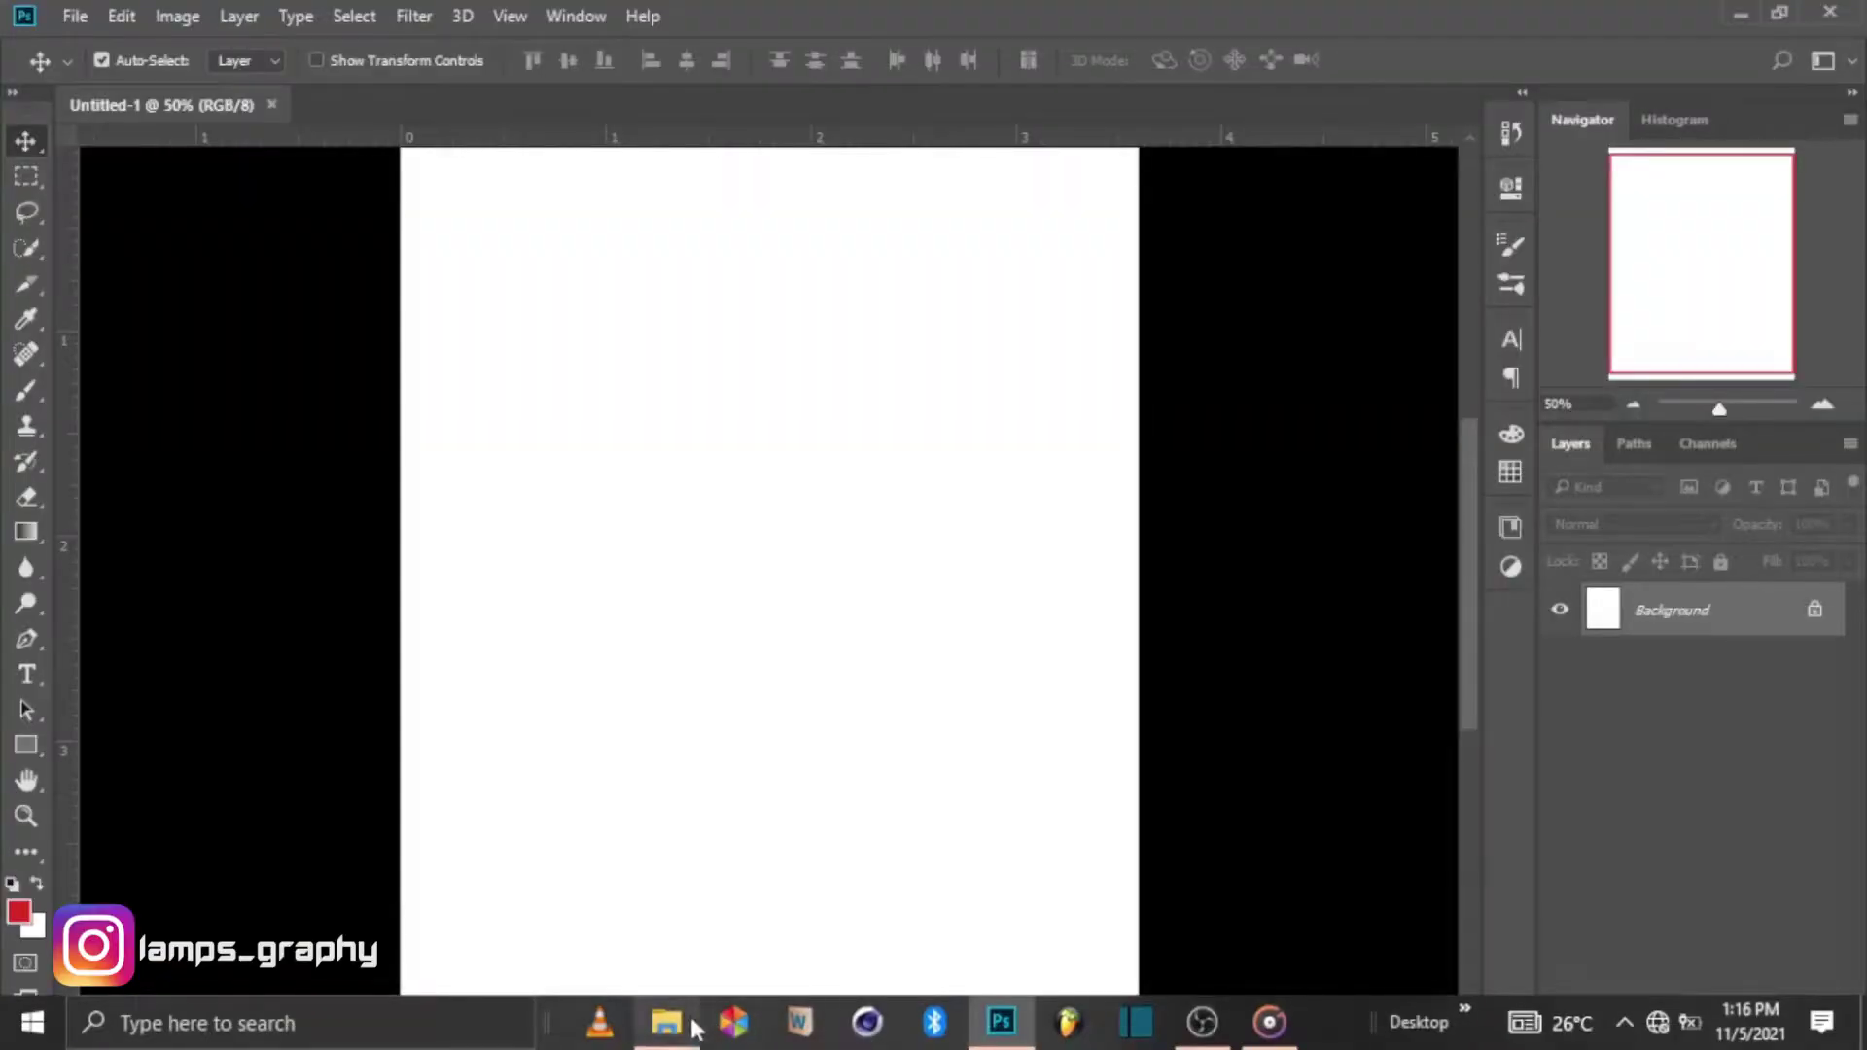
Drag the mika-brandt field photo from New folder (2) into Photoshop.
left_click(667, 1022)
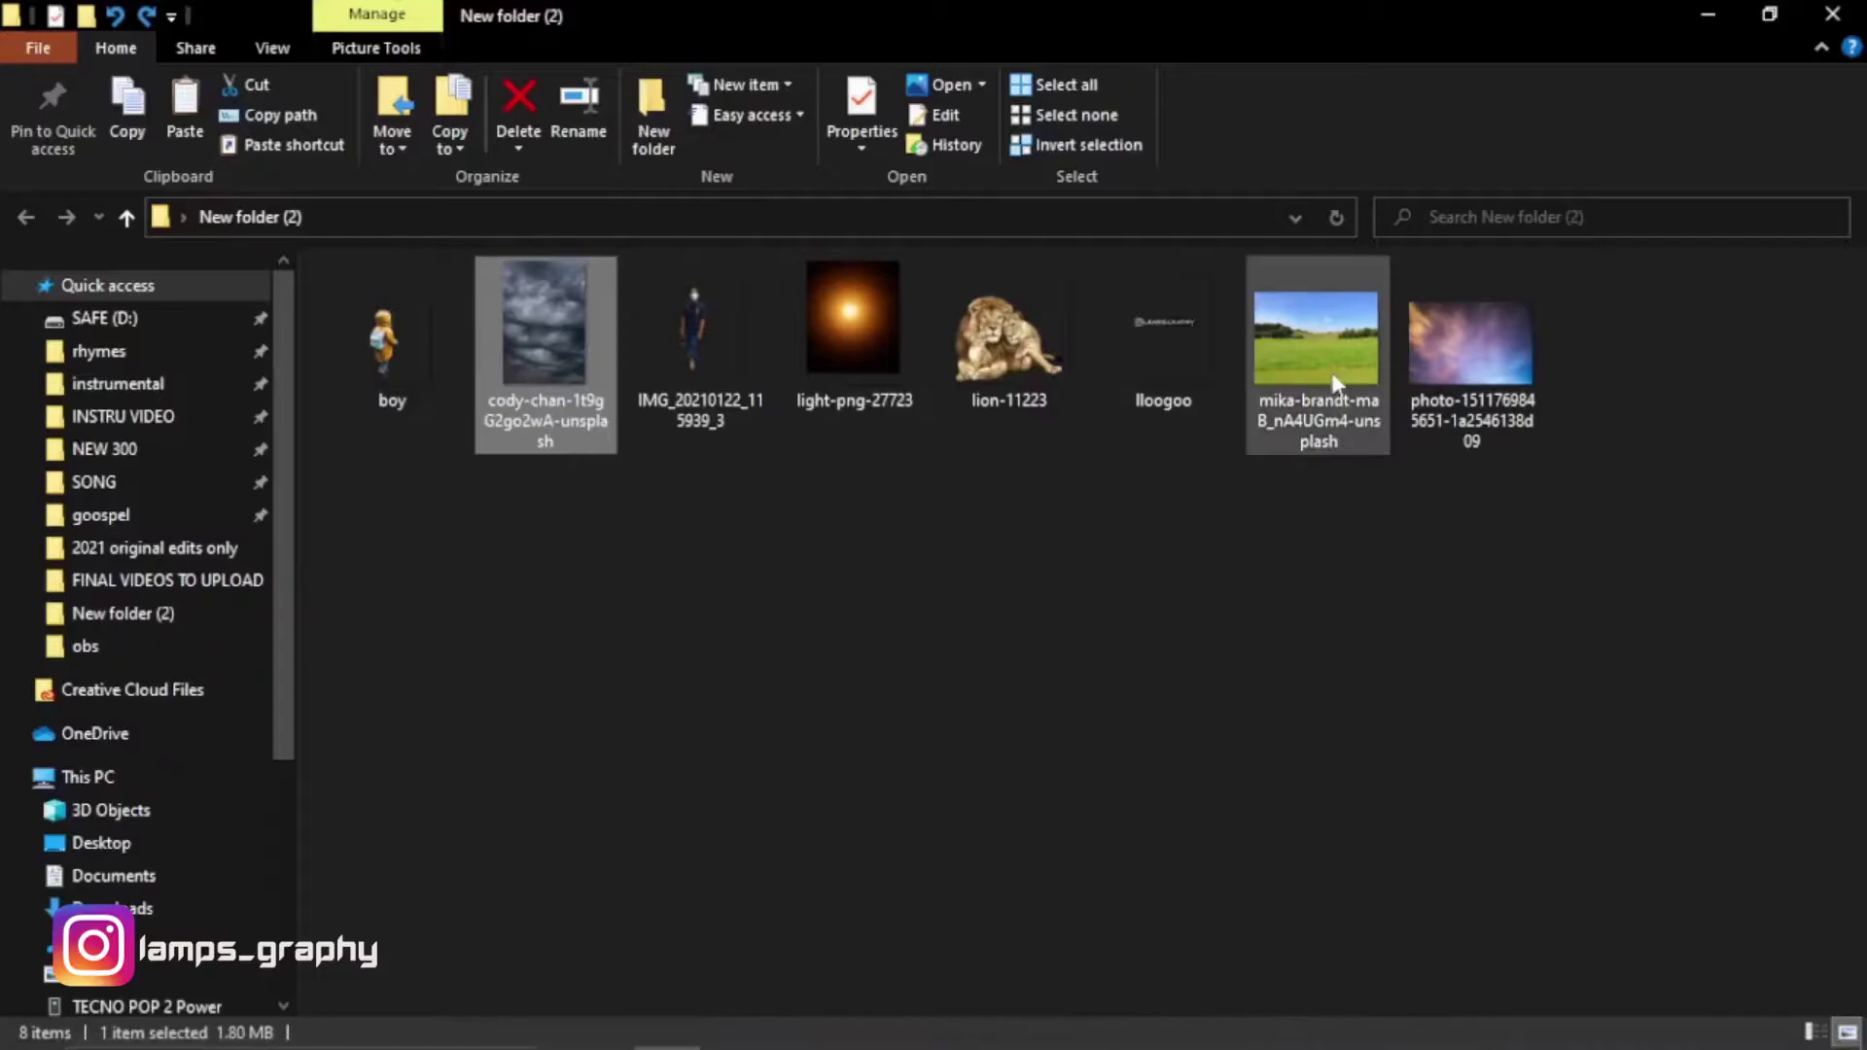
left_click(1278, 394)
mouse_move(1320, 424)
left_mouse_down()
mouse_move(1023, 1026)
mouse_move(880, 768)
left_mouse_up()
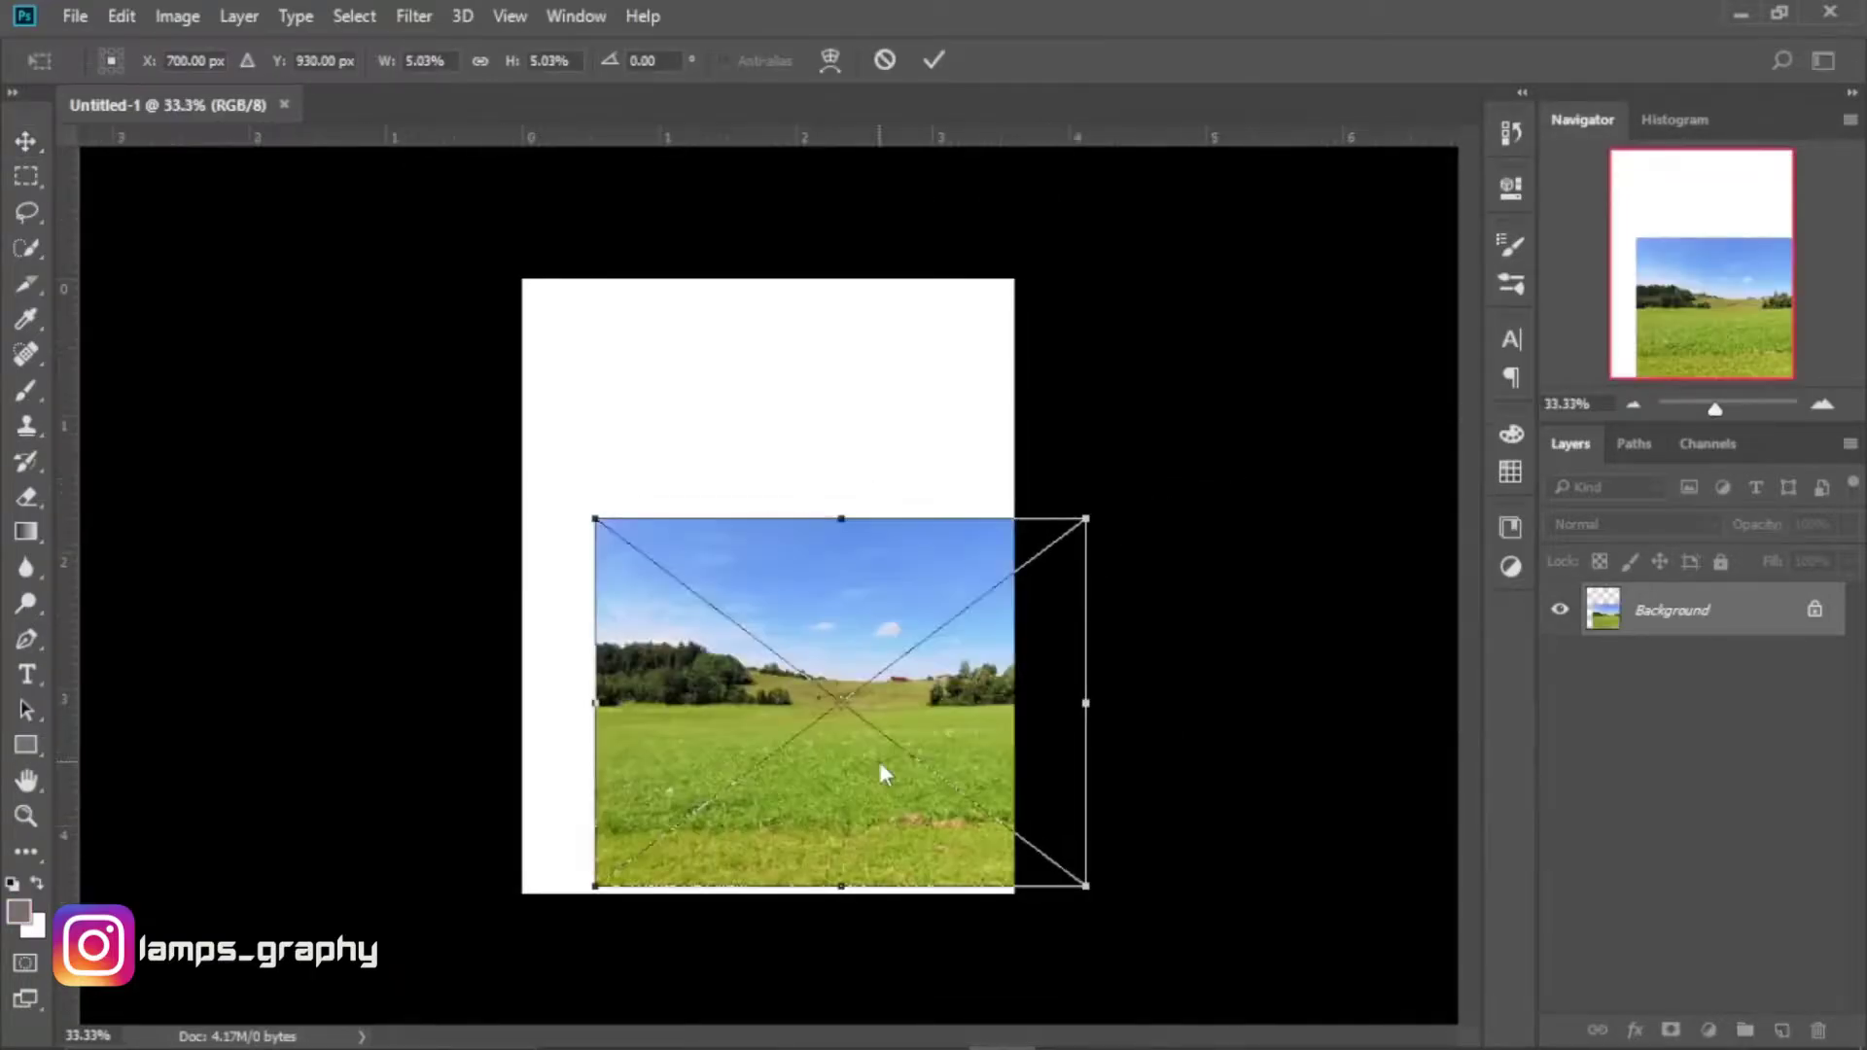
Scale and position the field photo to cover the canvas, leaving a white band on top, and commit.
left_click_drag(881, 829, 795, 848)
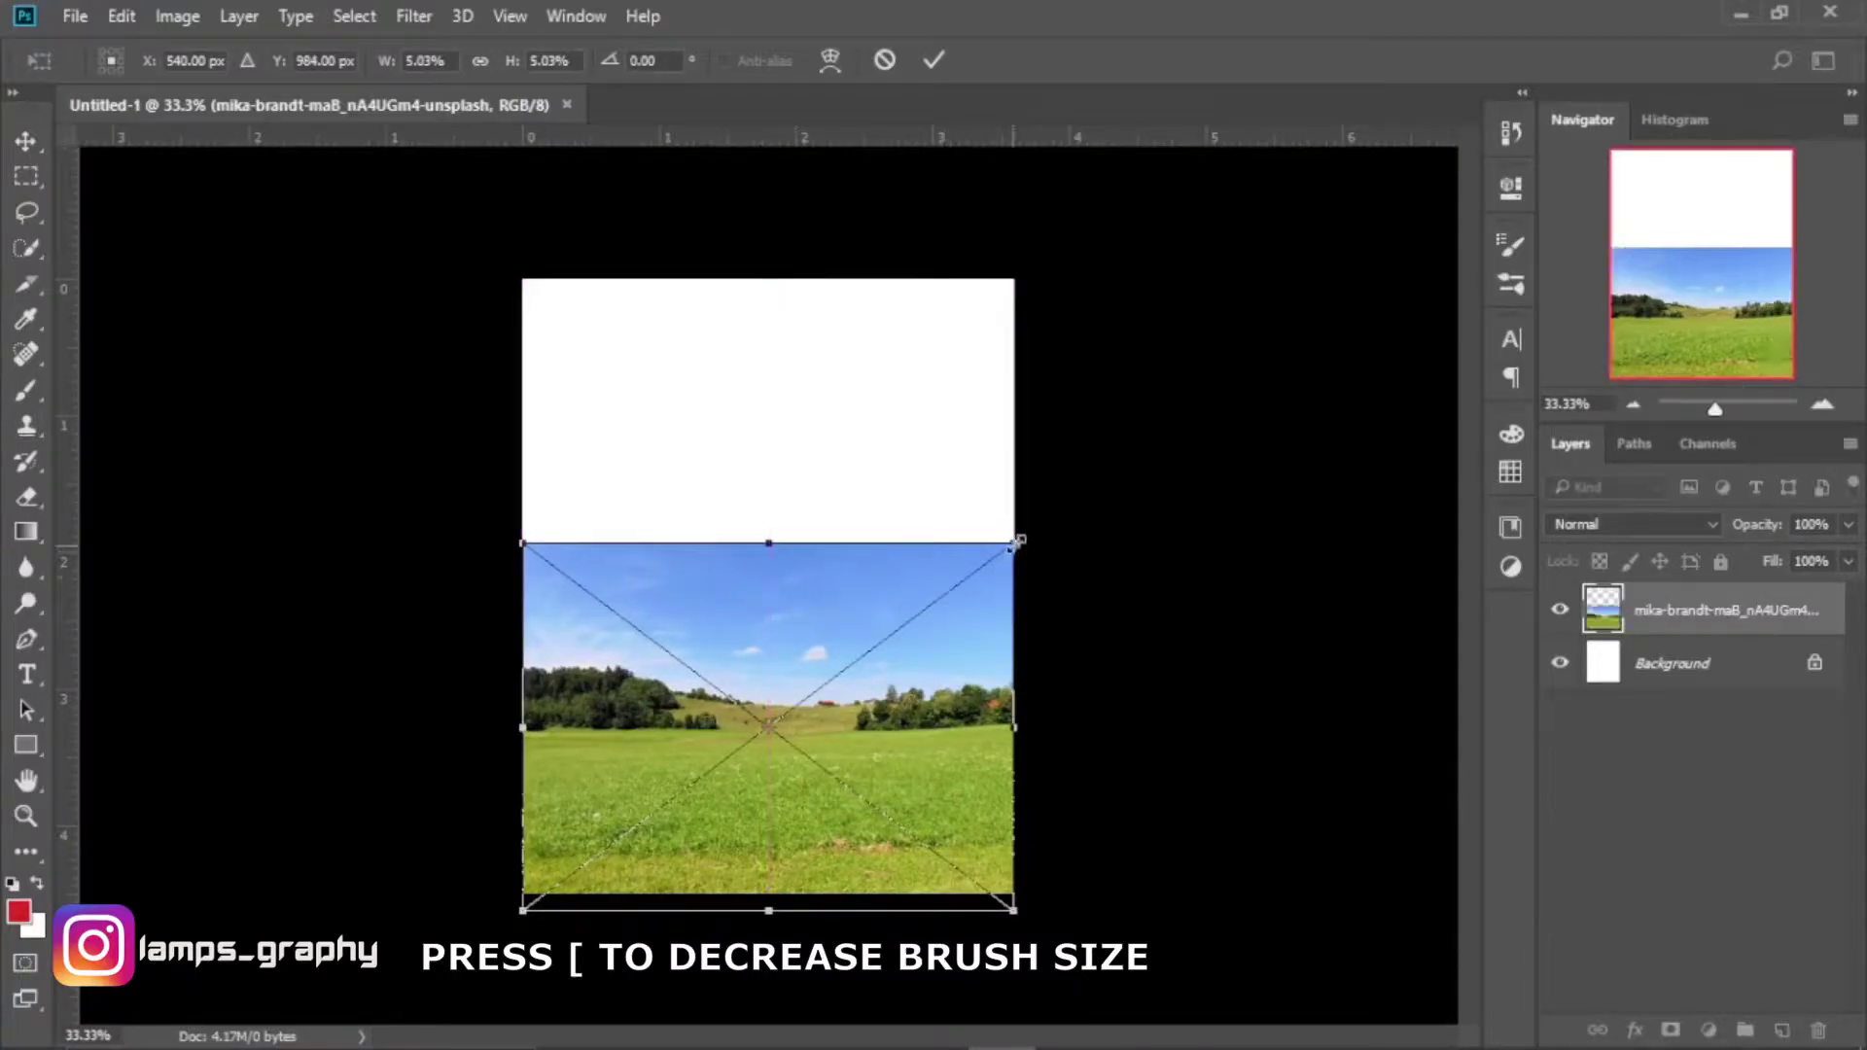
left_click_drag(1014, 543, 1188, 342)
left_click_drag(1034, 530, 1043, 603)
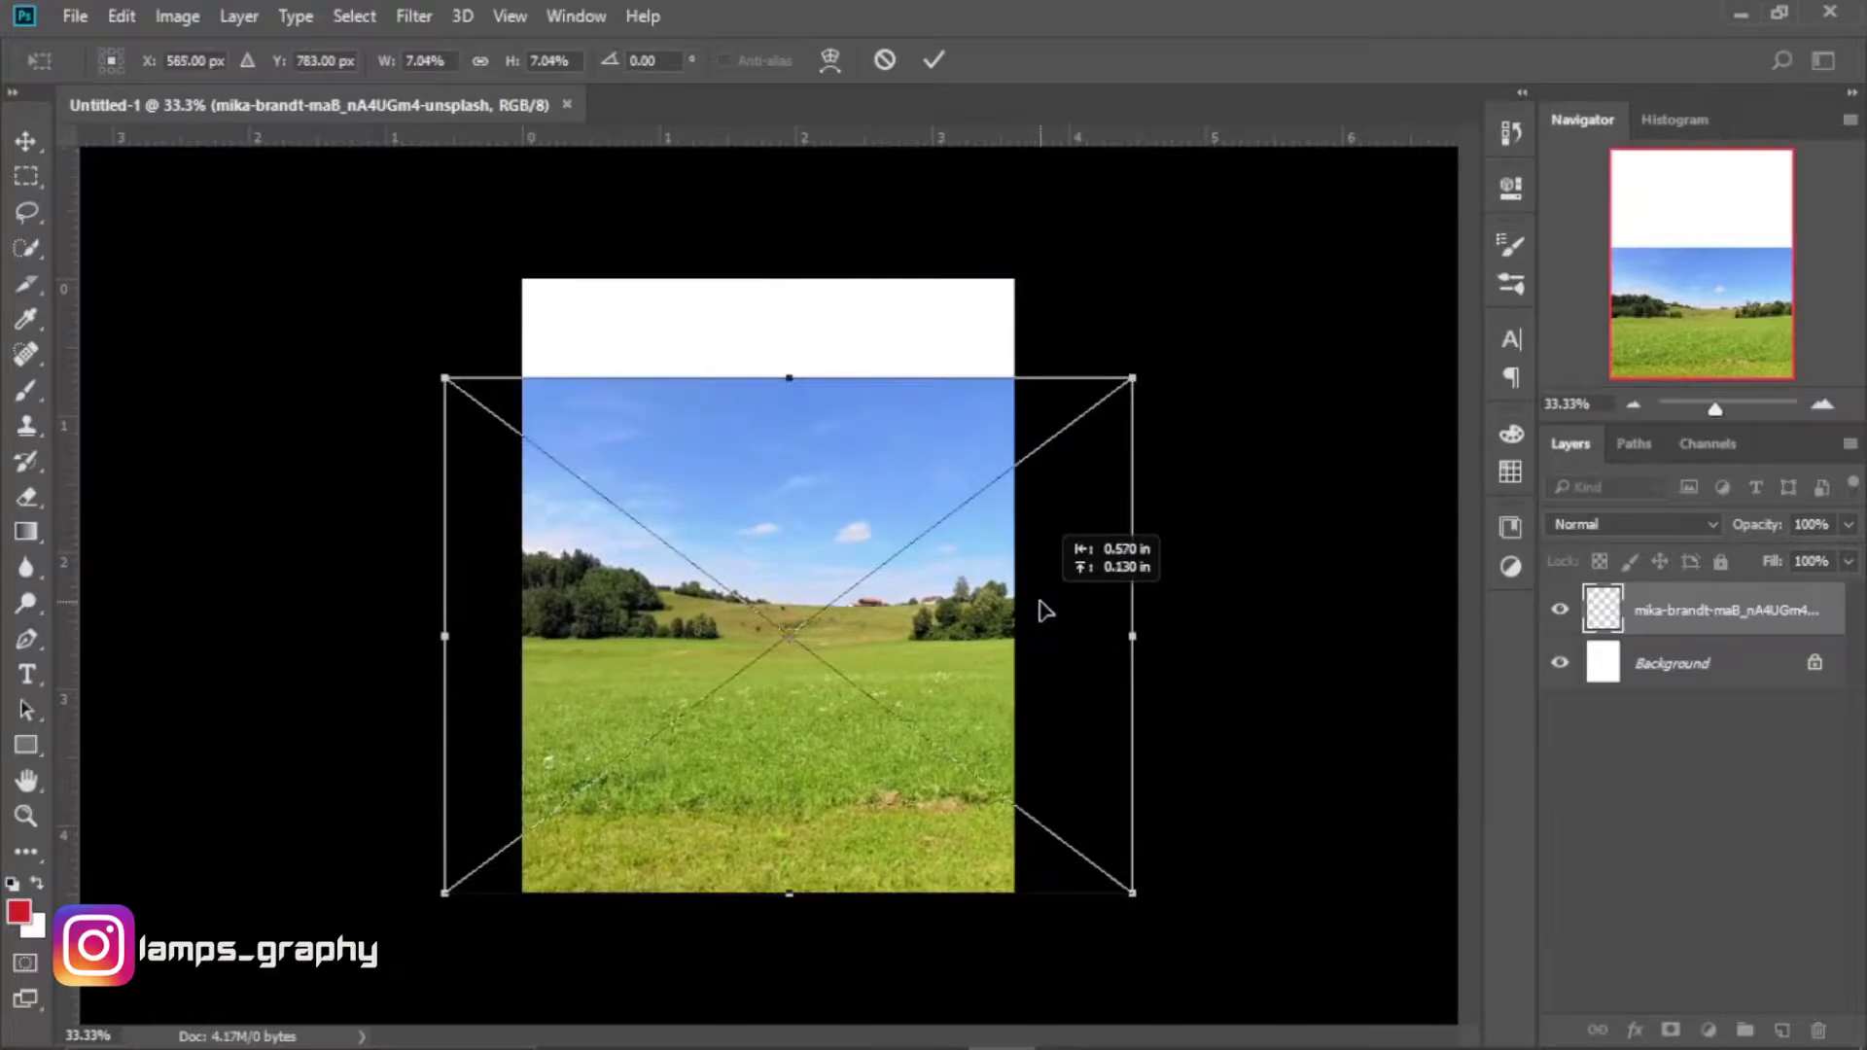
left_click(931, 47)
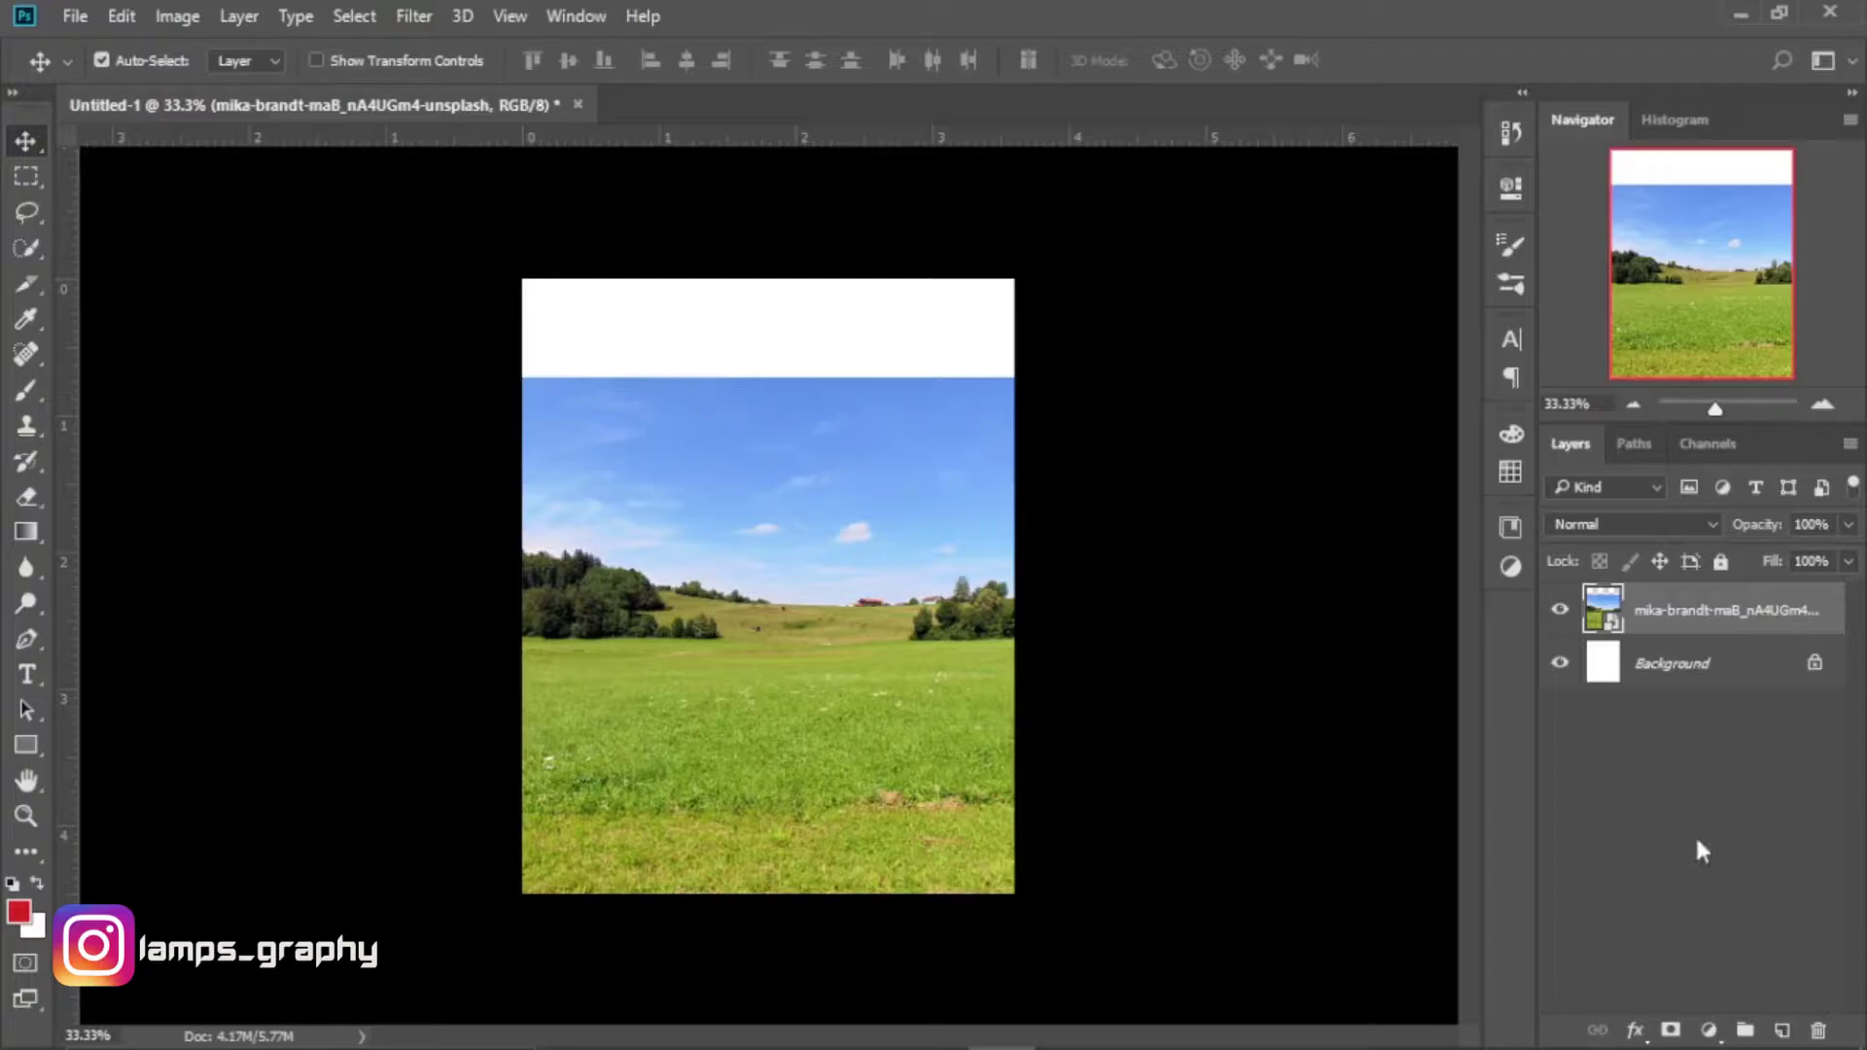
Add a layer mask to the field photo and gradient-fade its sky into white mist.
left_click(1671, 1031)
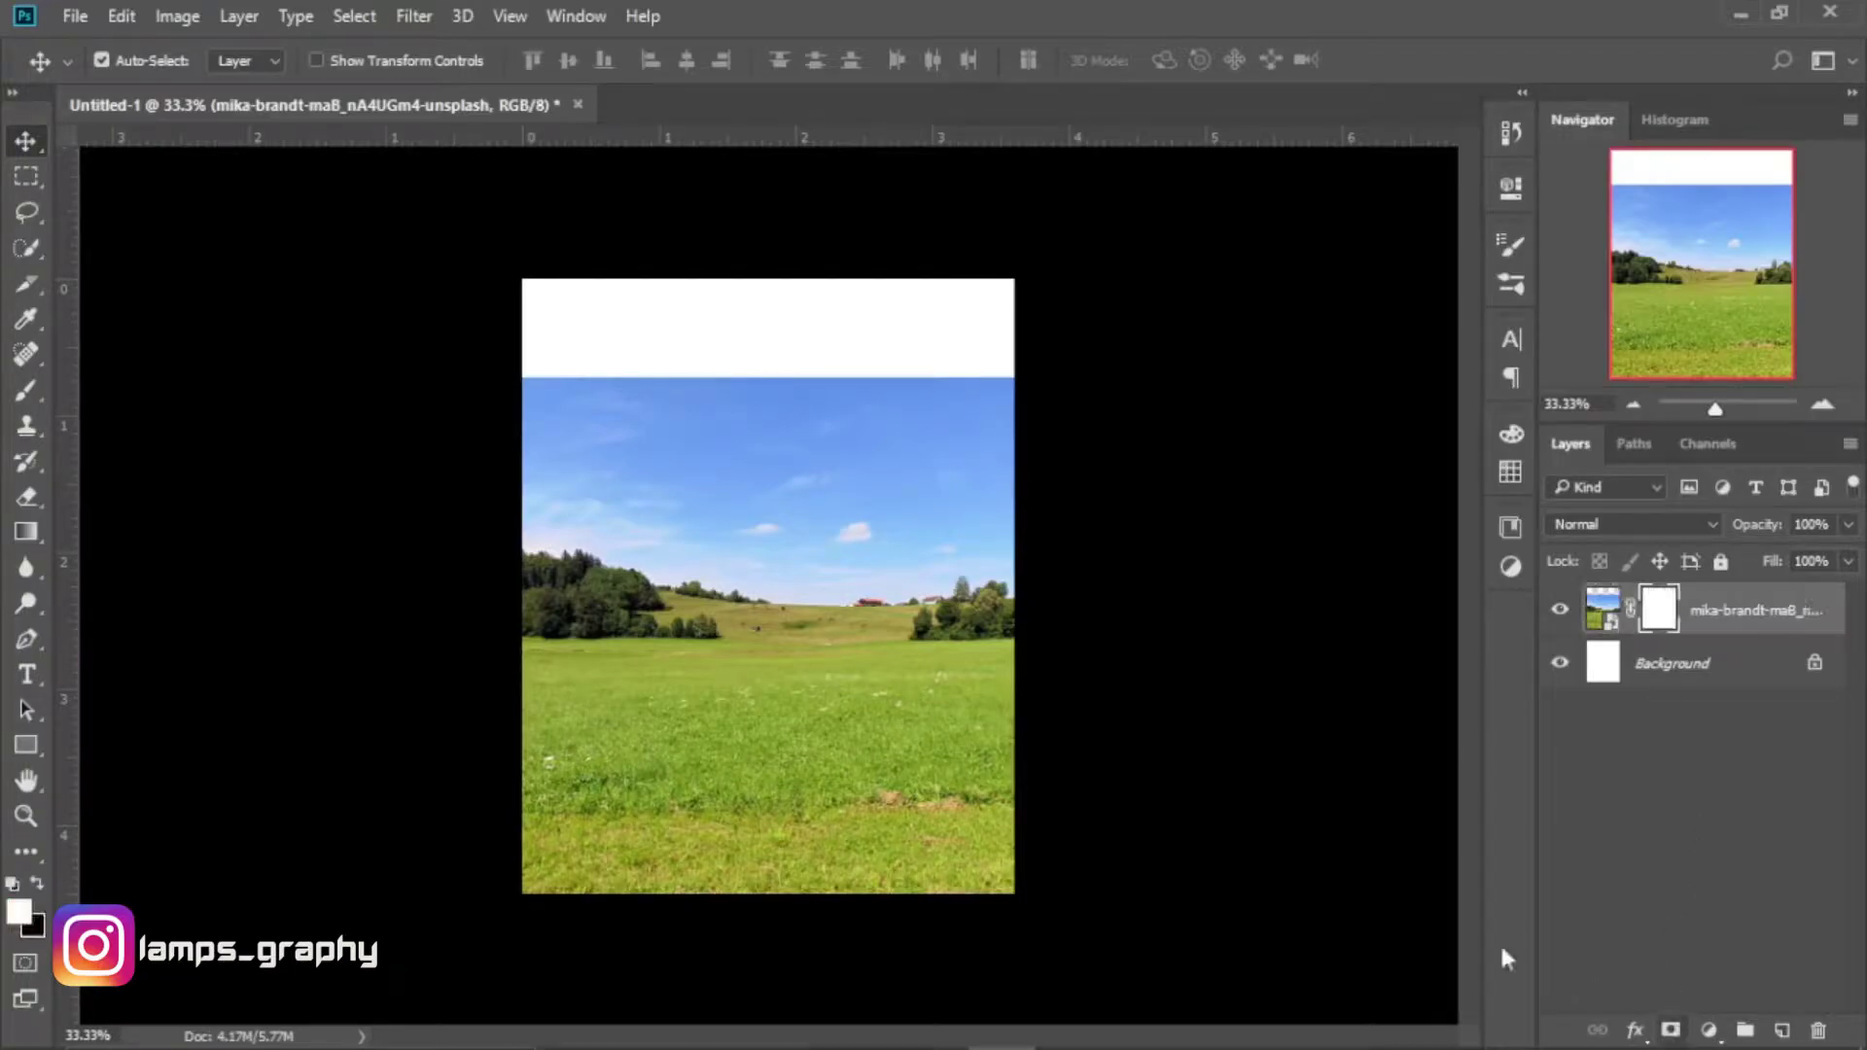
left_click(36, 536)
left_click(37, 881)
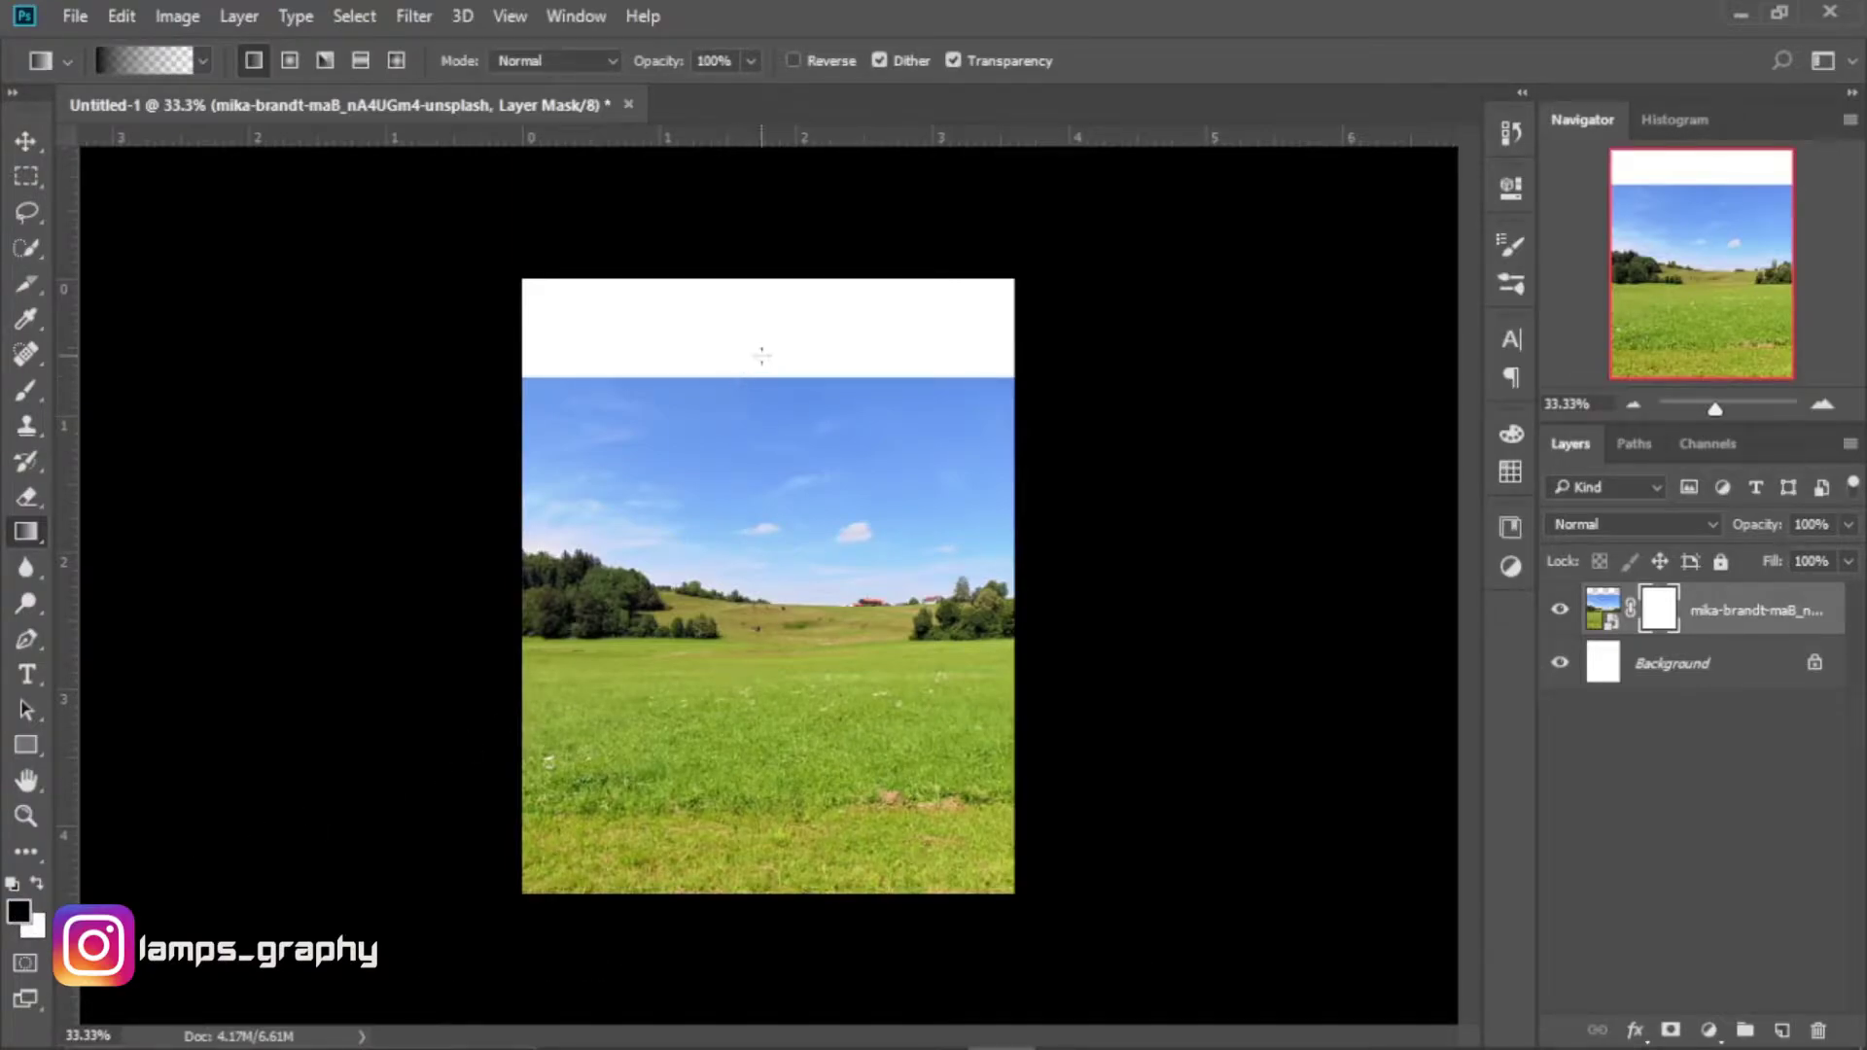
left_click_drag(763, 521, 758, 584)
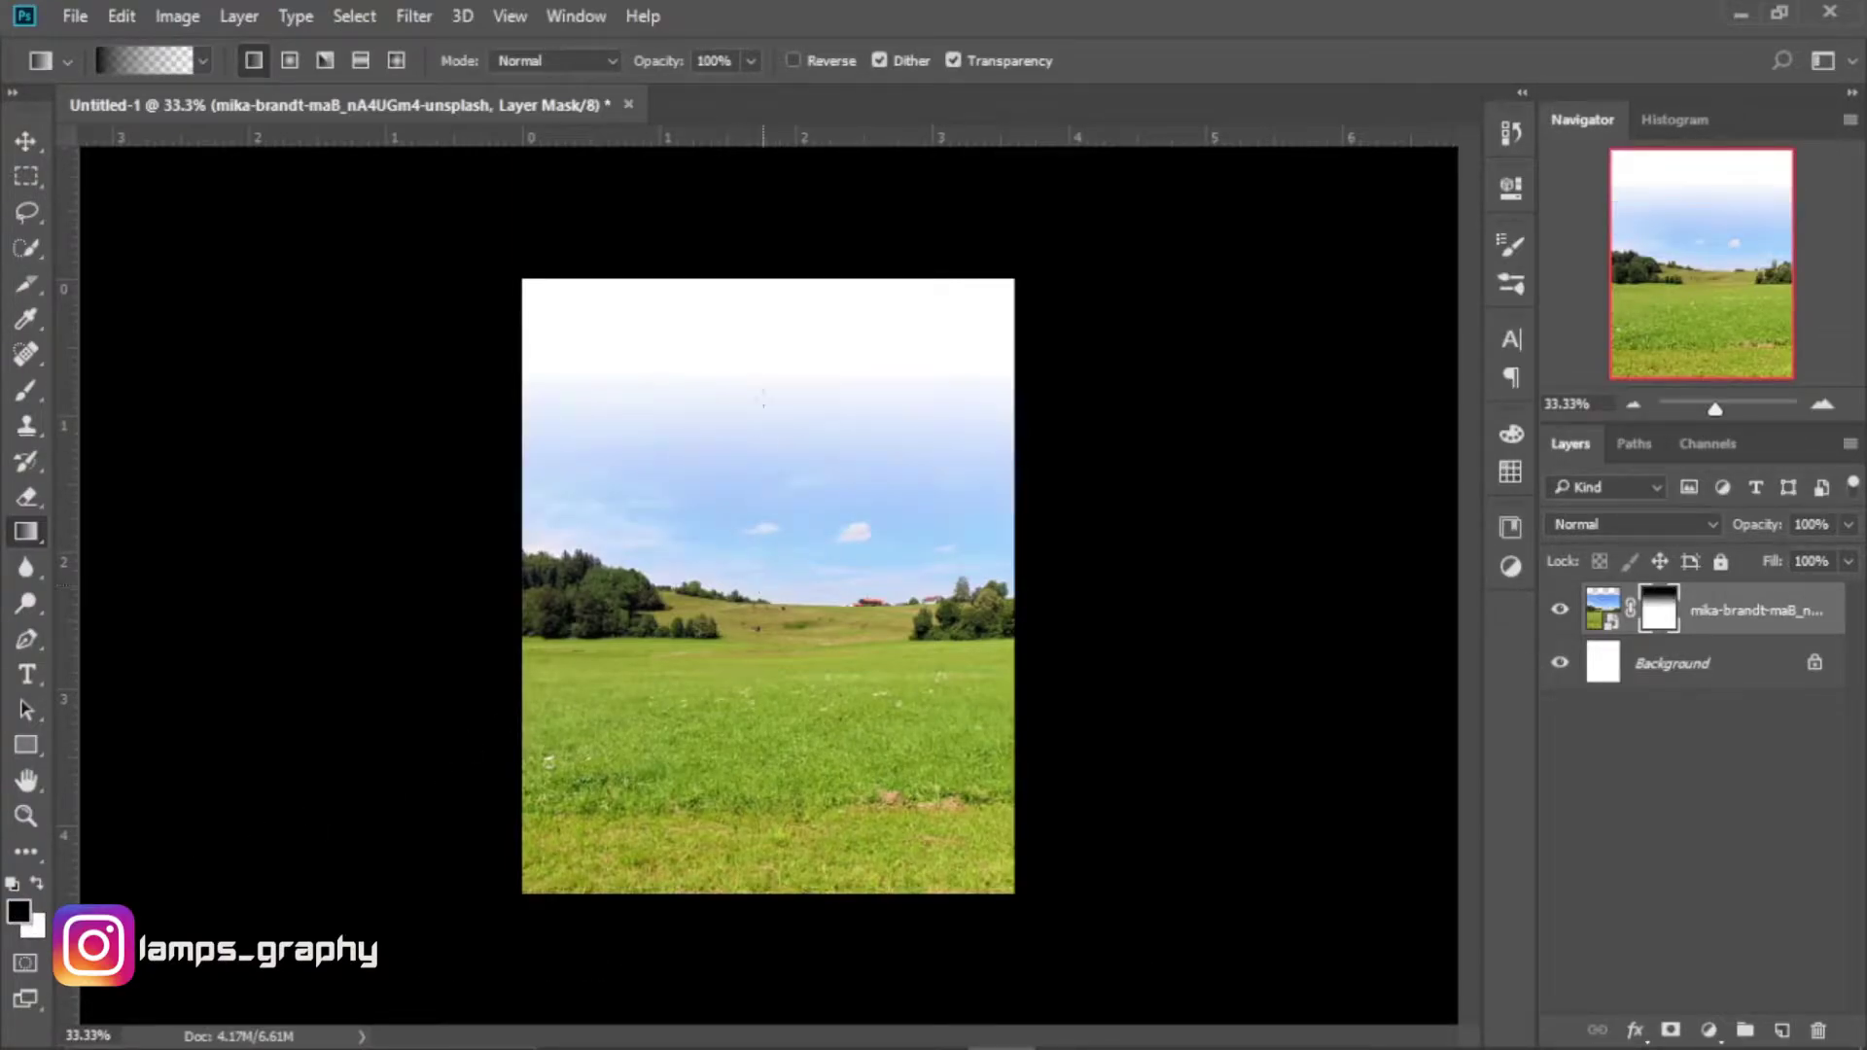
left_click_drag(764, 477, 762, 633)
Drag the purple starry sky photo from the image folder toward Photoshop.
key("v")
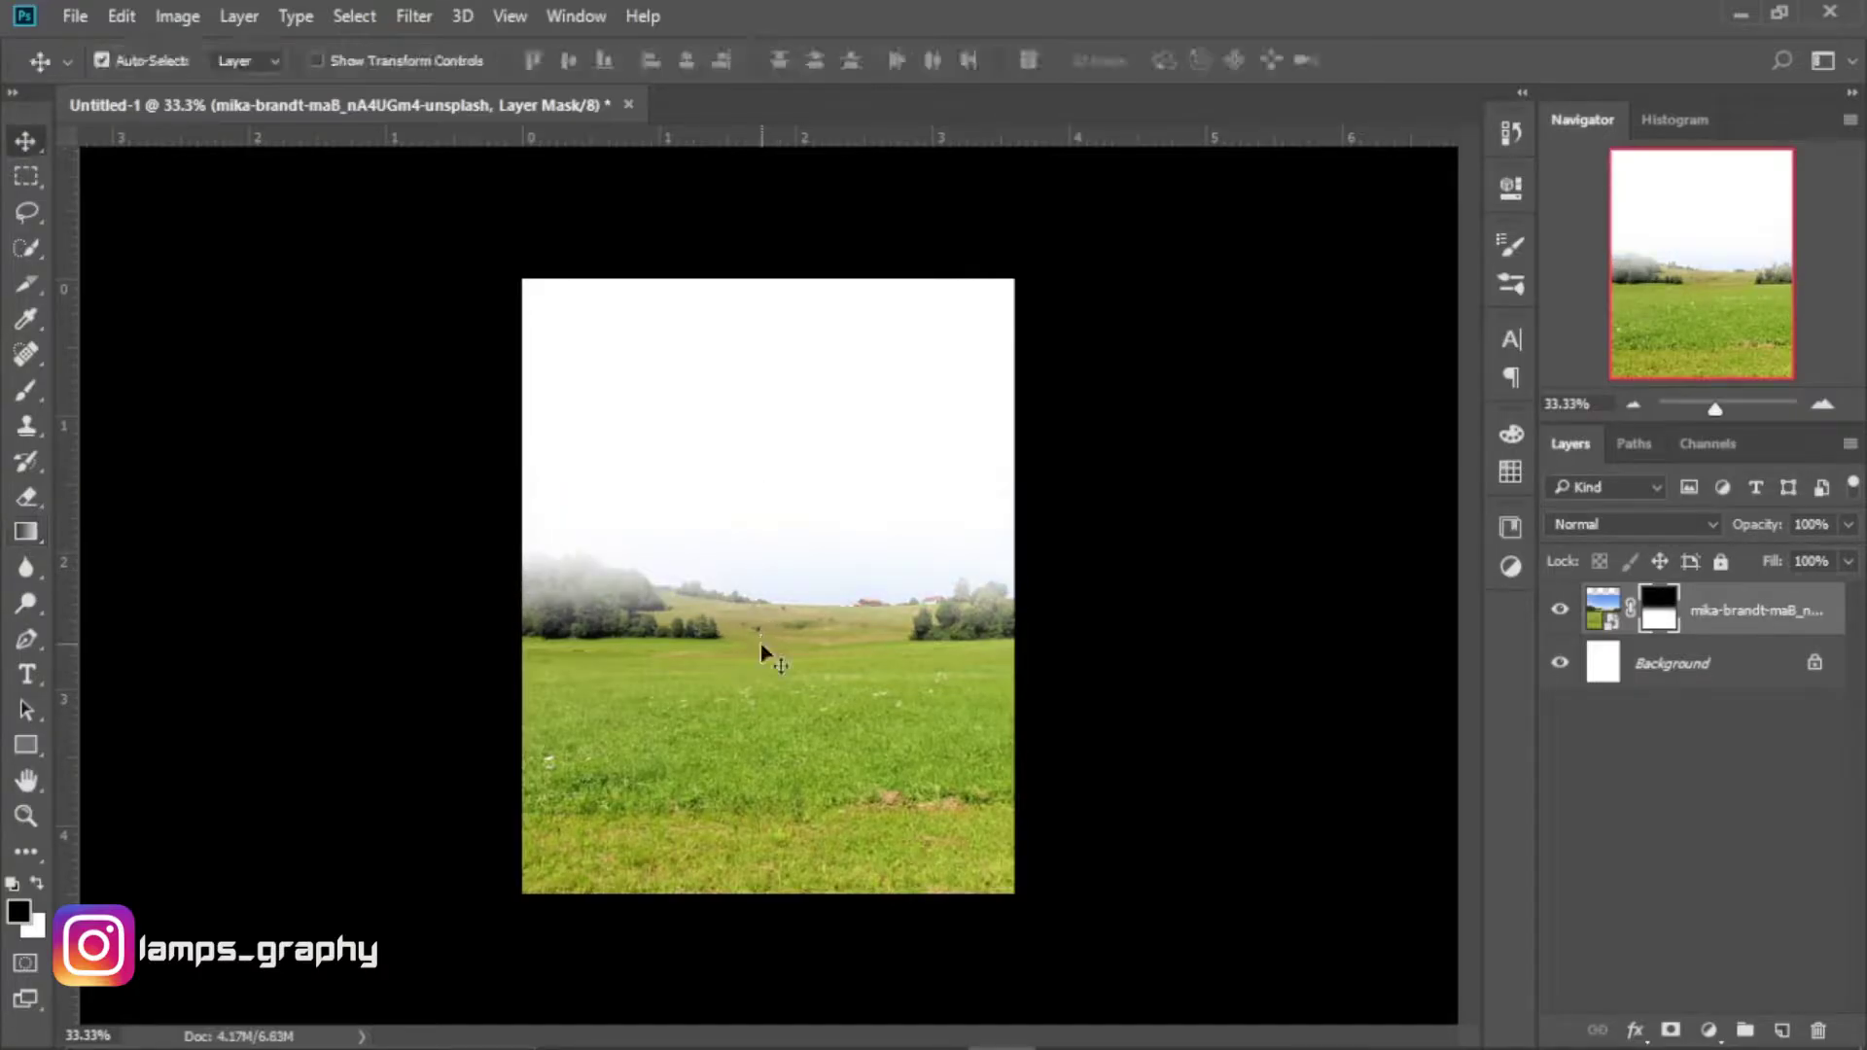
left_click(690, 1035)
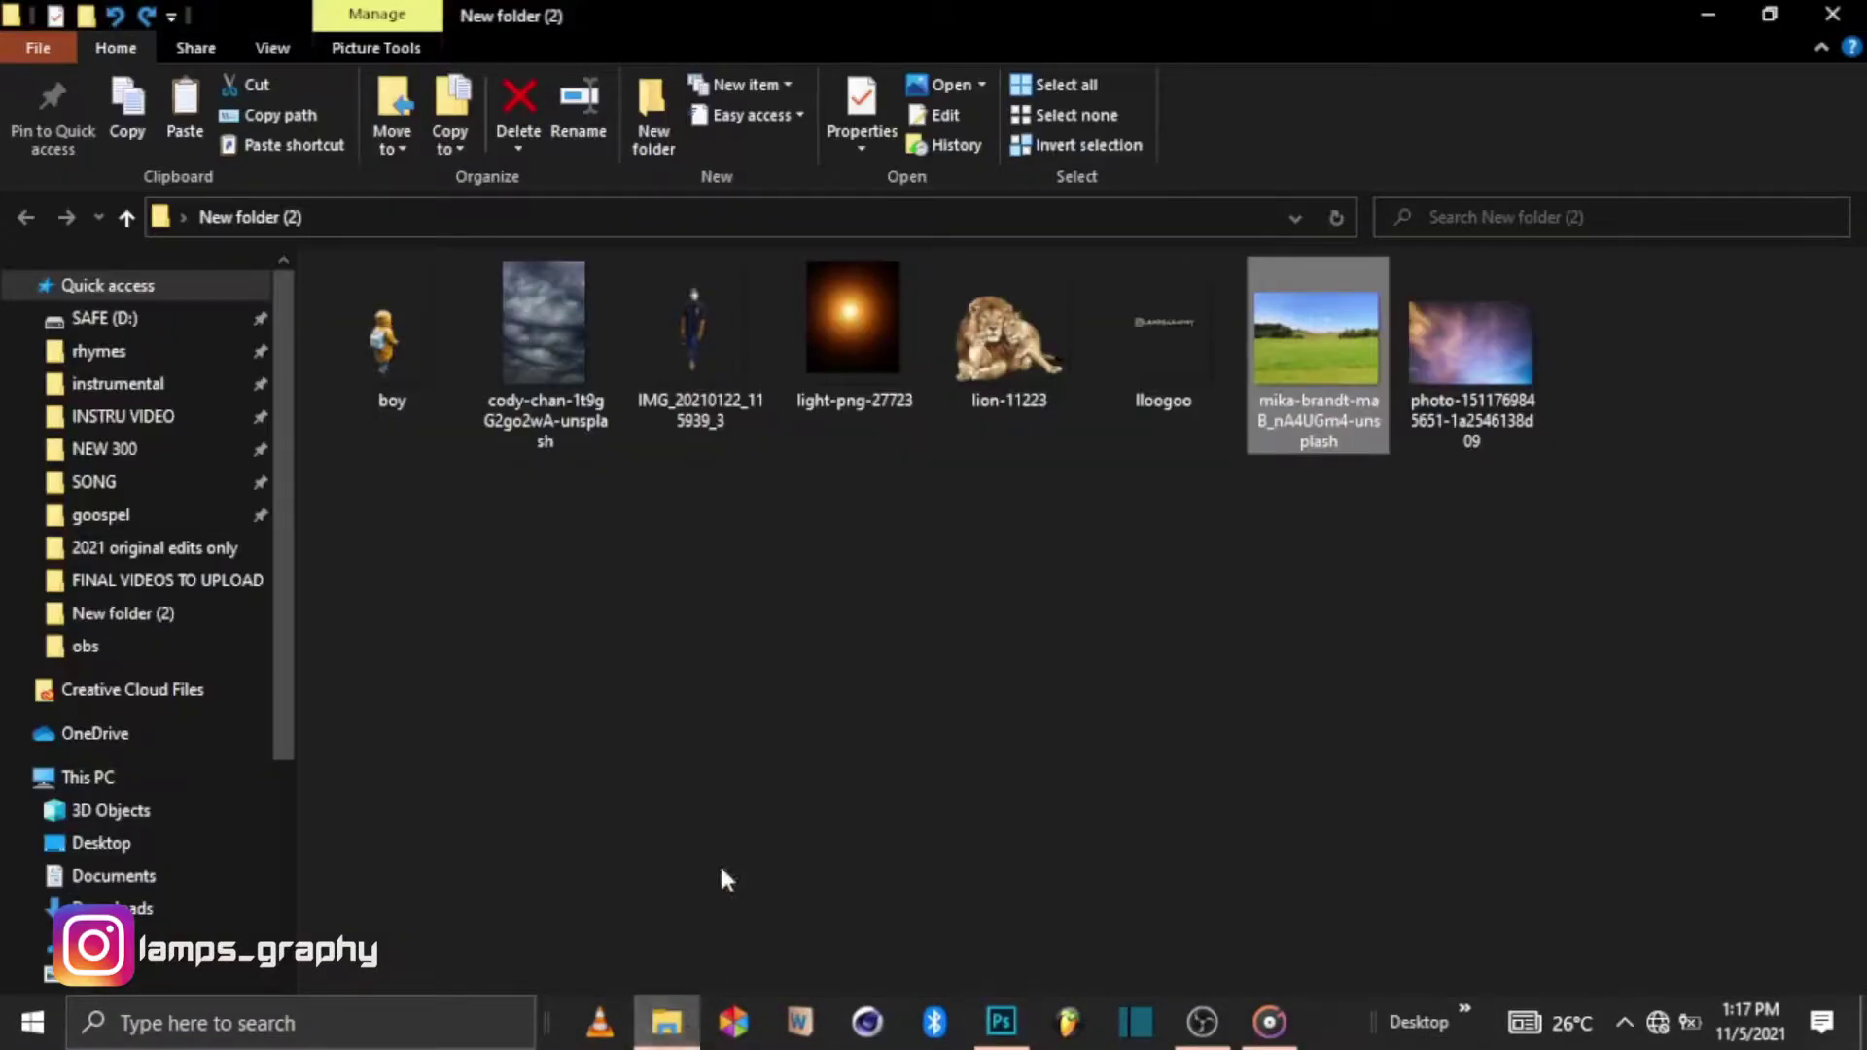
left_click(1477, 355)
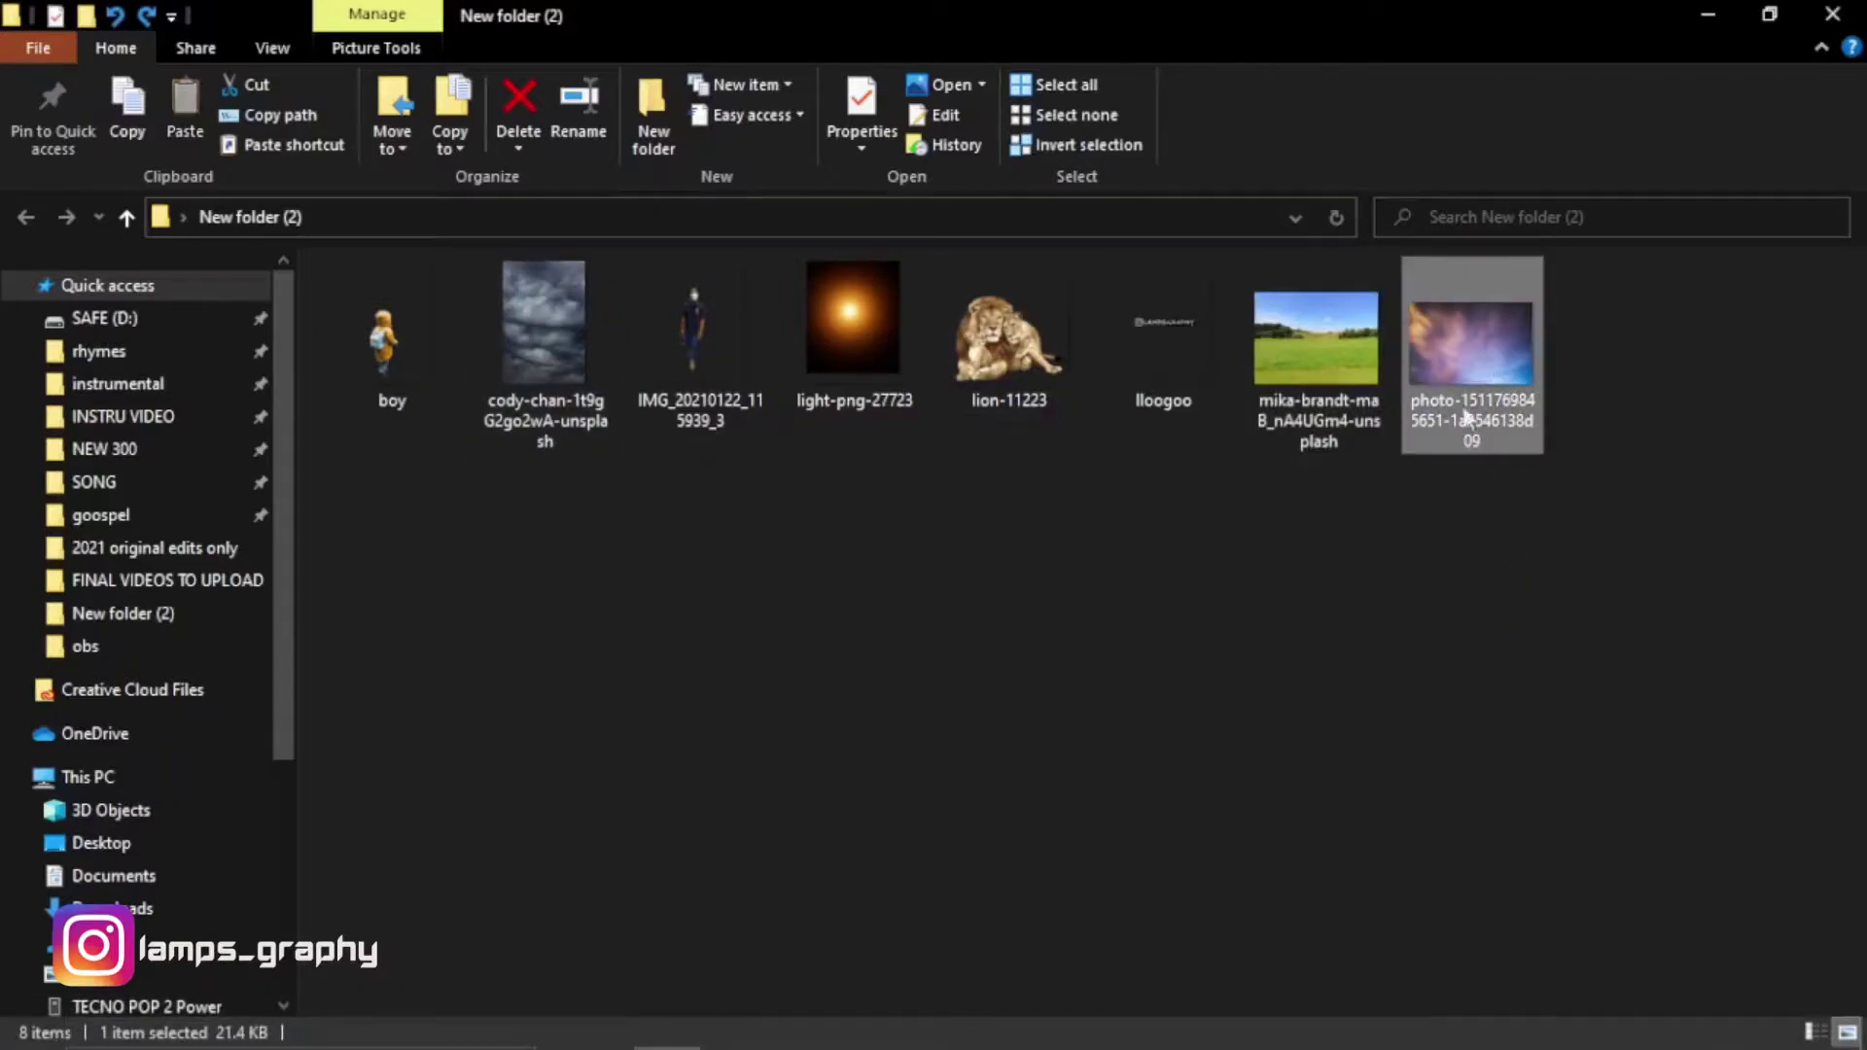
left_click_drag(1463, 377, 1077, 1038)
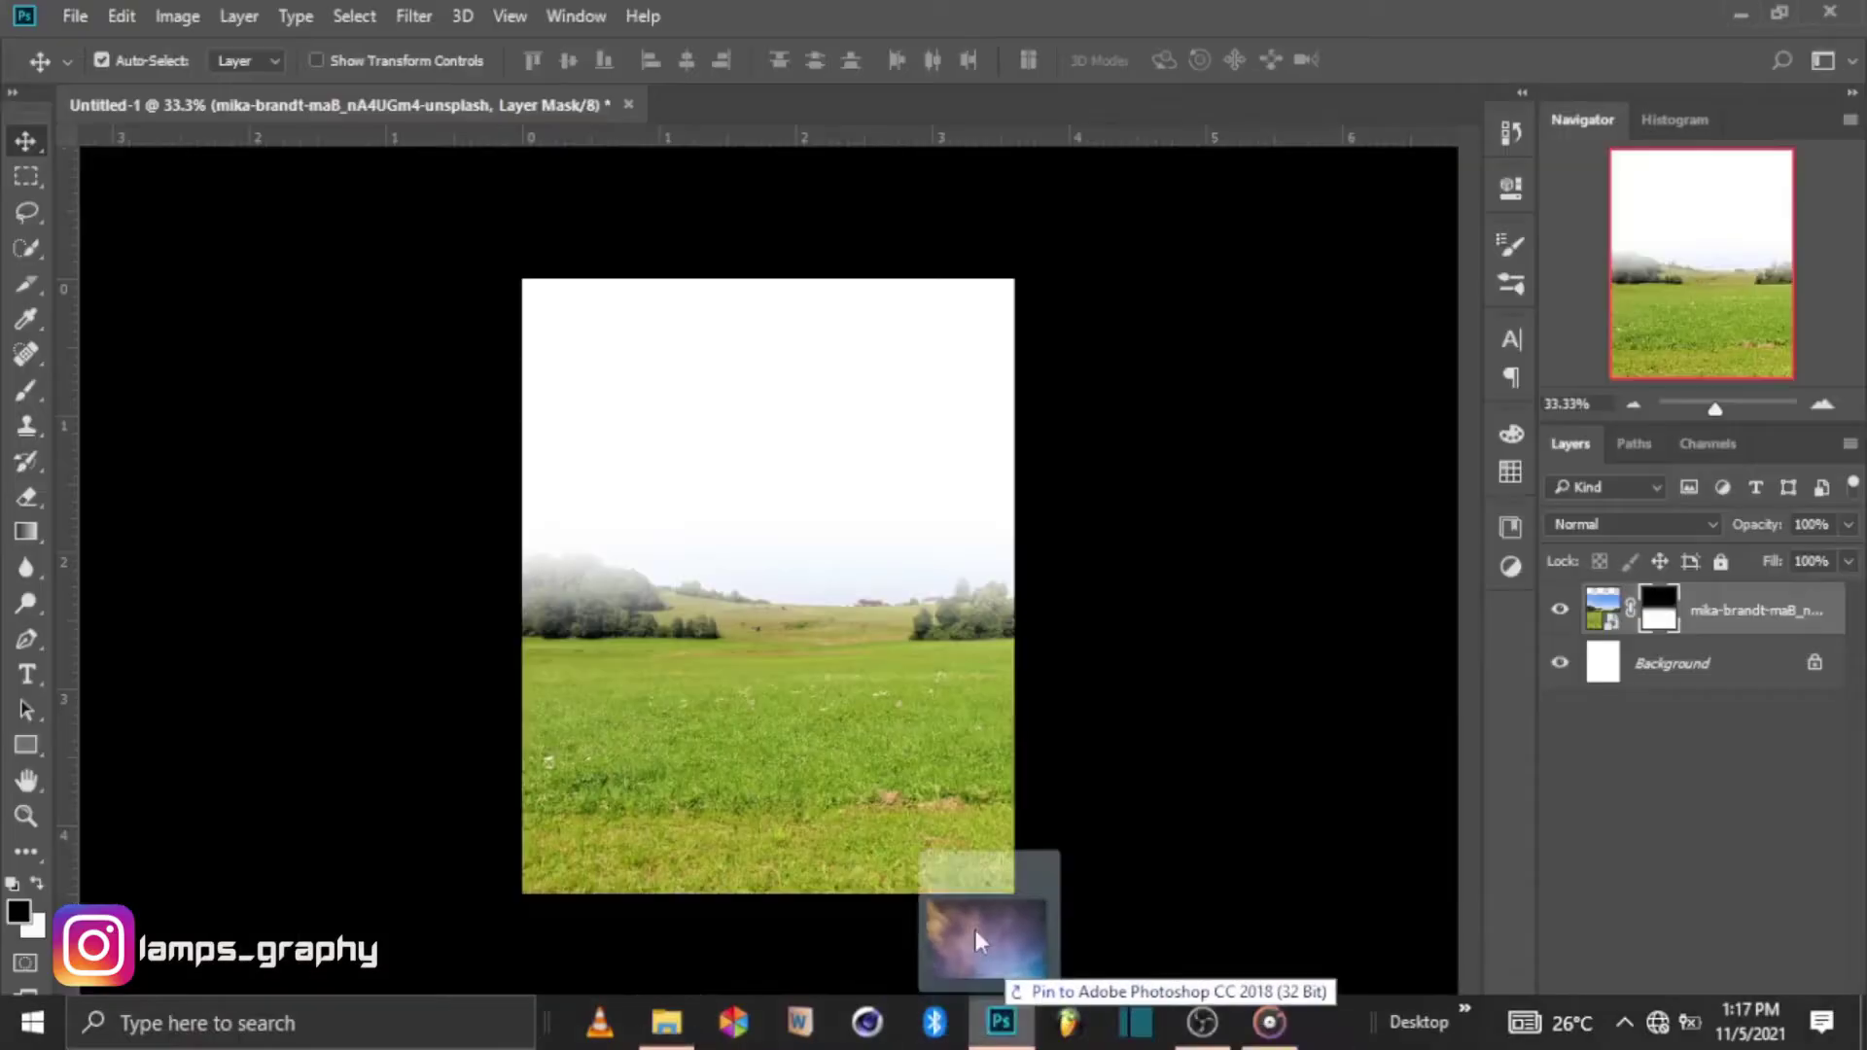
Place the starry sky photo on the canvas and convert it to a smart object.
left_click_drag(1078, 1039, 774, 510)
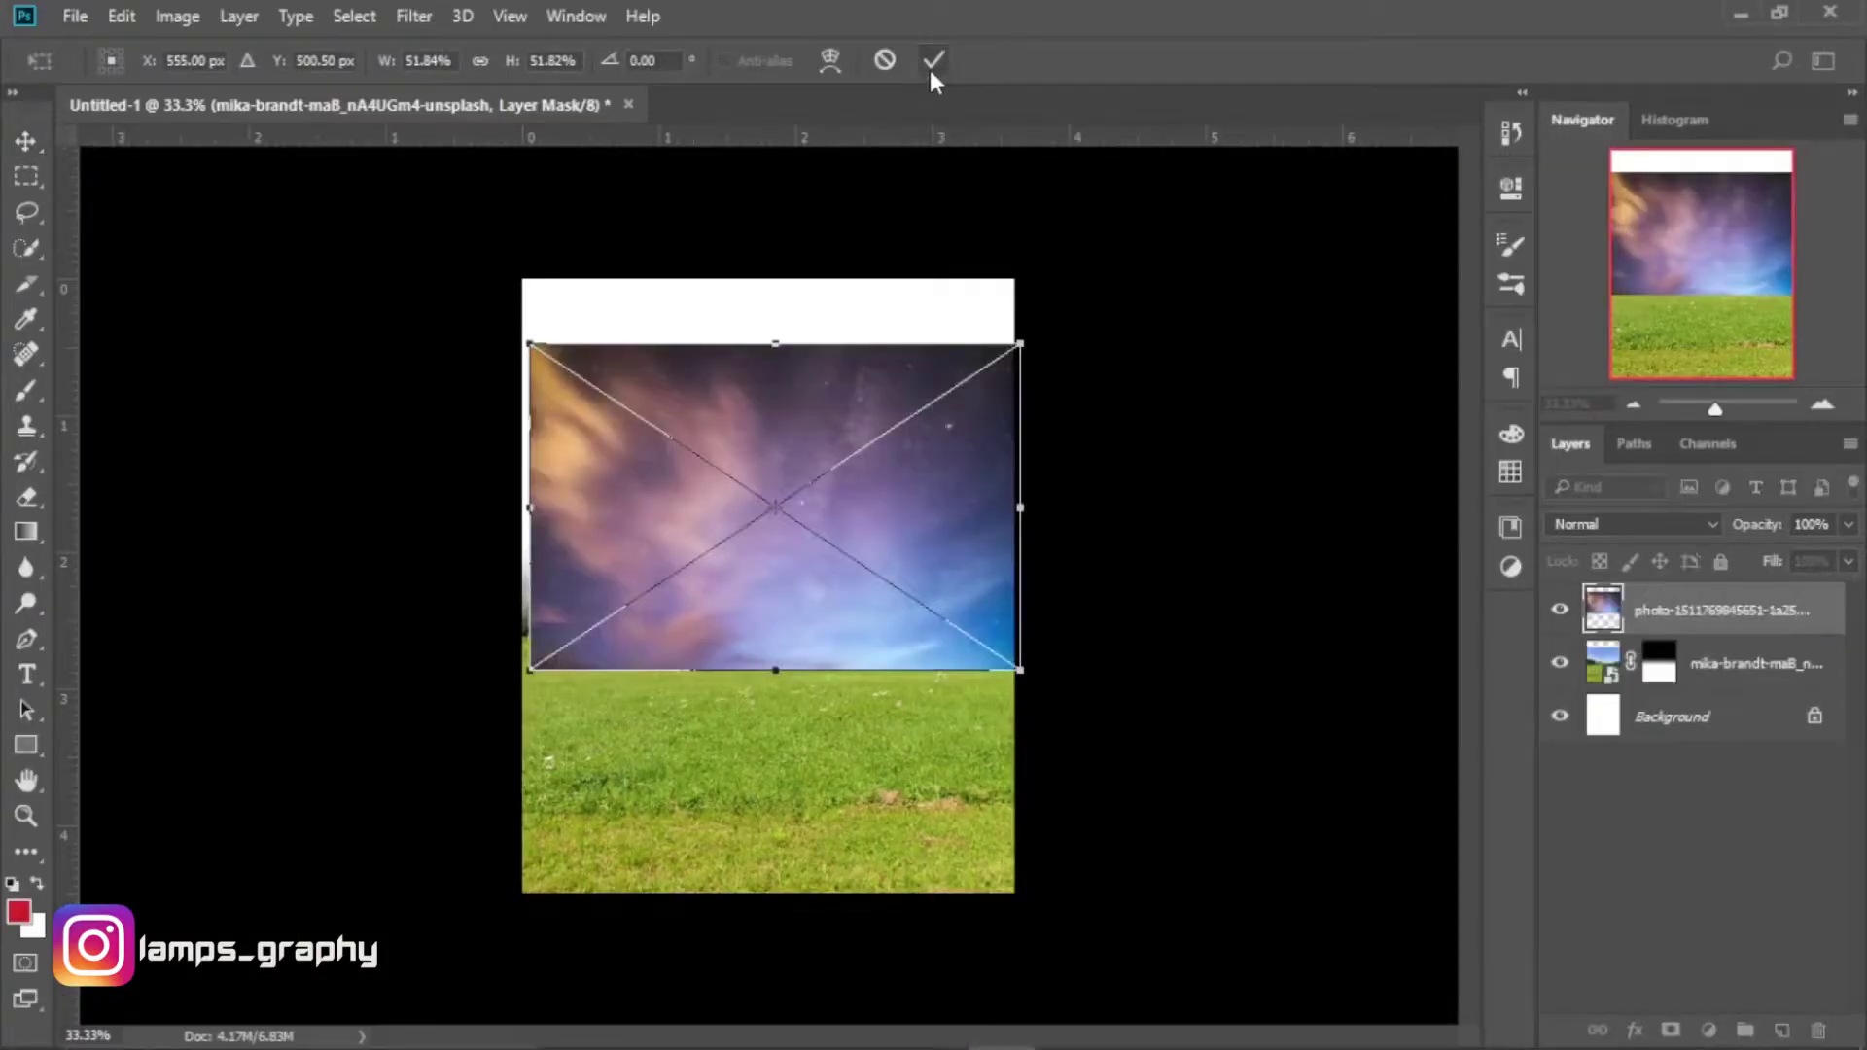
left_click(932, 62)
right_click(1752, 615)
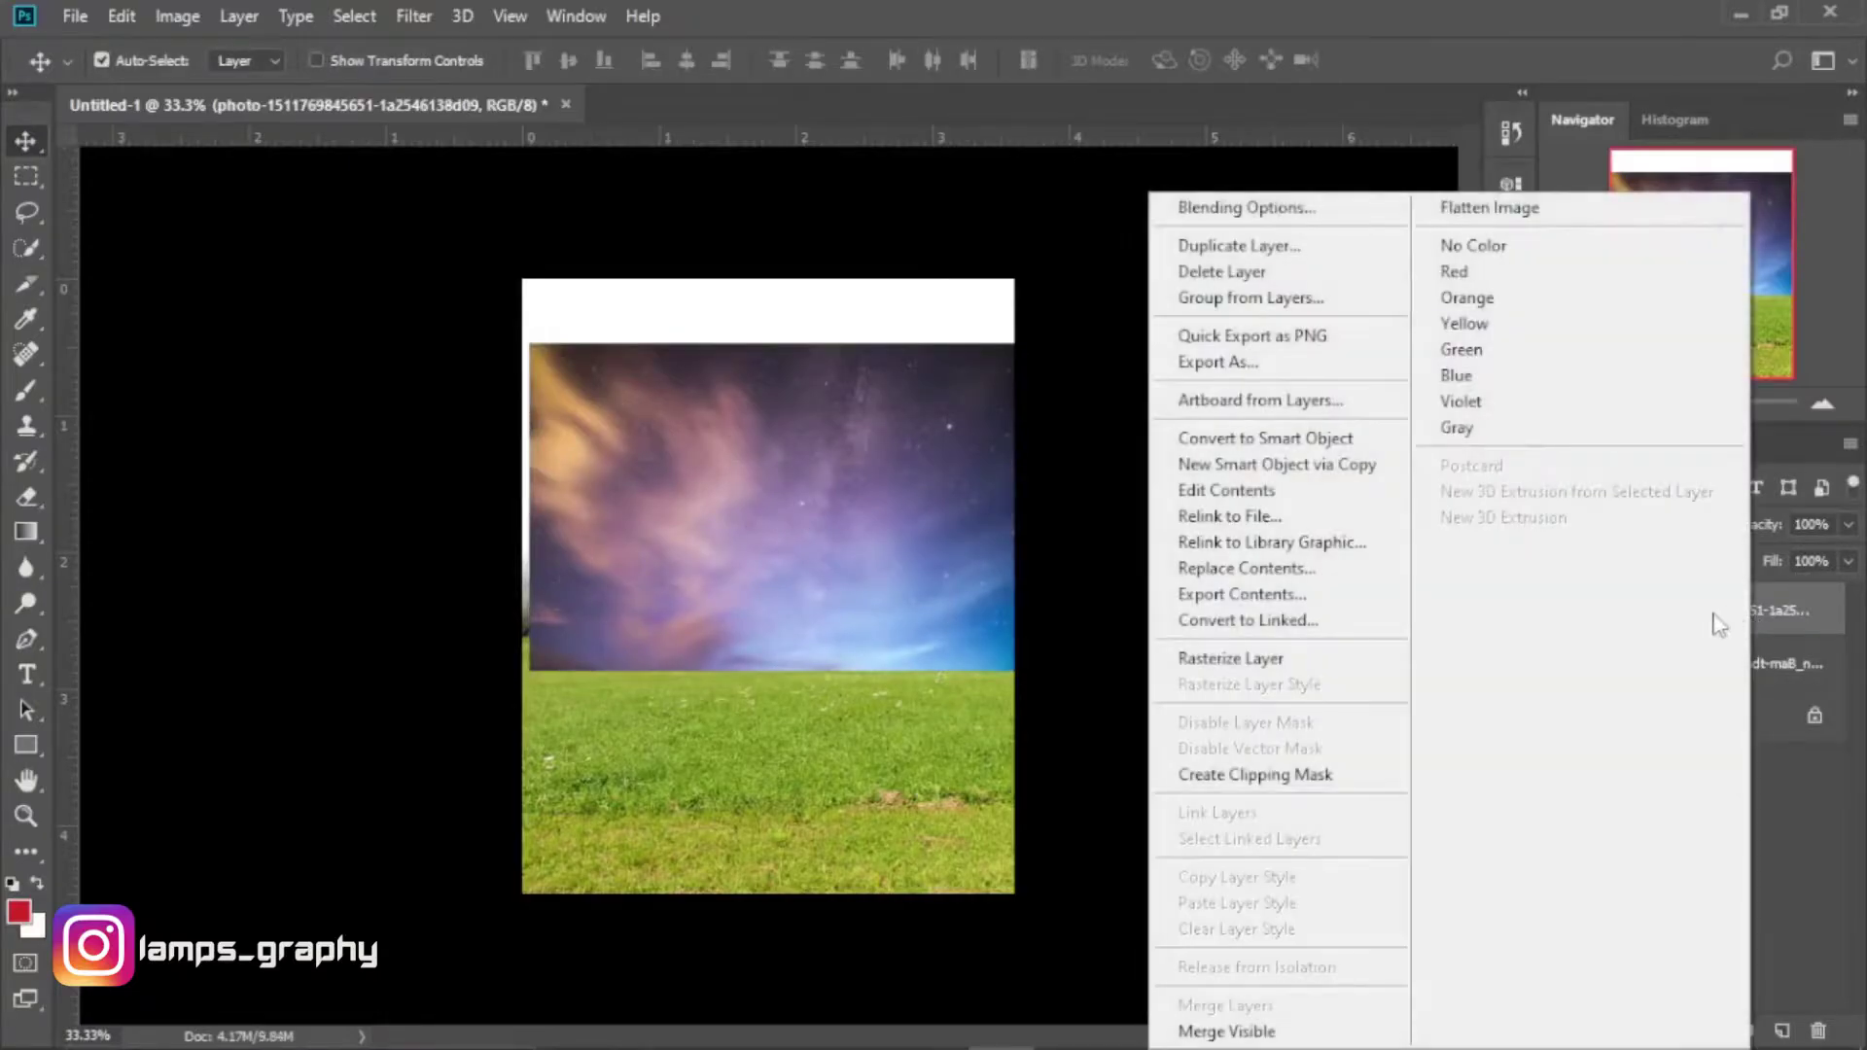
left_click(1288, 440)
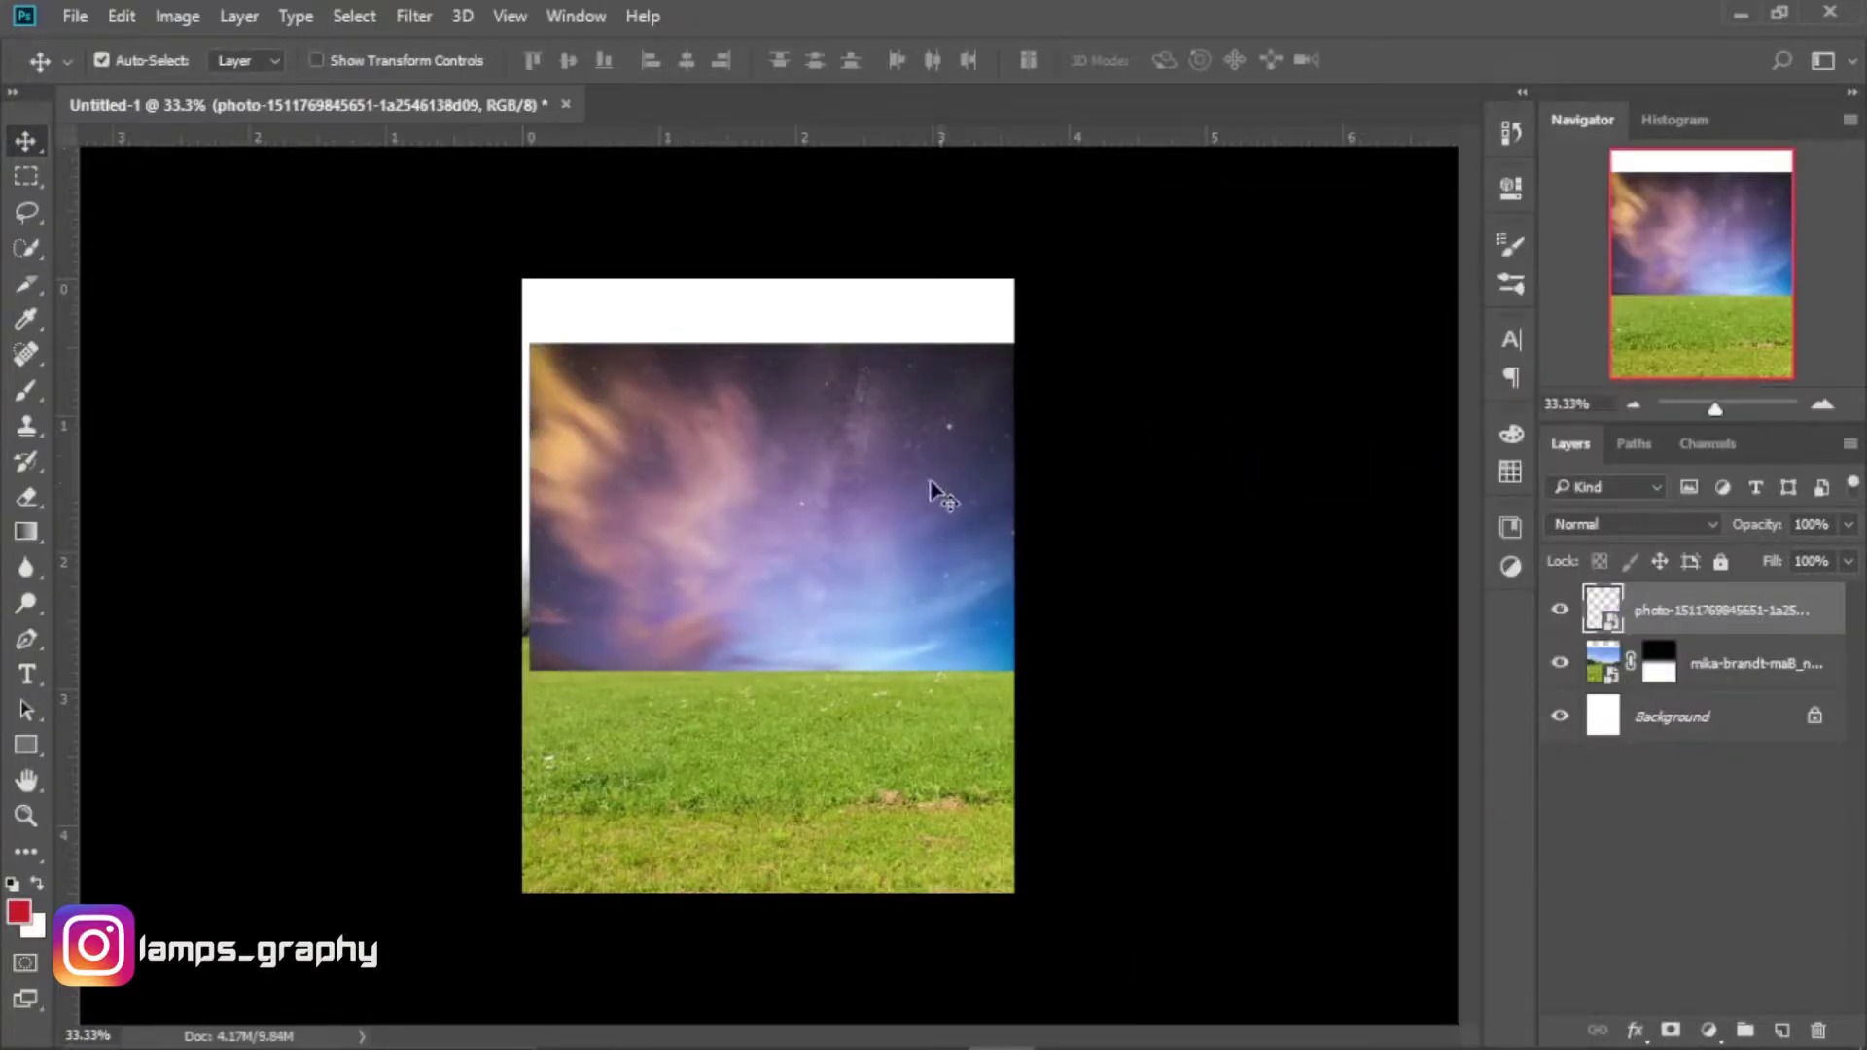
Scale and move the sky photo to cover the upper canvas down to the grass, then commit.
key("ctrl+t")
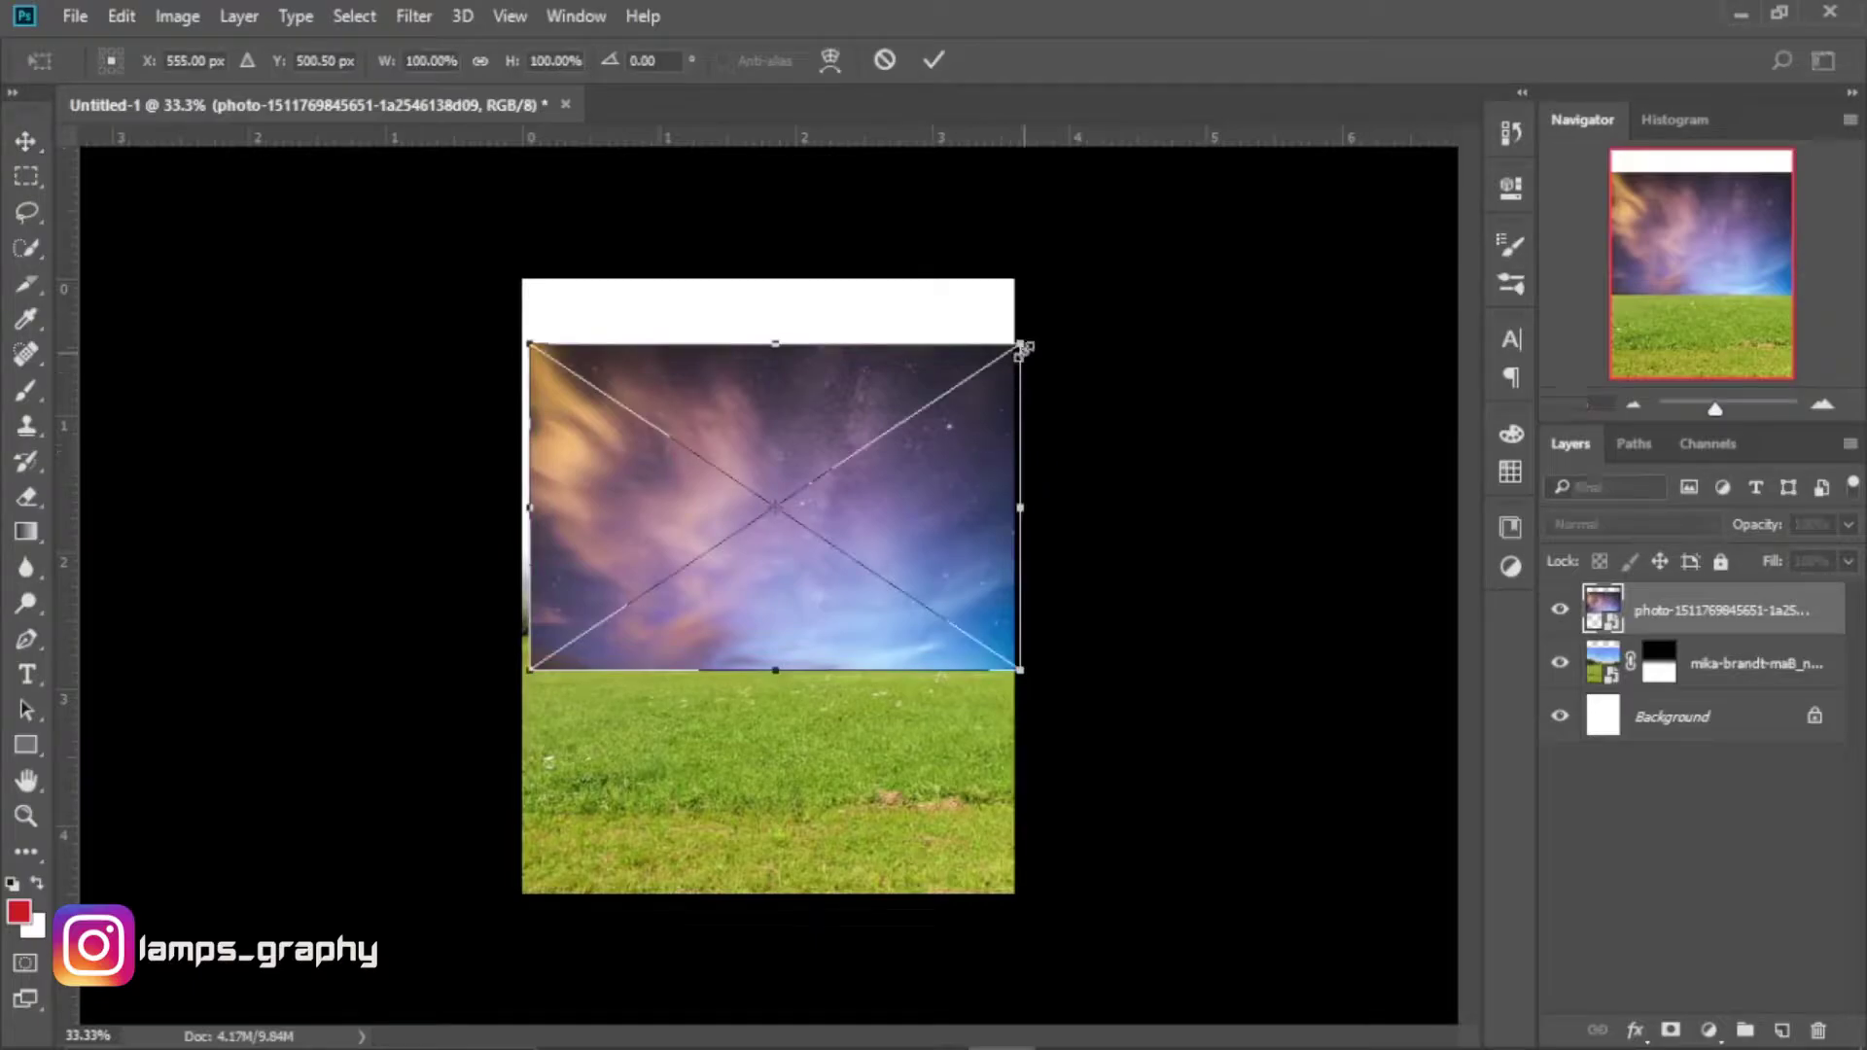
mouse_move(1018, 344)
left_mouse_down()
mouse_move(1151, 222)
mouse_move(1214, 211)
left_mouse_up()
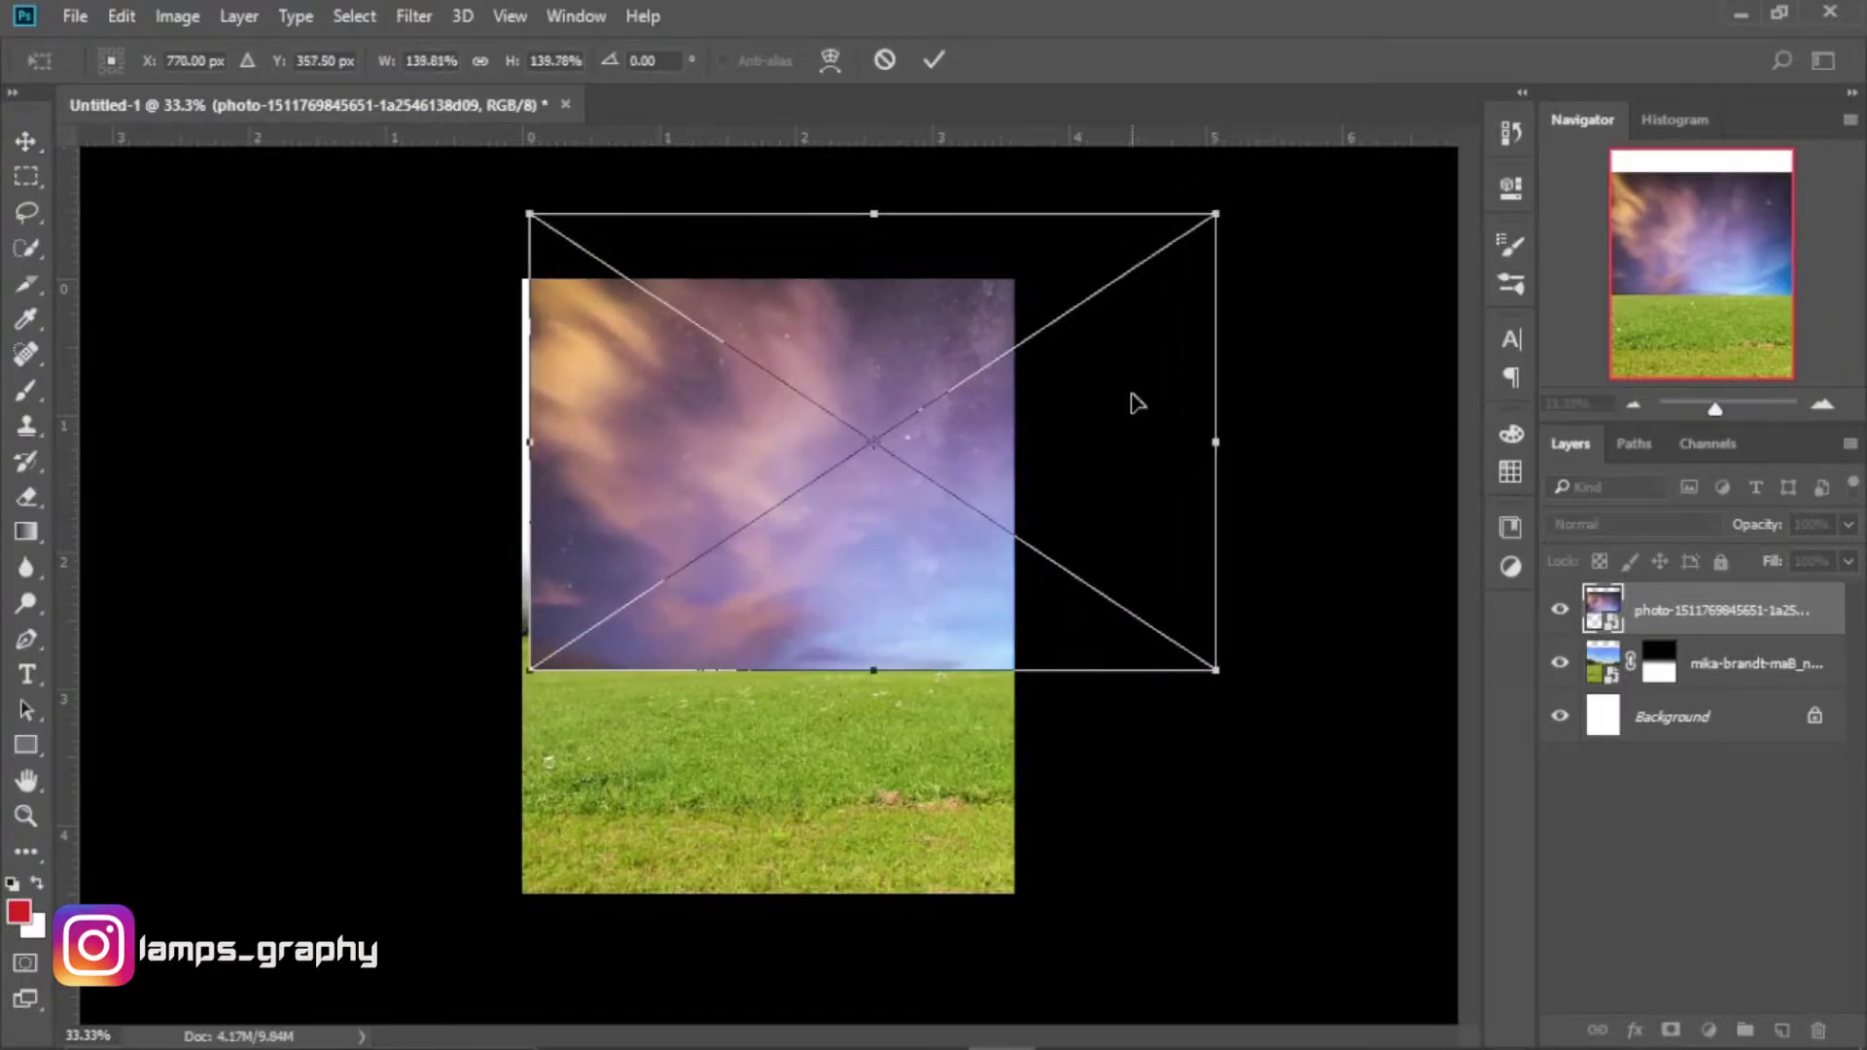
mouse_move(1146, 407)
left_mouse_down()
mouse_move(1063, 425)
mouse_move(1141, 425)
left_mouse_up()
mouse_move(1213, 690)
left_mouse_down()
mouse_move(1114, 623)
mouse_move(1145, 648)
left_mouse_up()
left_click_drag(1071, 551, 1034, 573)
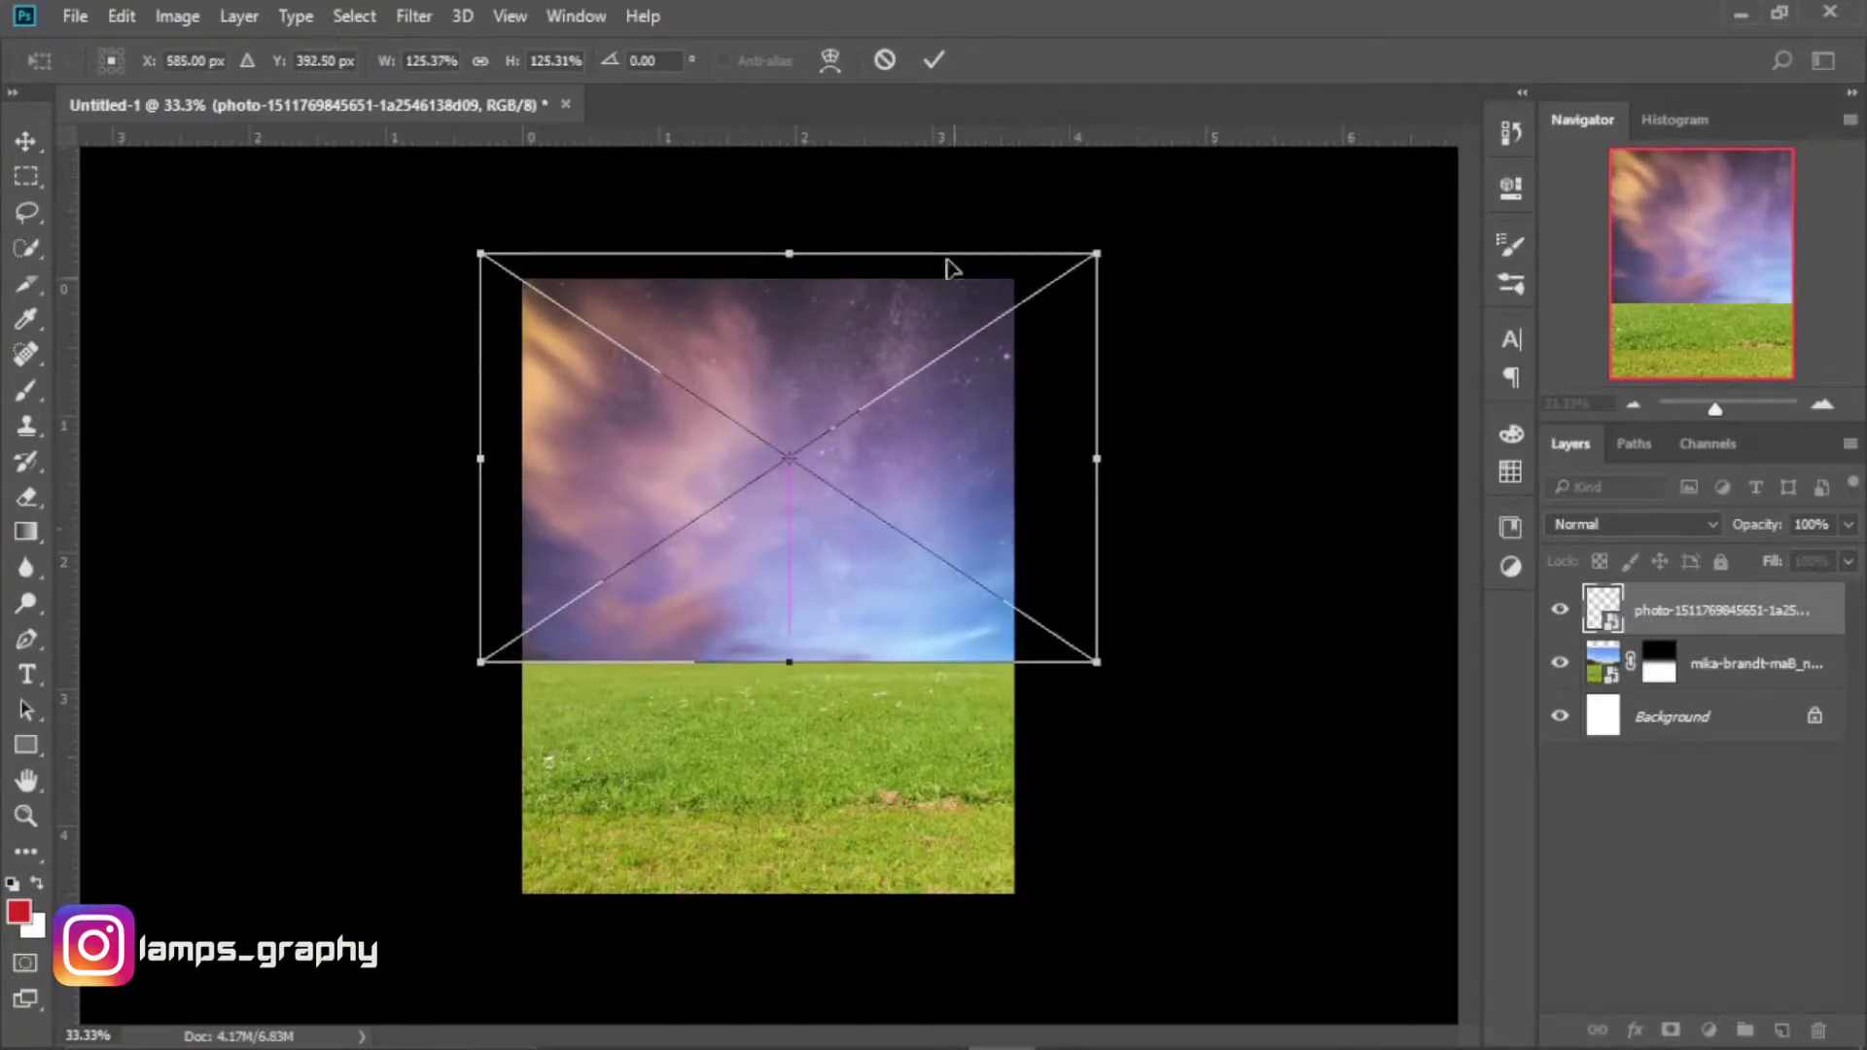
left_click(934, 60)
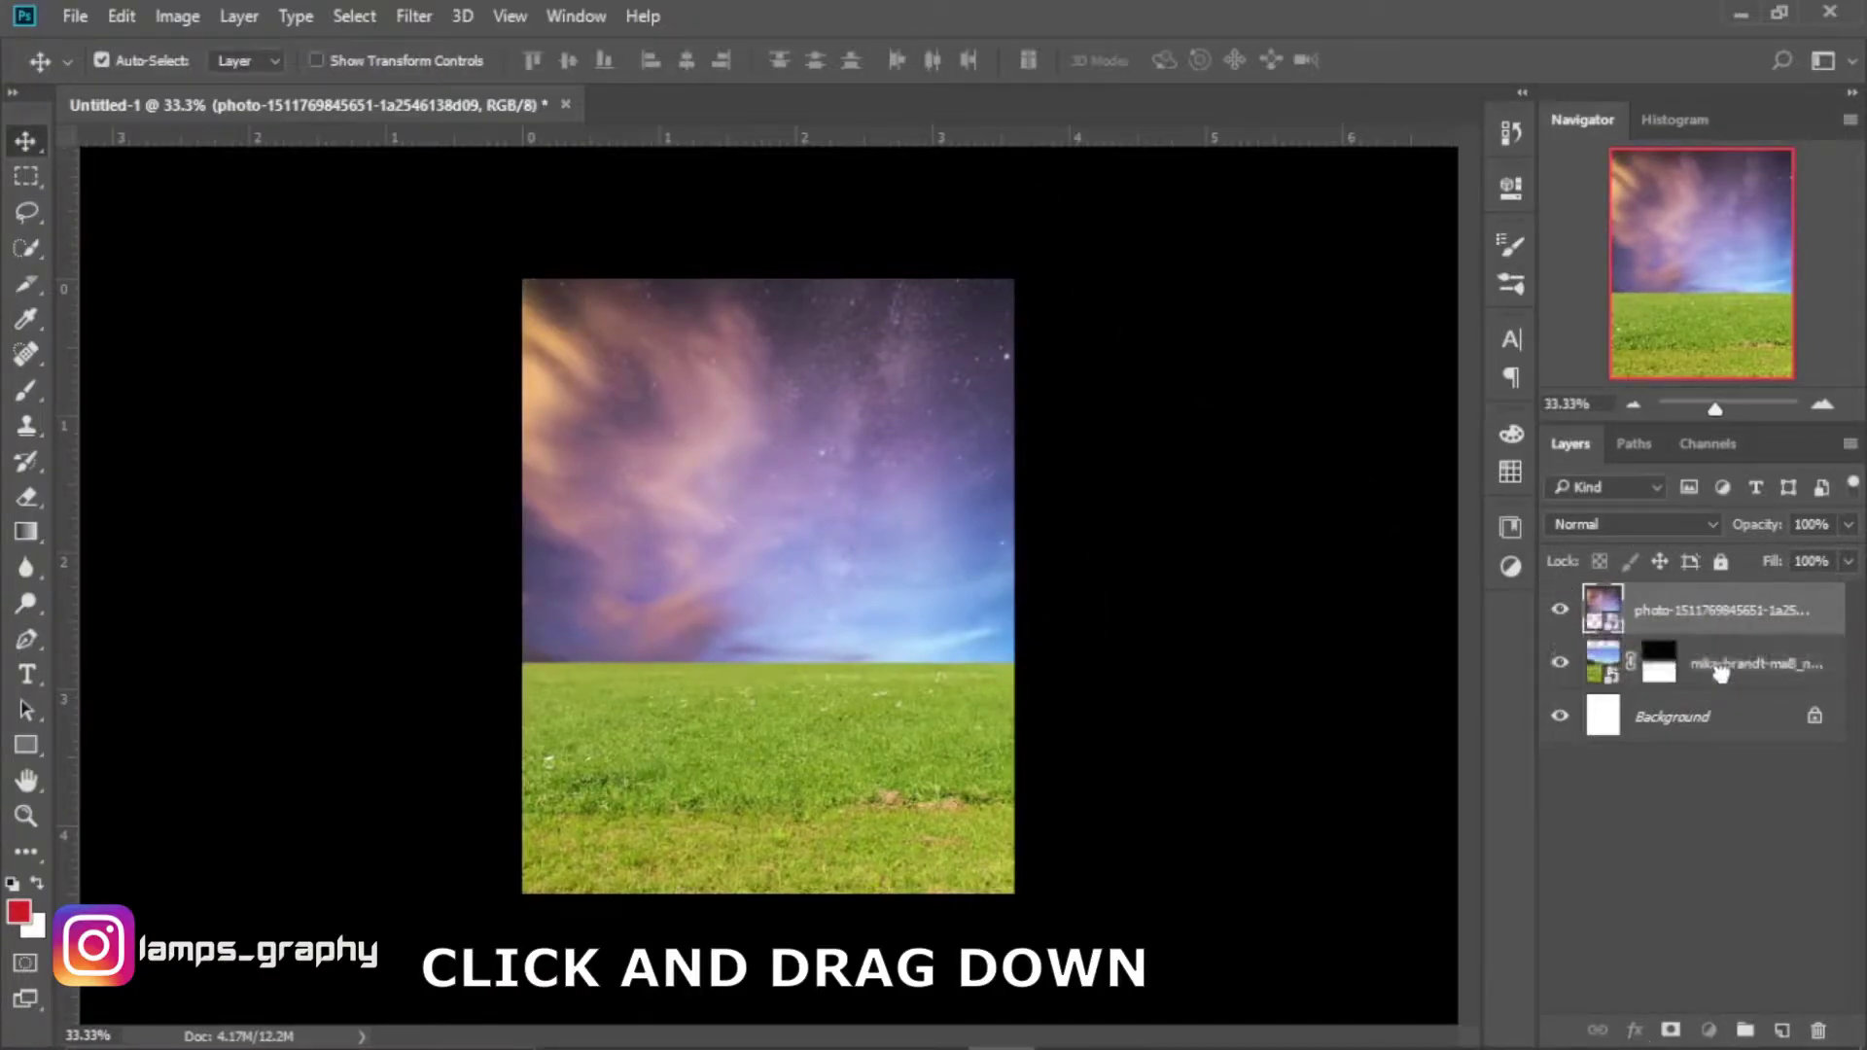
Move the sky layer below the field and erase the distant trees from the field's mask.
left_click_drag(1718, 635, 1724, 684)
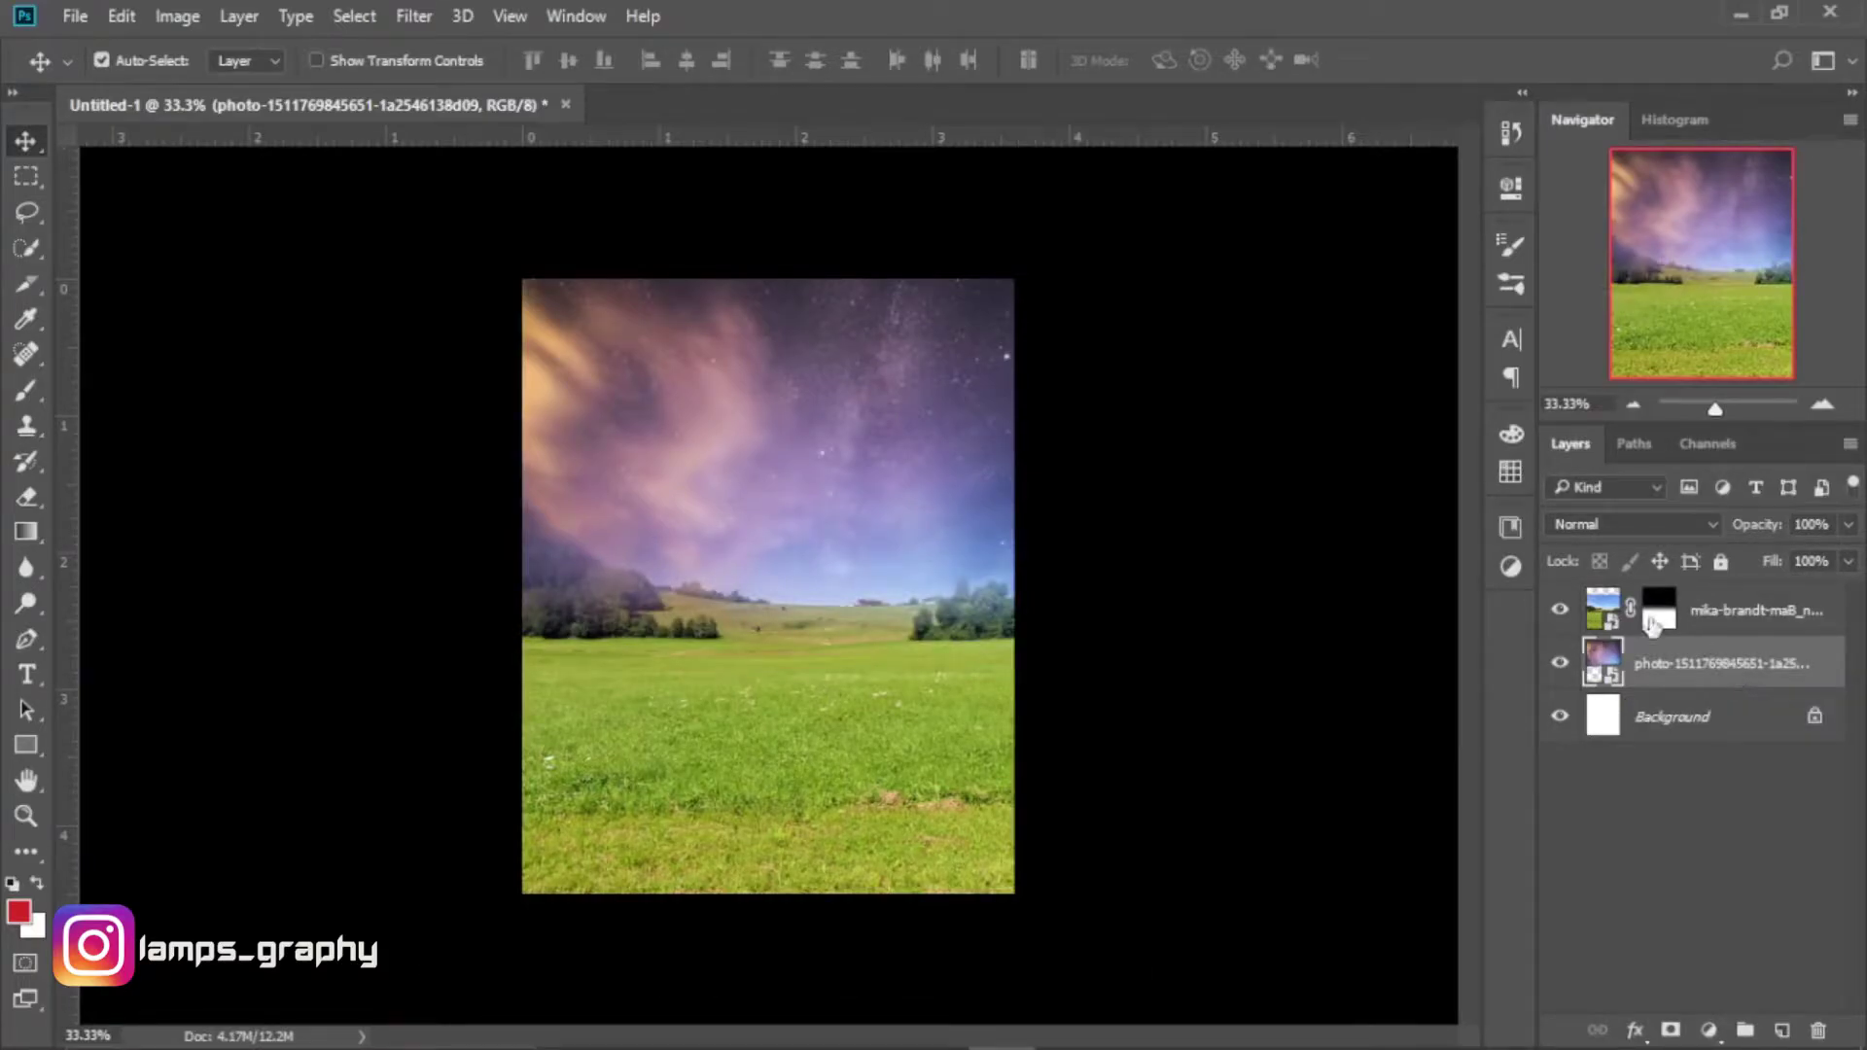
left_click(1665, 612)
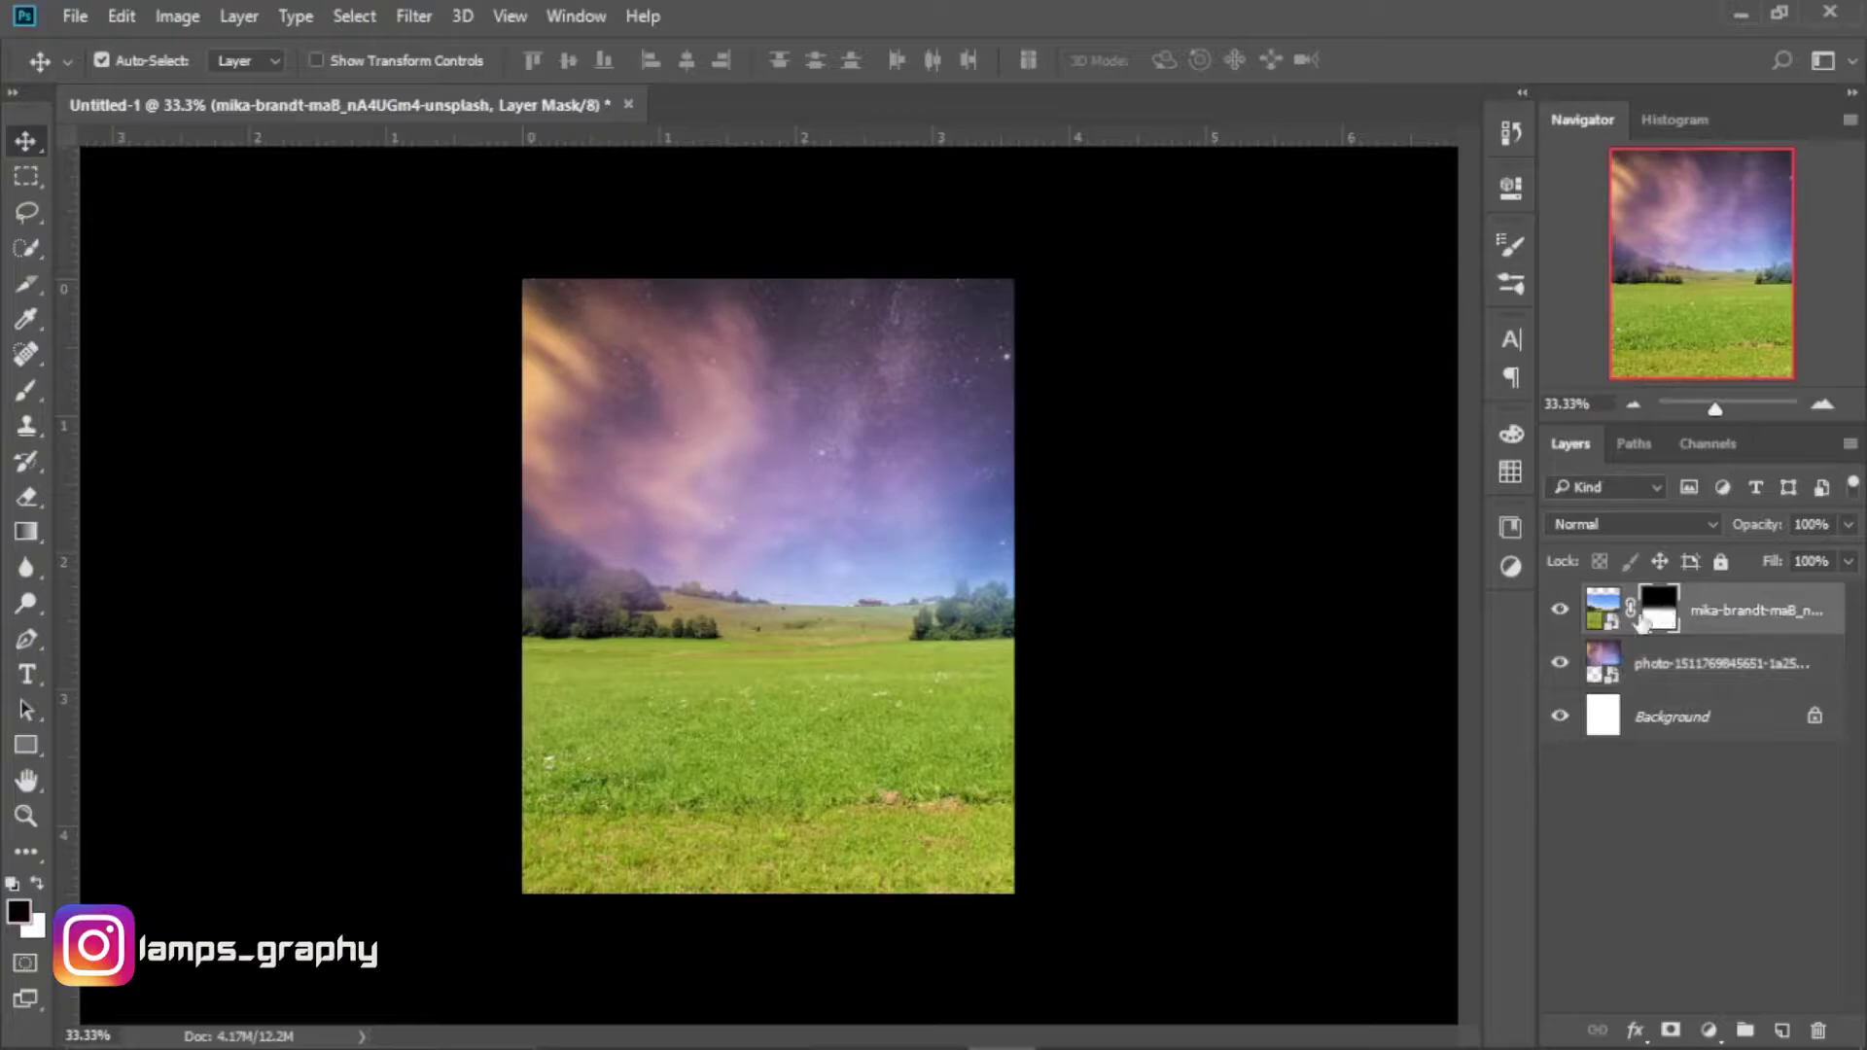
key("e")
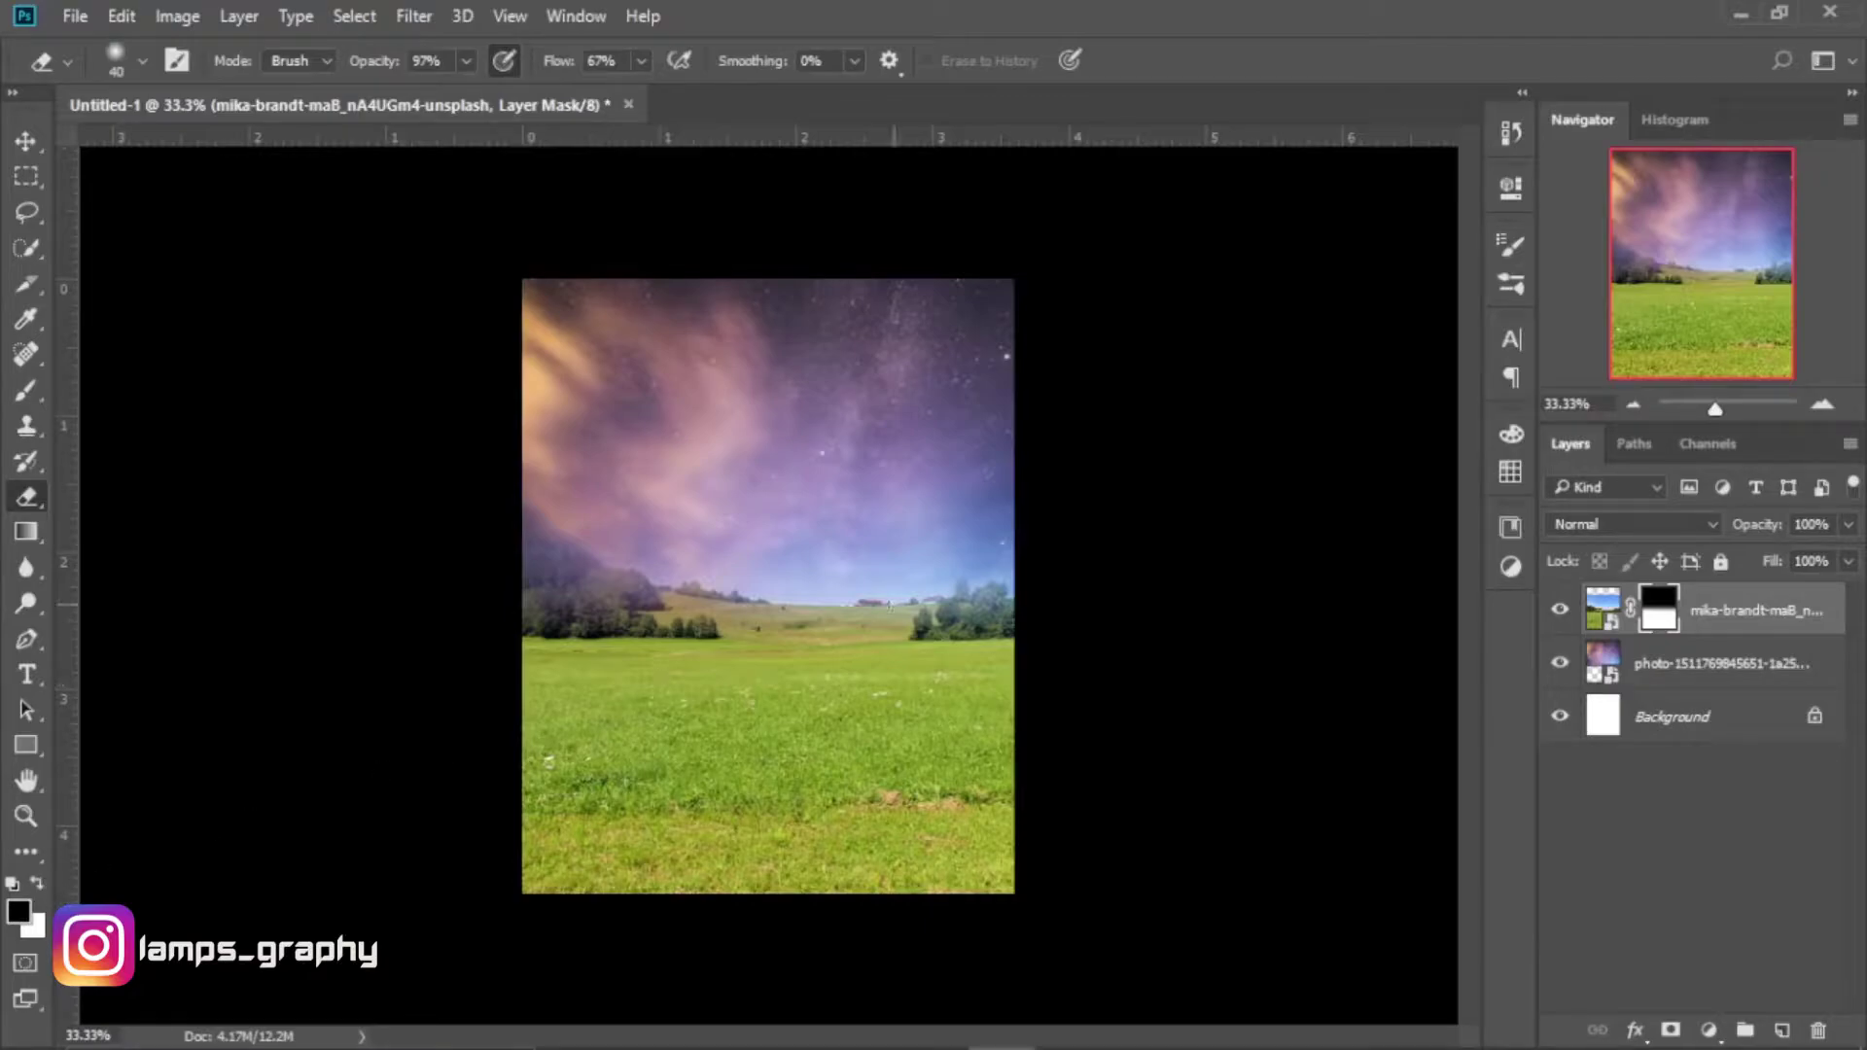
key("bracketright")
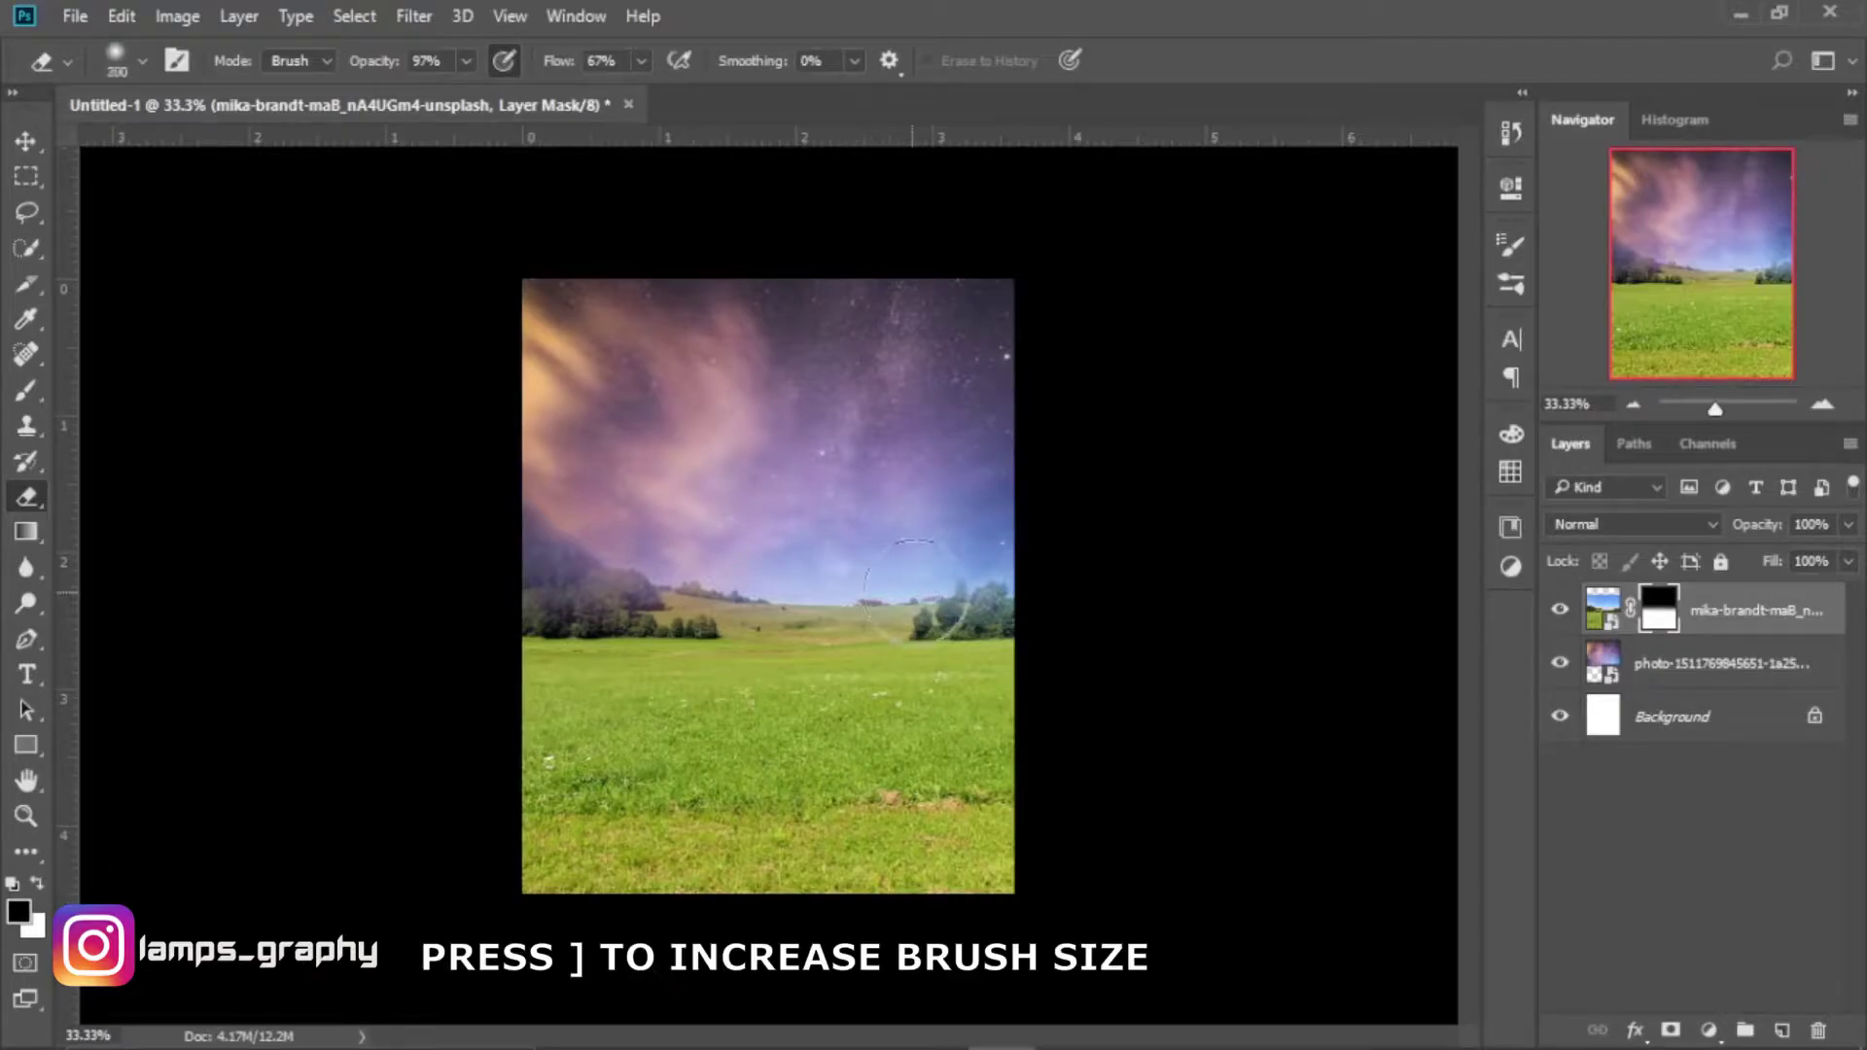
key("bracketright")
key("bracketright")
key("bracketright")
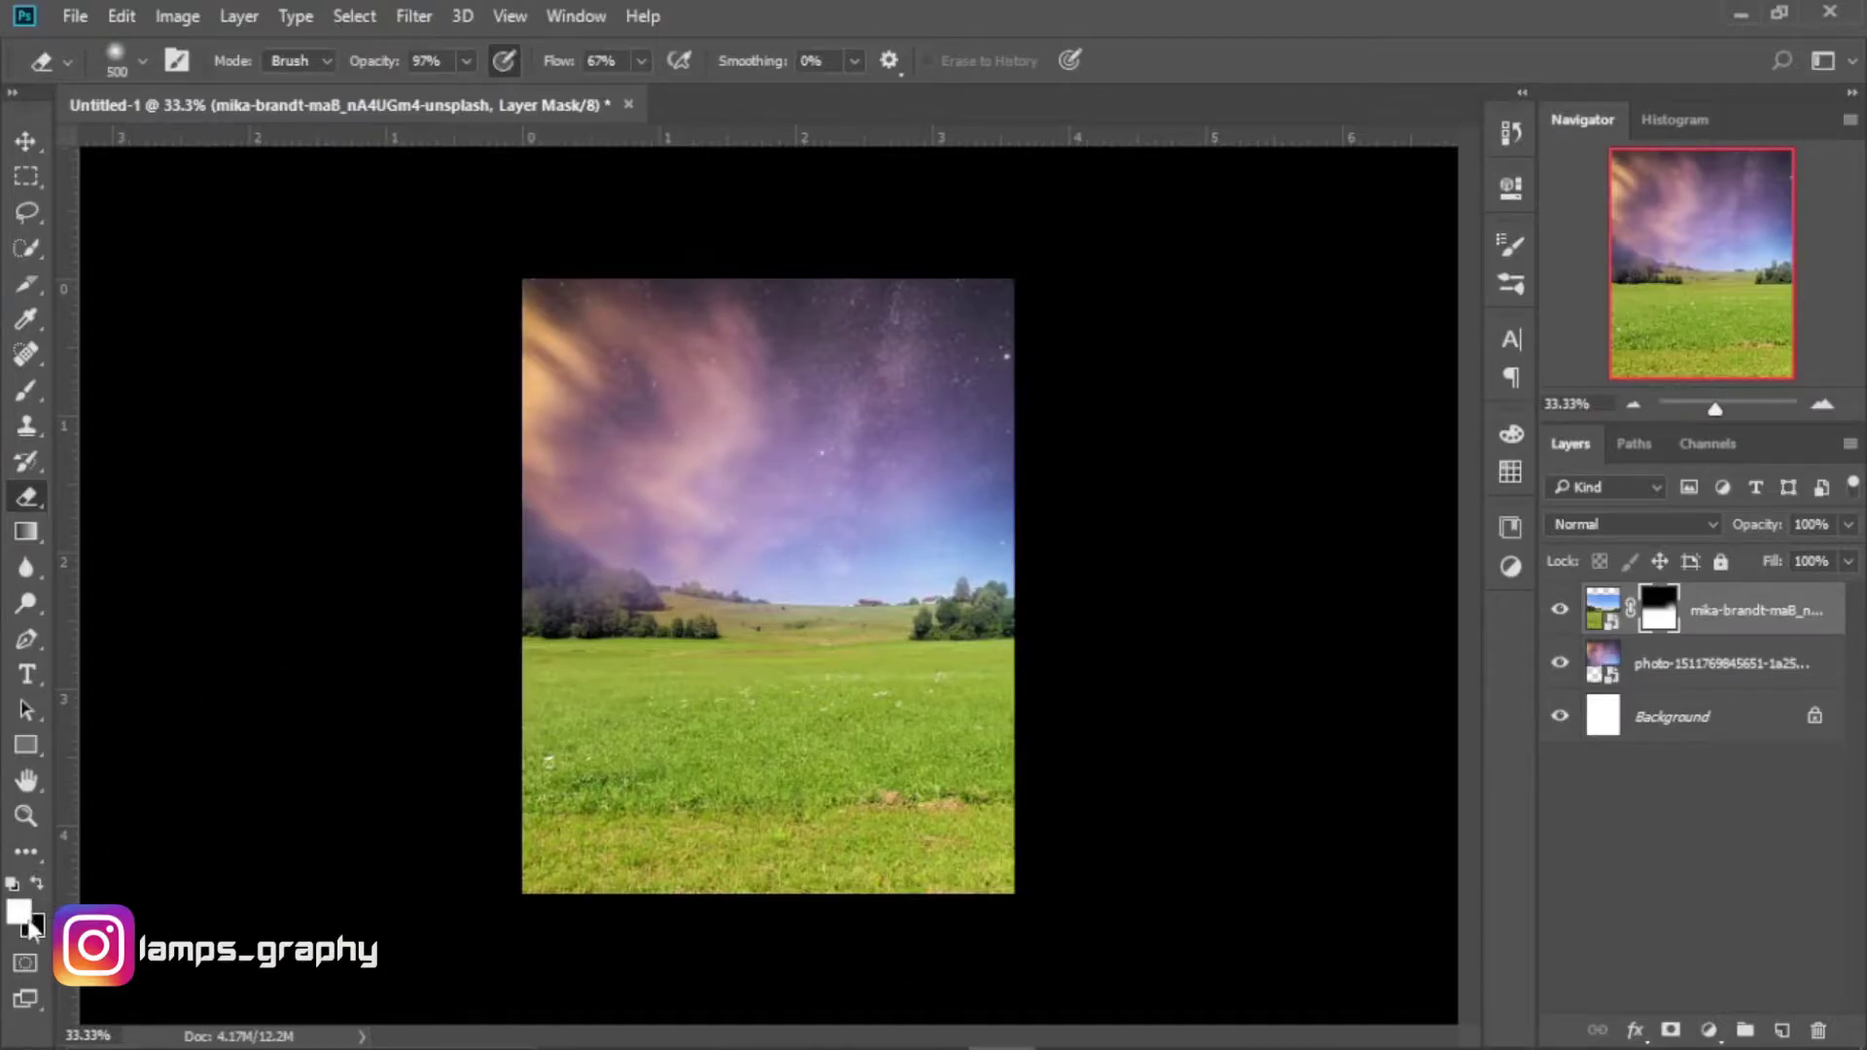
mouse_move(962, 547)
left_mouse_down()
mouse_move(500, 521)
mouse_move(710, 501)
mouse_move(542, 521)
mouse_move(988, 529)
mouse_move(793, 486)
mouse_move(596, 500)
mouse_move(564, 539)
mouse_move(817, 492)
mouse_move(596, 534)
mouse_move(791, 521)
mouse_move(550, 547)
mouse_move(1000, 542)
mouse_move(918, 500)
mouse_move(603, 543)
left_mouse_up()
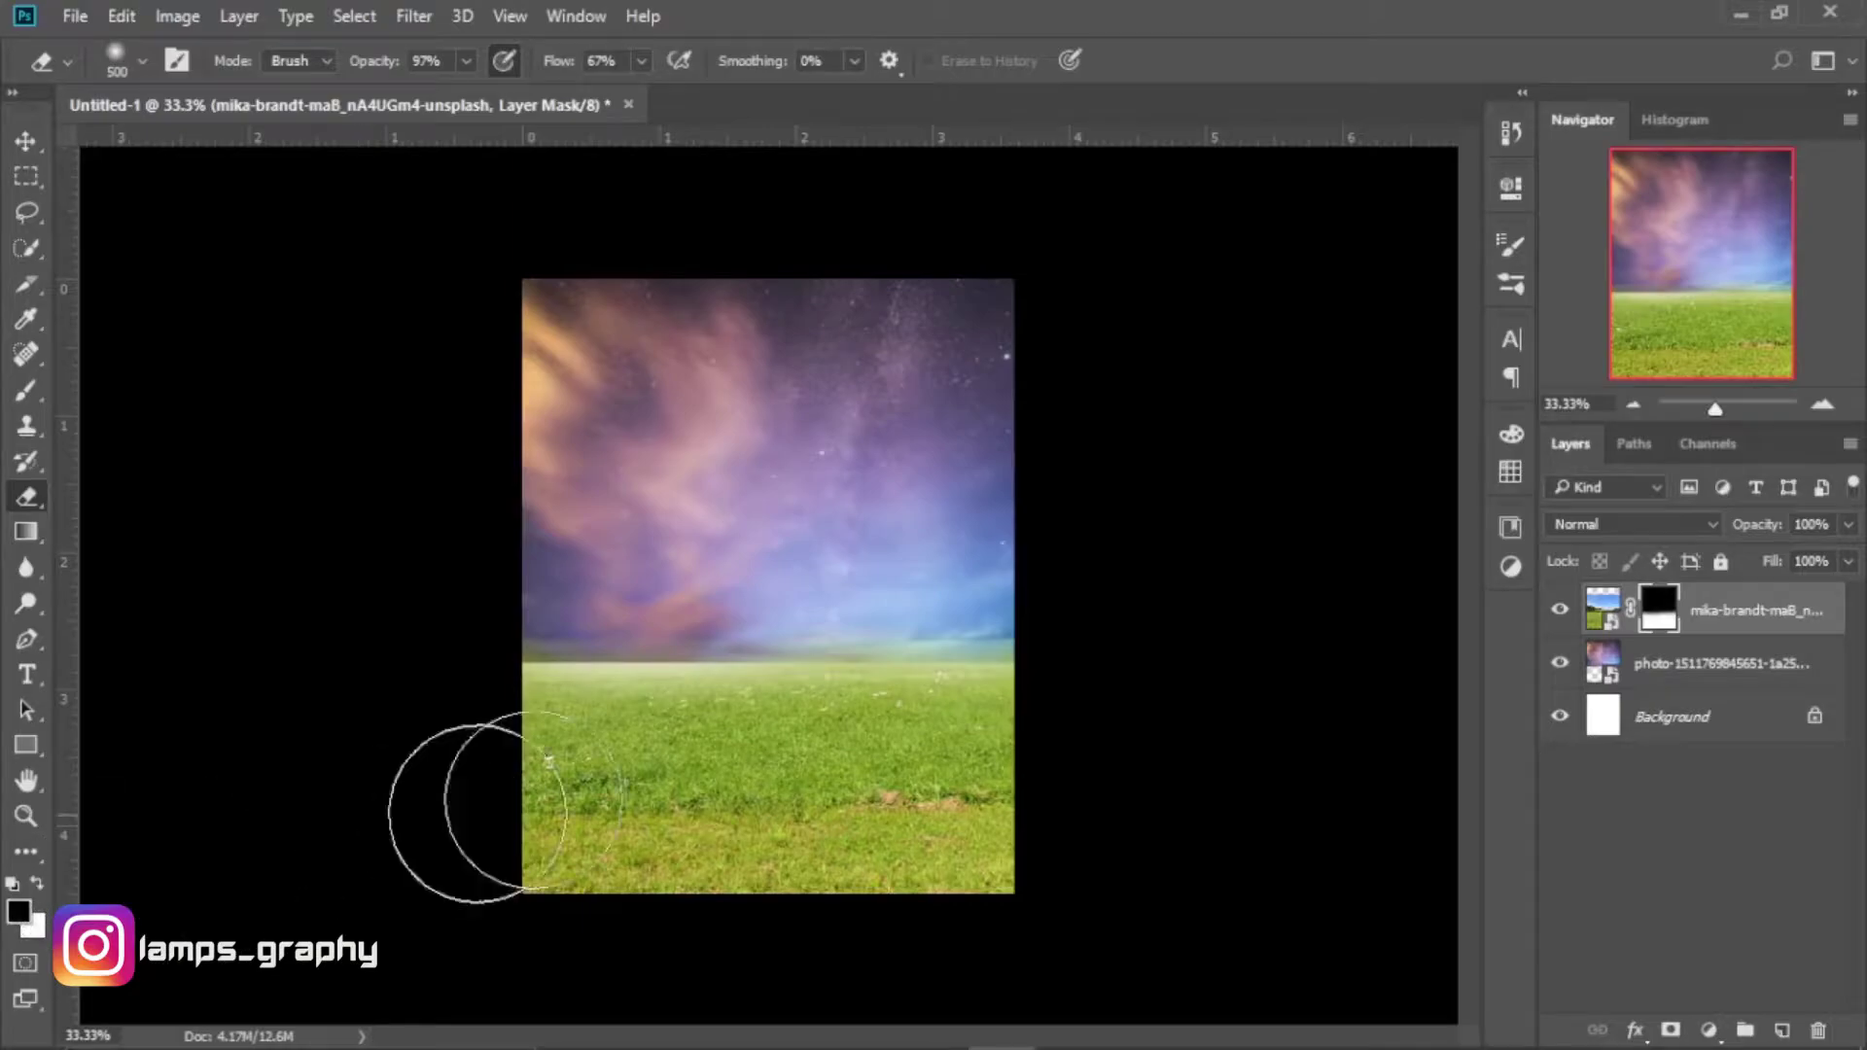
Add a mask to the sky layer and paint a soft white haze along the horizon.
left_click(1665, 662)
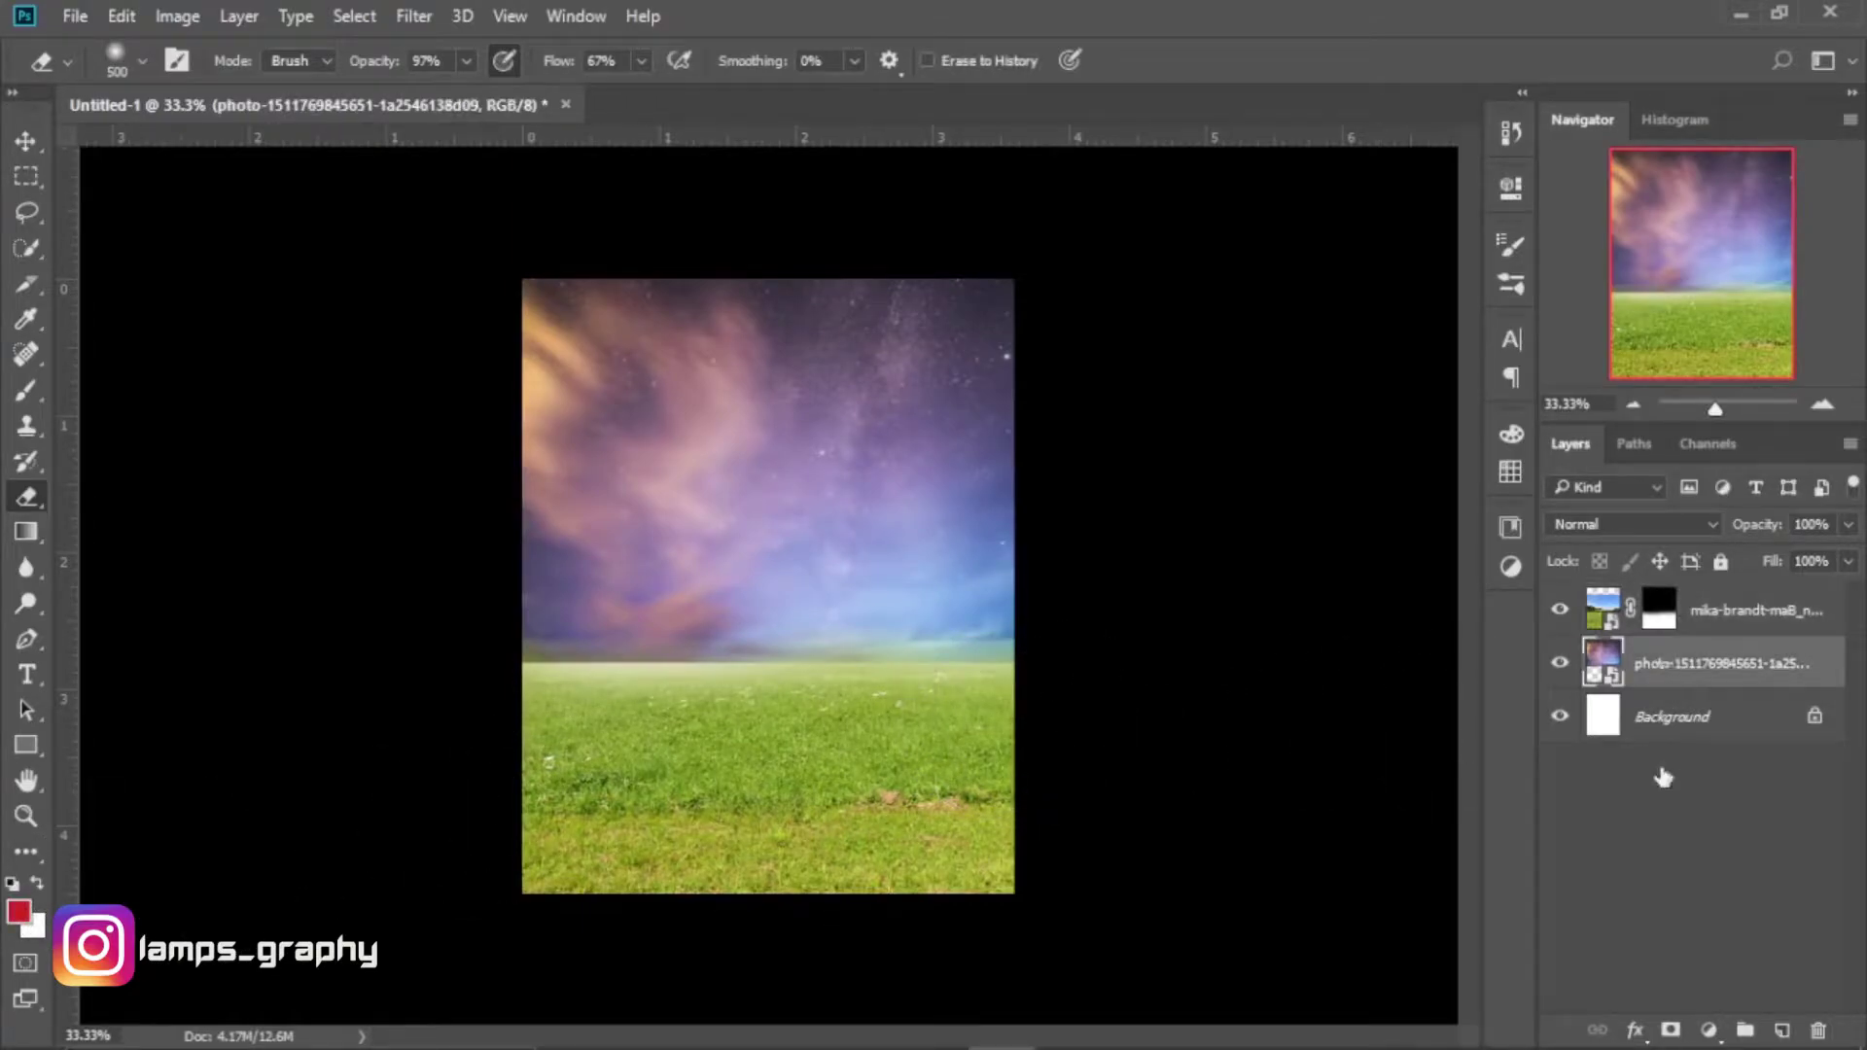
left_click(1671, 1031)
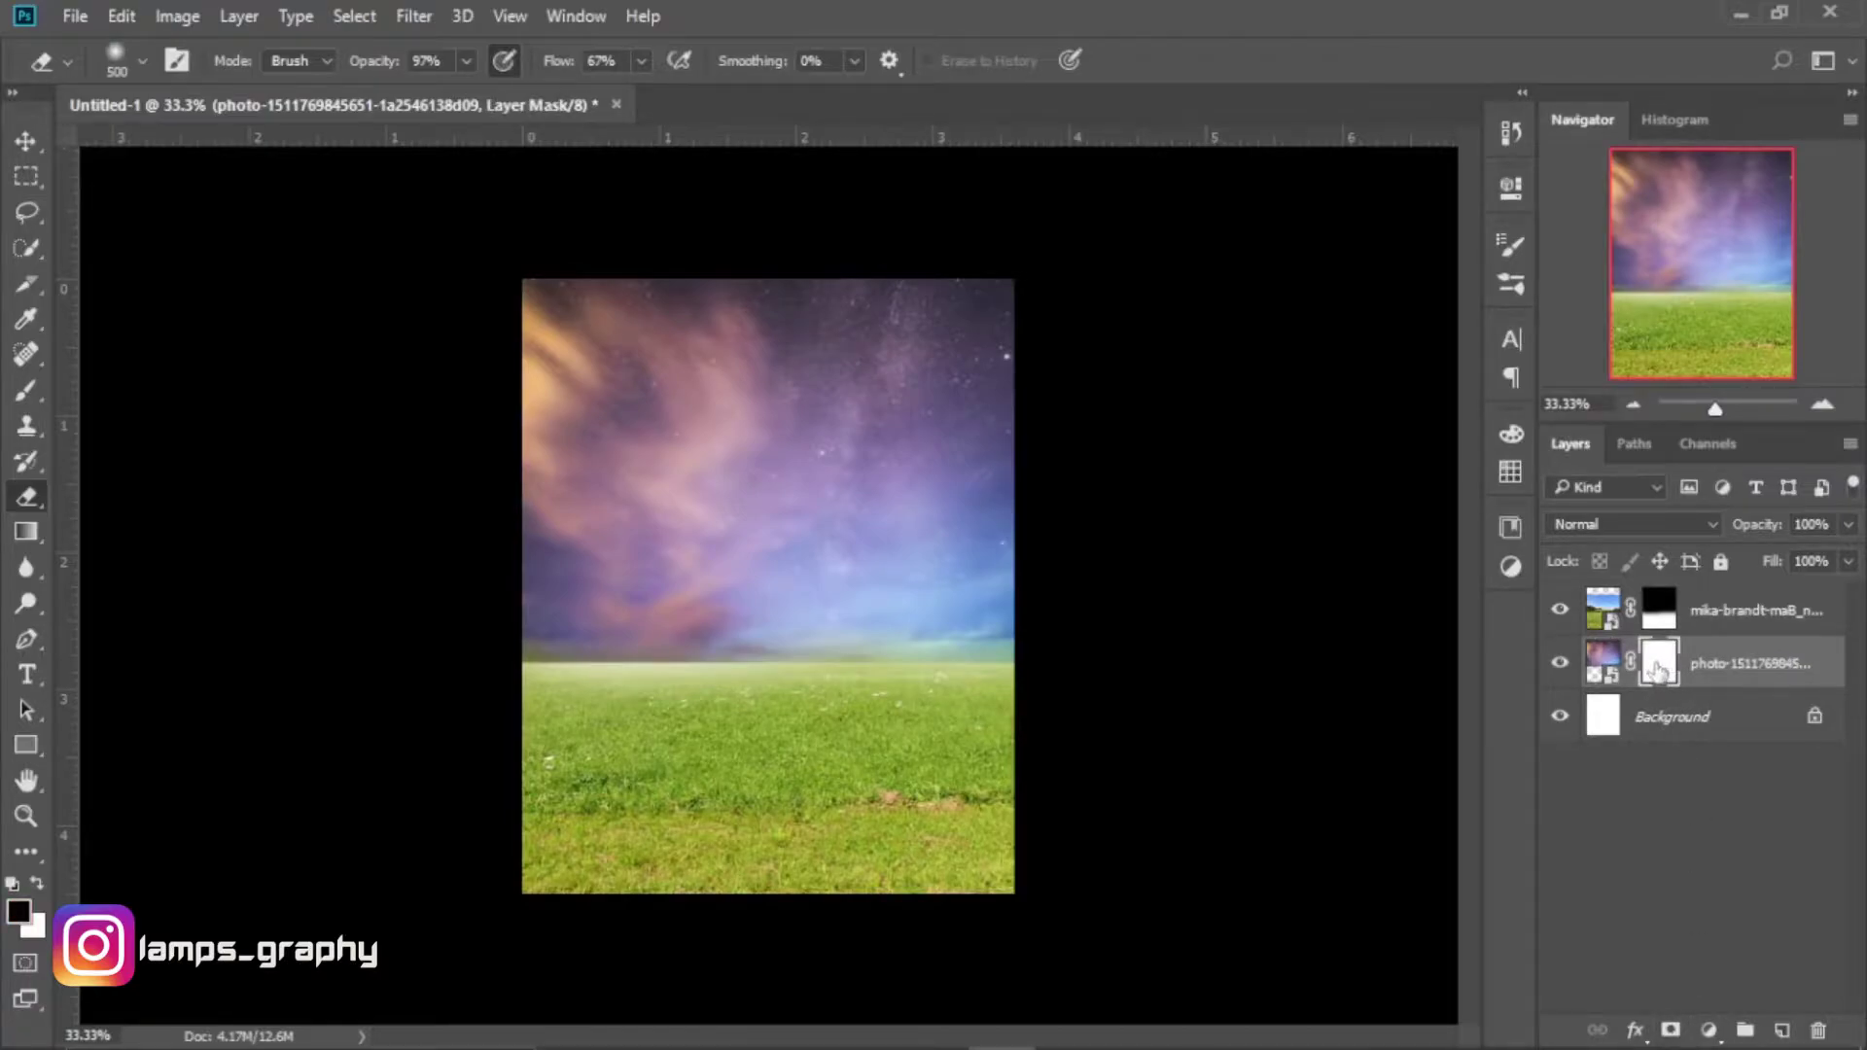
left_click(38, 885)
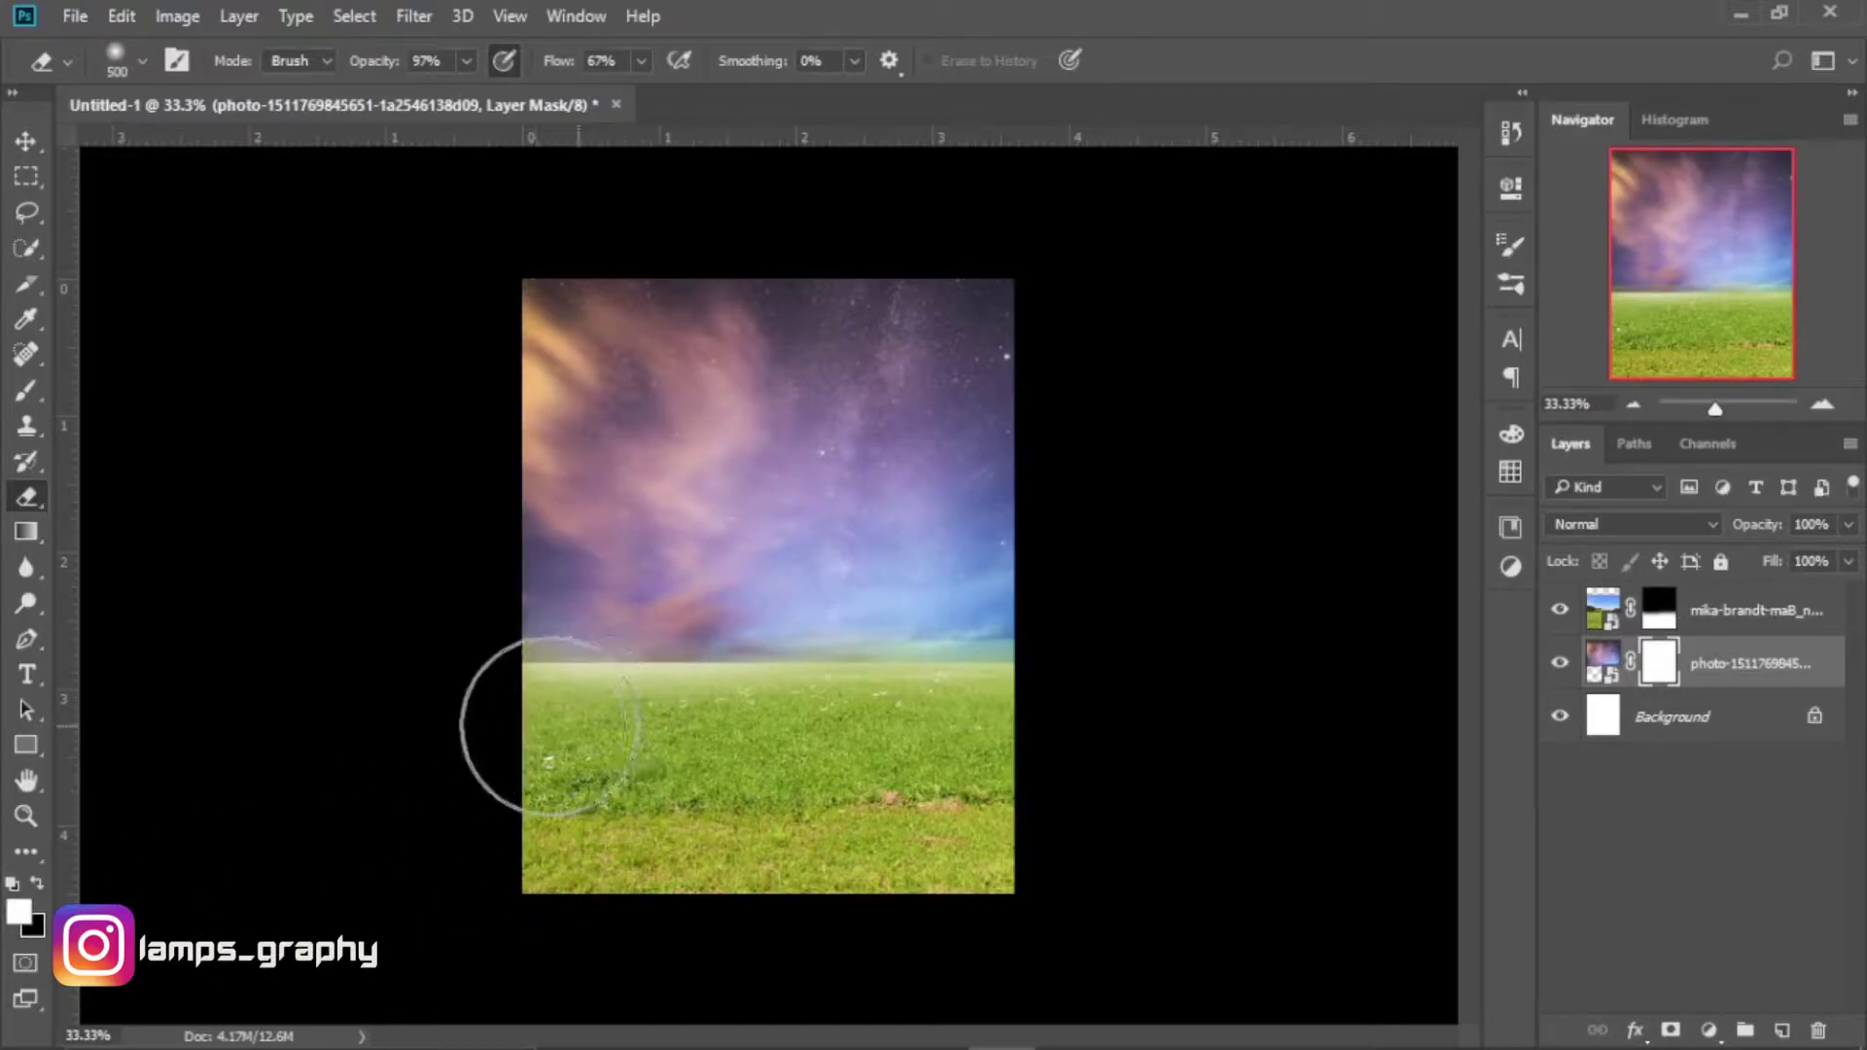
left_click_drag(563, 729, 583, 724)
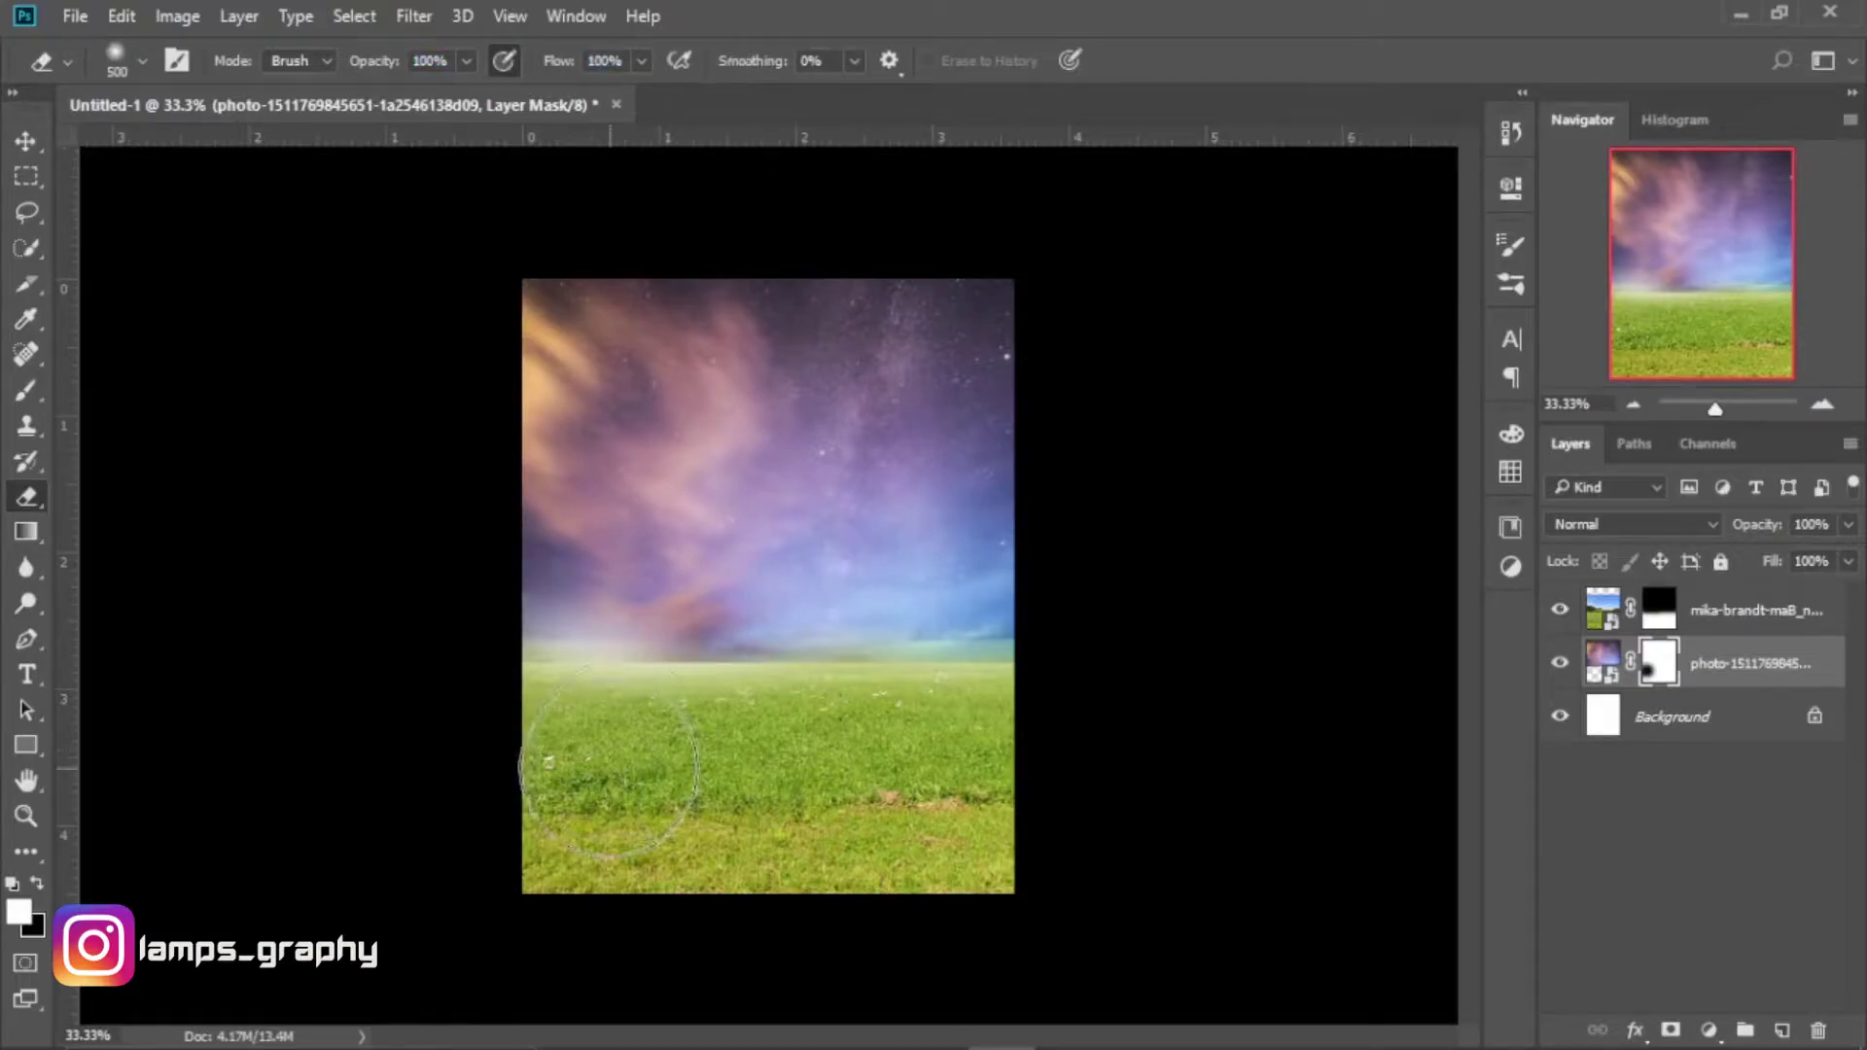
key("bracketleft")
key("bracketleft")
key("bracketleft")
left_click_drag(694, 692, 1041, 688)
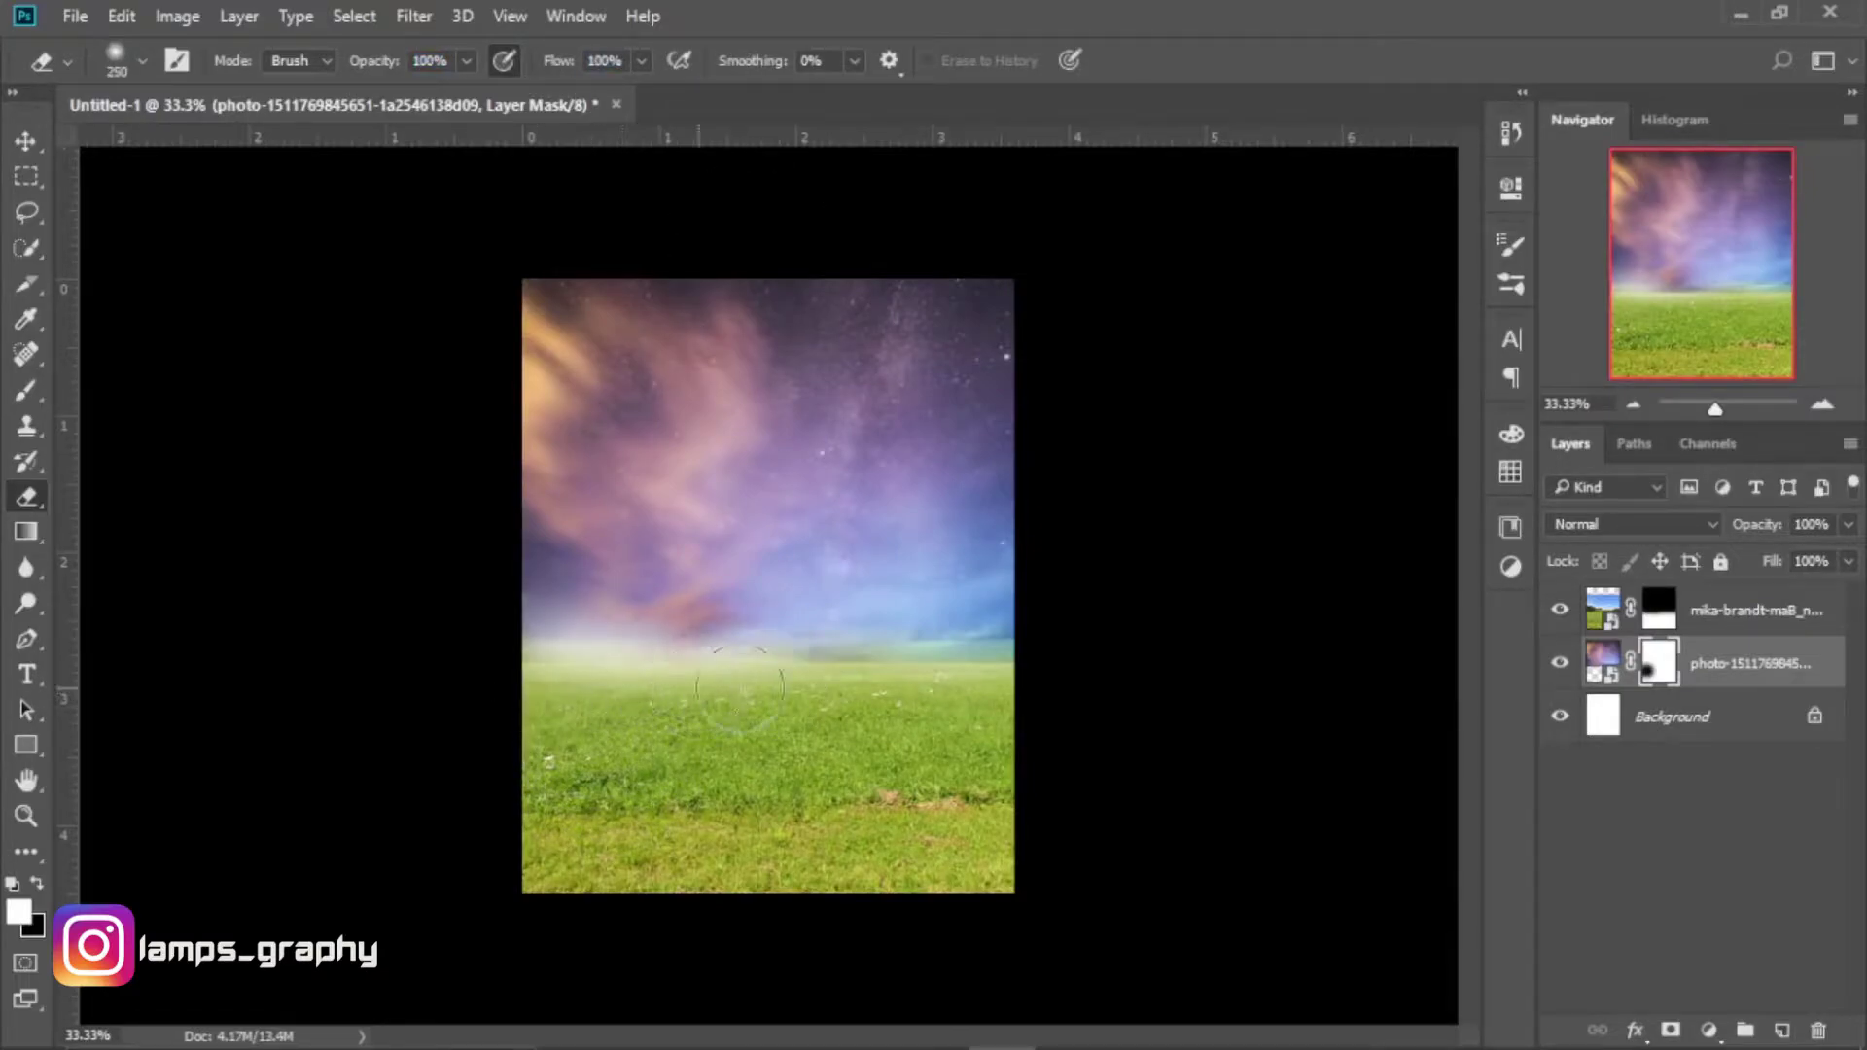
key("bracketright")
key("bracketright")
left_click_drag(888, 693, 985, 698)
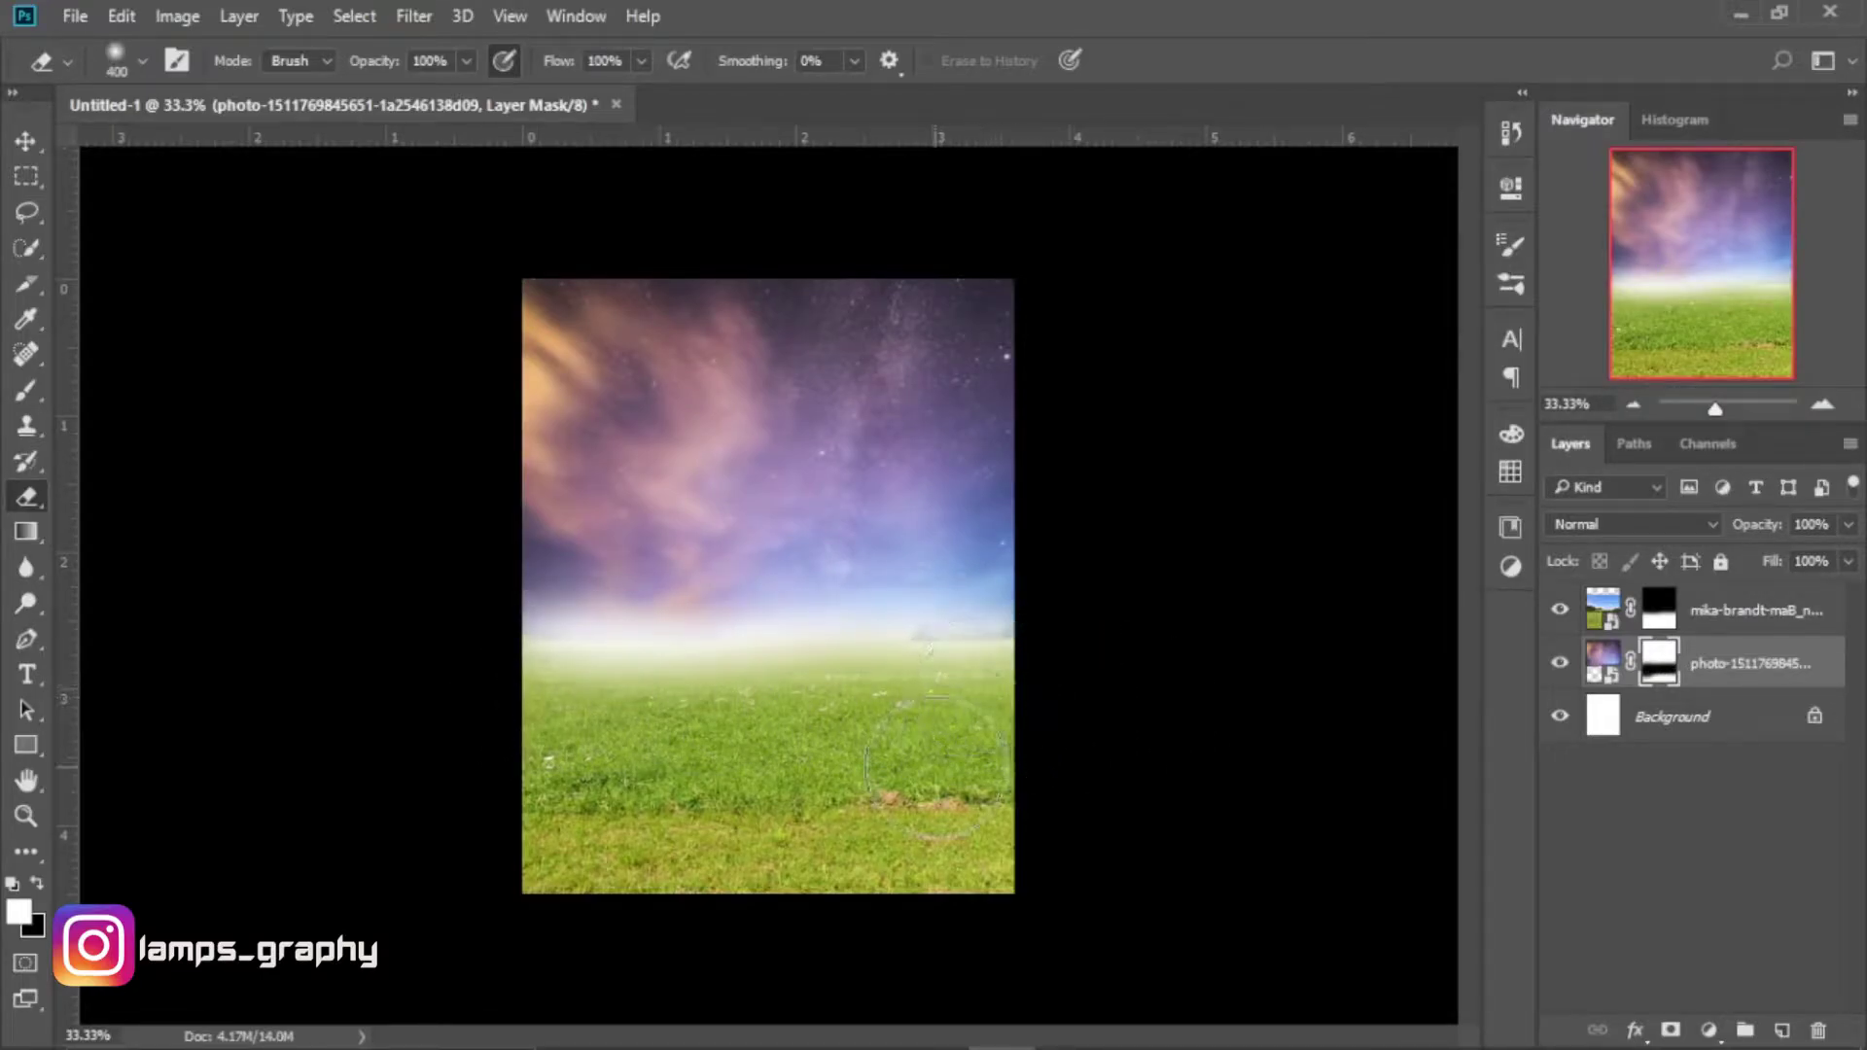
Enlarge the grass field layer to about 115.74% to raise its horizon, and commit.
key("v")
left_click(926, 776)
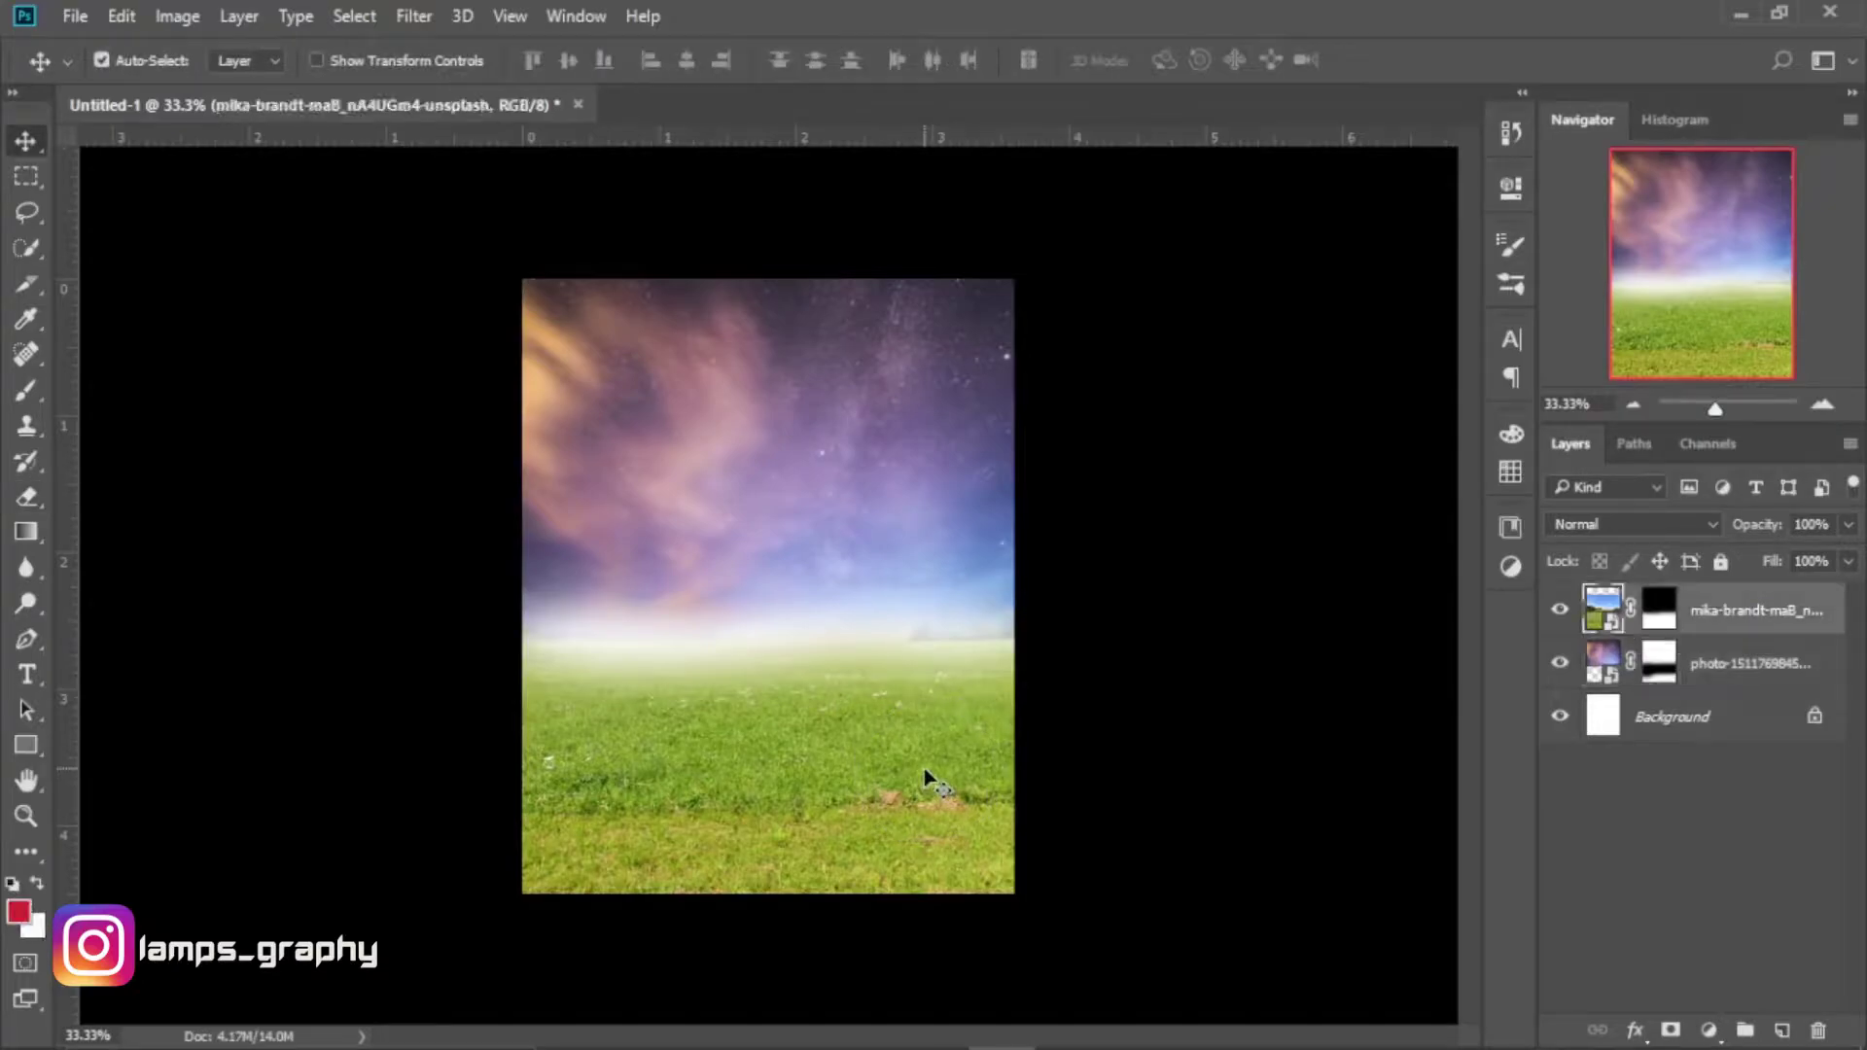
key("ctrl+t")
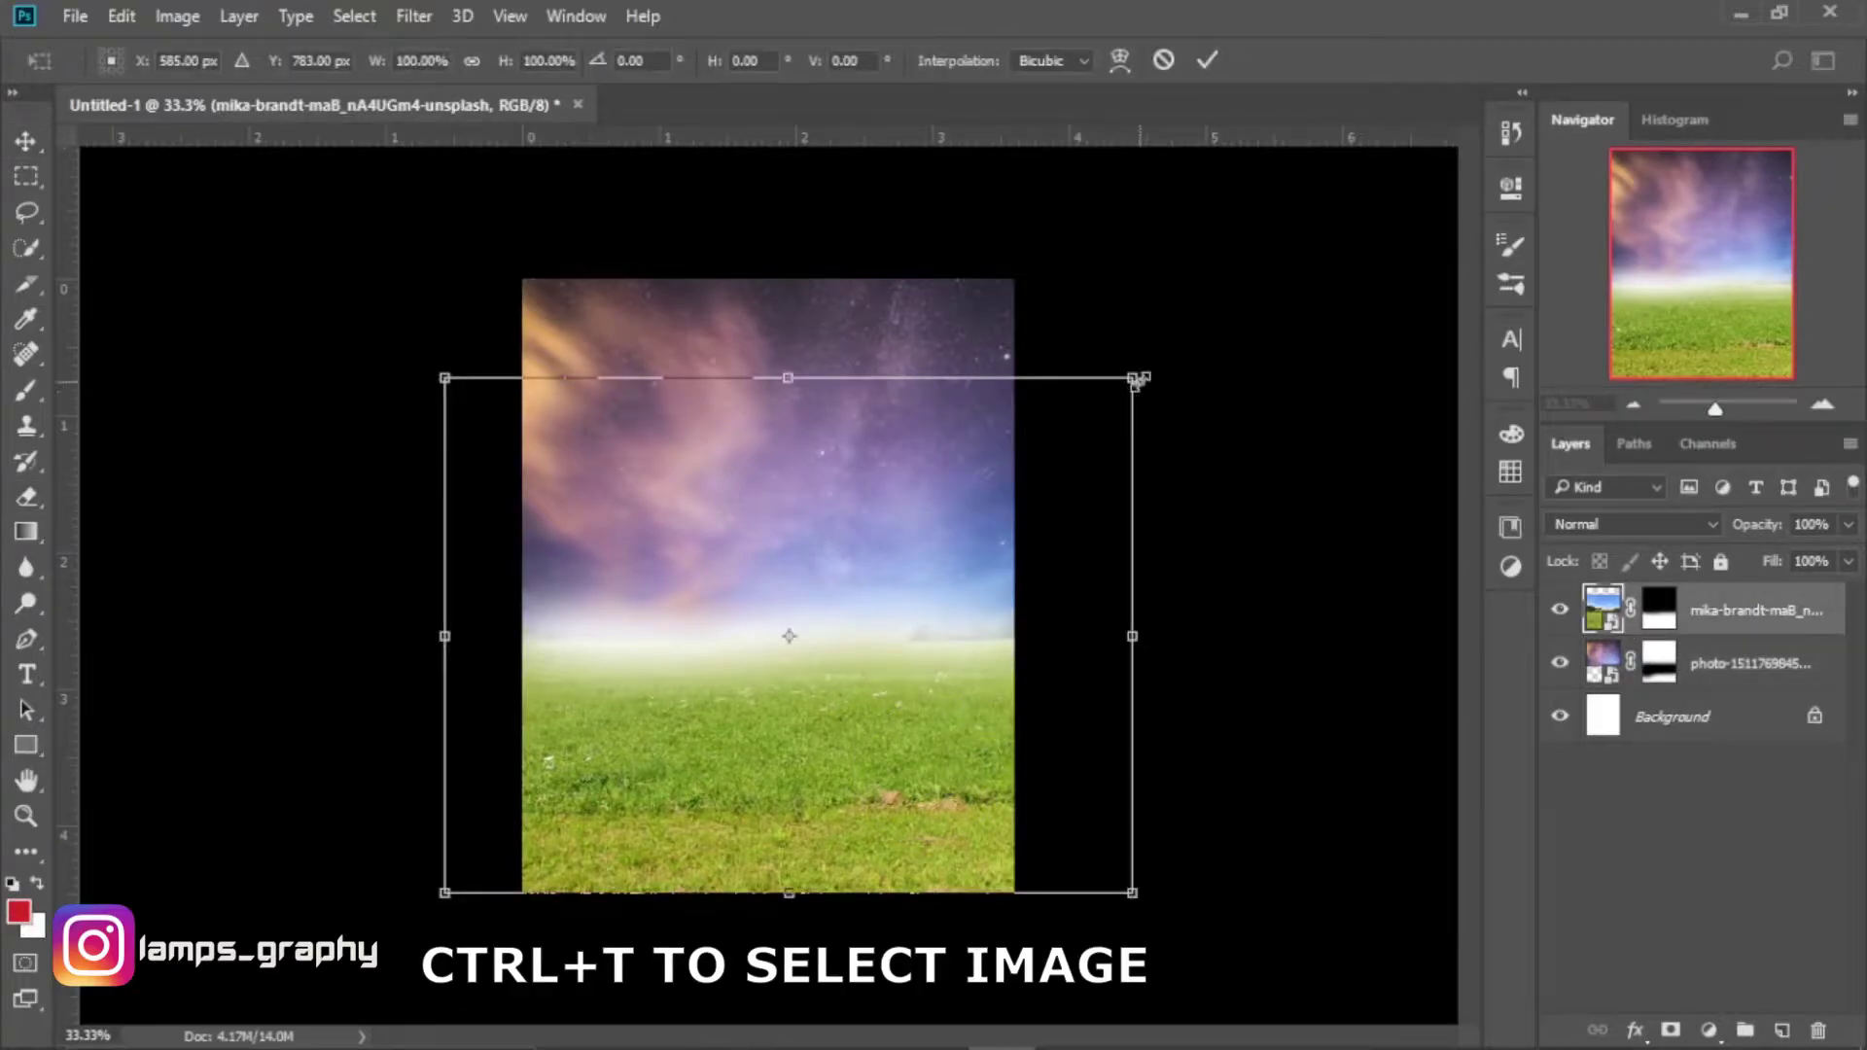
left_click_drag(1136, 380, 1261, 316)
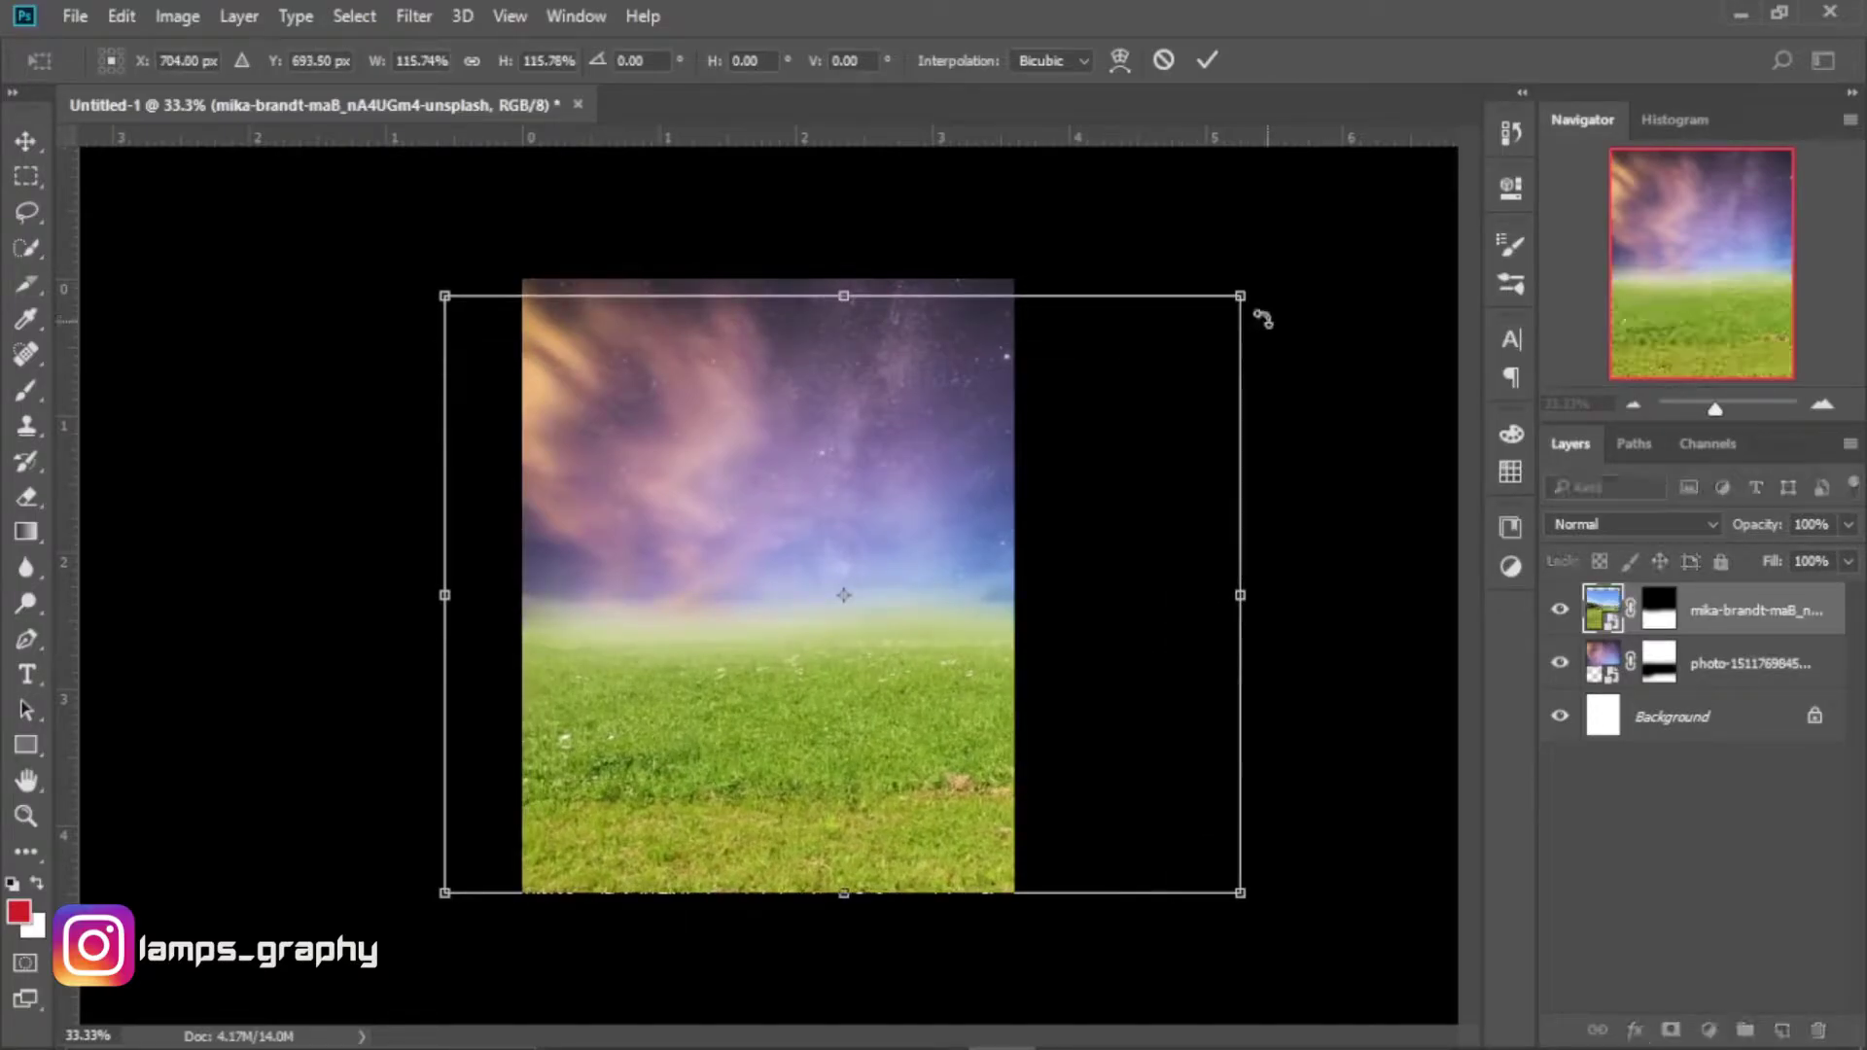
left_click(1204, 60)
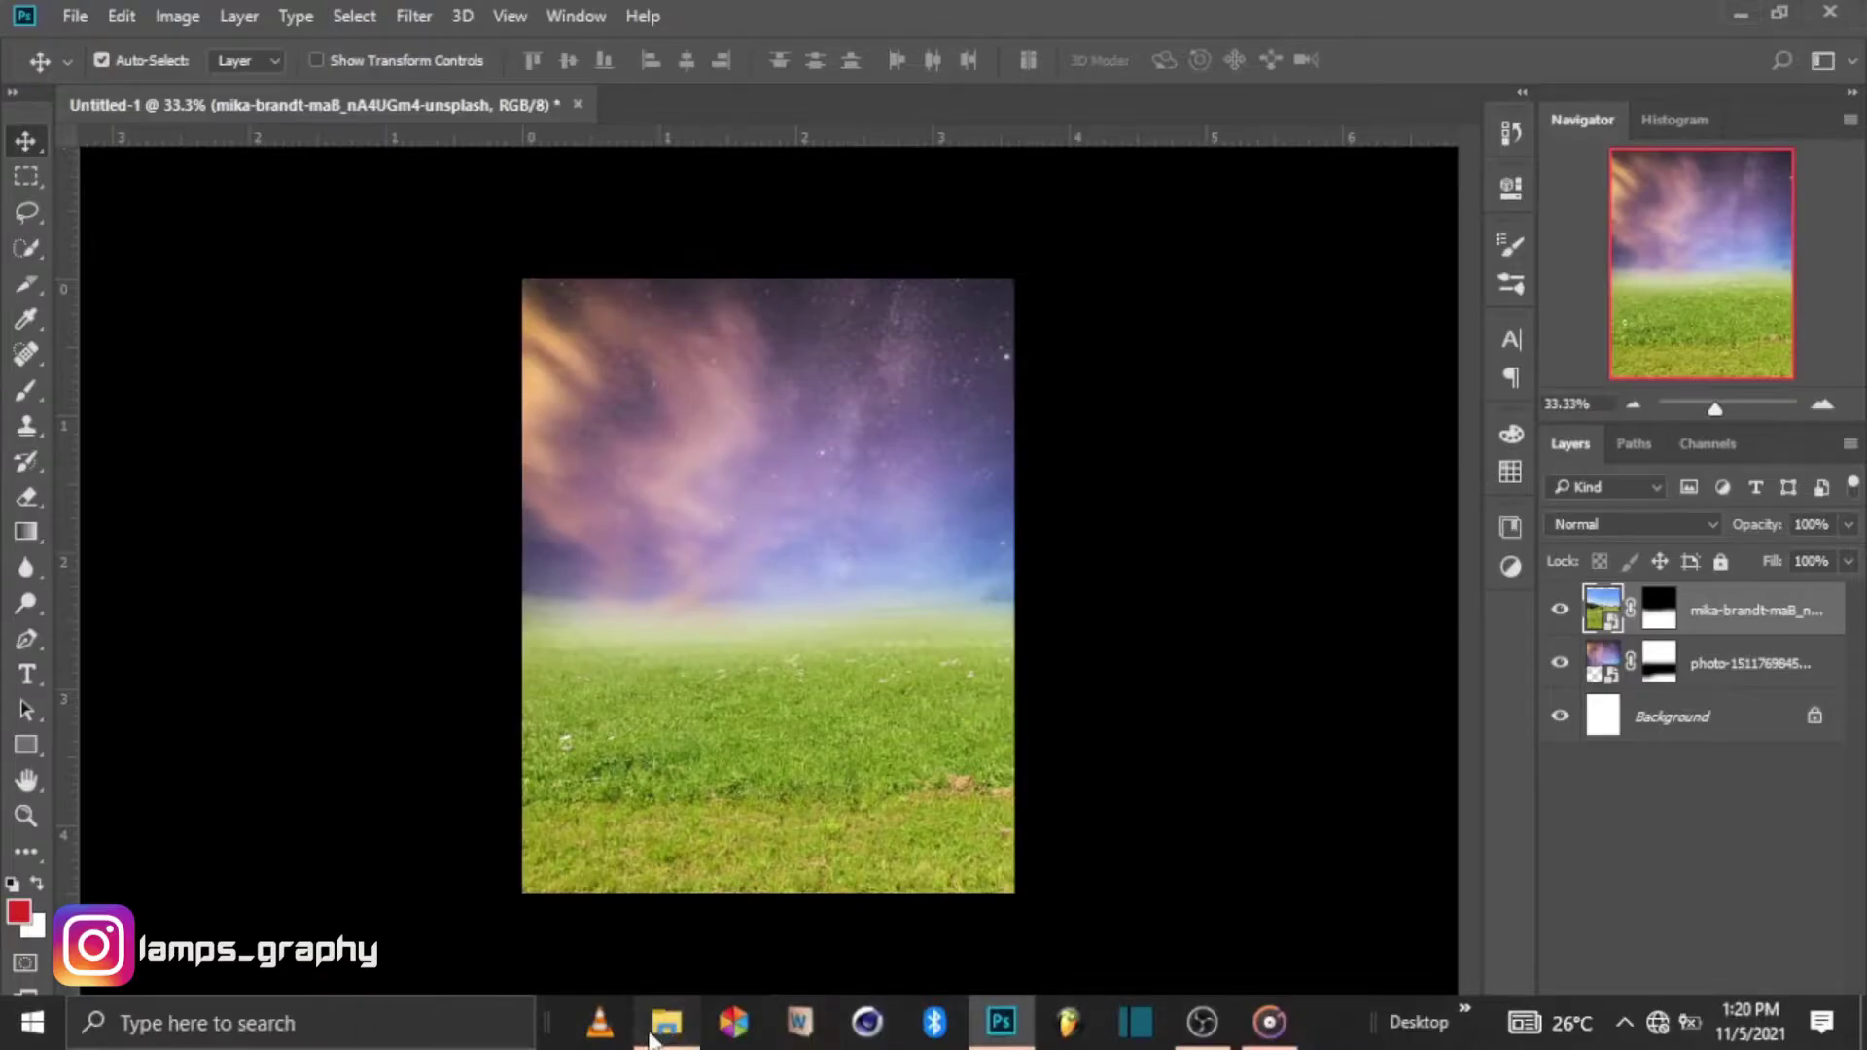
Drag the cody-chan storm cloud photo from New folder (2) onto the Photoshop canvas.
left_click(666, 1021)
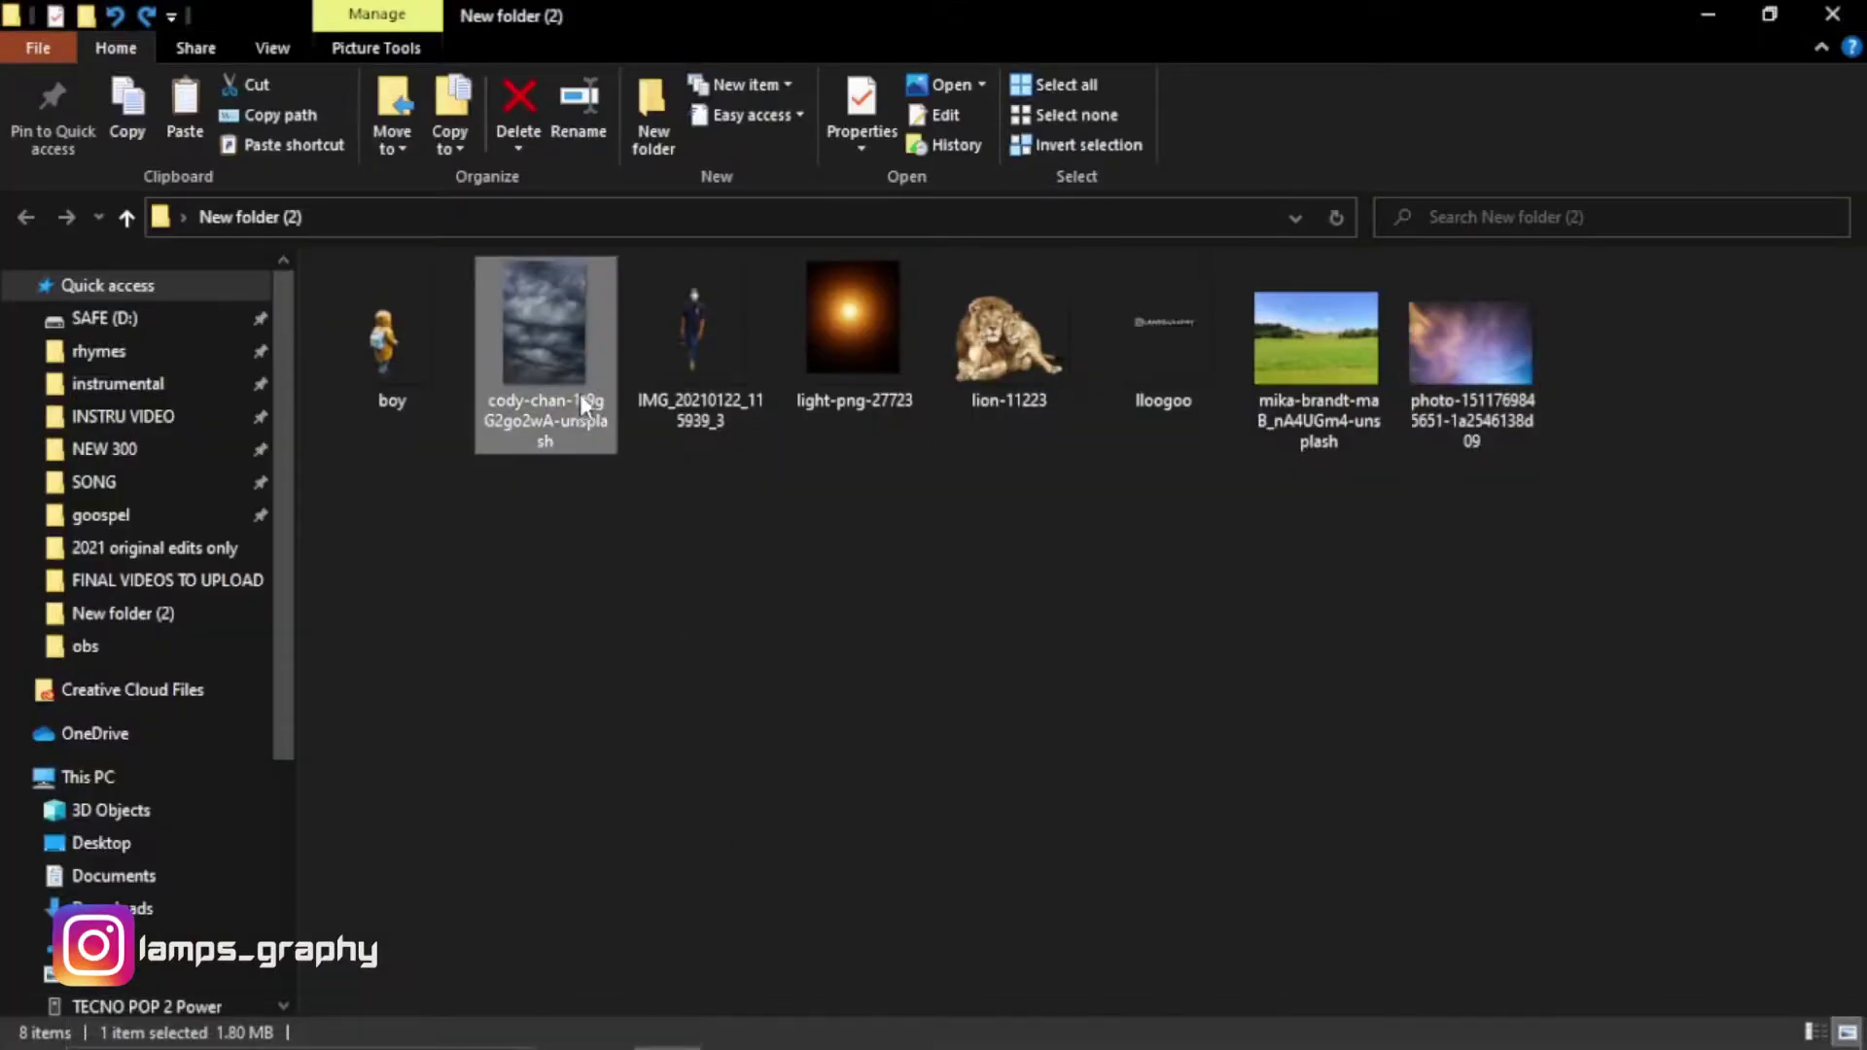
mouse_move(580, 399)
left_mouse_down()
mouse_move(704, 975)
mouse_move(1008, 1017)
mouse_move(794, 530)
left_mouse_up()
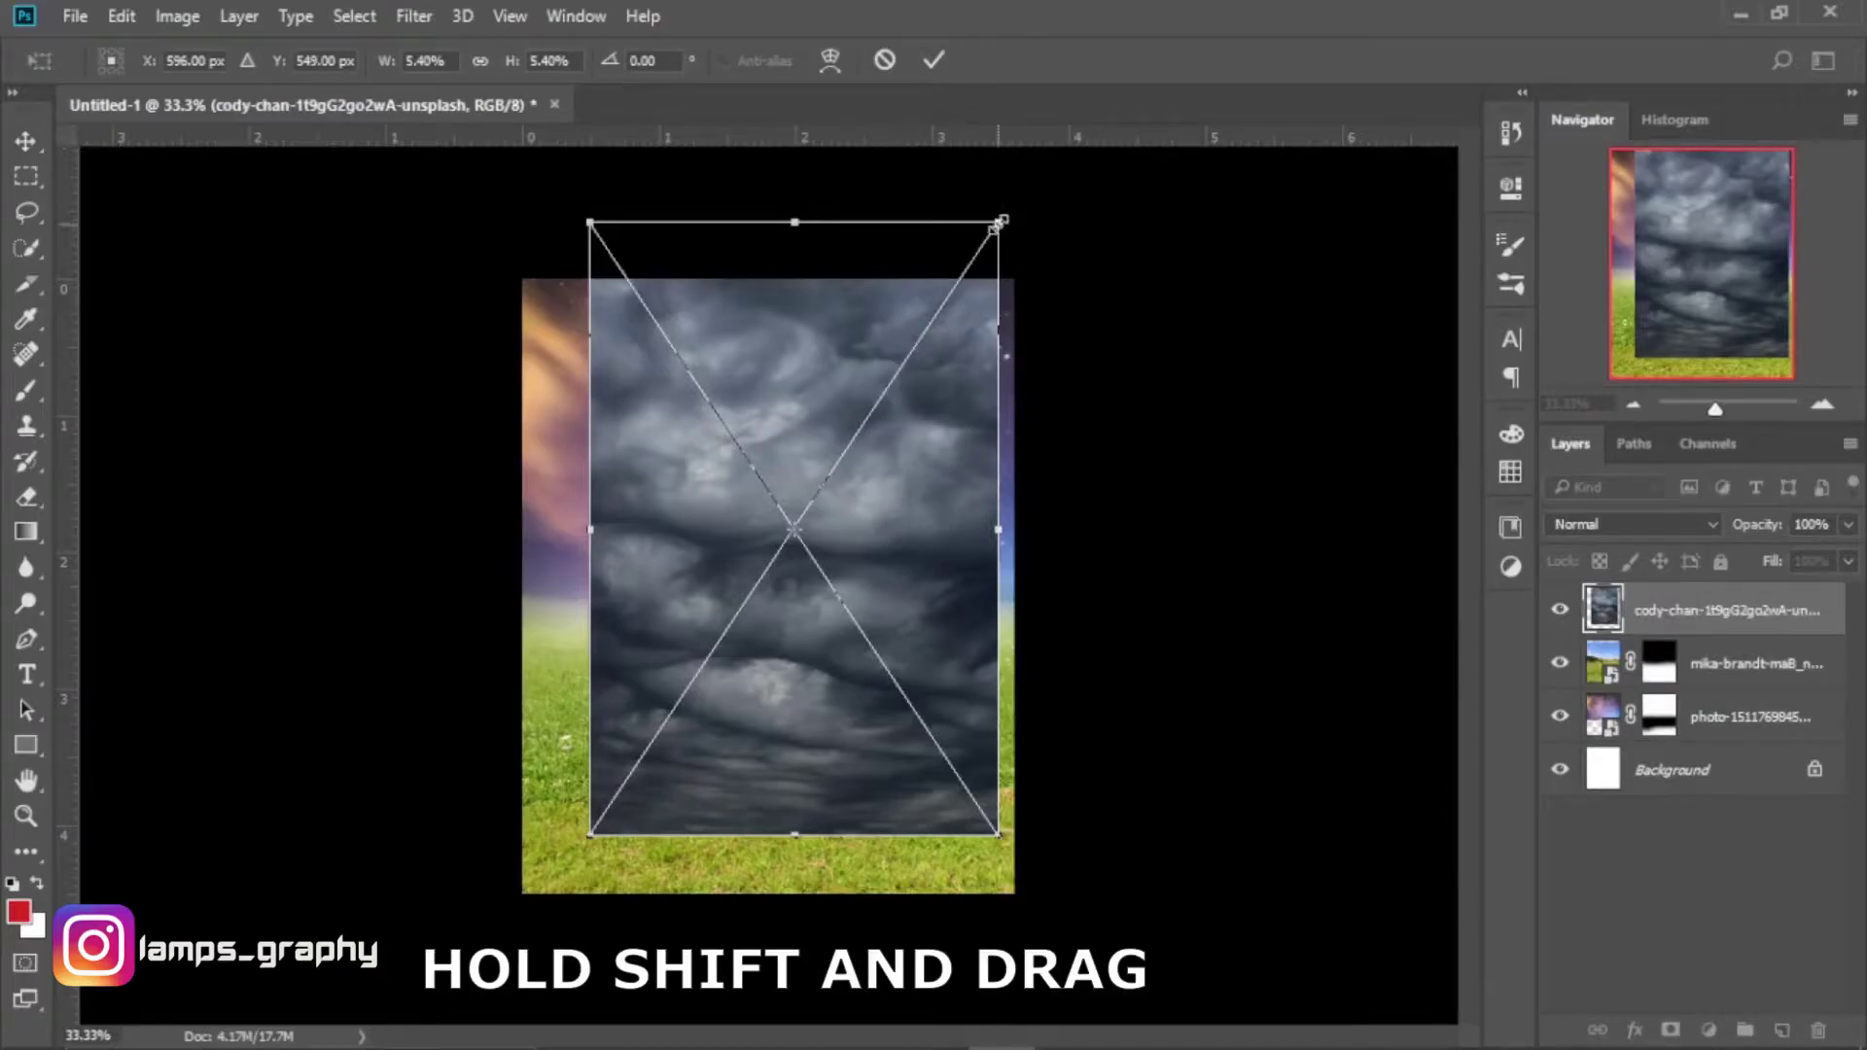
Scale the storm clouds over the sky, commit, and move the layer beneath the grass field.
left_click_drag(999, 223, 1108, 60)
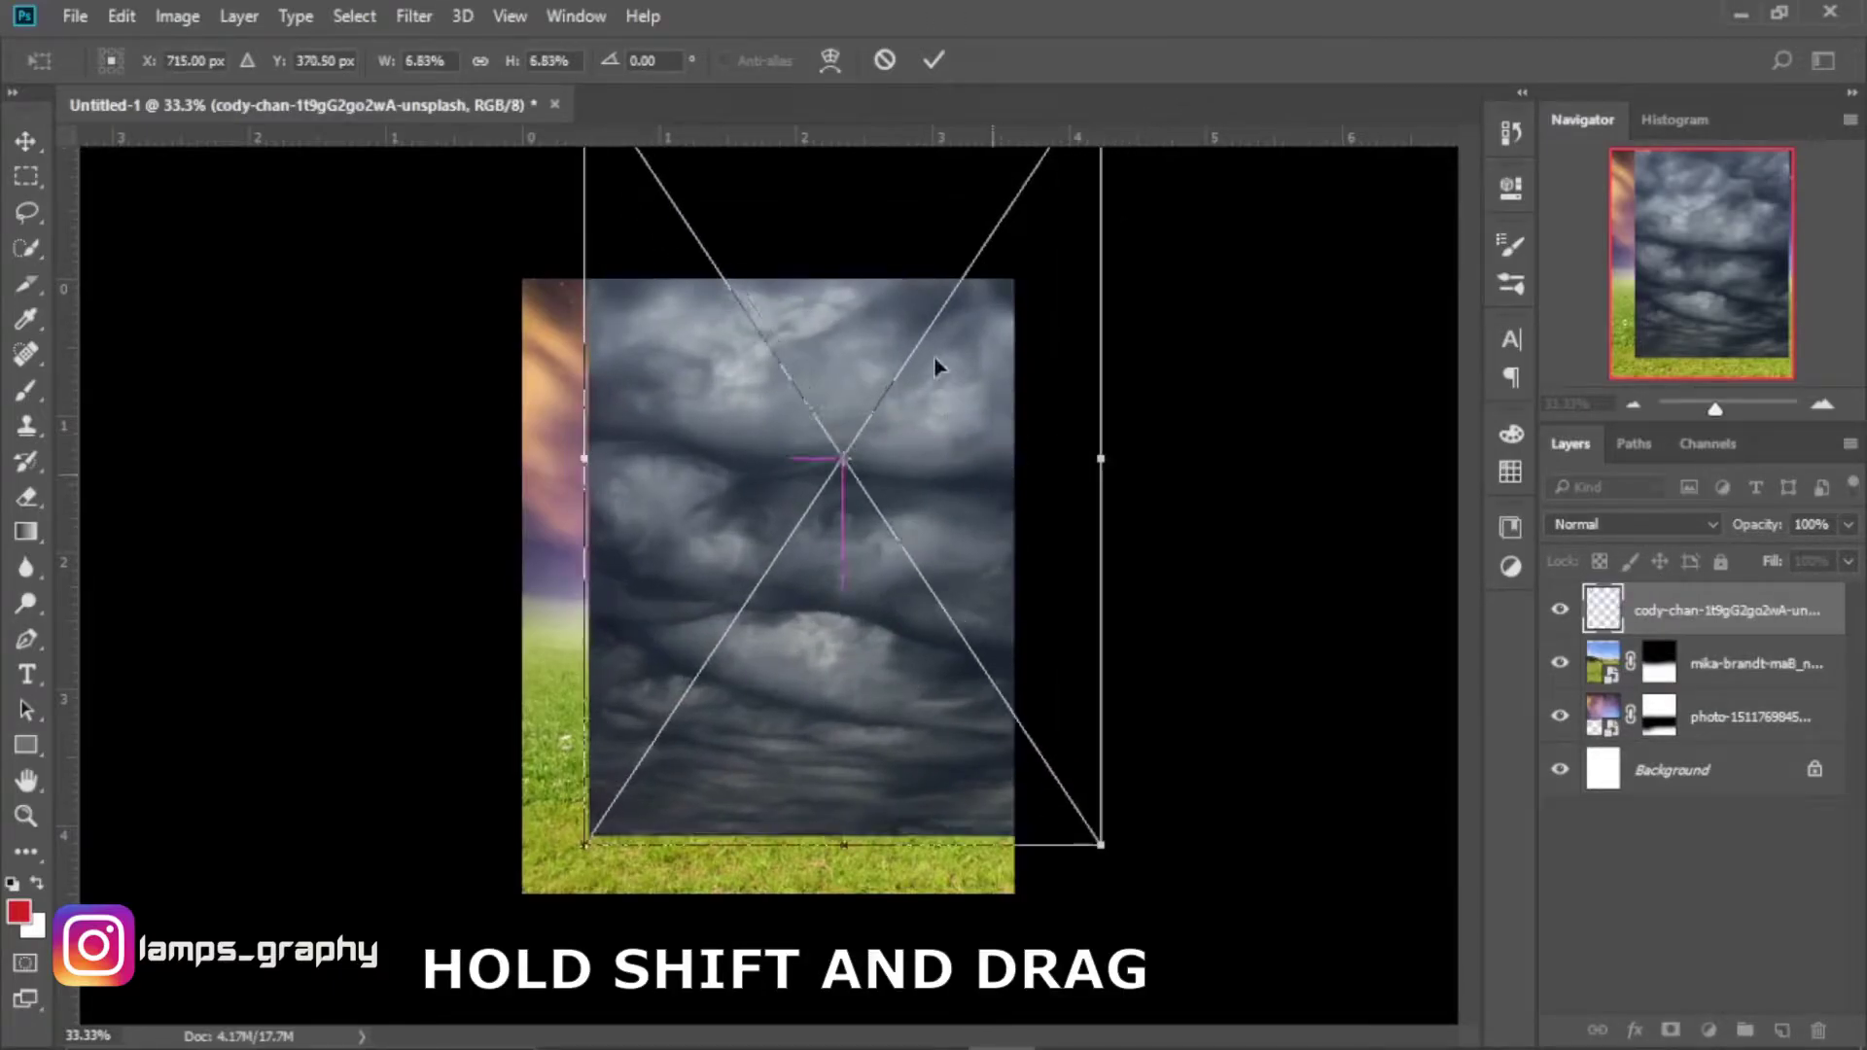
mouse_move(1007, 479)
left_mouse_down()
mouse_move(933, 347)
mouse_move(956, 320)
left_mouse_up()
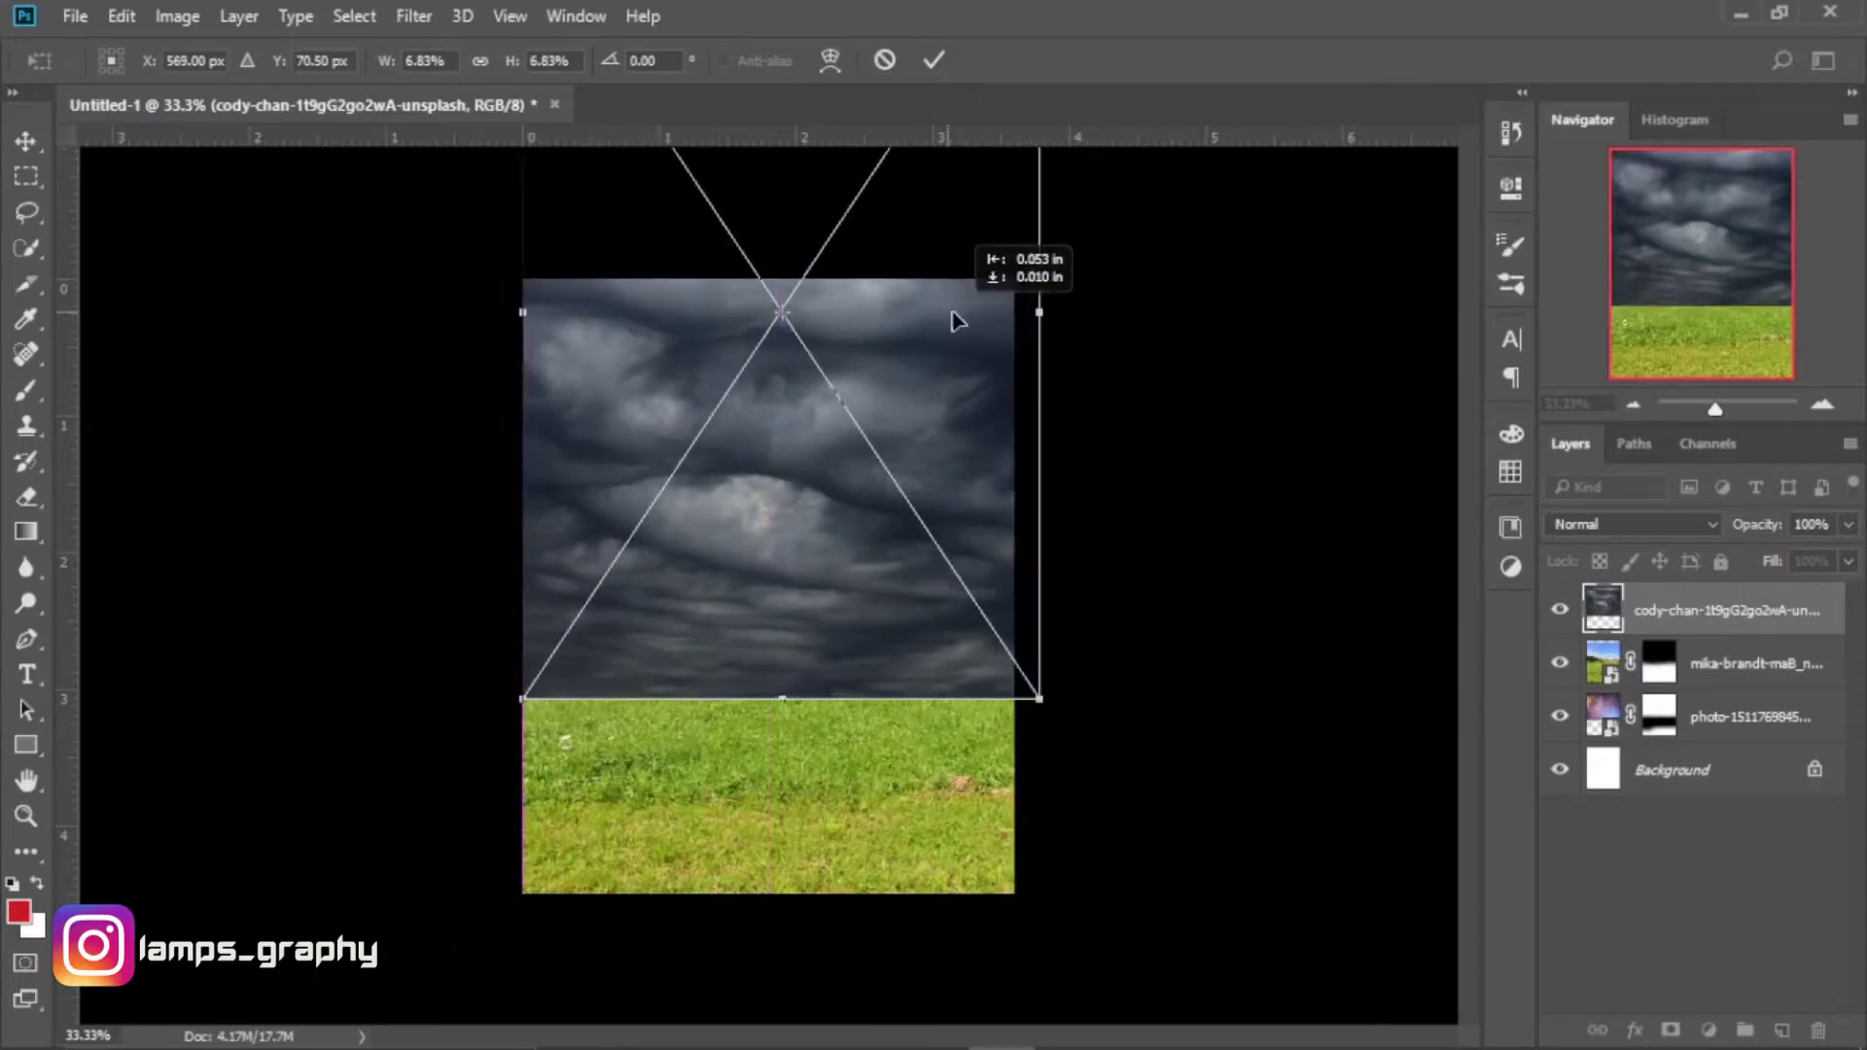
left_click(928, 63)
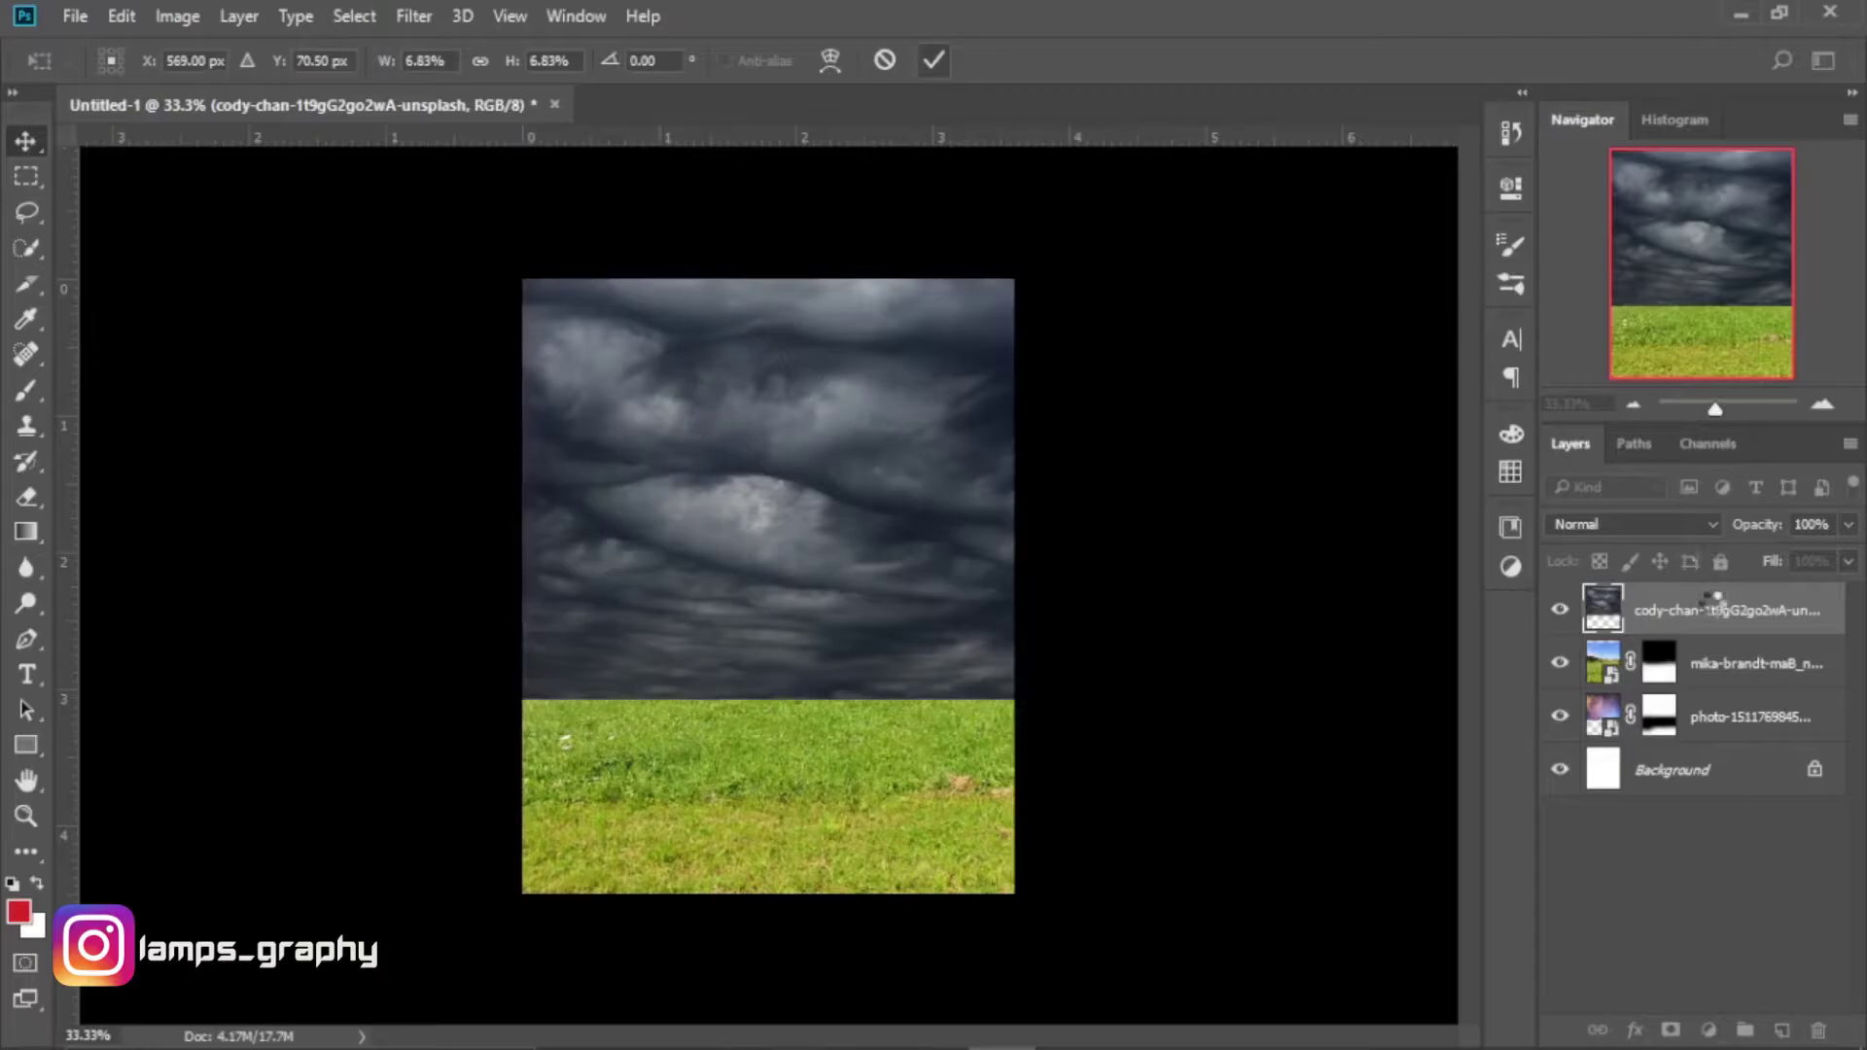
left_click_drag(1723, 611, 1733, 693)
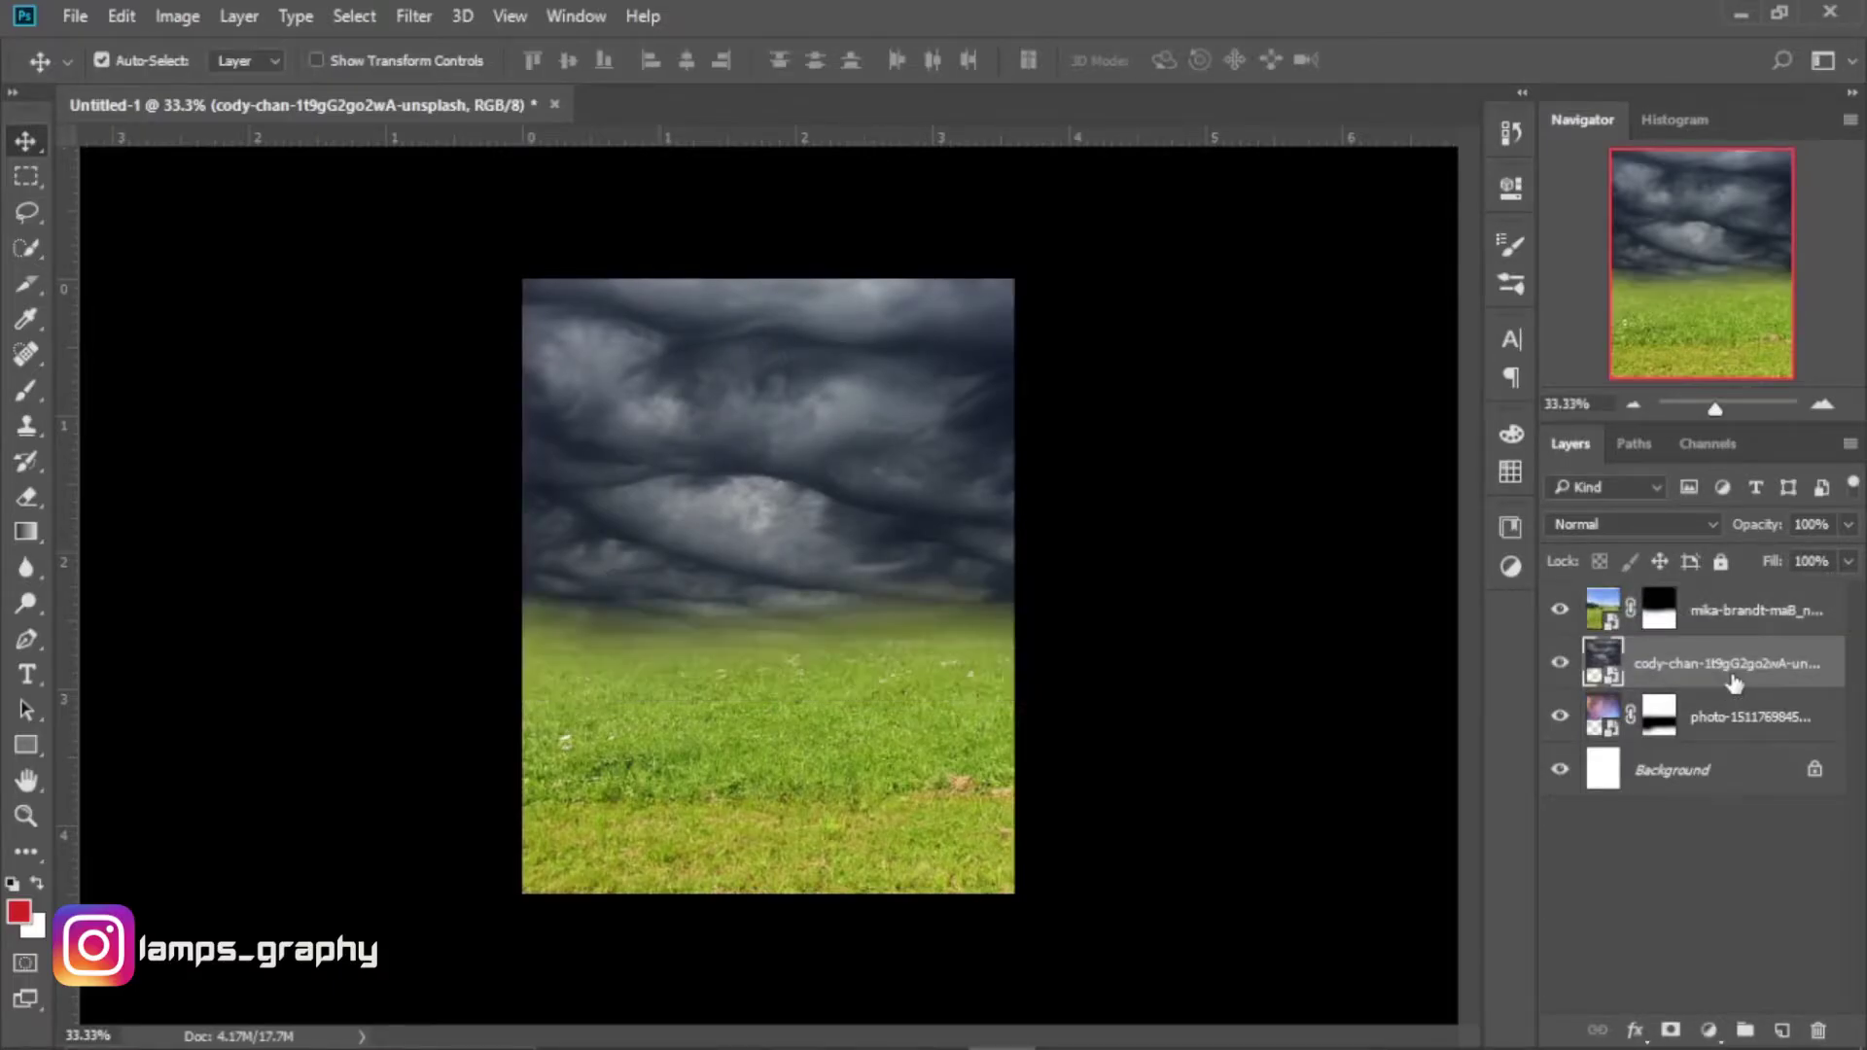
Clip the cloud layer to the starry sky and set it to Hard Light at 87% opacity.
right_click(1737, 685)
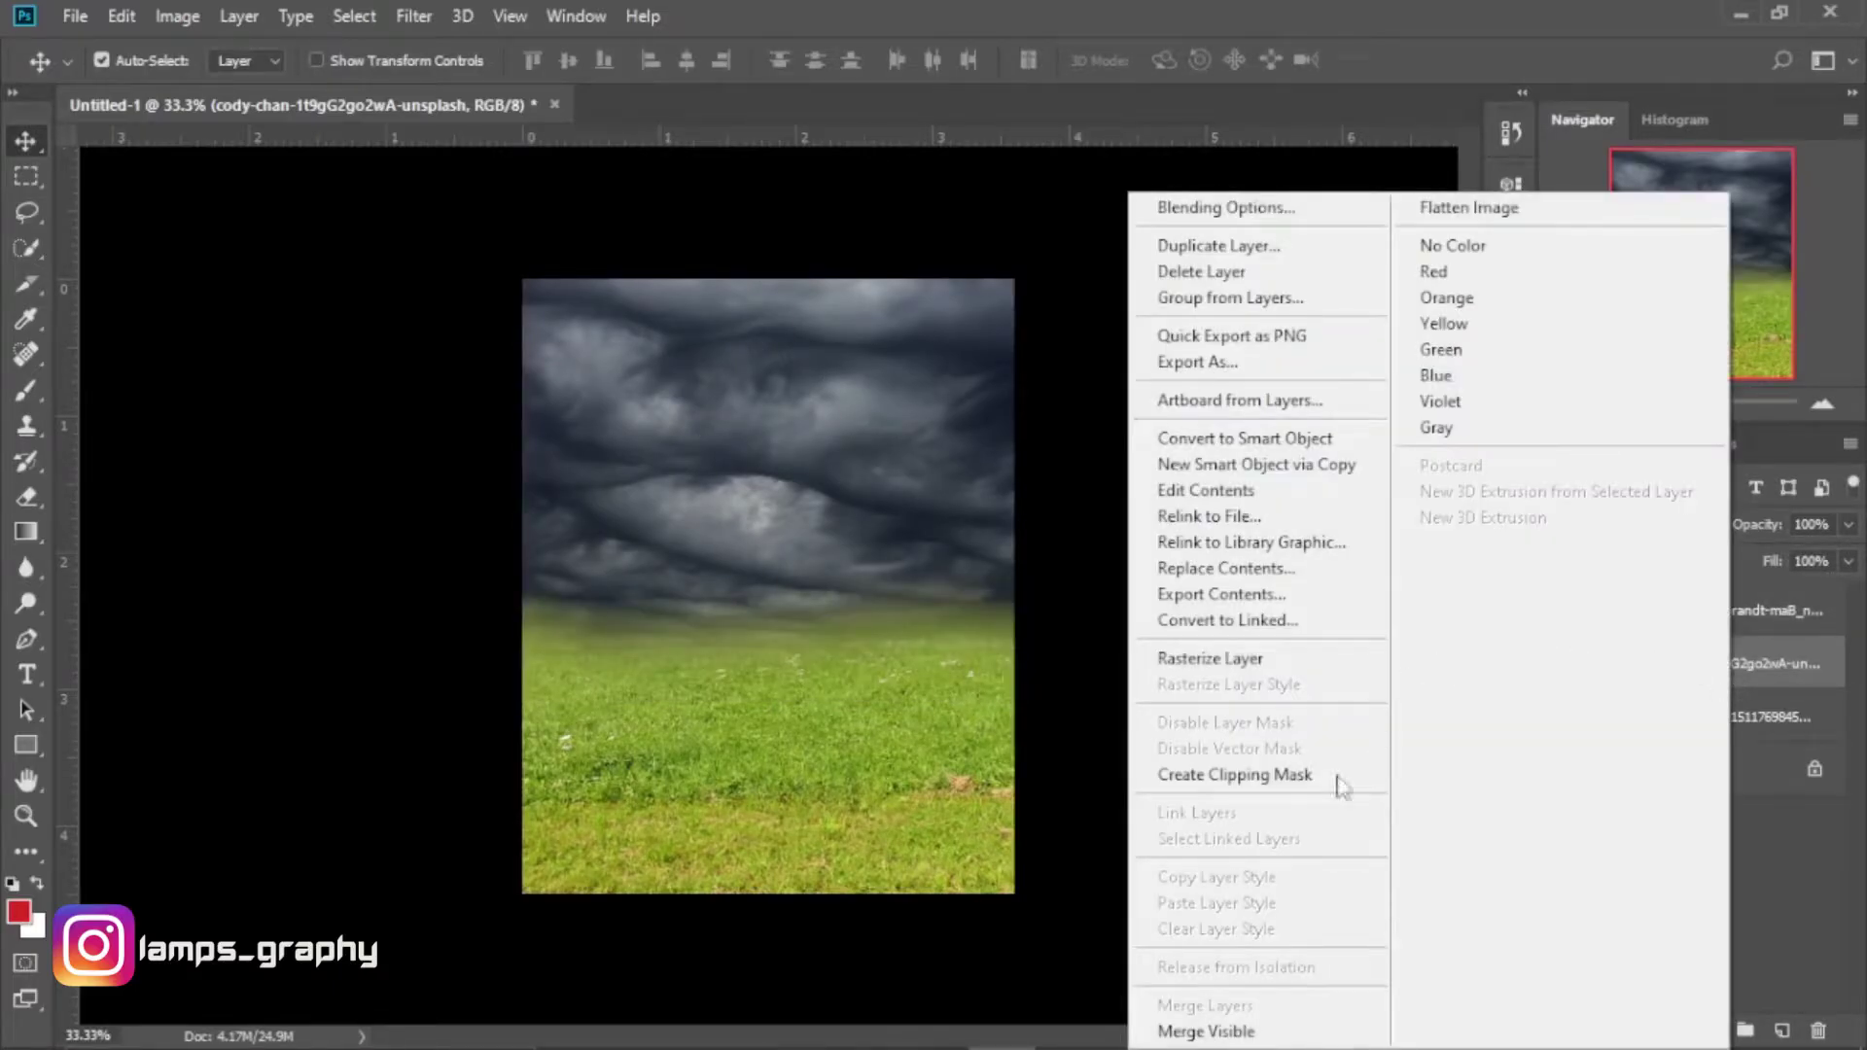
left_click(1261, 785)
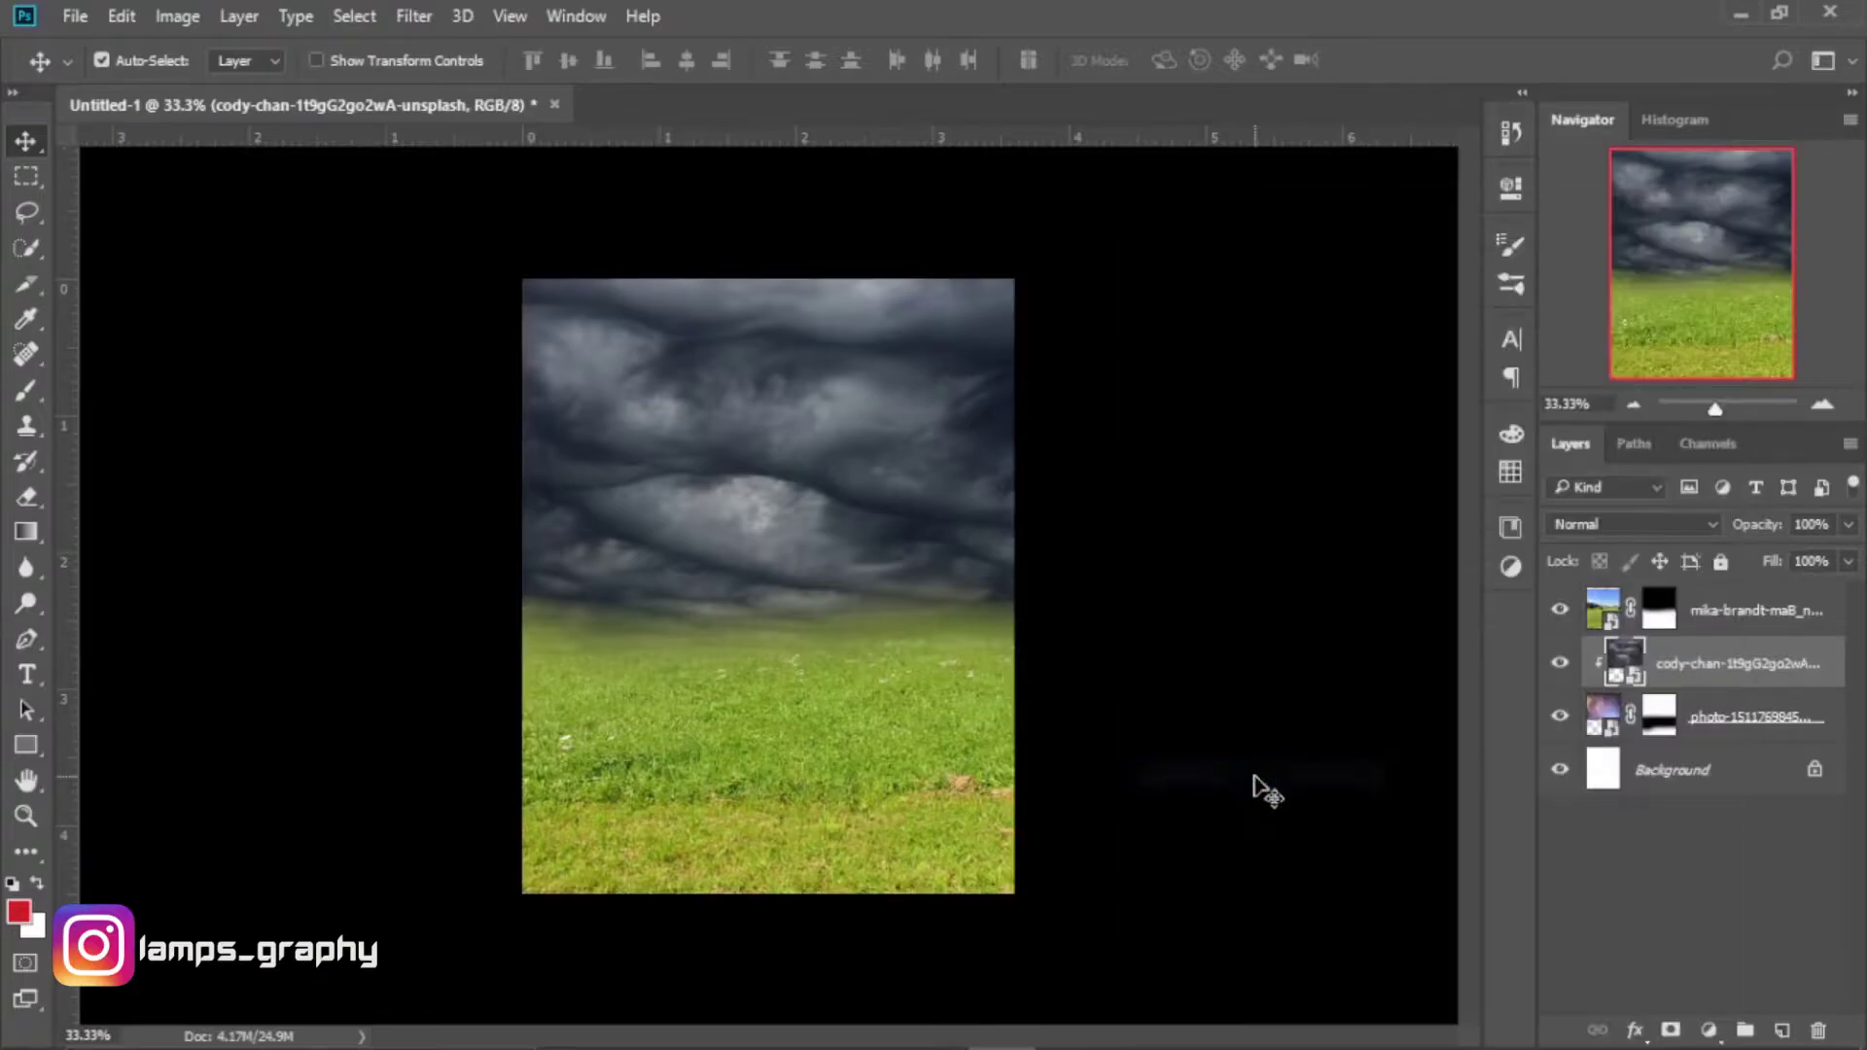
left_click(1655, 526)
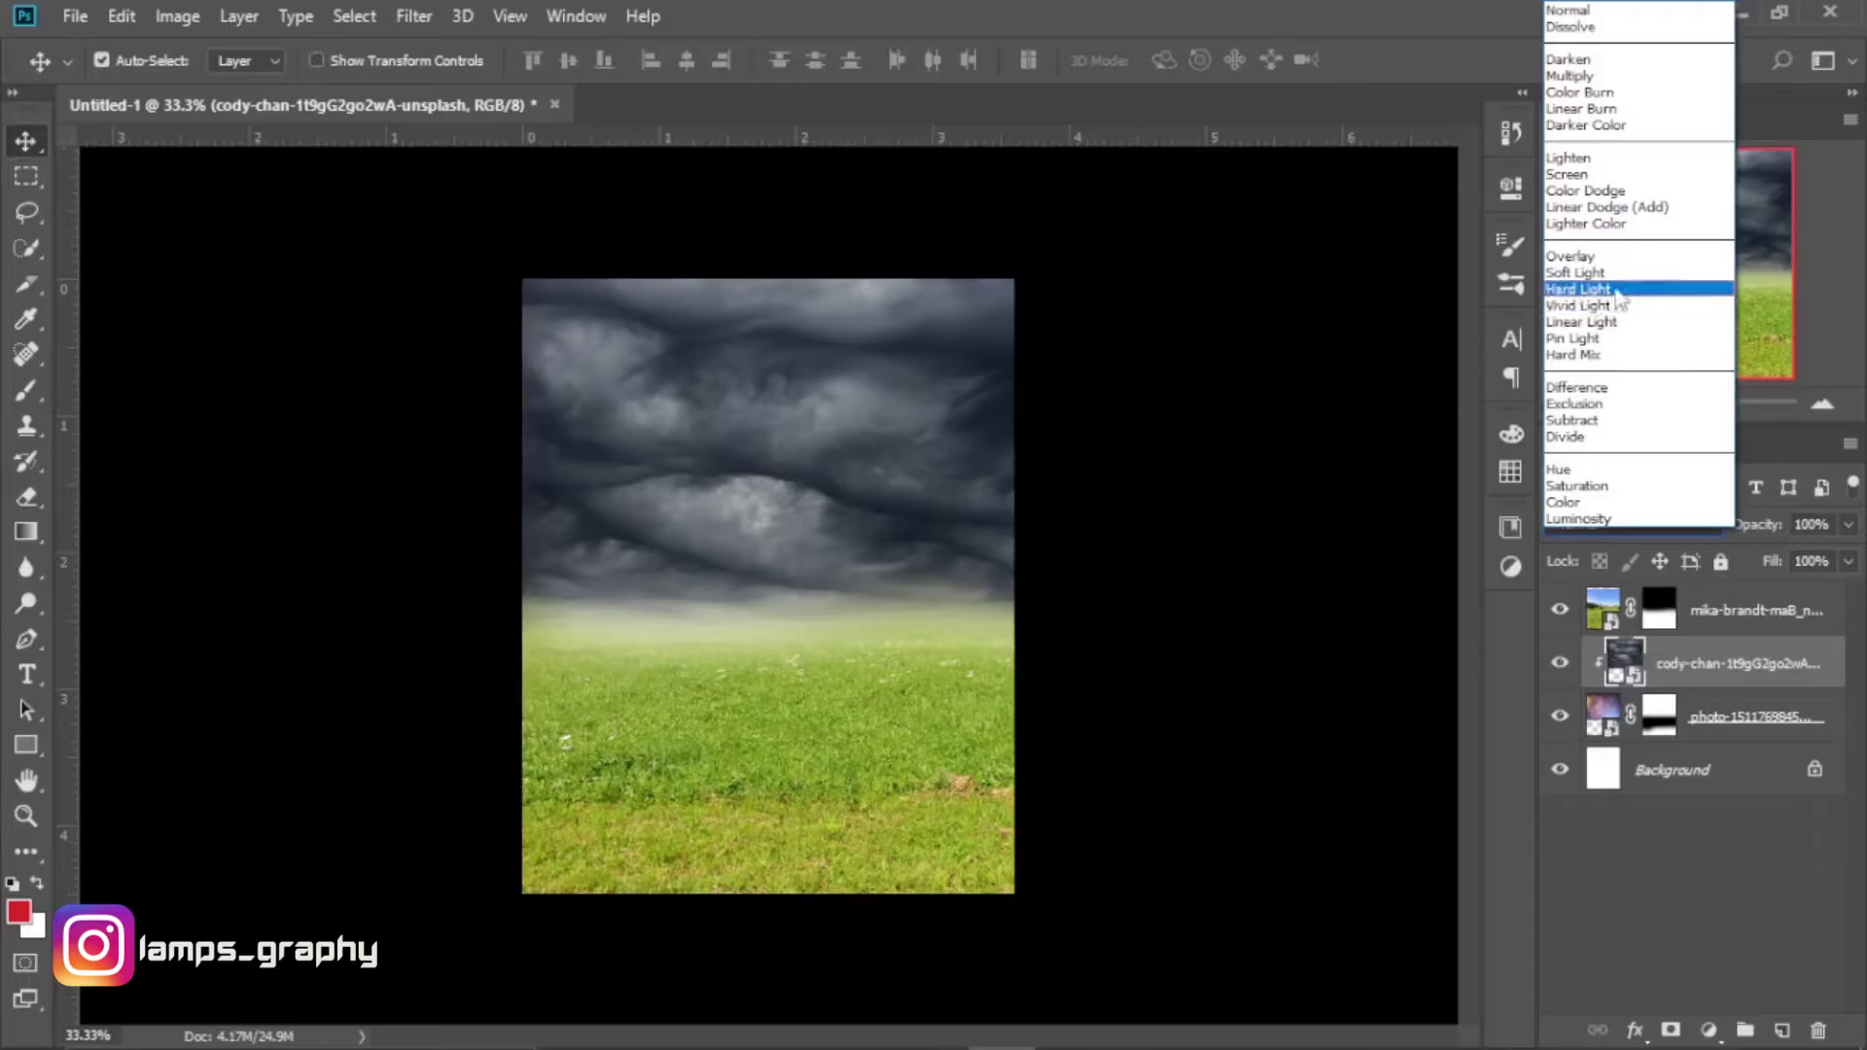
left_click(1582, 290)
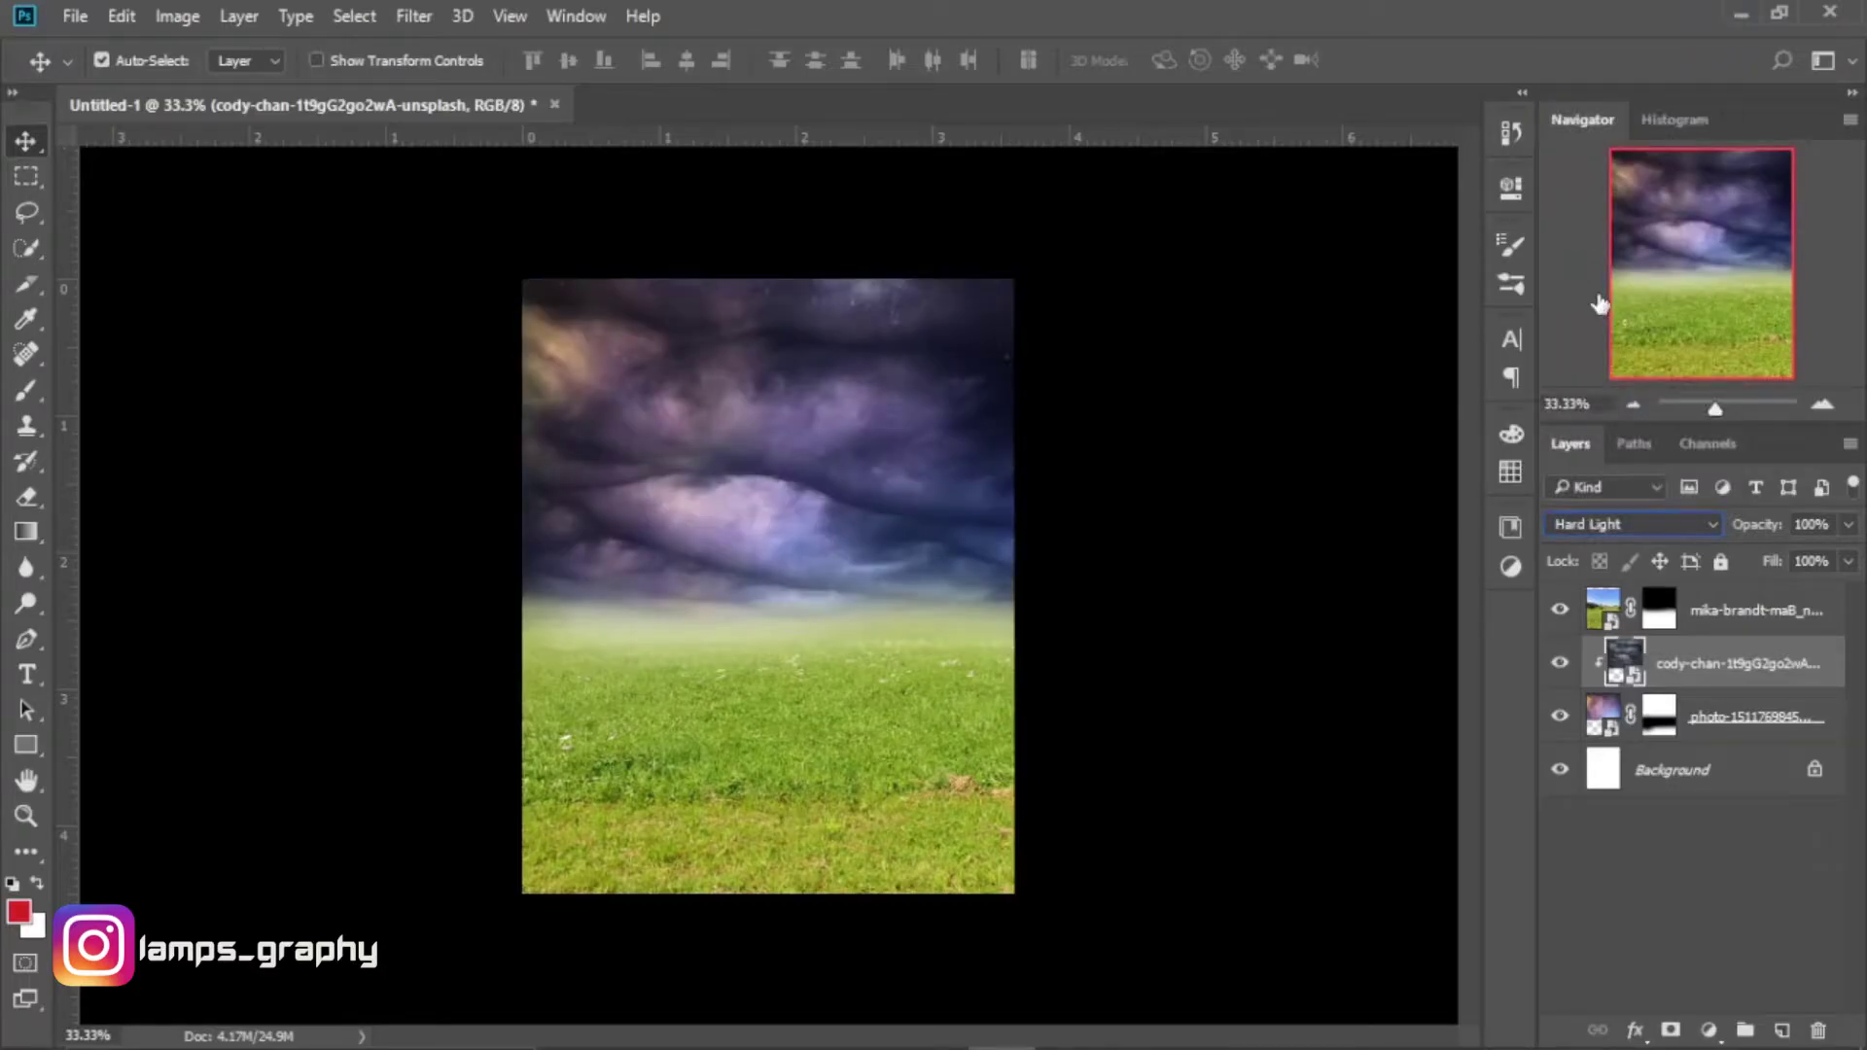
left_click_drag(1768, 528, 1749, 538)
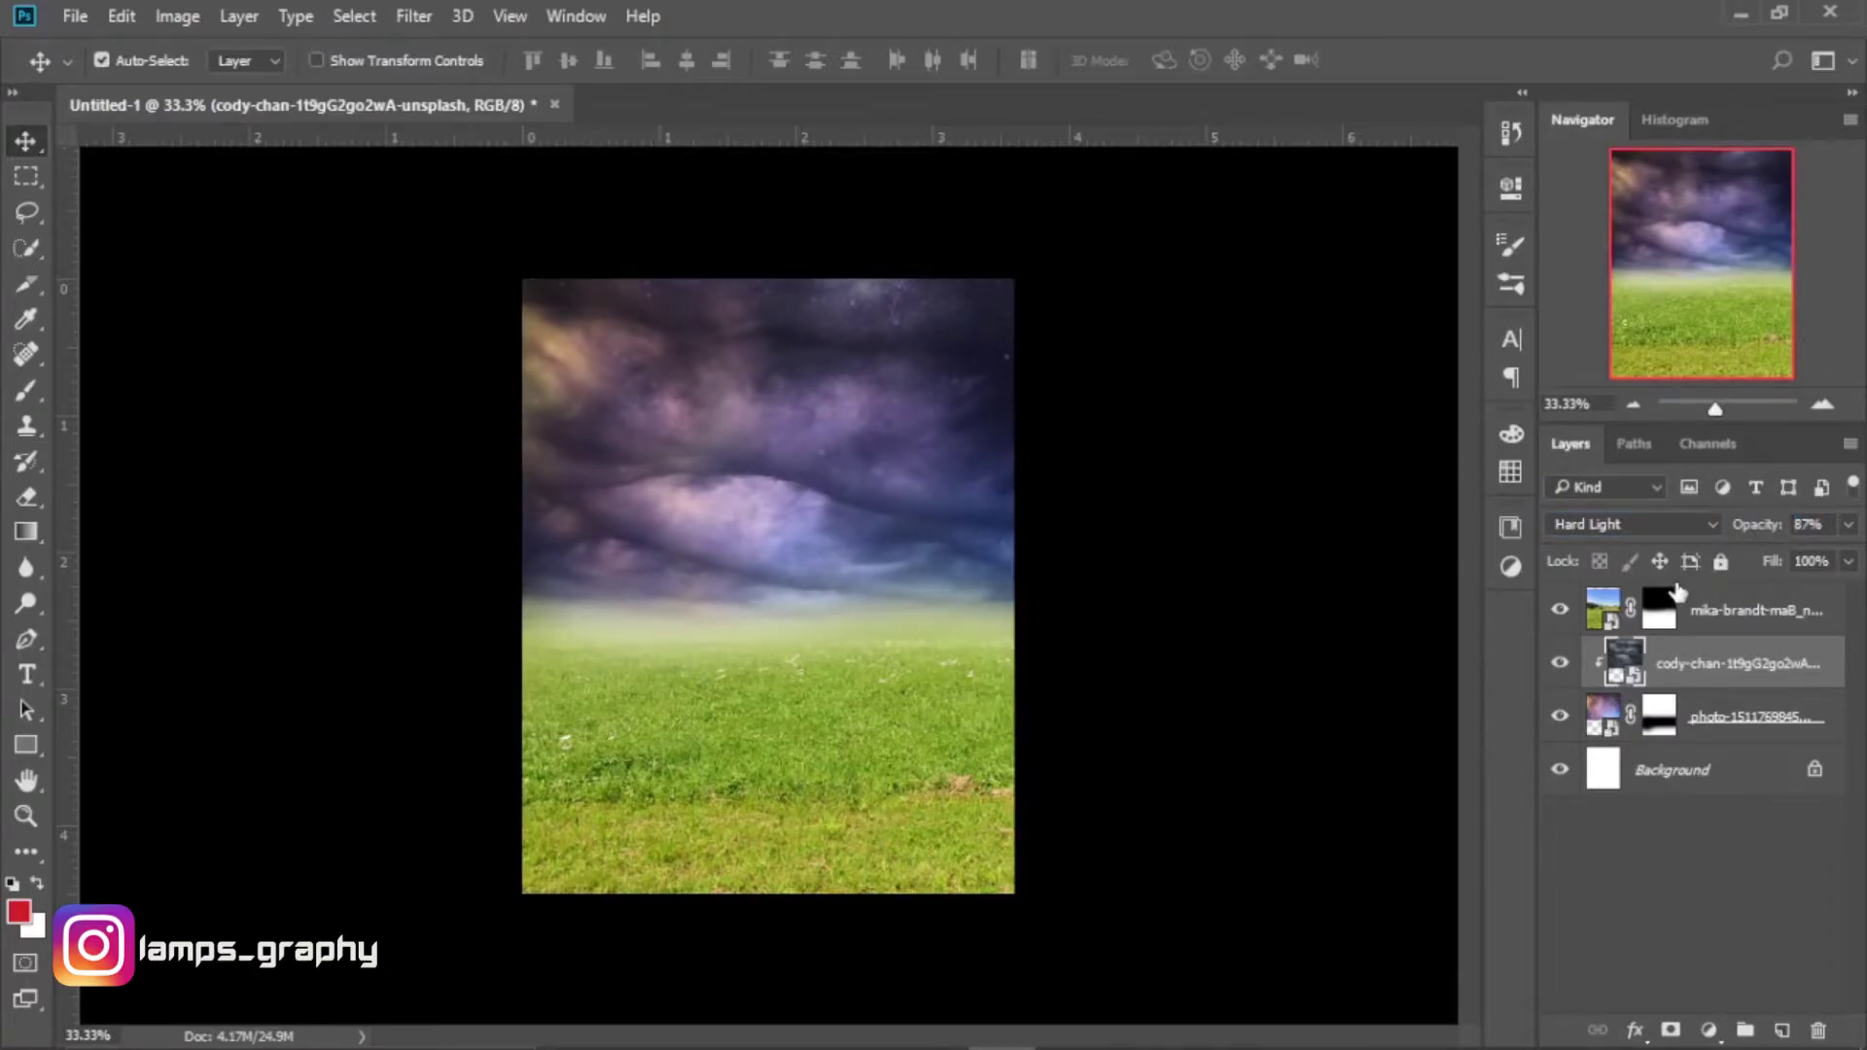
key("ctrl+plus")
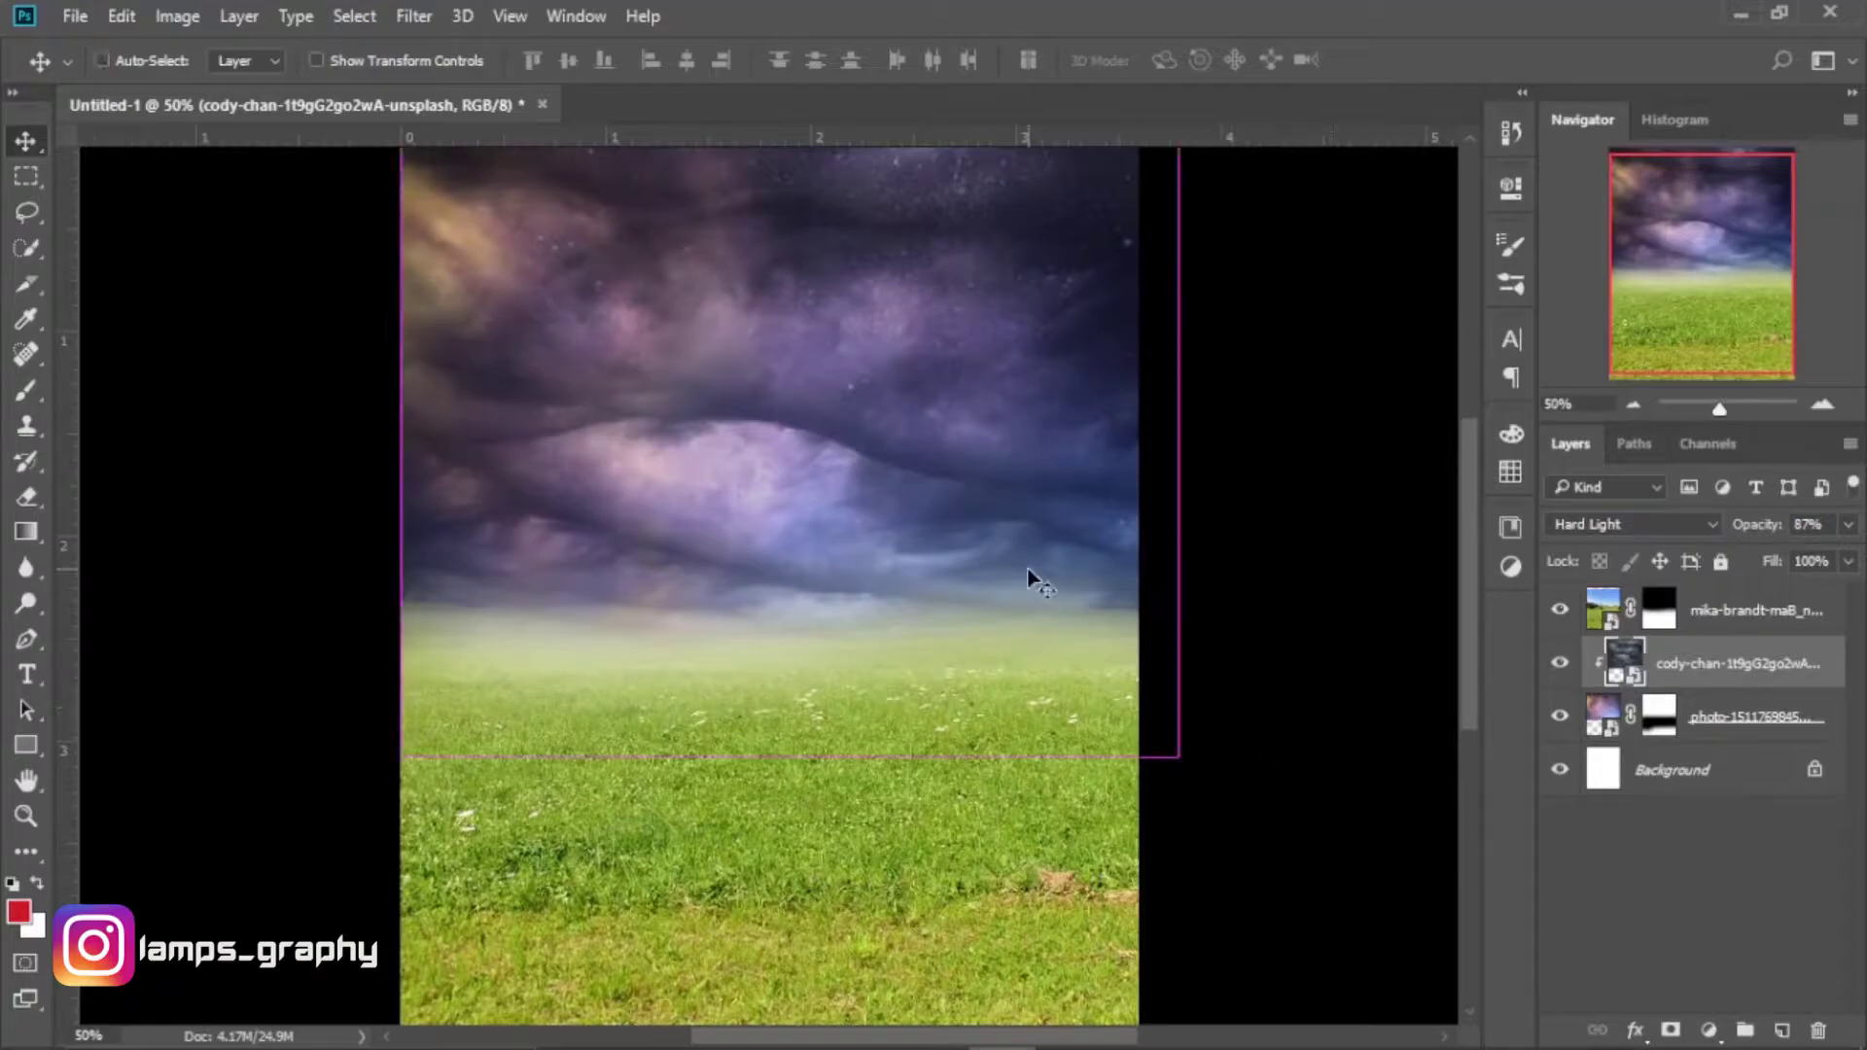
key("ctrl+minus")
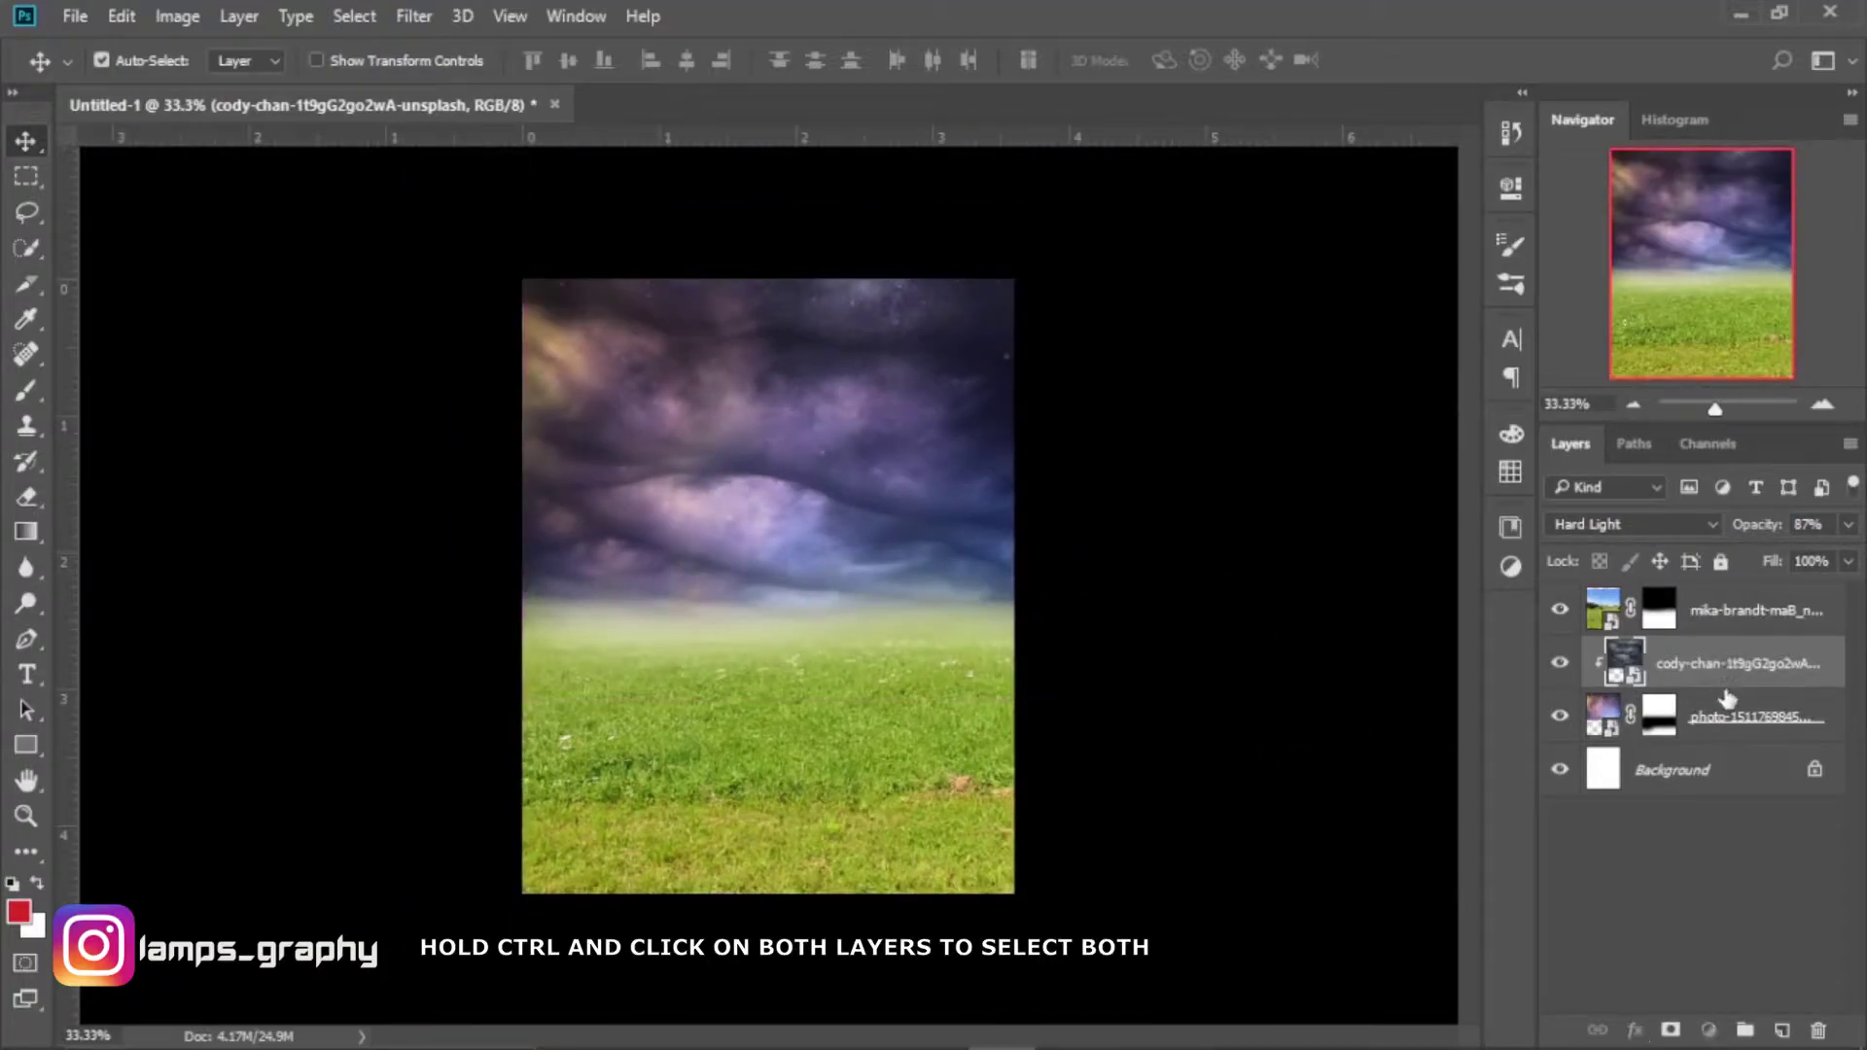
Merge the storm-cloud and starry-sky layers into one smart object and check its visibility.
left_click(1733, 719, "ctrl")
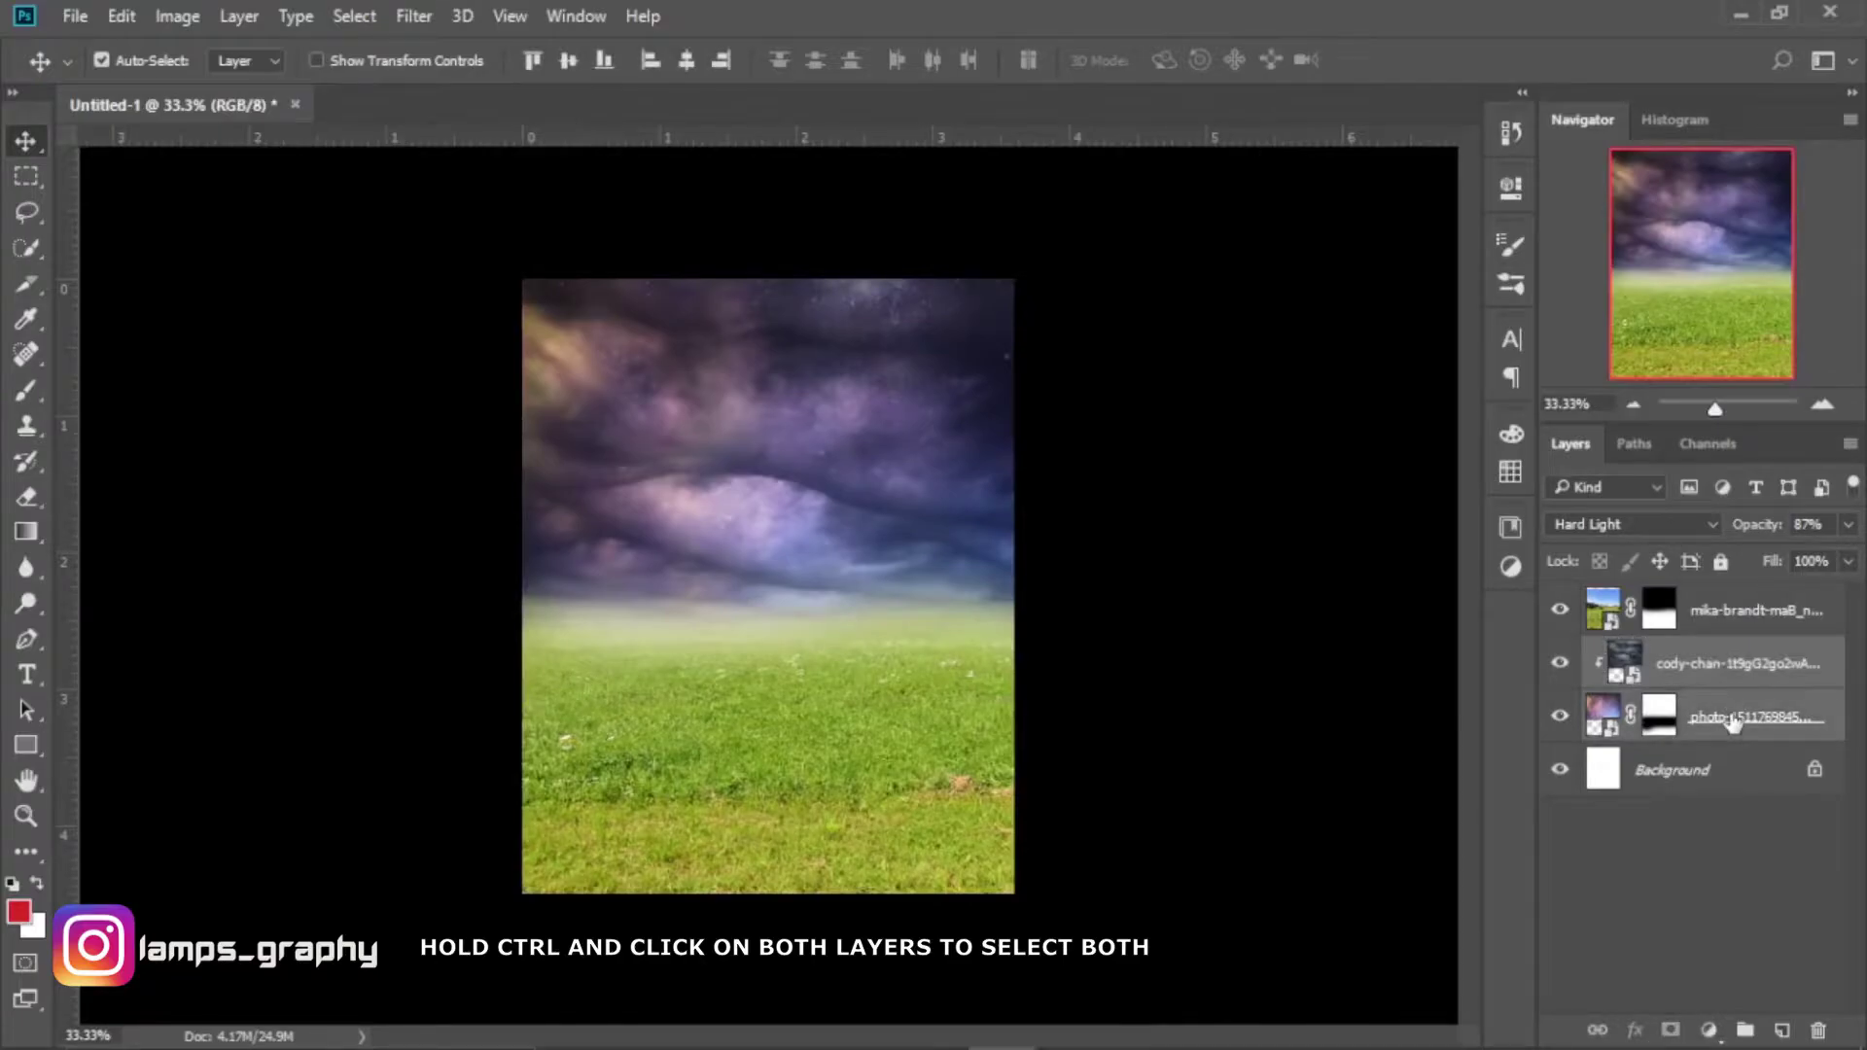
right_click(1733, 720)
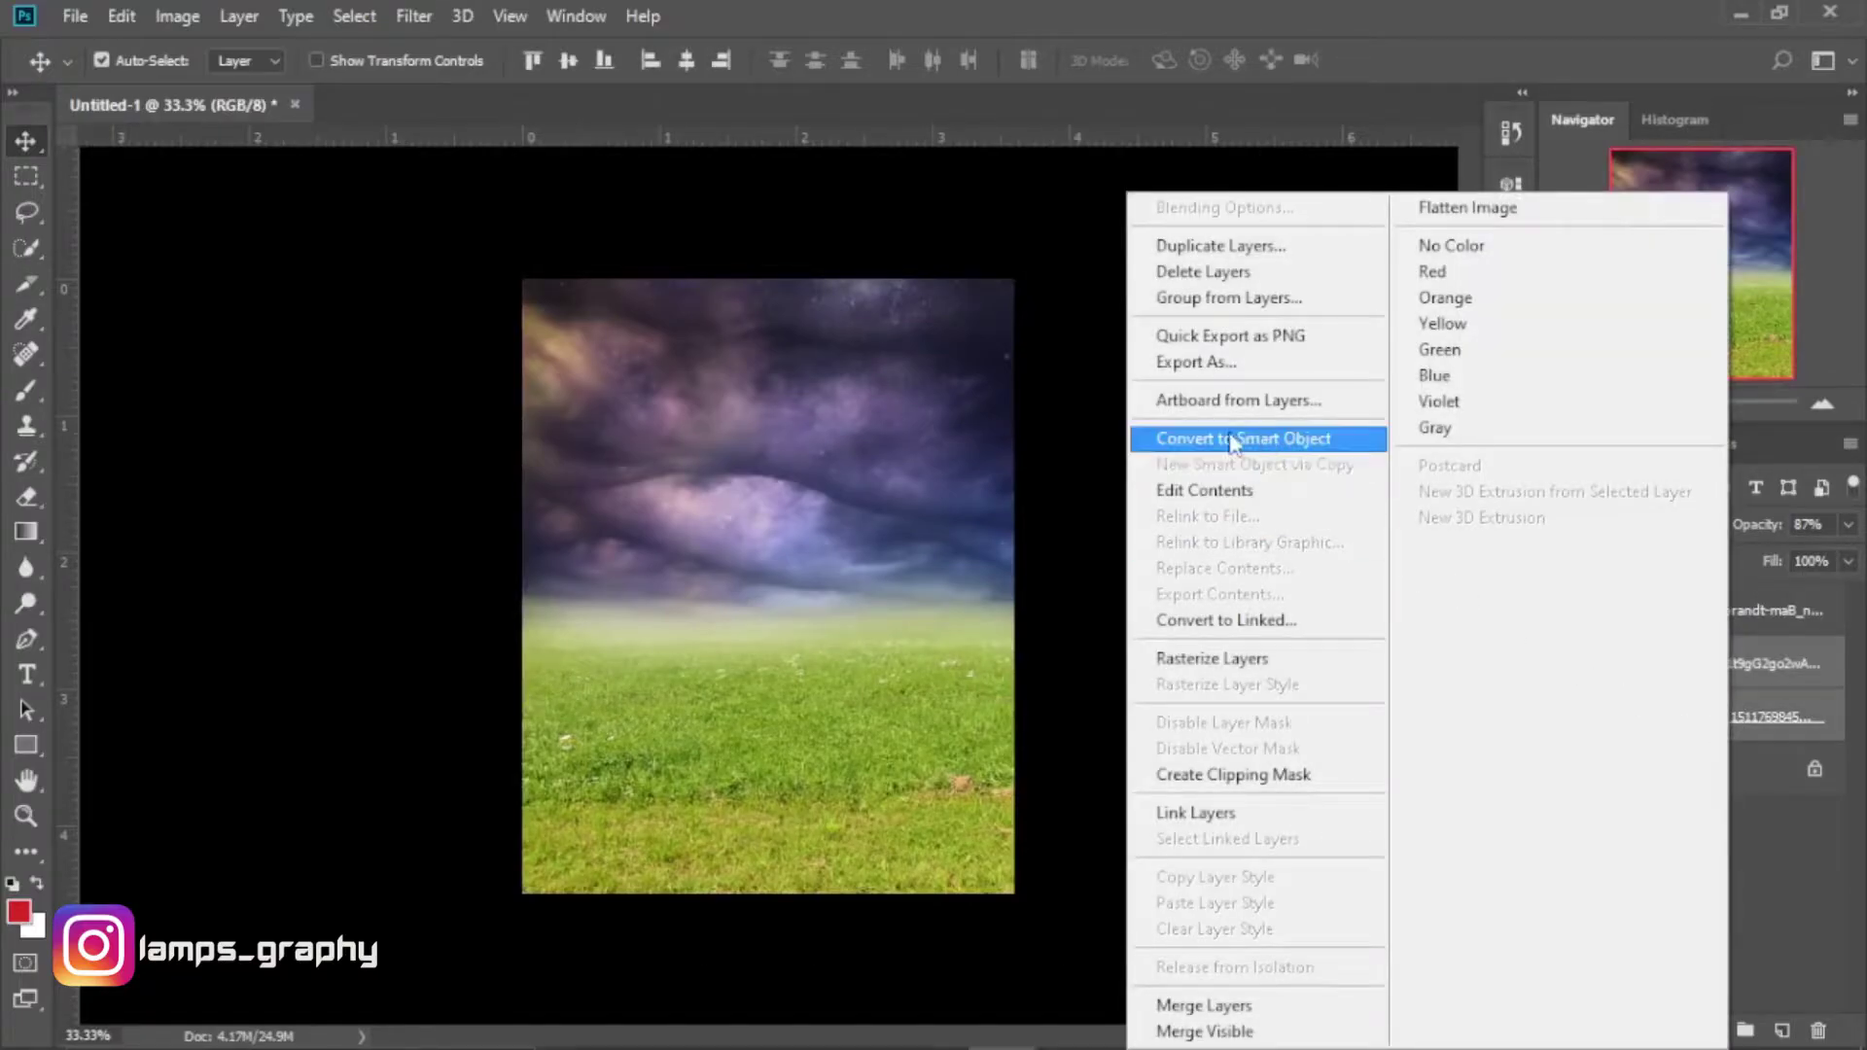
left_click(1281, 449)
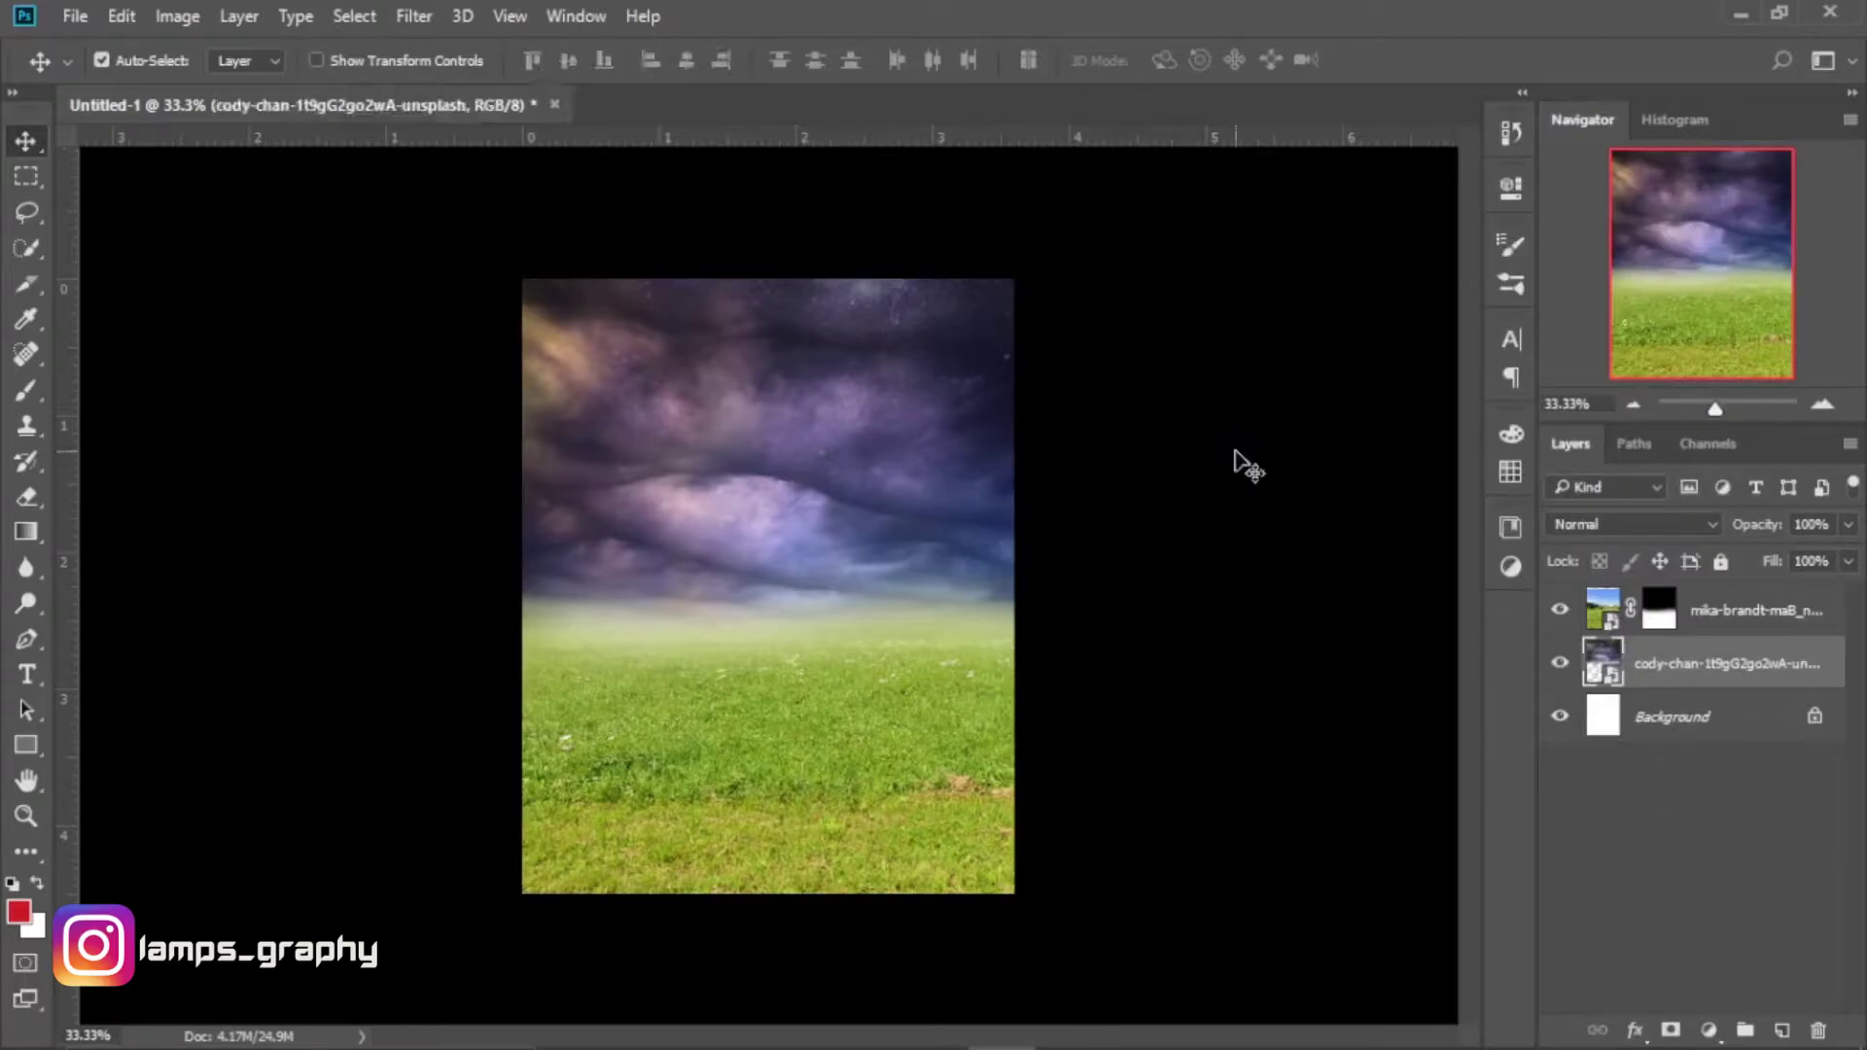
left_click(1560, 665)
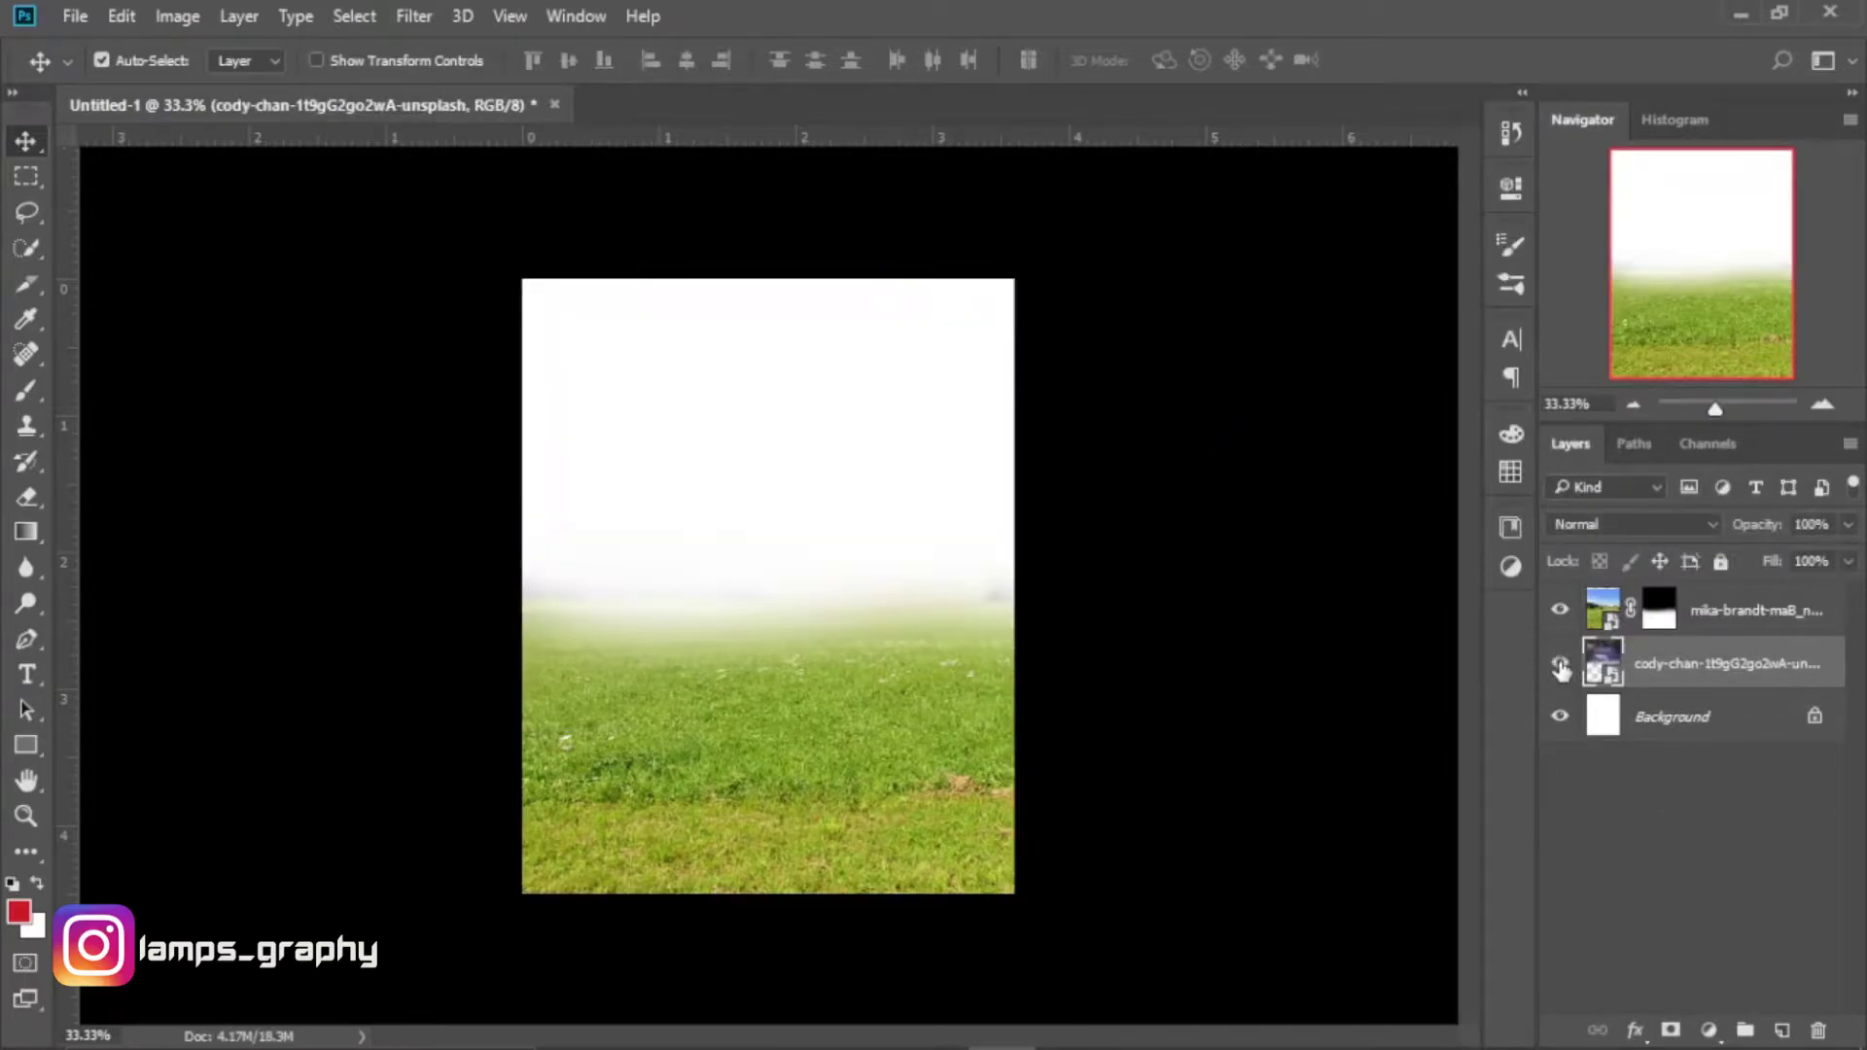
left_click(1560, 665)
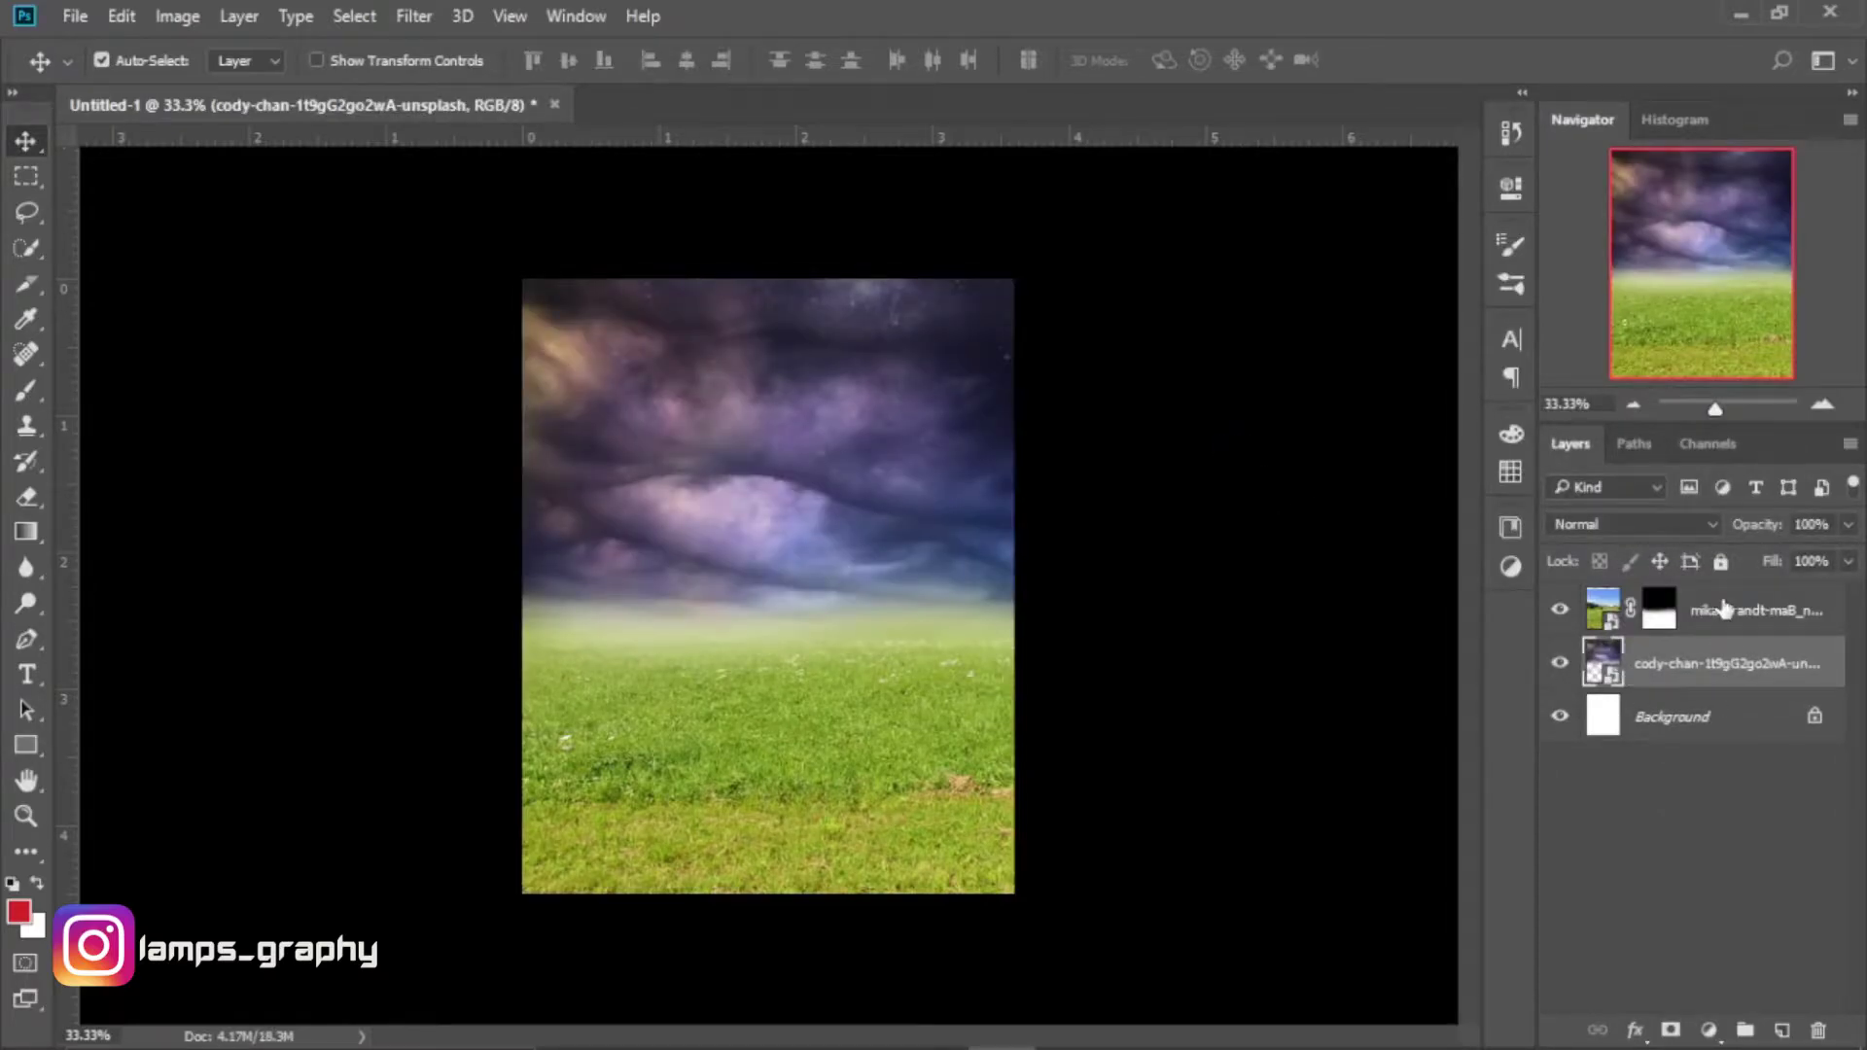
left_click(1725, 609)
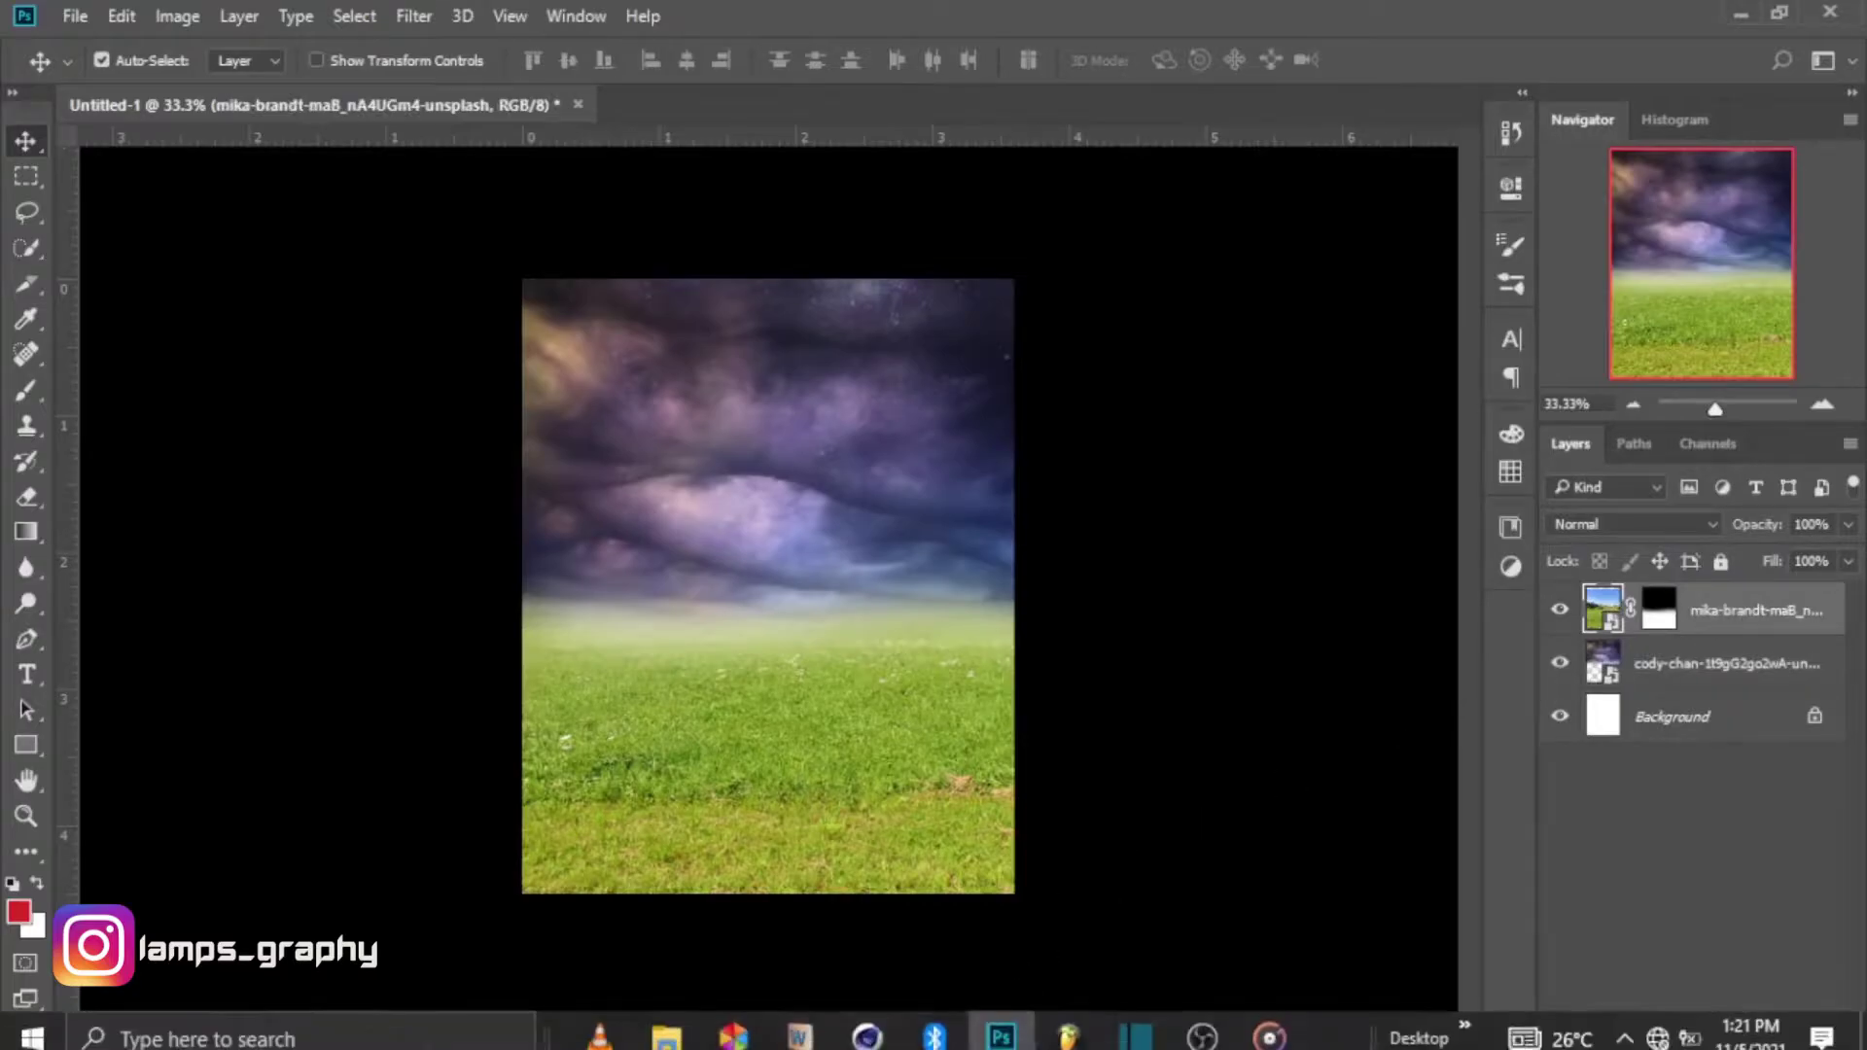
Drag IMG_20210122_115939_3, the masked man cutout, from File Explorer into Photoshop.
left_click(666, 1038)
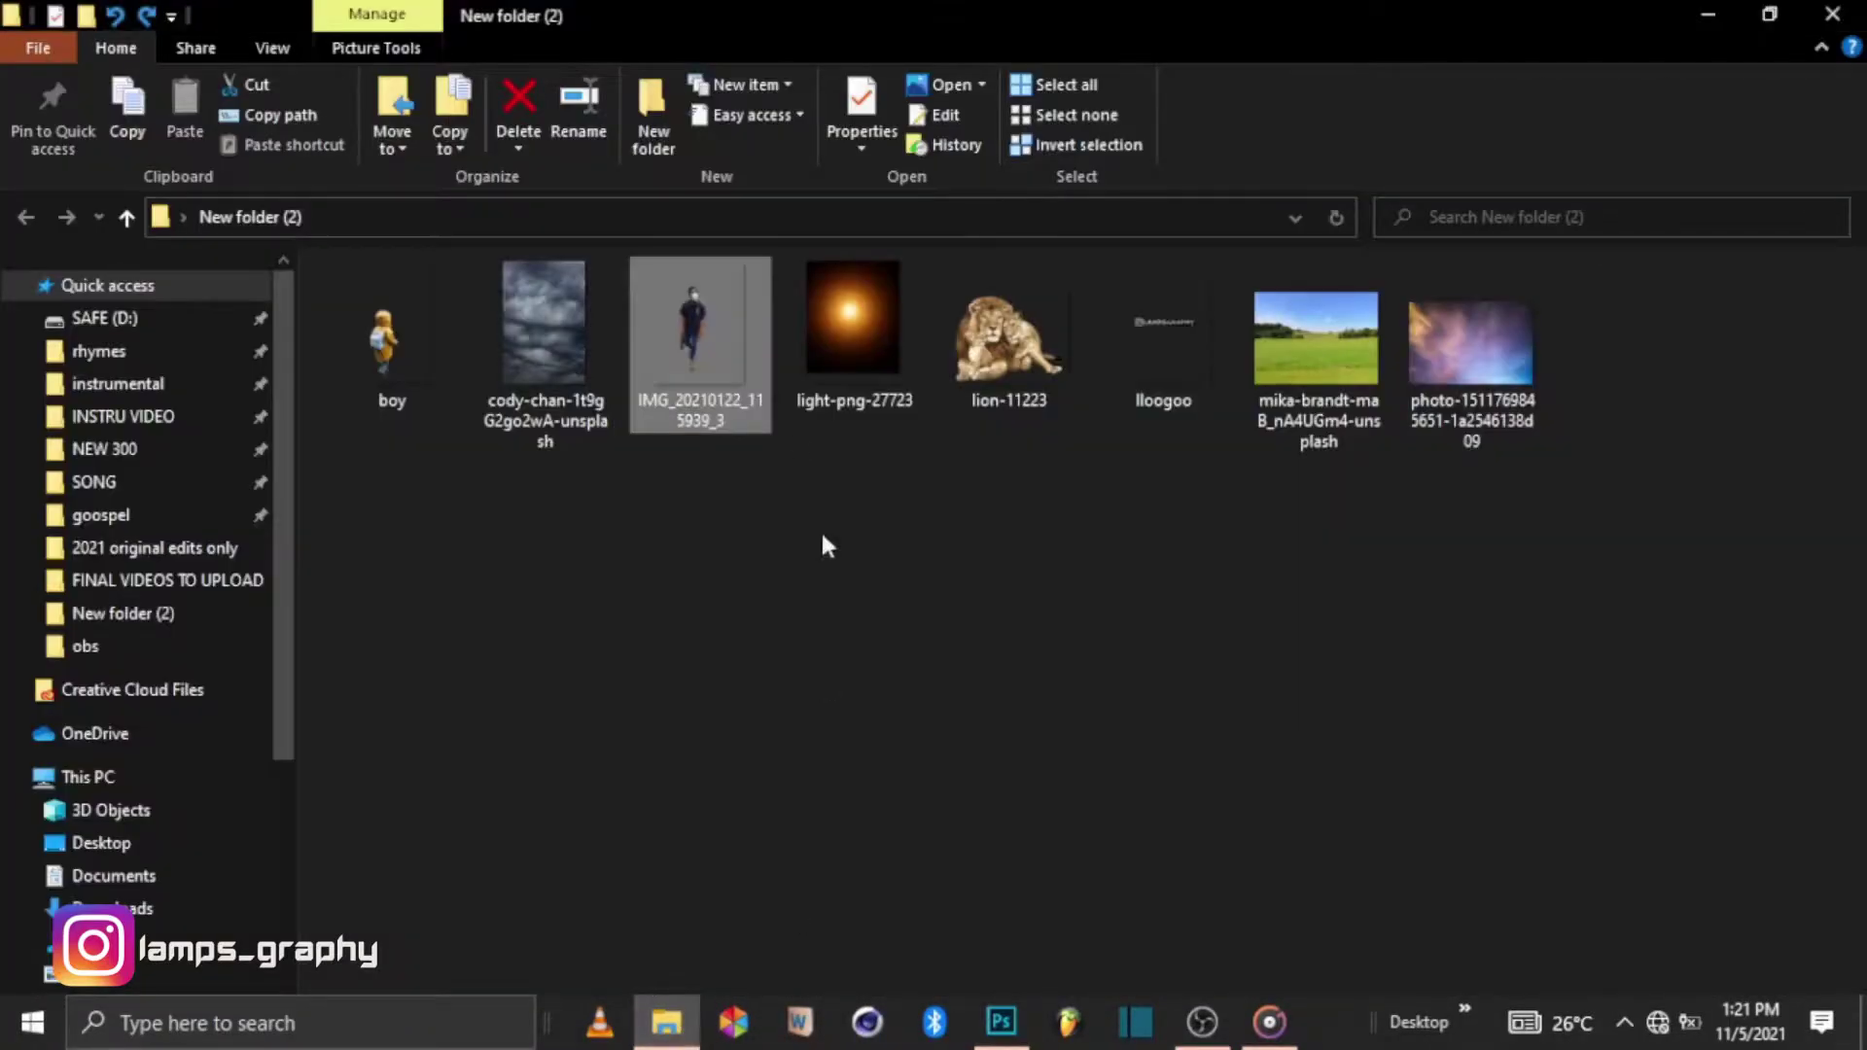
left_click(1000, 1023)
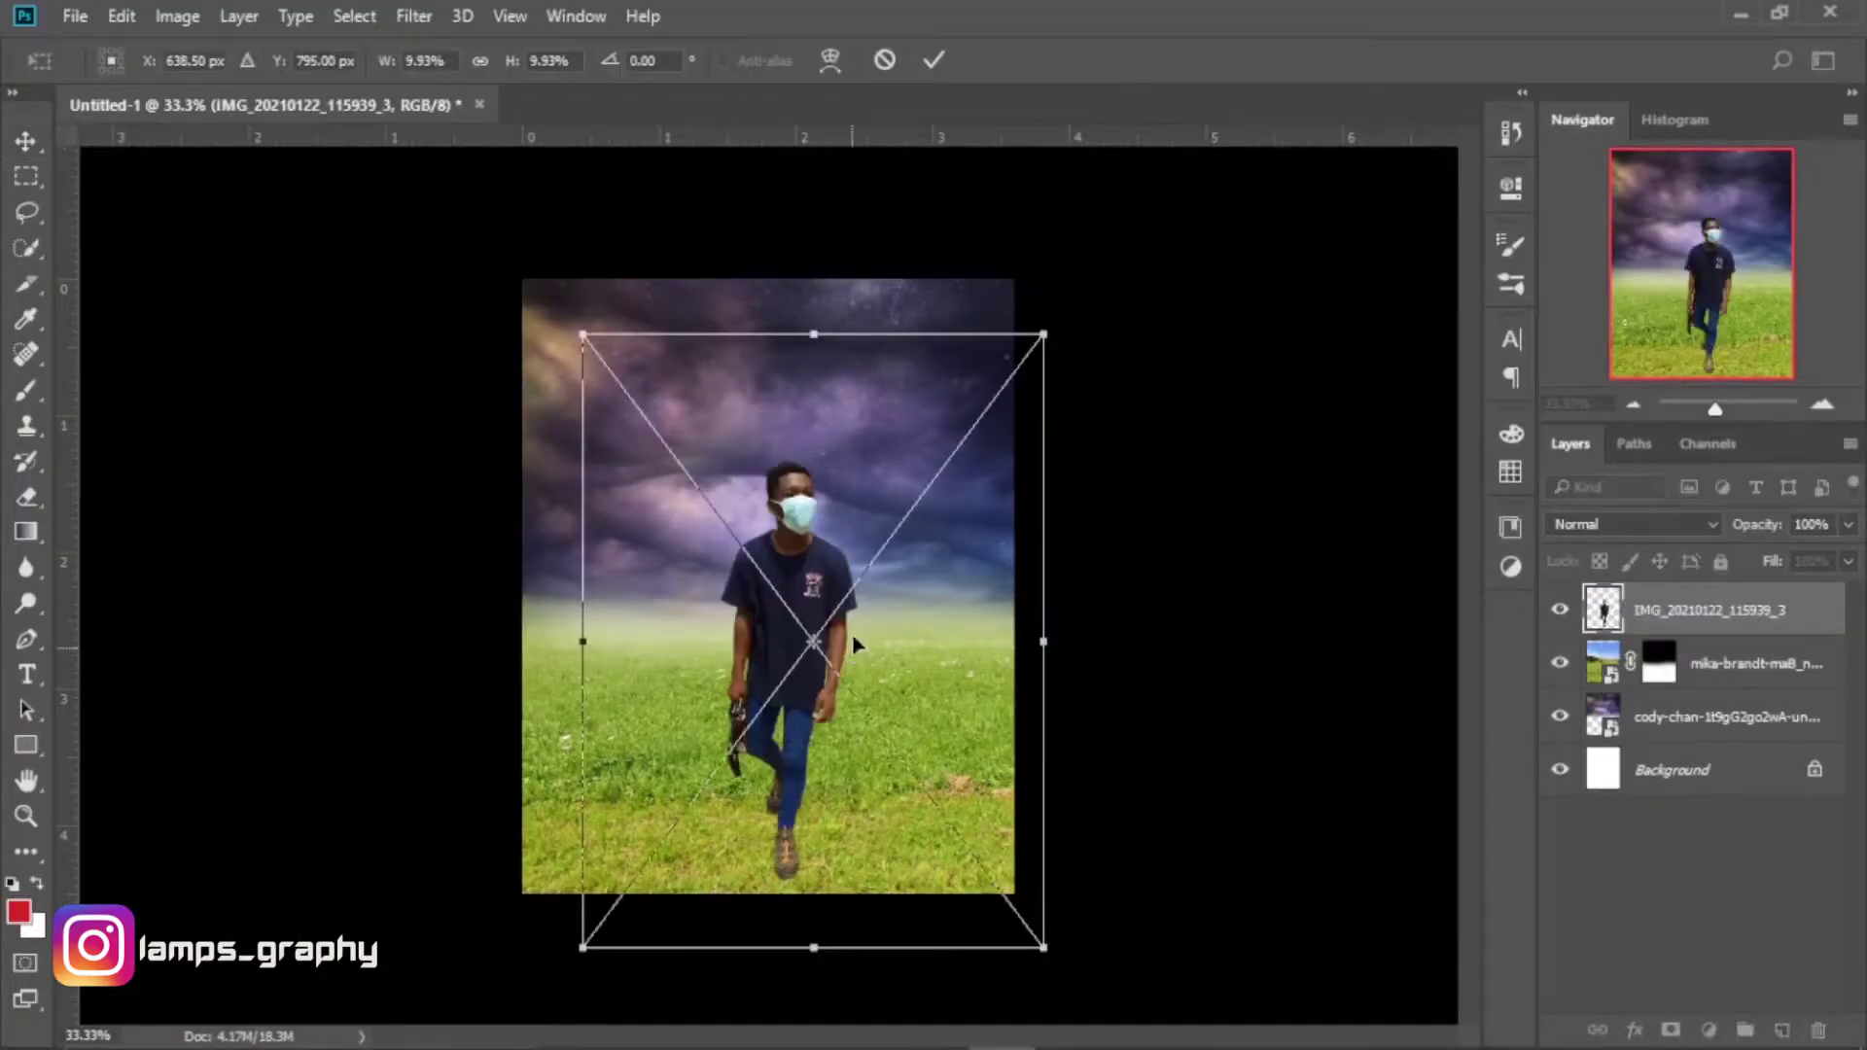
Nudge the man up, commit his placement, and convert his layer to a smart object.
left_click_drag(852, 642, 858, 626)
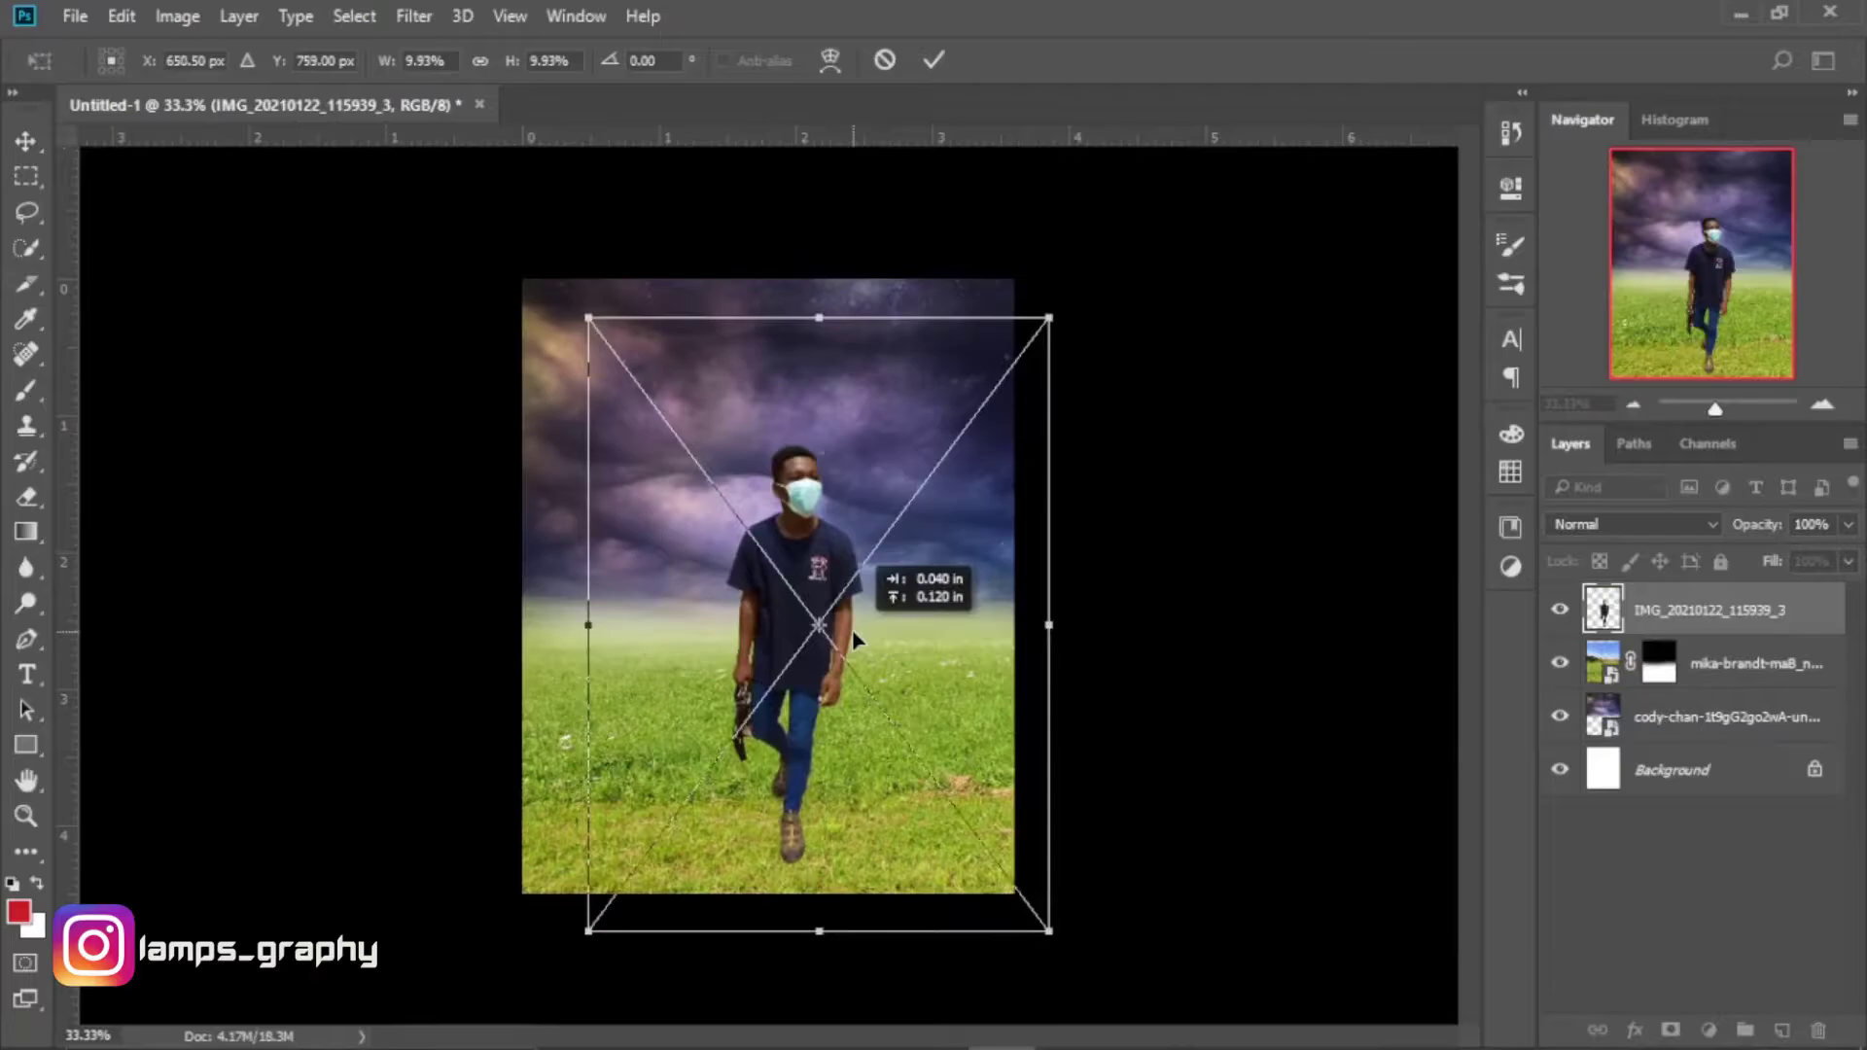
left_click(937, 61)
right_click(1749, 605)
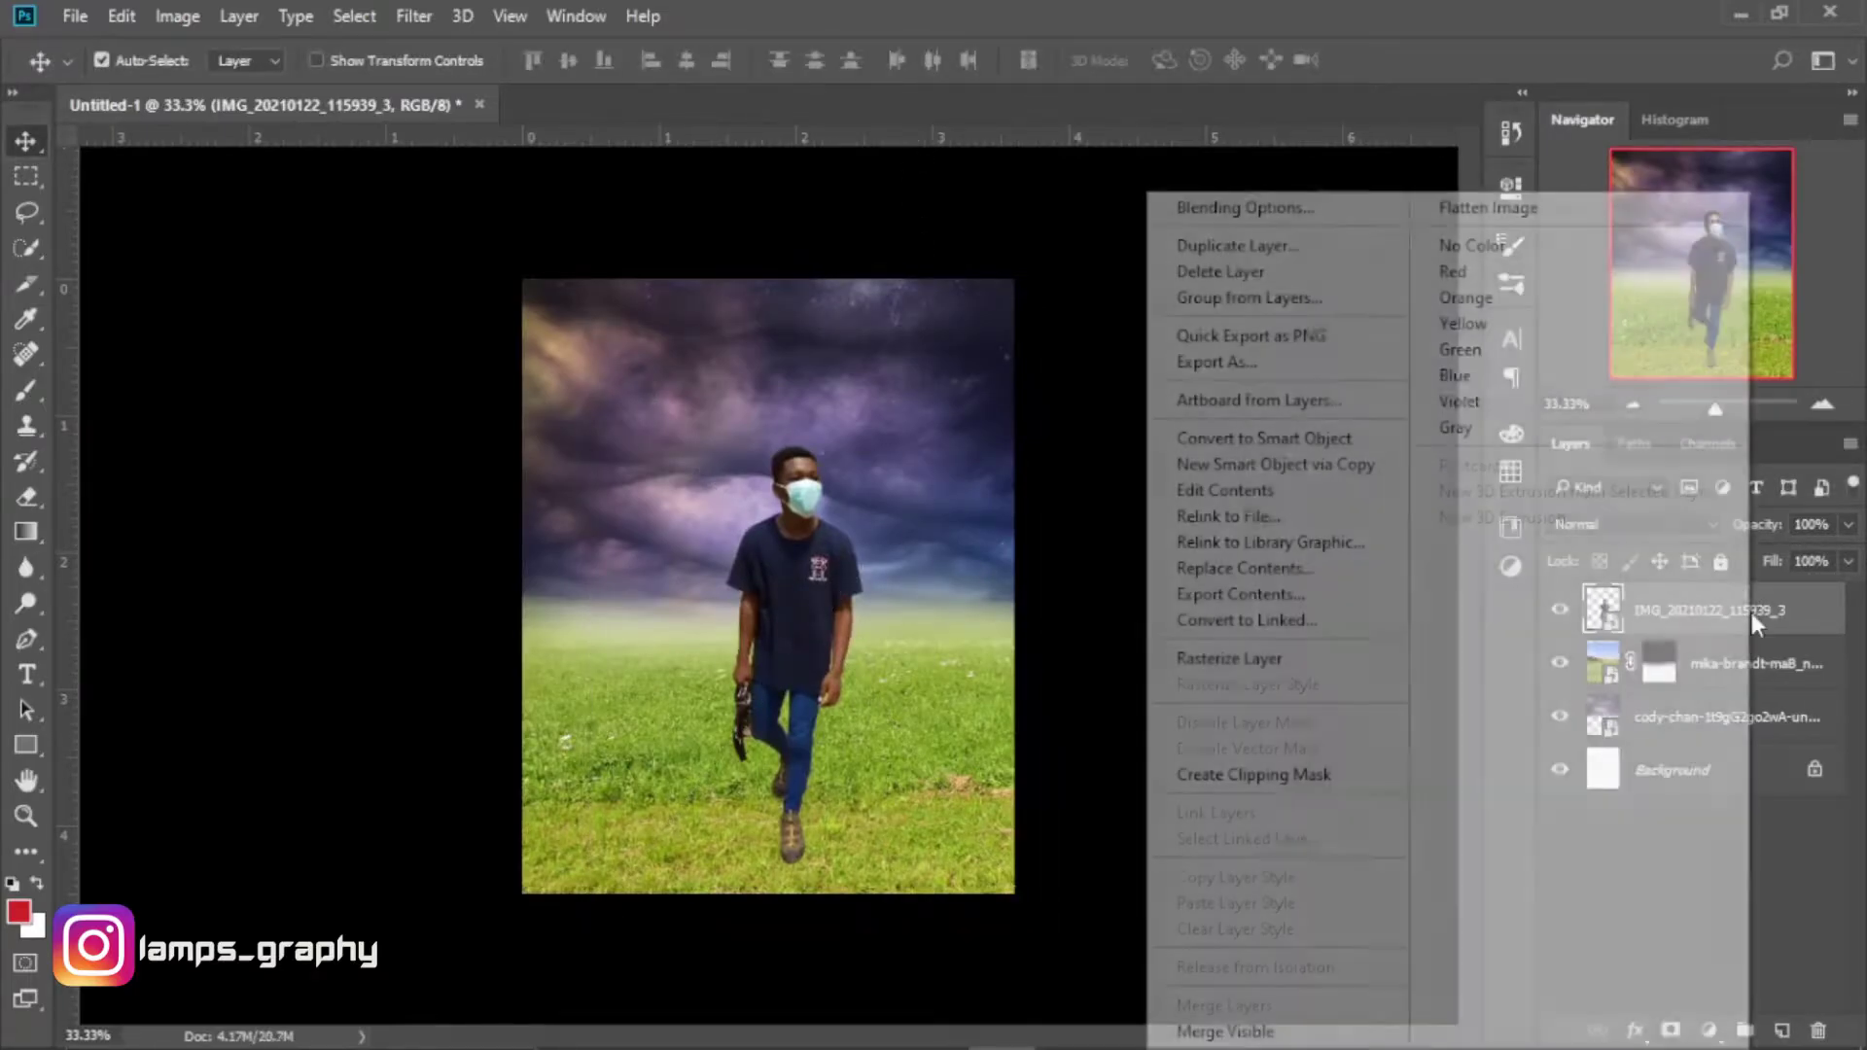
left_click(1312, 442)
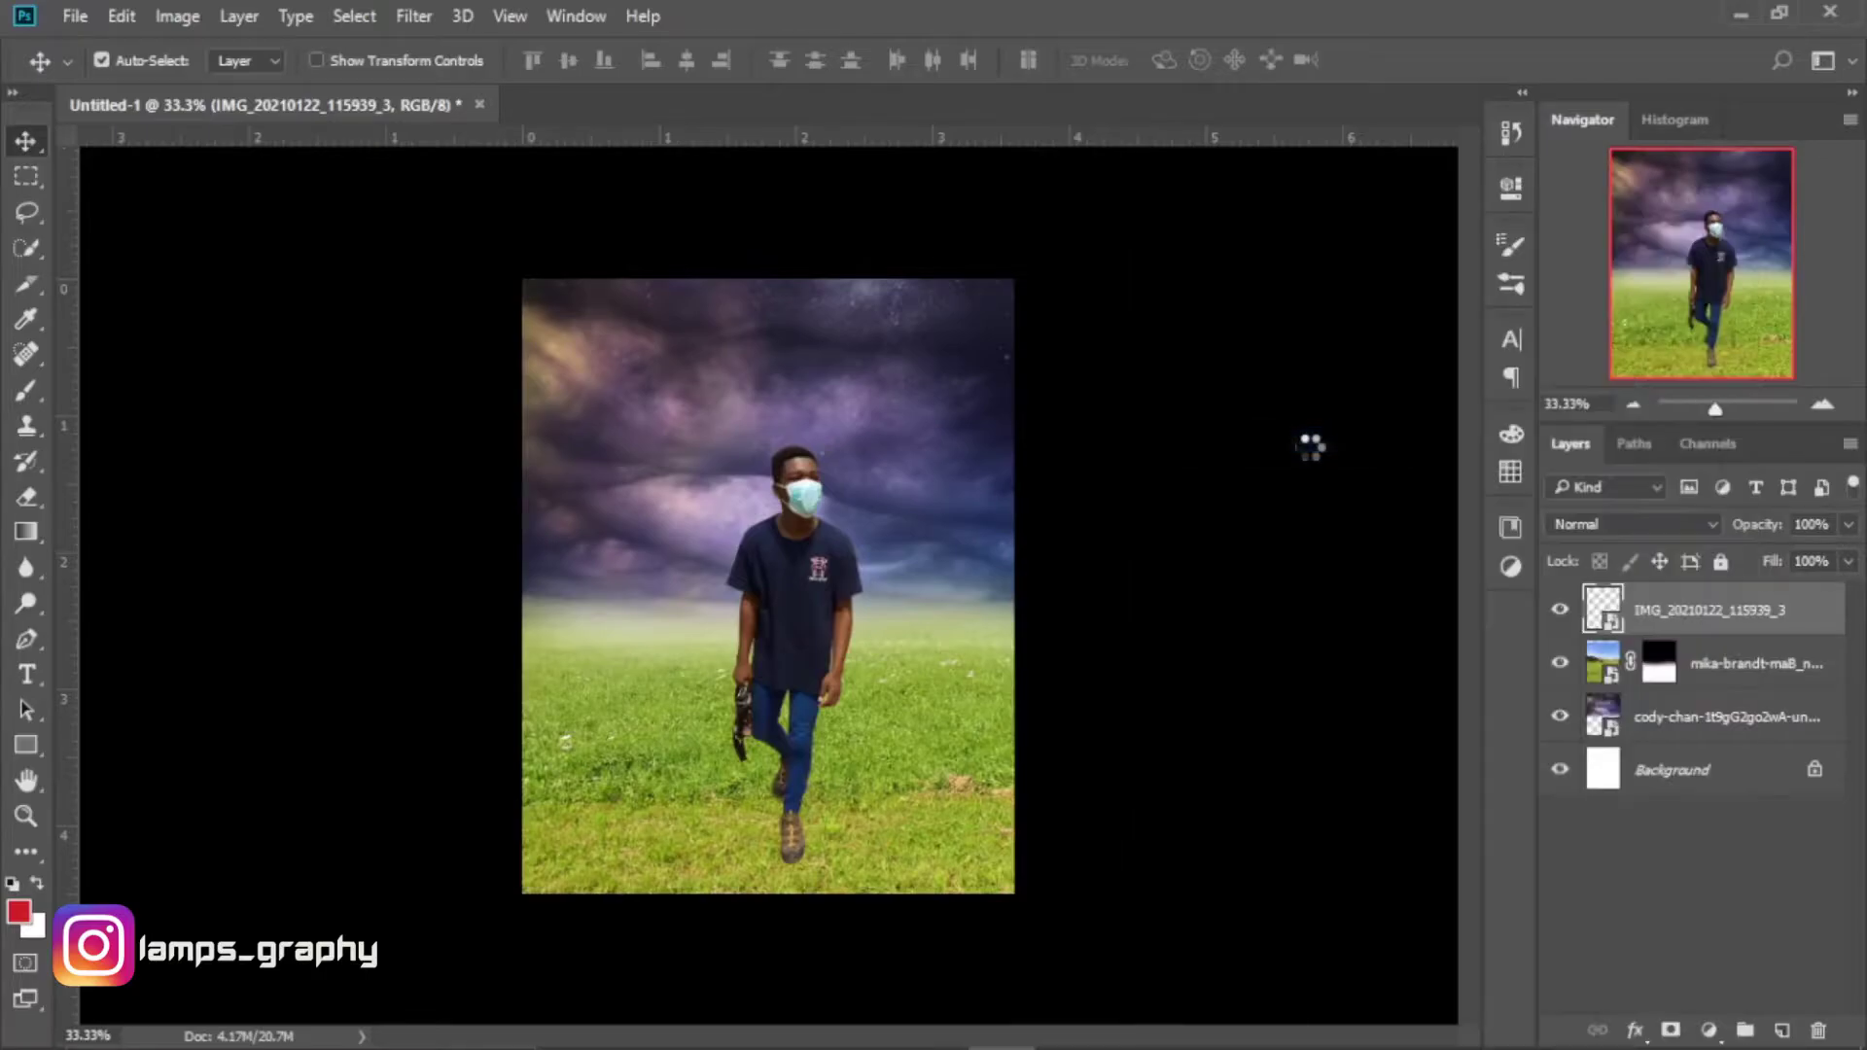
Scale the man to about 91% and raise him higher on the grass field.
key("ctrl+t")
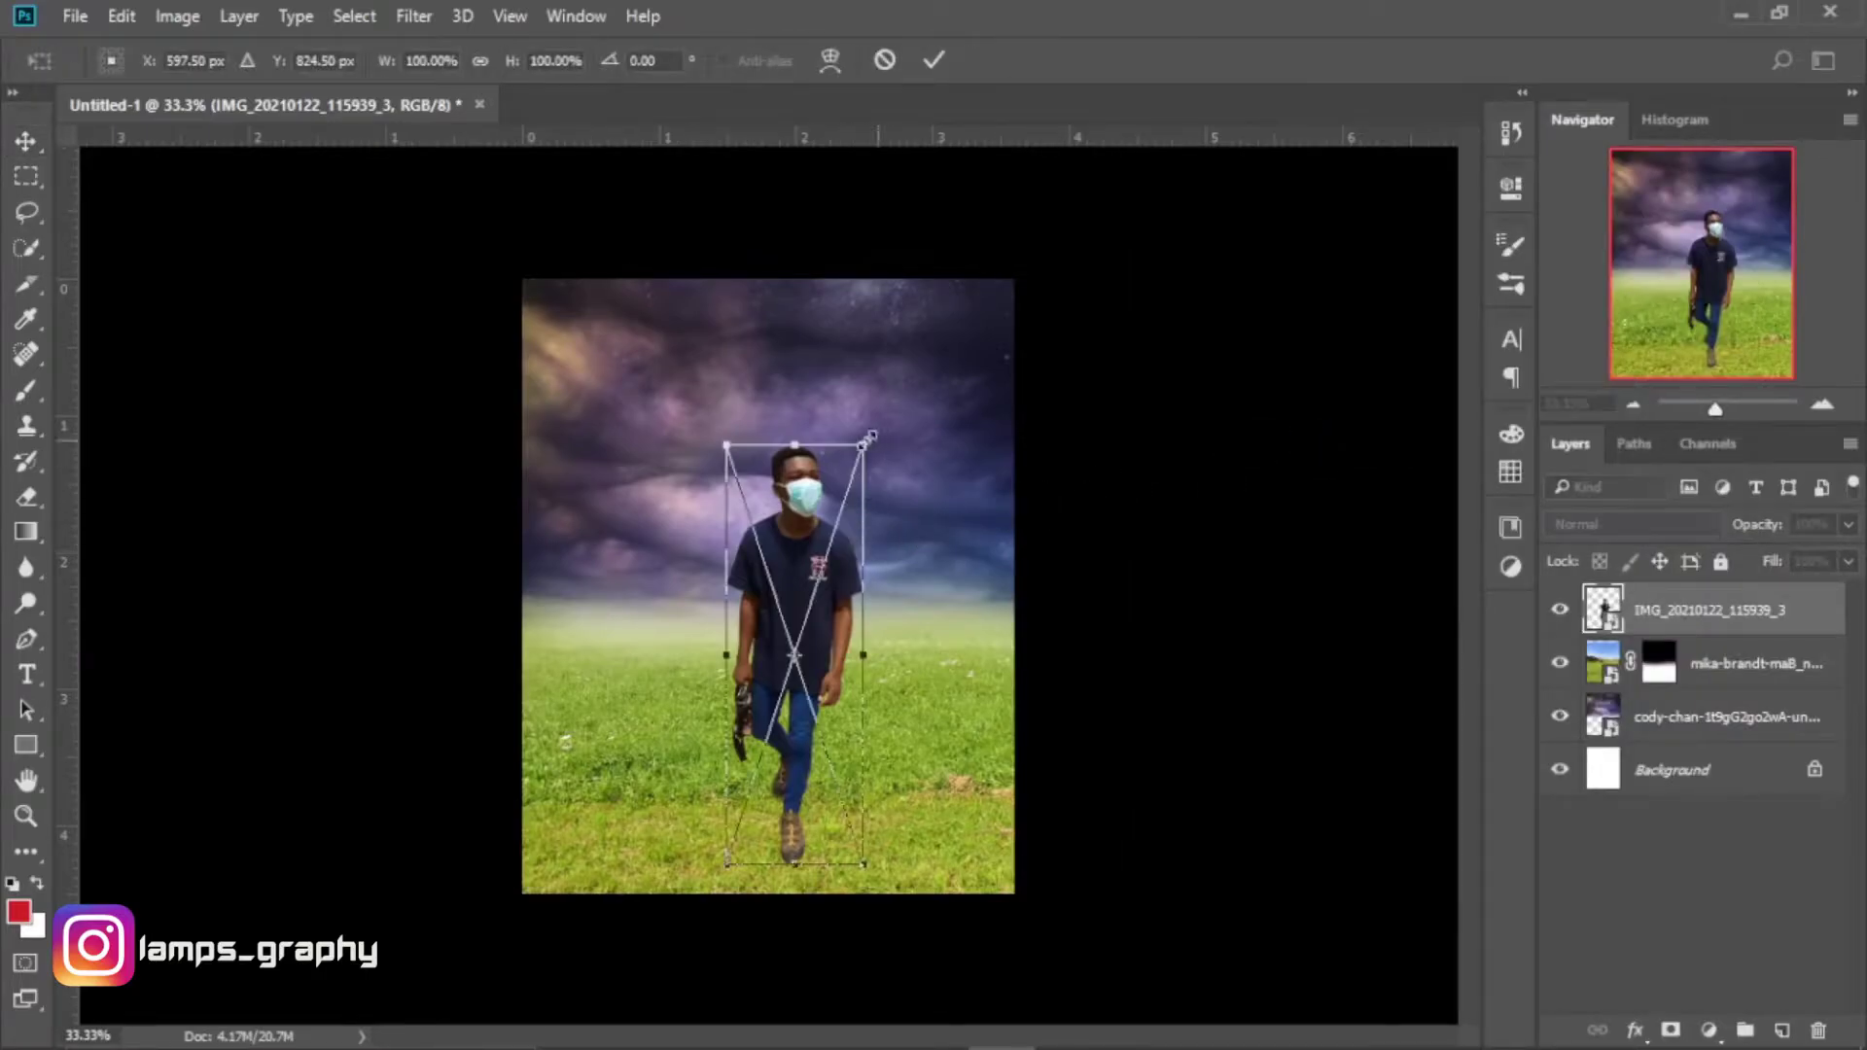
left_click_drag(864, 444, 852, 483)
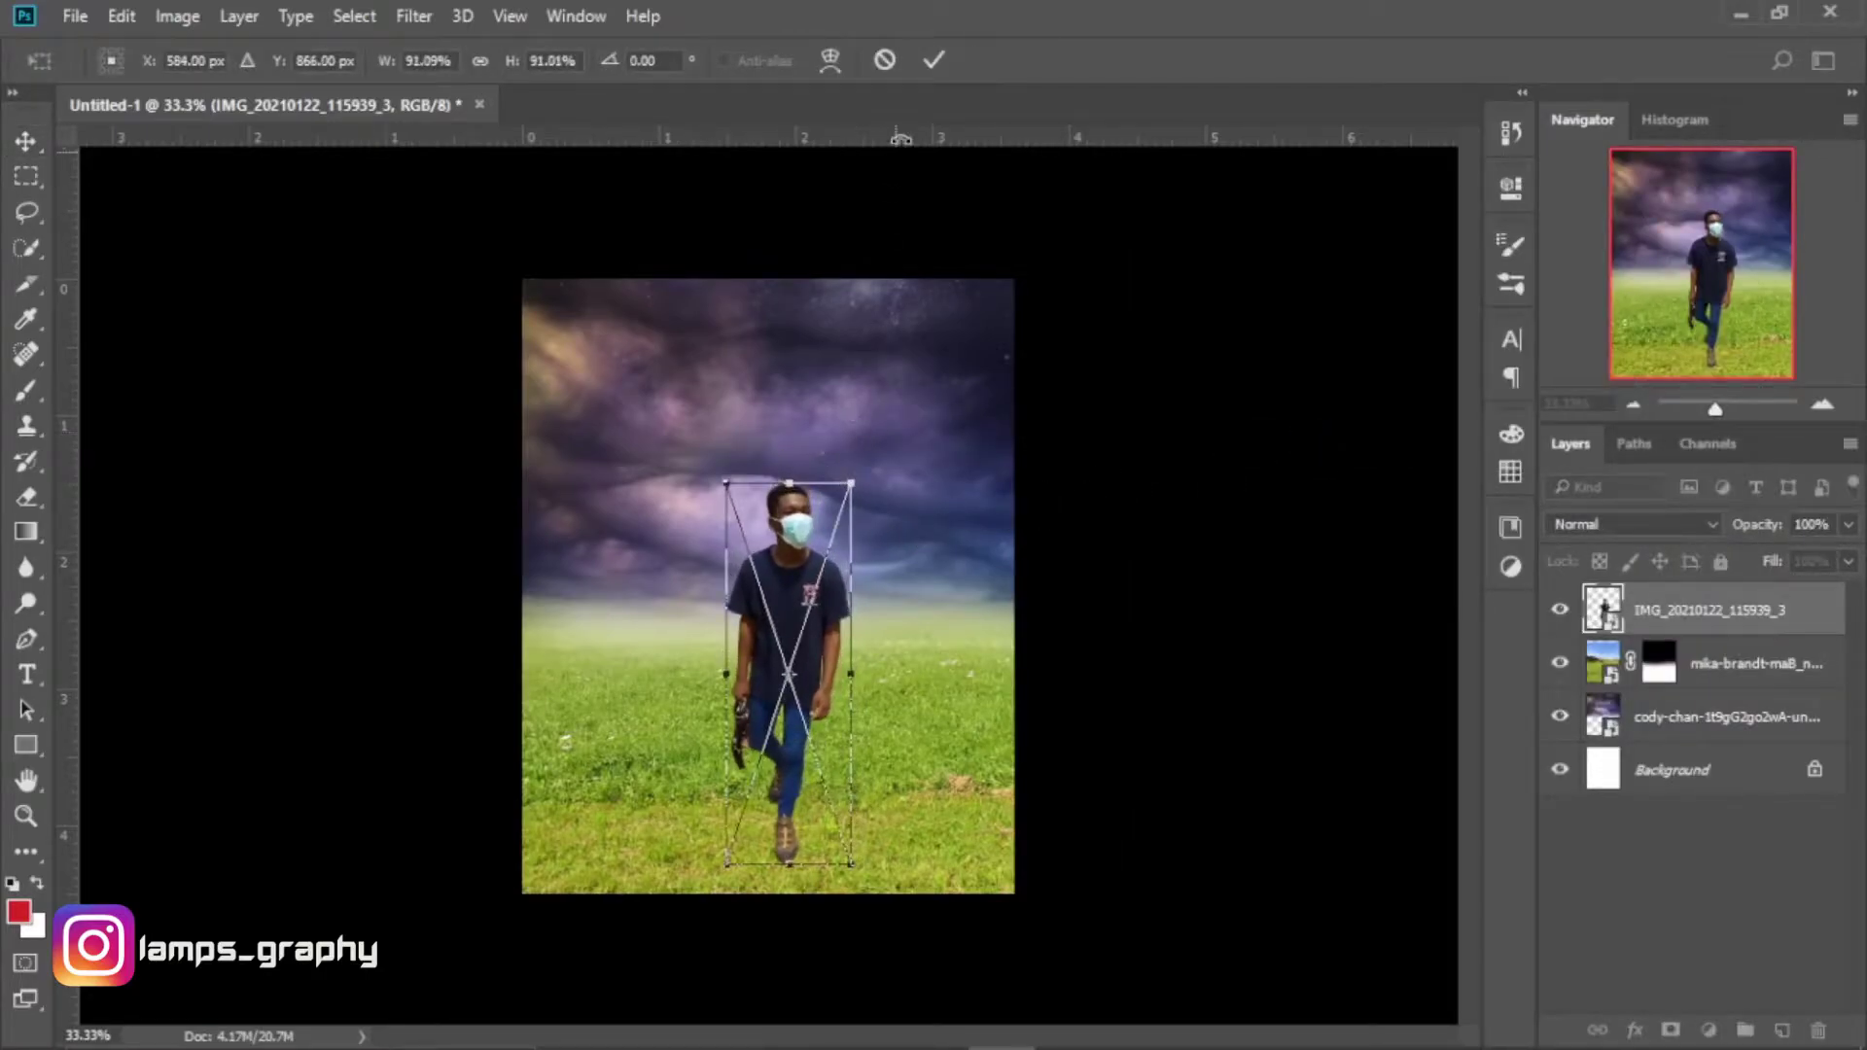
left_click(932, 60)
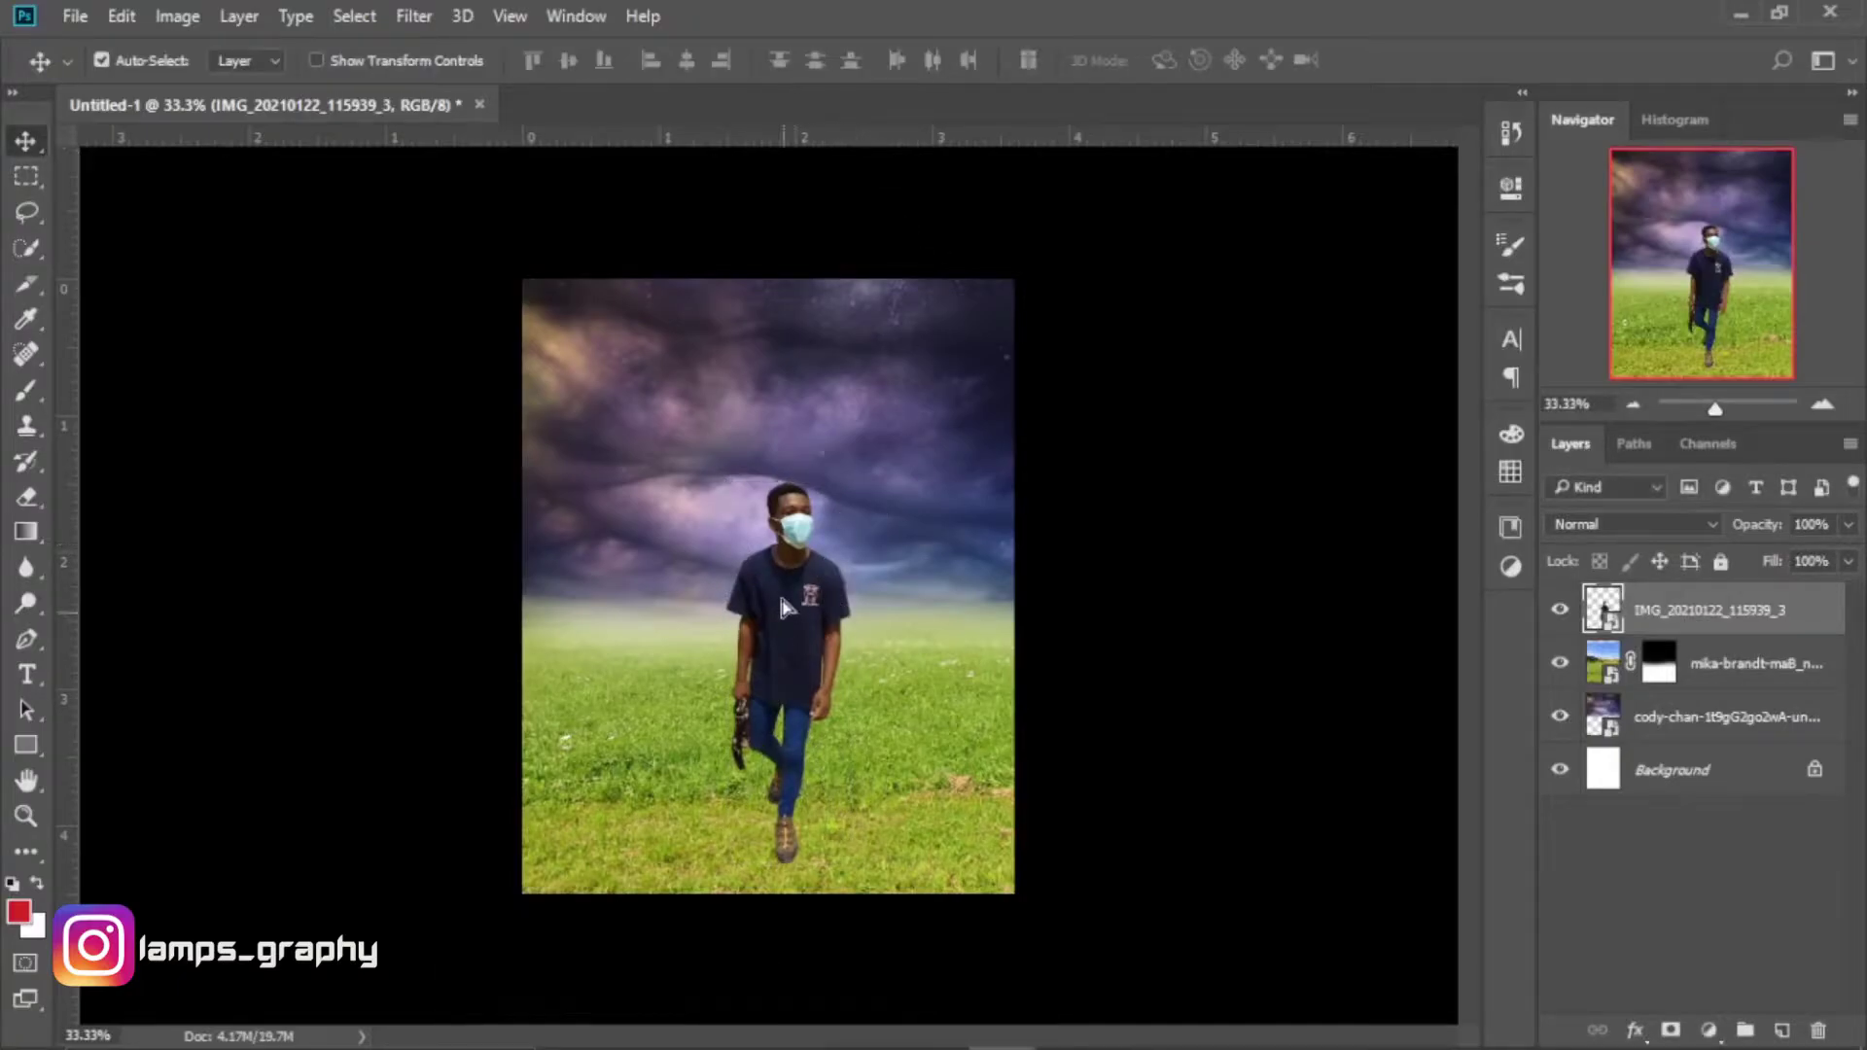
left_click_drag(782, 608, 788, 572)
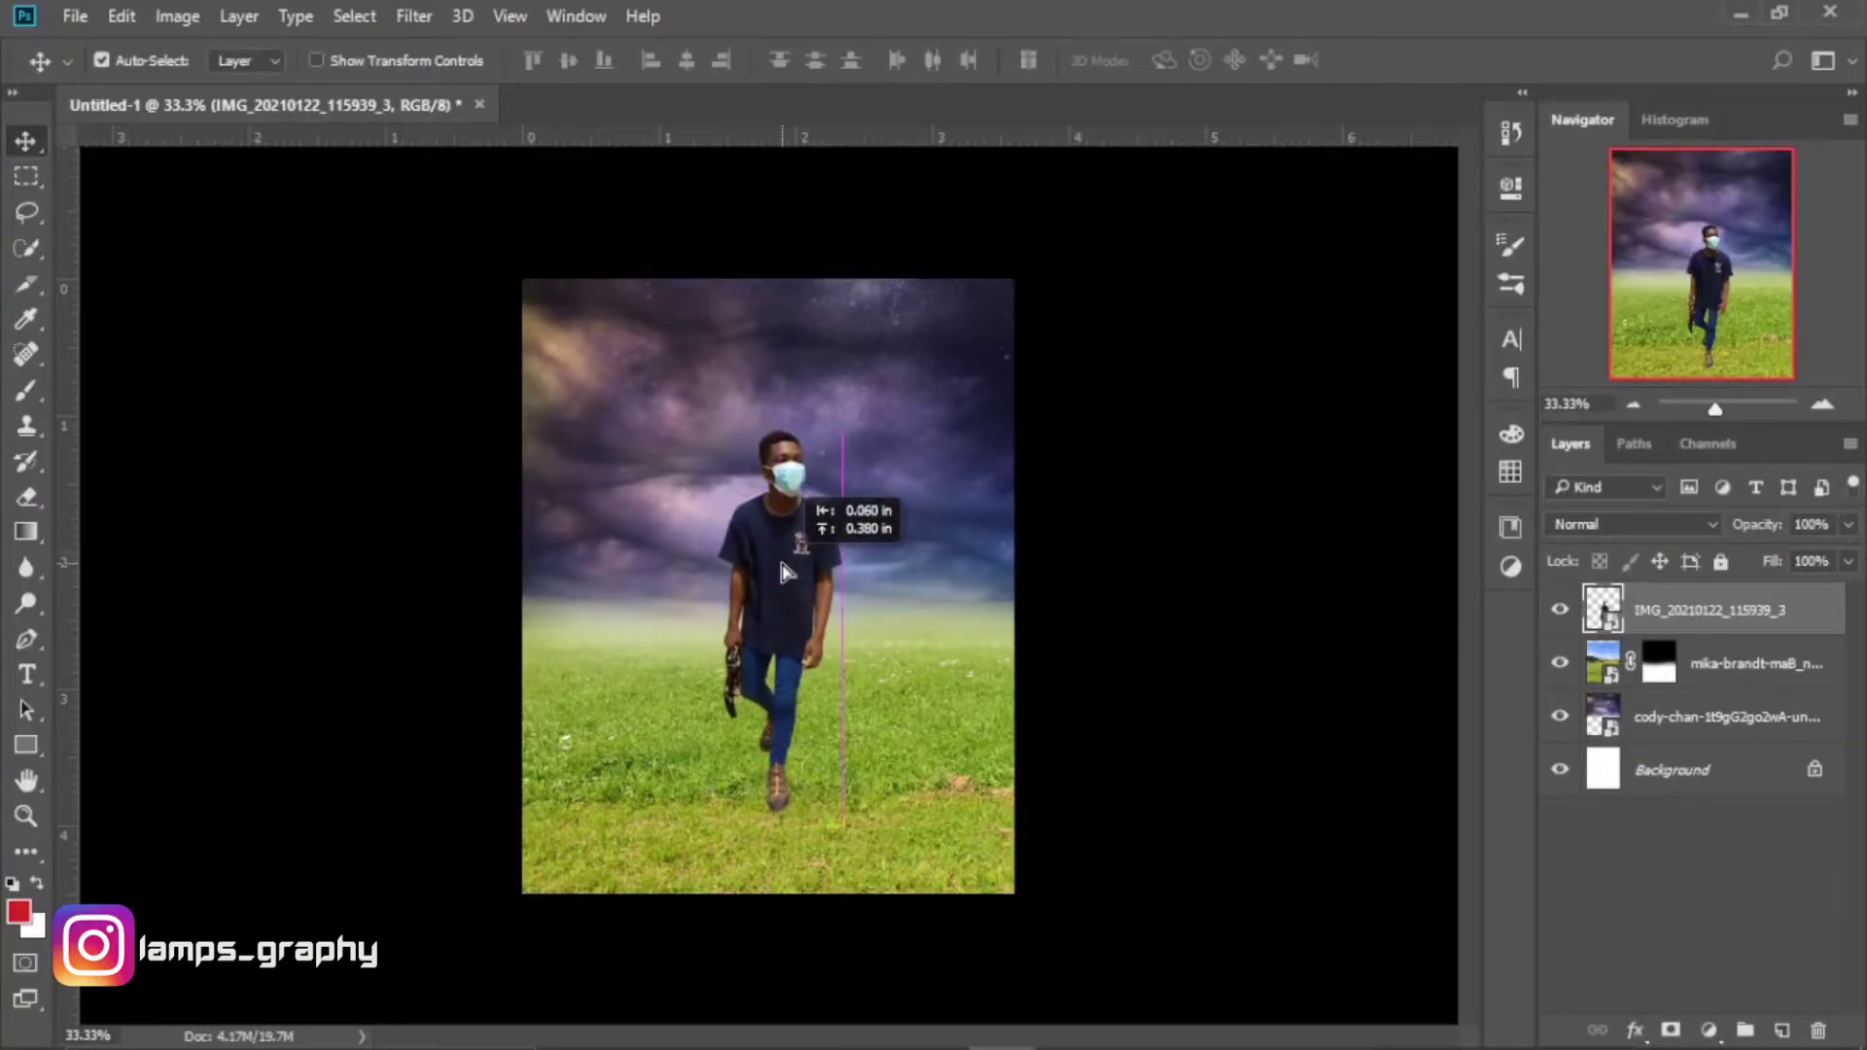
key("ctrl+plus")
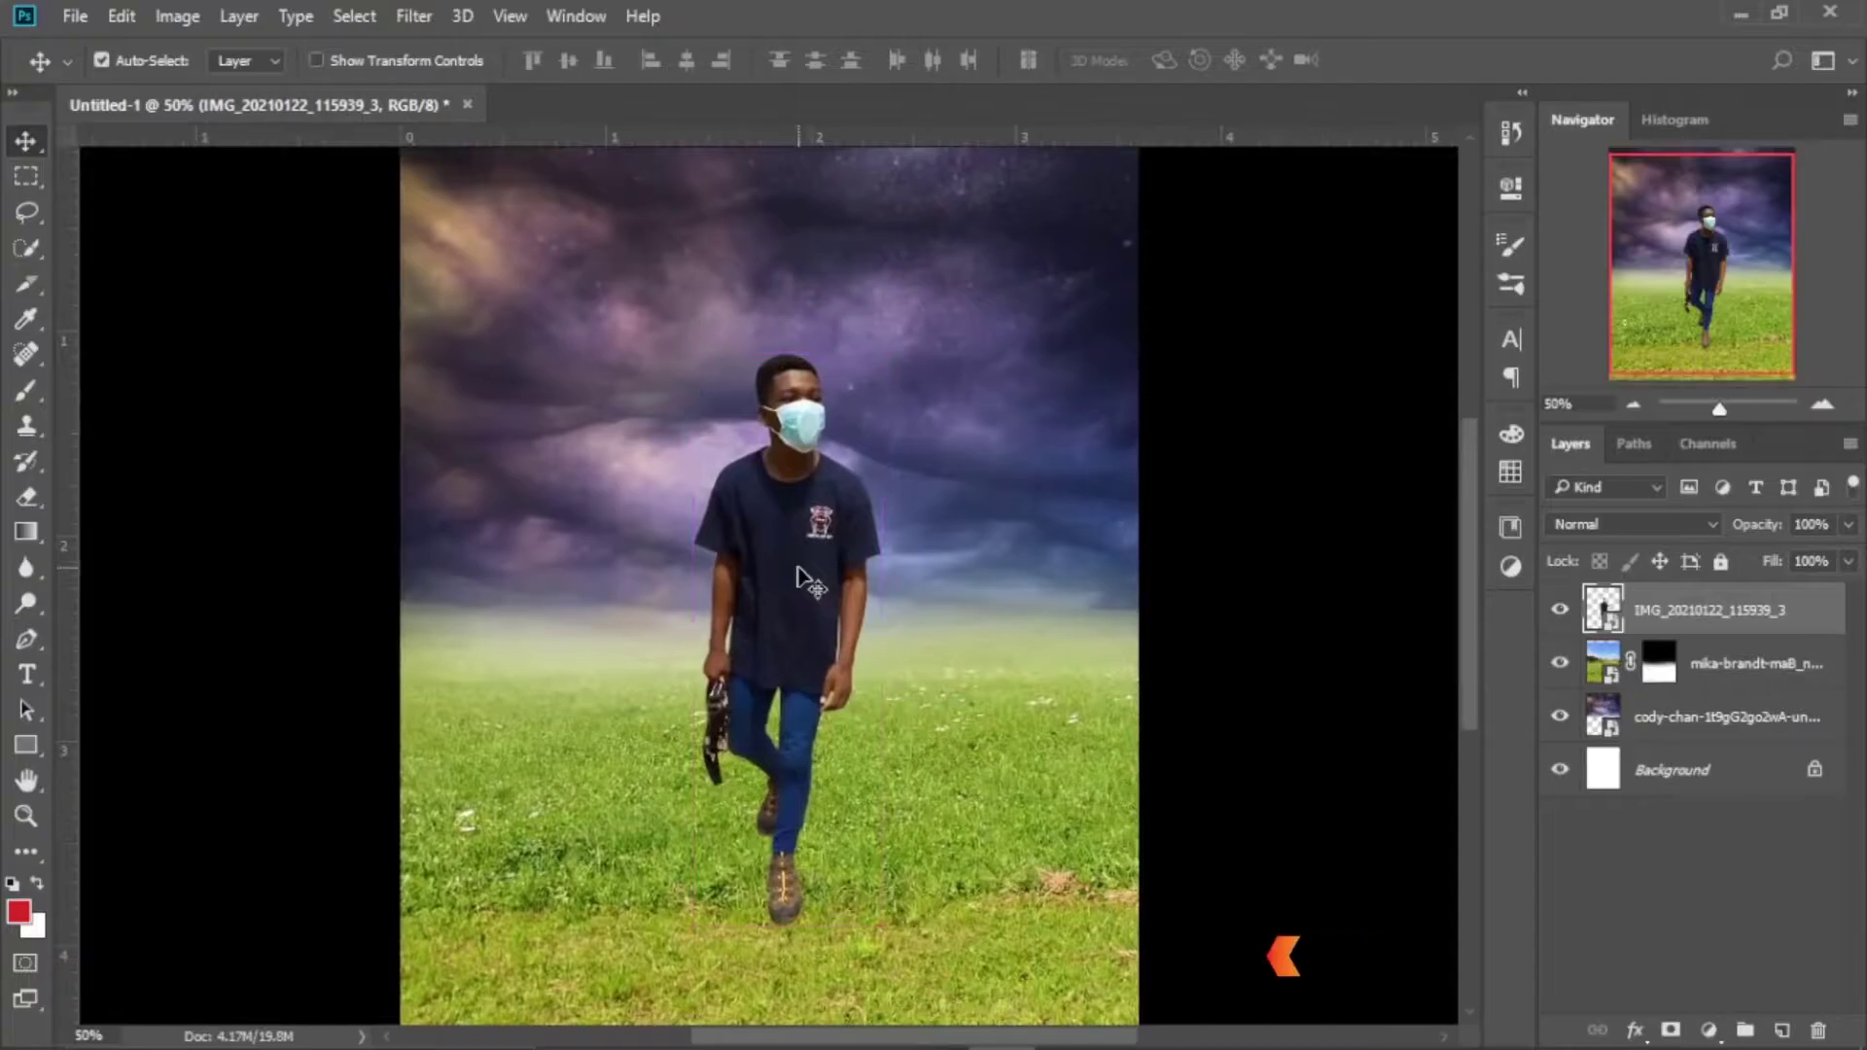
mouse_move(792, 528)
left_mouse_down()
mouse_move(788, 489)
mouse_move(778, 520)
left_mouse_up()
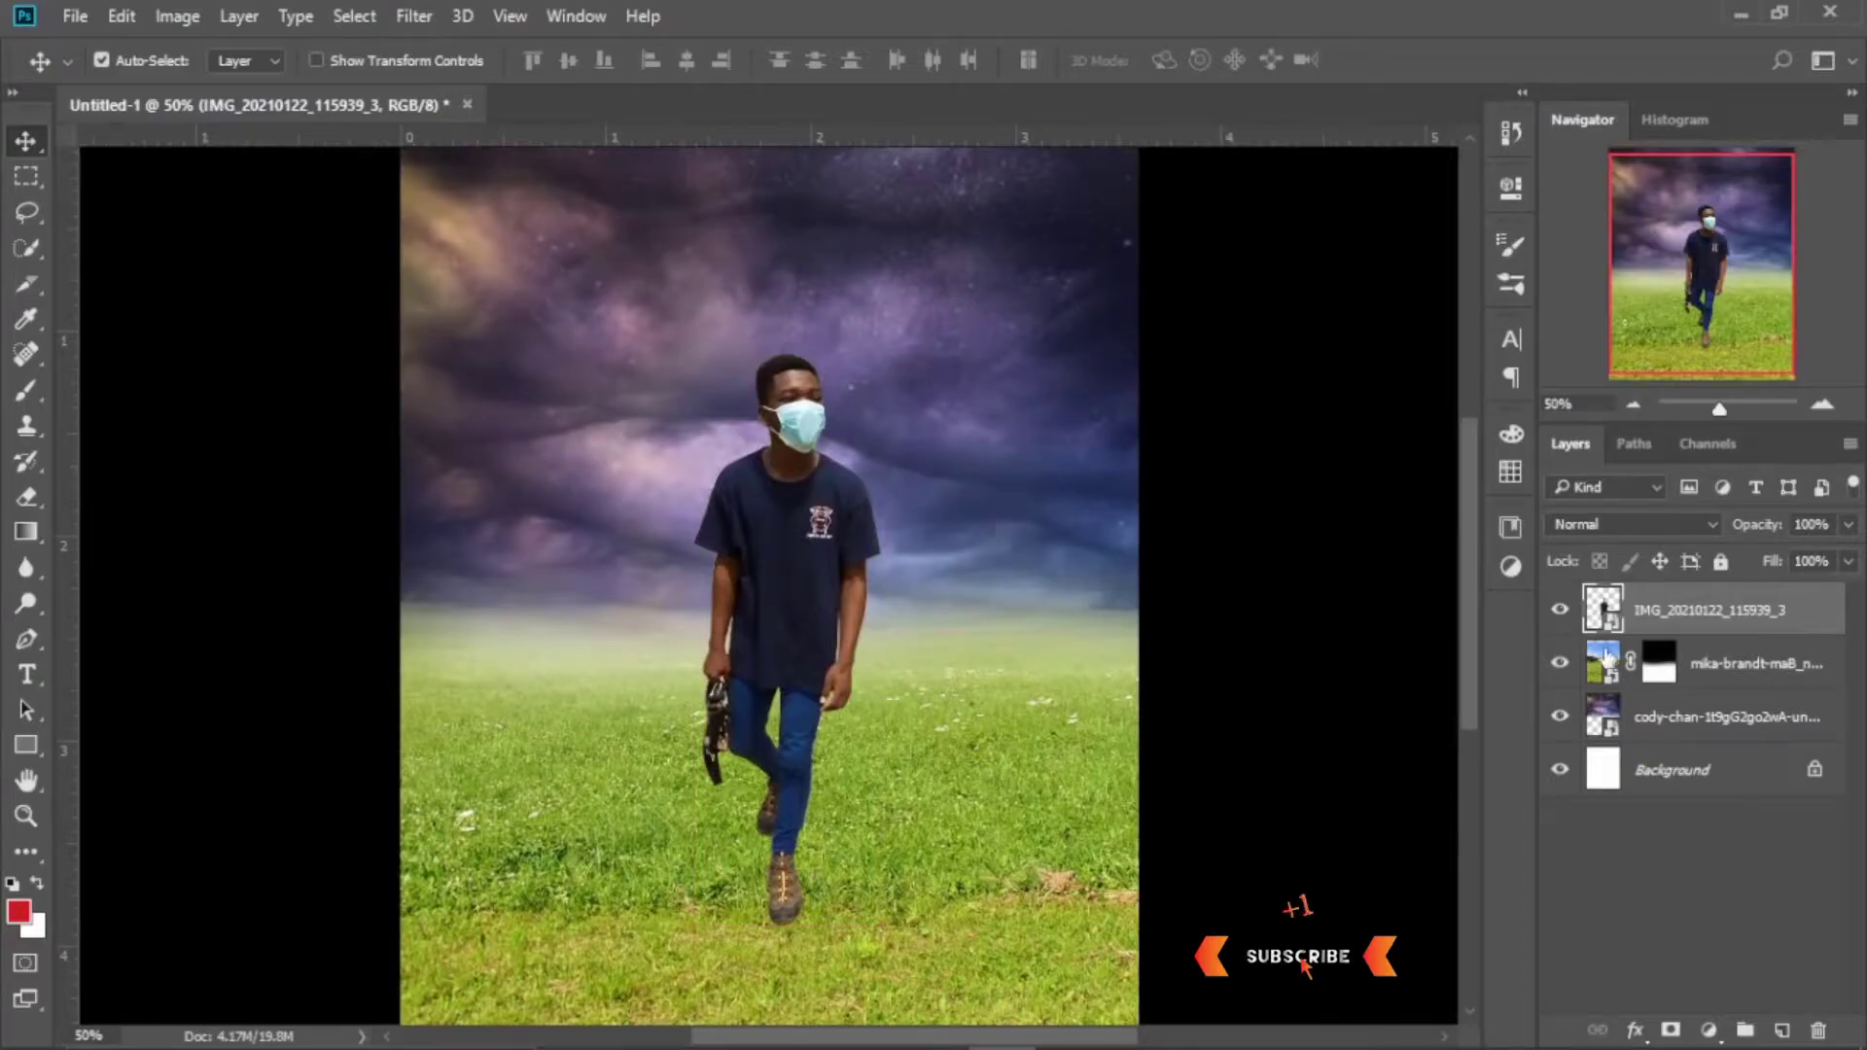
Hide the man and add an empty Layer 1 above the grass layer.
left_click(1561, 611)
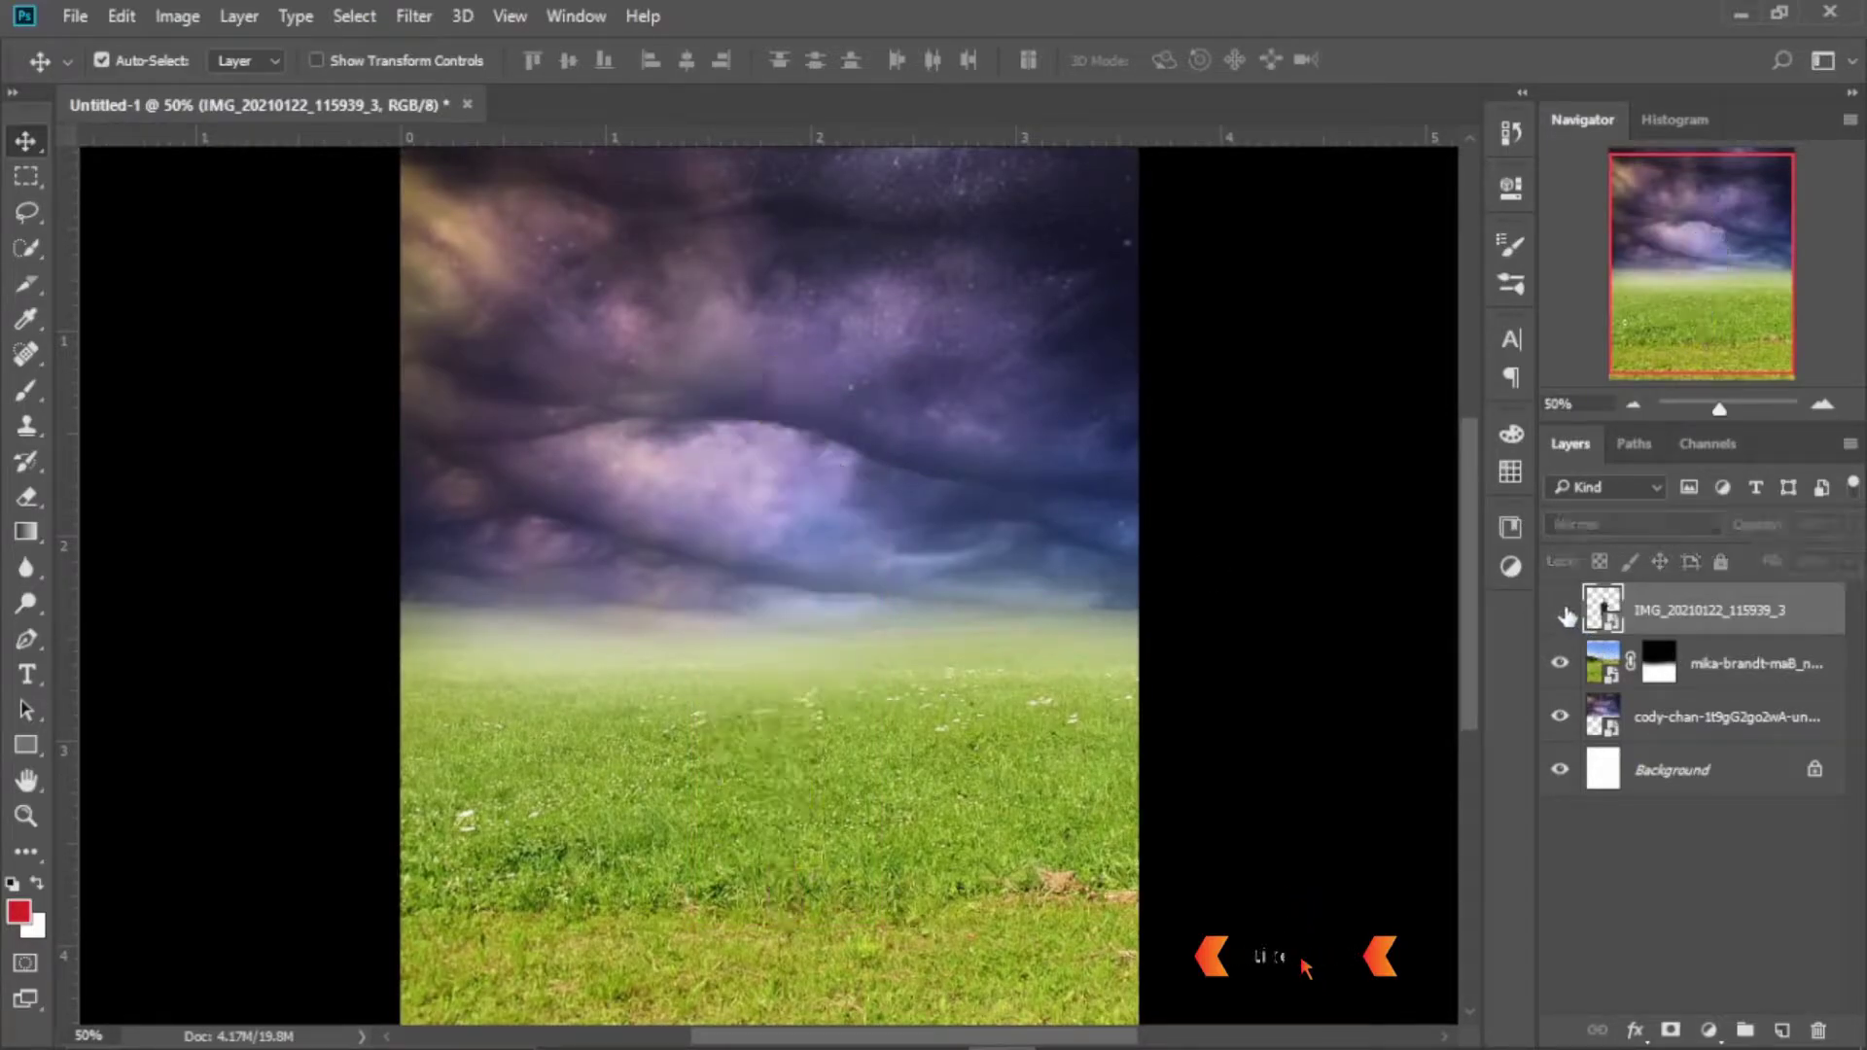
left_click(1772, 671)
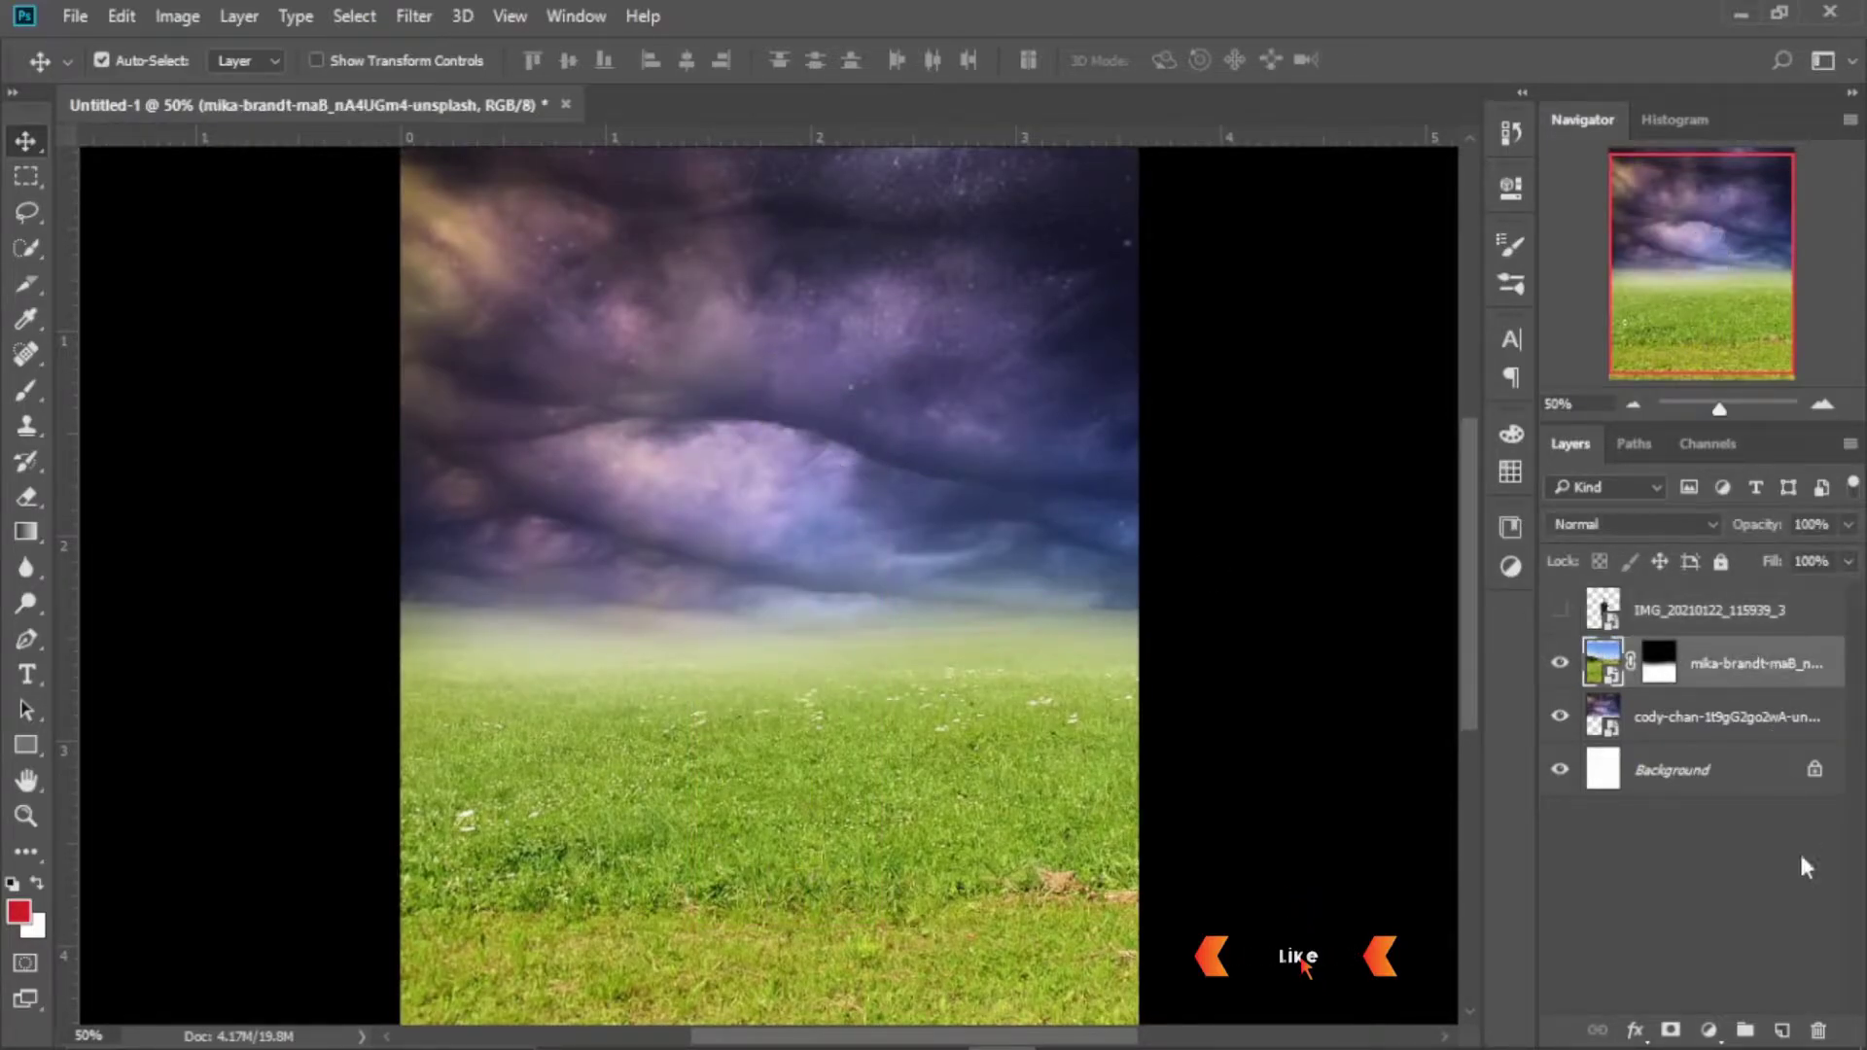
left_click(1783, 1028)
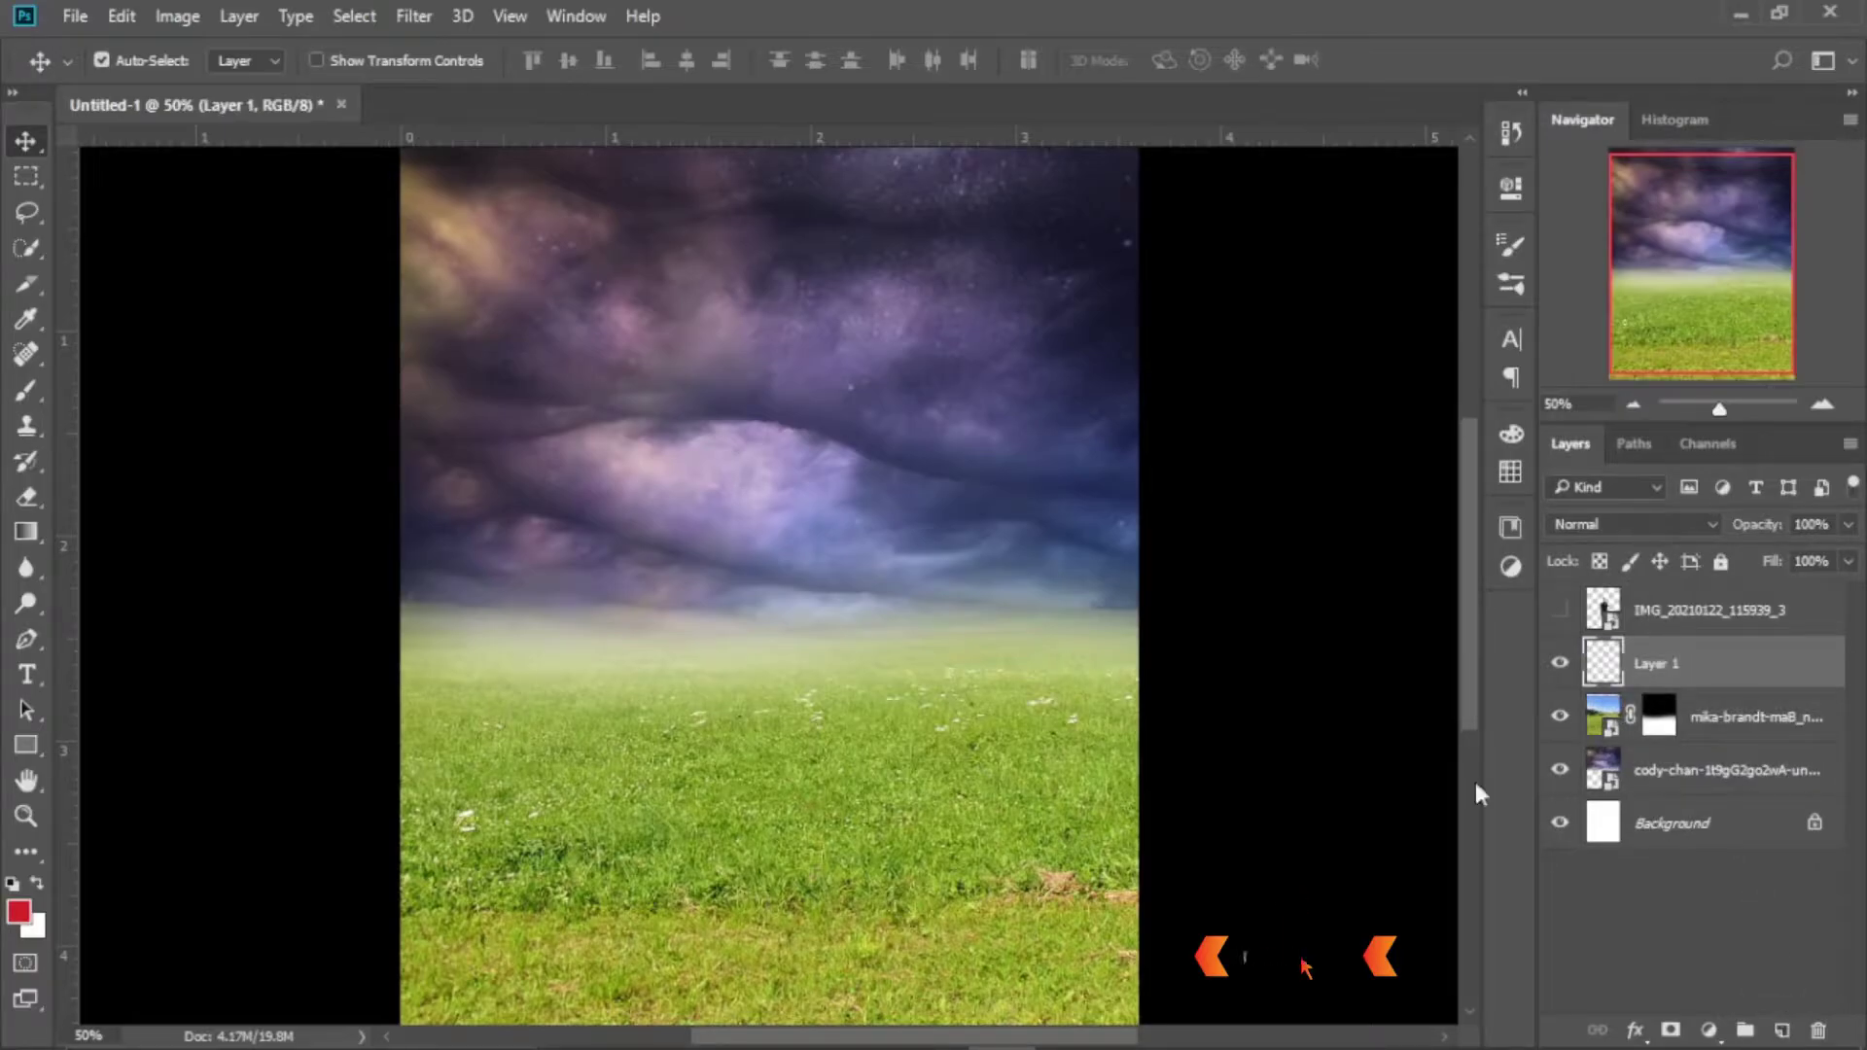
Set the foreground colour to pale grey 99999d, sampled from the sky.
left_click(19, 914)
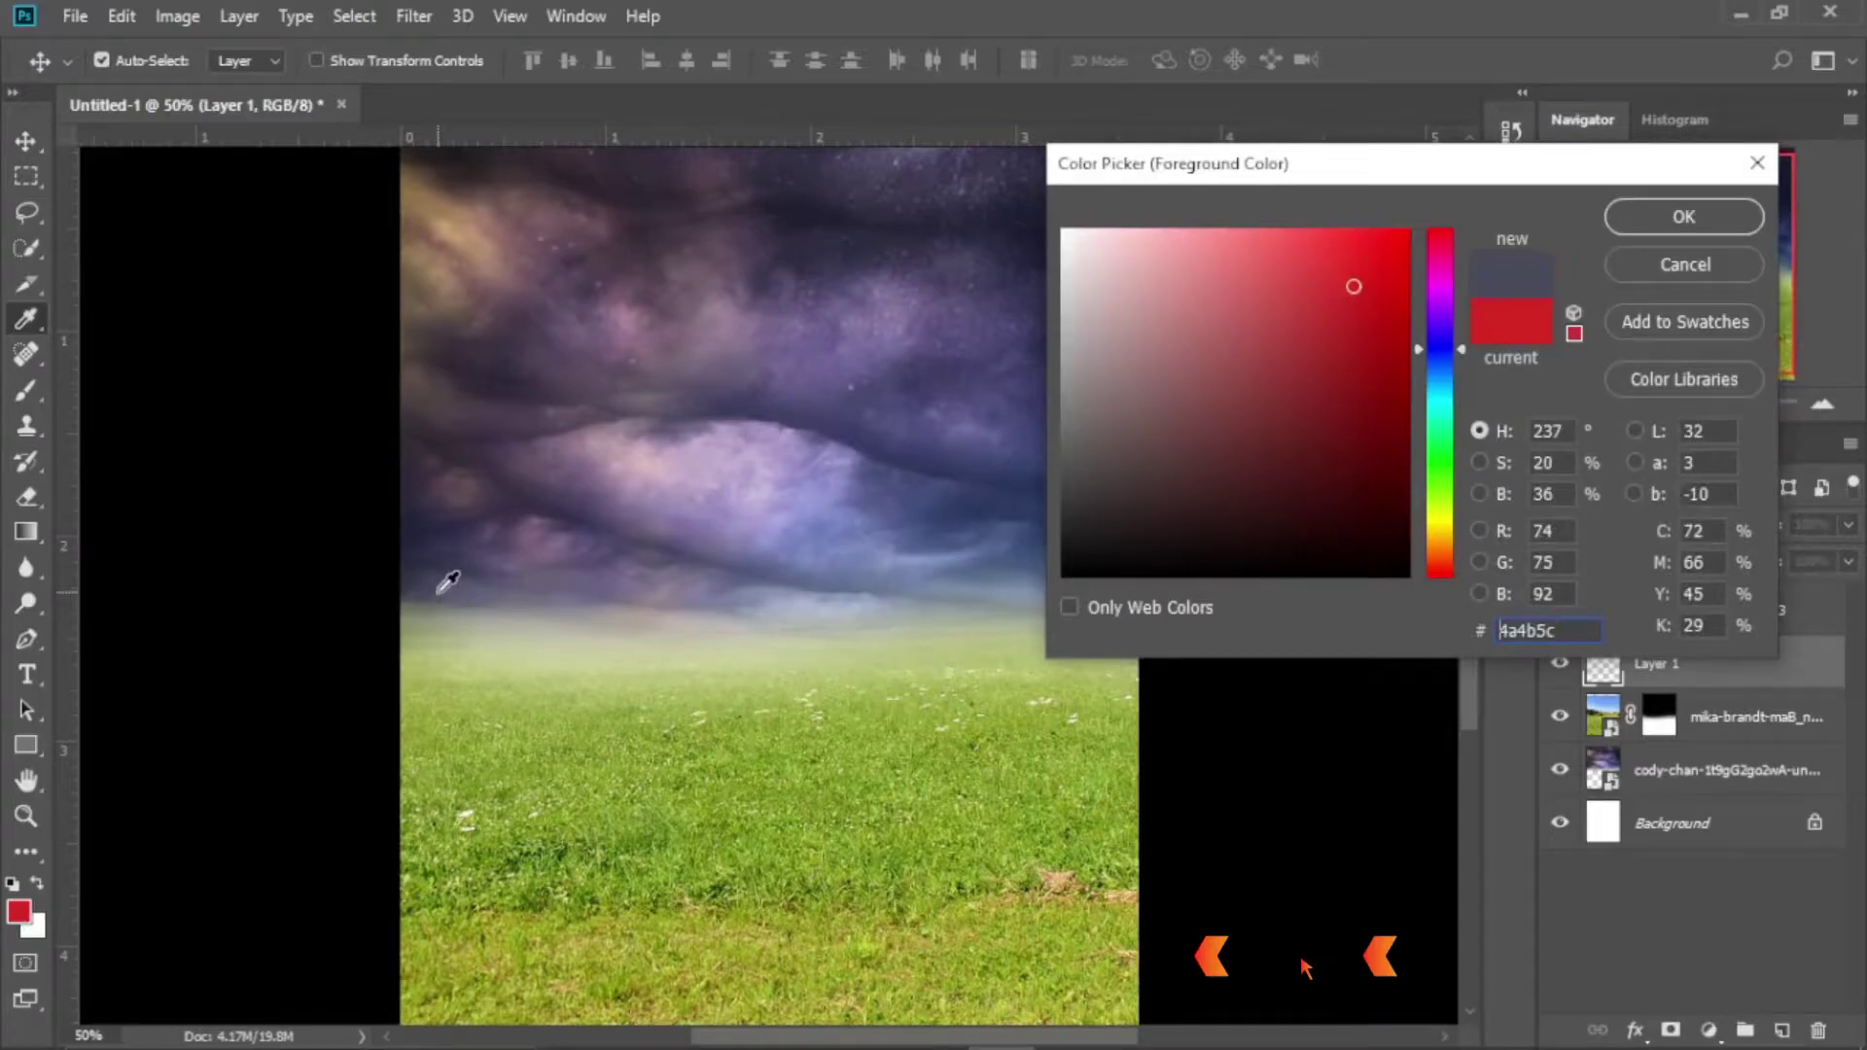
left_click(672, 562)
mouse_move(1130, 450)
left_mouse_down()
mouse_move(1149, 375)
mouse_move(1100, 387)
mouse_move(1067, 348)
mouse_move(1075, 393)
mouse_move(1071, 363)
left_mouse_up()
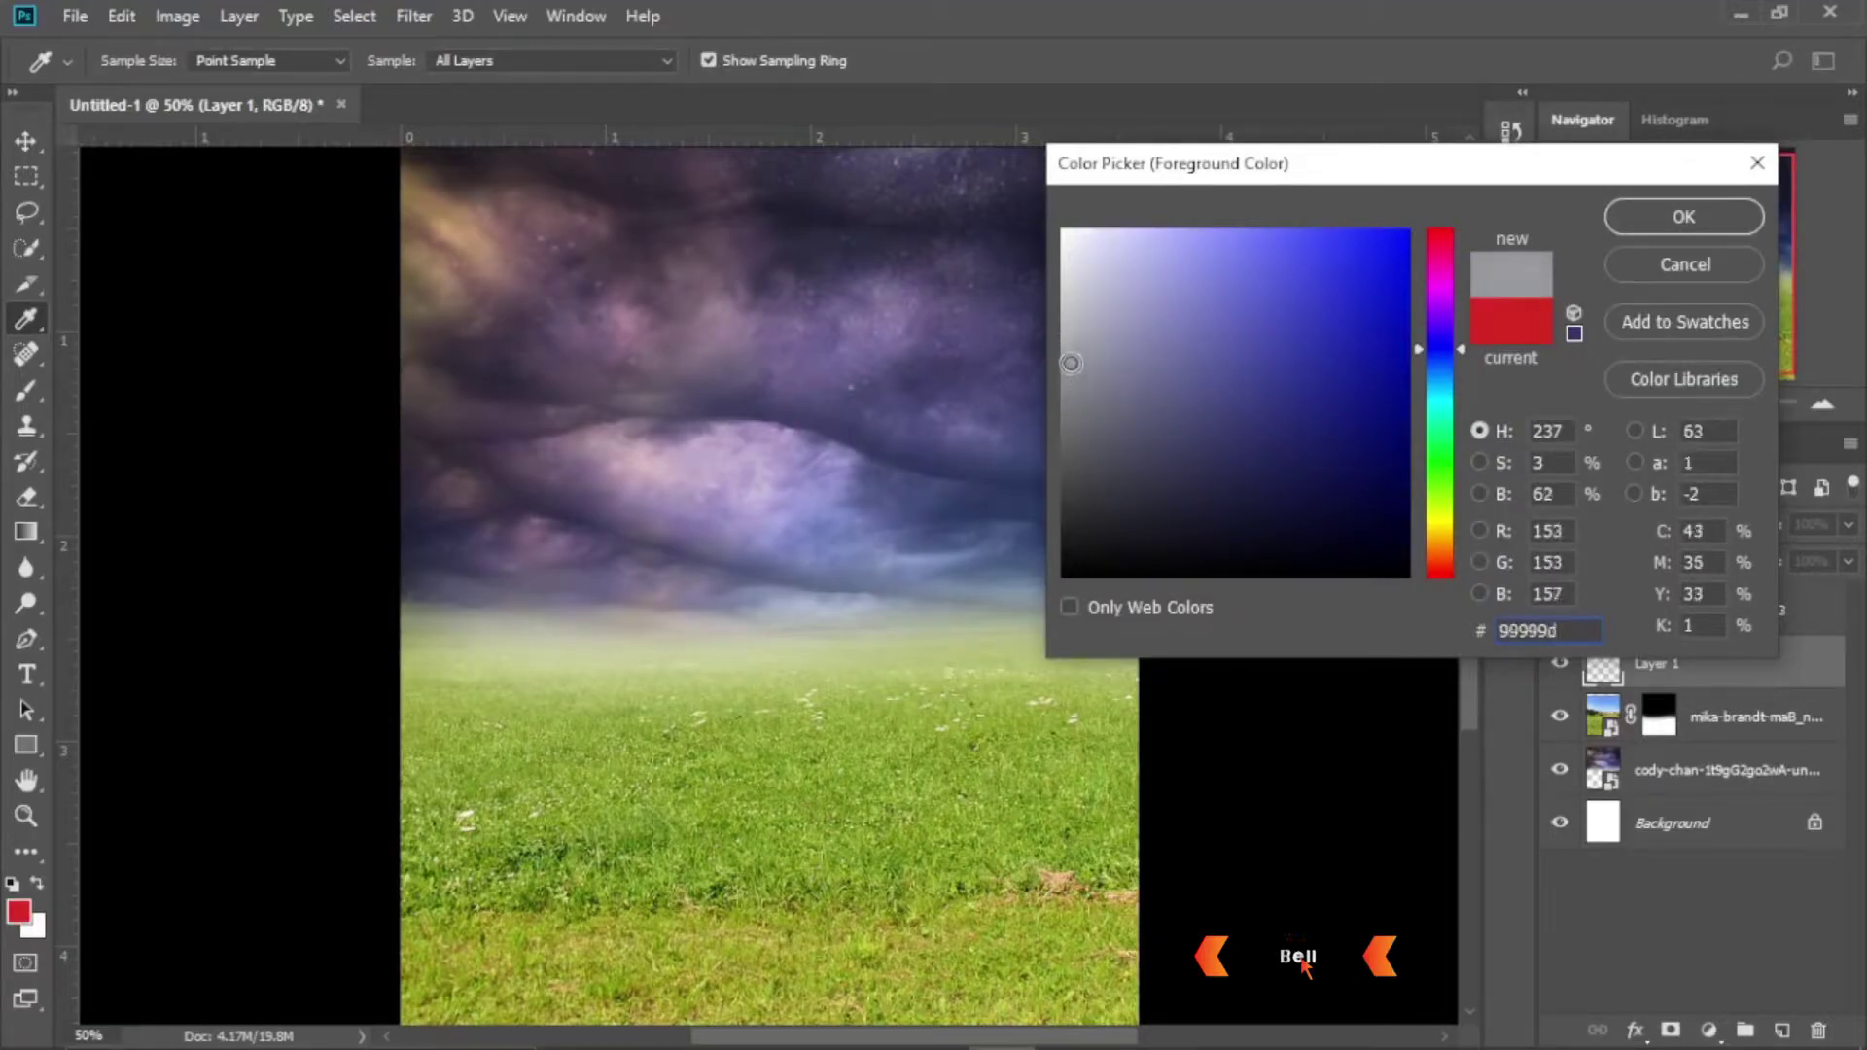
left_click(1684, 216)
Paint soft grey mist across the horizon with a 38% opacity brush sized 500–700.
key("v")
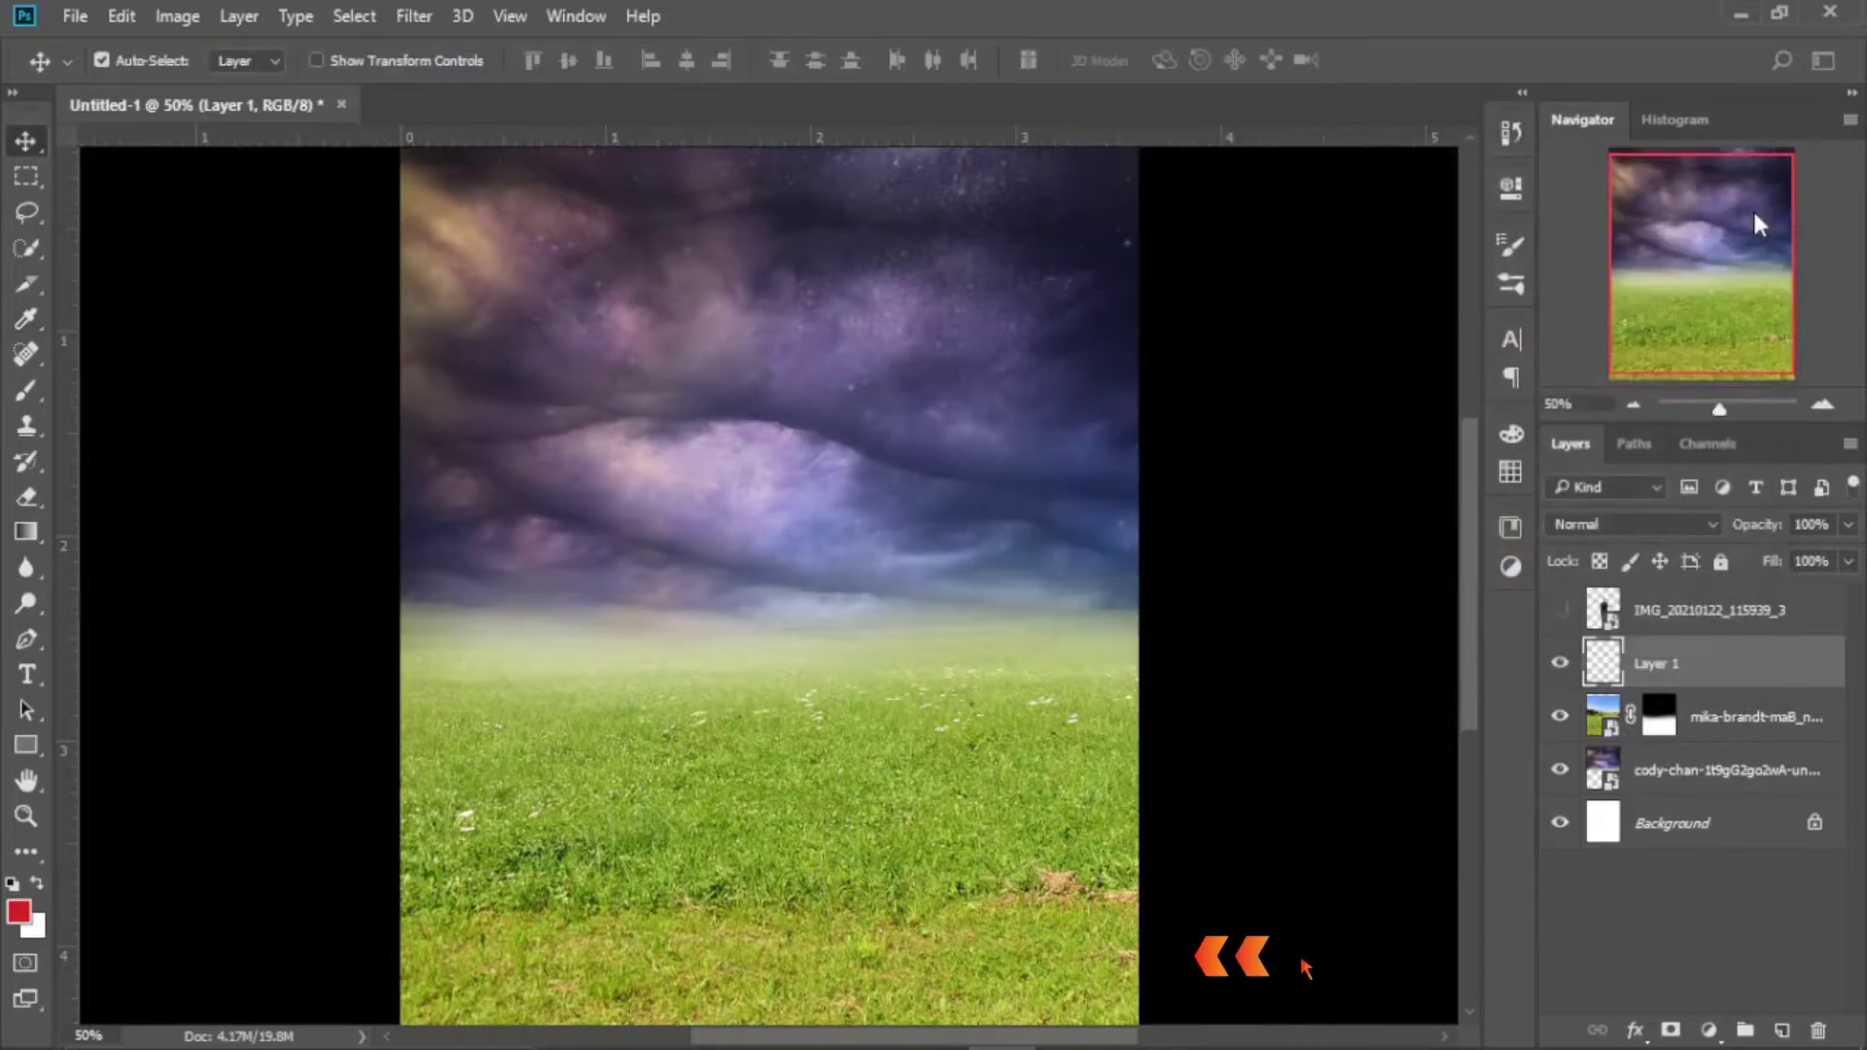
key("b")
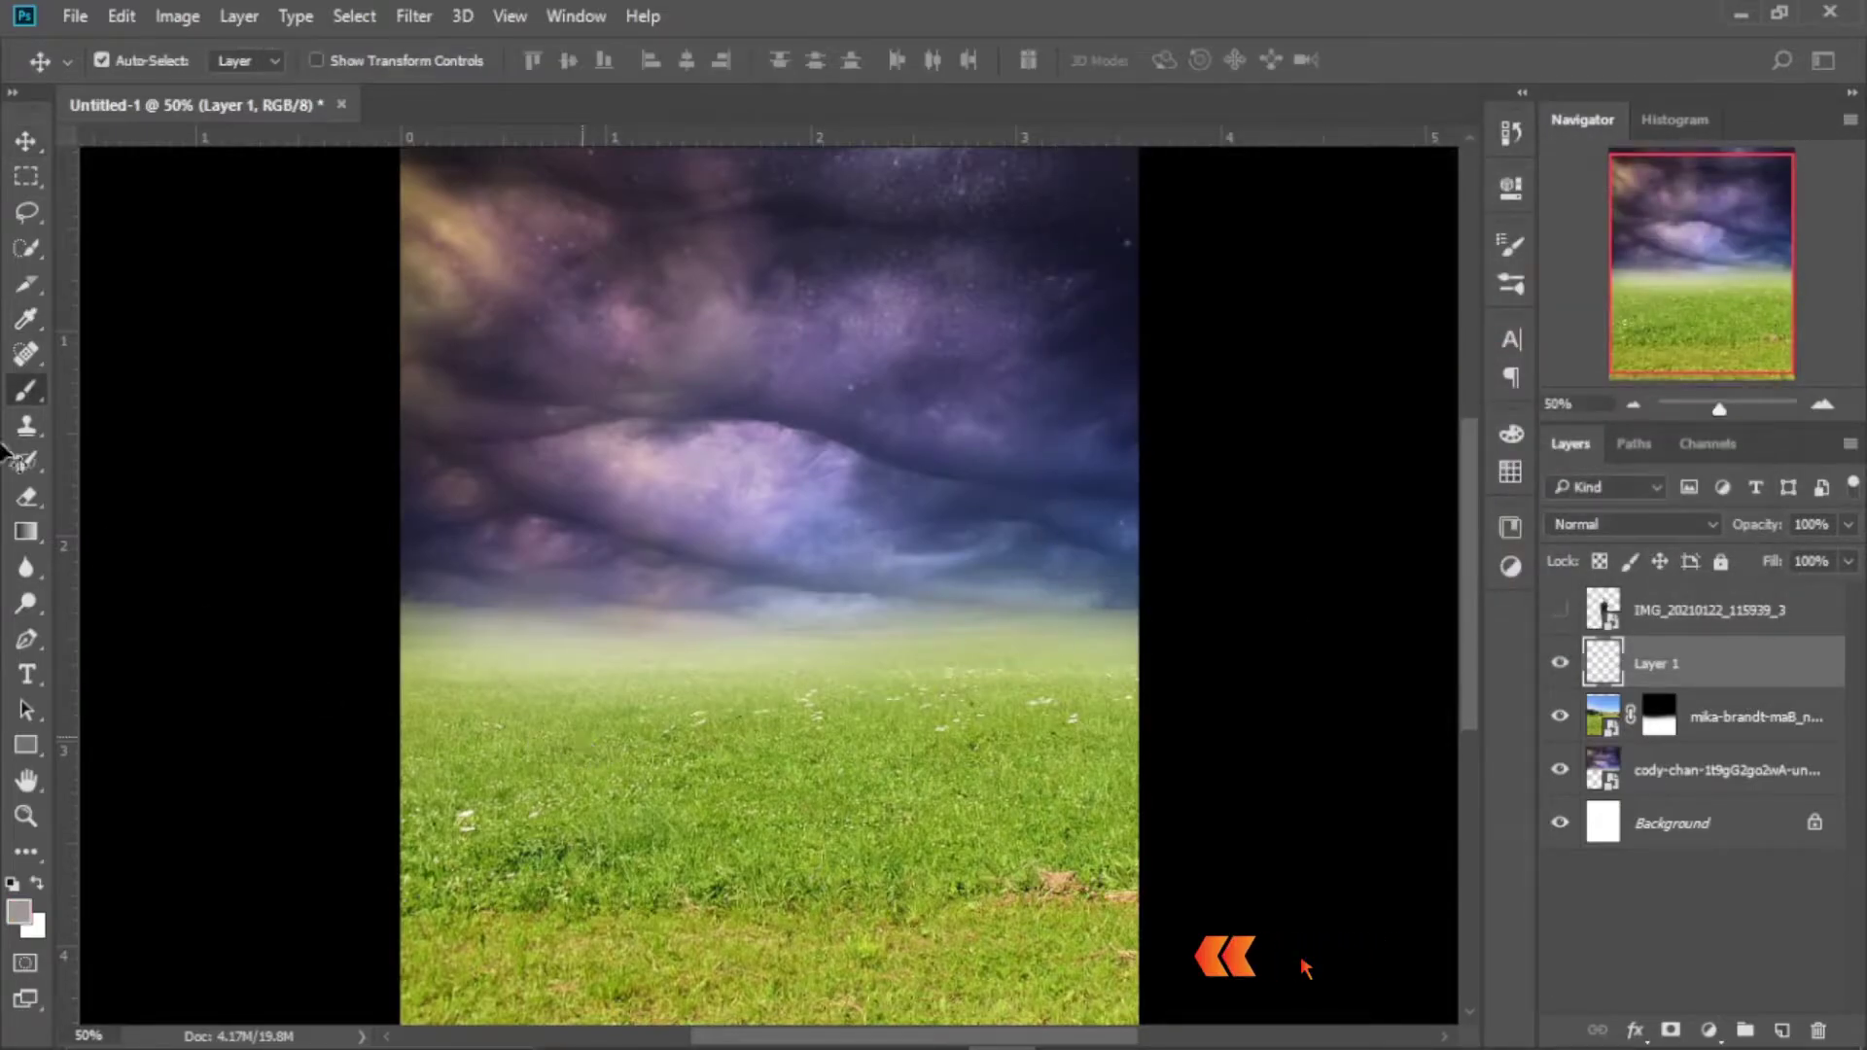
left_click(33, 398)
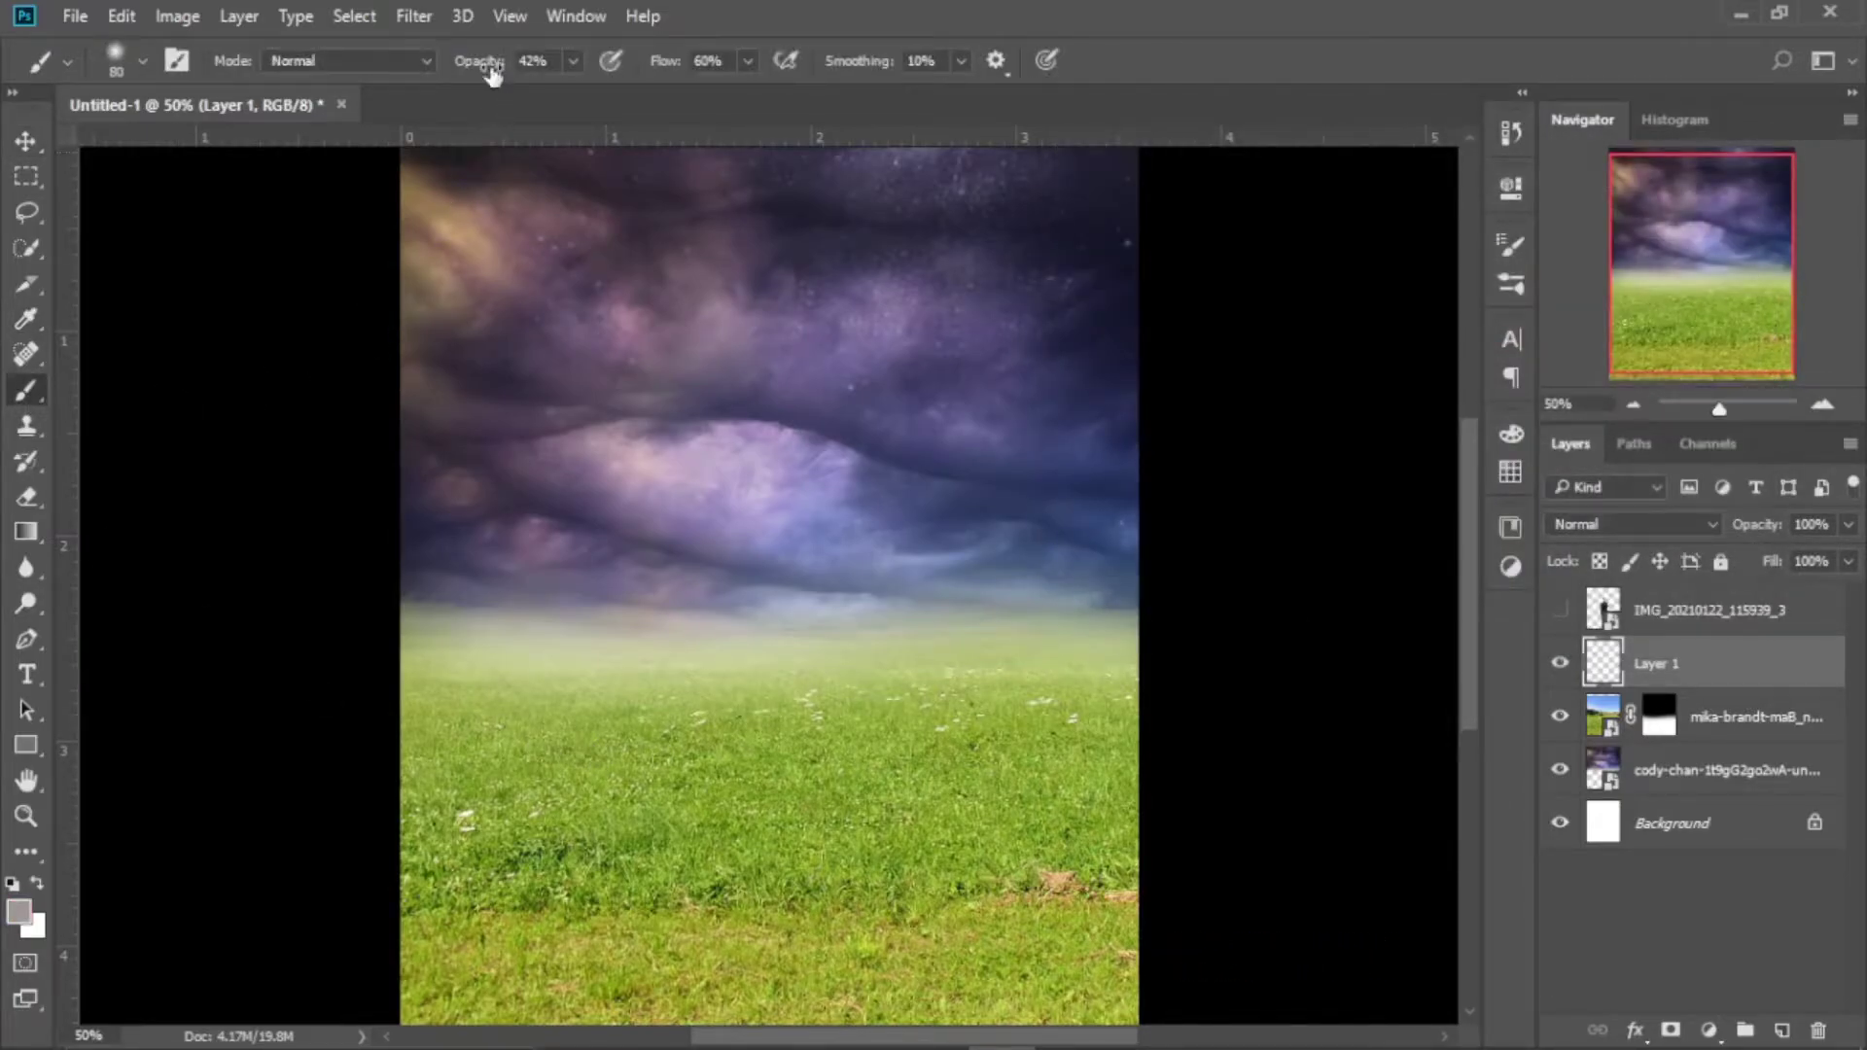
left_click_drag(487, 70, 511, 86)
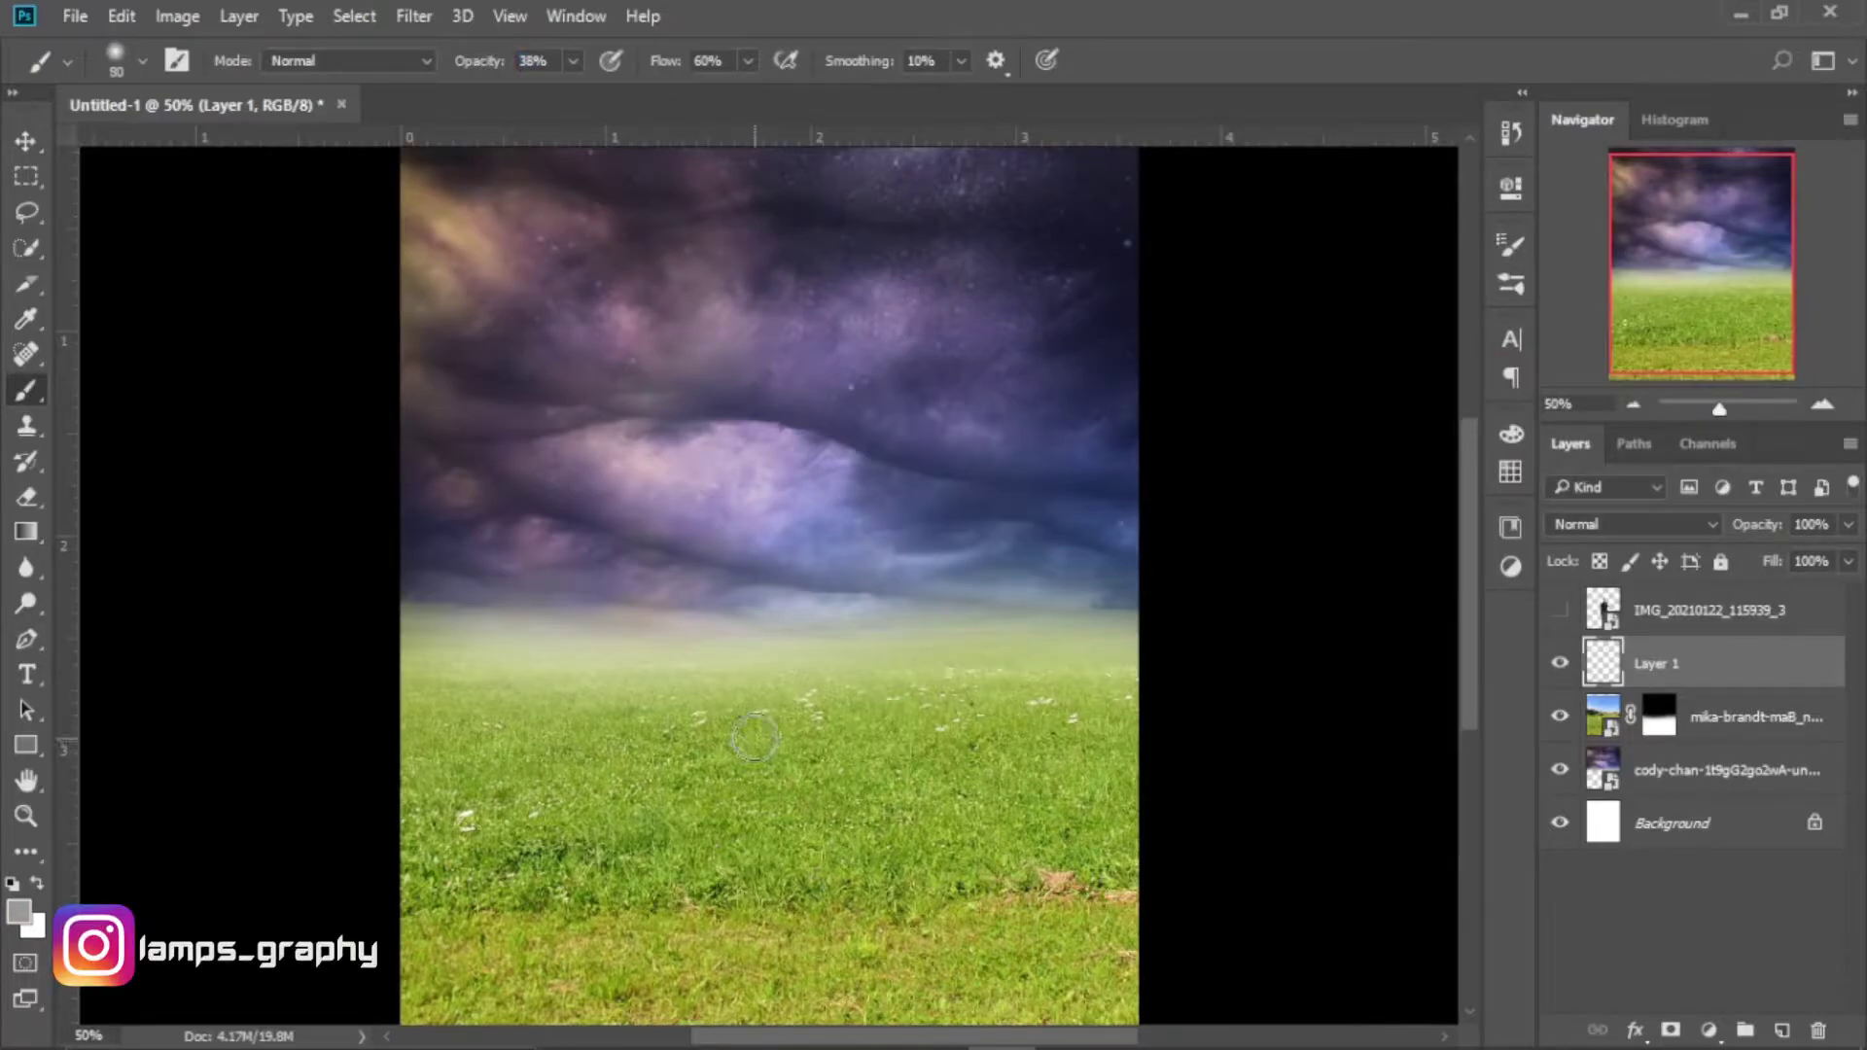
key("bracketright")
key("bracketright")
key("bracketright")
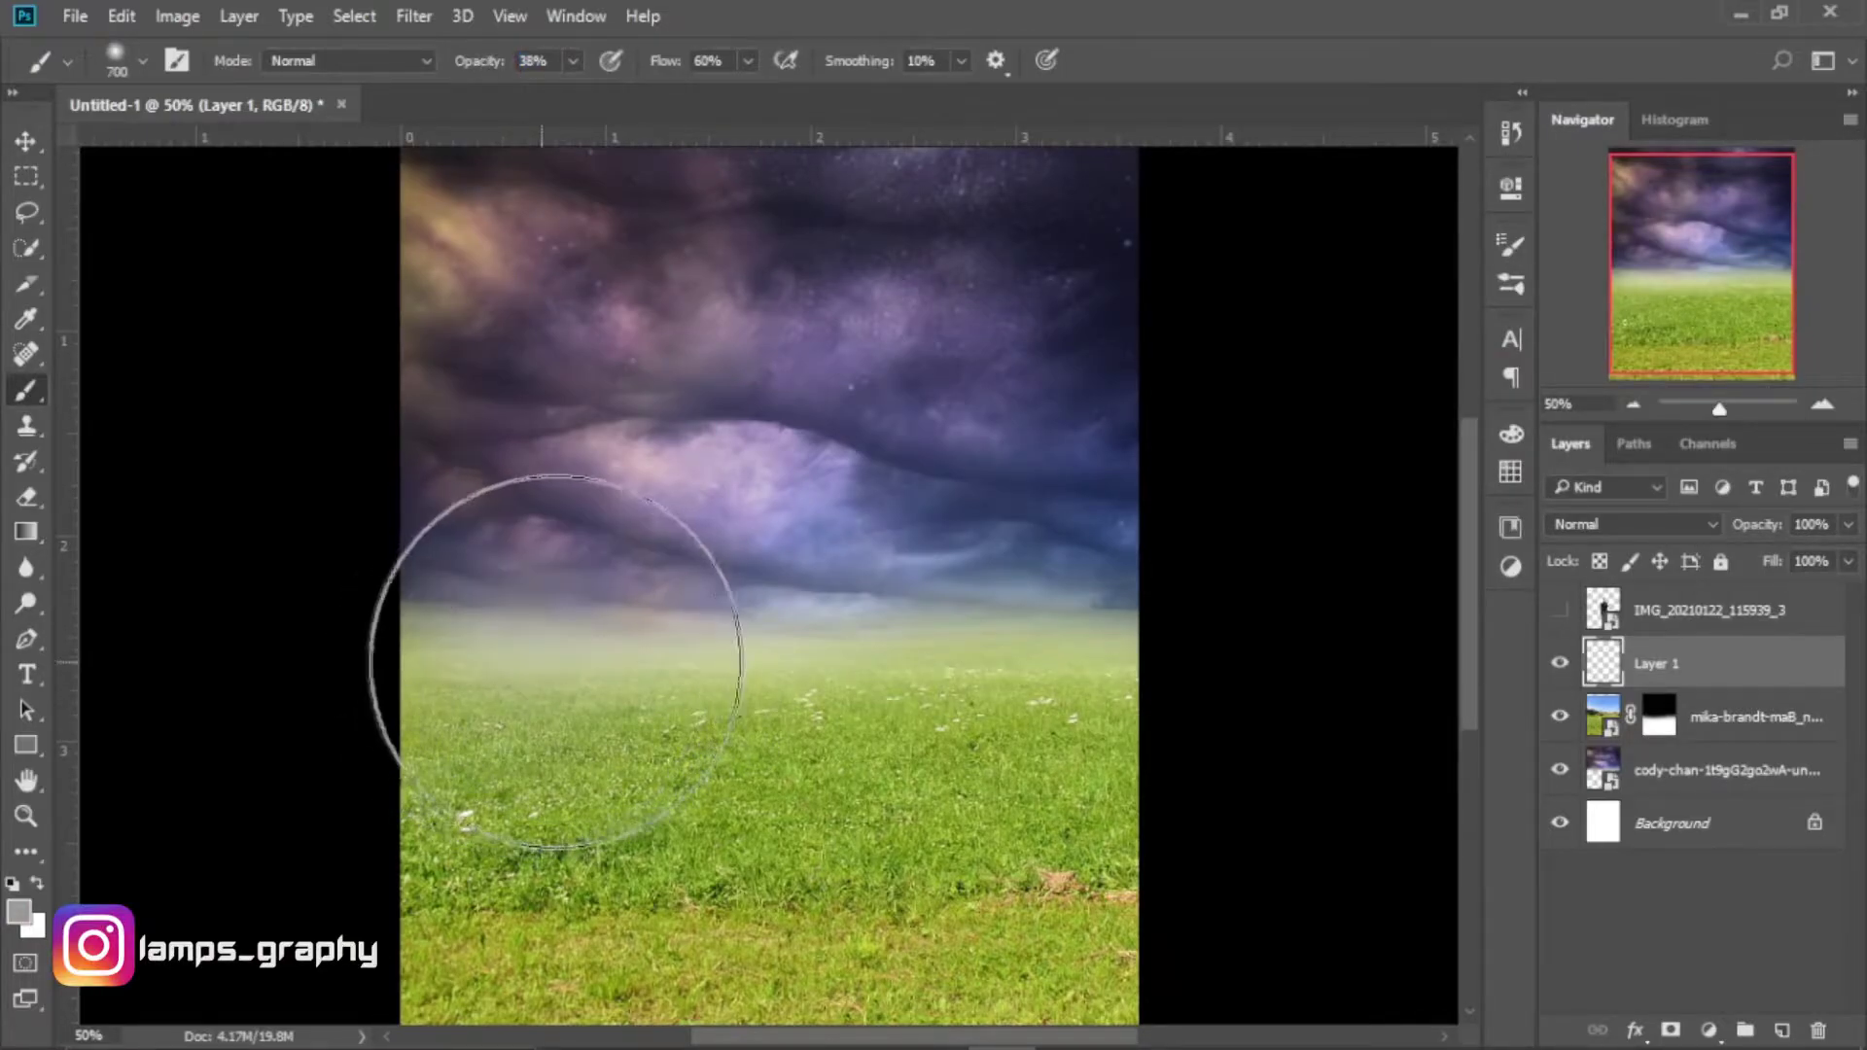
key("bracketleft")
key("bracketleft")
left_click_drag(997, 617, 1102, 629)
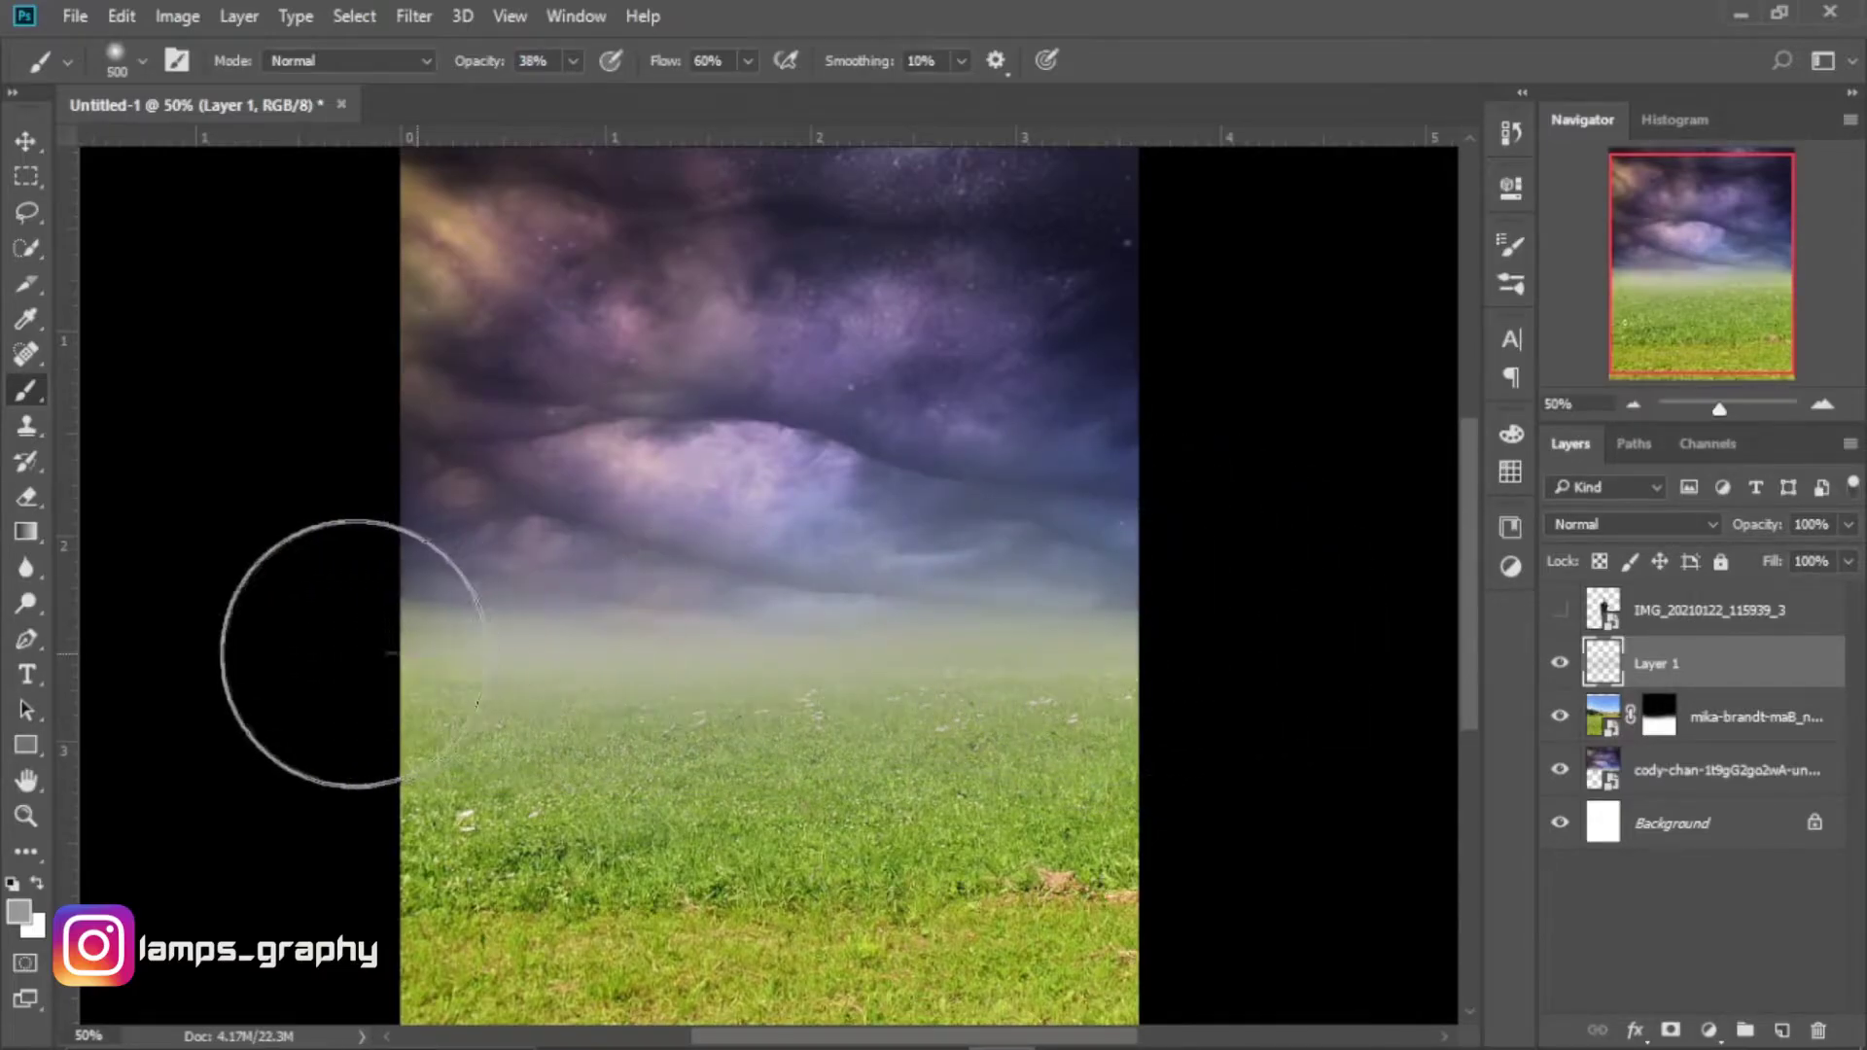
key("bracketright")
left_click_drag(391, 654, 1240, 644)
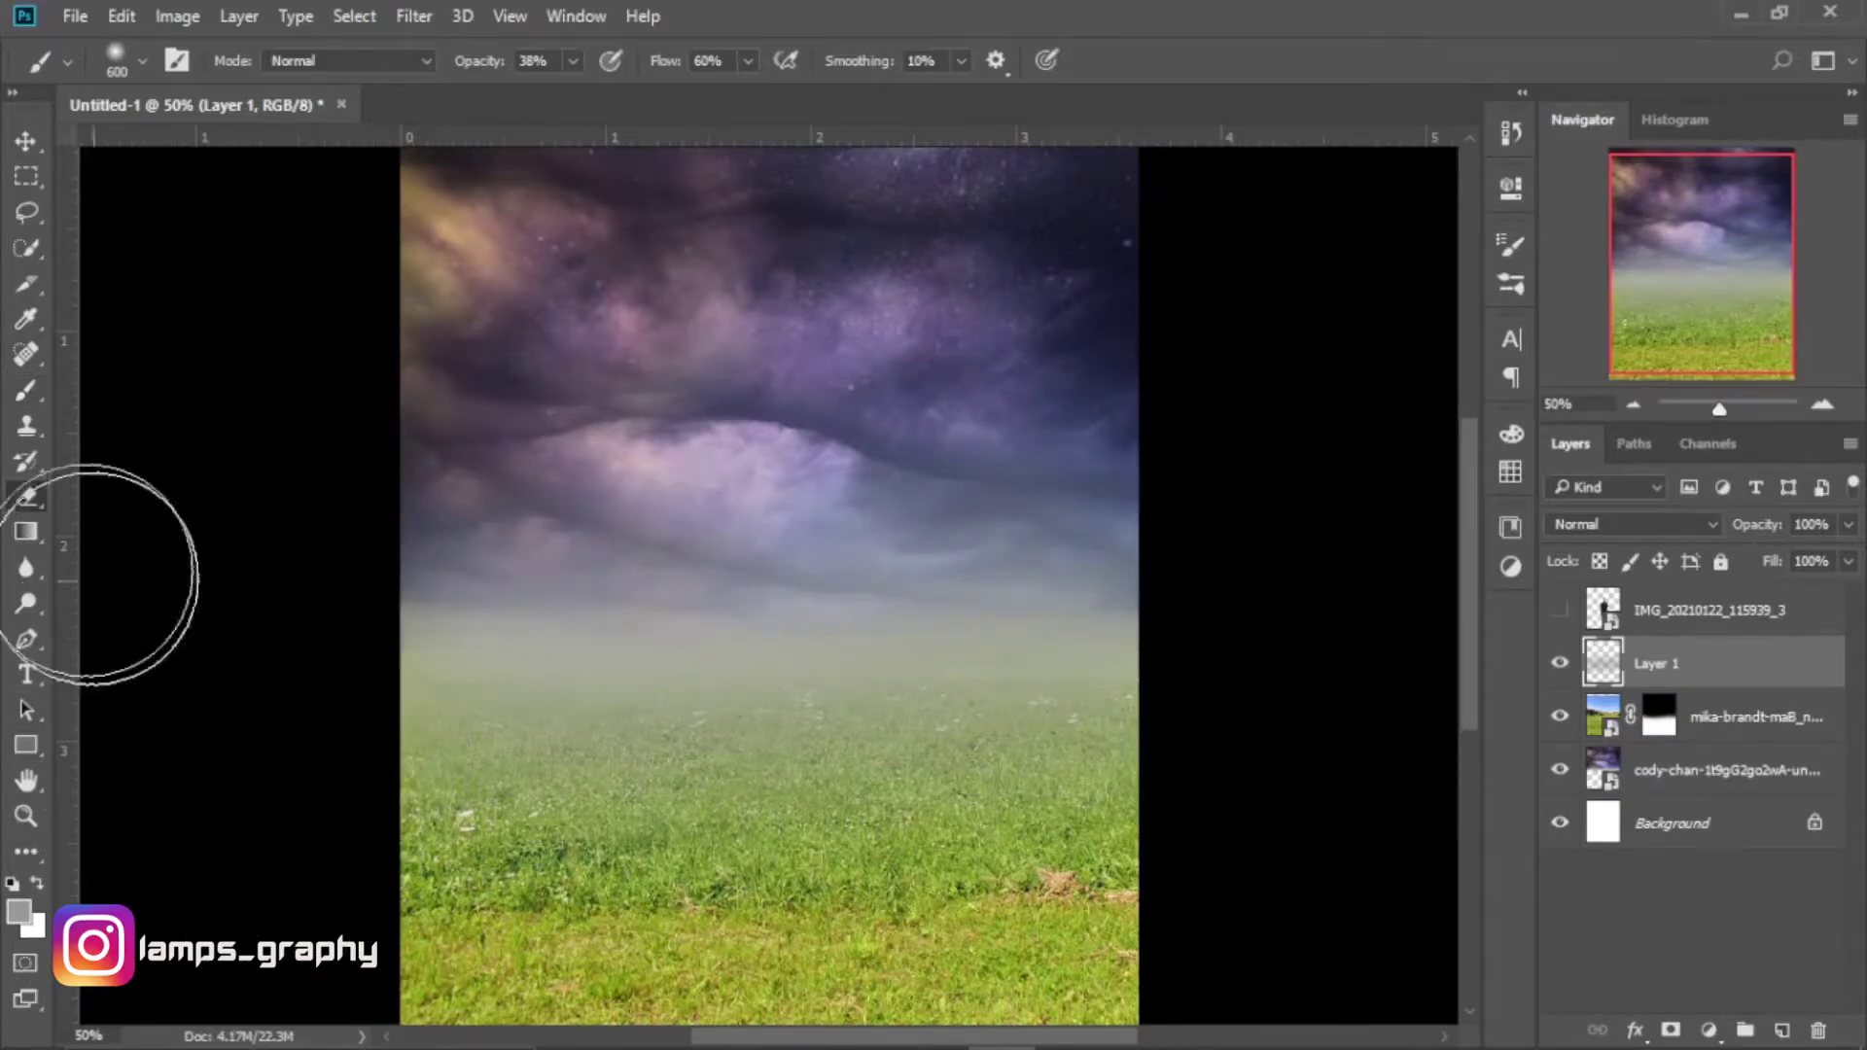
Erase mist from the lower grass at 76% opacity, then hide Layer 1 to compare.
left_click(16, 500)
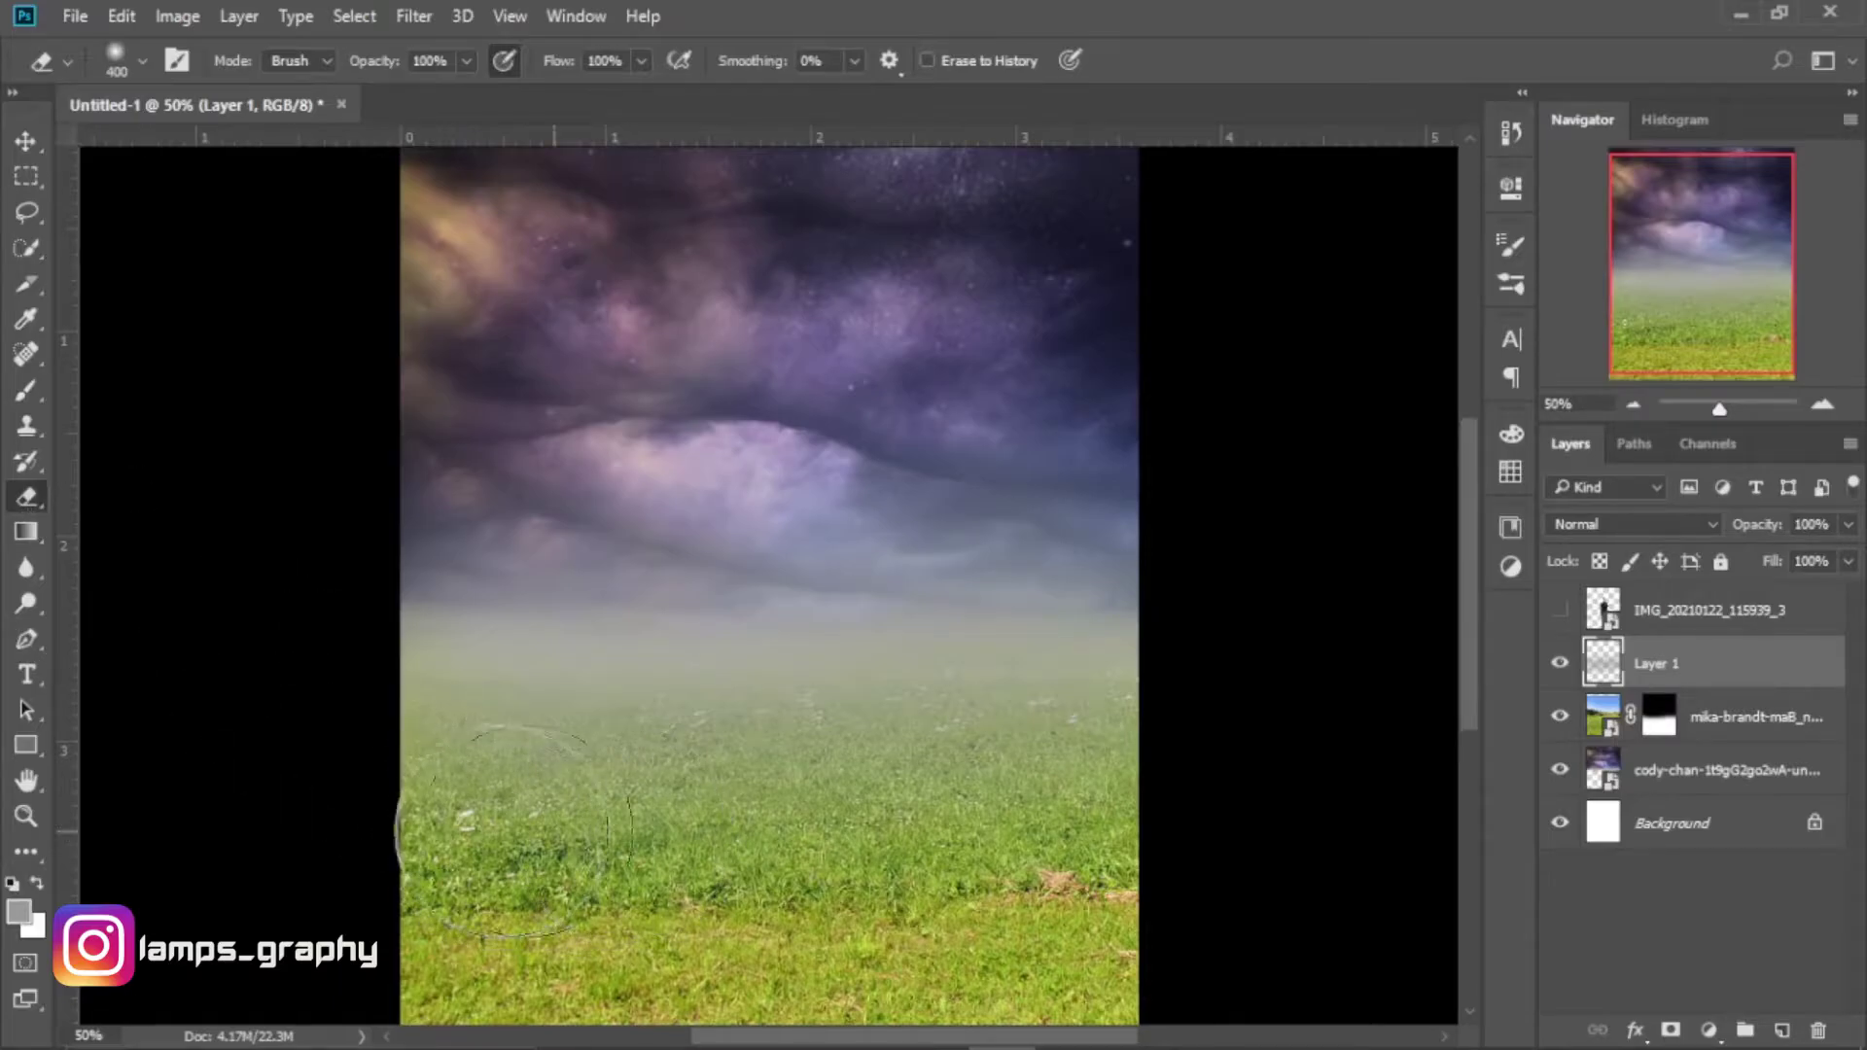
key("bracketright")
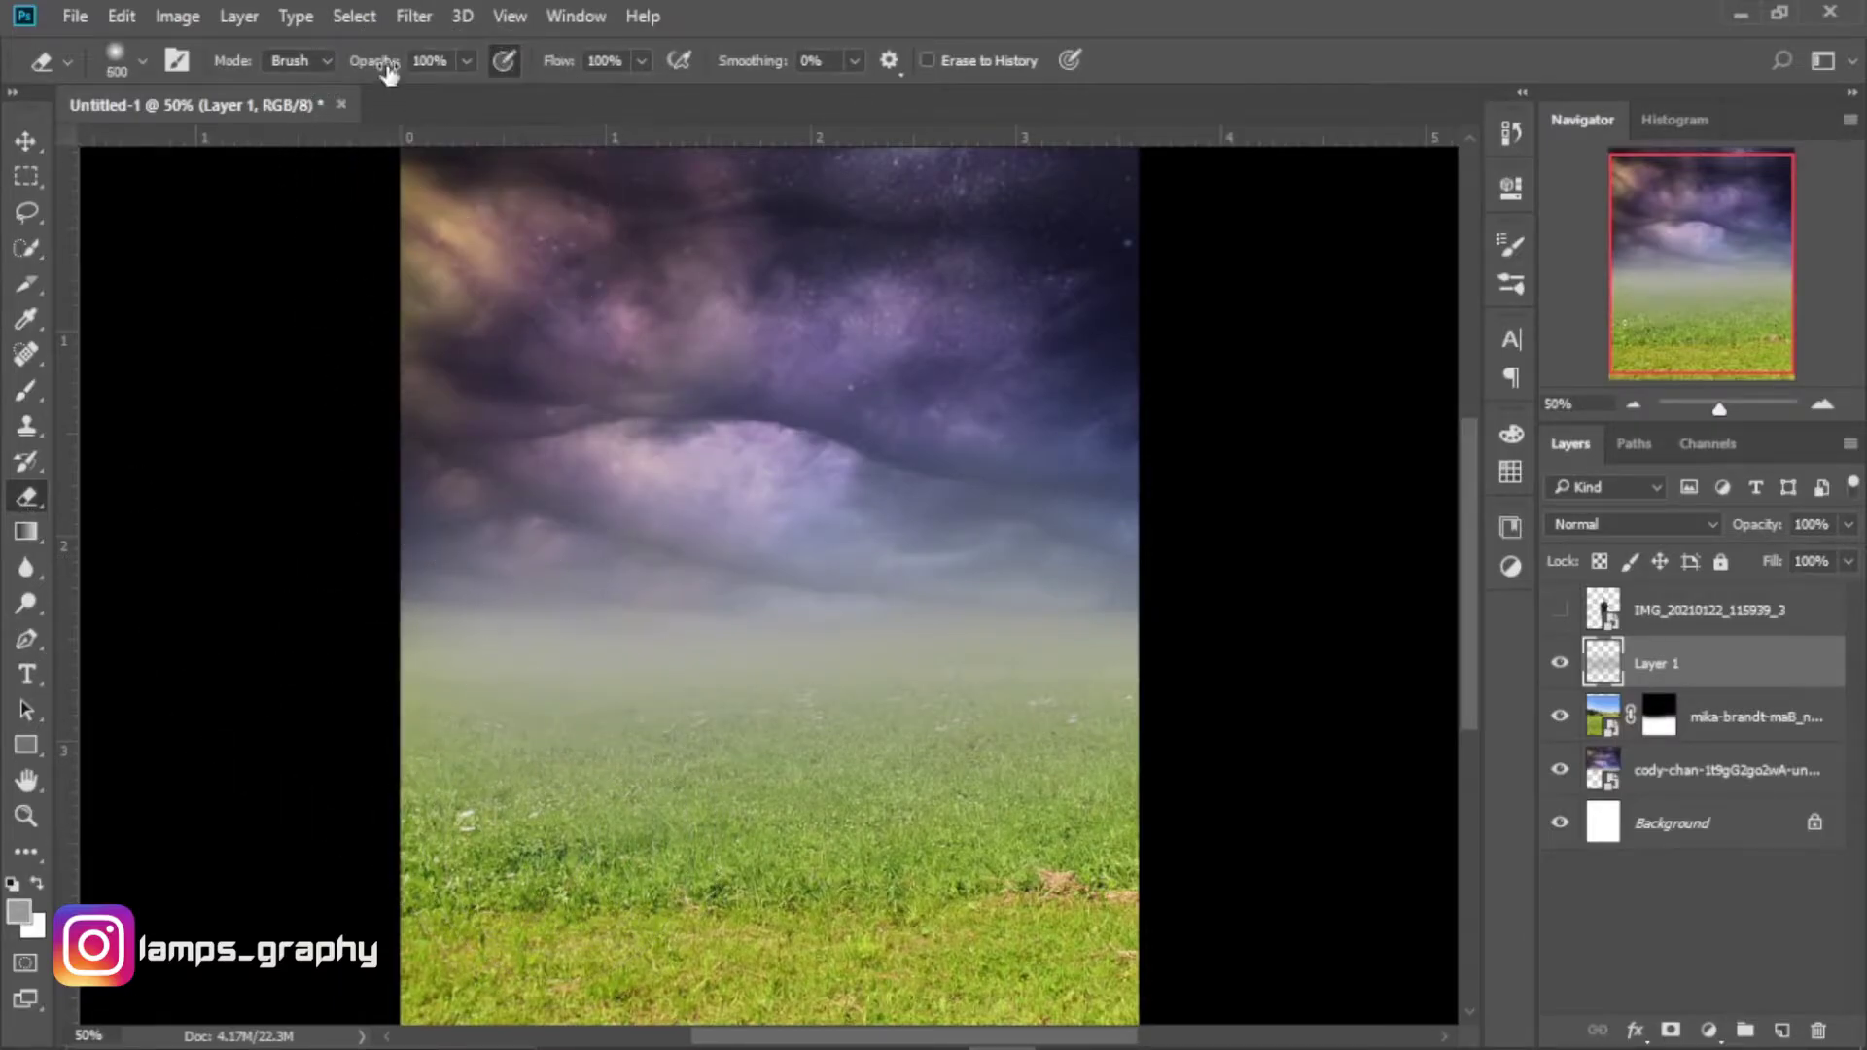
left_click_drag(387, 73, 358, 74)
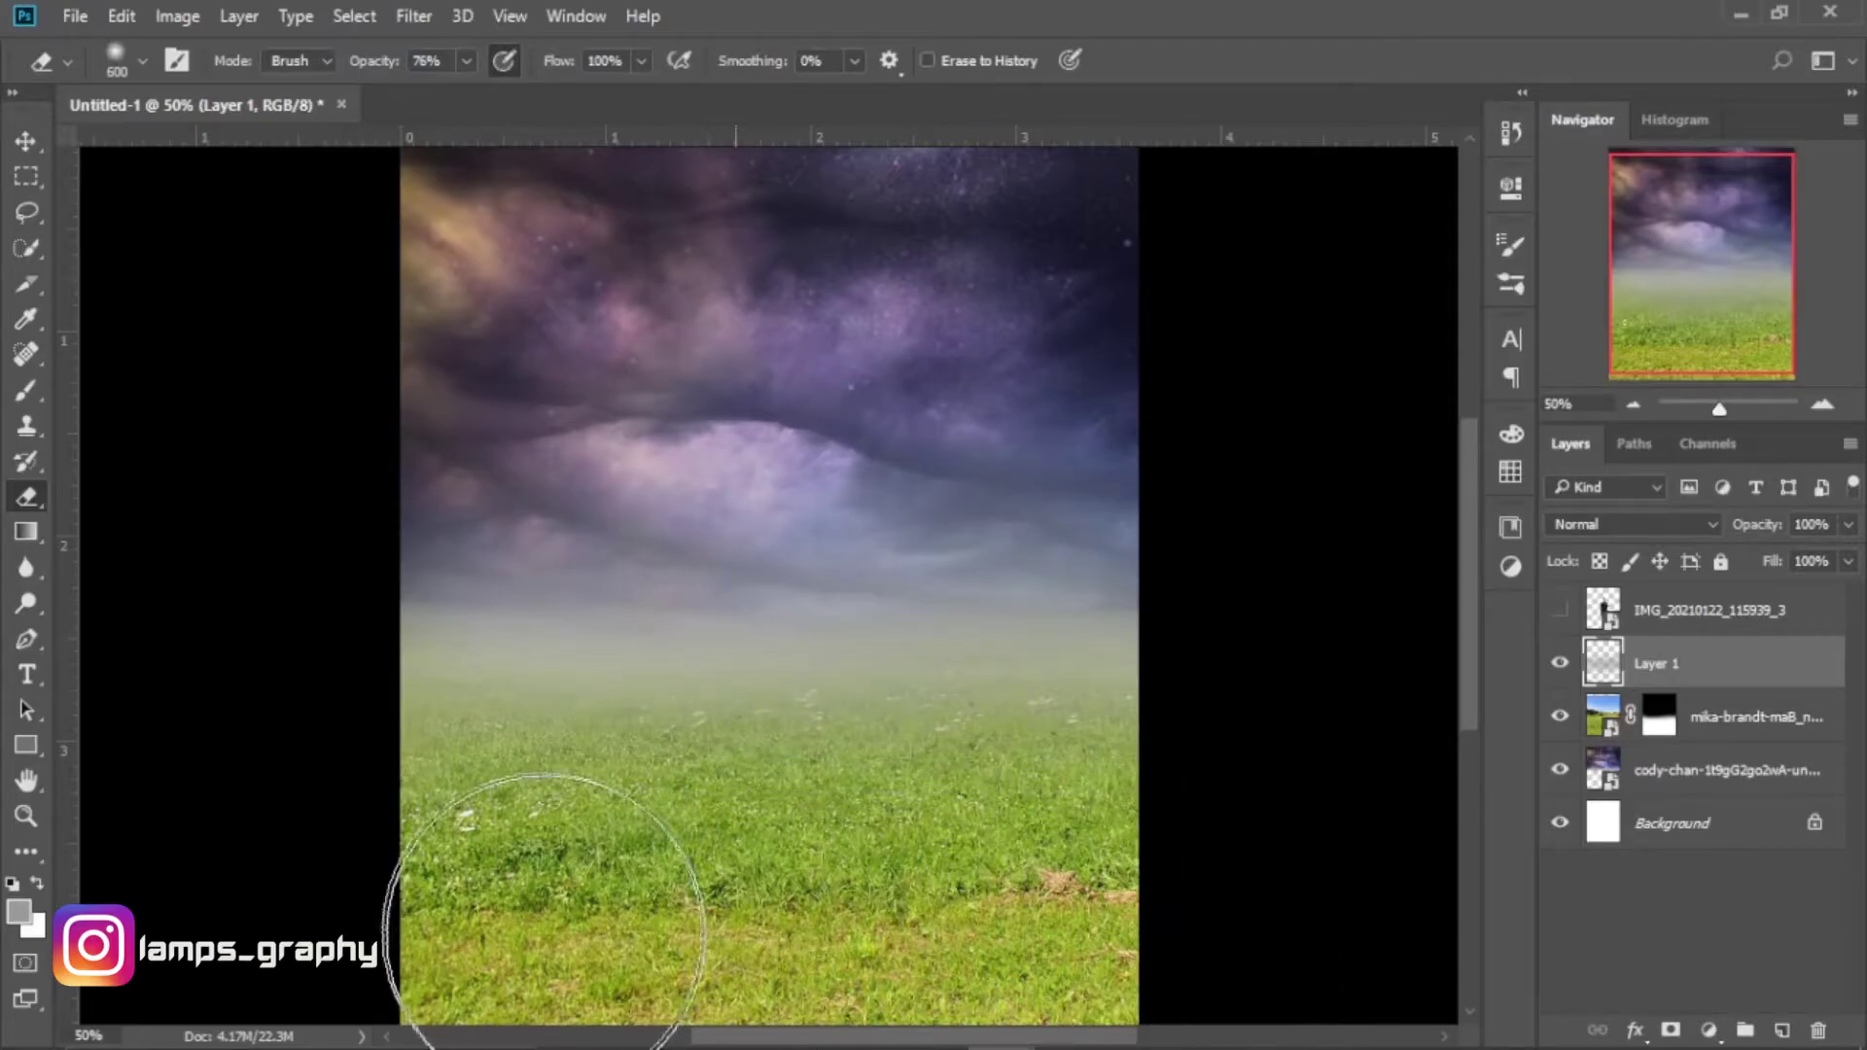
left_click(1559, 664)
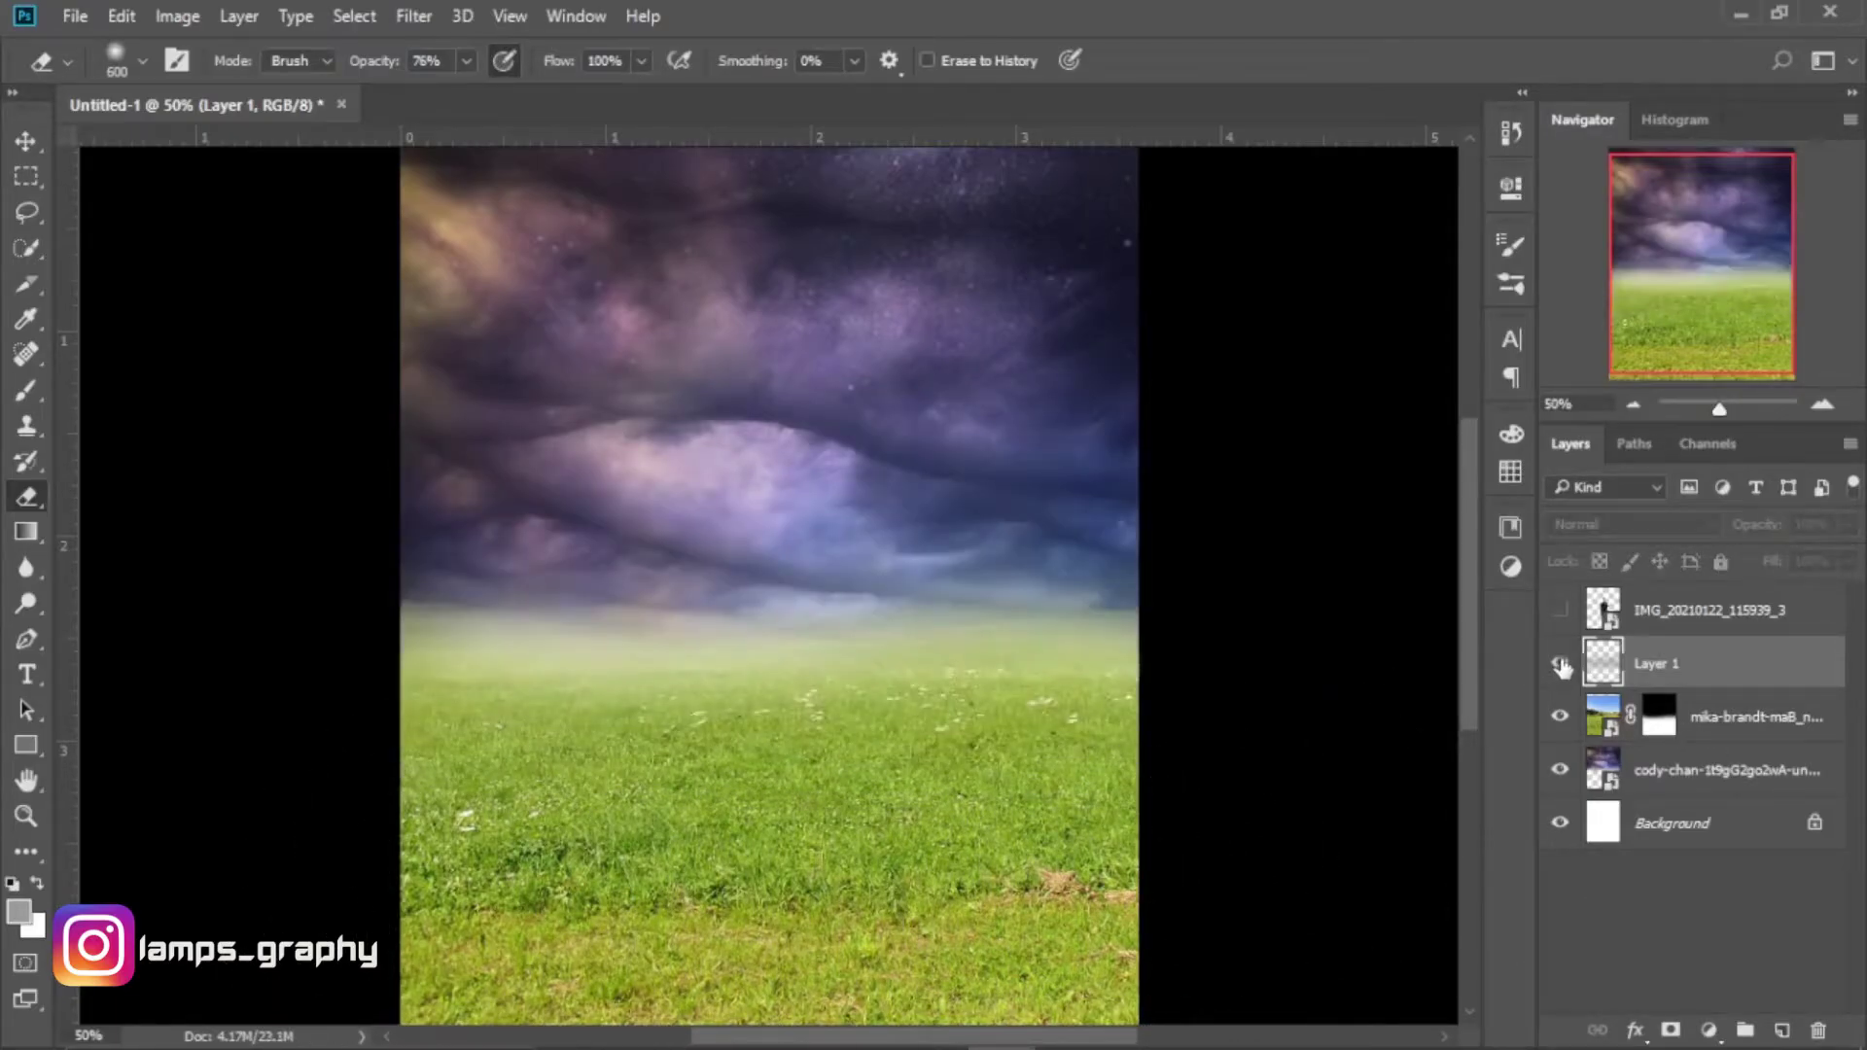
Toggle the mist layer off and on to compare, leaving it visible.
left_click(1560, 663)
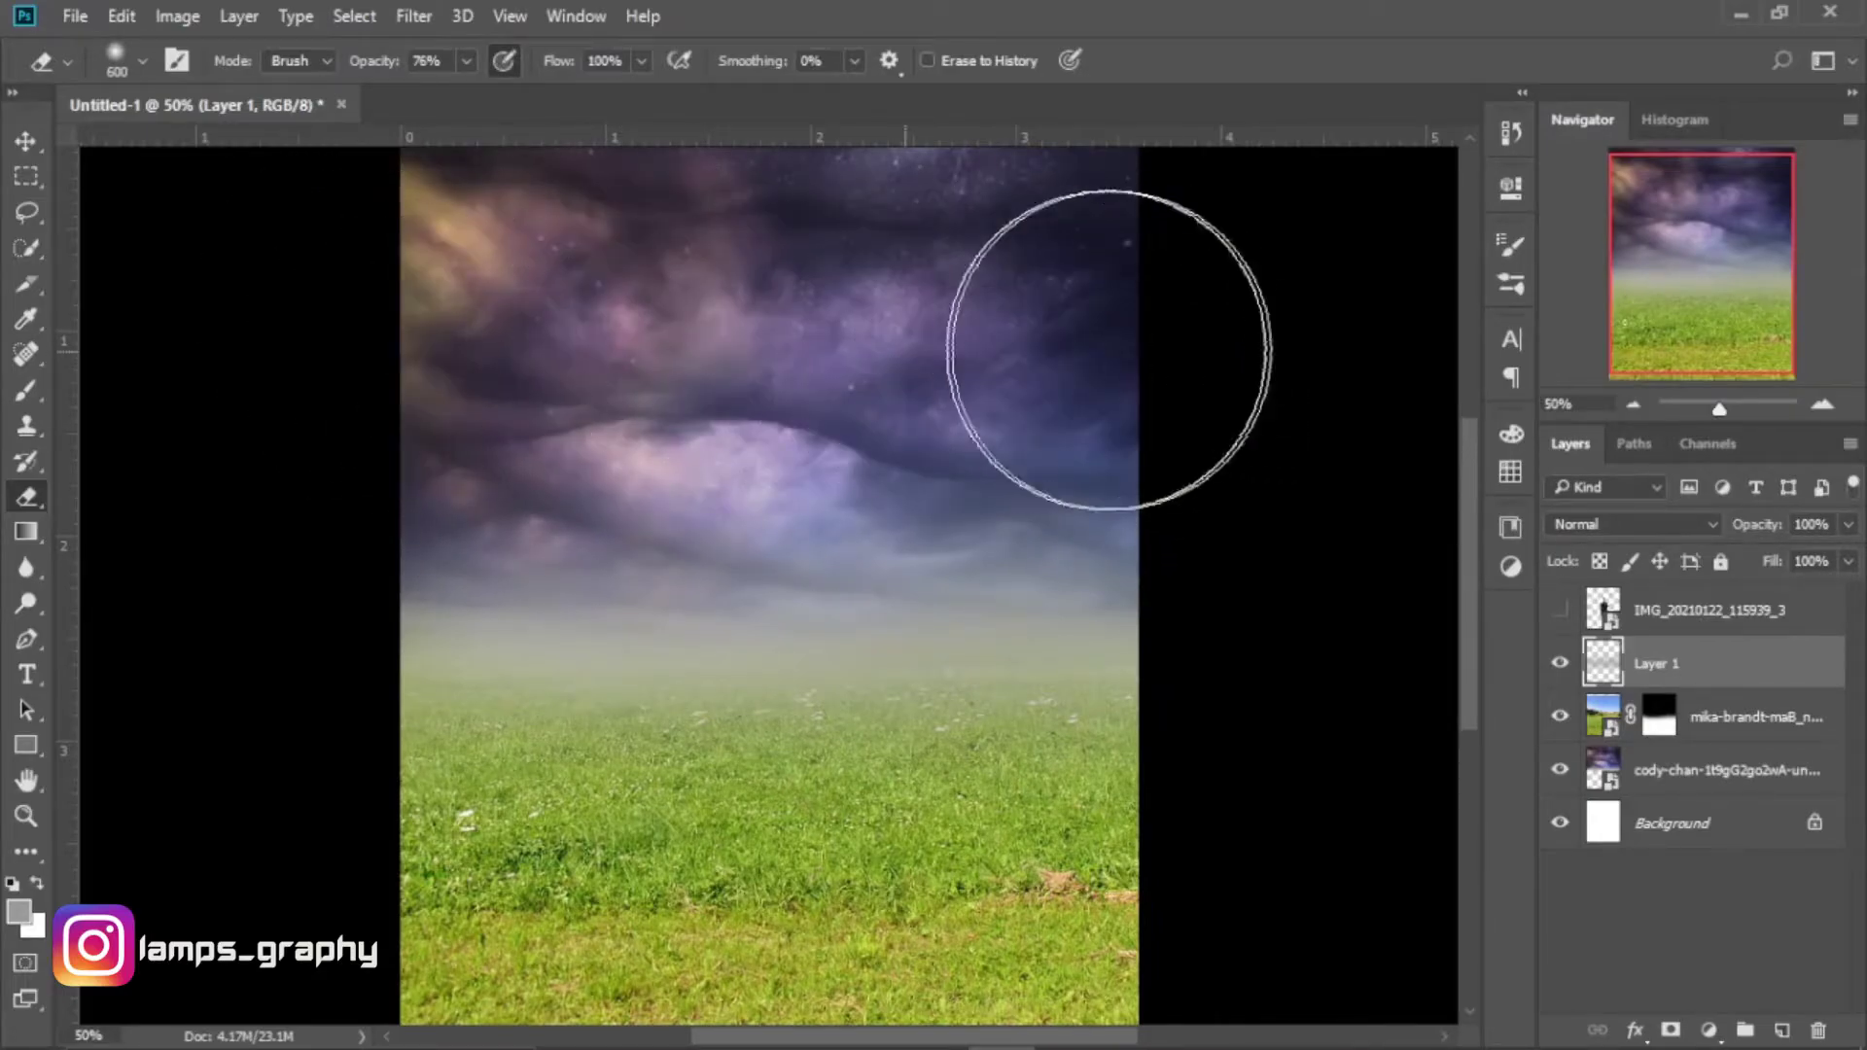
left_click(1562, 667)
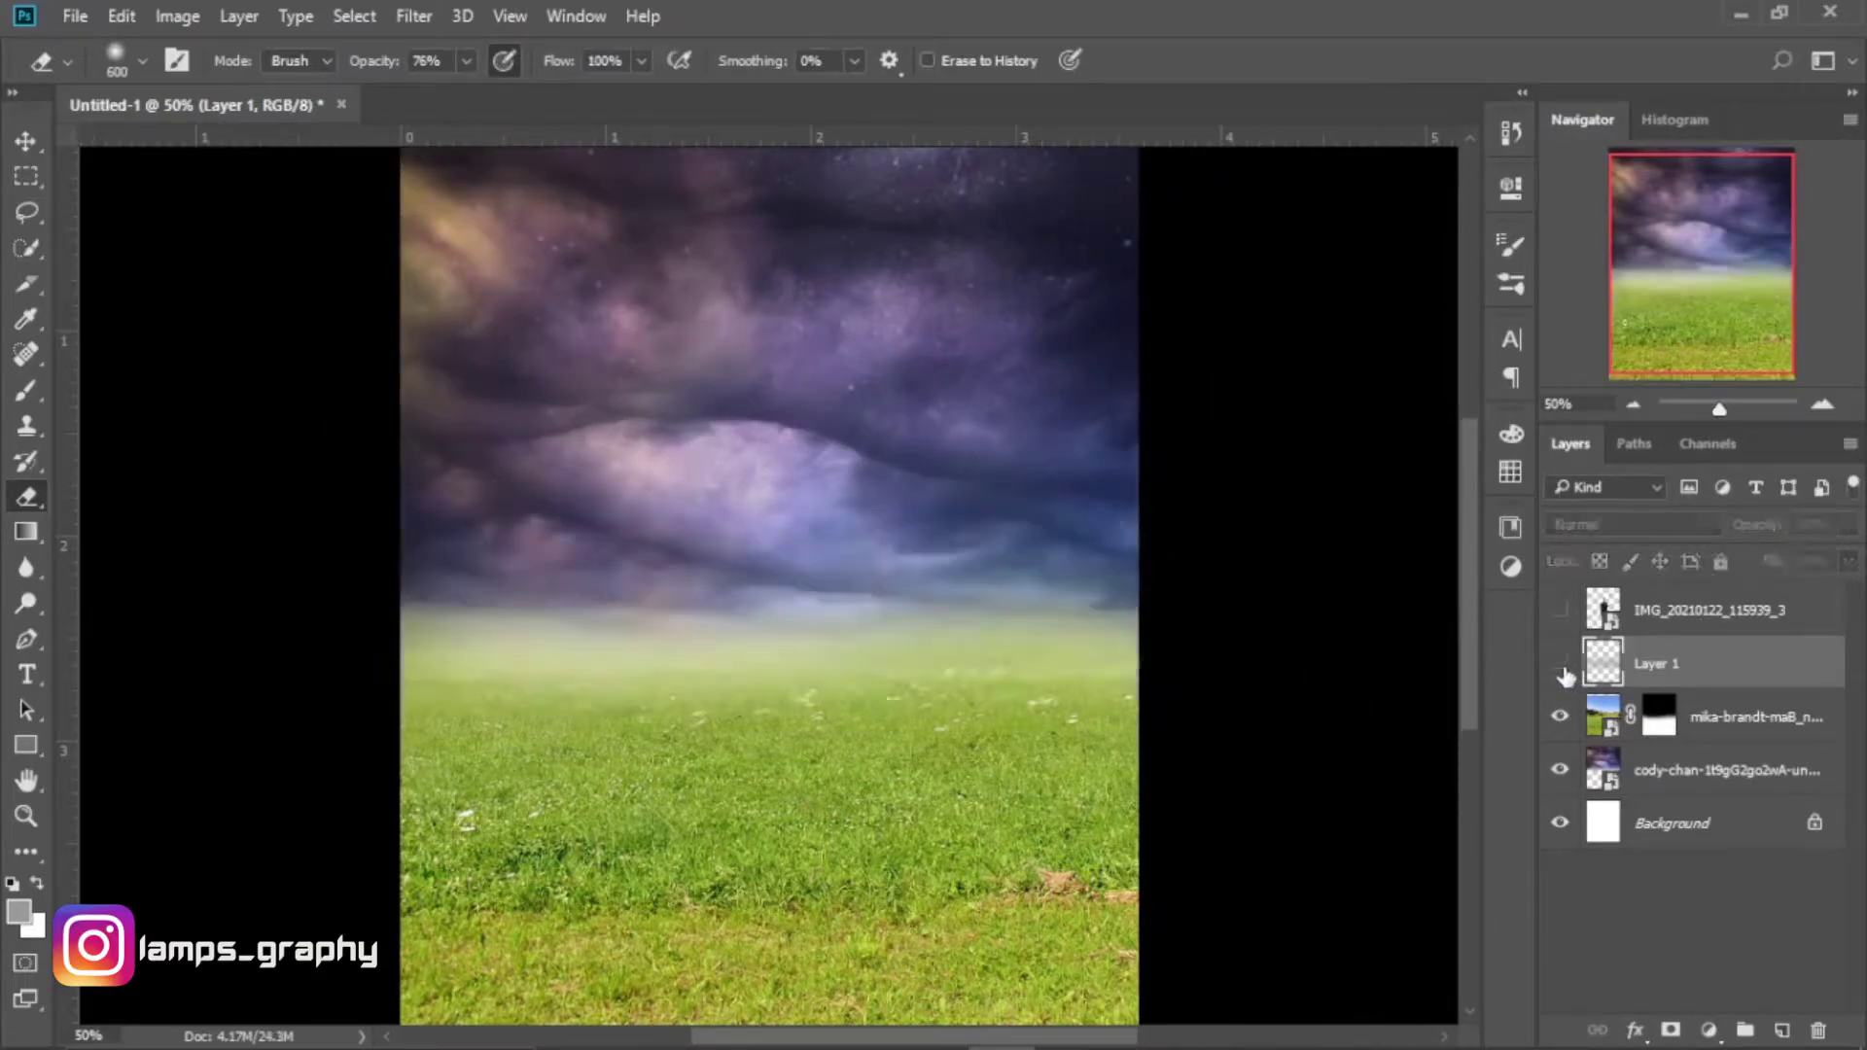
left_click(1561, 665)
key("ctrl+minus")
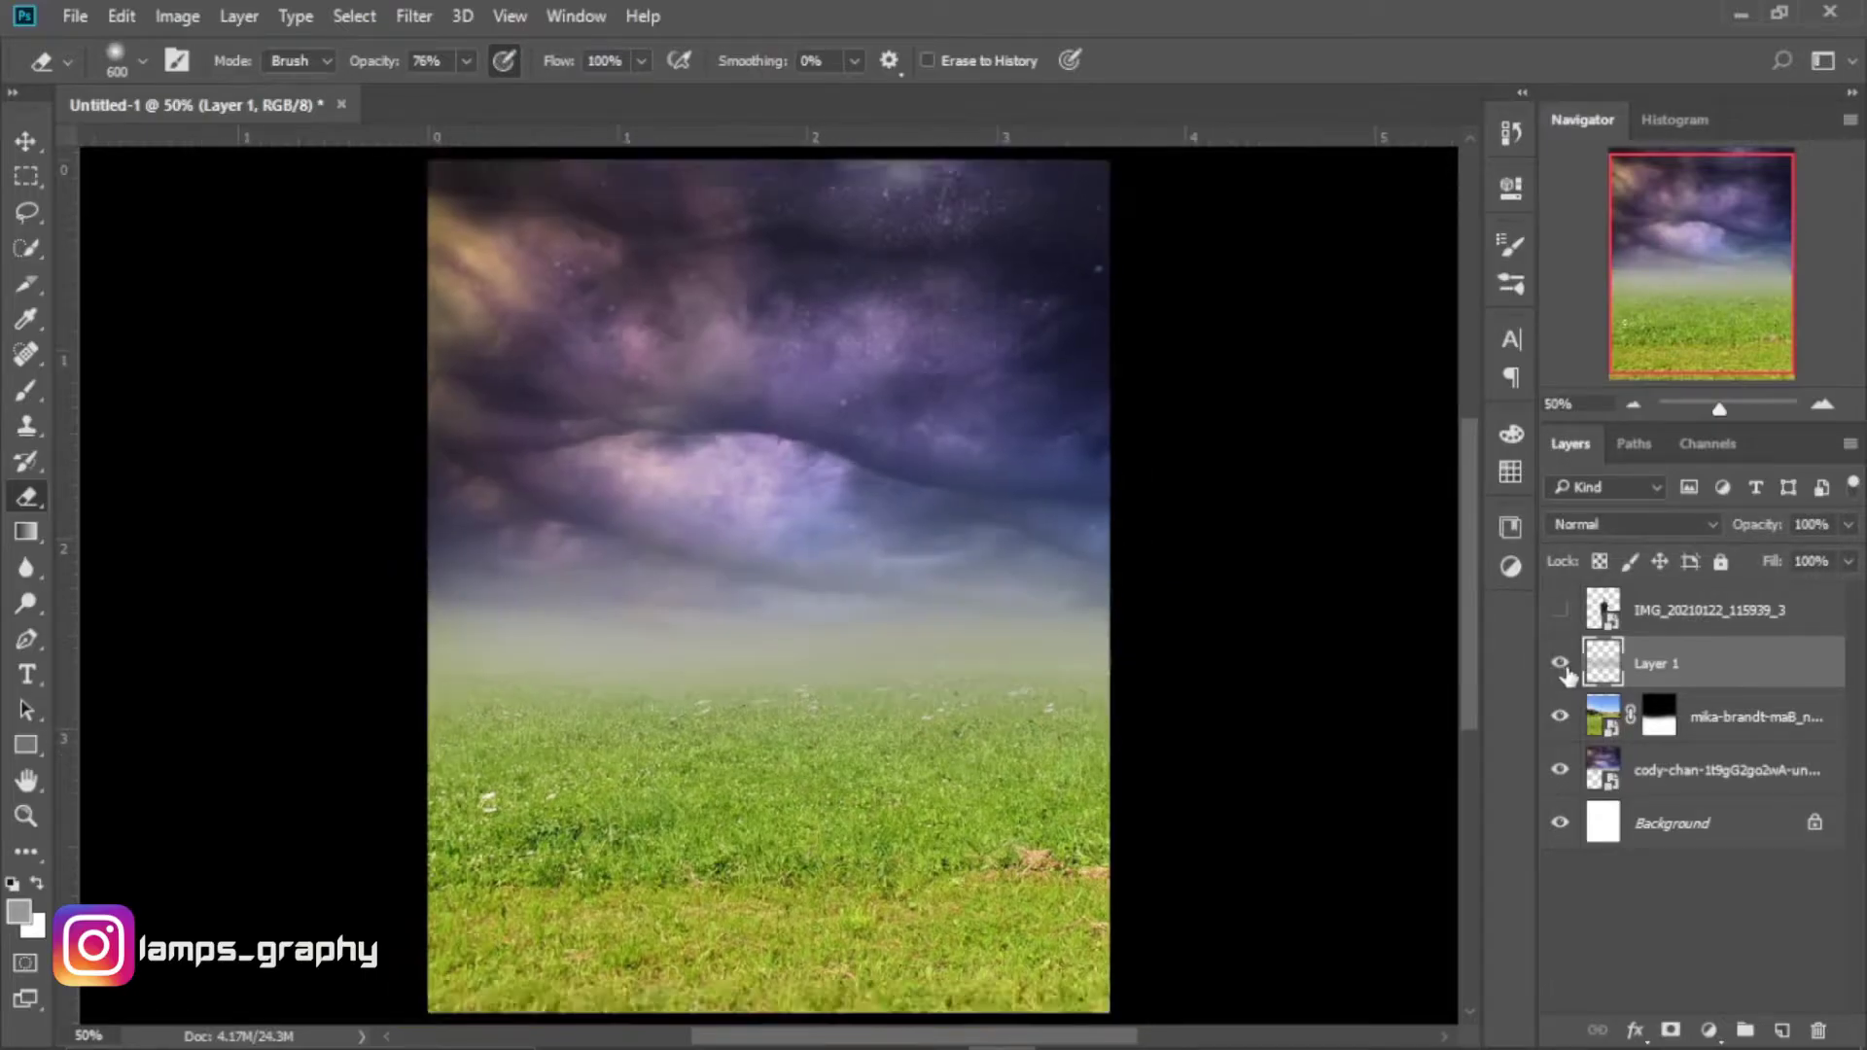
key("ctrl+plus")
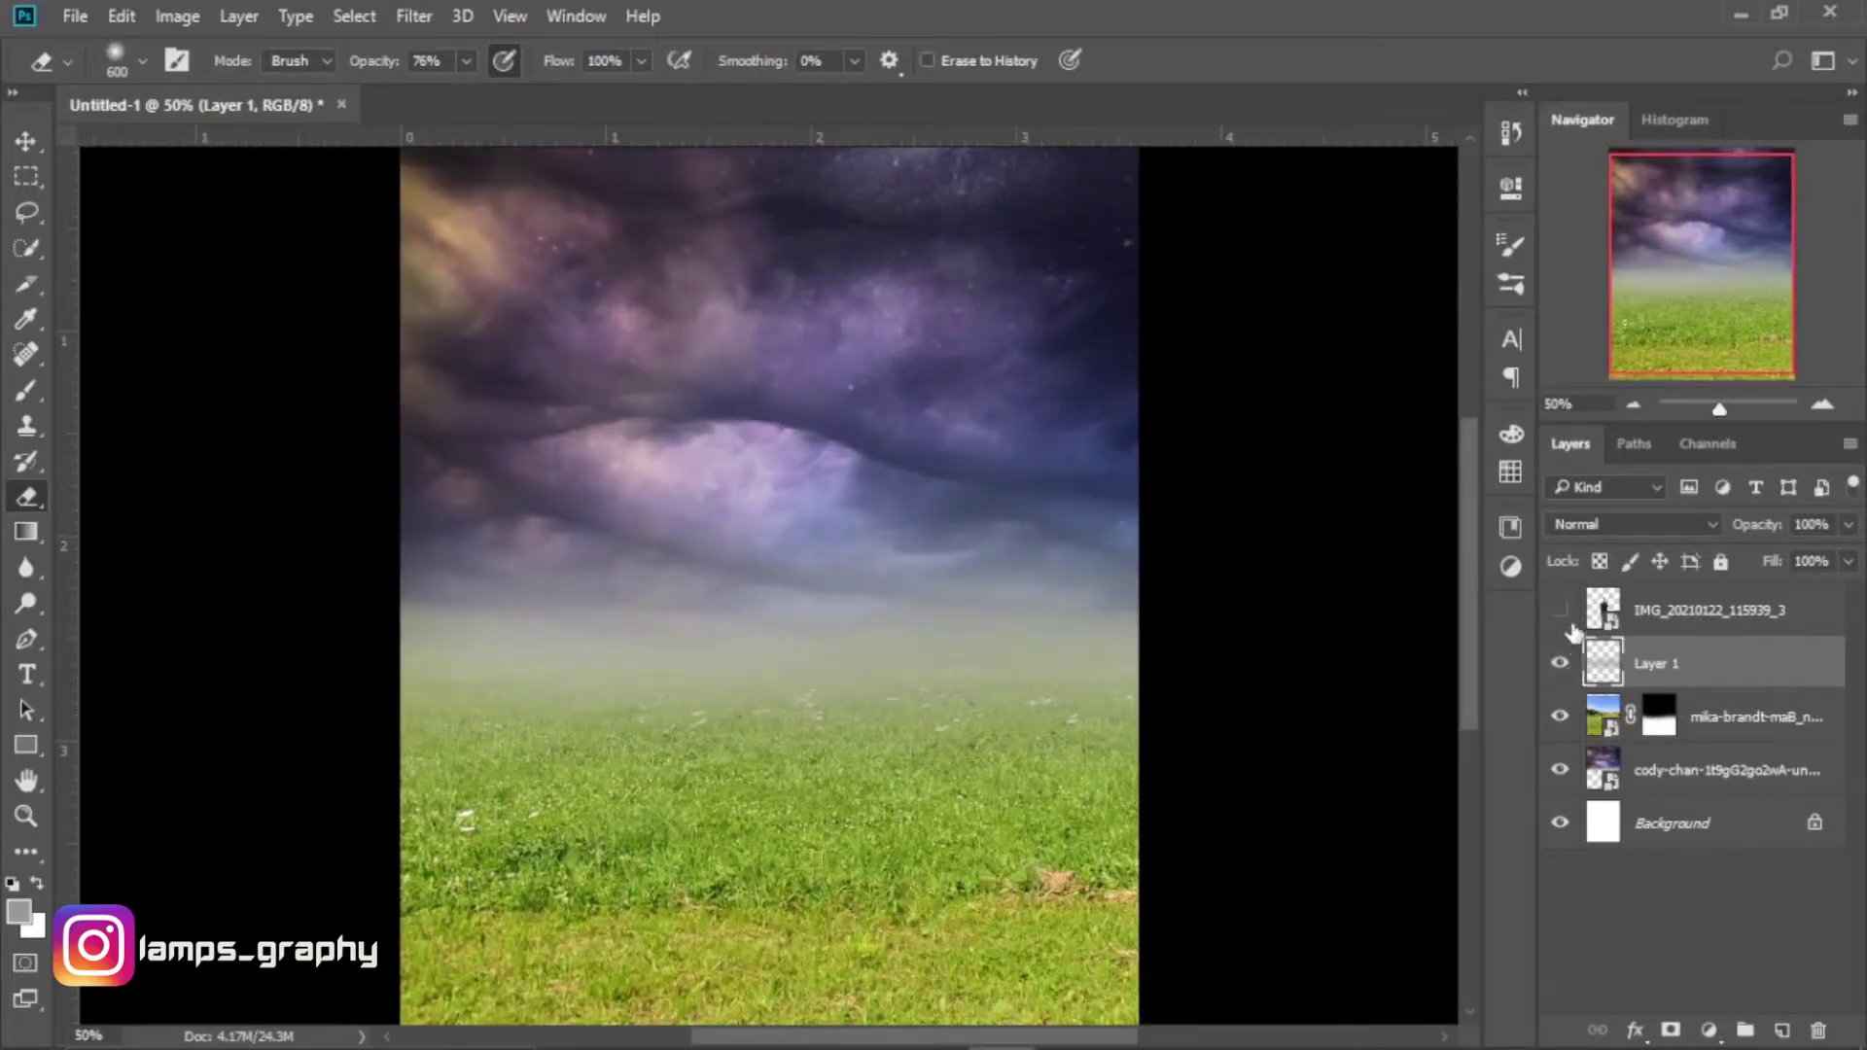
Show the masked man again and shift him slightly to the left.
left_click(1562, 611)
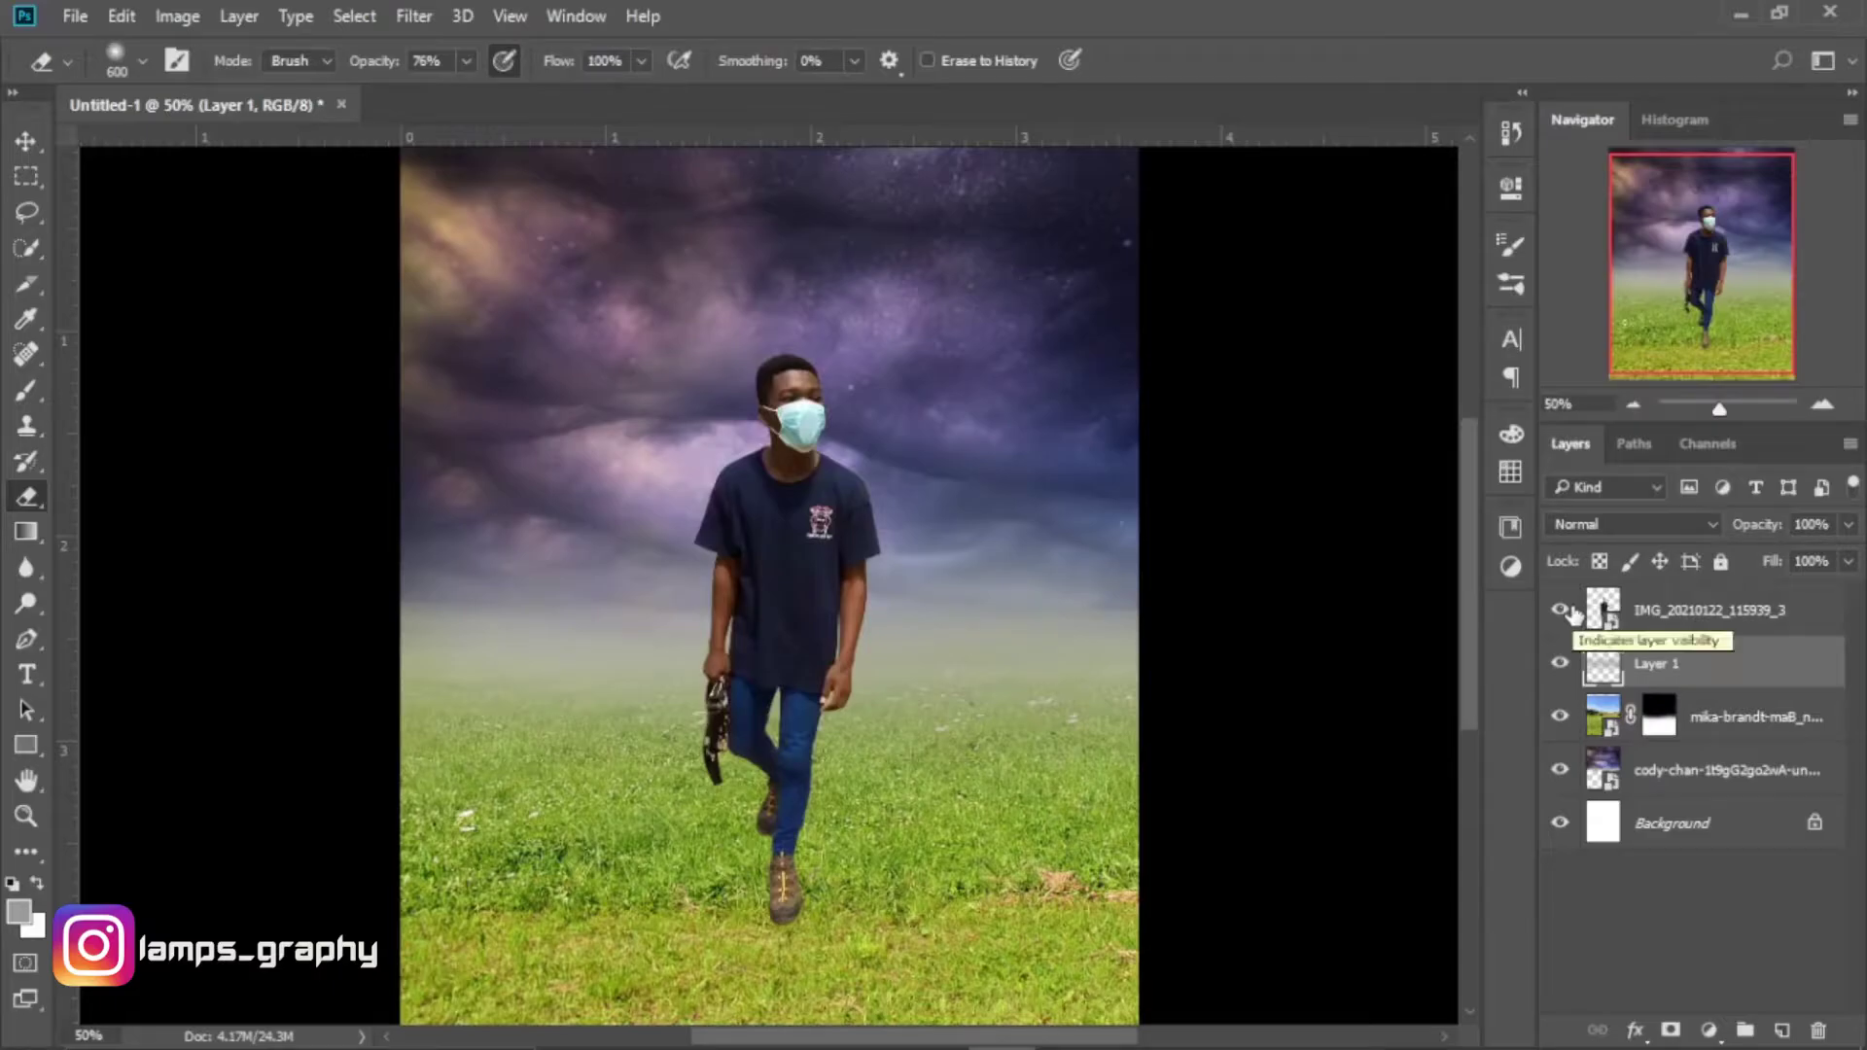
key("v")
left_click(789, 605)
mouse_move(790, 605)
left_mouse_down()
mouse_move(773, 623)
mouse_move(790, 624)
left_mouse_up()
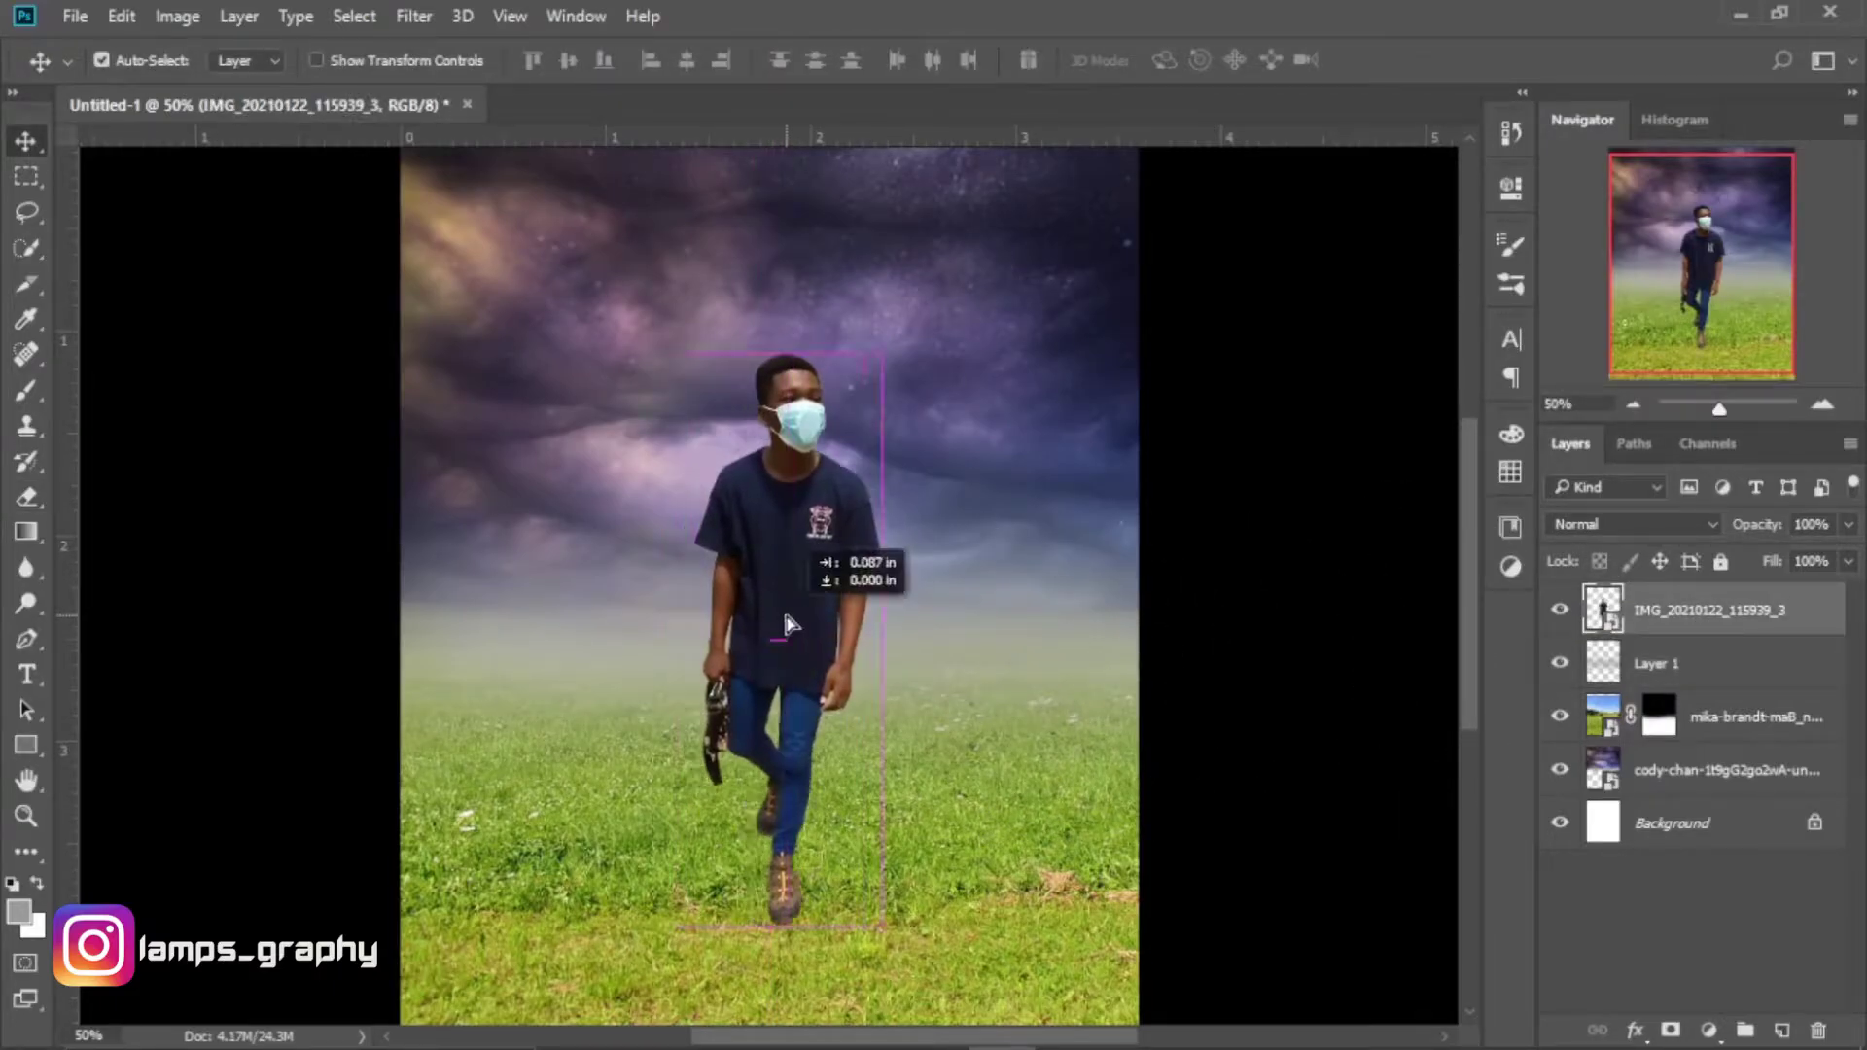
left_click(1735, 724)
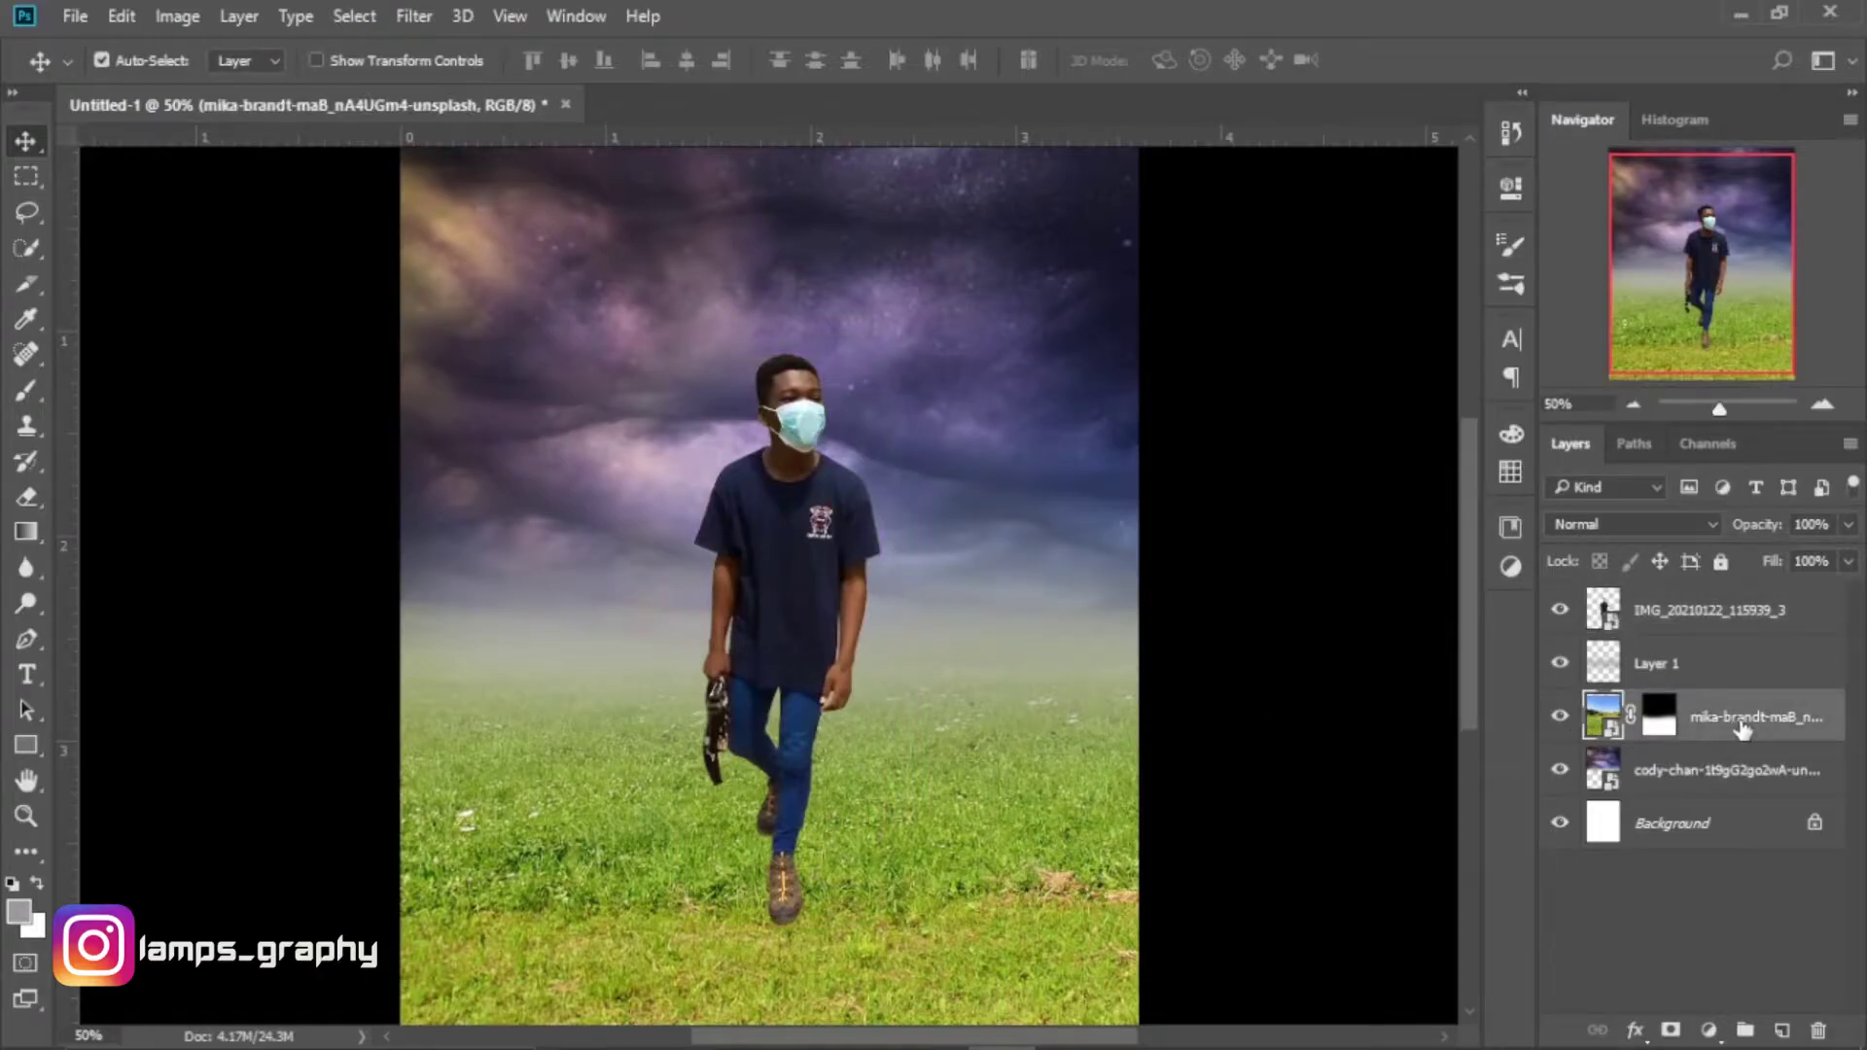
Add a Color Balance clipped to the grass with midtones -30 cyan, -15 magenta, +36 blue.
left_click(1715, 1033)
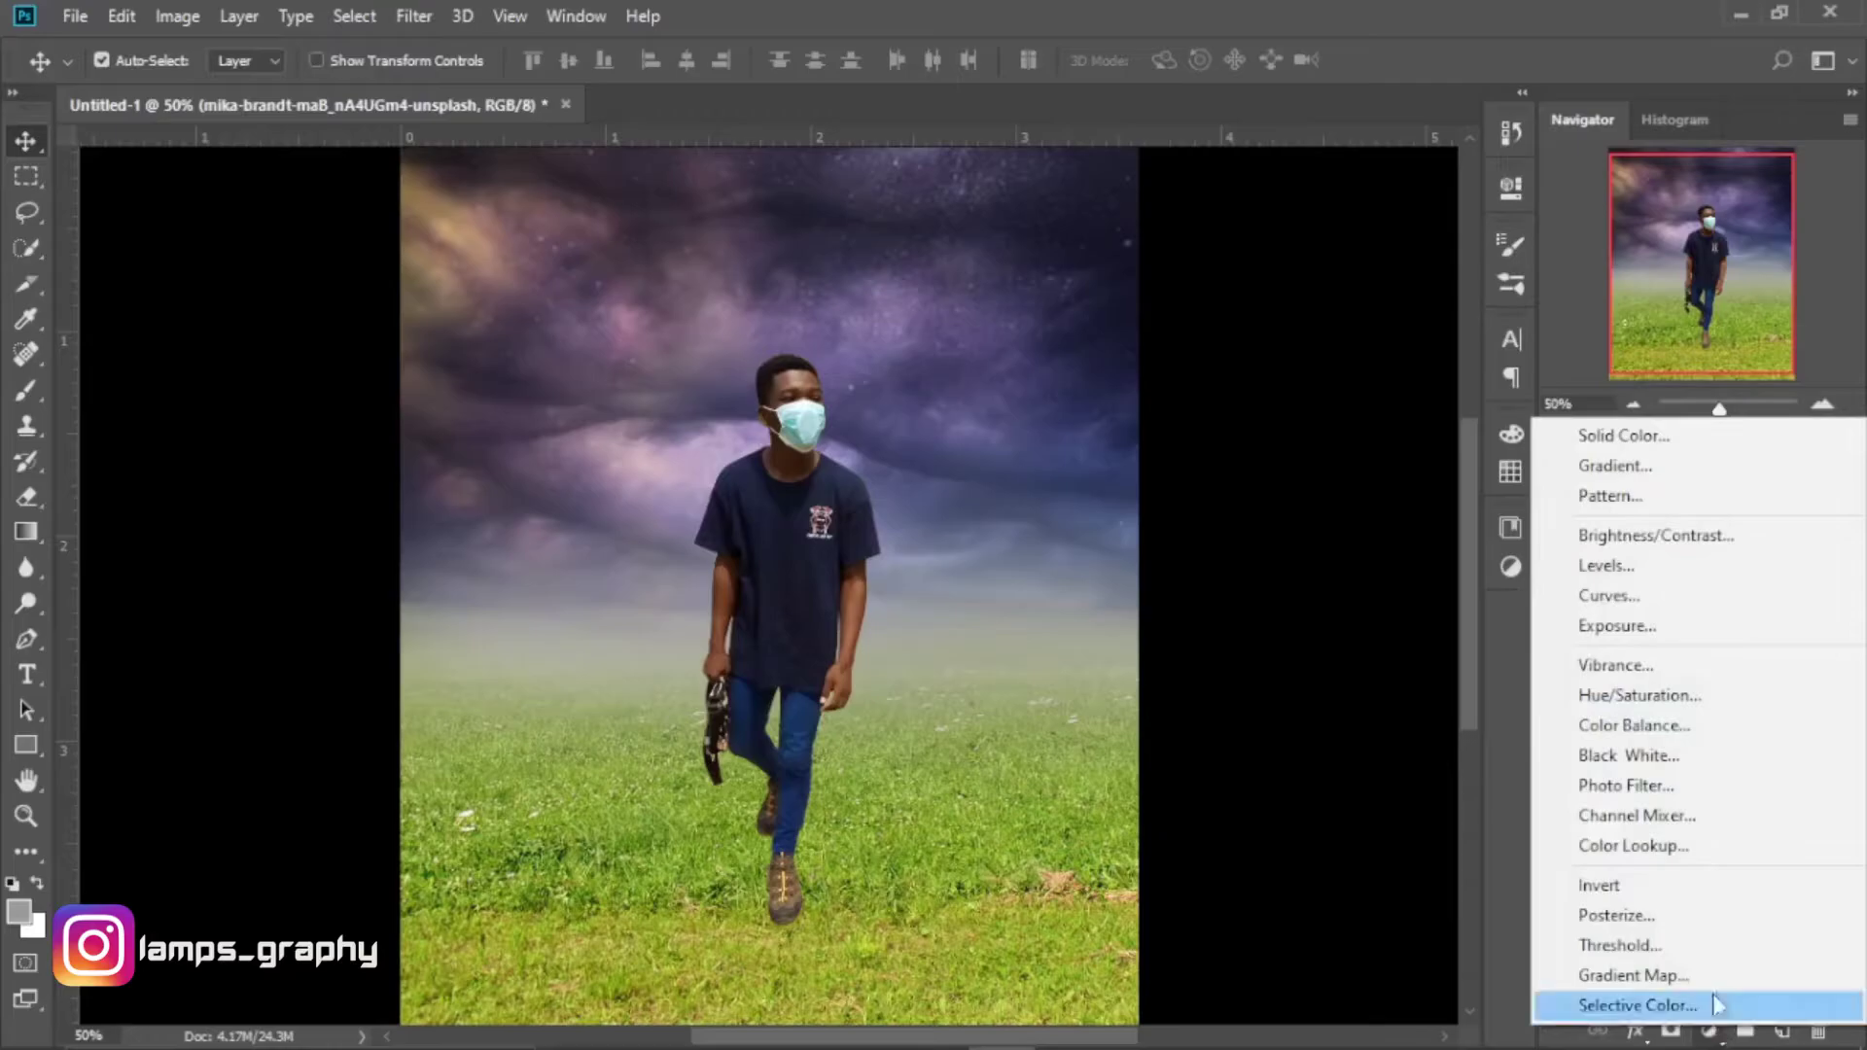
left_click(1643, 725)
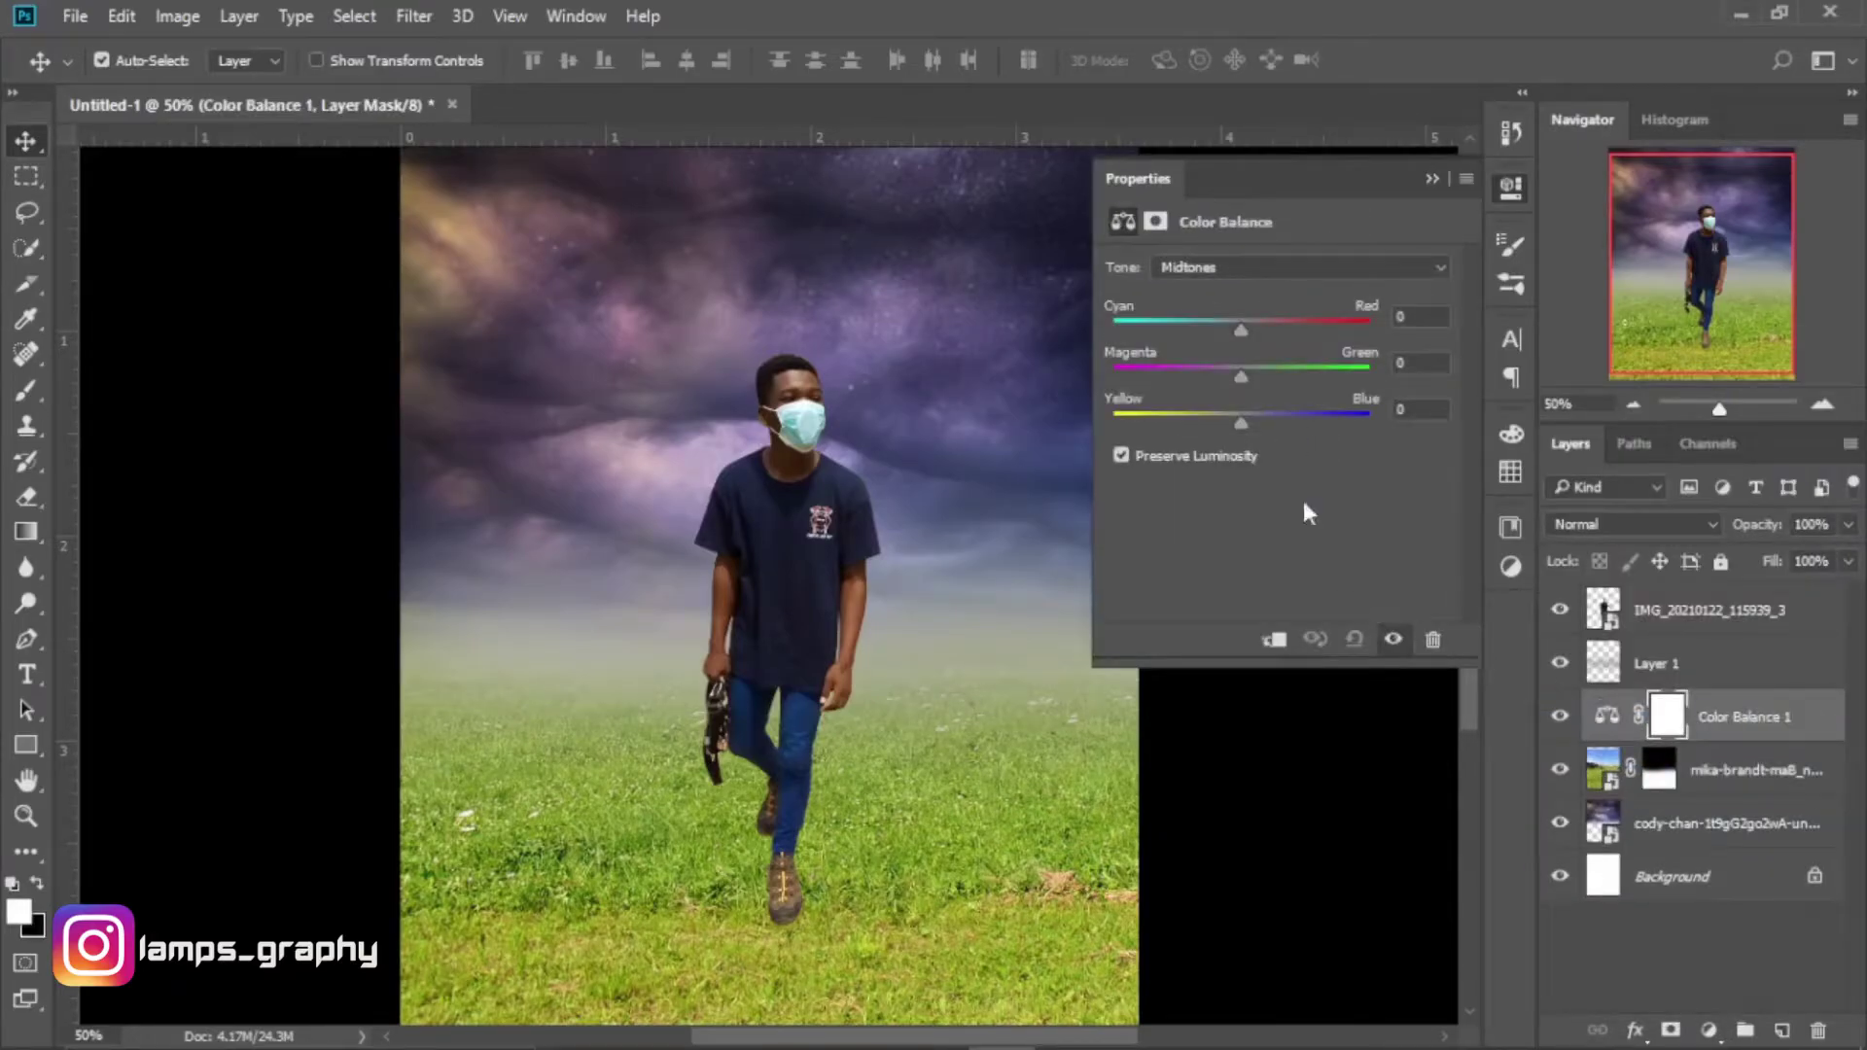
left_click(1274, 642)
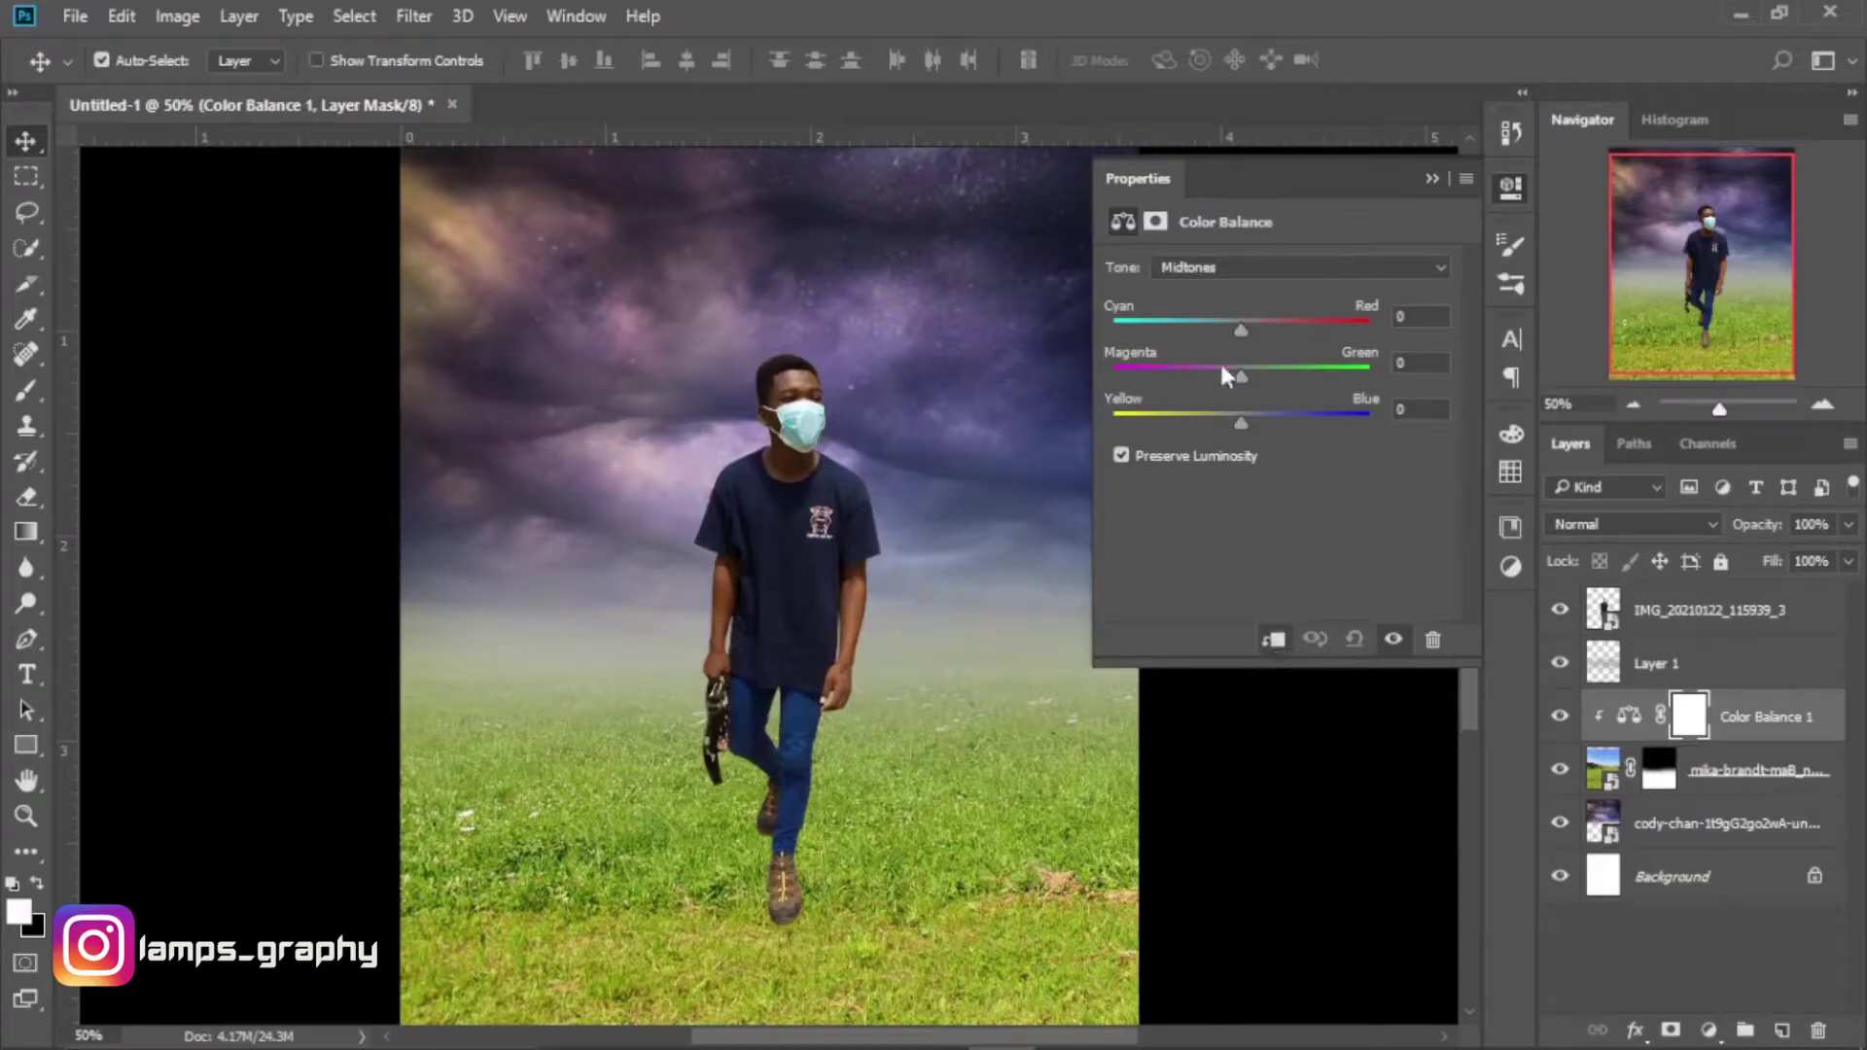
left_click_drag(1241, 330, 1200, 331)
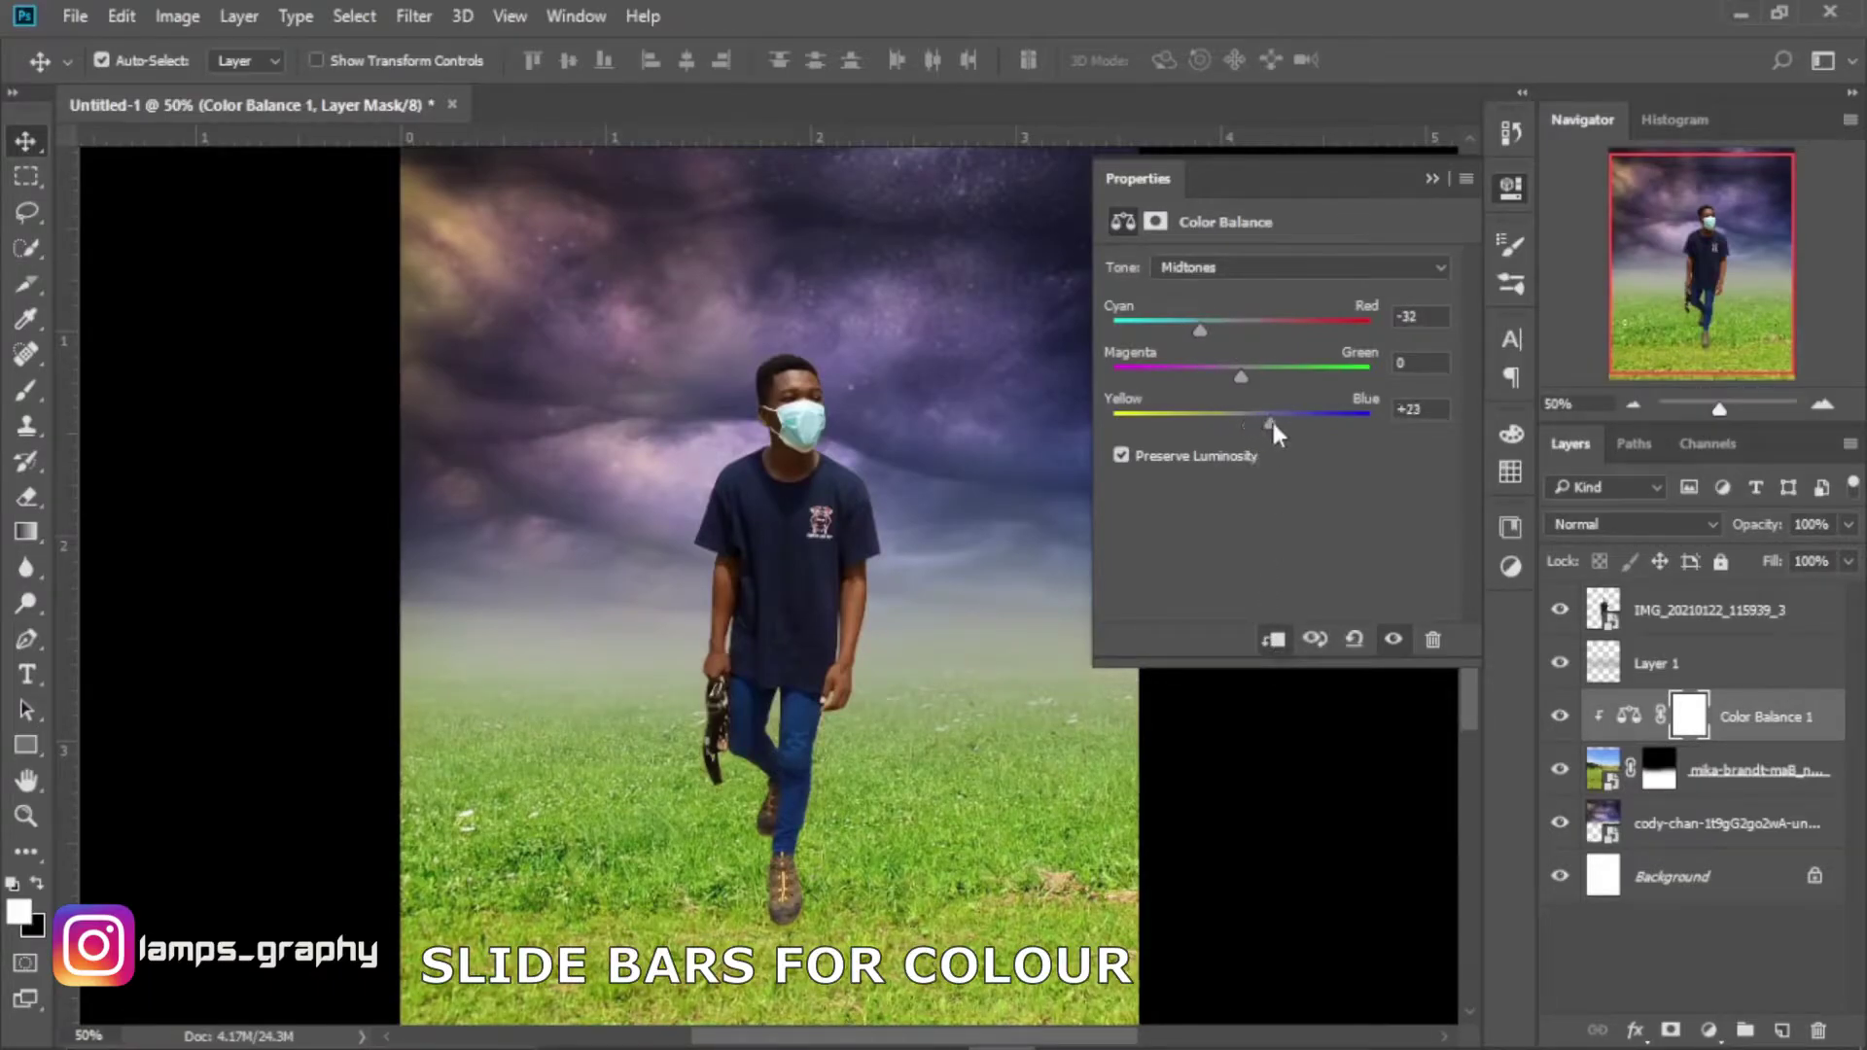
mouse_move(1241, 378)
left_mouse_down()
mouse_move(1207, 377)
mouse_move(1213, 405)
mouse_move(1222, 379)
left_mouse_up()
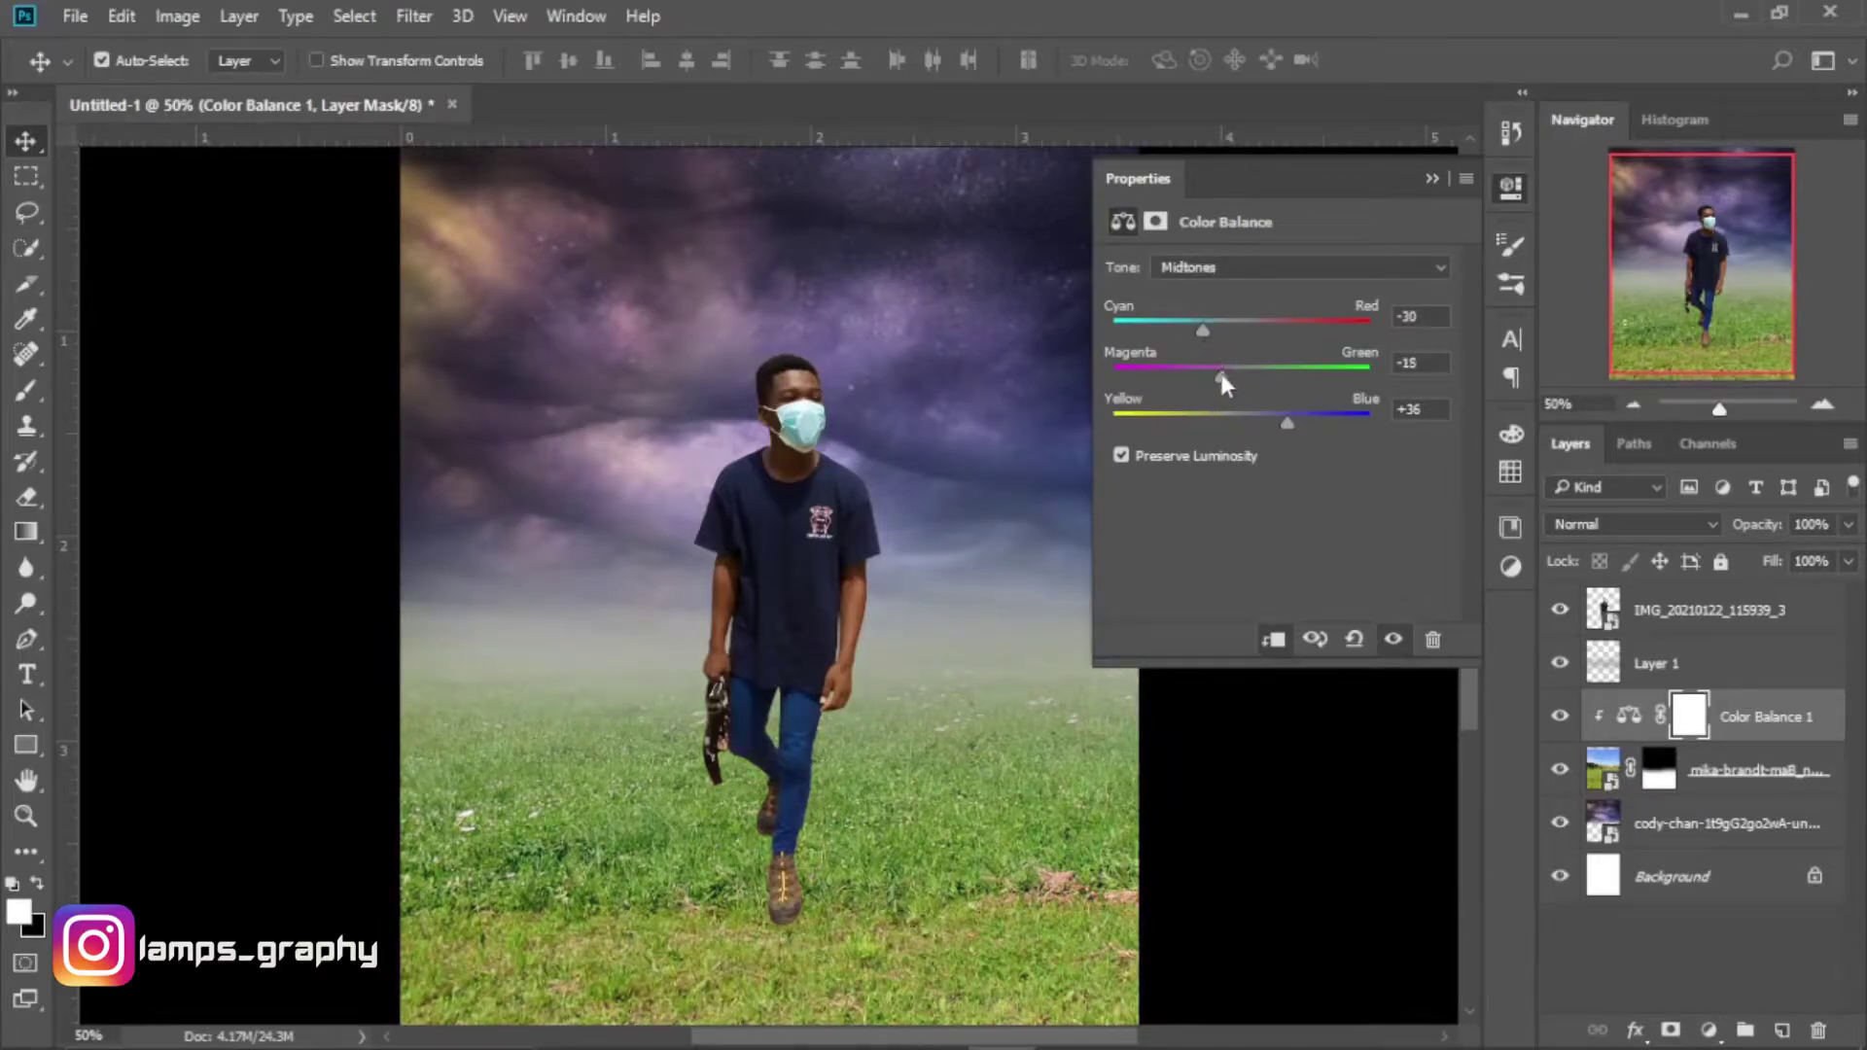
left_click(1560, 716)
left_click(1560, 717)
left_click(1560, 717)
left_click(1431, 180)
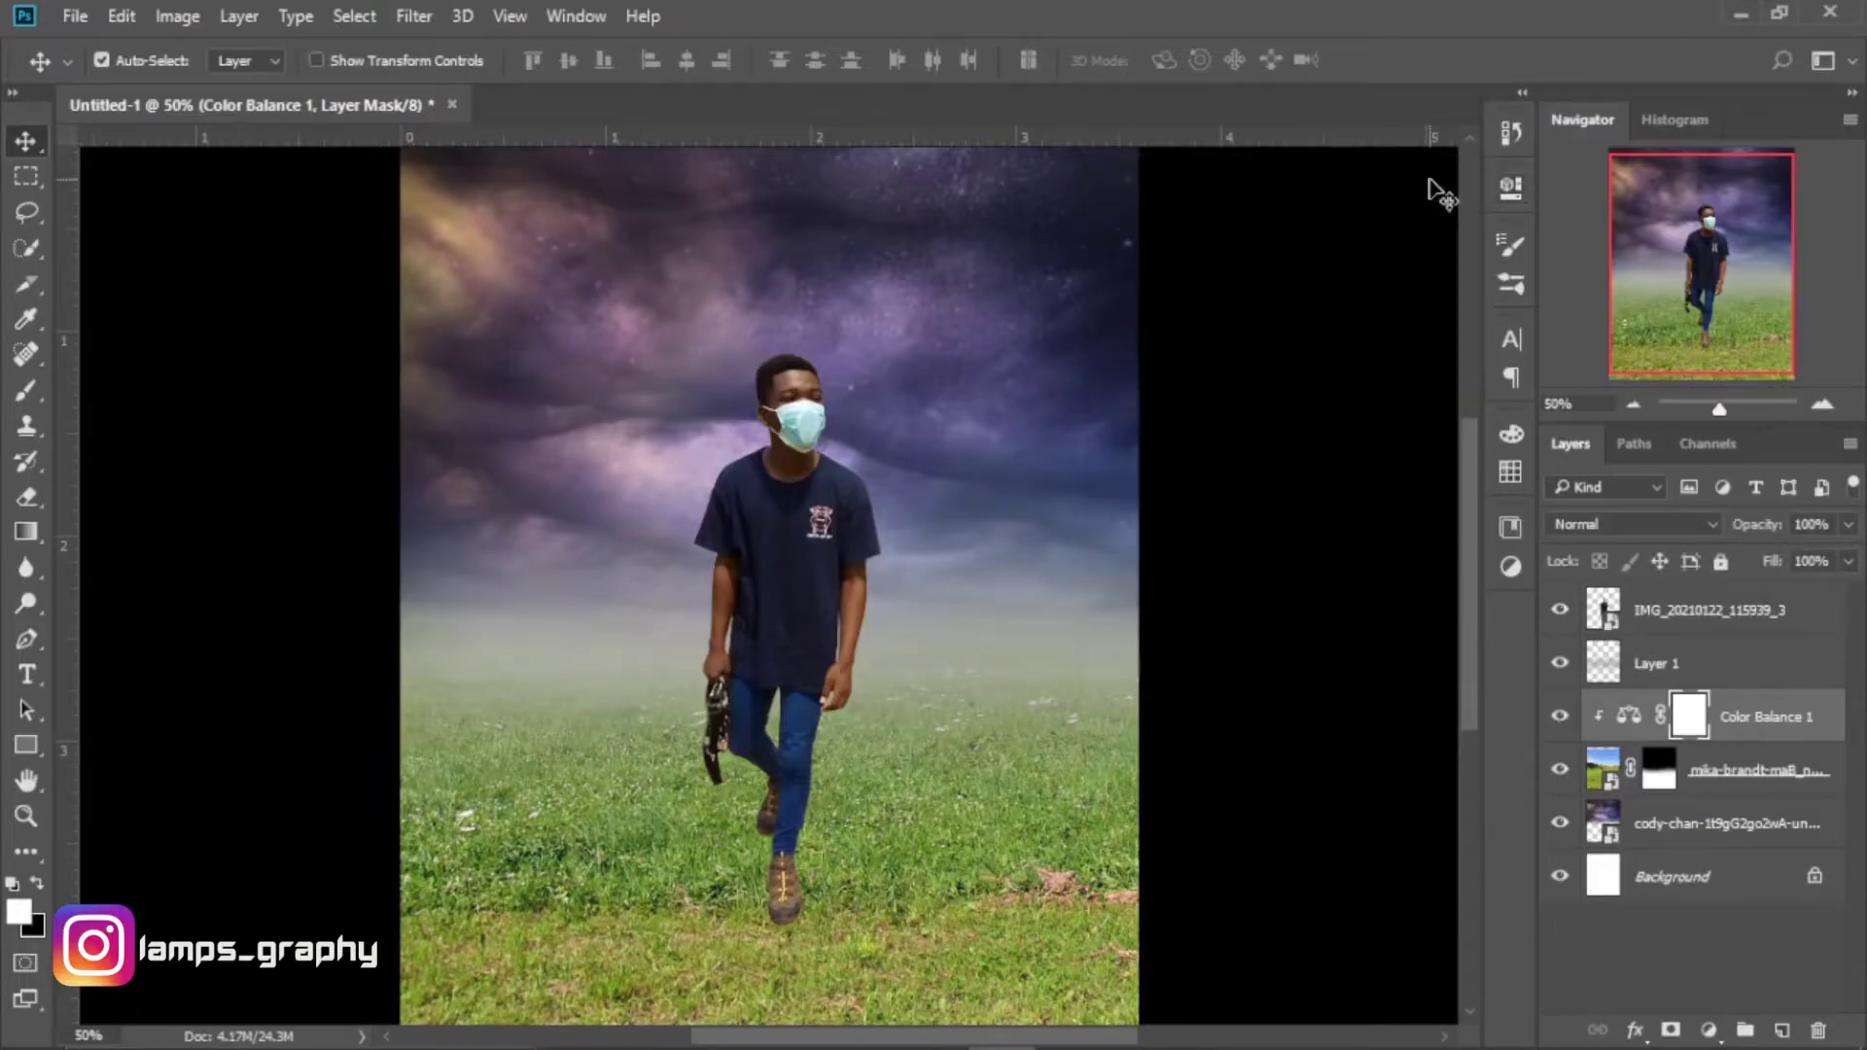
Add a Color Balance clipped to the sky with midtones -46, -16, -31.
left_click(1687, 827)
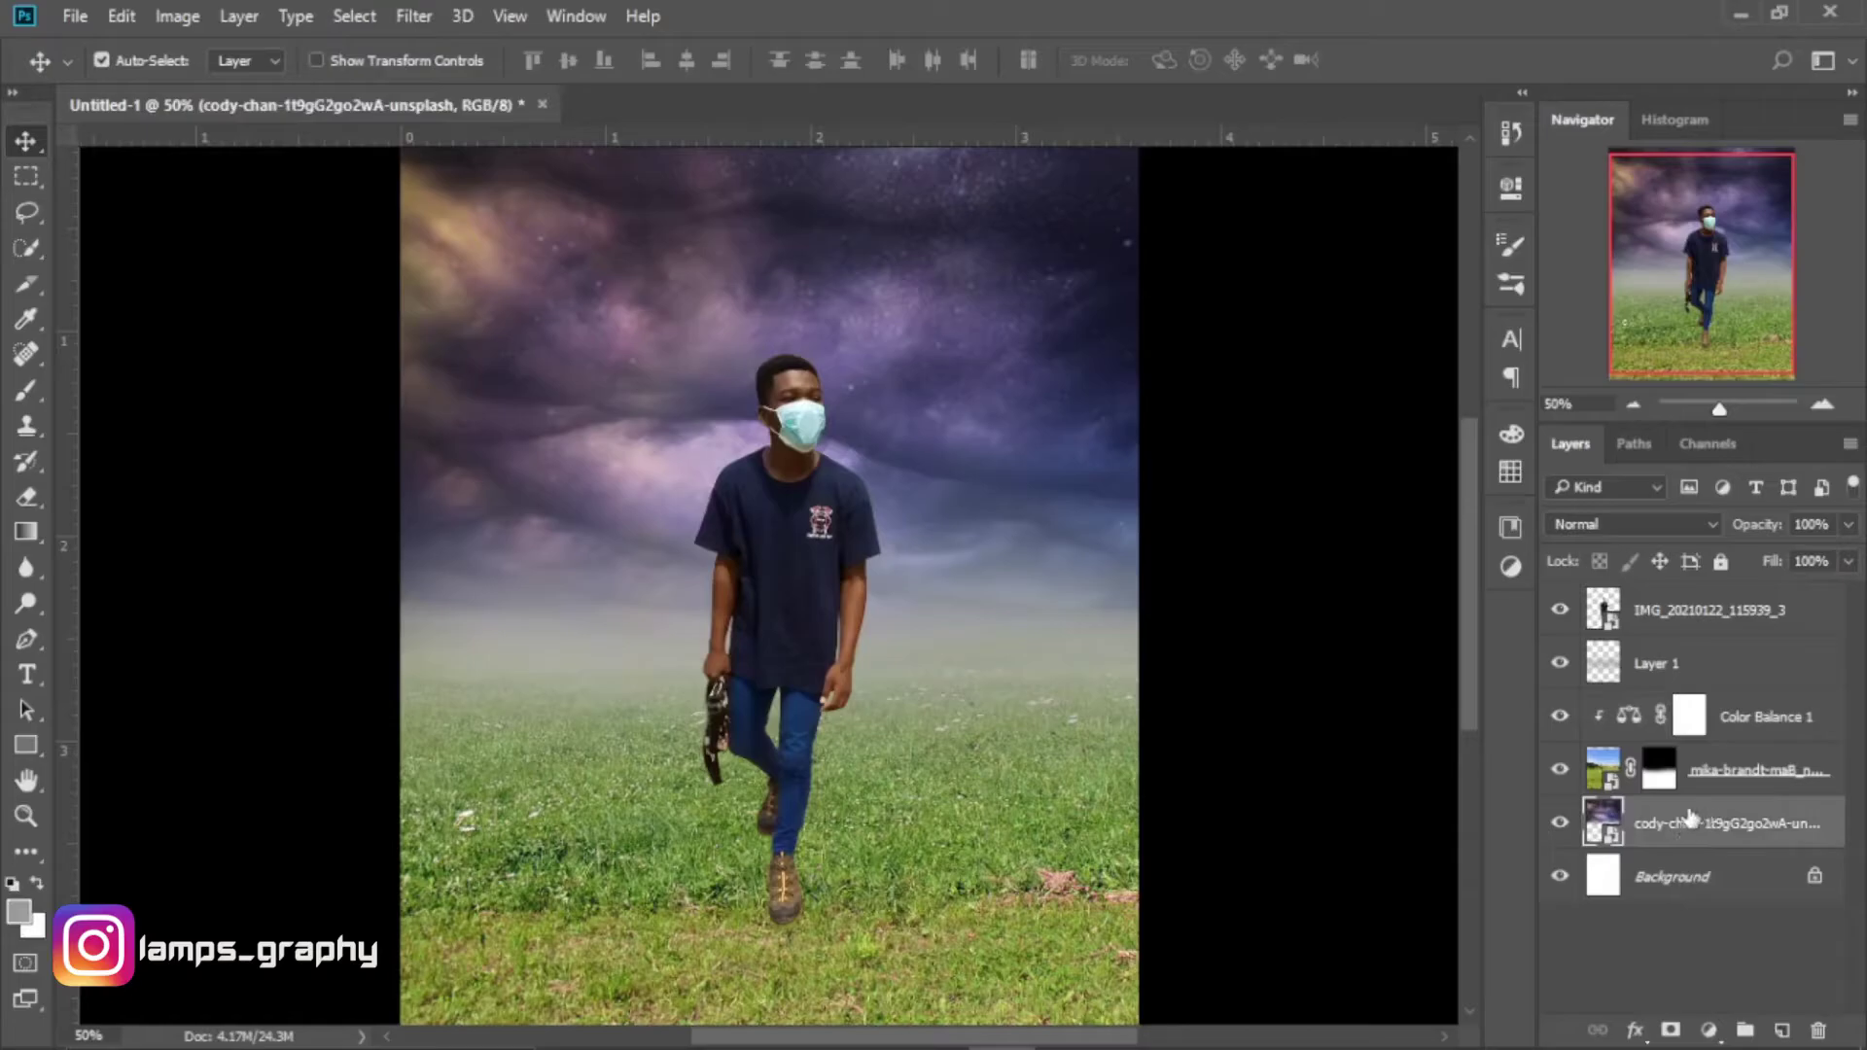
left_click(1709, 1030)
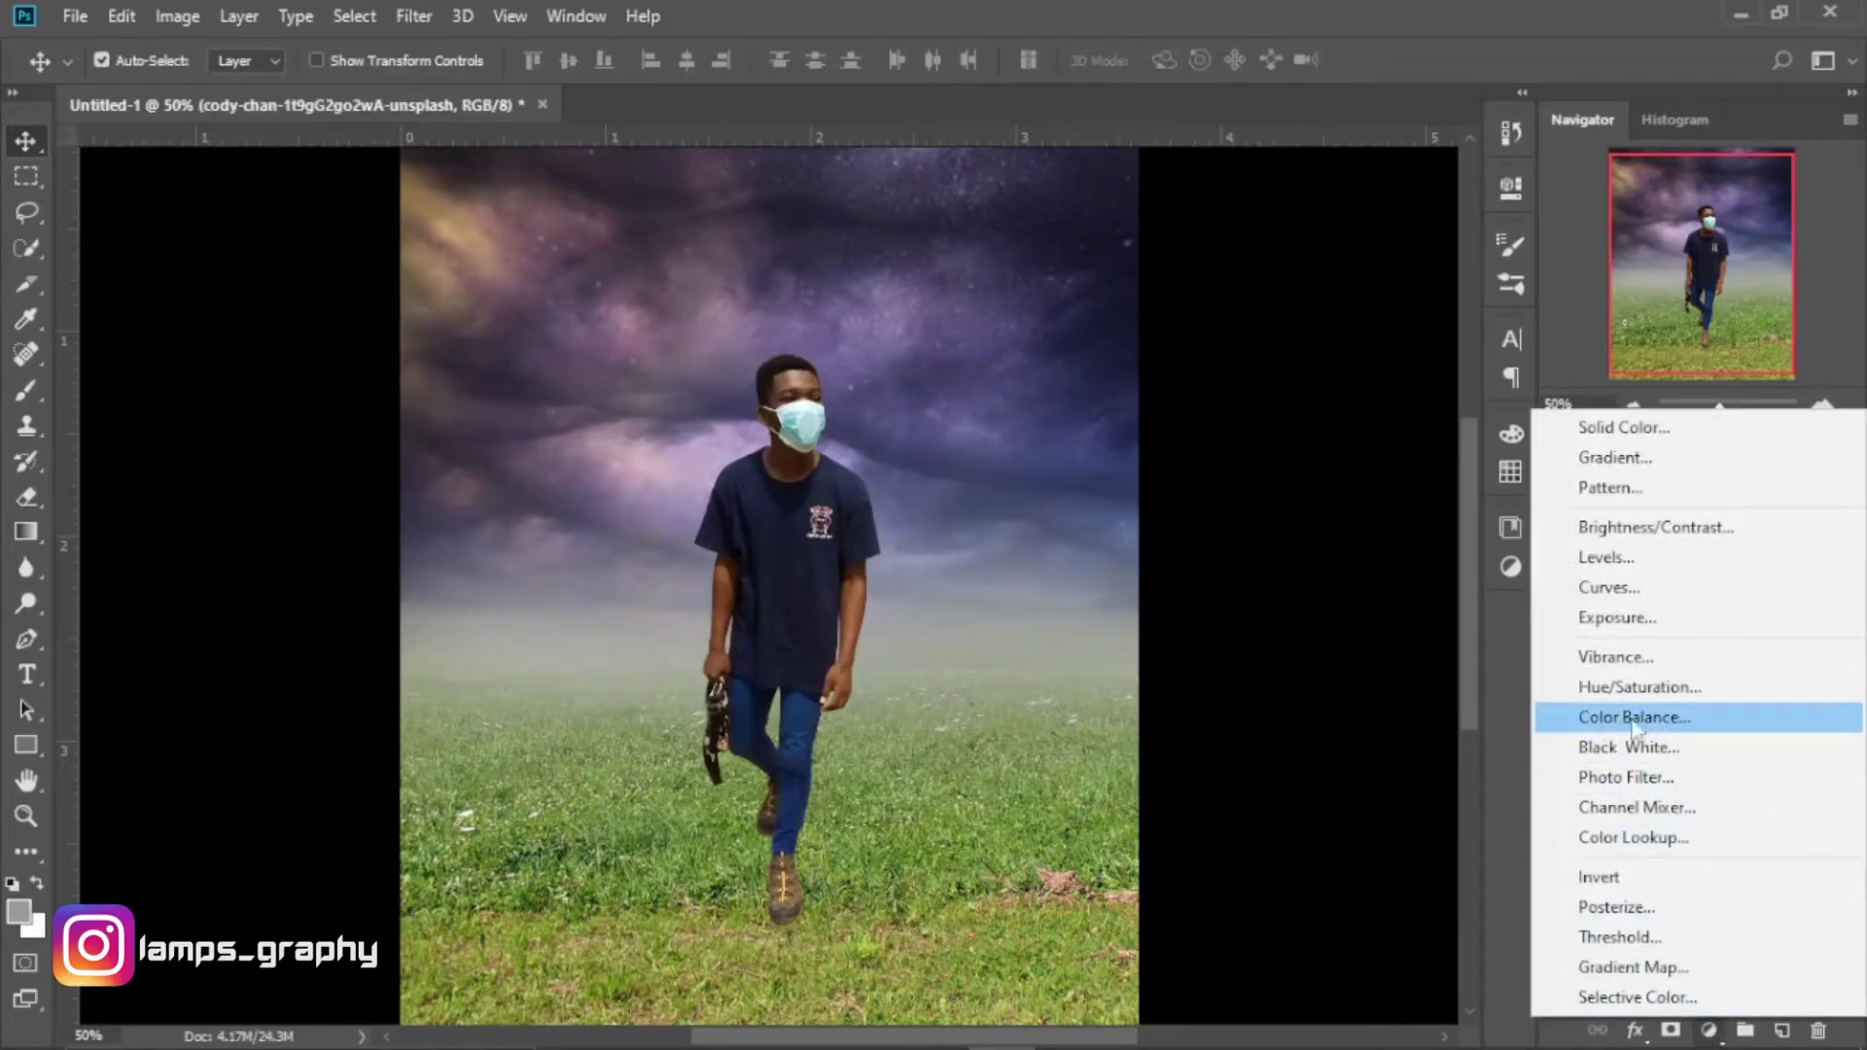
left_click(1633, 719)
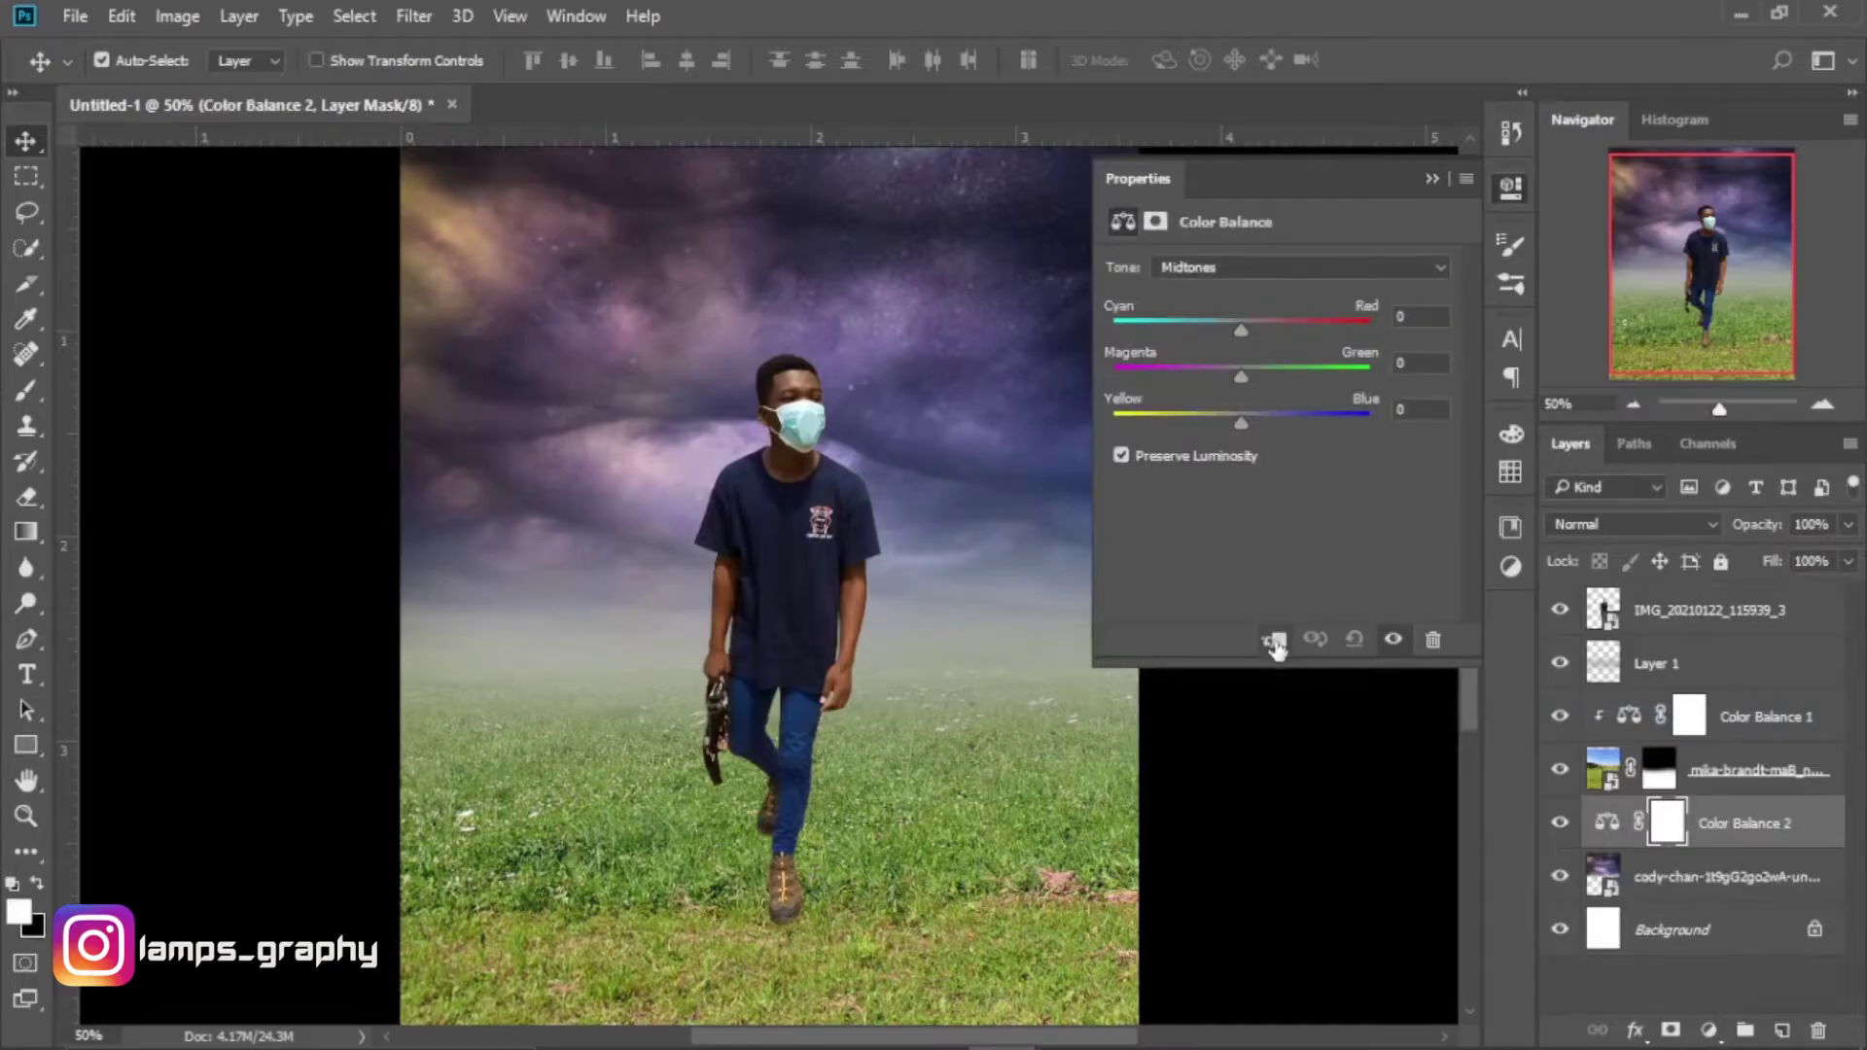
left_click(1274, 642)
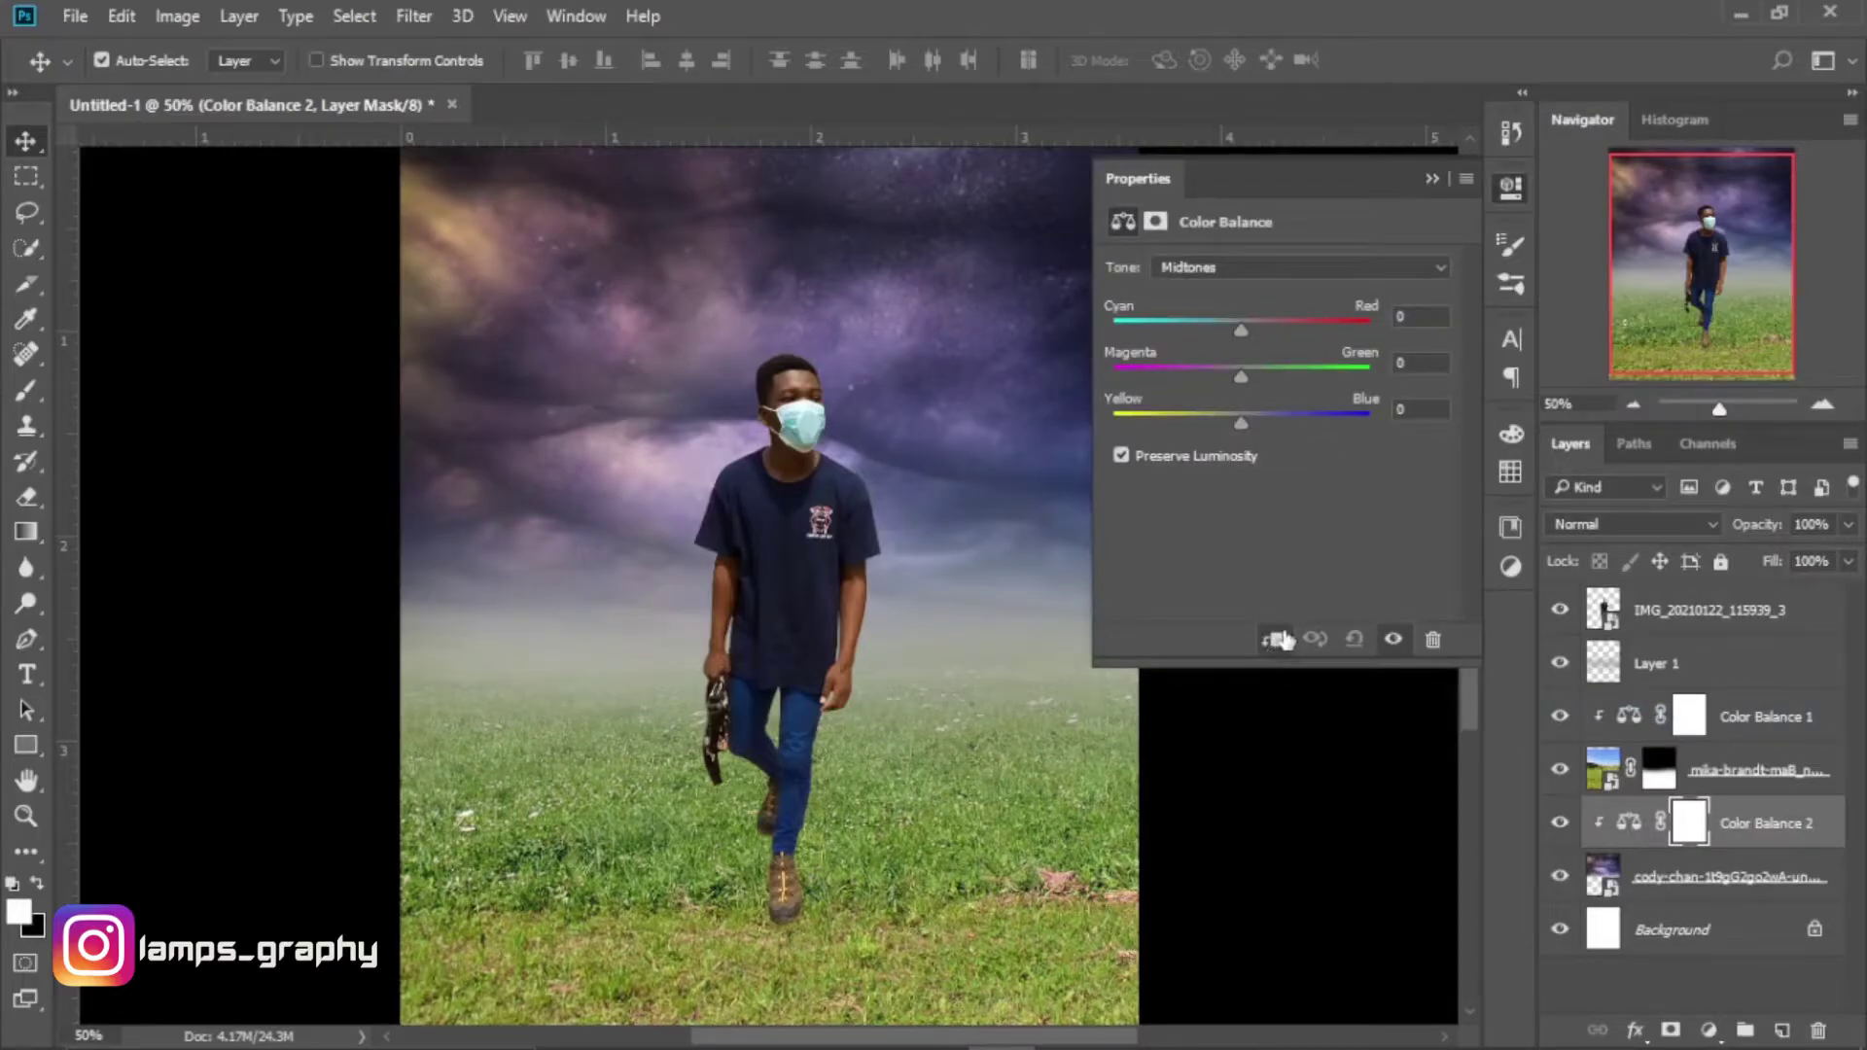
mouse_move(1203, 329)
left_mouse_down()
mouse_move(1323, 428)
mouse_move(1189, 450)
mouse_move(1202, 438)
left_mouse_up()
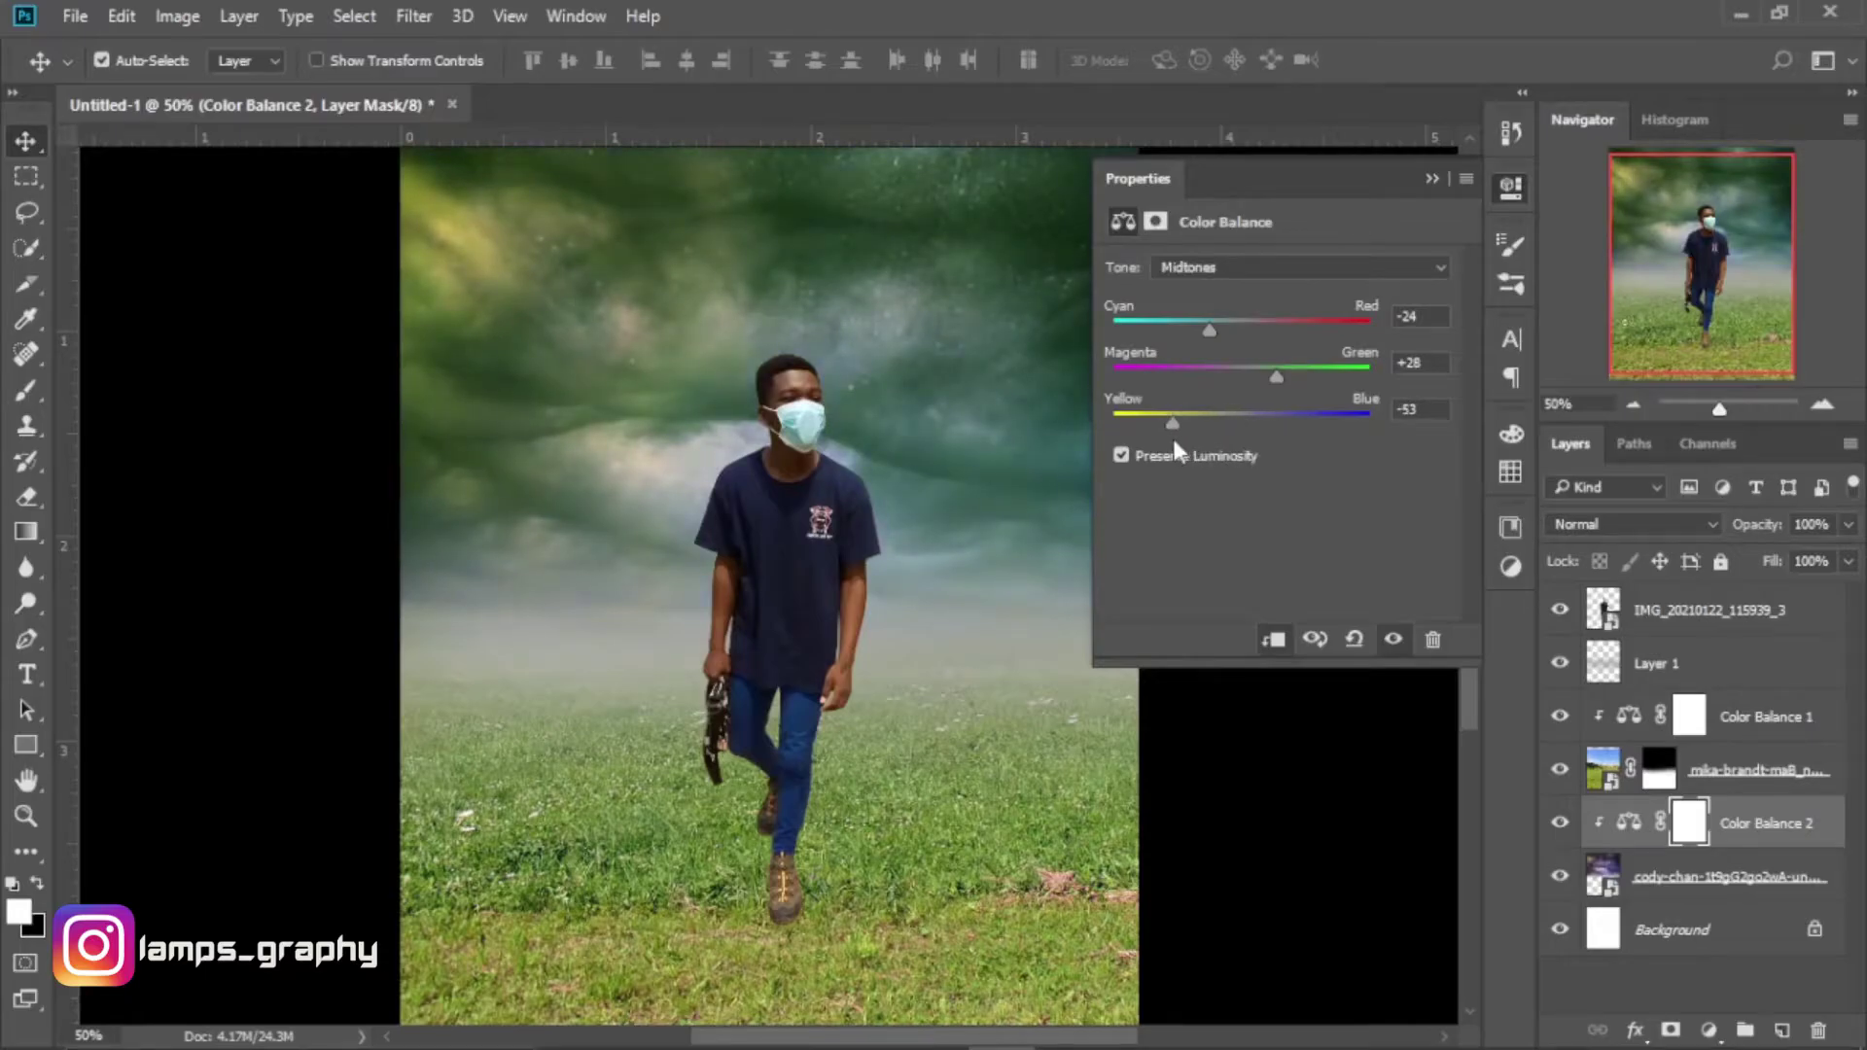
mouse_move(1274, 375)
left_mouse_down()
mouse_move(1187, 382)
mouse_move(1299, 383)
mouse_move(1216, 384)
mouse_move(1211, 337)
mouse_move(1189, 336)
mouse_move(1216, 341)
mouse_move(1183, 347)
mouse_move(1216, 331)
left_mouse_up()
Shift the sky's highlights toward cyan and compare the teal tint on and off.
left_click(1560, 823)
left_click(1299, 267)
left_click(1216, 317)
left_click(1559, 823)
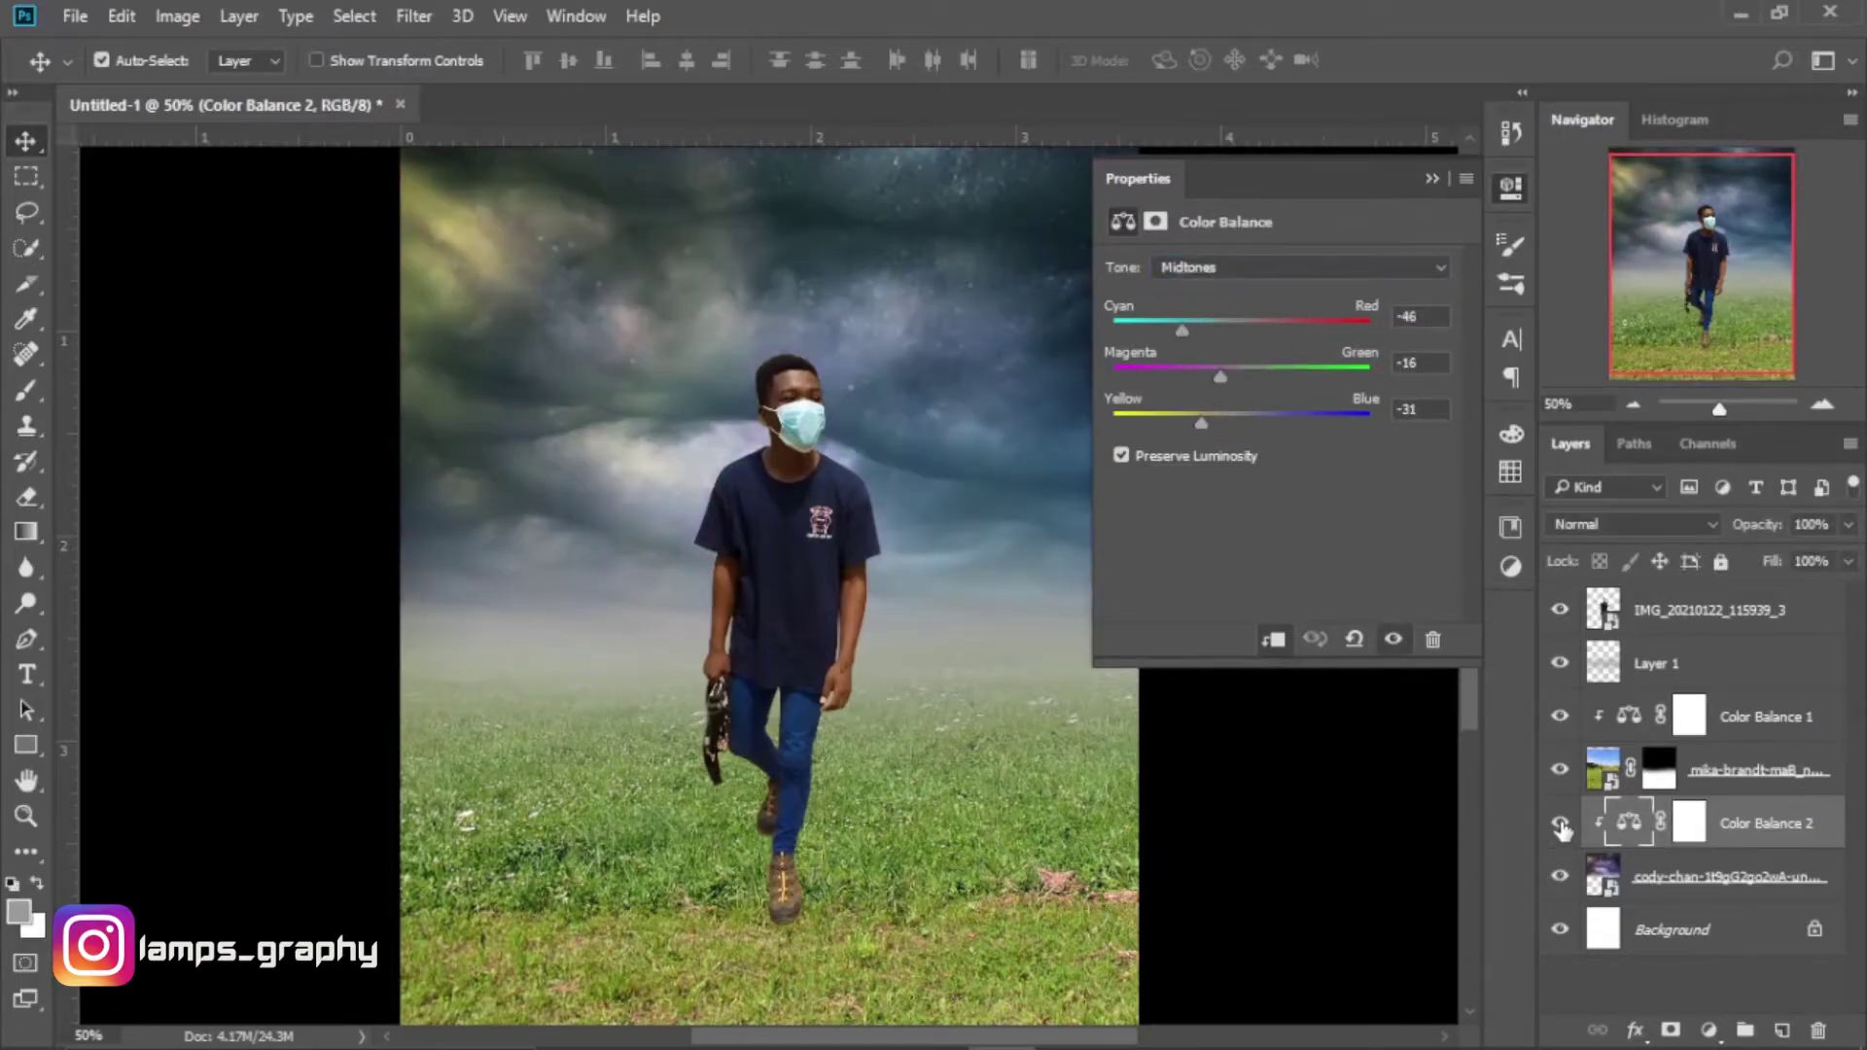
left_click(1560, 822)
left_click(1433, 179)
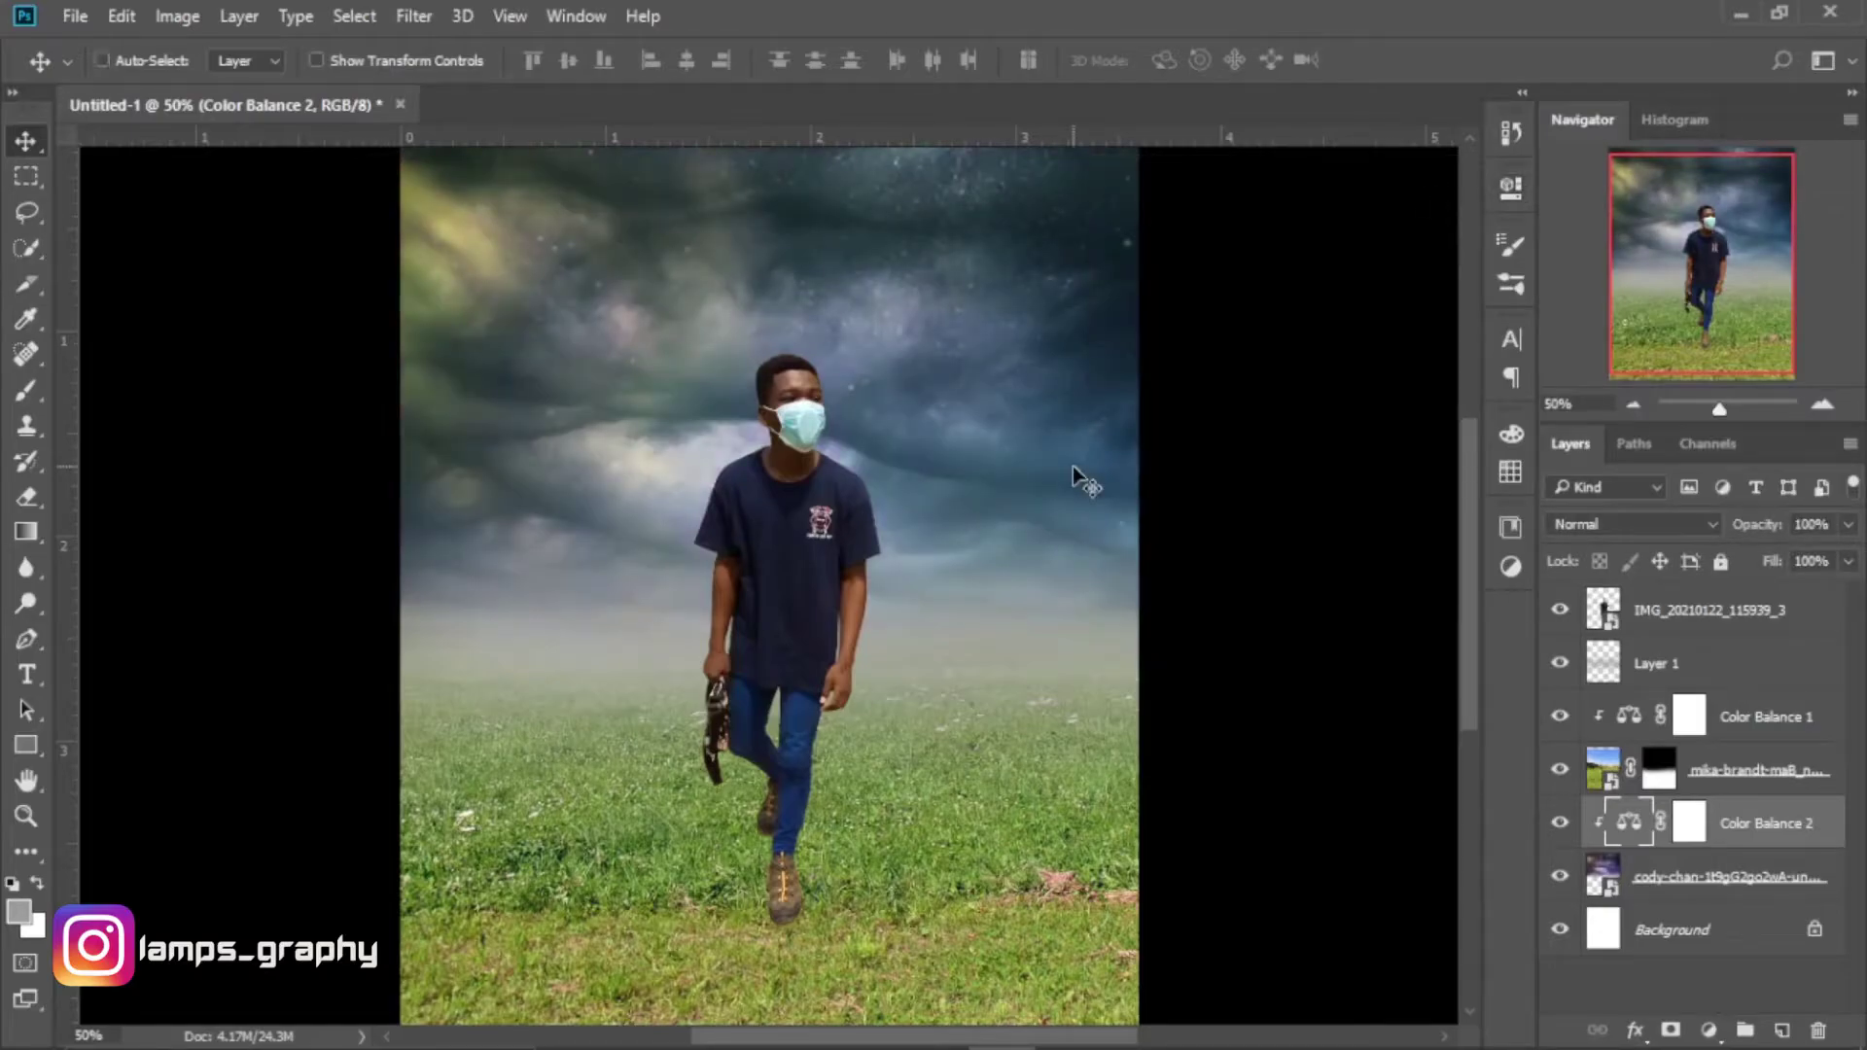
Move the masked man slightly left and down.
key("ctrl+minus")
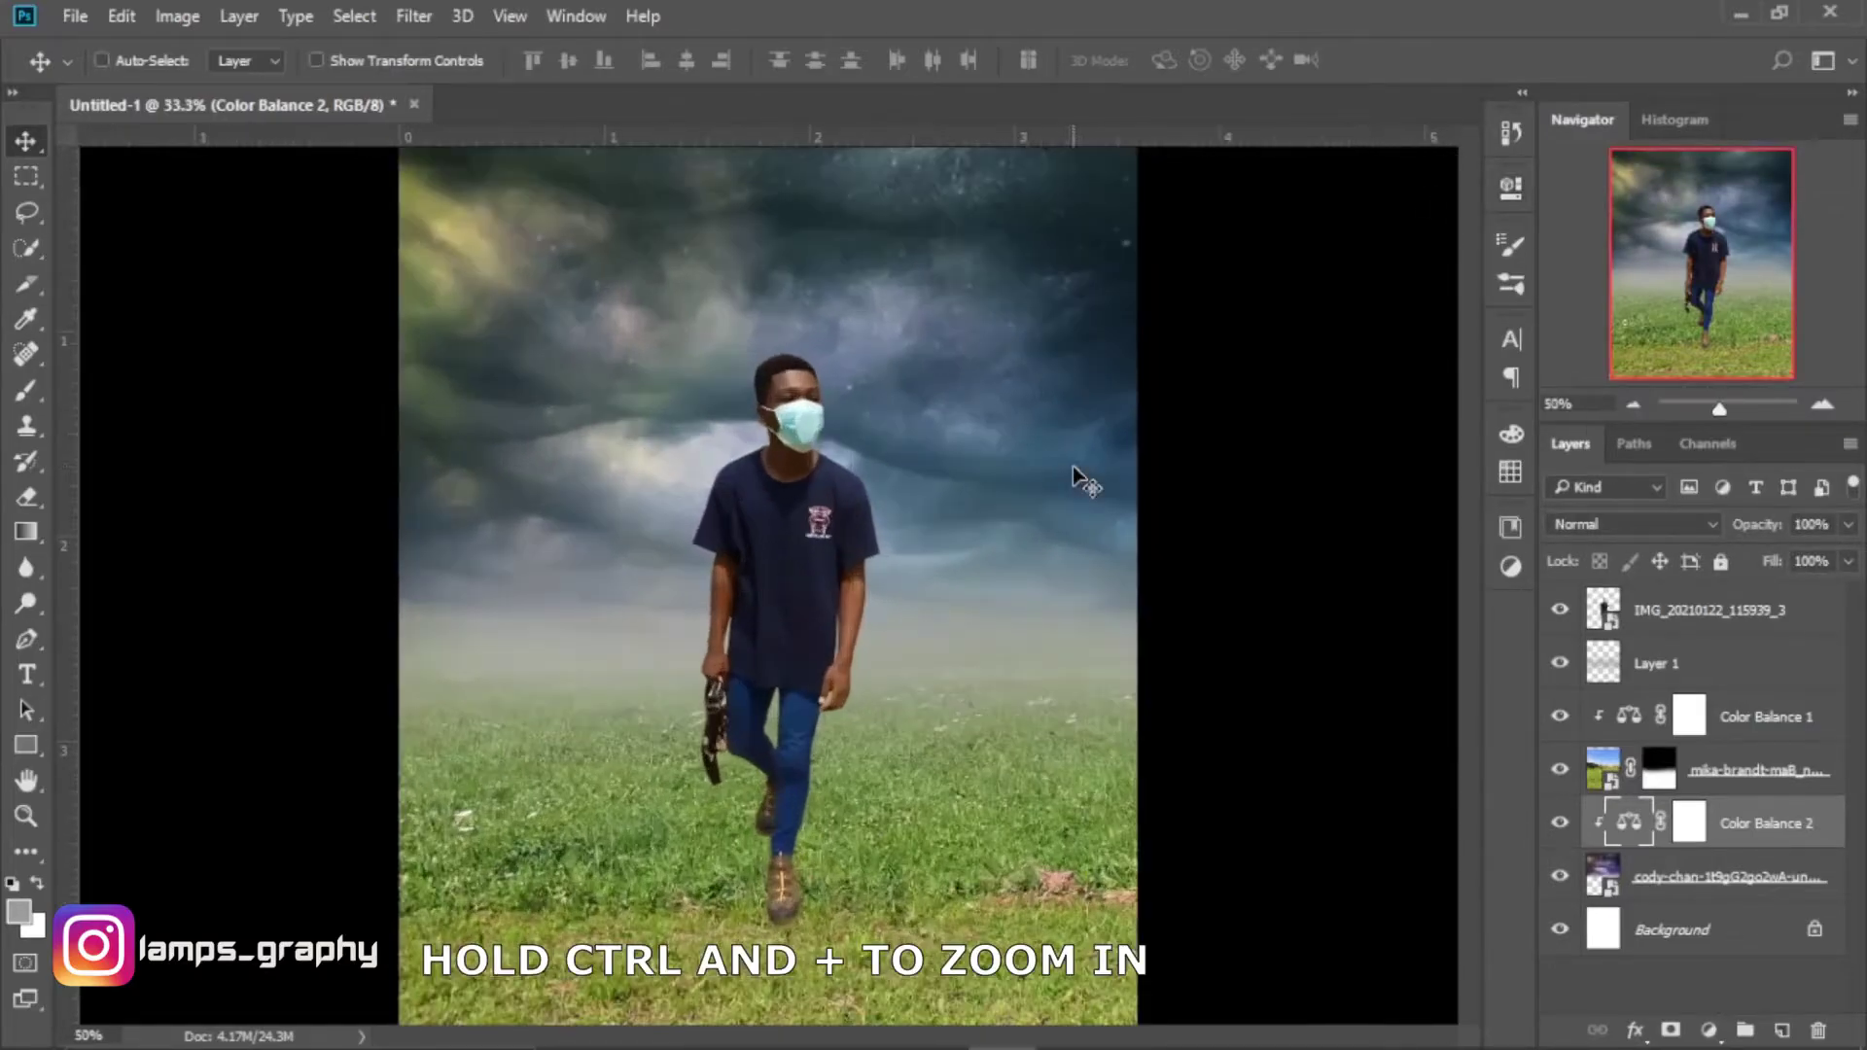
key("ctrl+plus")
mouse_move(801, 565)
left_mouse_down()
mouse_move(763, 586)
mouse_move(781, 580)
left_mouse_up()
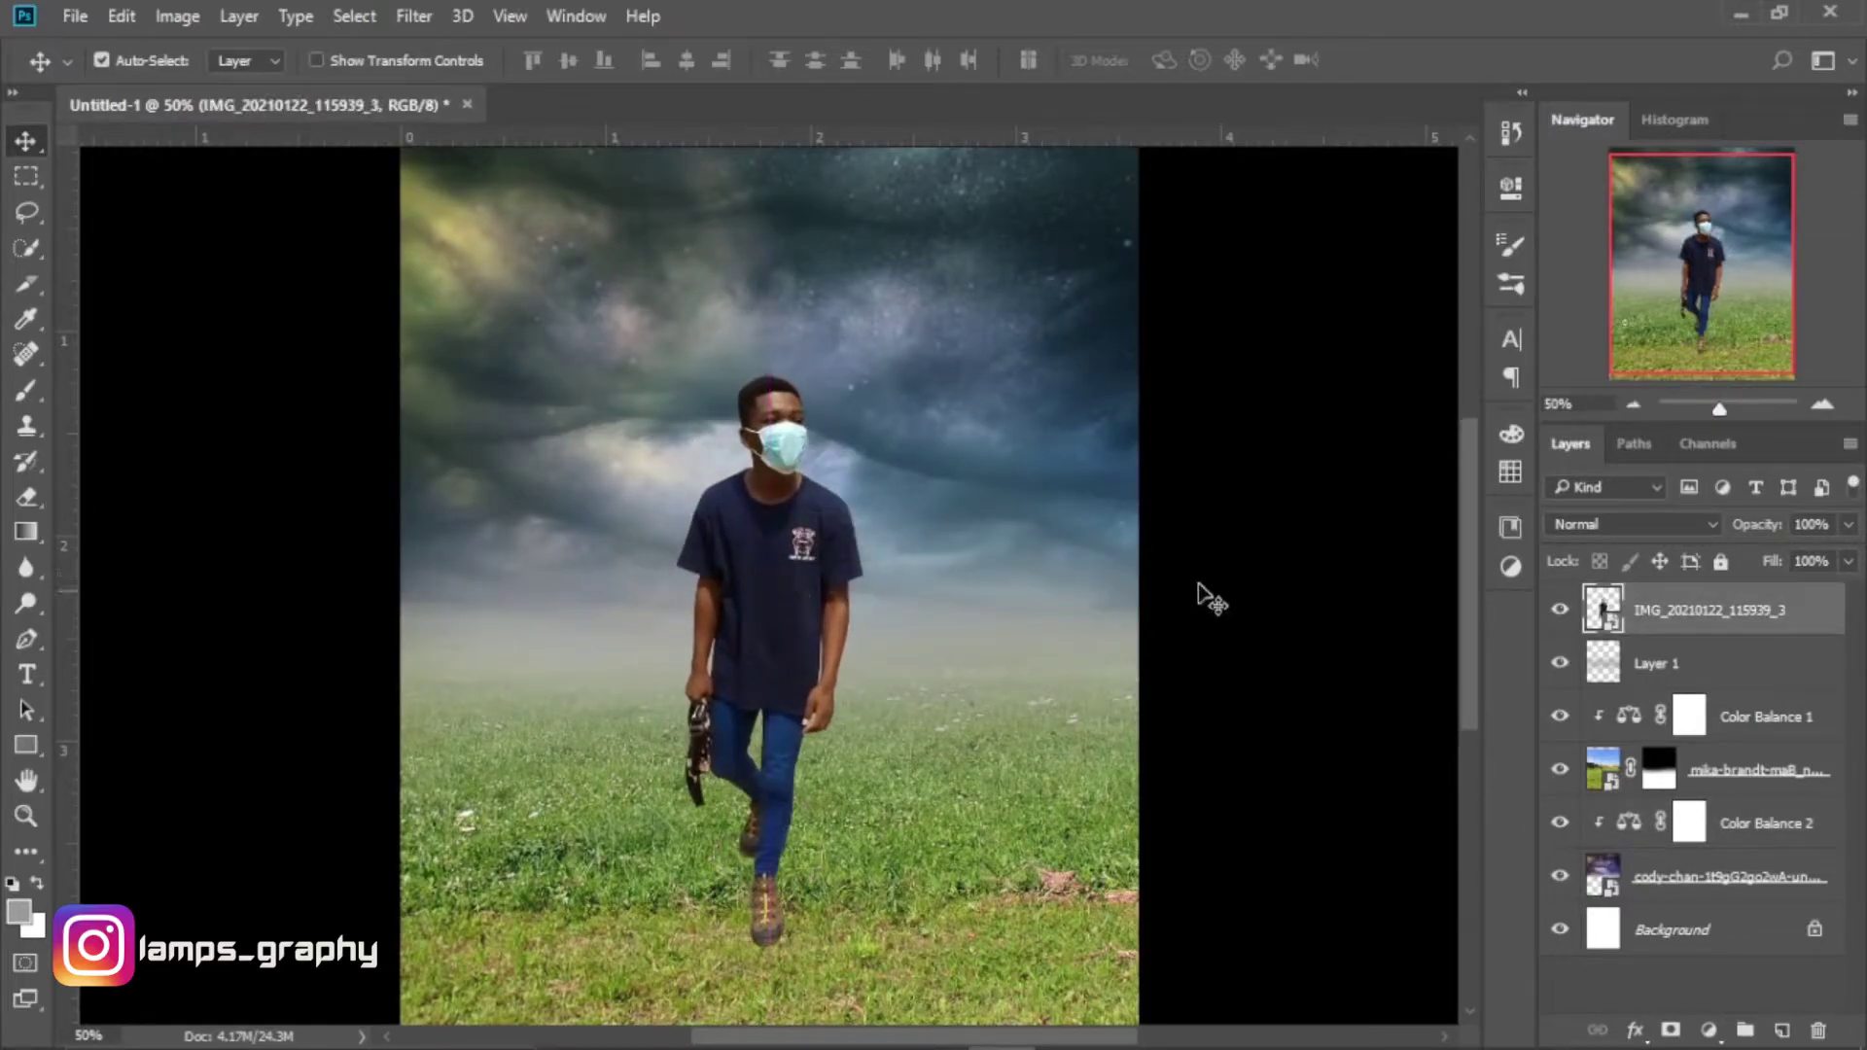
Merge the grass and the sky each with its Color Balance into separate smart objects.
scroll(1472, 657, "down", 2)
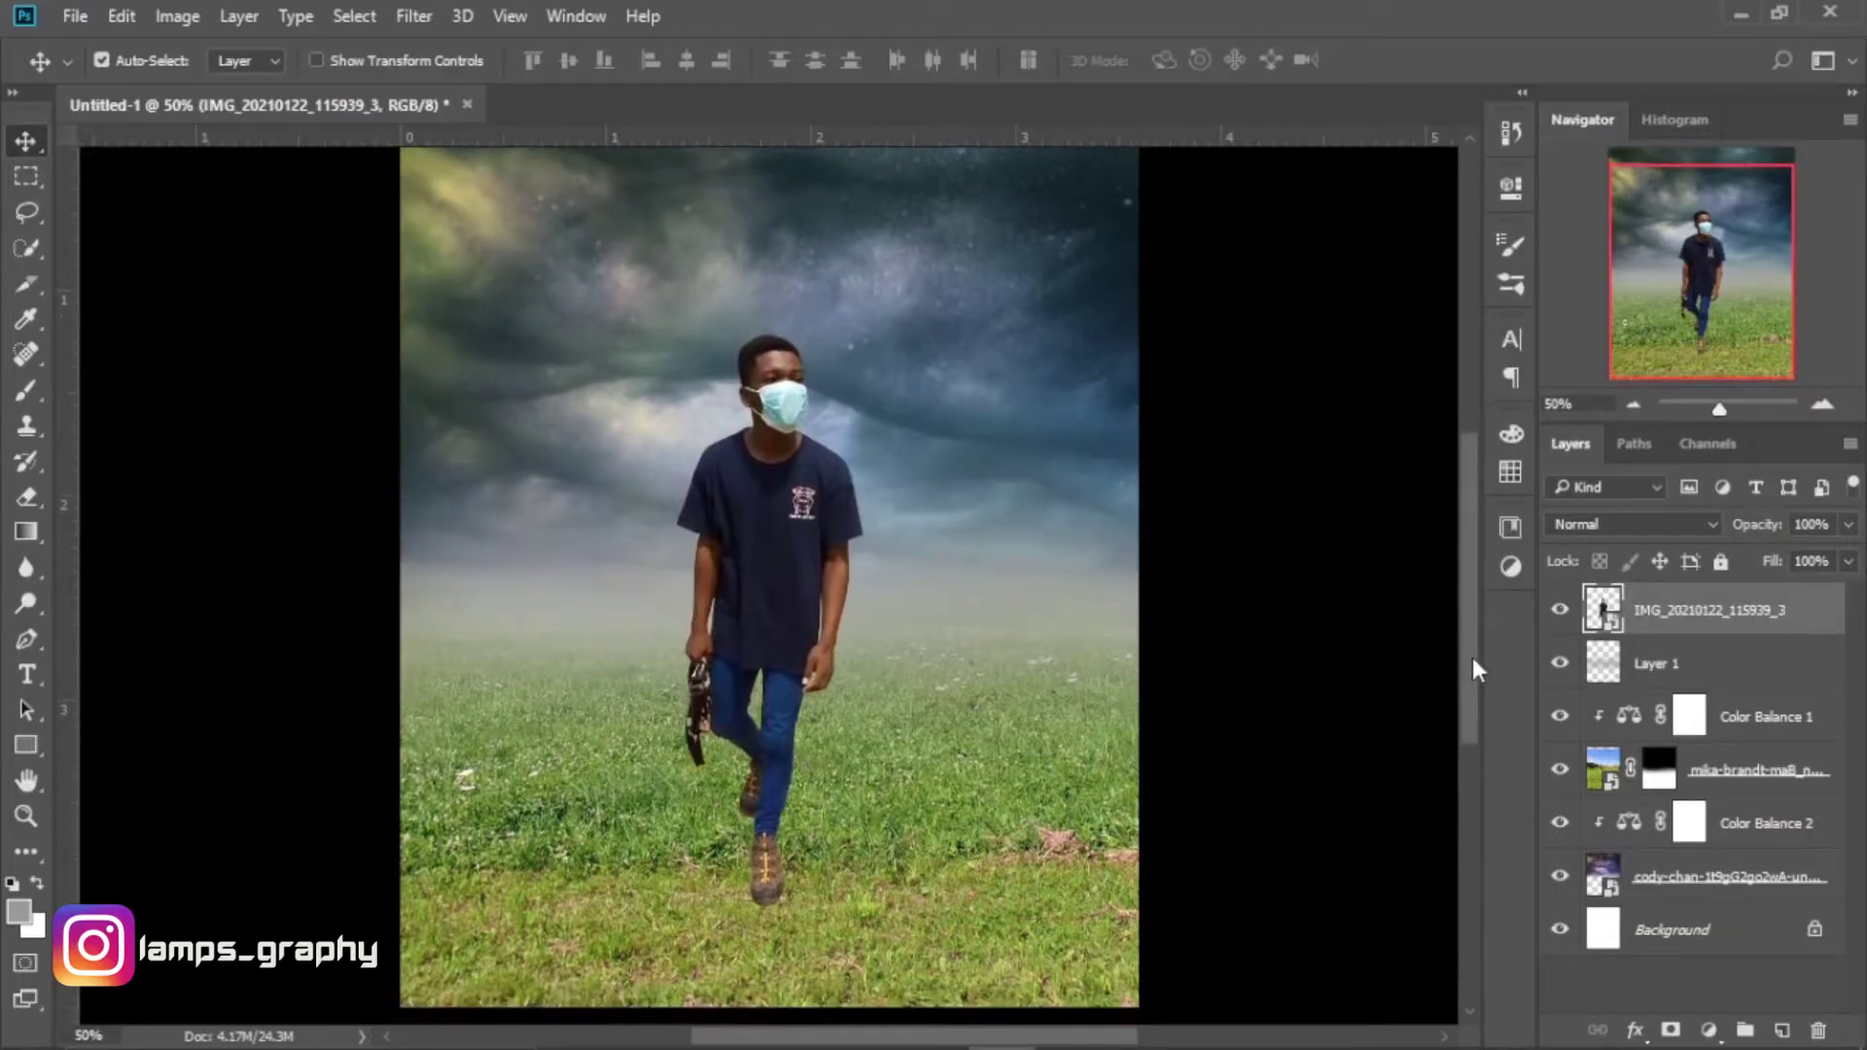
left_click(1762, 728)
left_click(1762, 766)
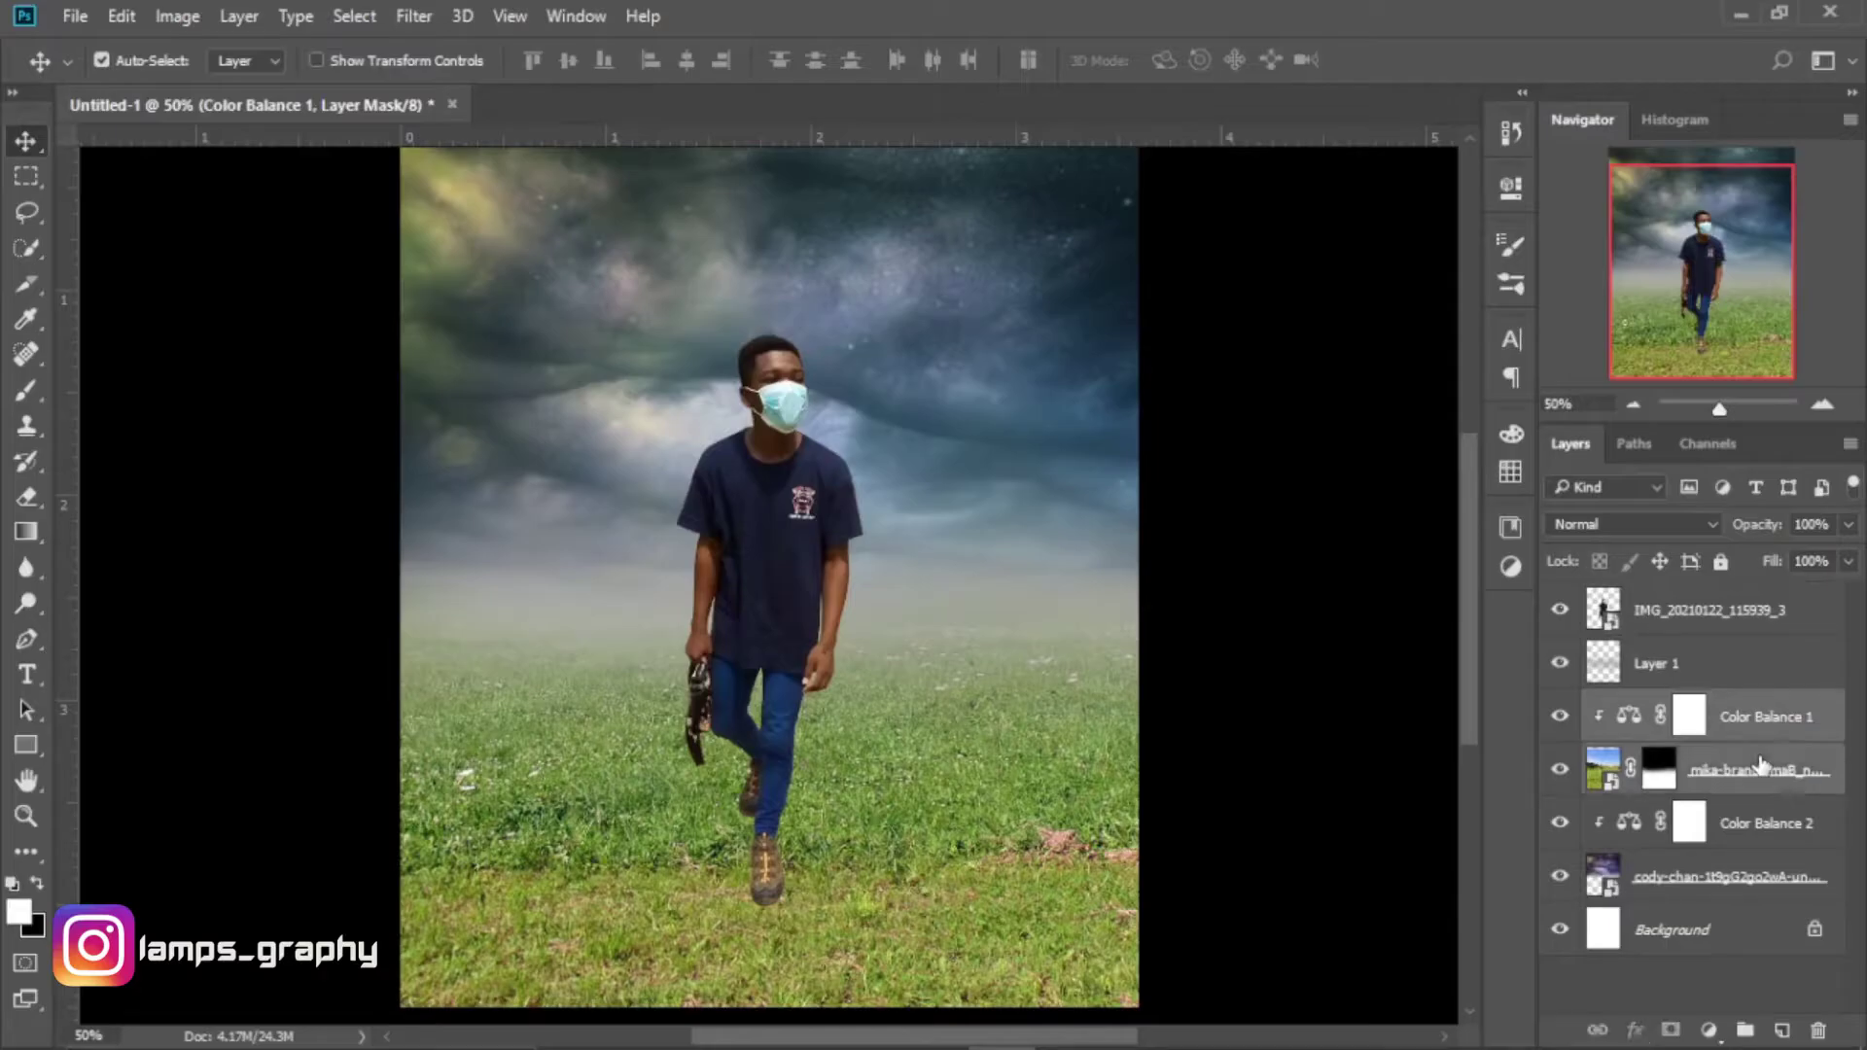
right_click(1762, 766)
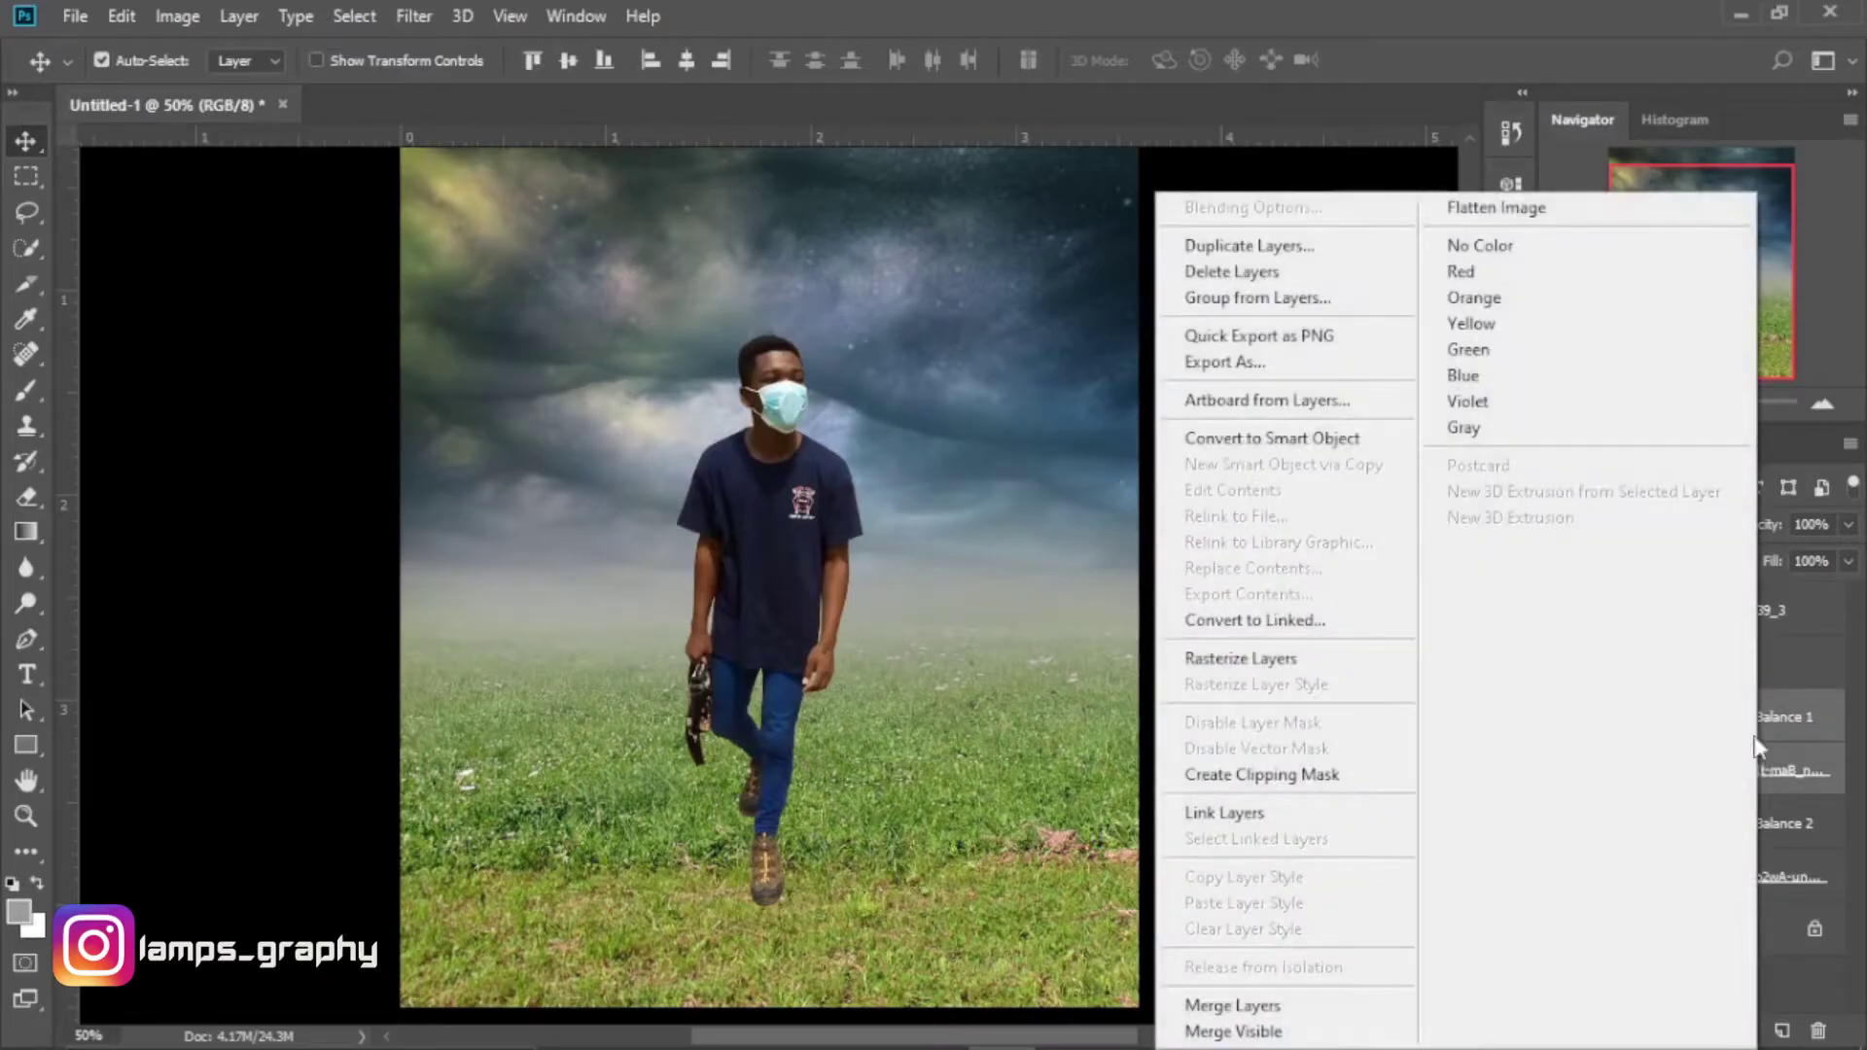
left_click(1251, 453)
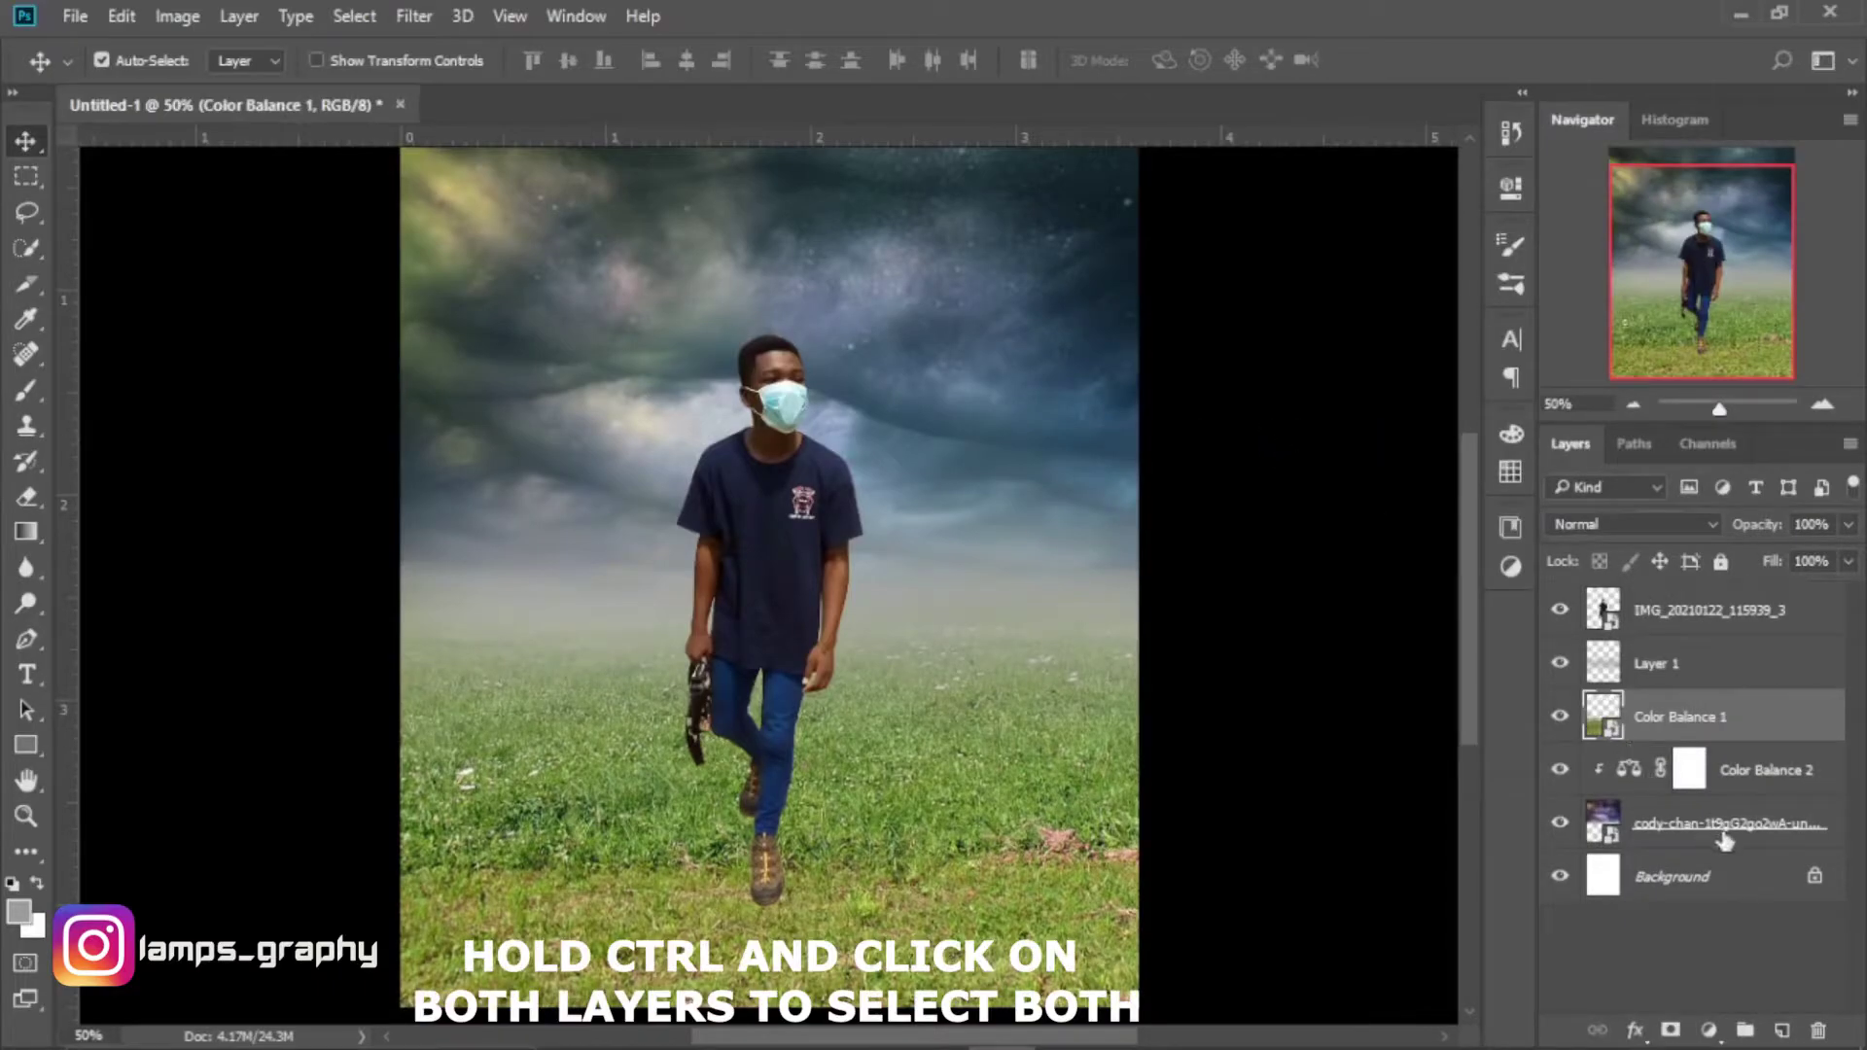
left_click(1740, 771)
left_click(1746, 825, "ctrl")
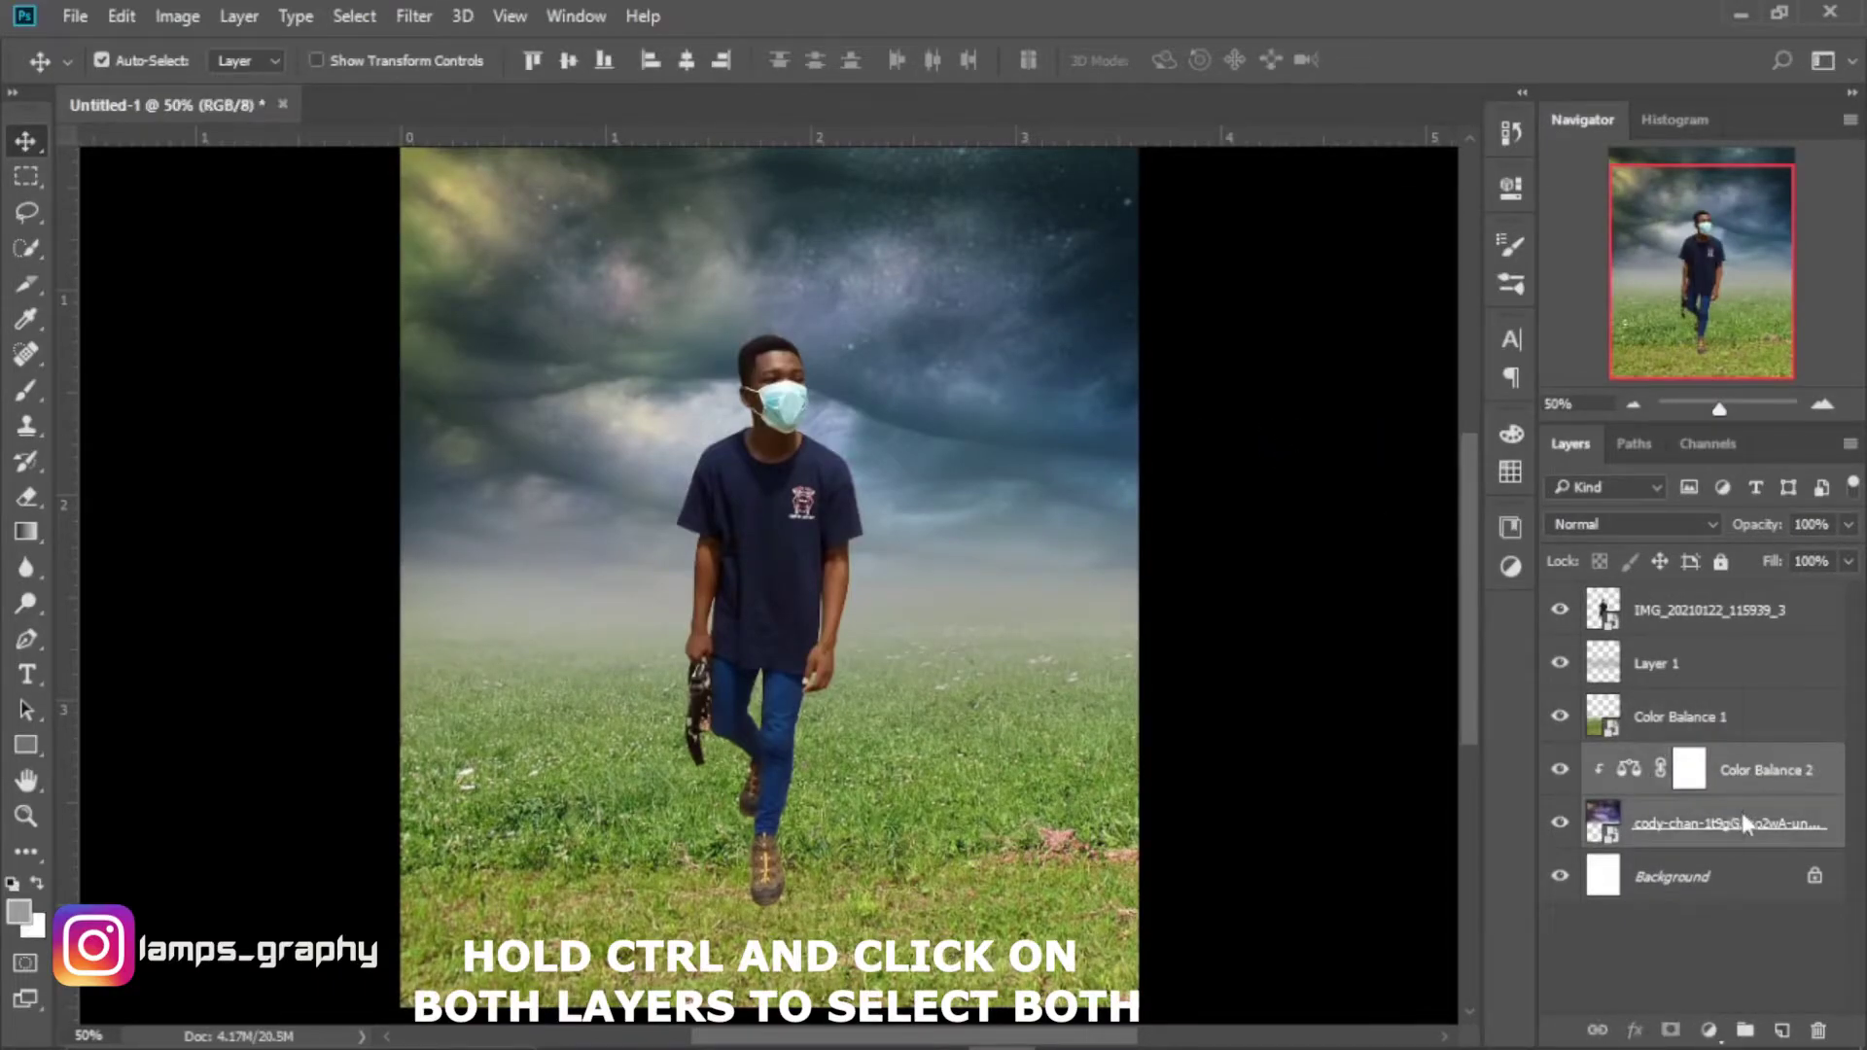
right_click(1747, 825)
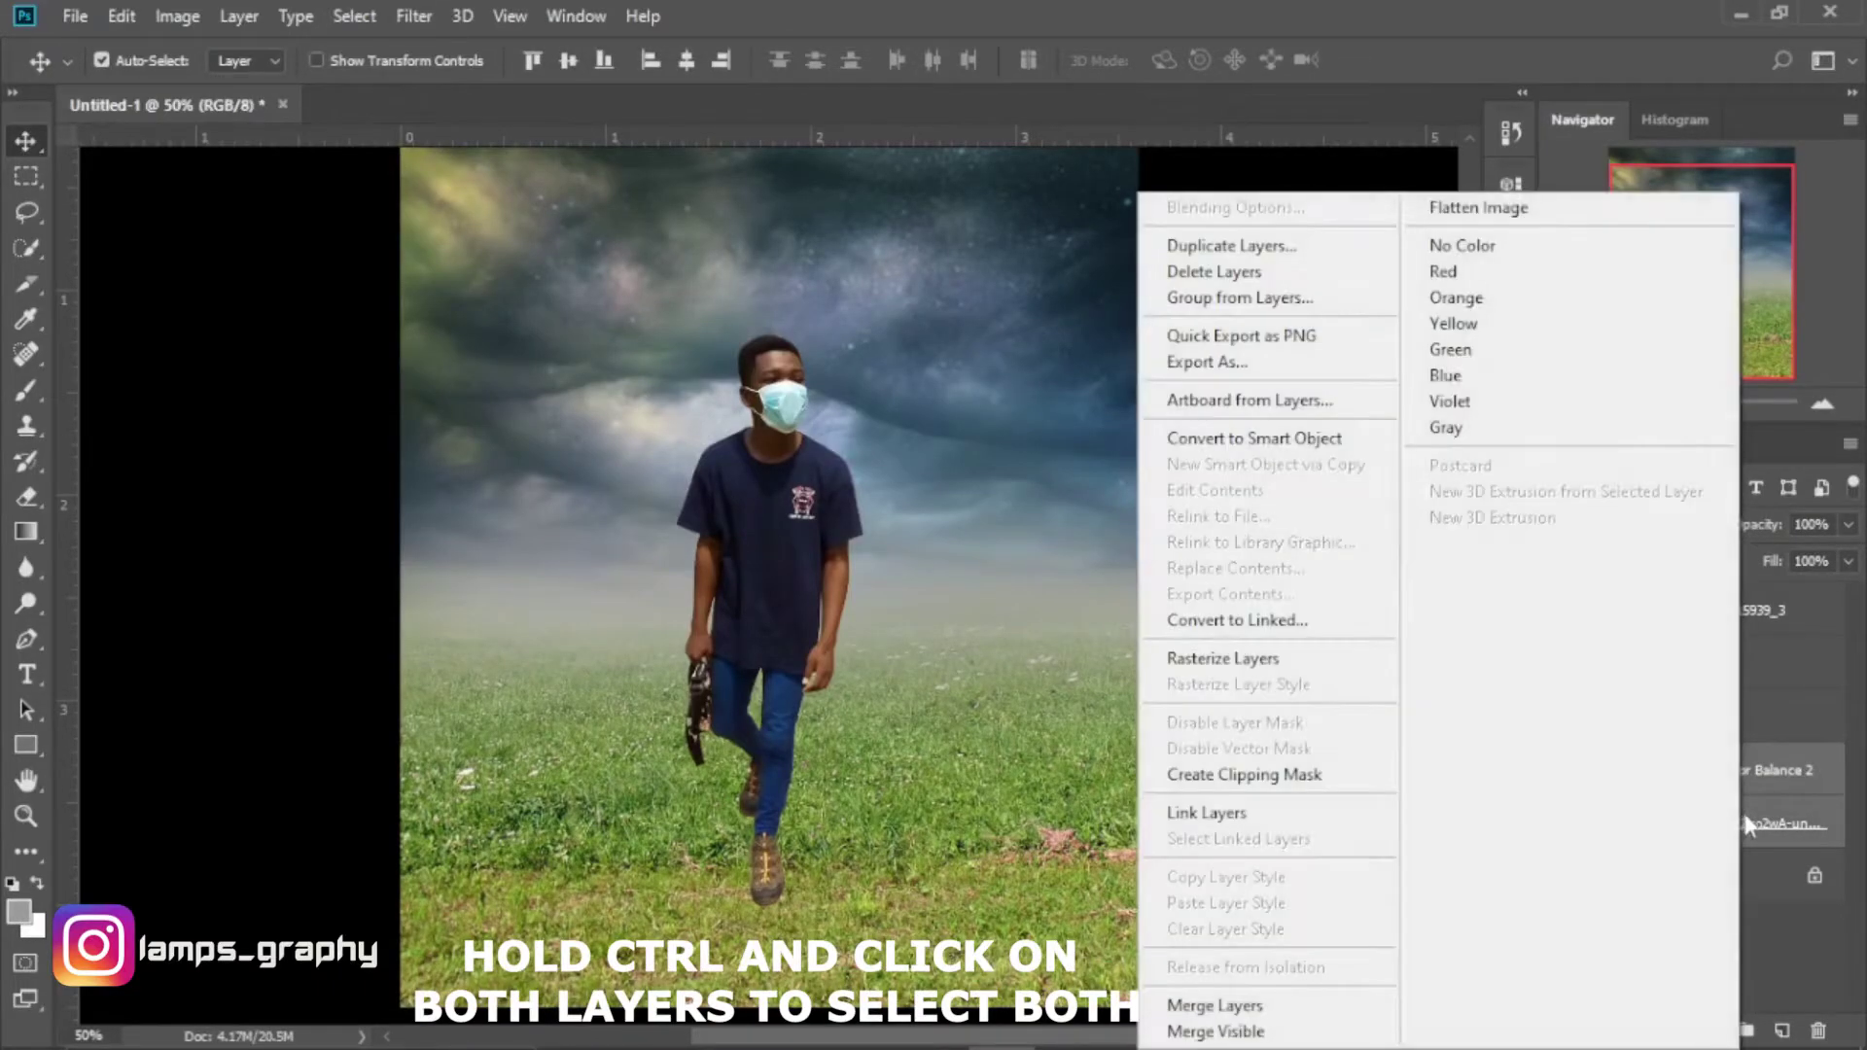
left_click(1264, 443)
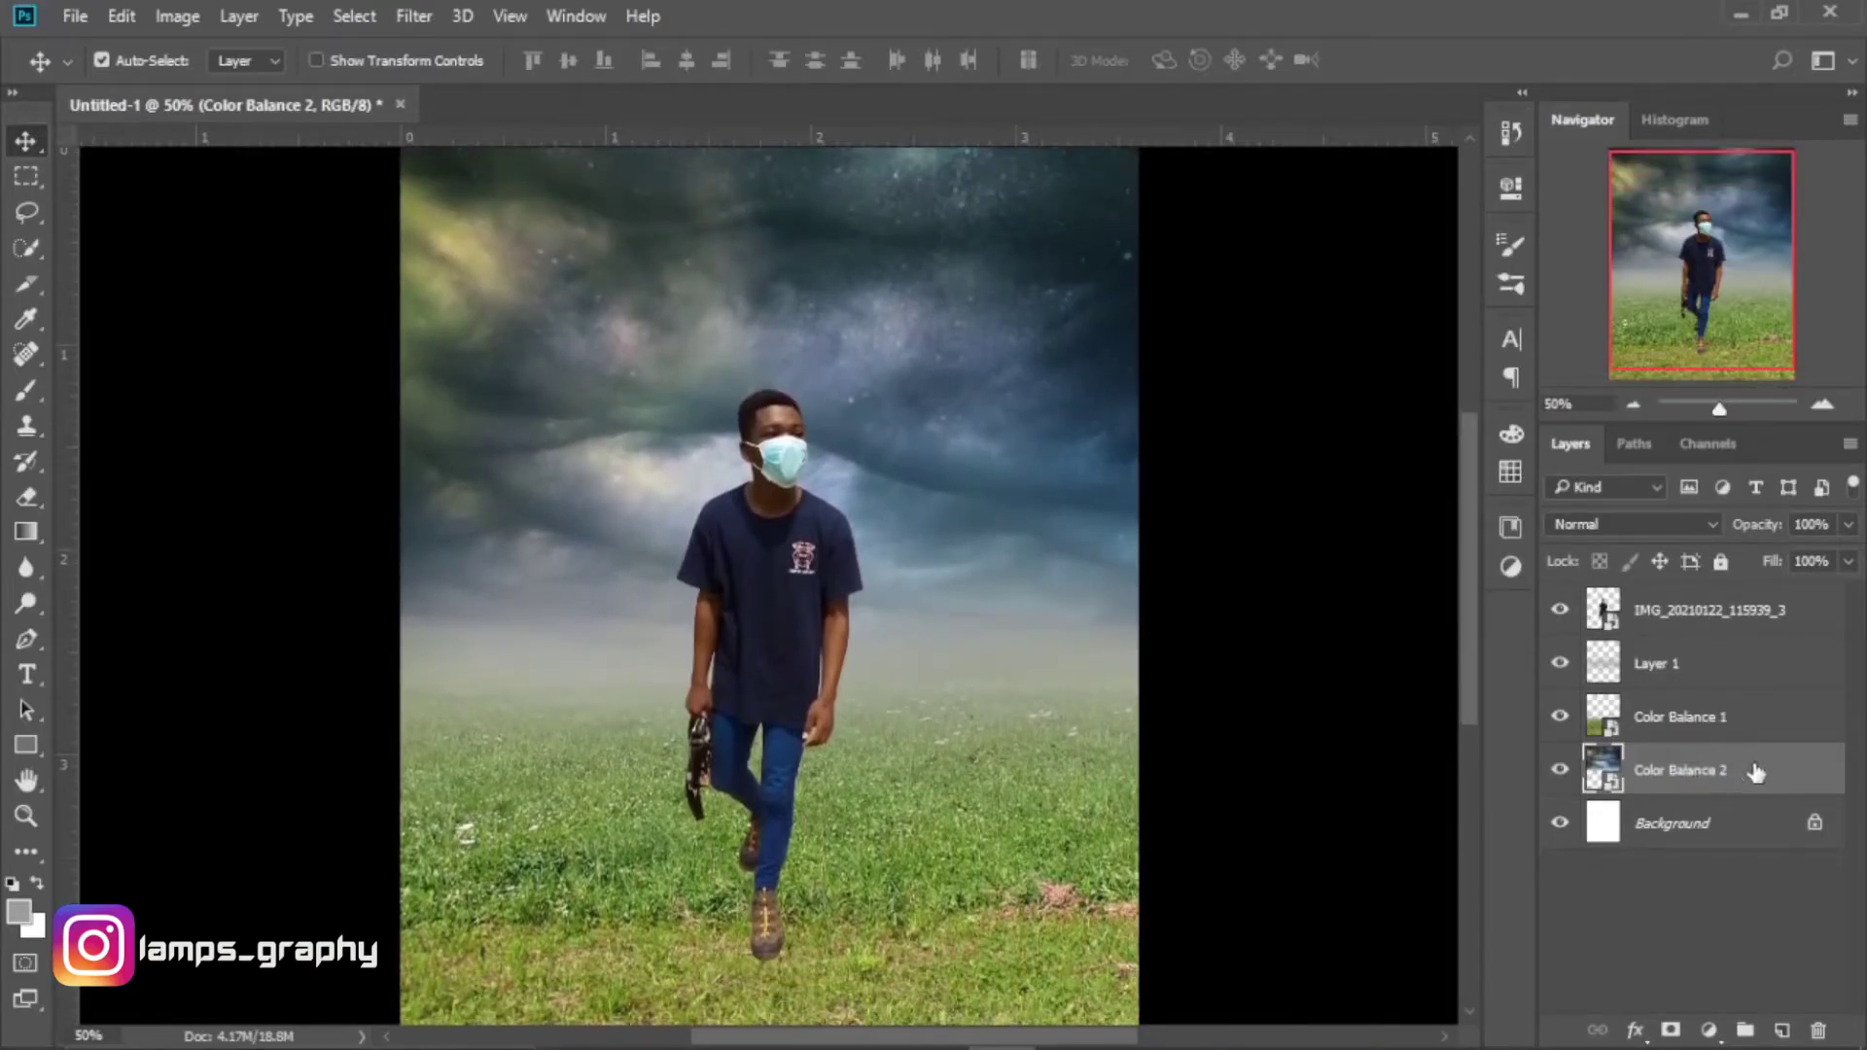
Apply a 14 px Field Blur from the Blur Gallery to the sky smart object.
left_click(425, 18)
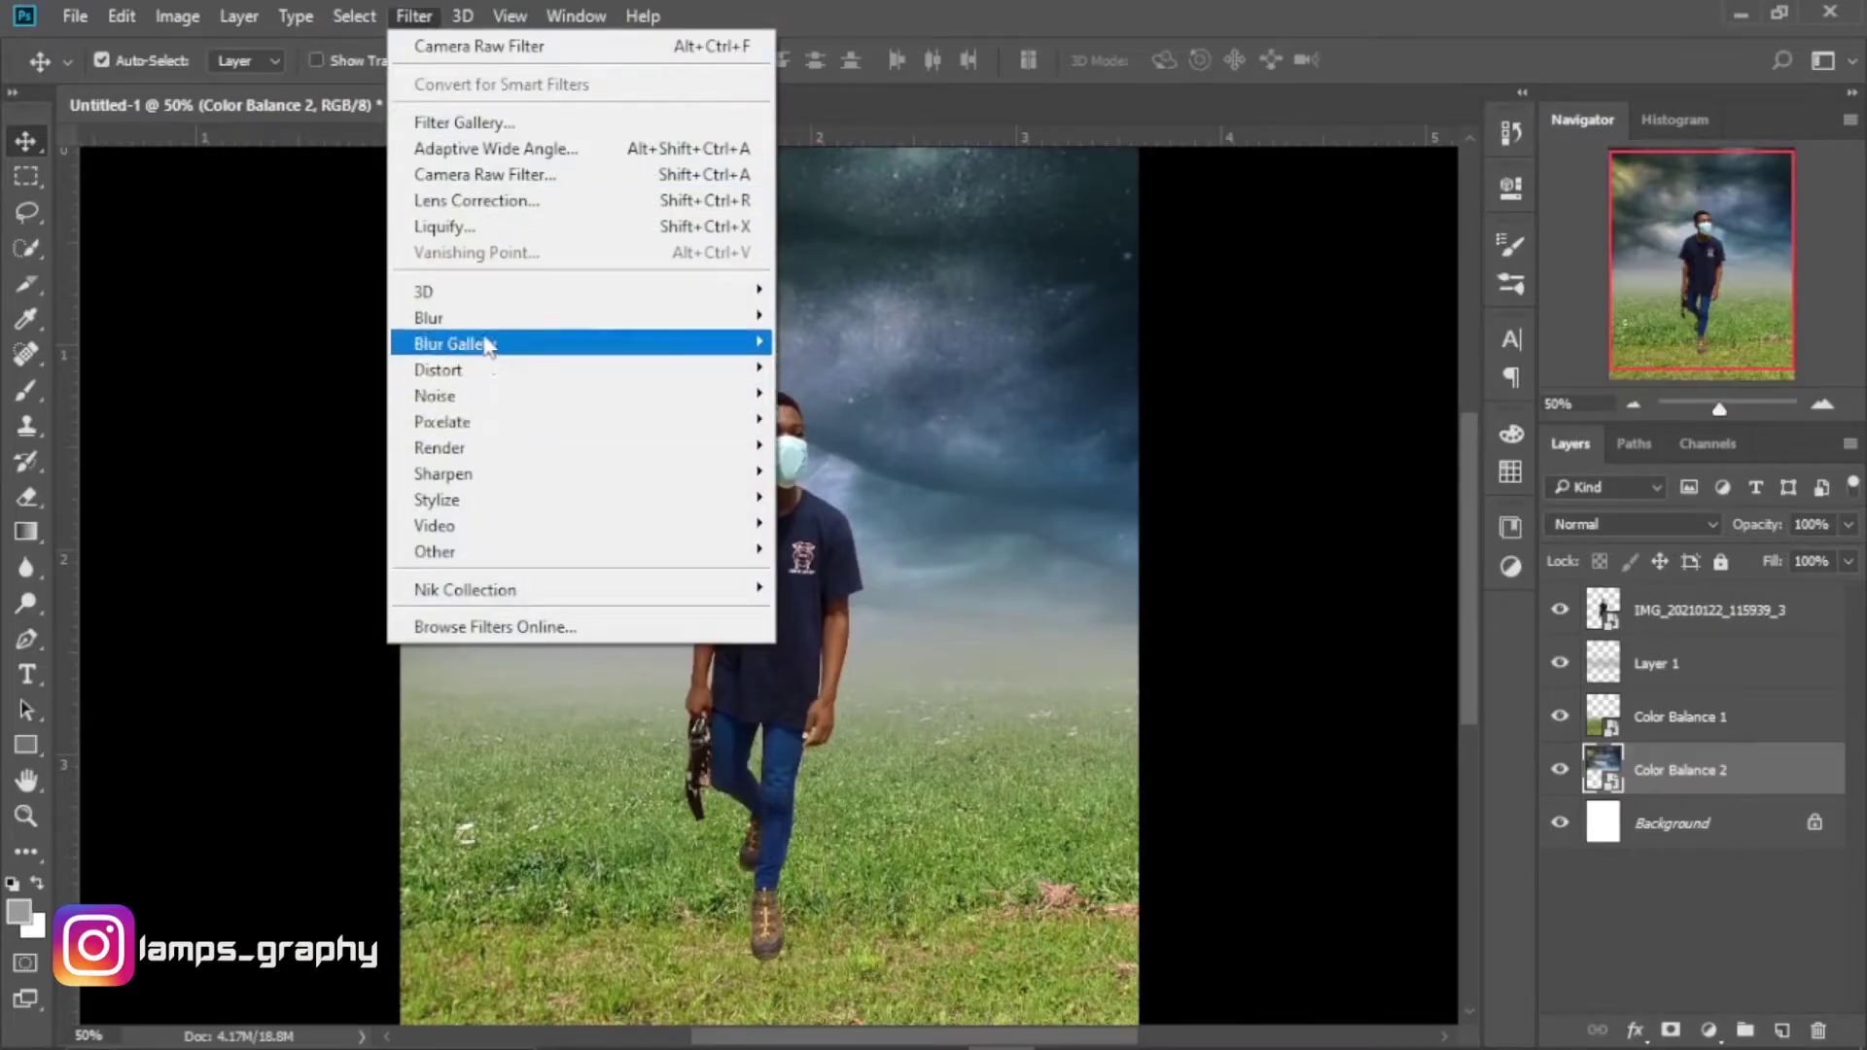
mouse_move(456, 345)
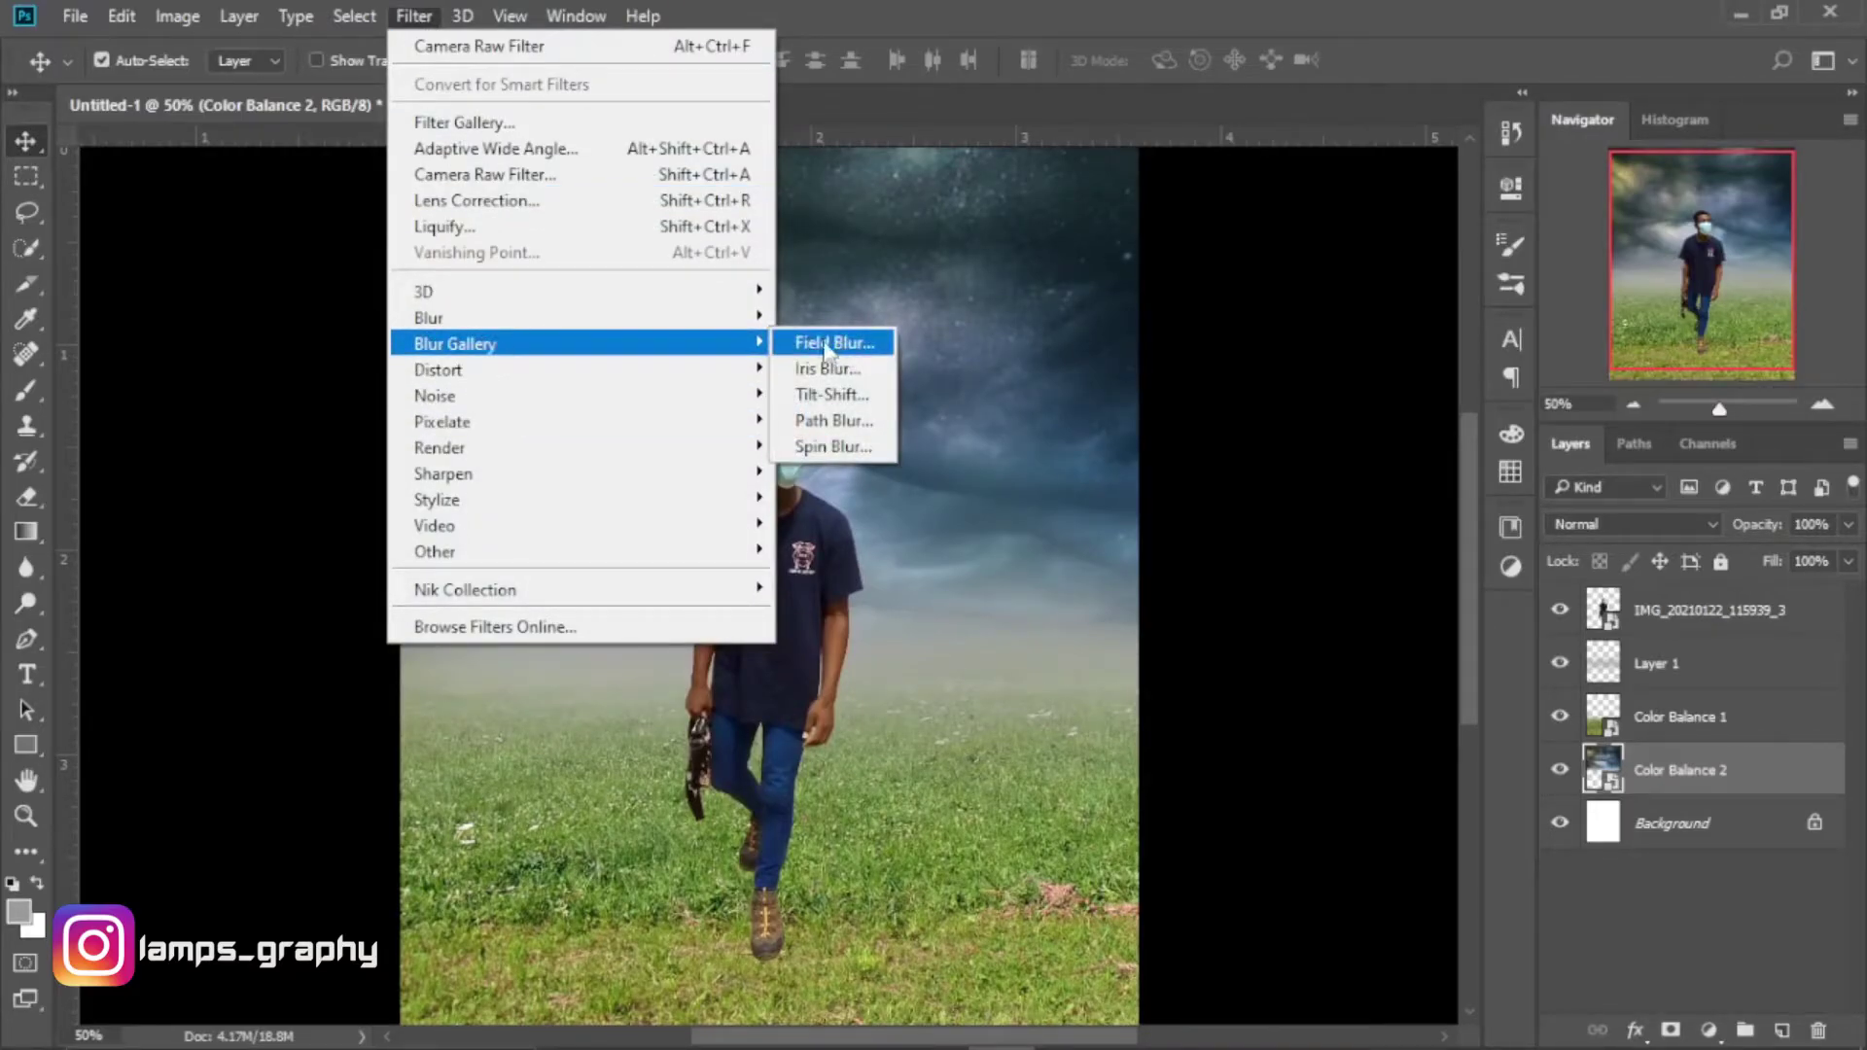
left_click(835, 343)
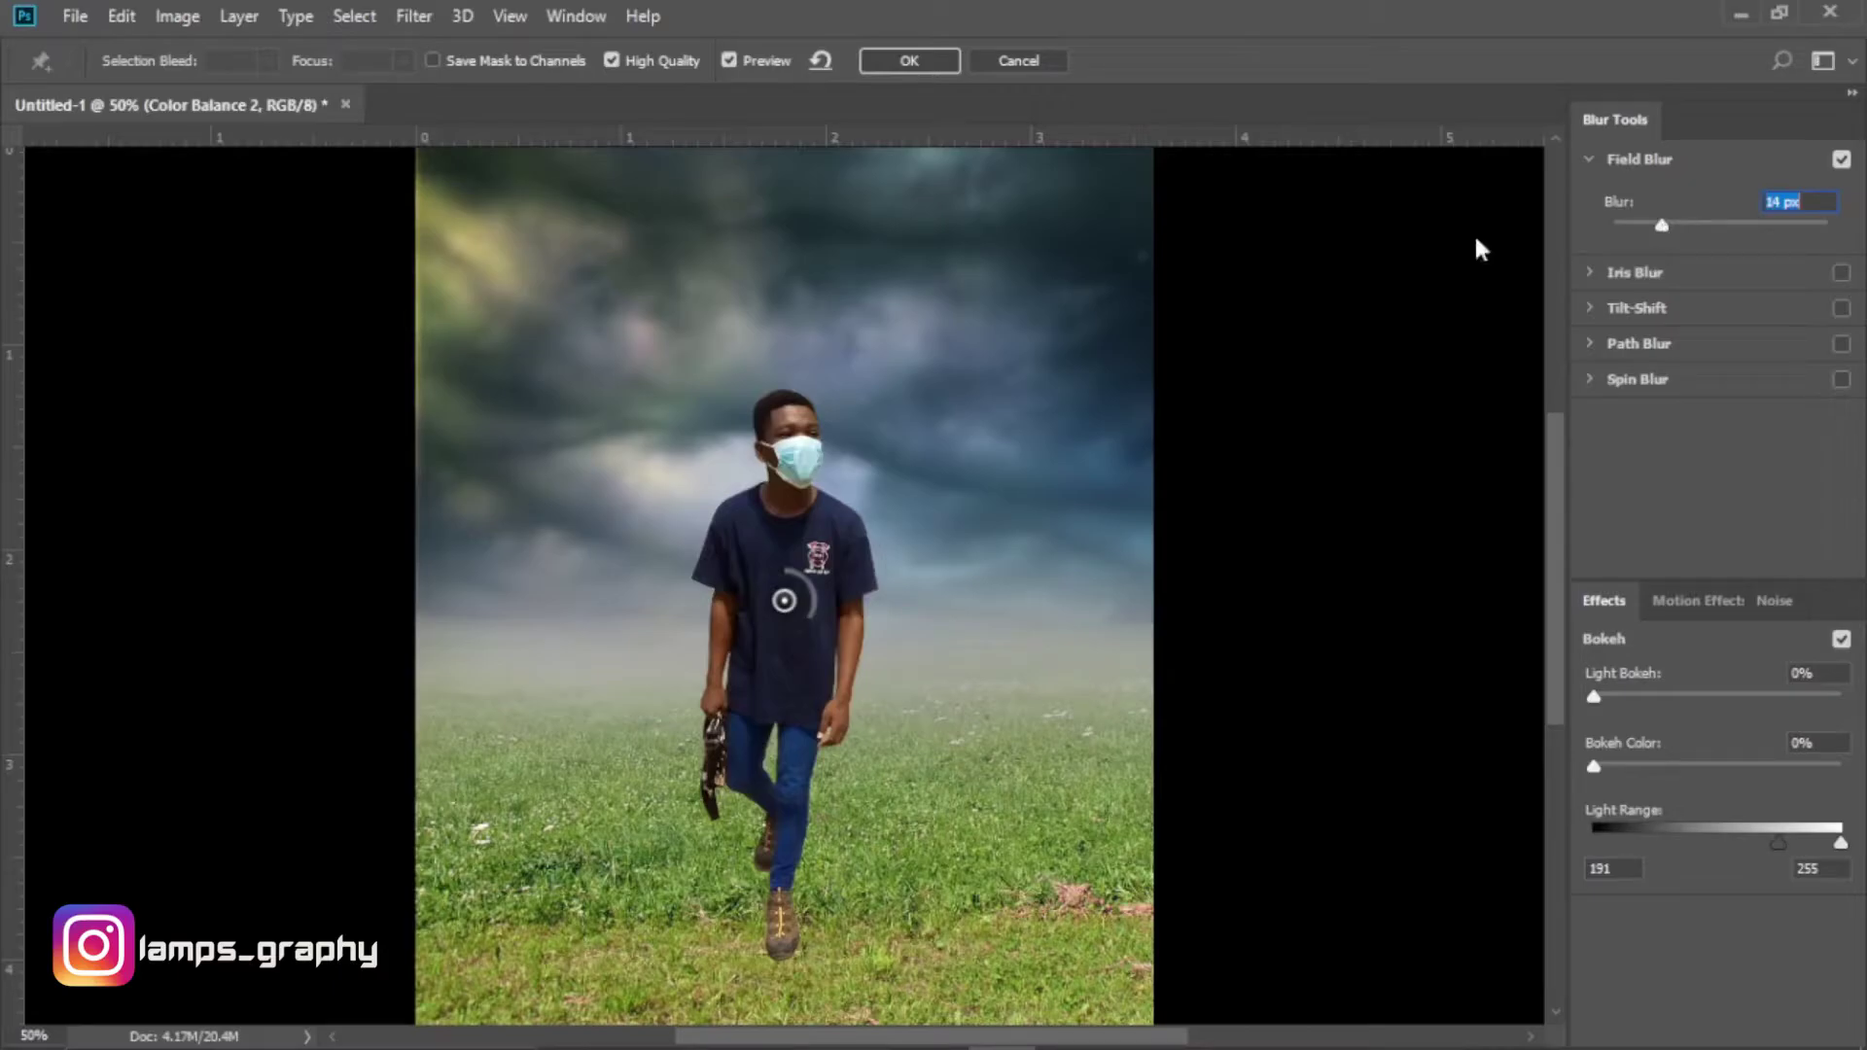
left_click(731, 60)
left_click(912, 60)
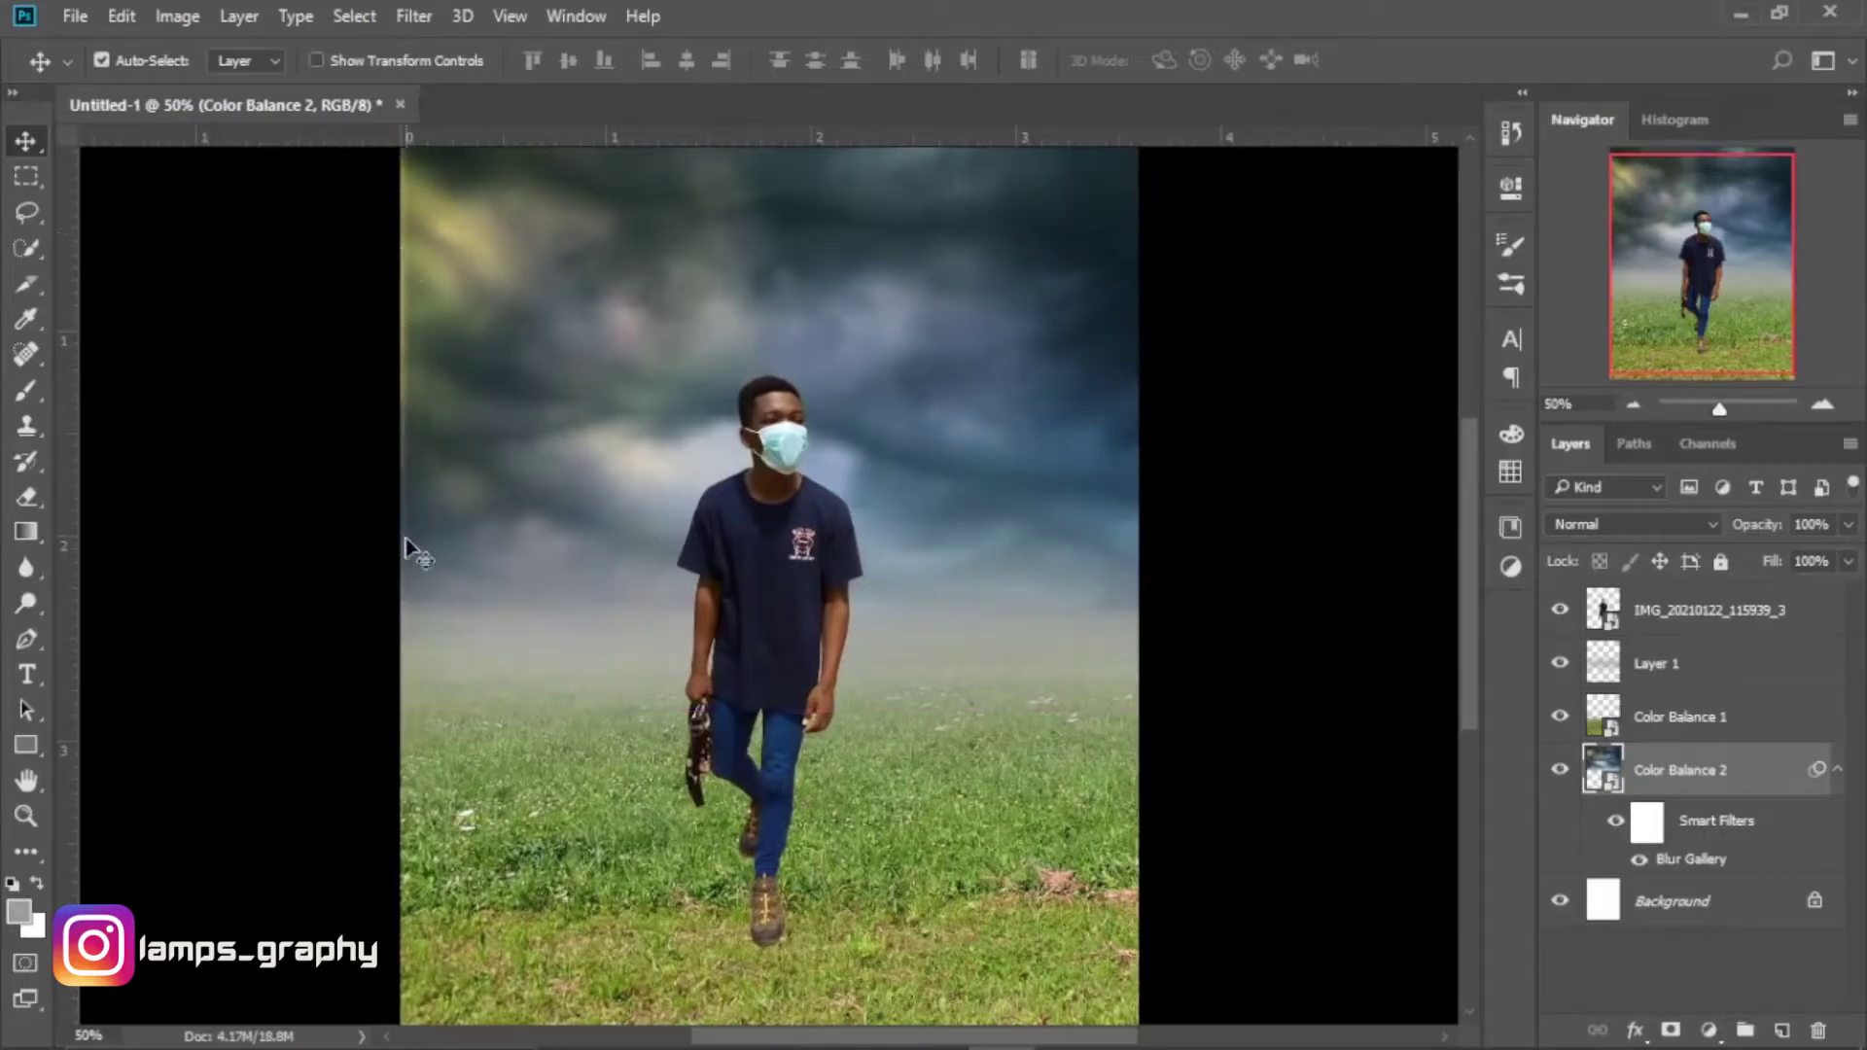
Scale the blurred sky smart object up to about 102.6% from its top-left corner.
key("ctrl+minus")
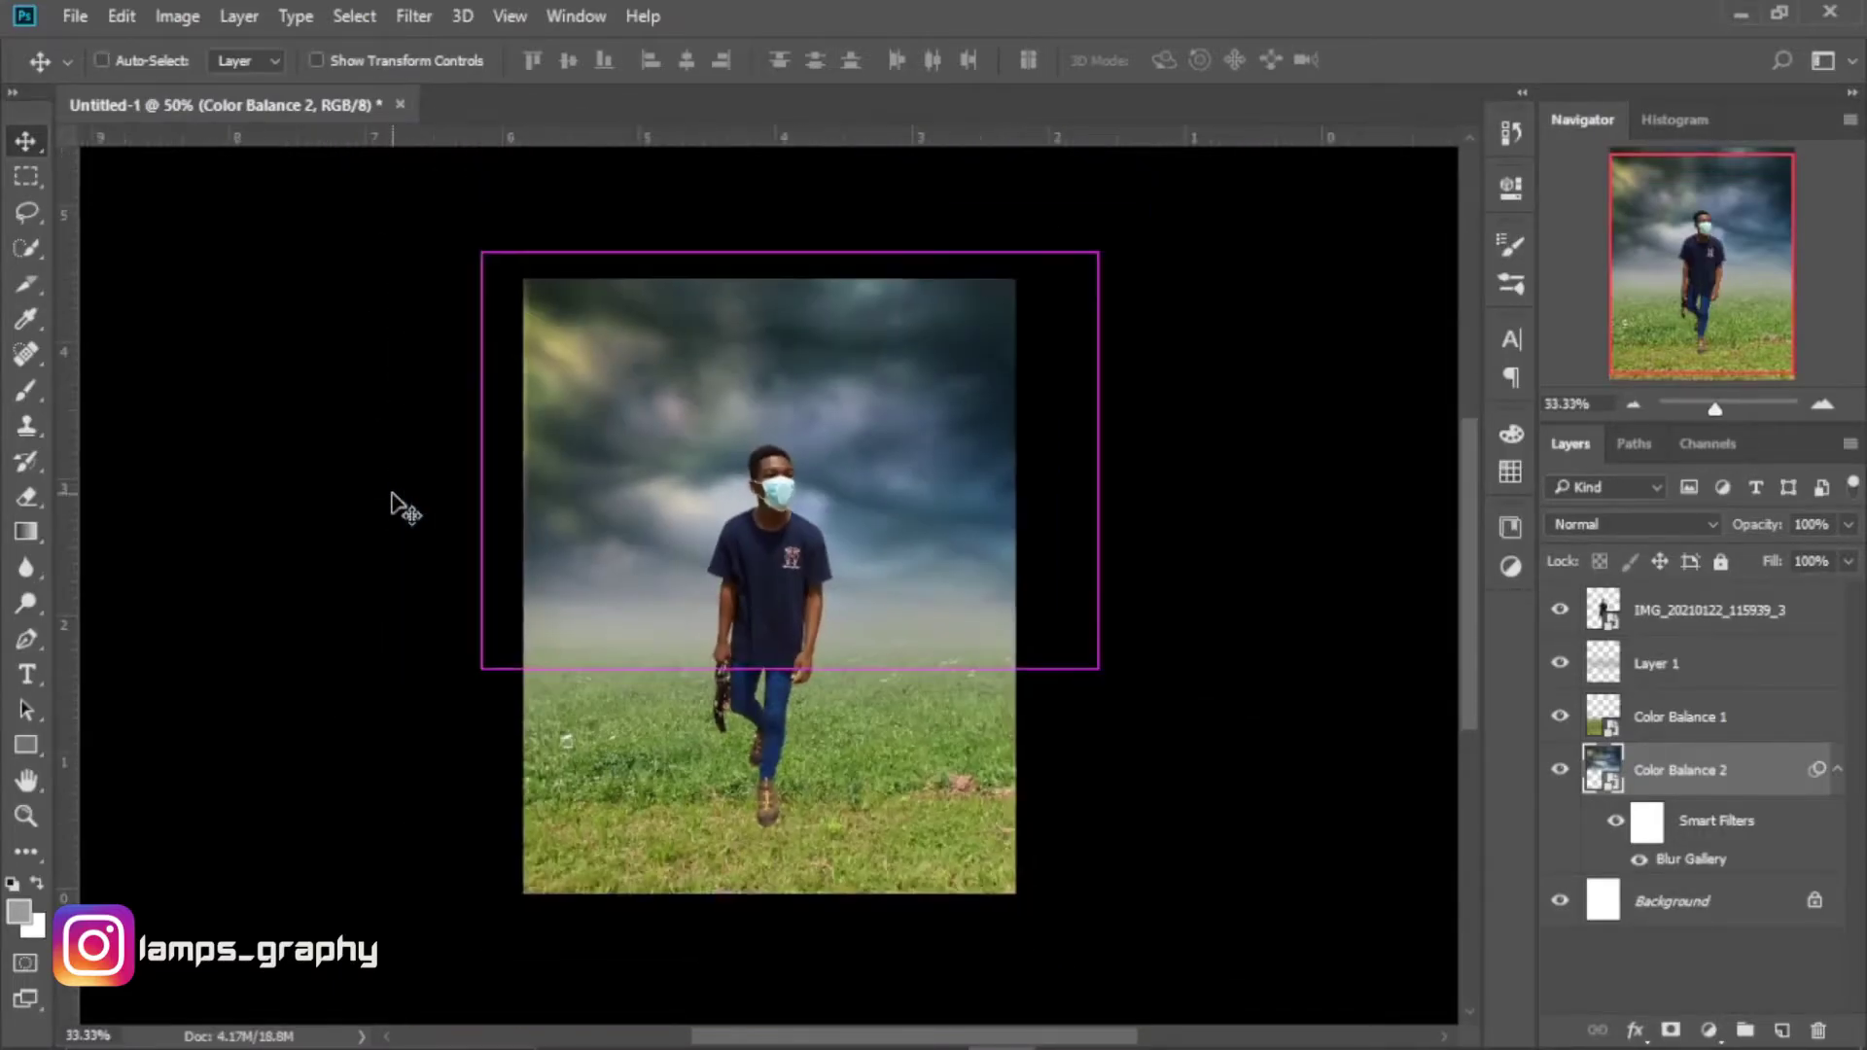
key("ctrl+t")
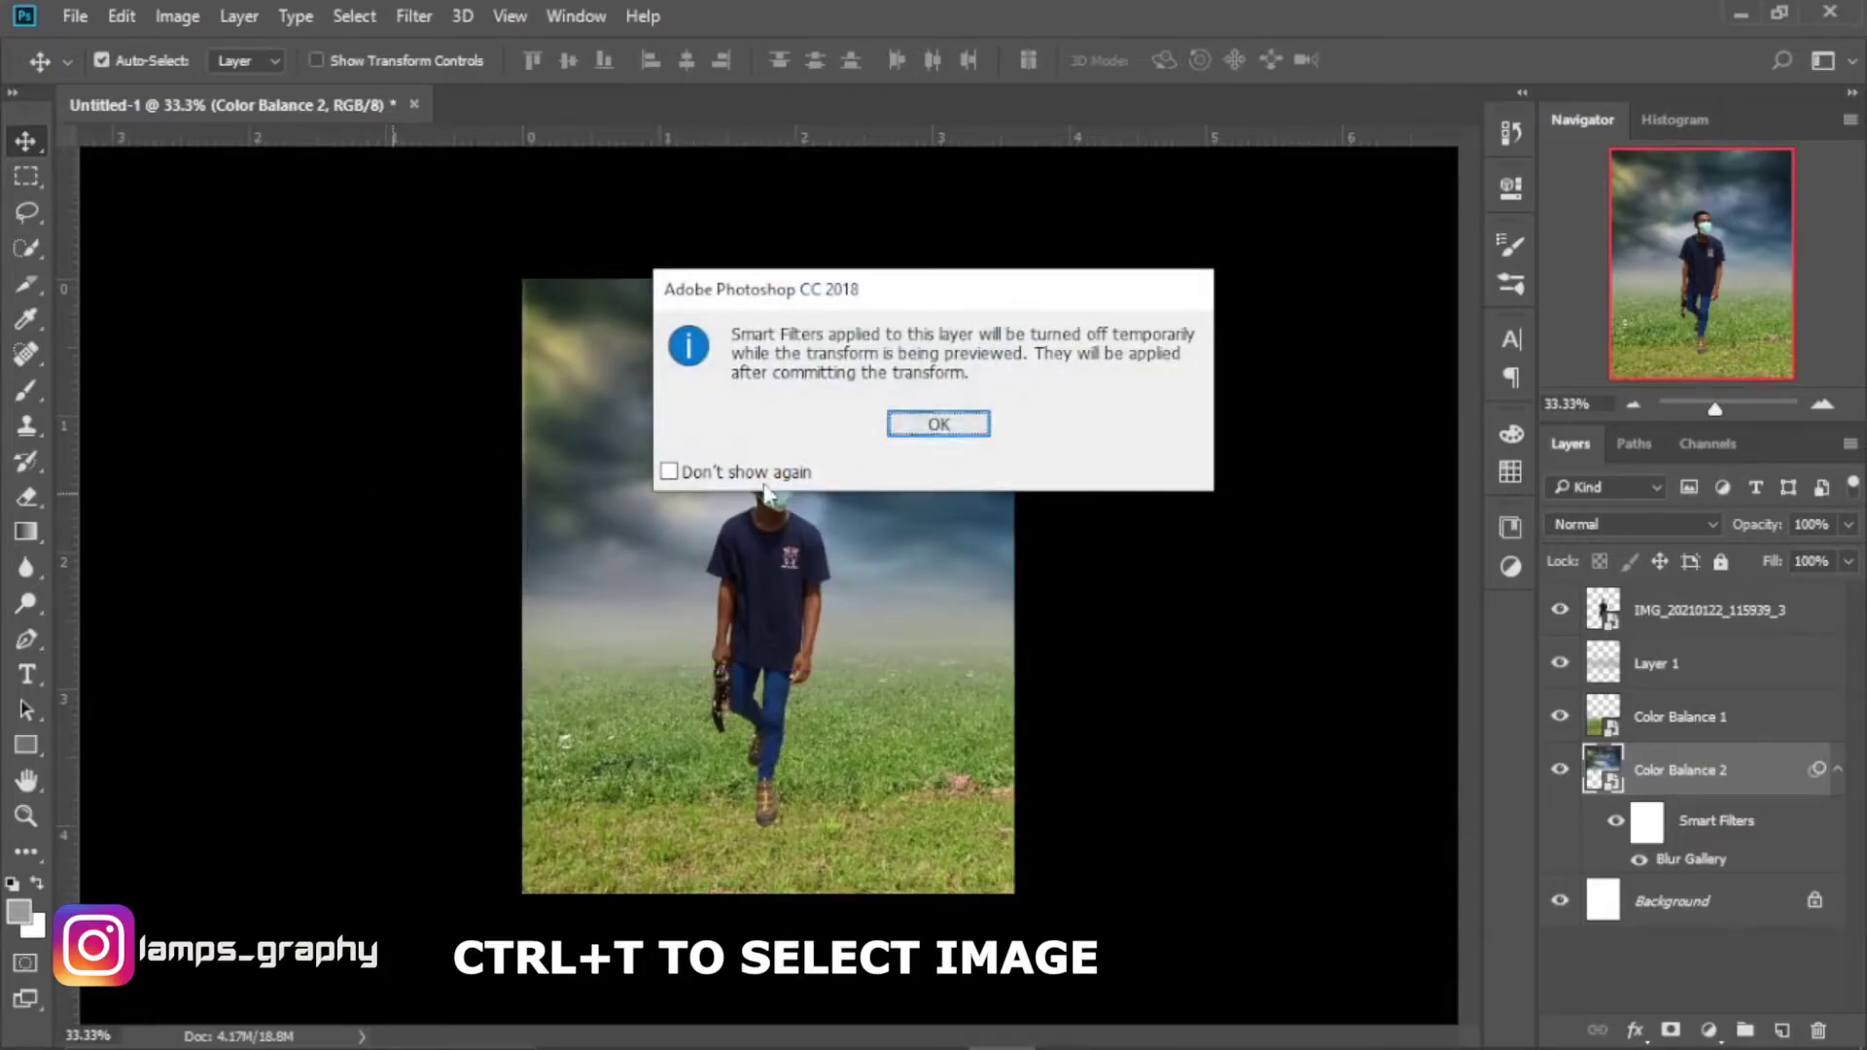
left_click(942, 426)
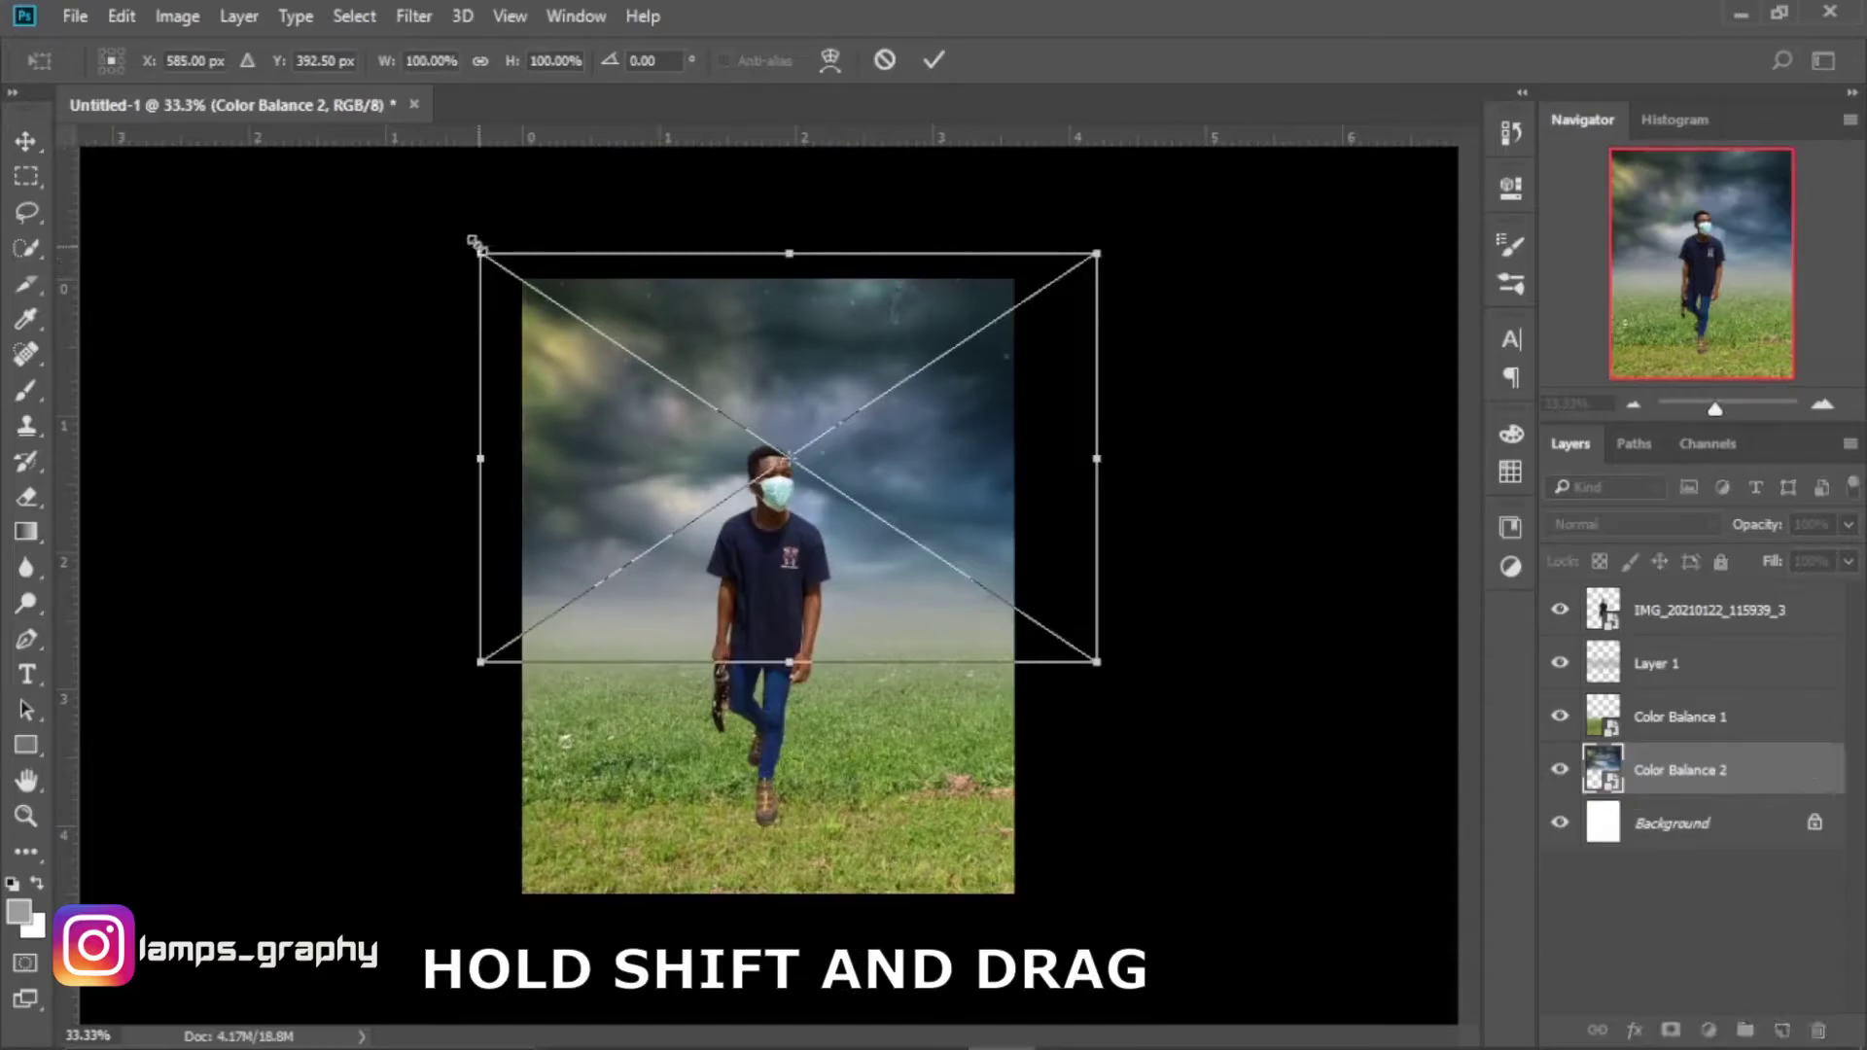
left_click_drag(474, 242, 464, 239)
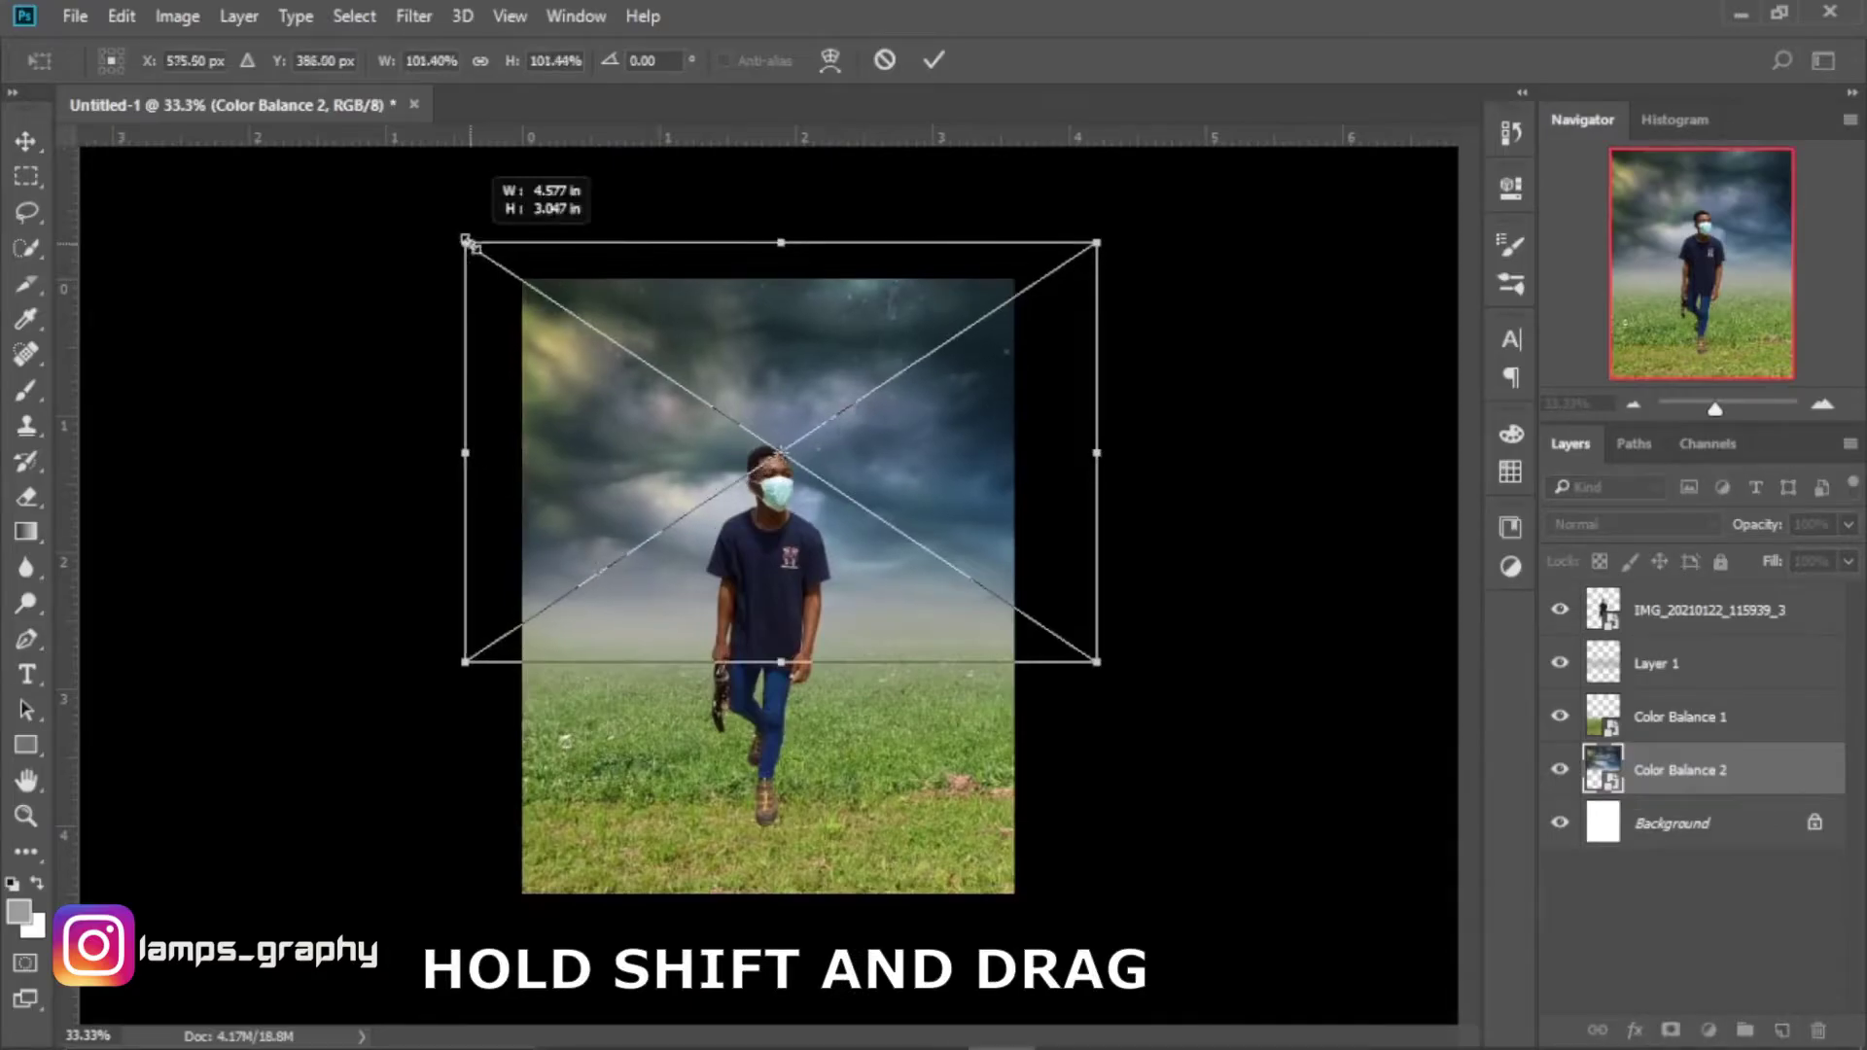
left_click(936, 61)
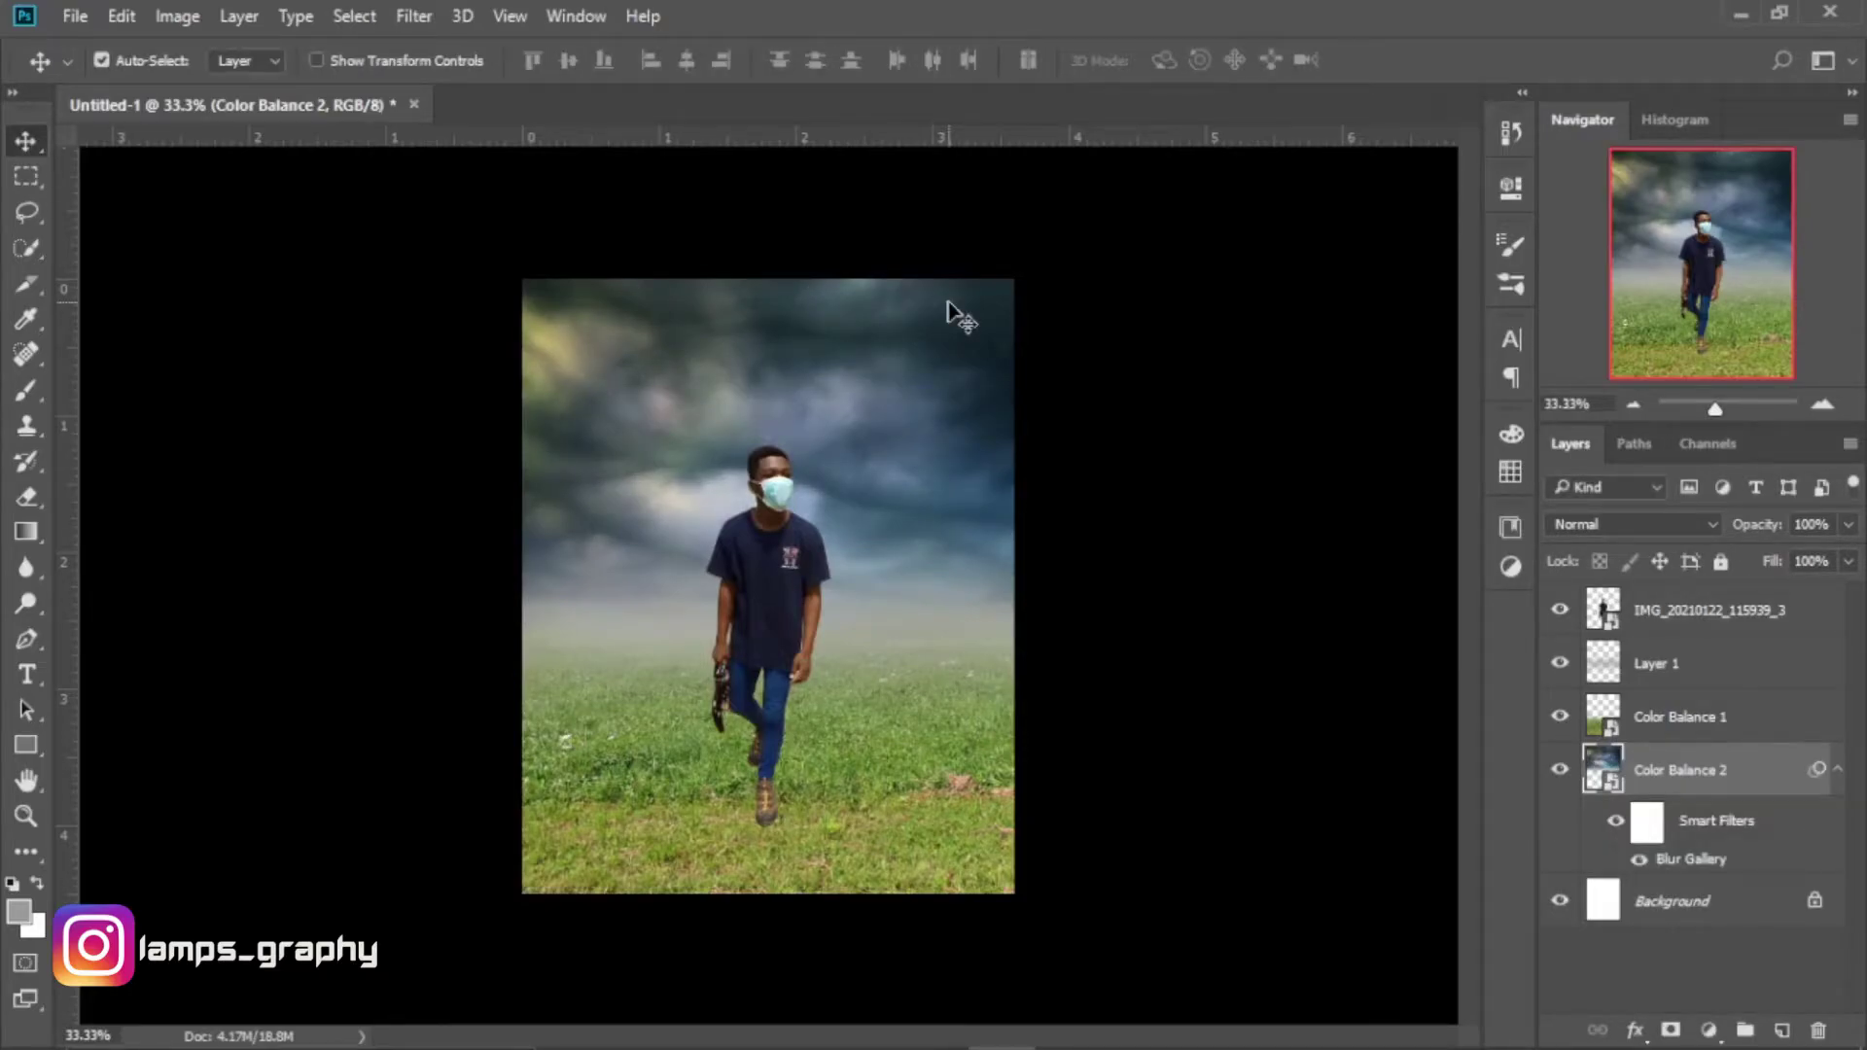
Apply a 3 px Field Blur smart filter to the Color Balance 1 field layer and compare it.
left_click(943, 860)
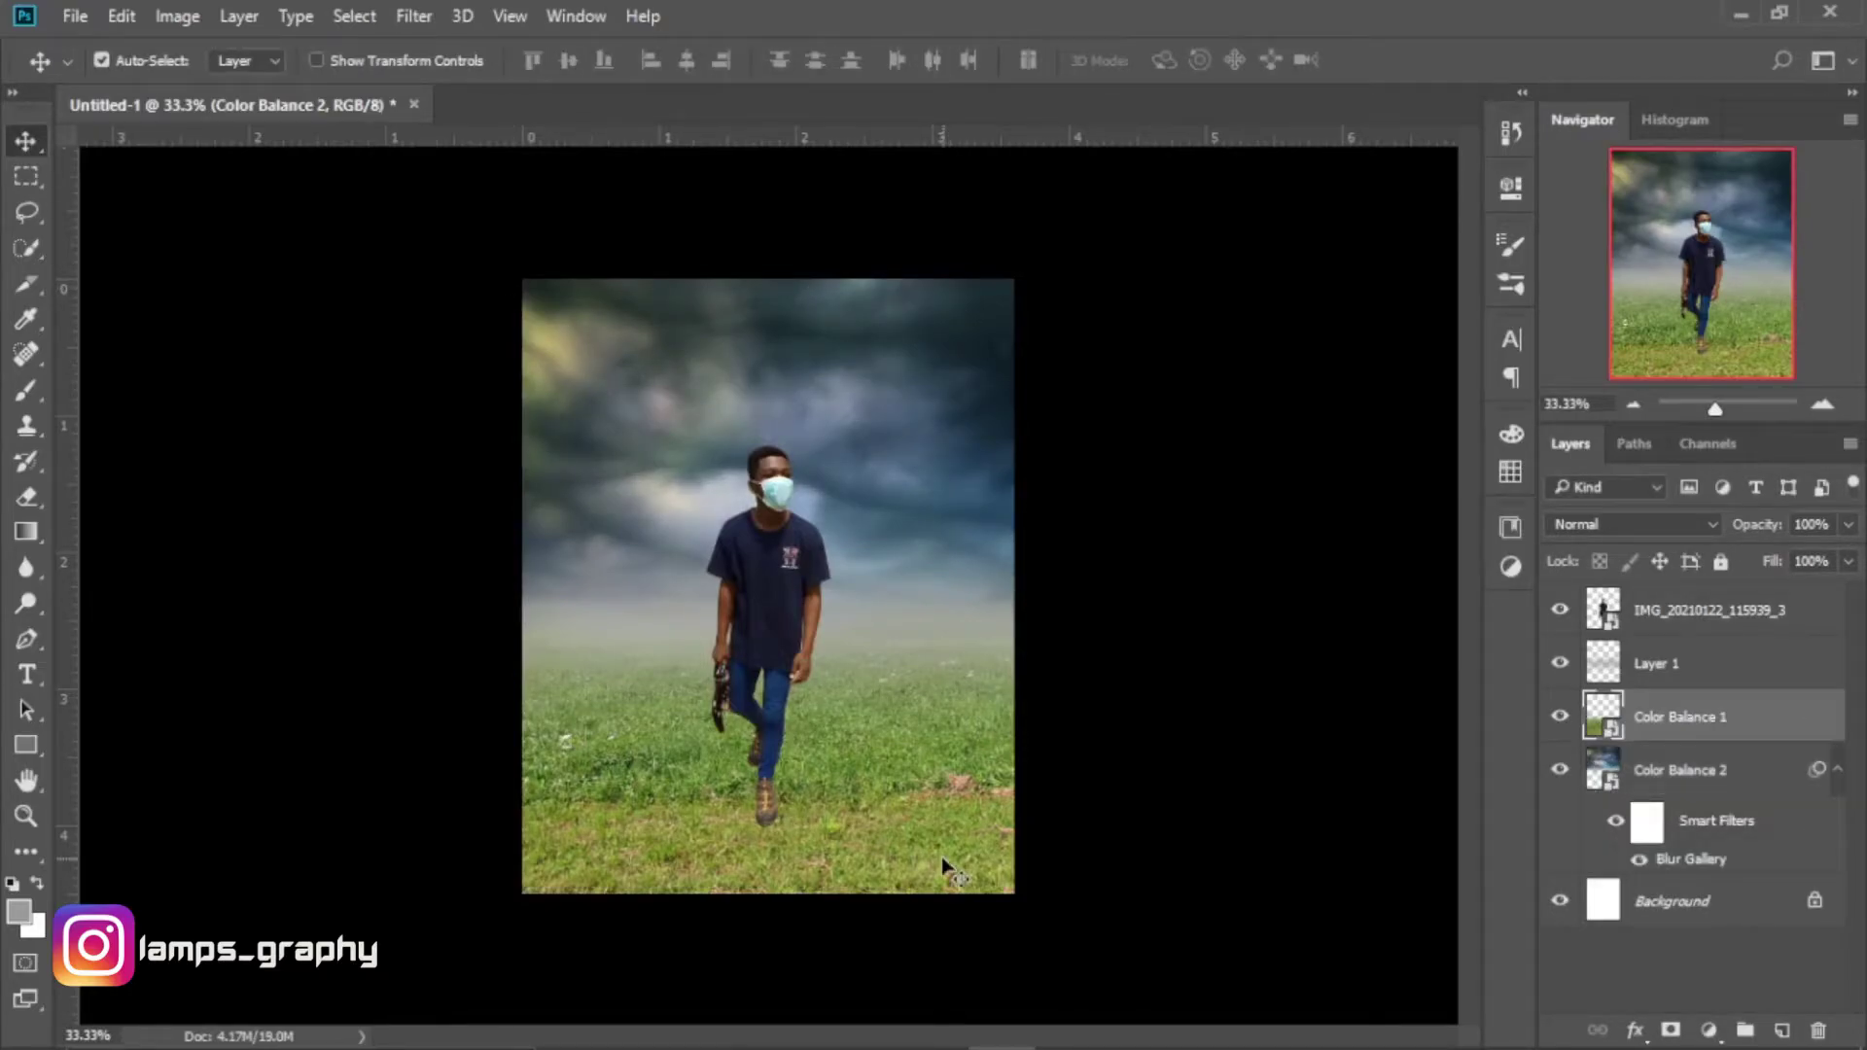
left_click(418, 16)
mouse_move(455, 345)
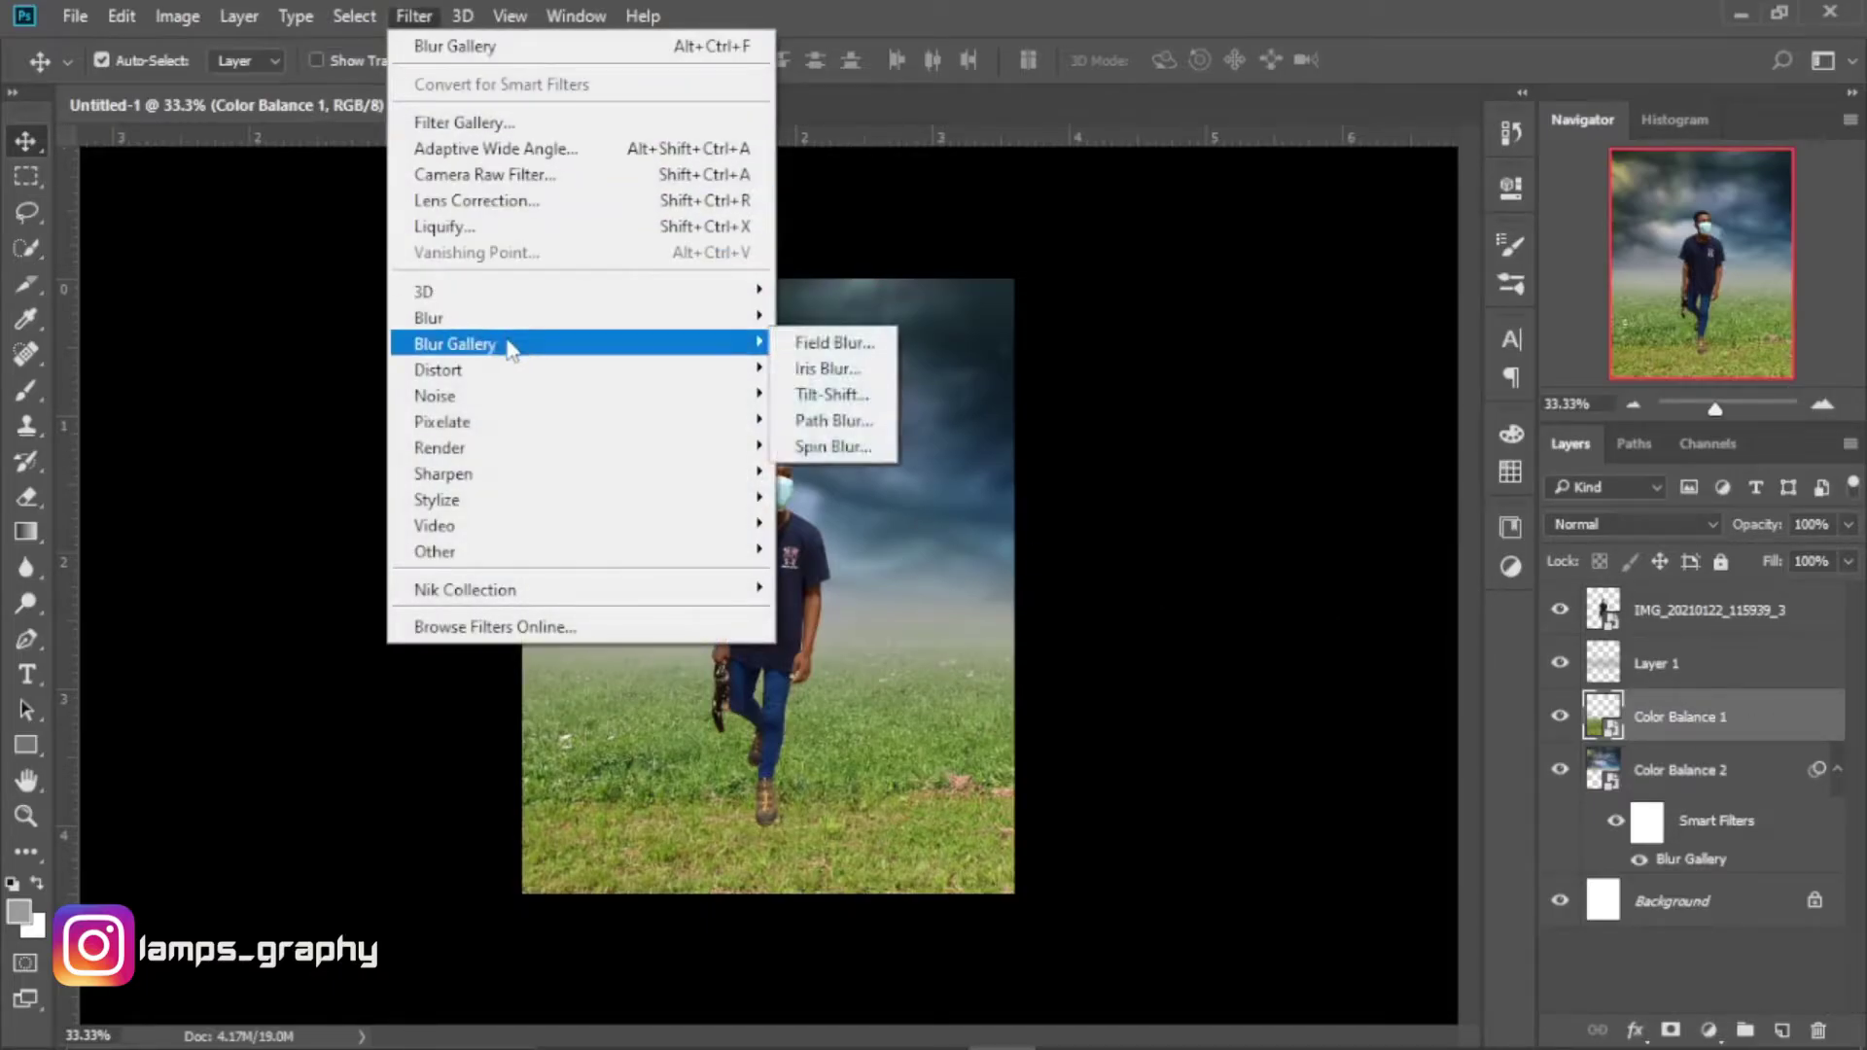
left_click(835, 343)
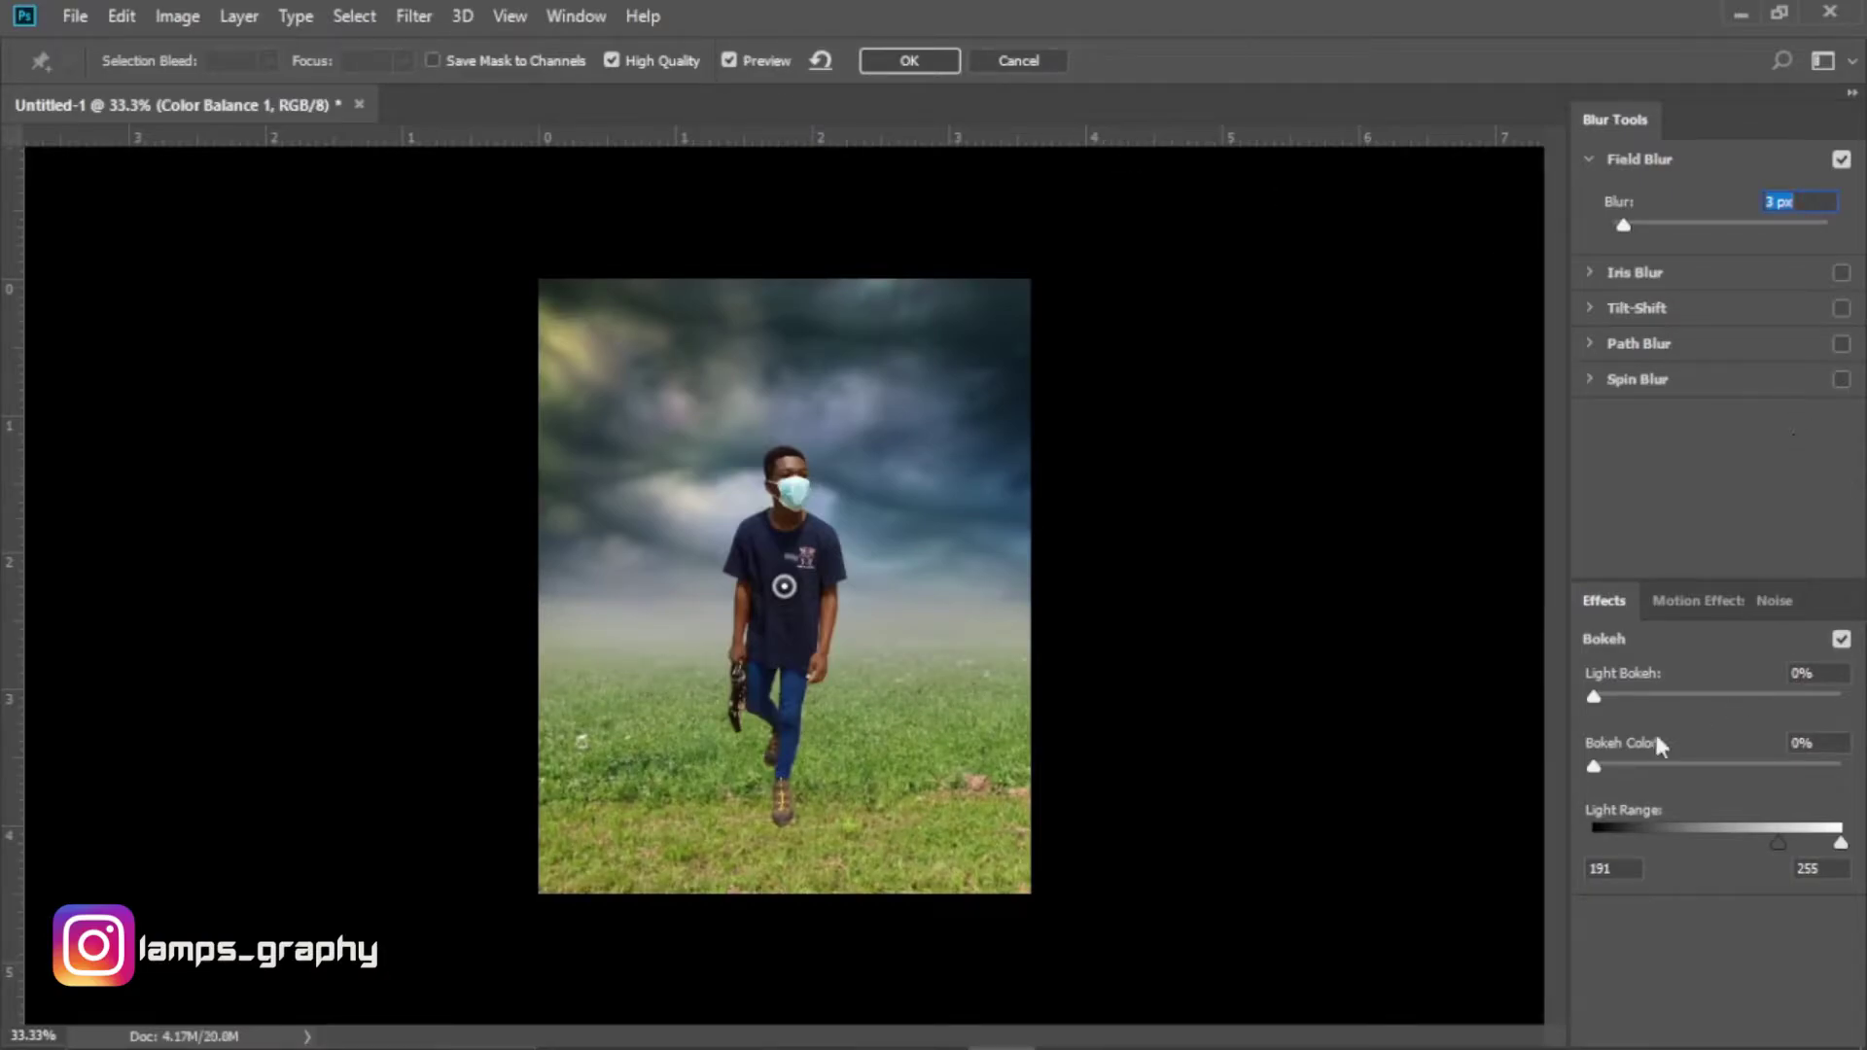
left_click(928, 72)
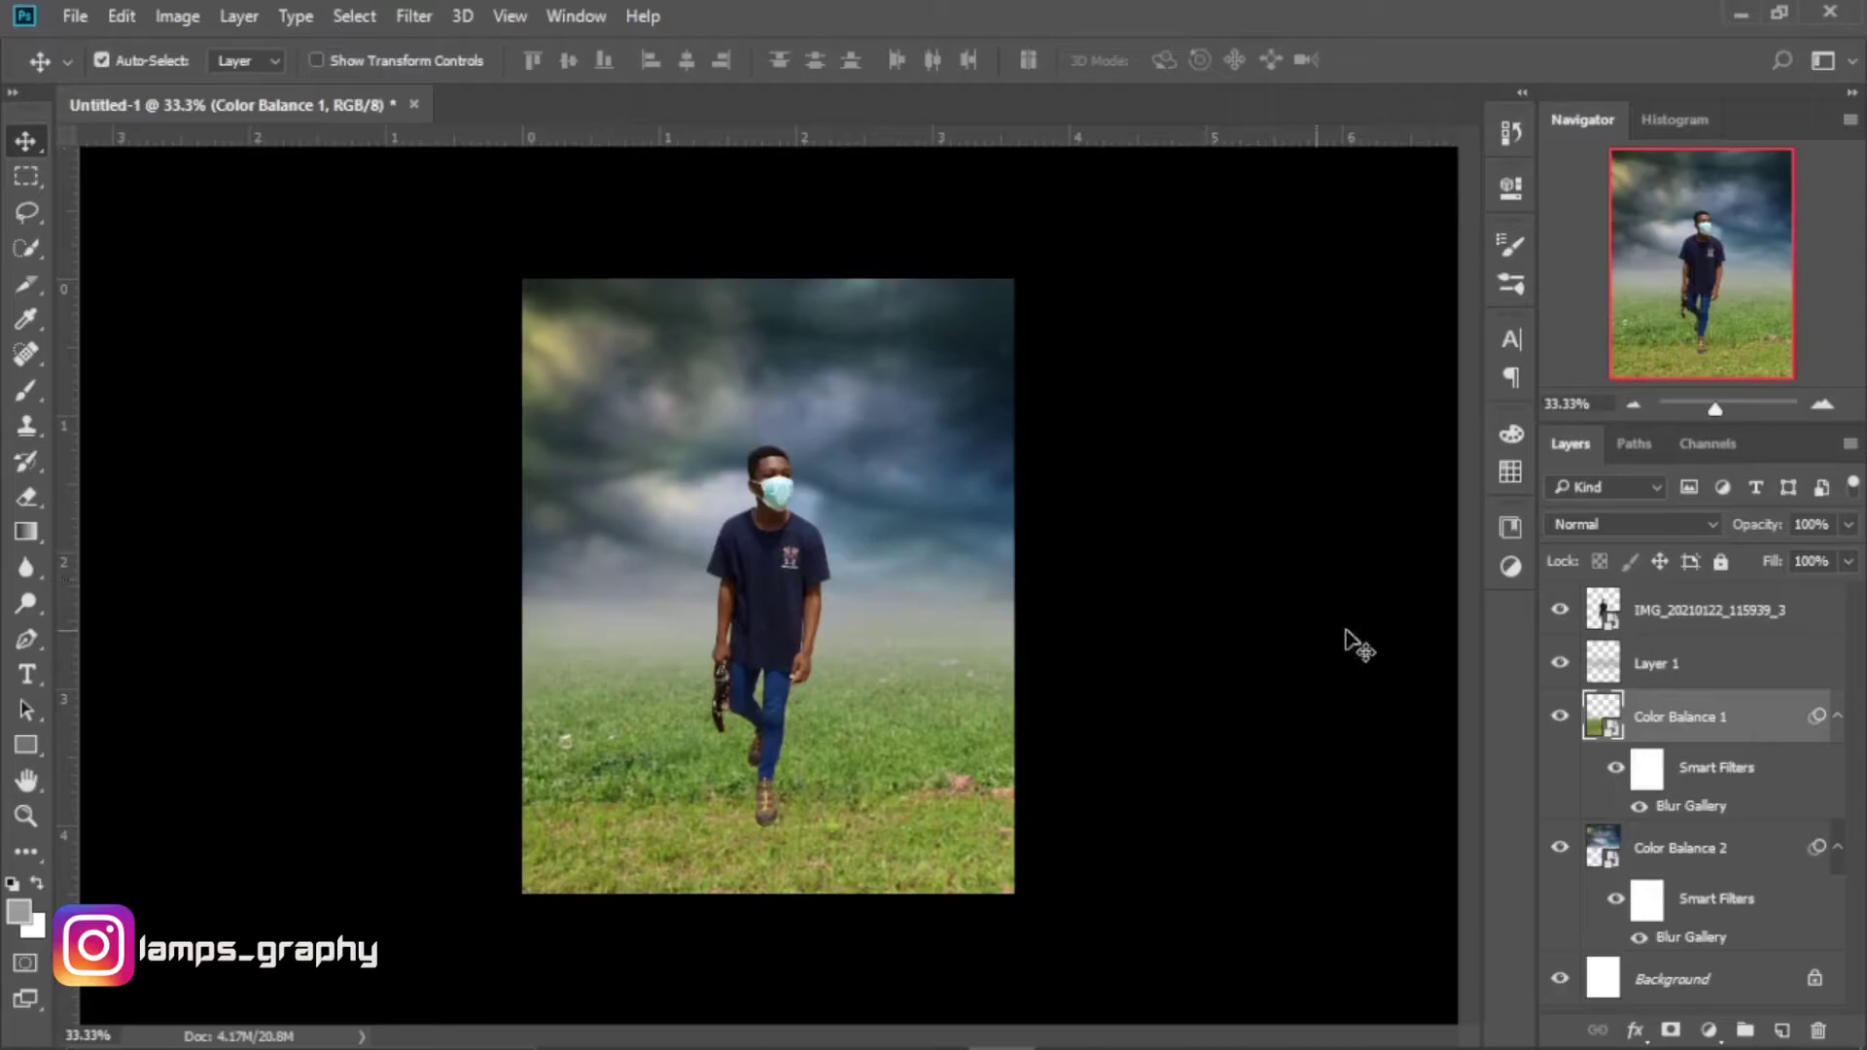
left_click(1617, 770)
key("ctrl+plus")
Drag coronavirus_PNG47 from File Explorer onto the canvas, left of the man's head.
key("ctrl+minus")
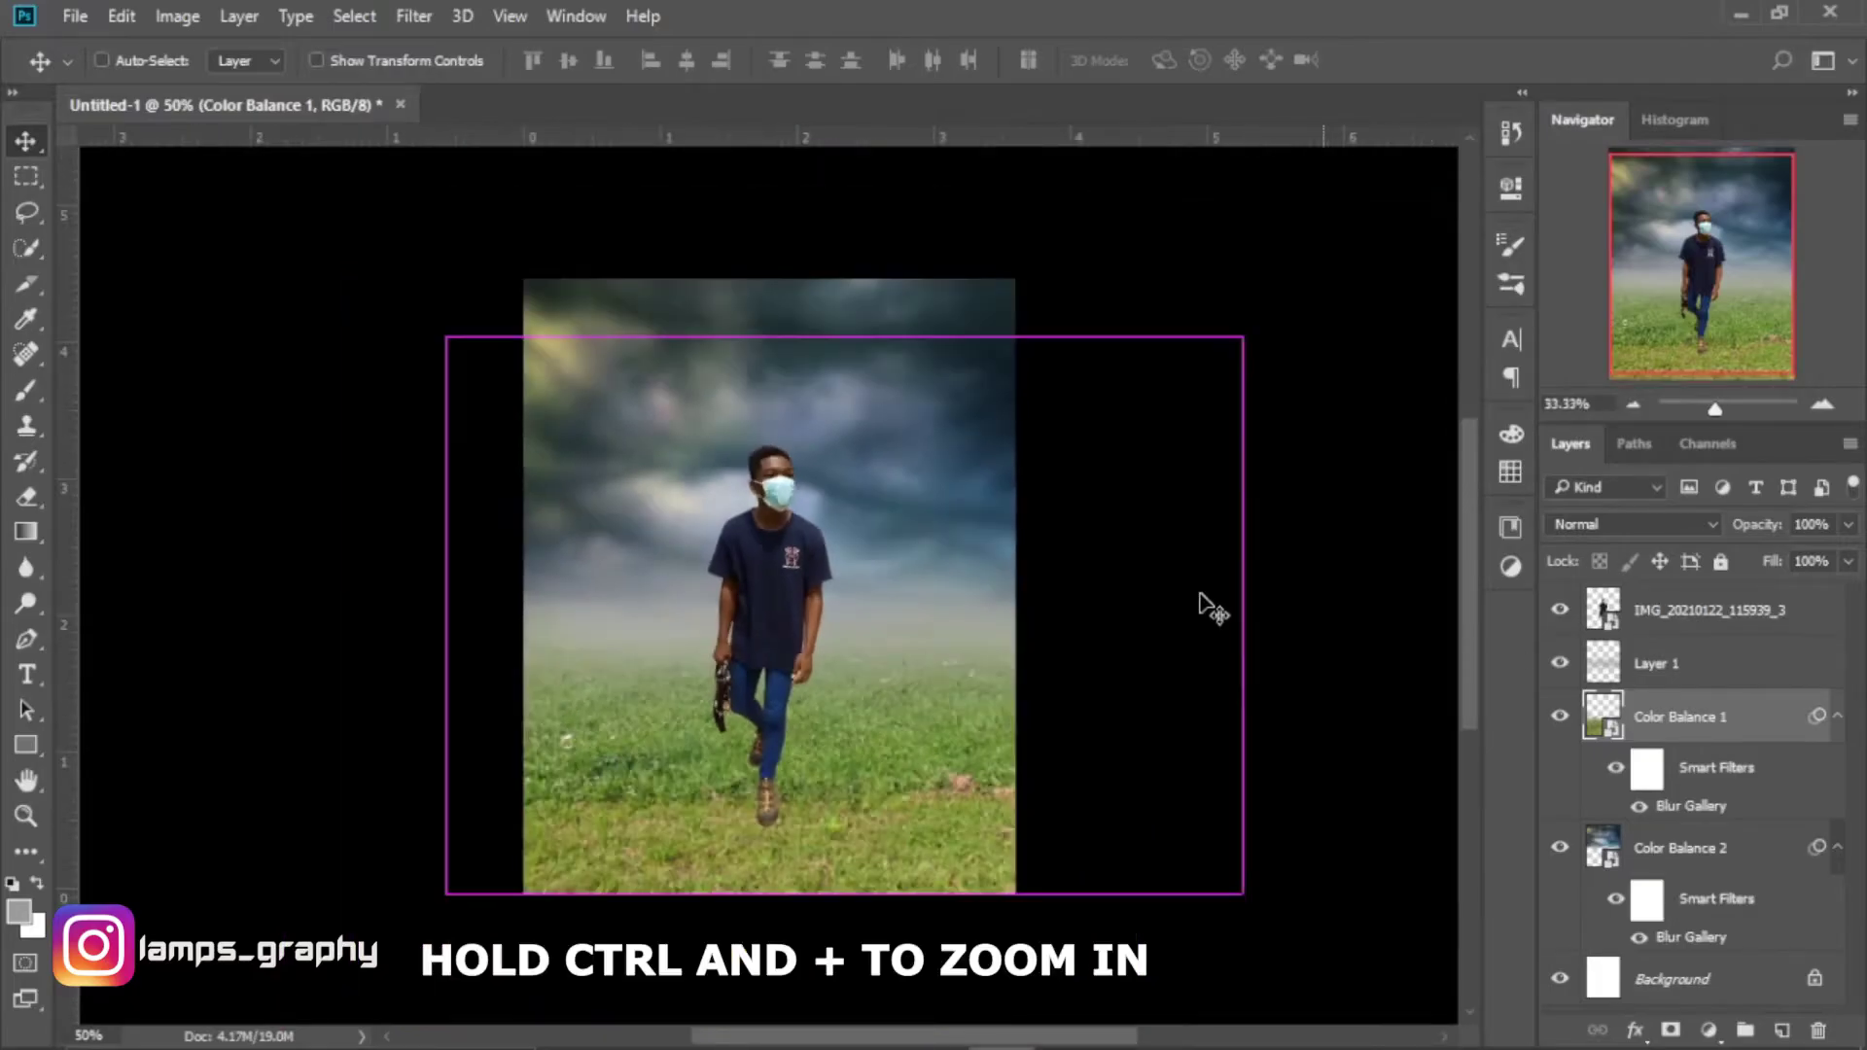
key("ctrl+plus")
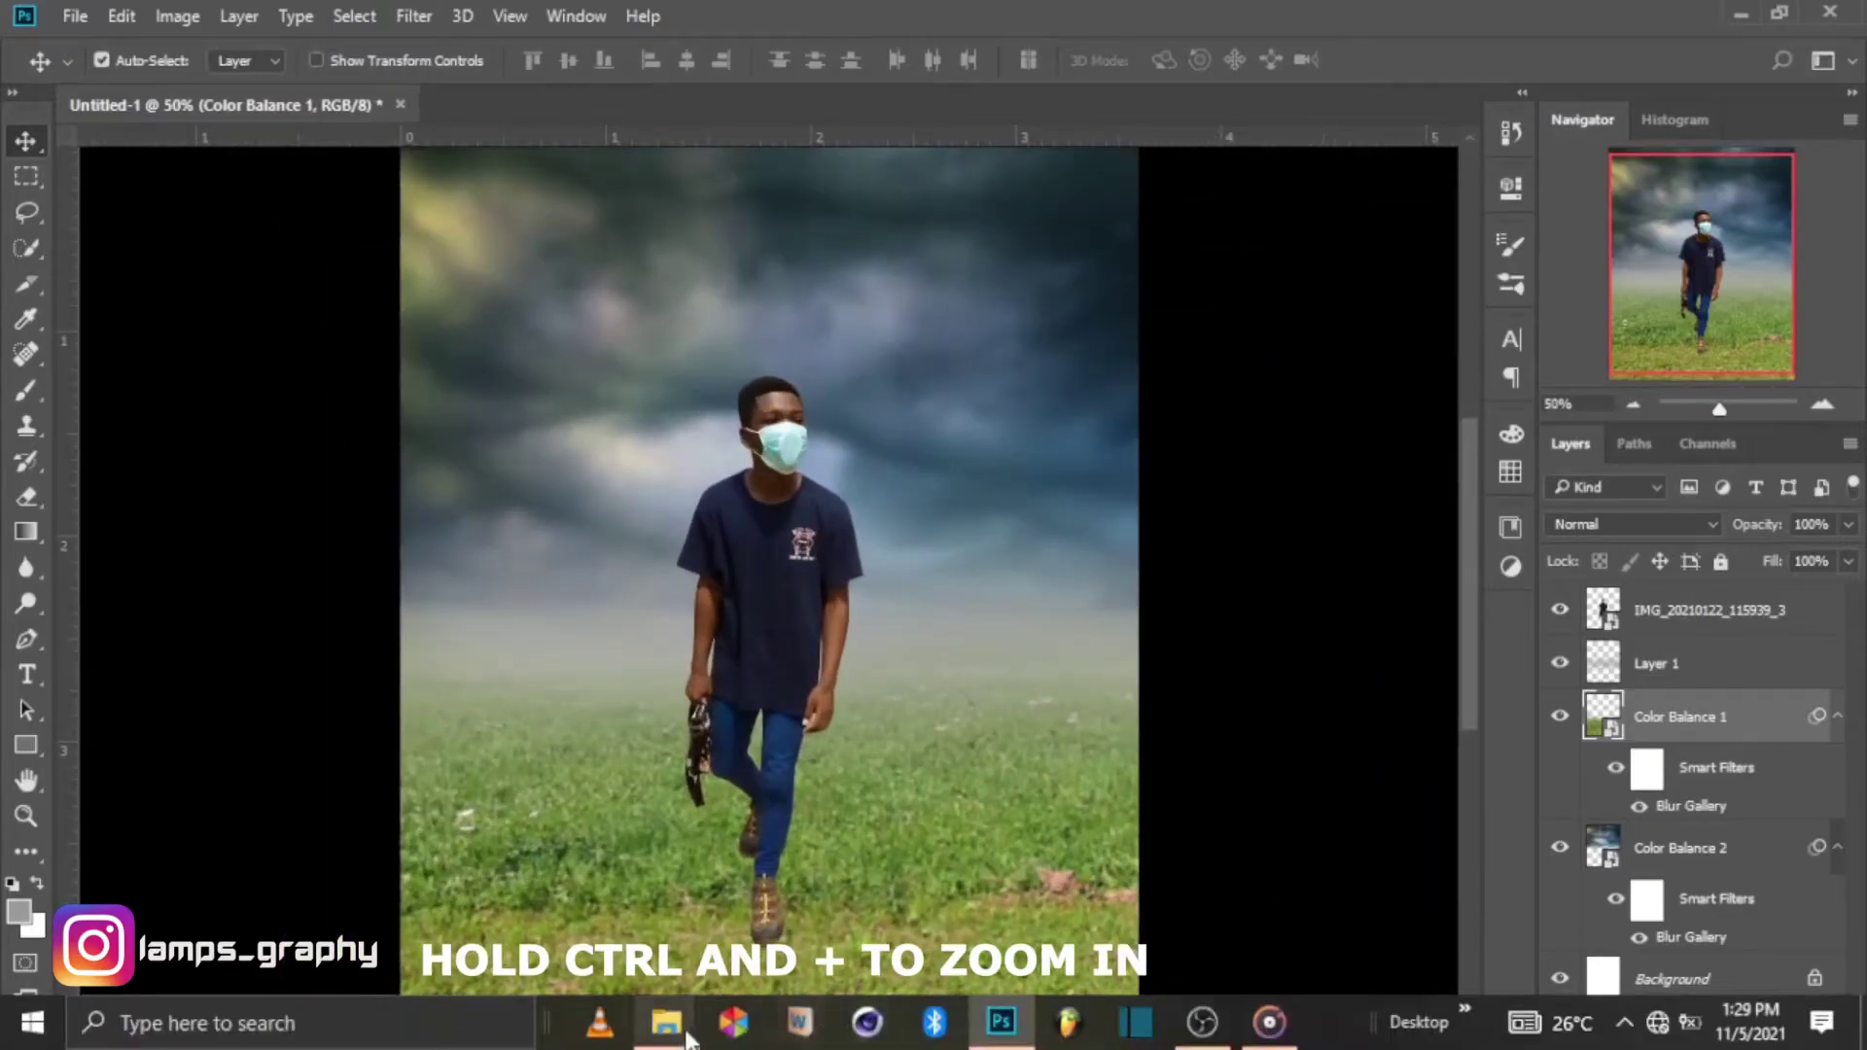
mouse_move(665, 1023)
left_click(594, 925)
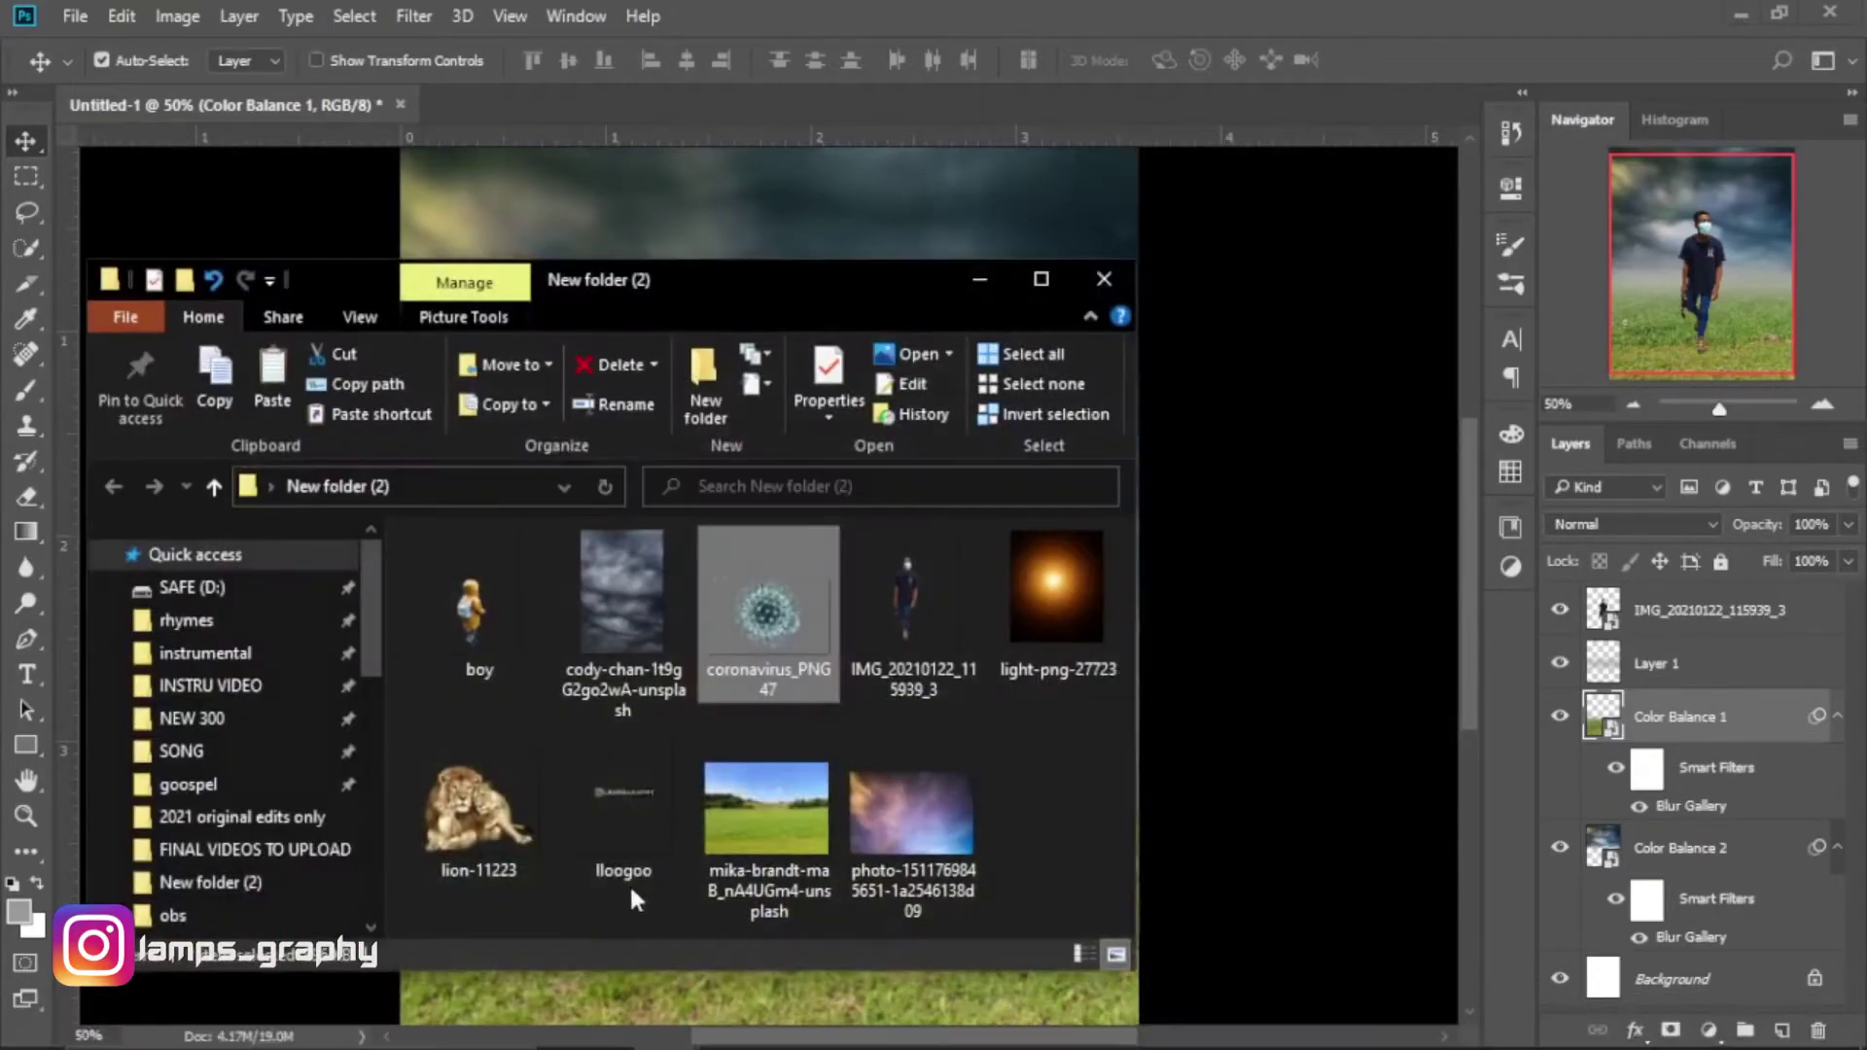
left_click_drag(808, 622, 1233, 638)
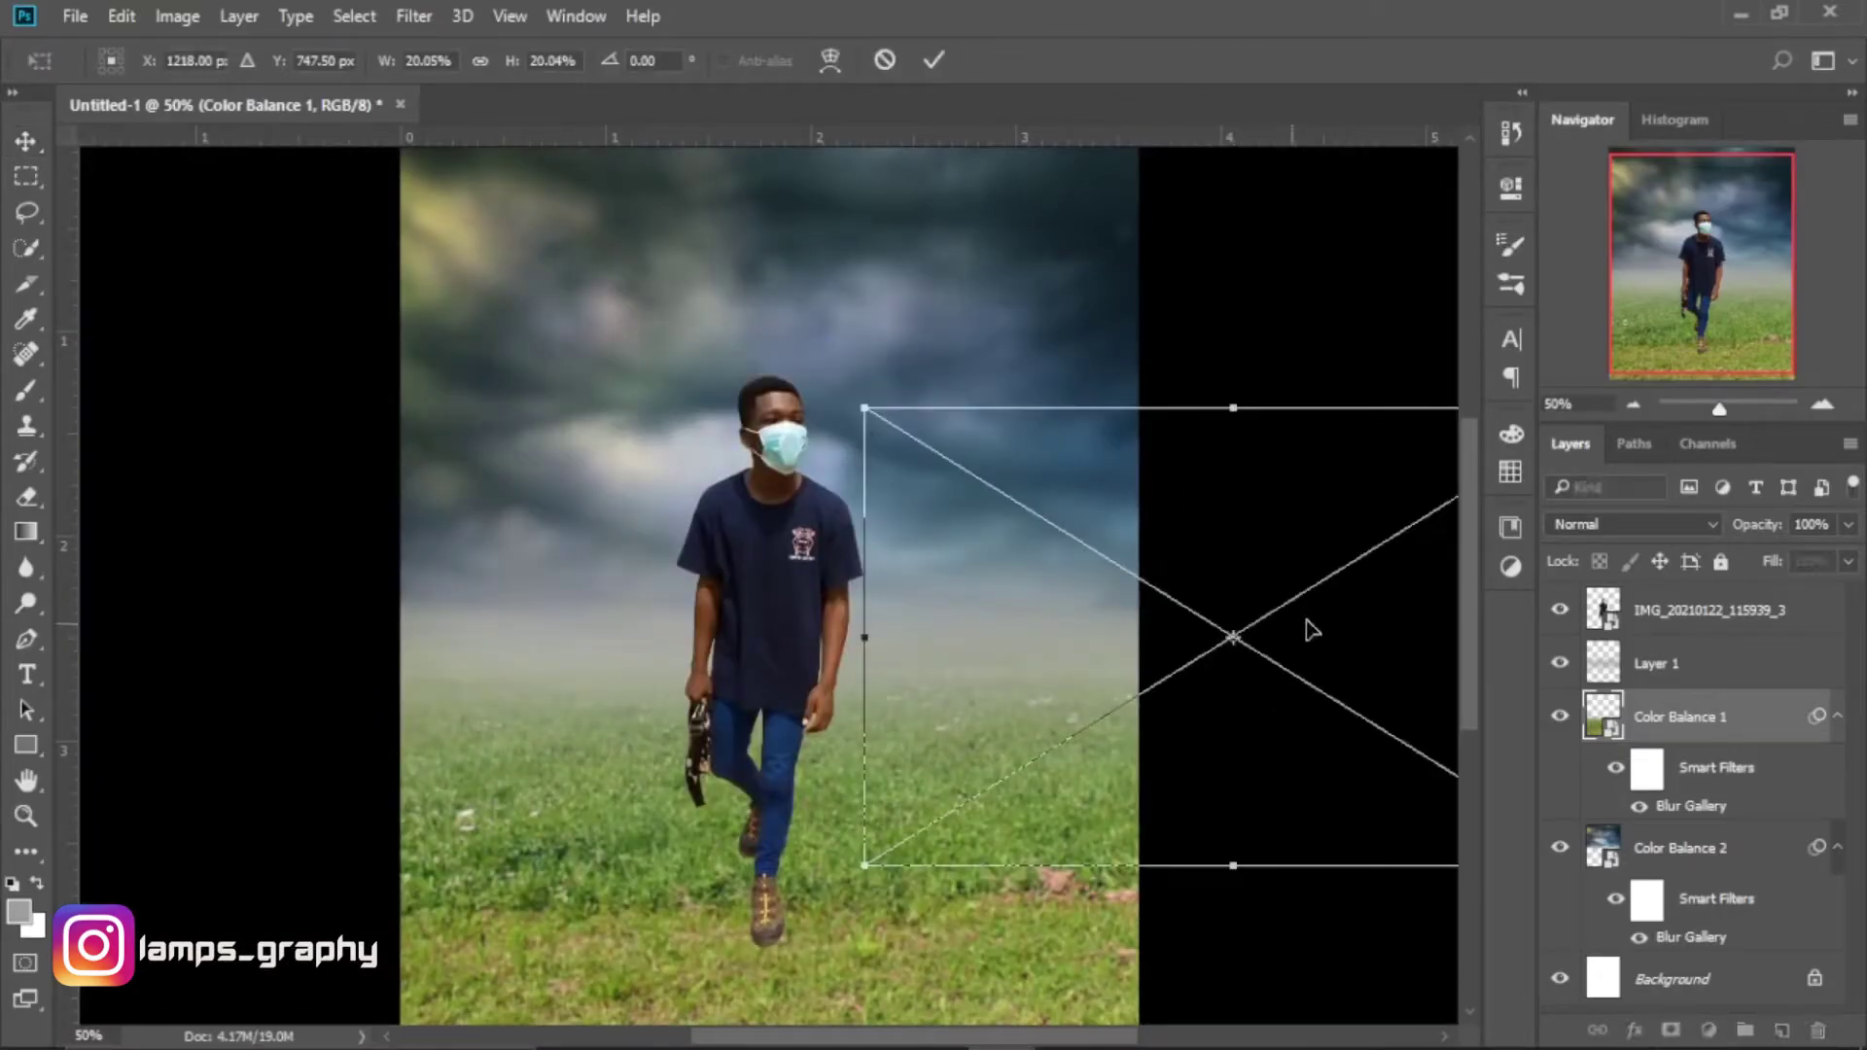
mouse_move(1392, 573)
left_mouse_down()
mouse_move(685, 452)
mouse_move(742, 407)
left_mouse_up()
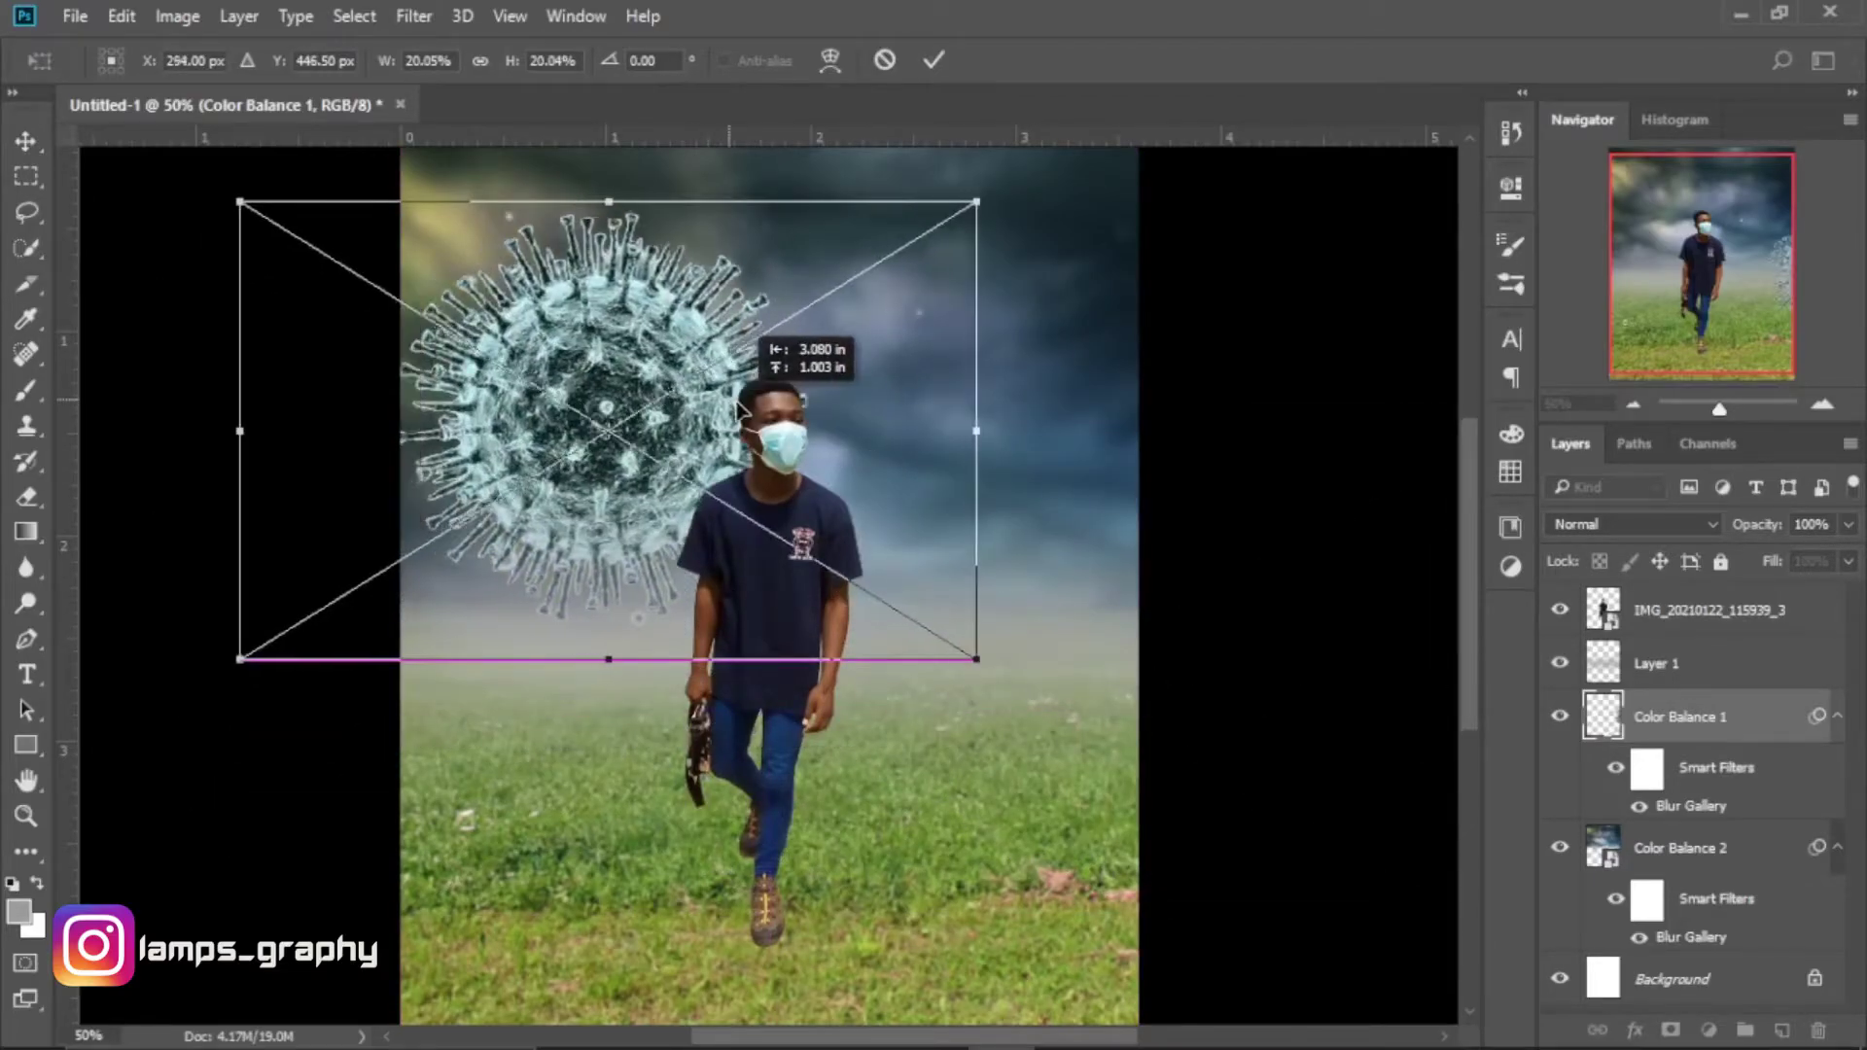
left_click(930, 51)
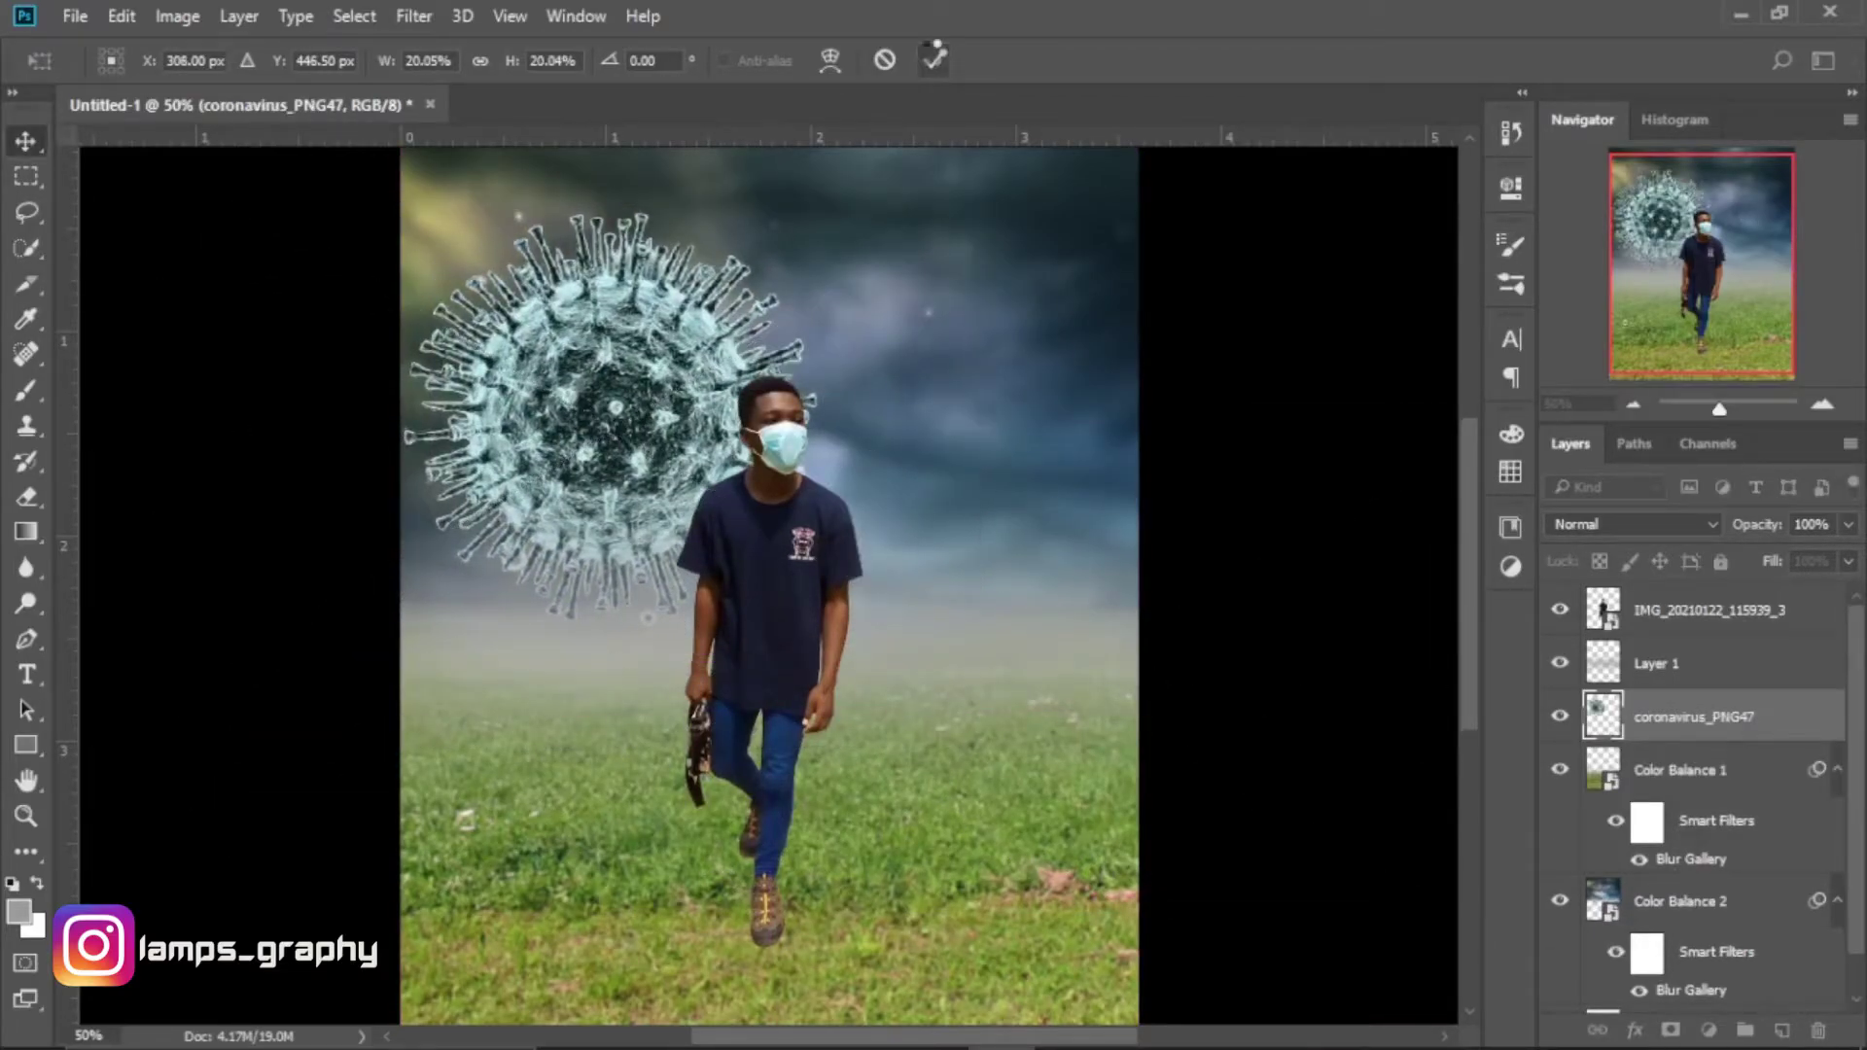
Convert the virus to a smart object and shrink it to about 30% in the upper-left sky.
right_click(1763, 710)
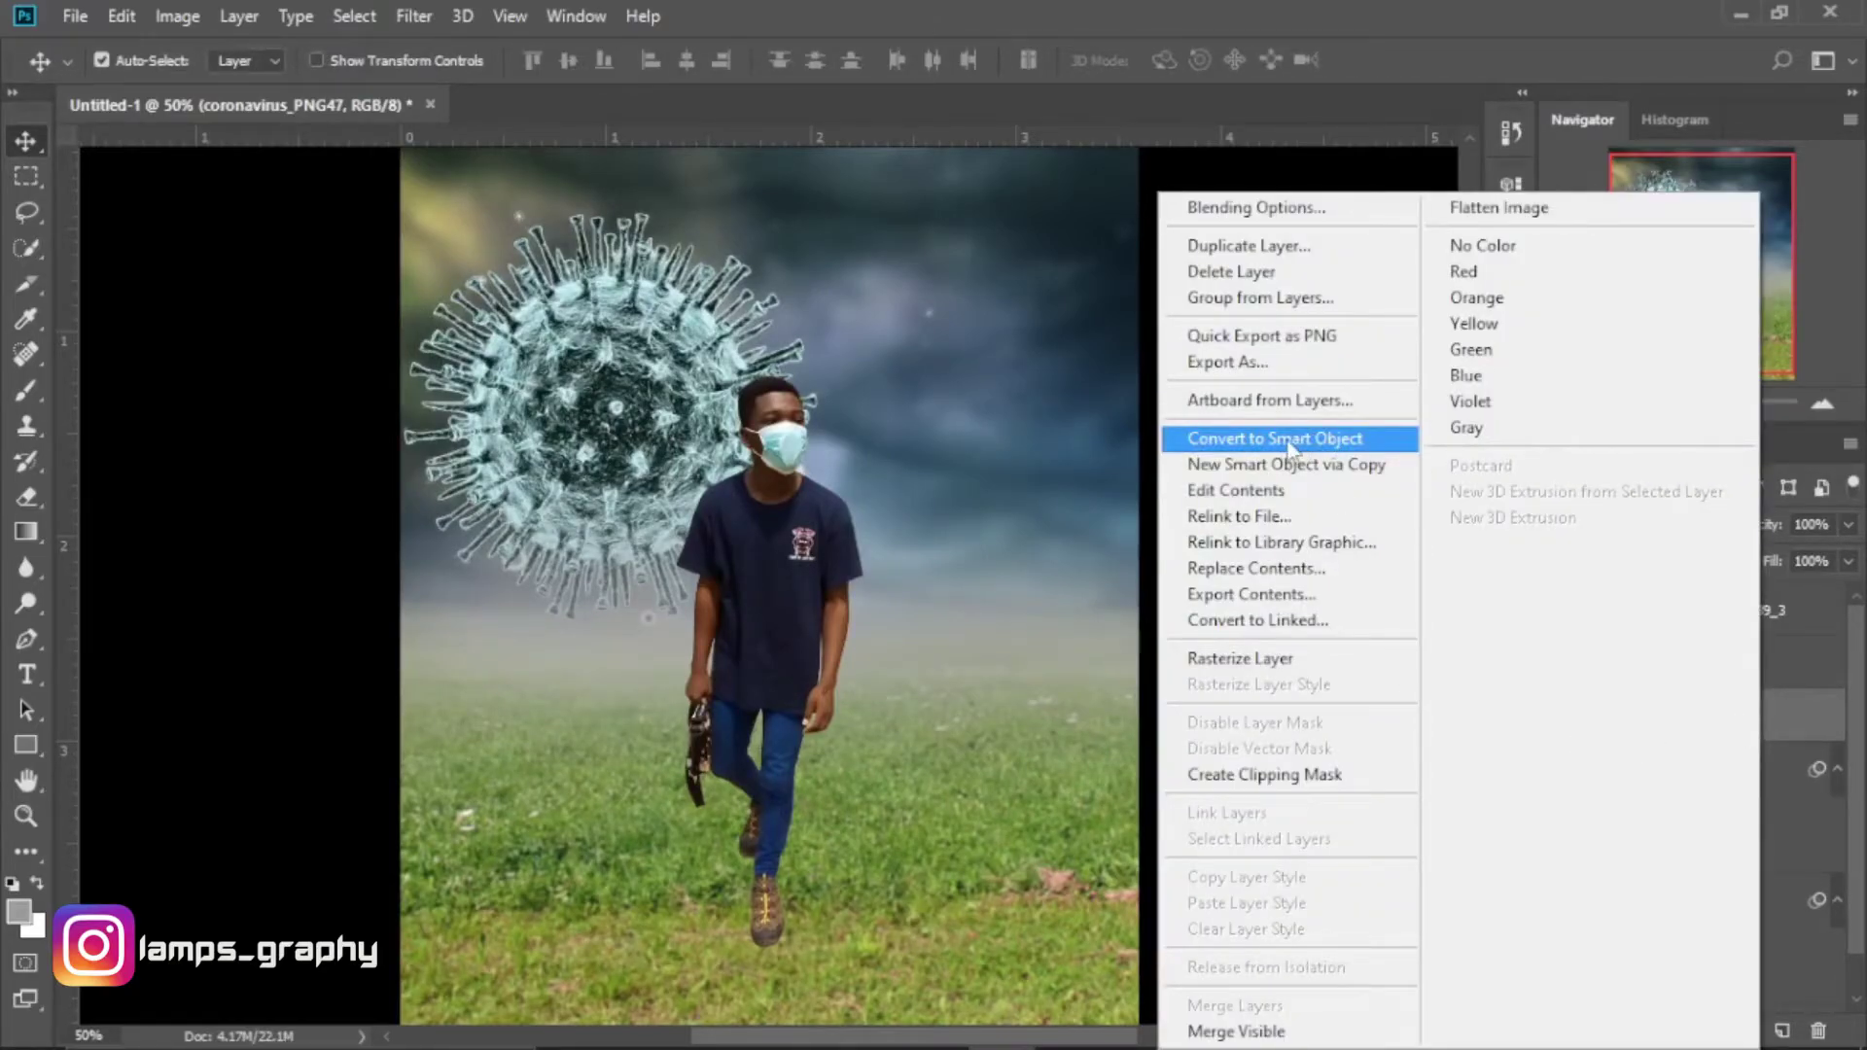
left_click(1289, 440)
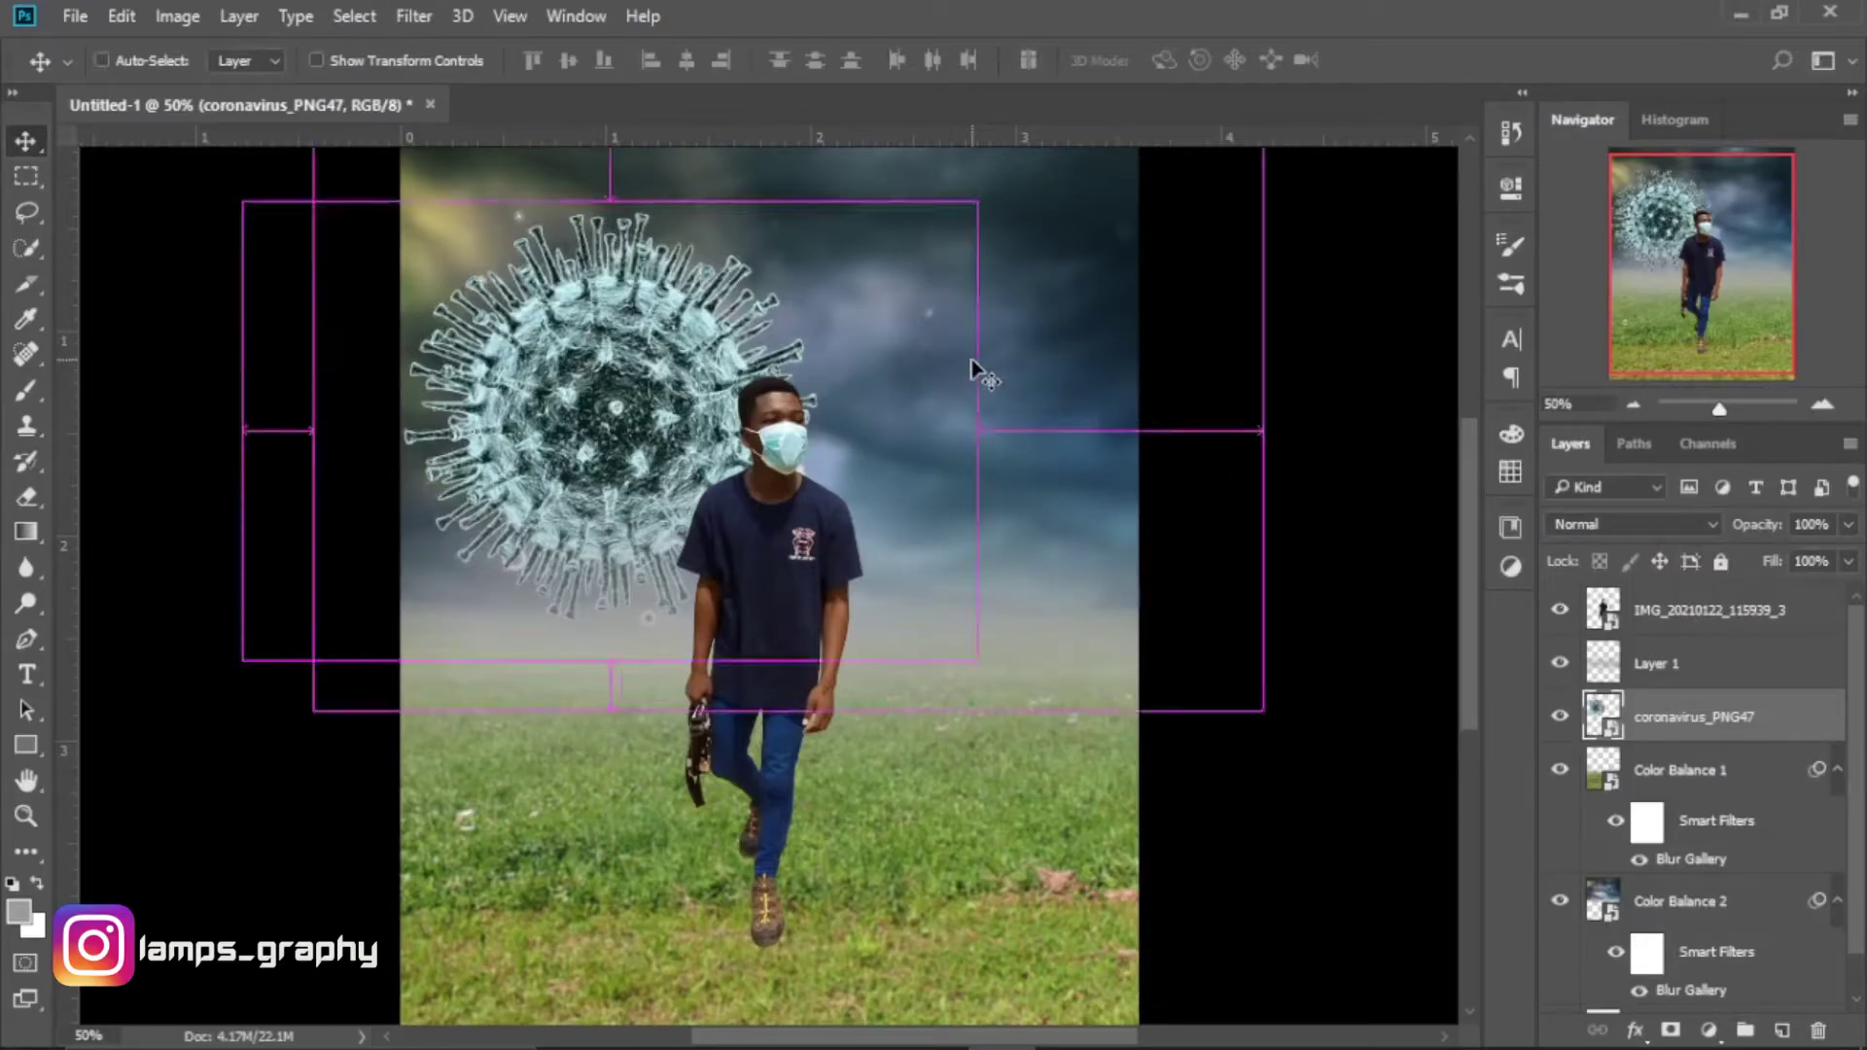
key("ctrl+t")
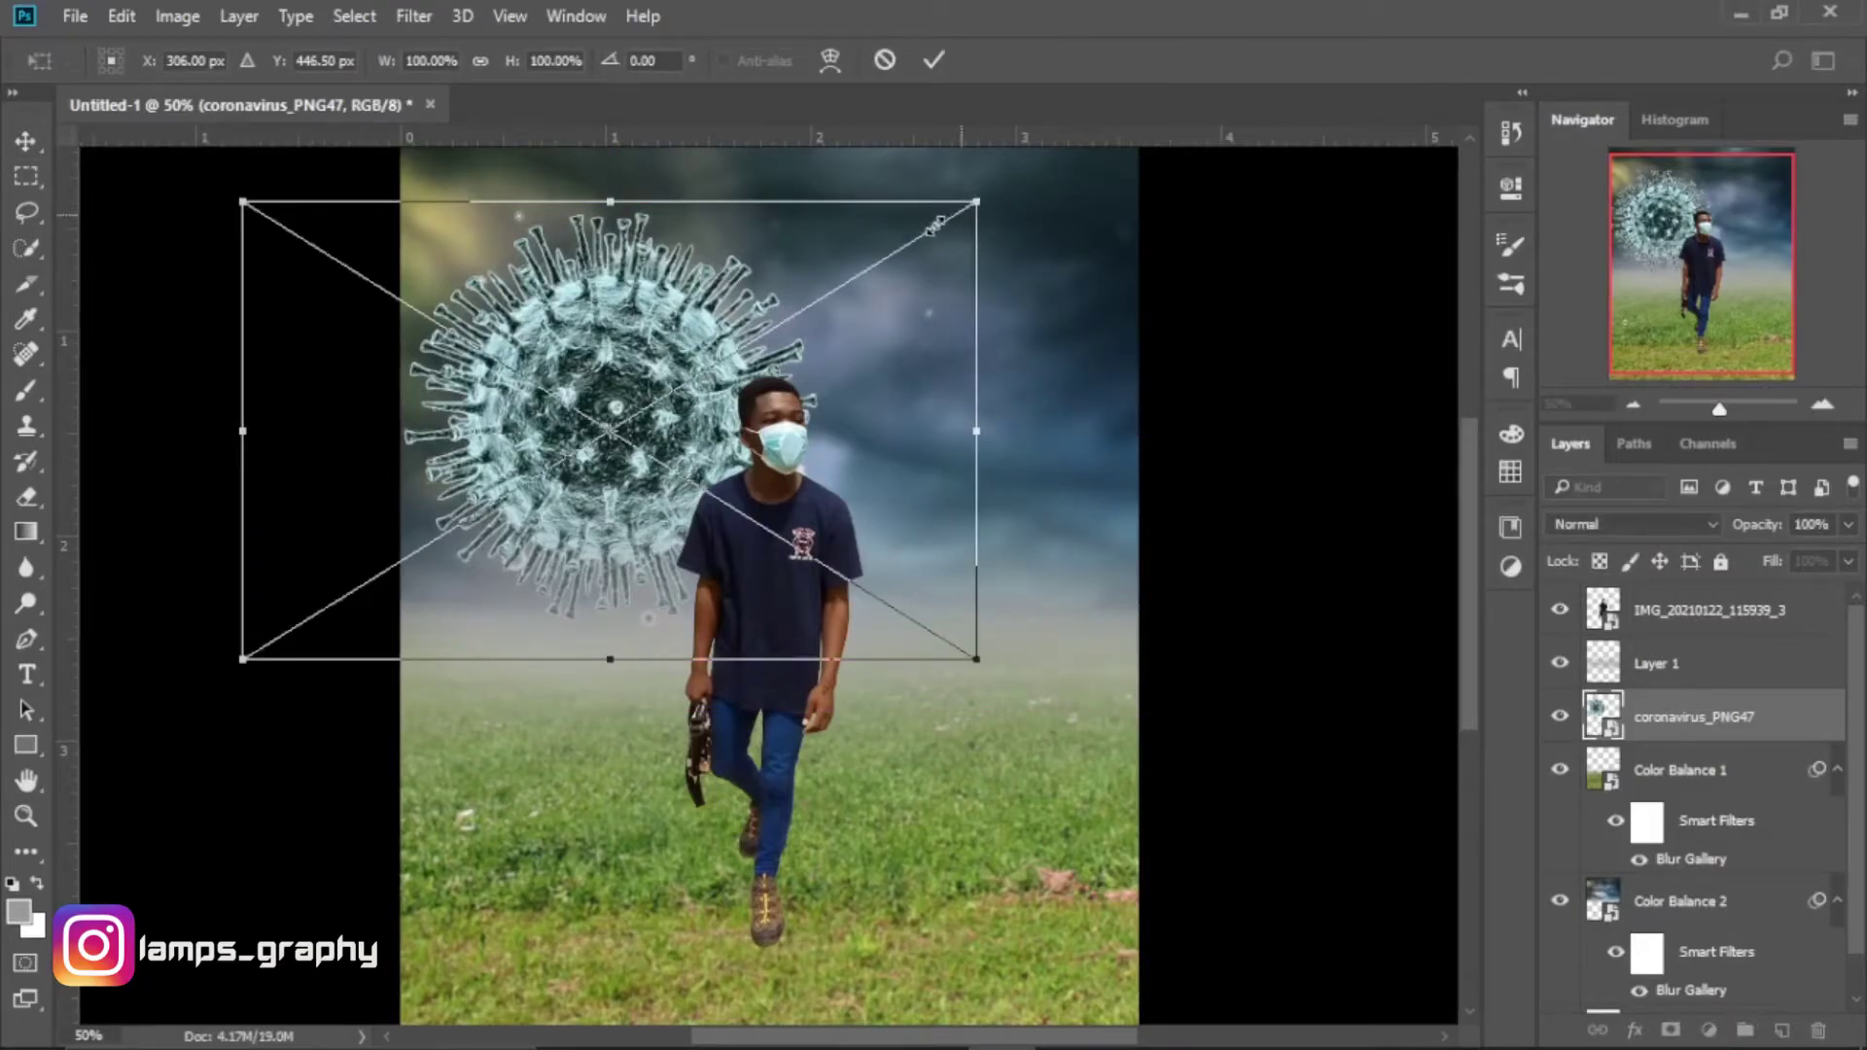
left_click_drag(936, 226, 611, 429)
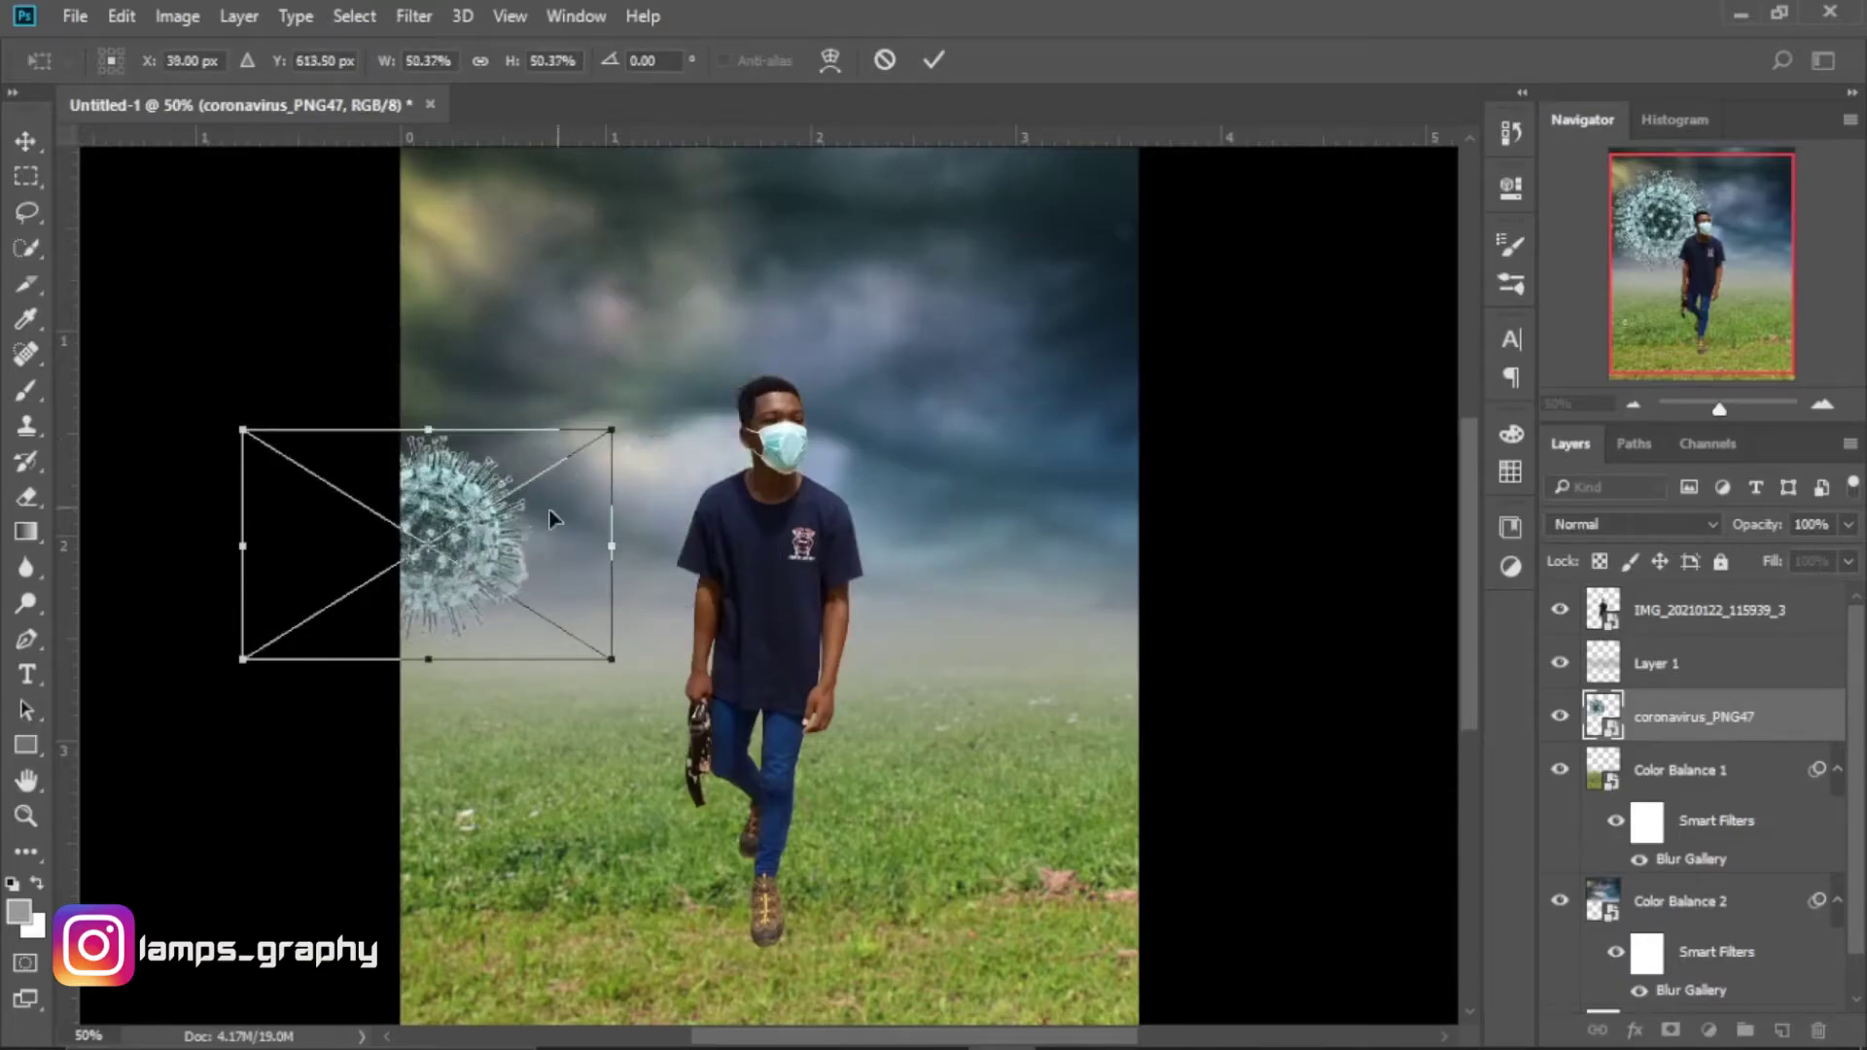
left_click_drag(550, 518, 668, 394)
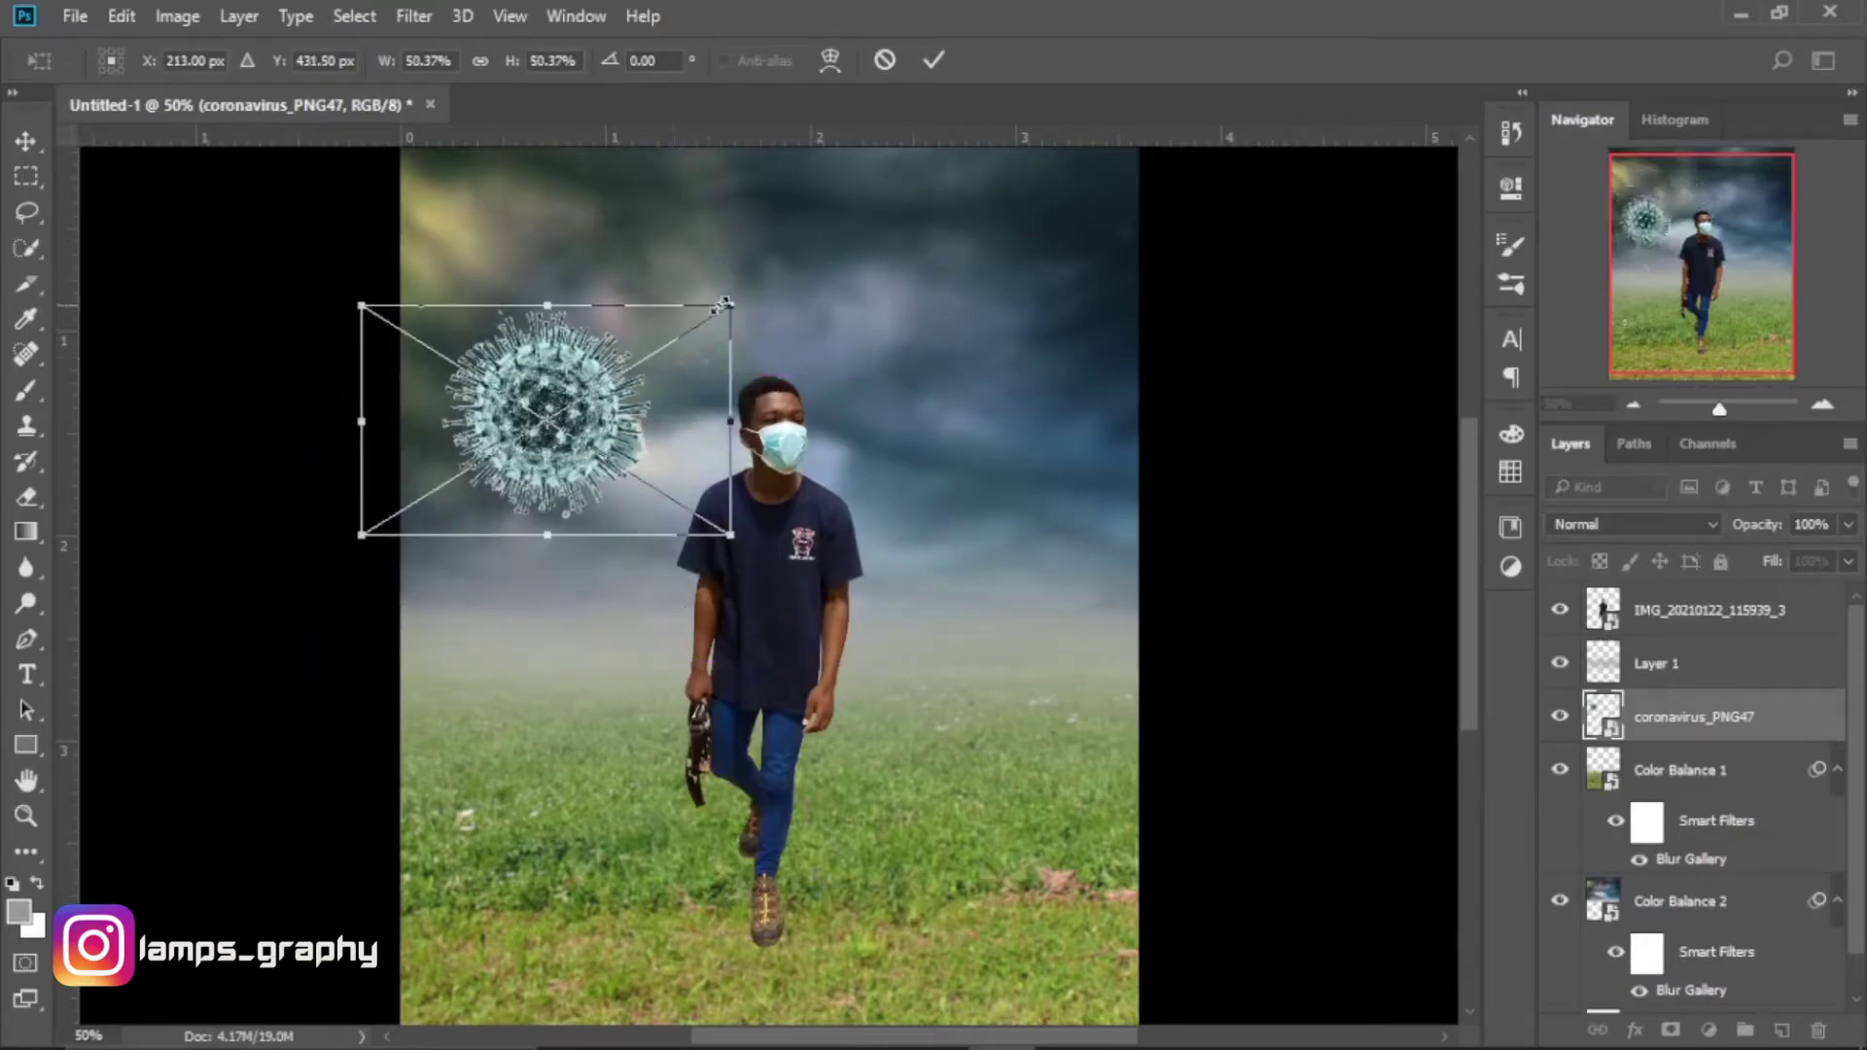
left_click_drag(724, 304, 712, 321)
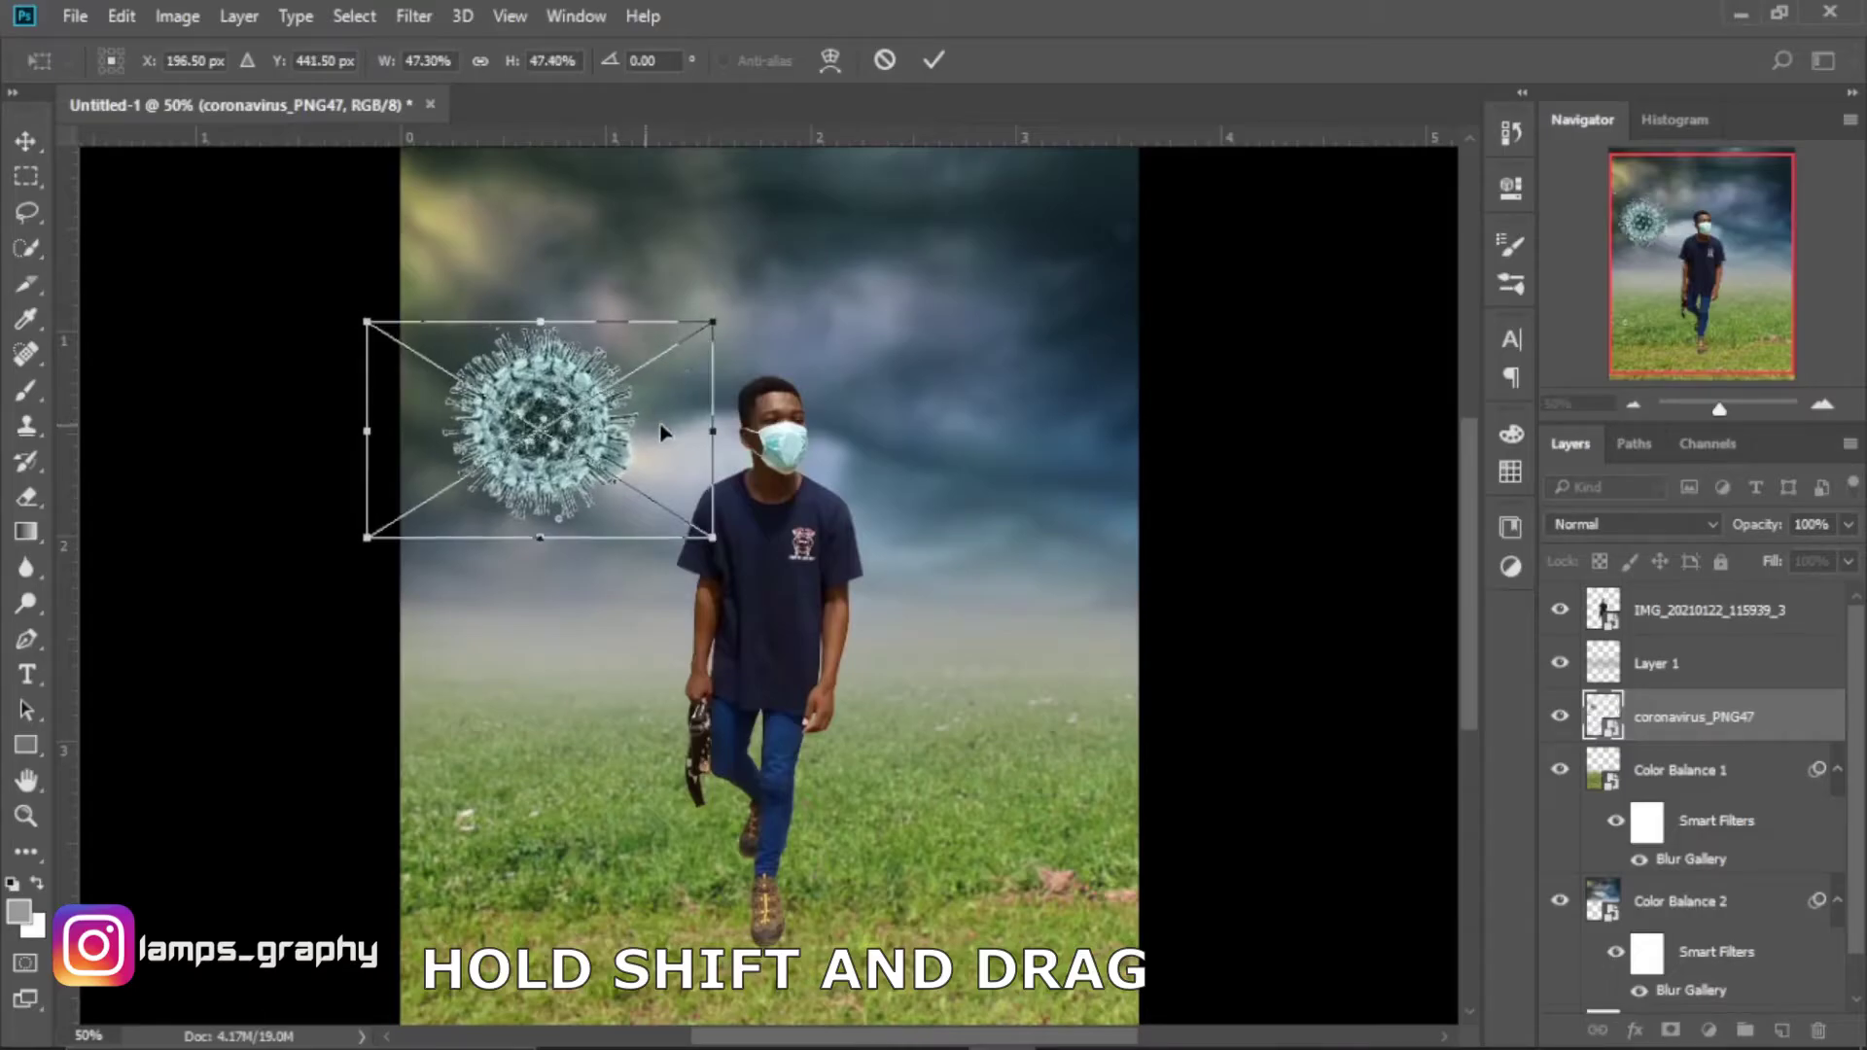
left_click_drag(660, 432, 696, 349)
left_click_drag(749, 240, 623, 317)
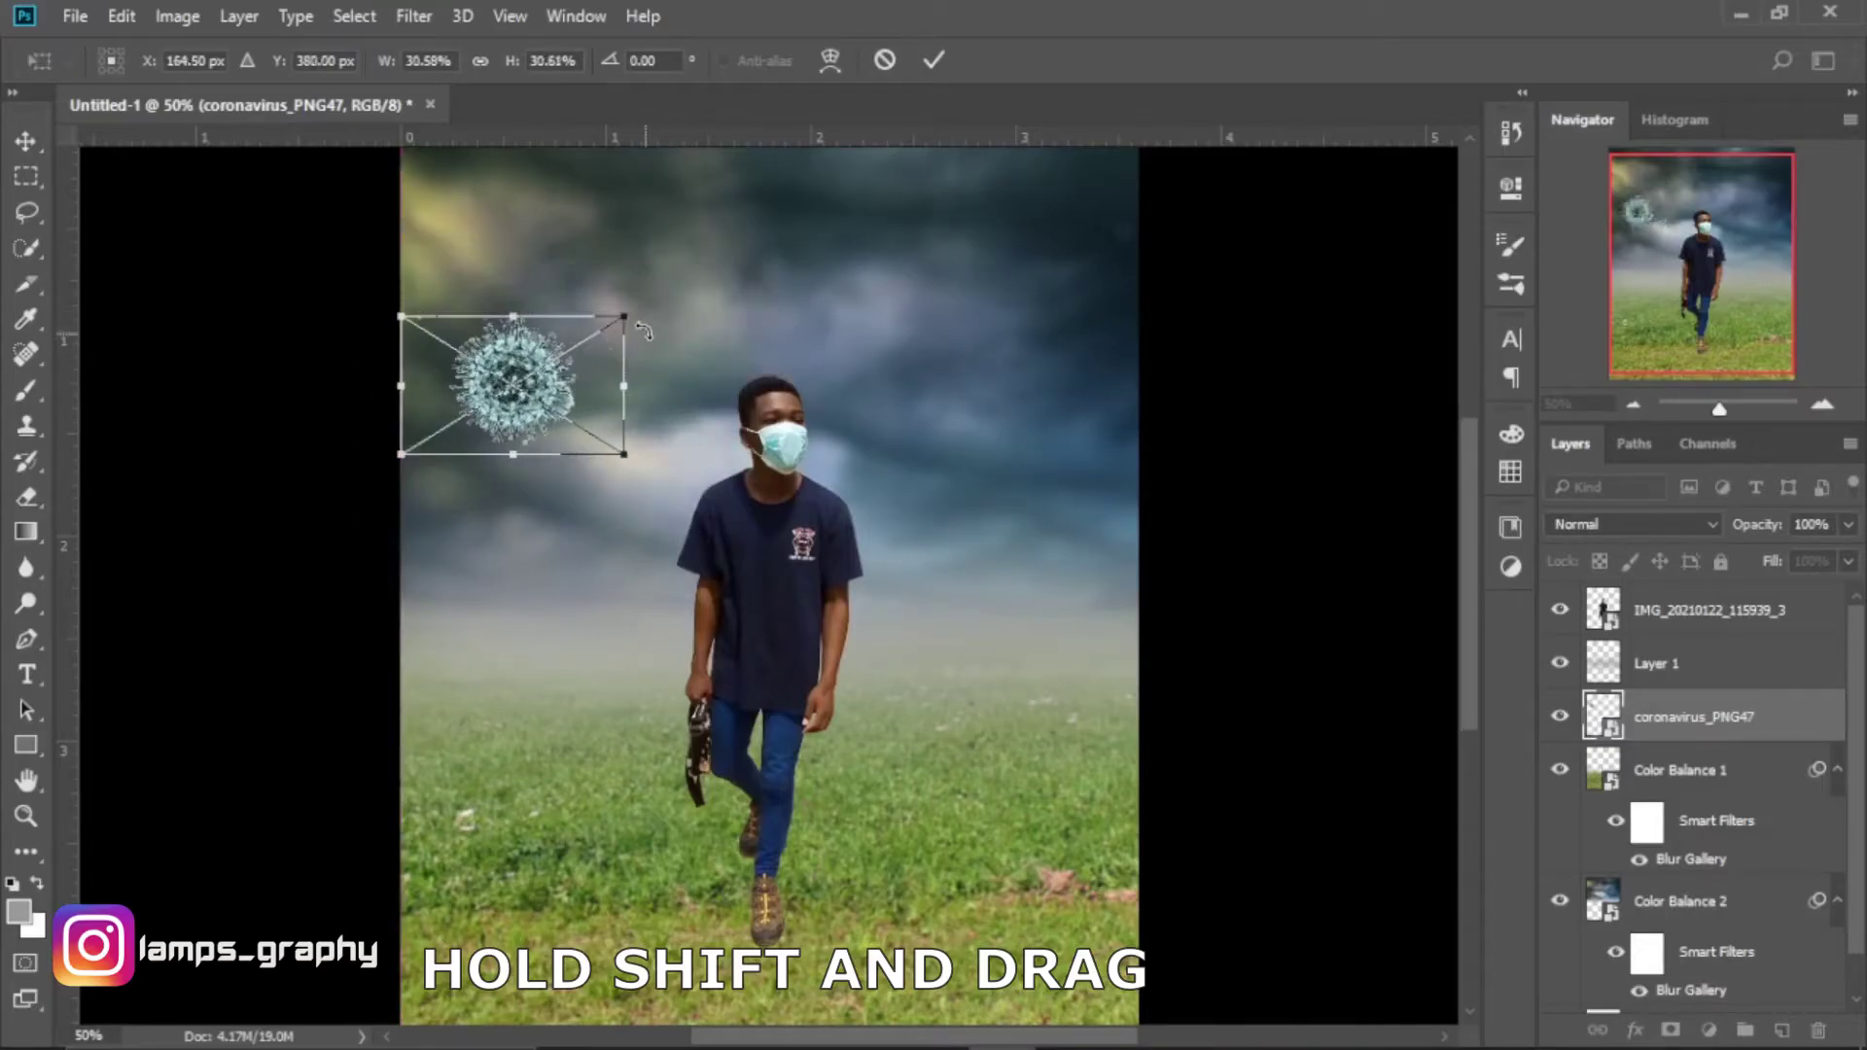
left_click(934, 60)
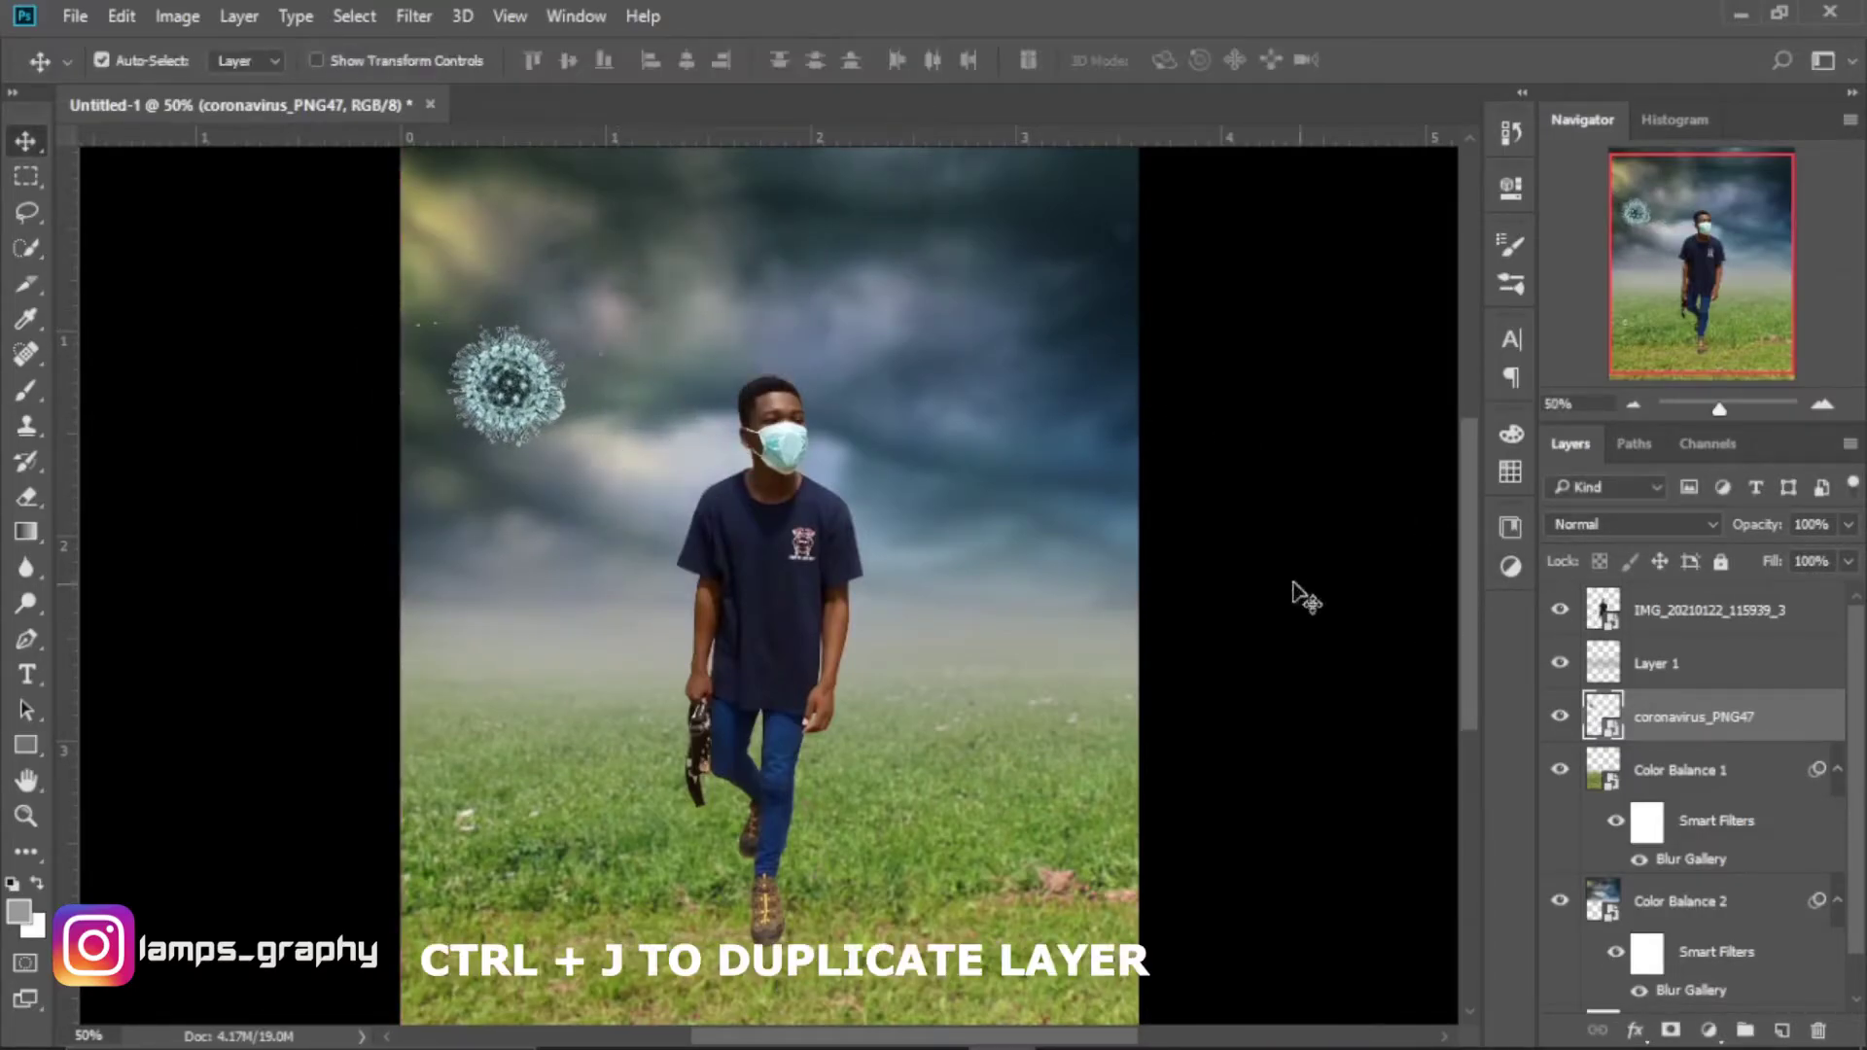
Duplicate the virus into copies placed in the upper-right sky and lower left.
key("ctrl+j")
key("ctrl+t")
mouse_move(564, 371)
left_mouse_down()
mouse_move(1109, 284)
mouse_move(1062, 288)
mouse_move(1055, 263)
mouse_move(496, 907)
mouse_move(600, 809)
left_mouse_up()
left_click(933, 59)
key("ctrl+j")
key("ctrl+t")
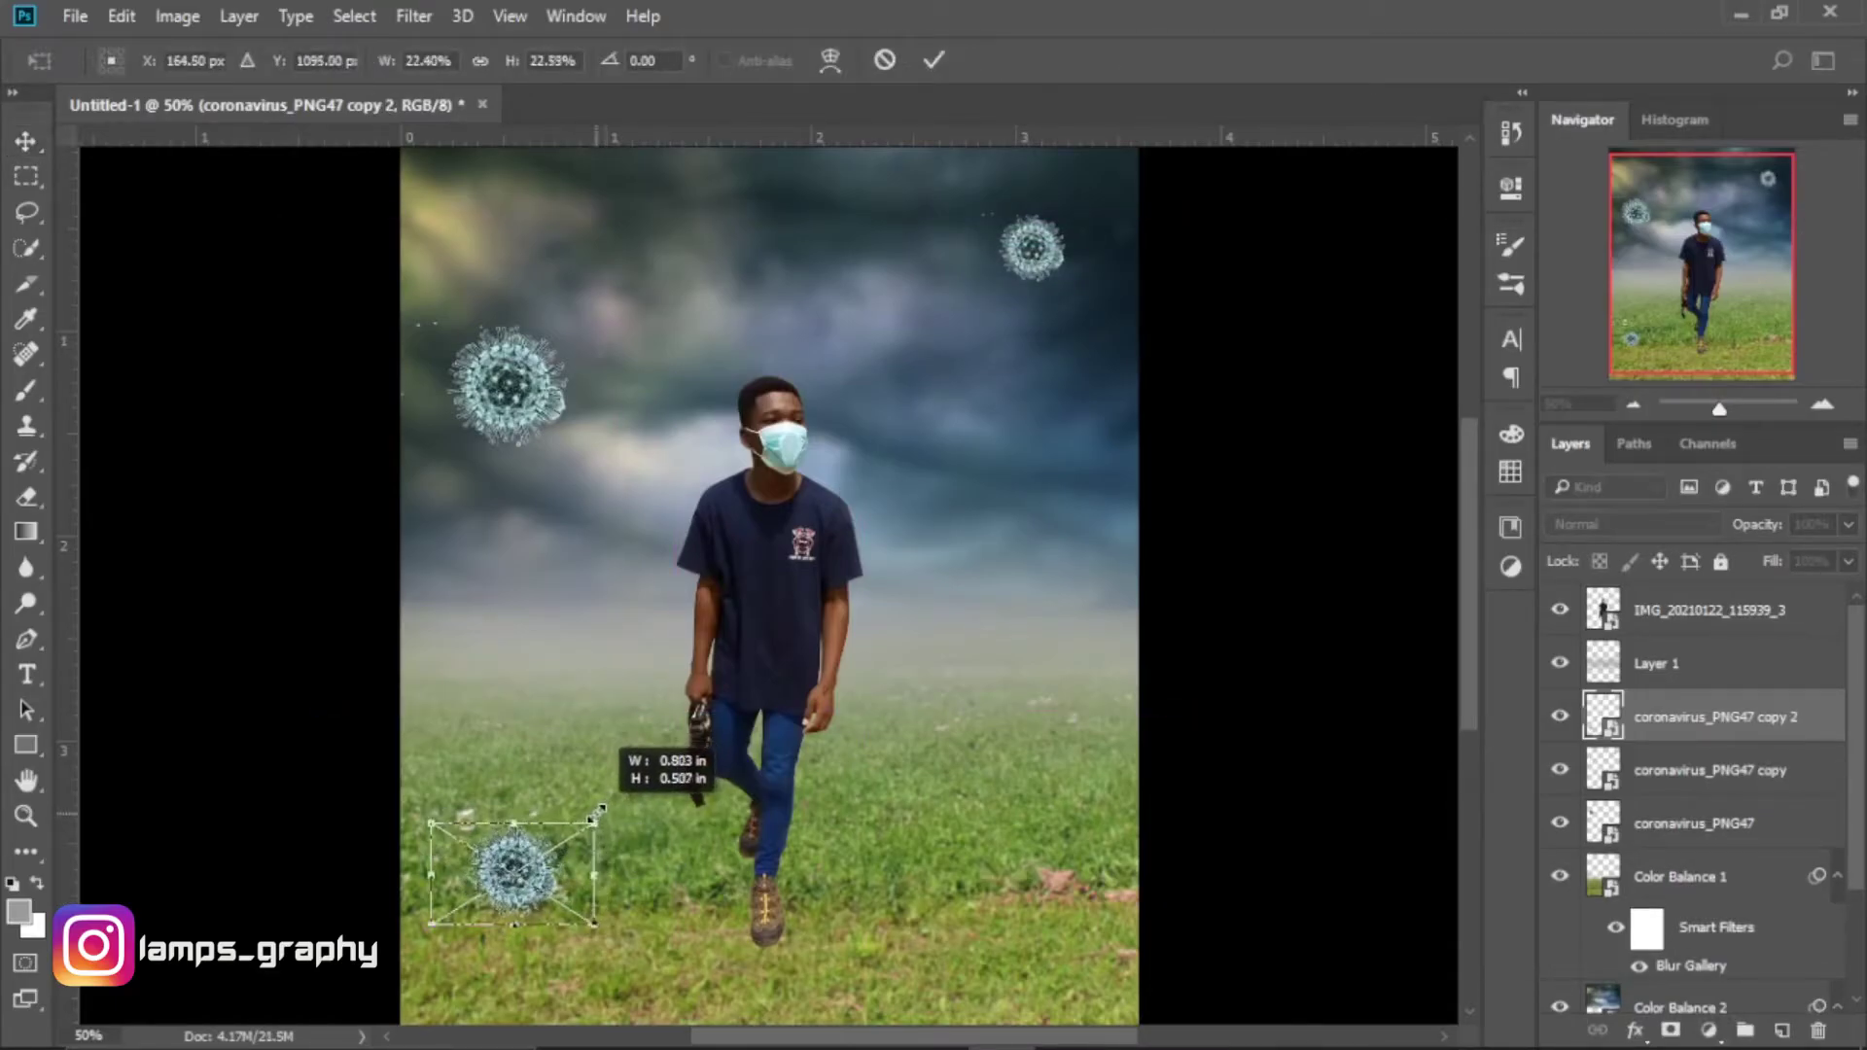
left_click(933, 60)
Add a third virus copy, enlarged in the lower-right corner.
key("ctrl+j")
mouse_move(868, 342)
left_mouse_down()
mouse_move(813, 398)
mouse_move(1264, 457)
left_mouse_up()
key("ctrl+t")
mouse_move(928, 880)
left_mouse_down()
mouse_move(739, 627)
mouse_move(1124, 860)
mouse_move(1034, 713)
left_mouse_up()
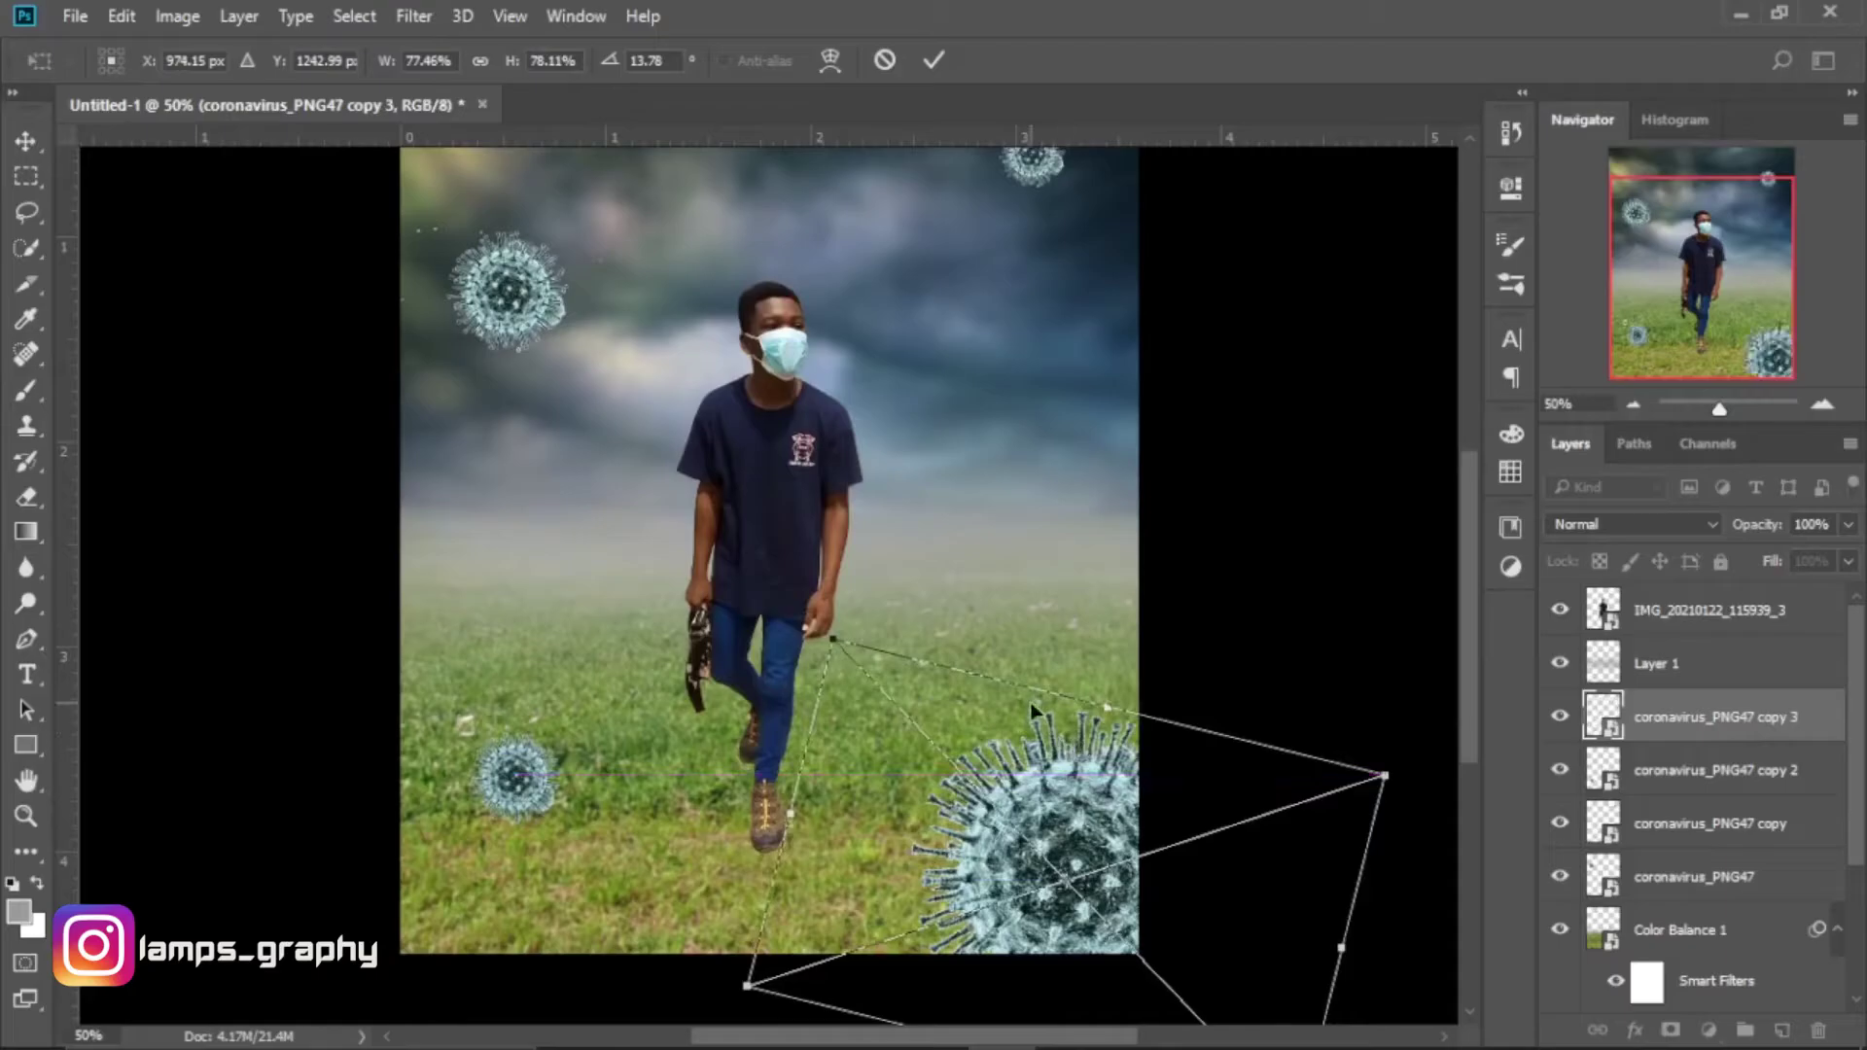
left_click(933, 60)
Place a large virus copy at the left edge and move Layer 1 below the virus layers.
left_click_drag(1031, 836, 433, 538)
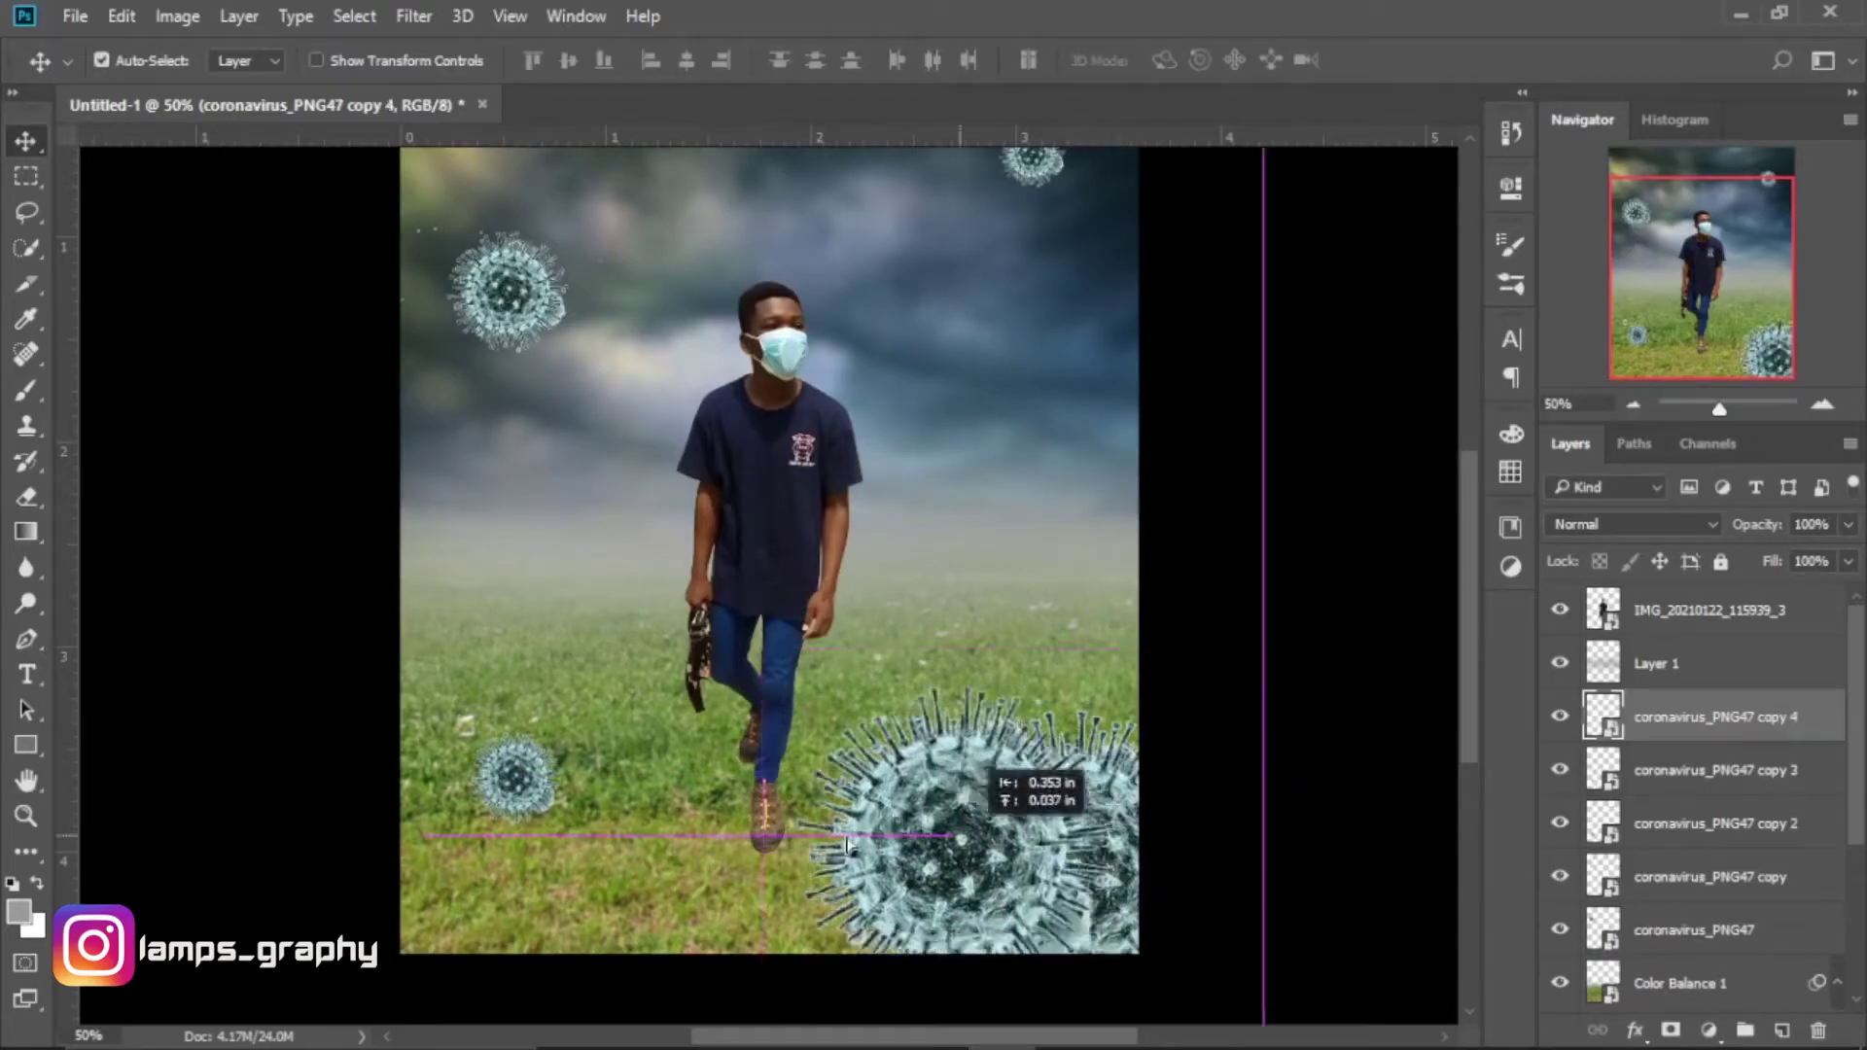
left_click_drag(1653, 663, 1767, 934)
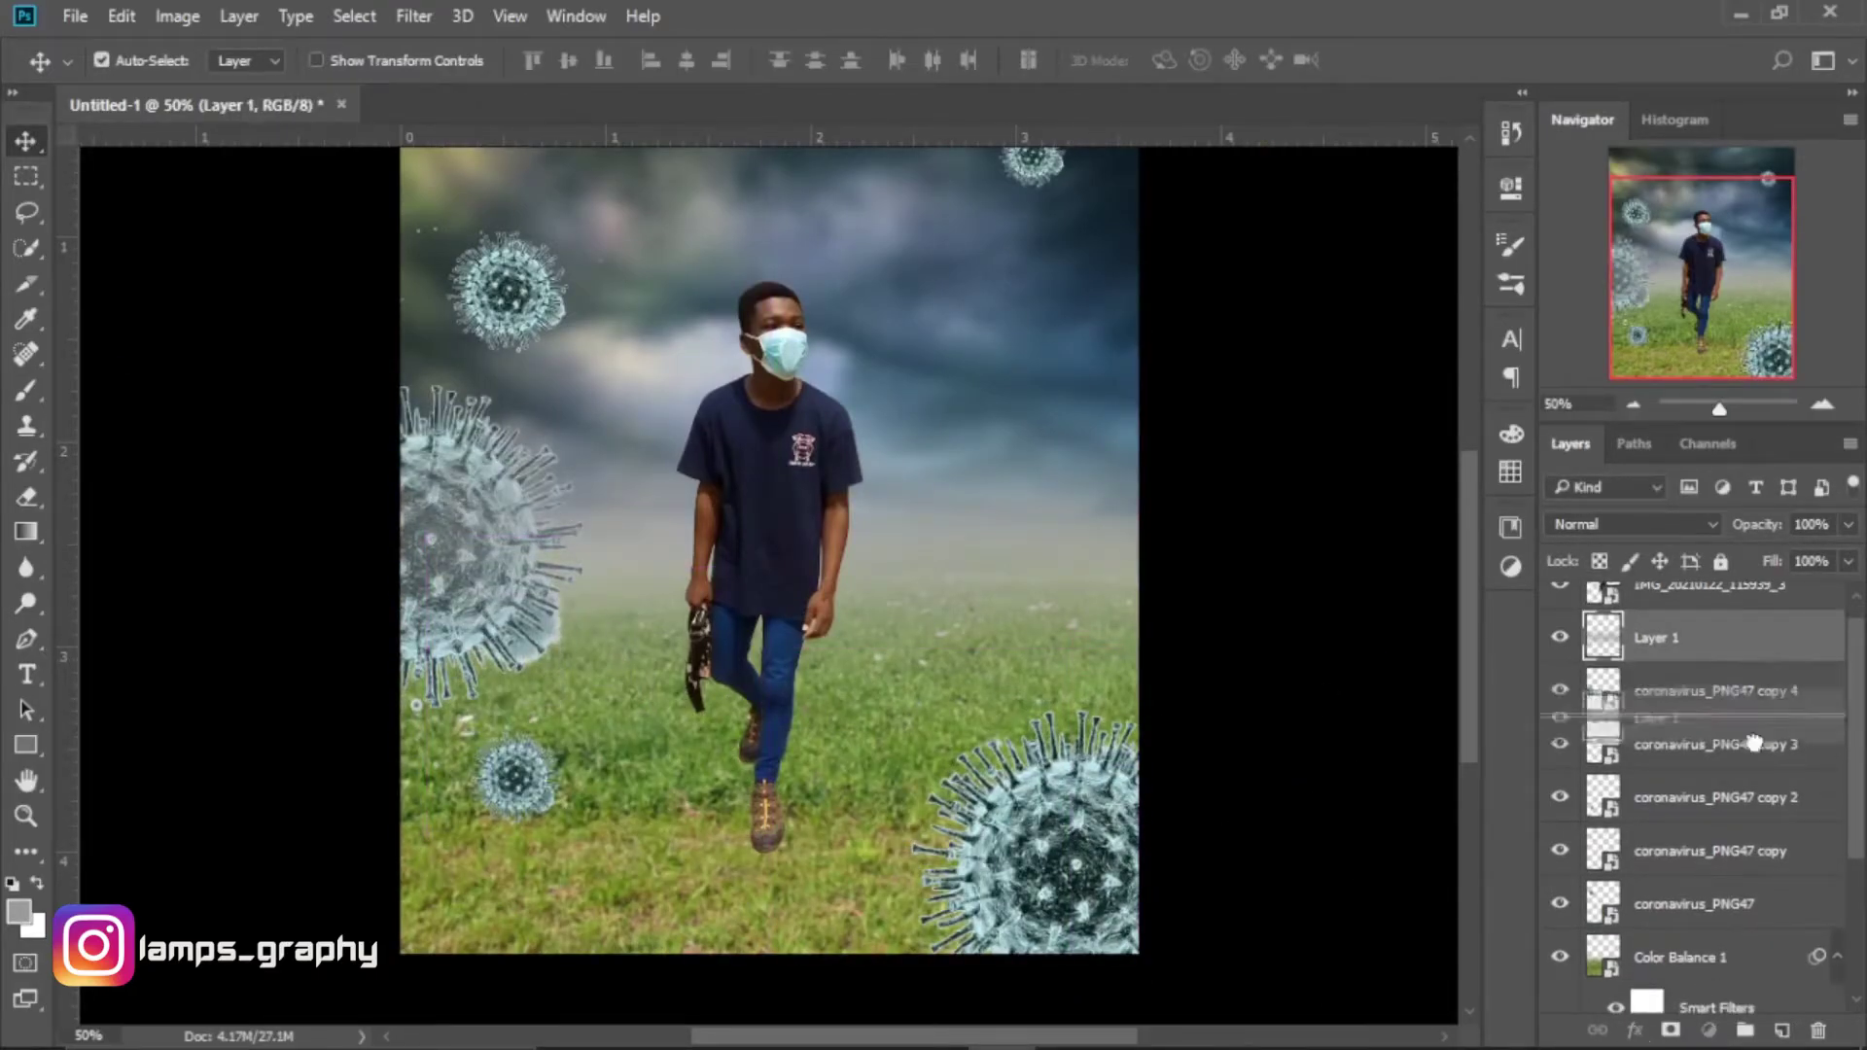
left_click(545, 593)
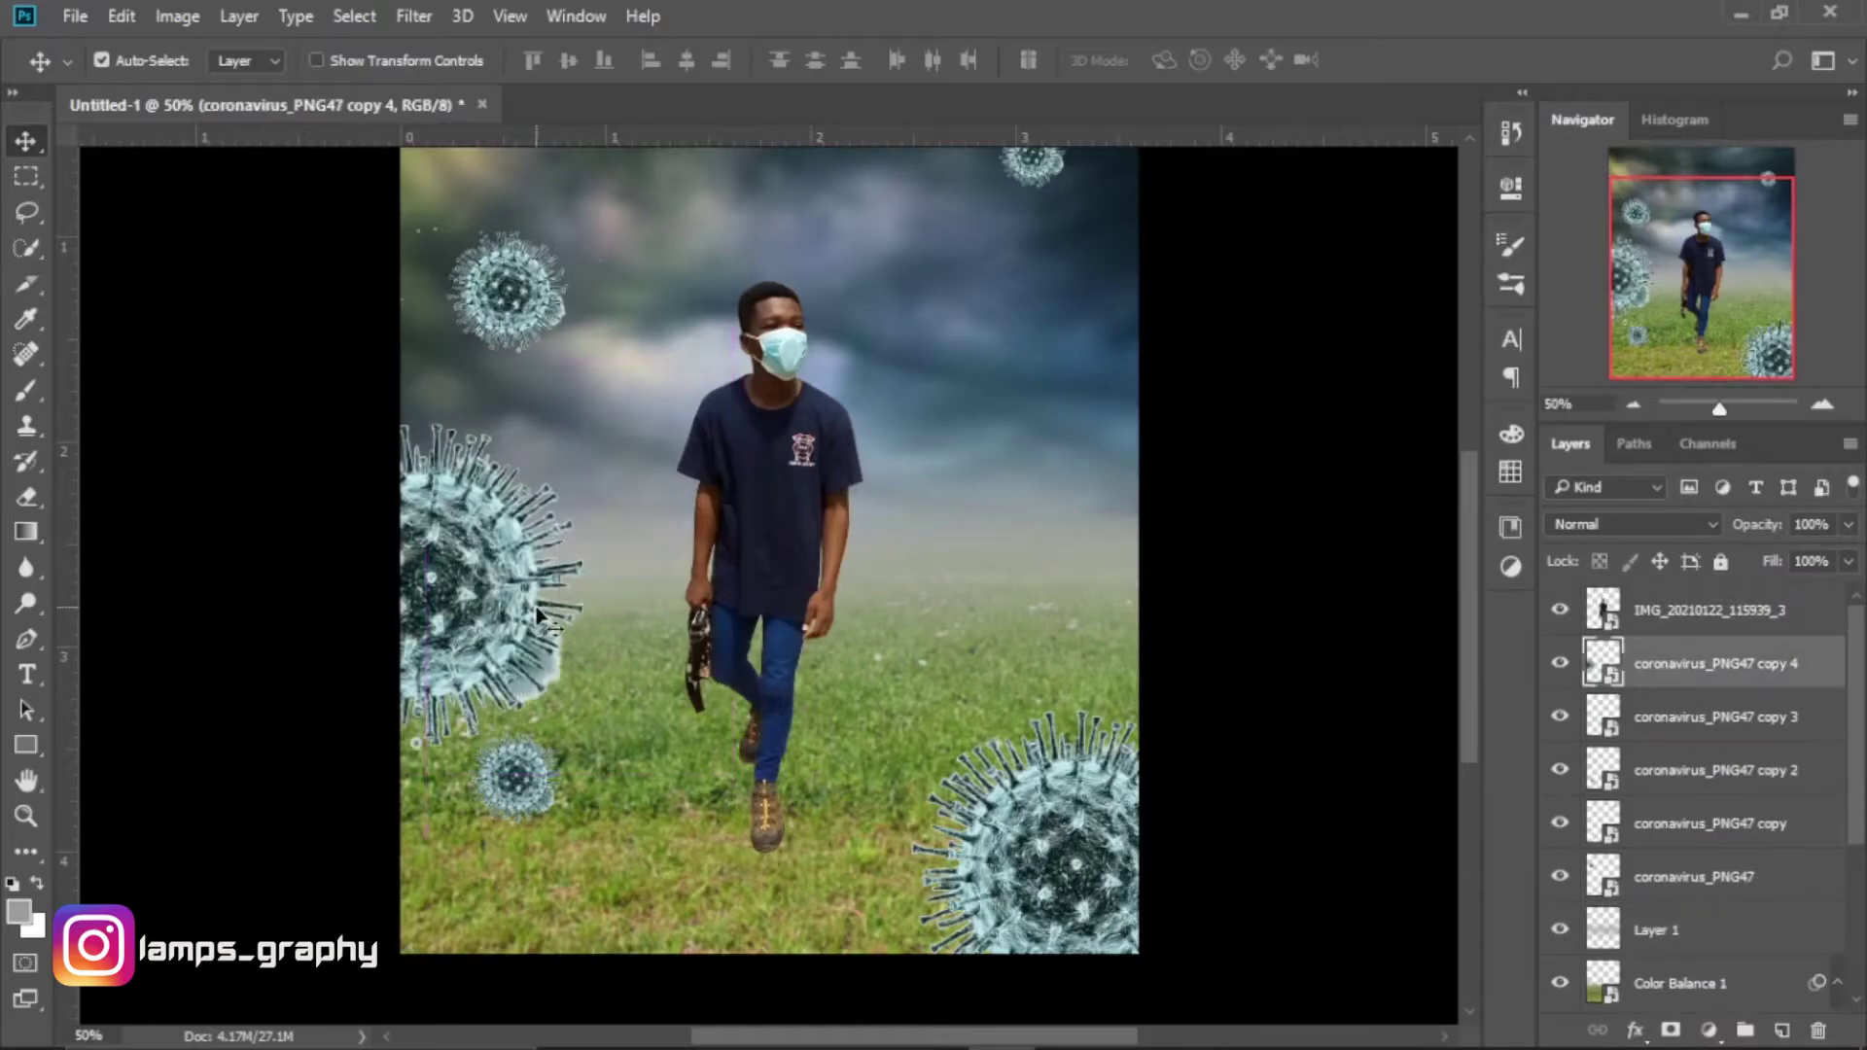
key("ctrl+minus")
left_click_drag(593, 453, 634, 397)
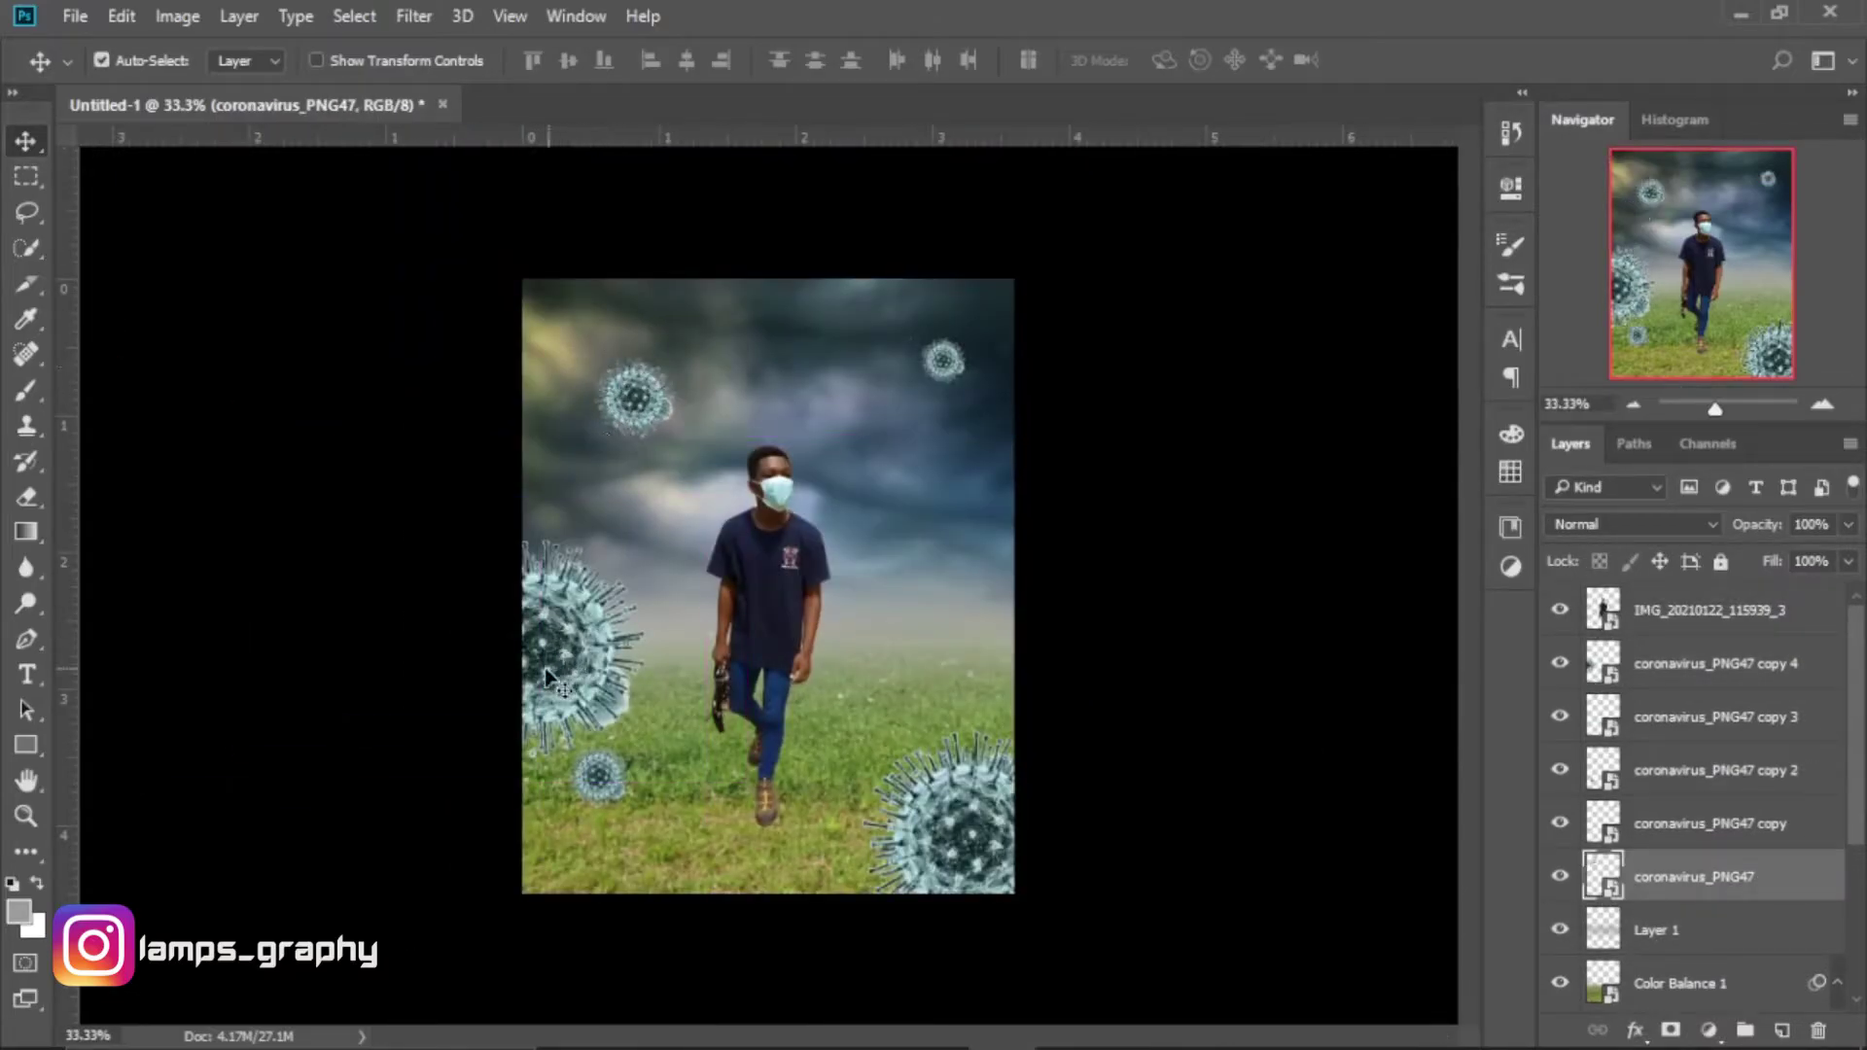
left_click_drag(559, 671, 585, 613)
key("ctrl+t")
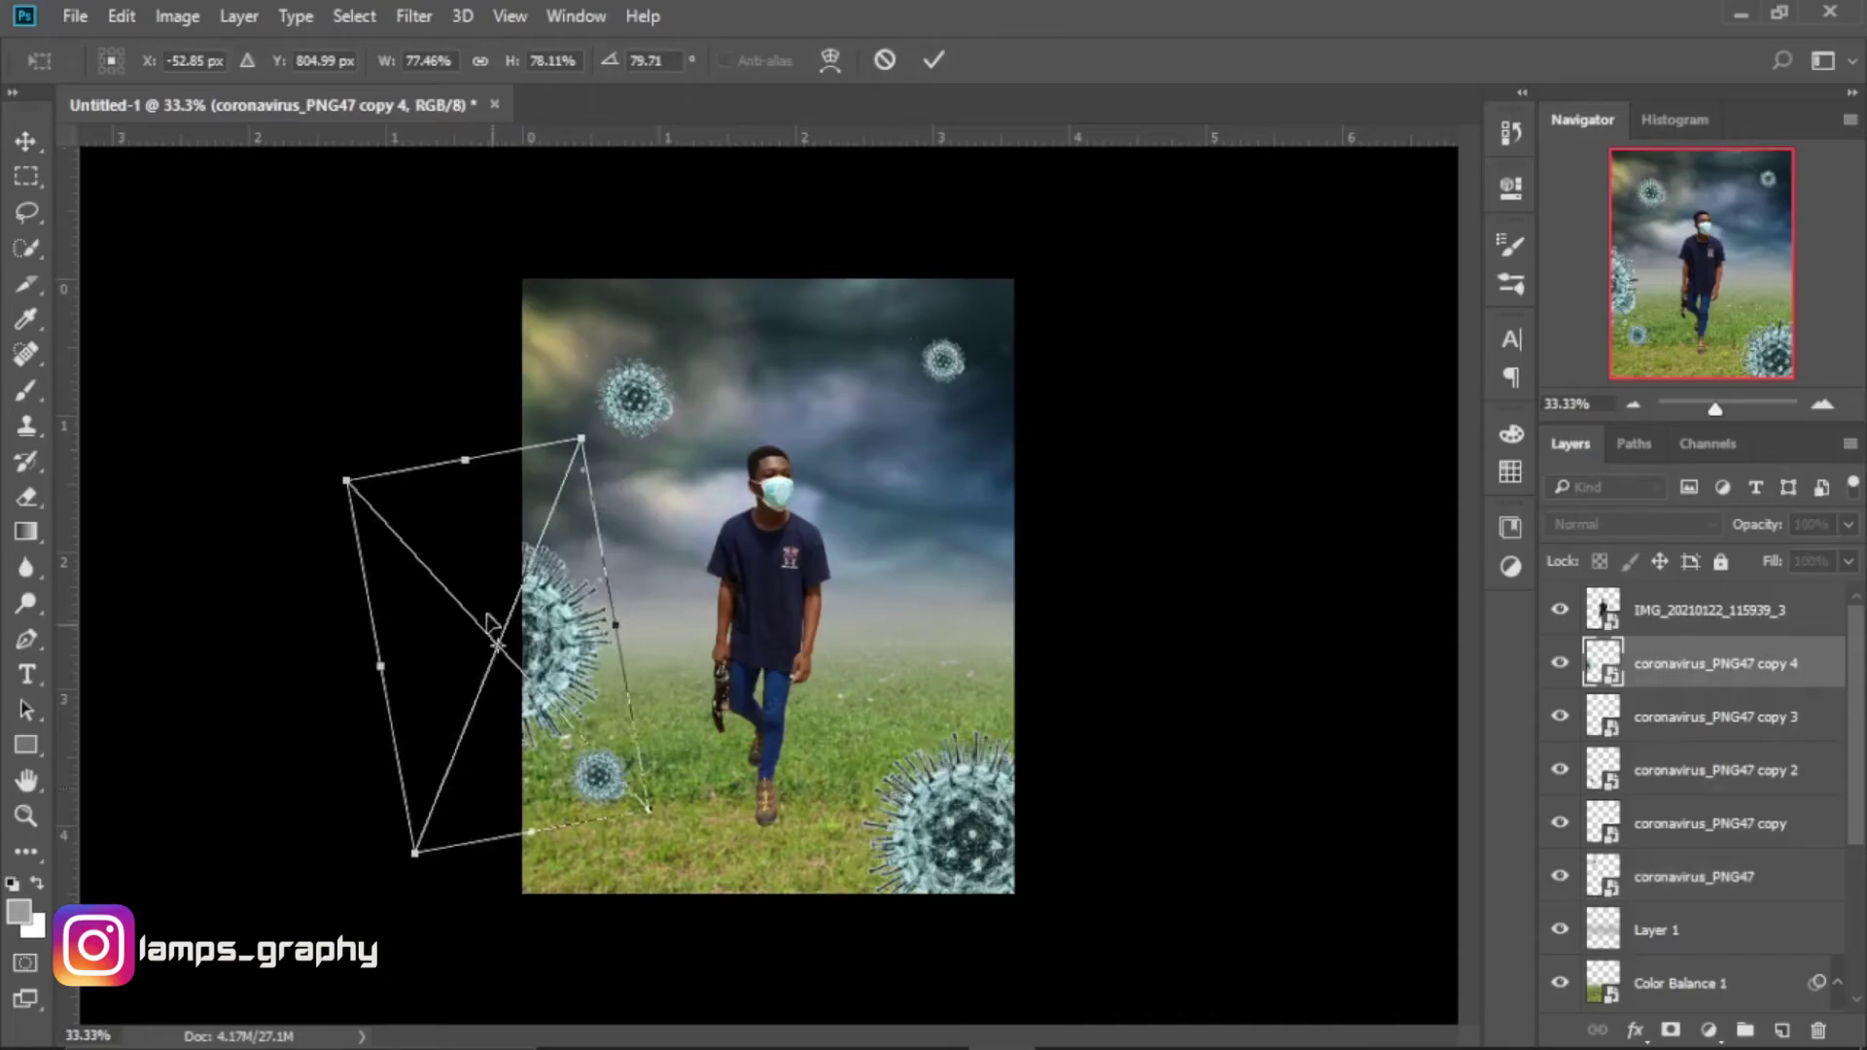
key("Return")
key("ctrl+plus")
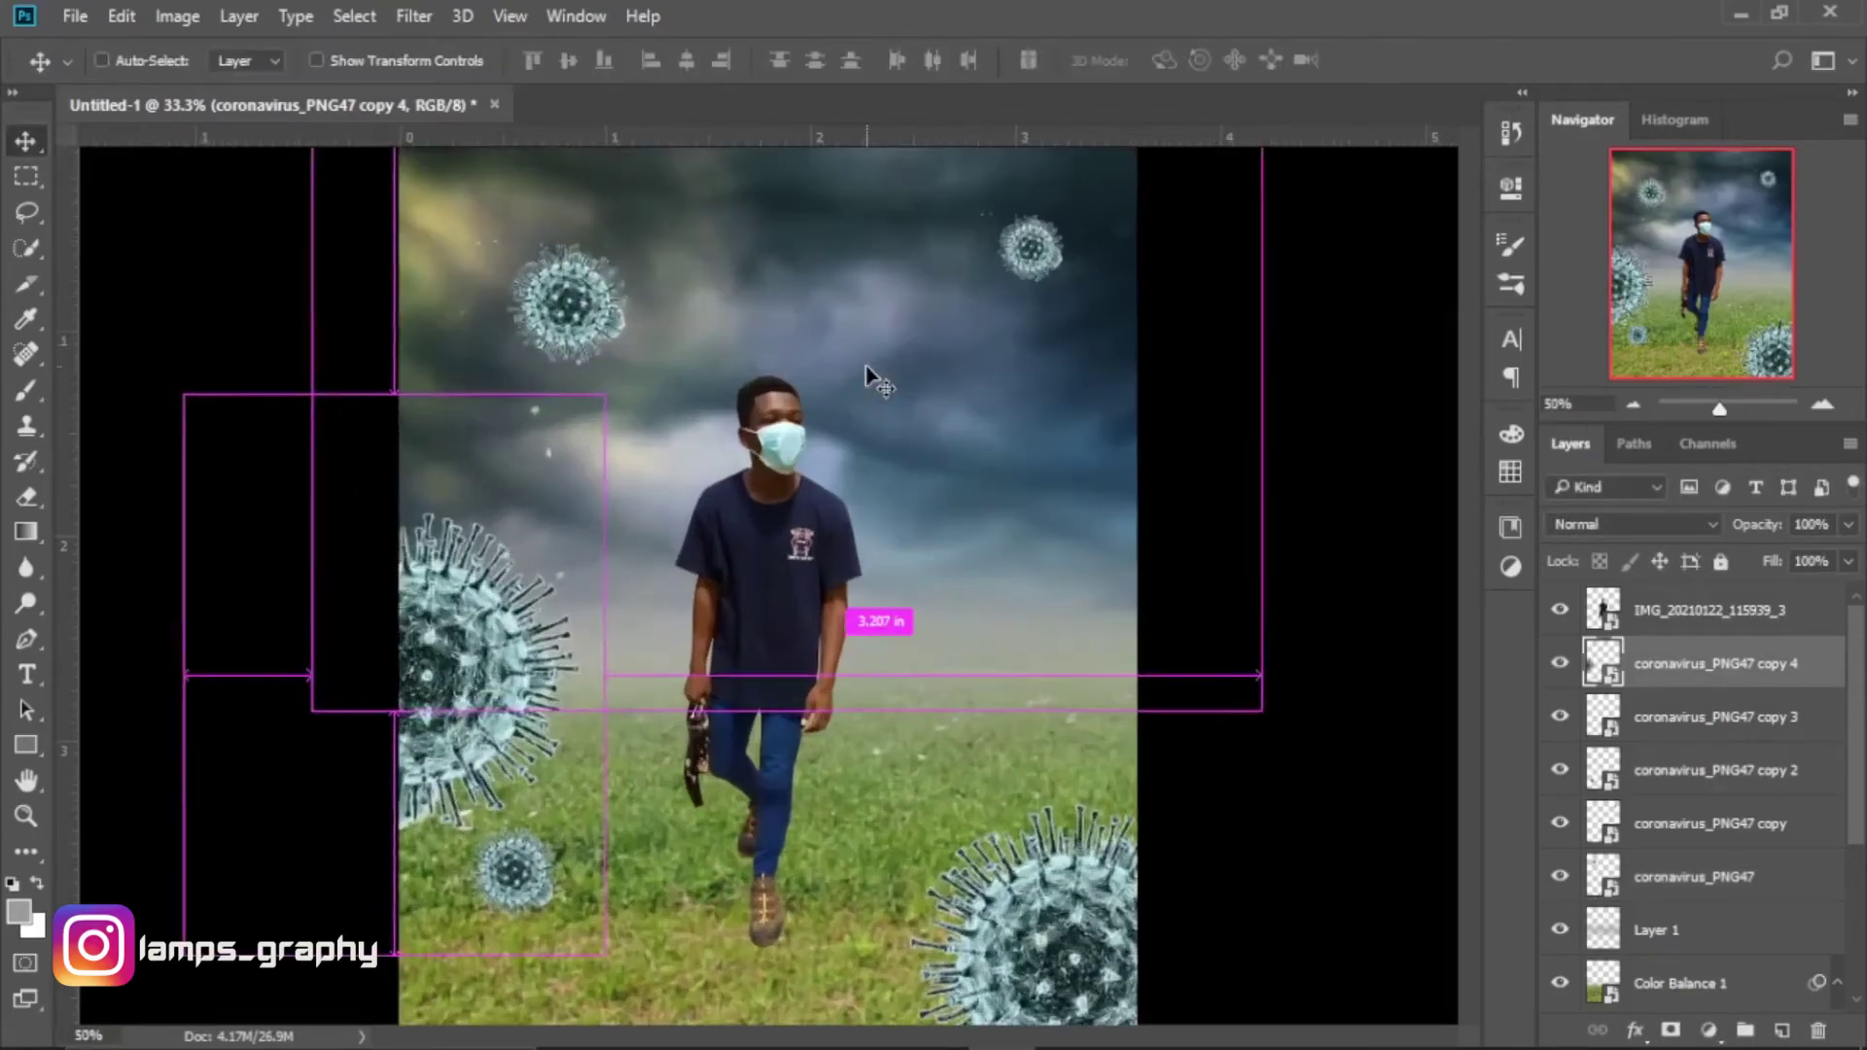
Put a smaller tilted virus near the man's head and a tiny one near the top.
mouse_move(535, 873)
left_mouse_down()
mouse_move(1033, 397)
mouse_move(949, 406)
left_mouse_up()
key("ctrl+t")
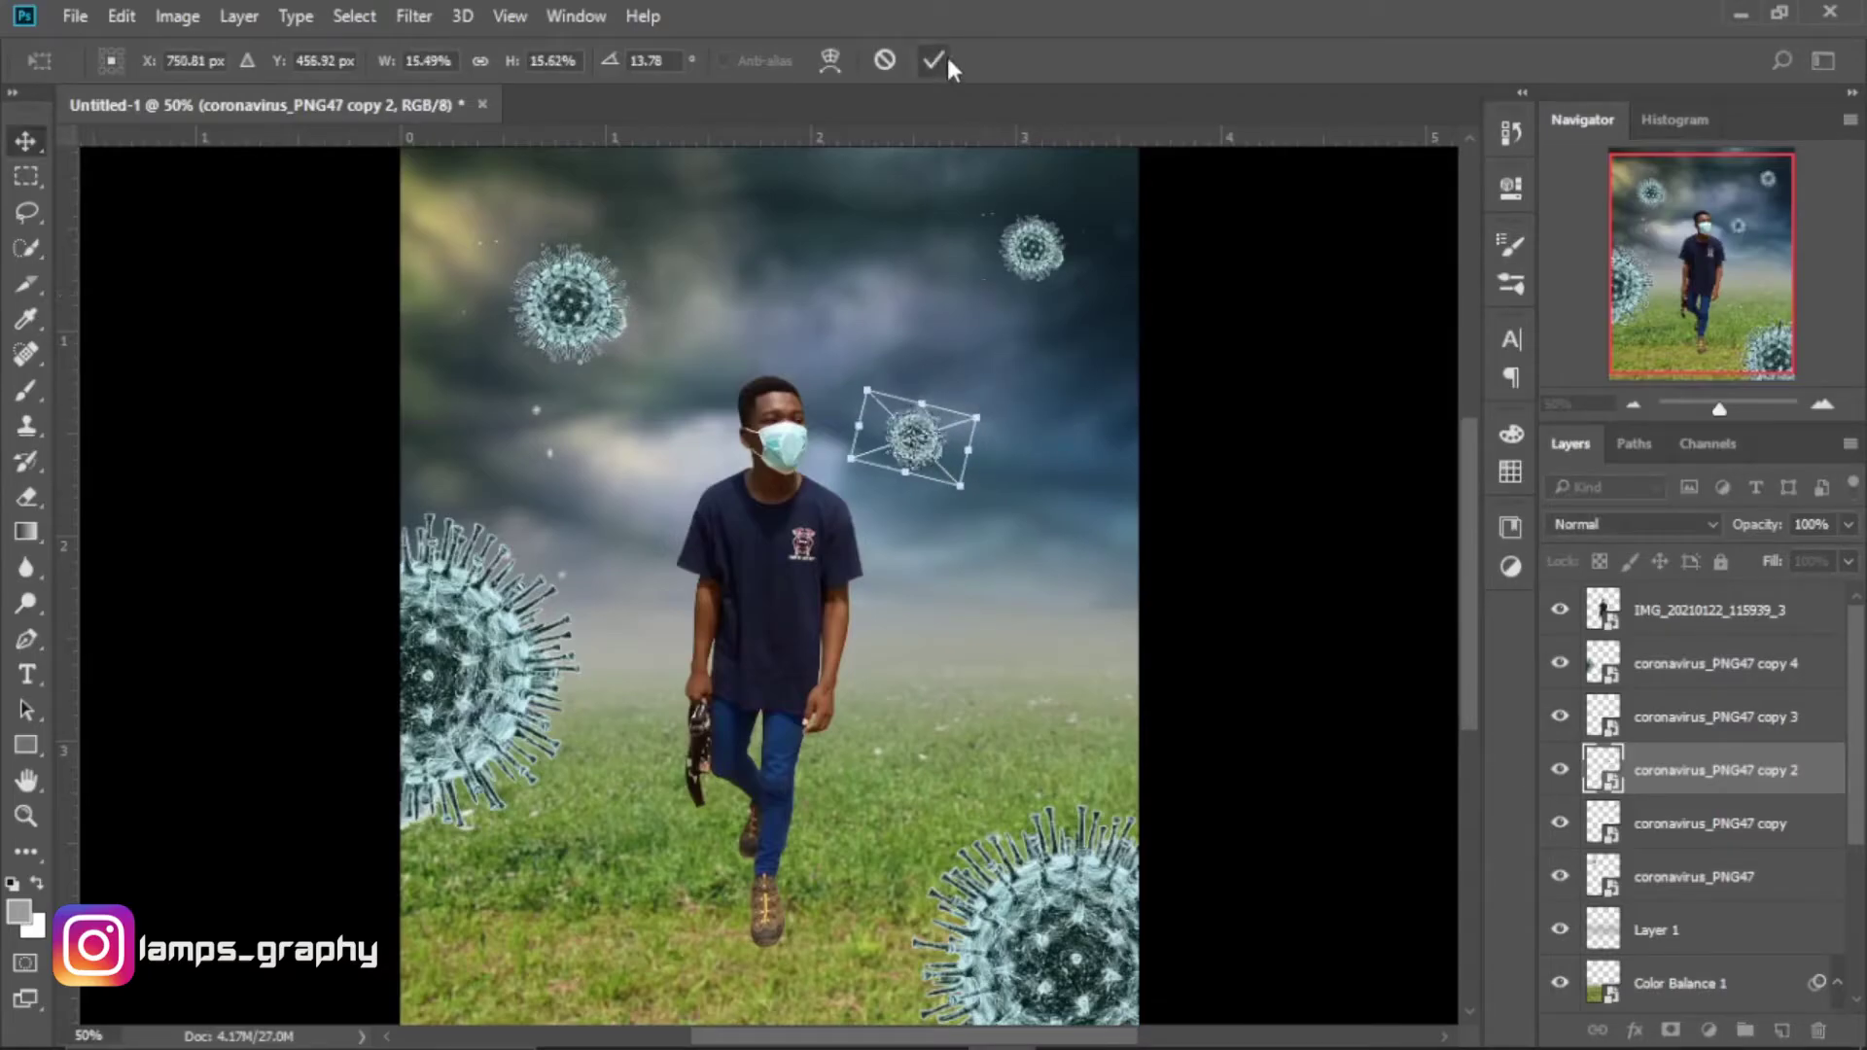
left_click(936, 59)
scroll(1438, 596, "down", 1)
mouse_move(1027, 230)
left_mouse_down()
mouse_move(969, 231)
mouse_move(996, 209)
left_mouse_up()
key("ctrl+t")
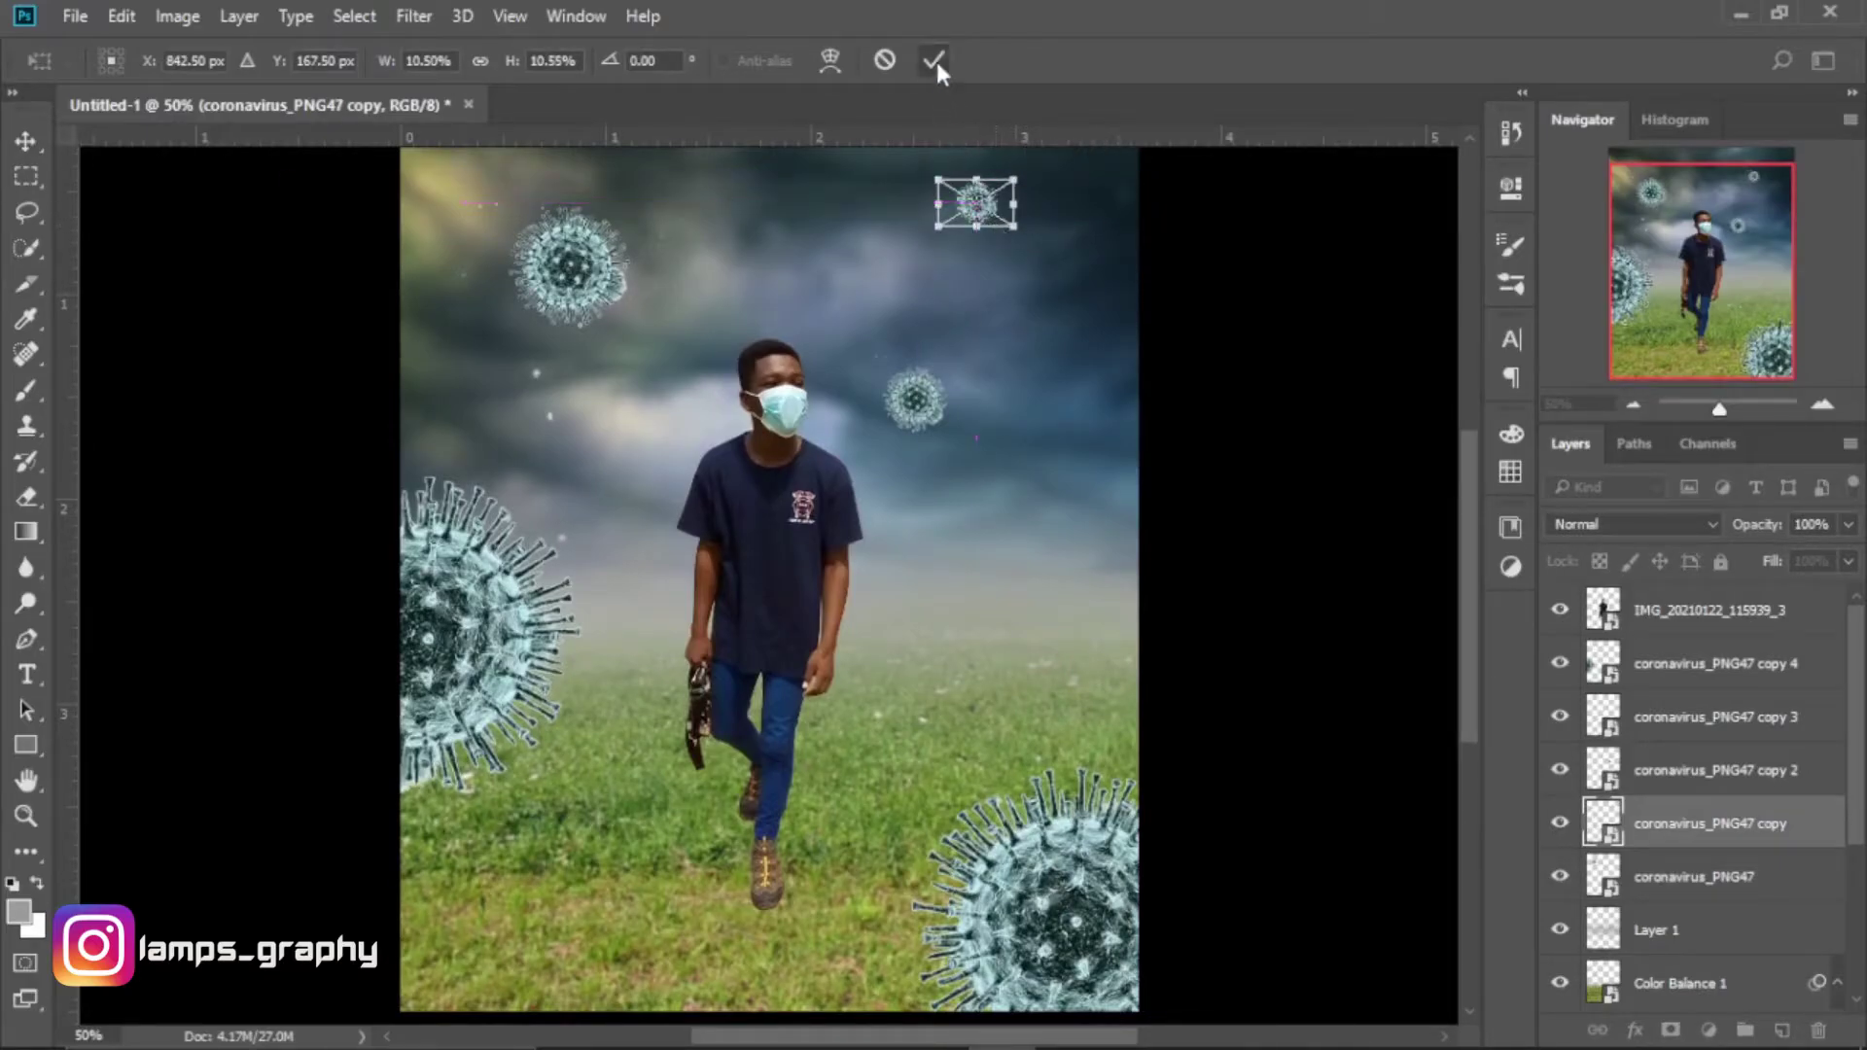
left_click(935, 59)
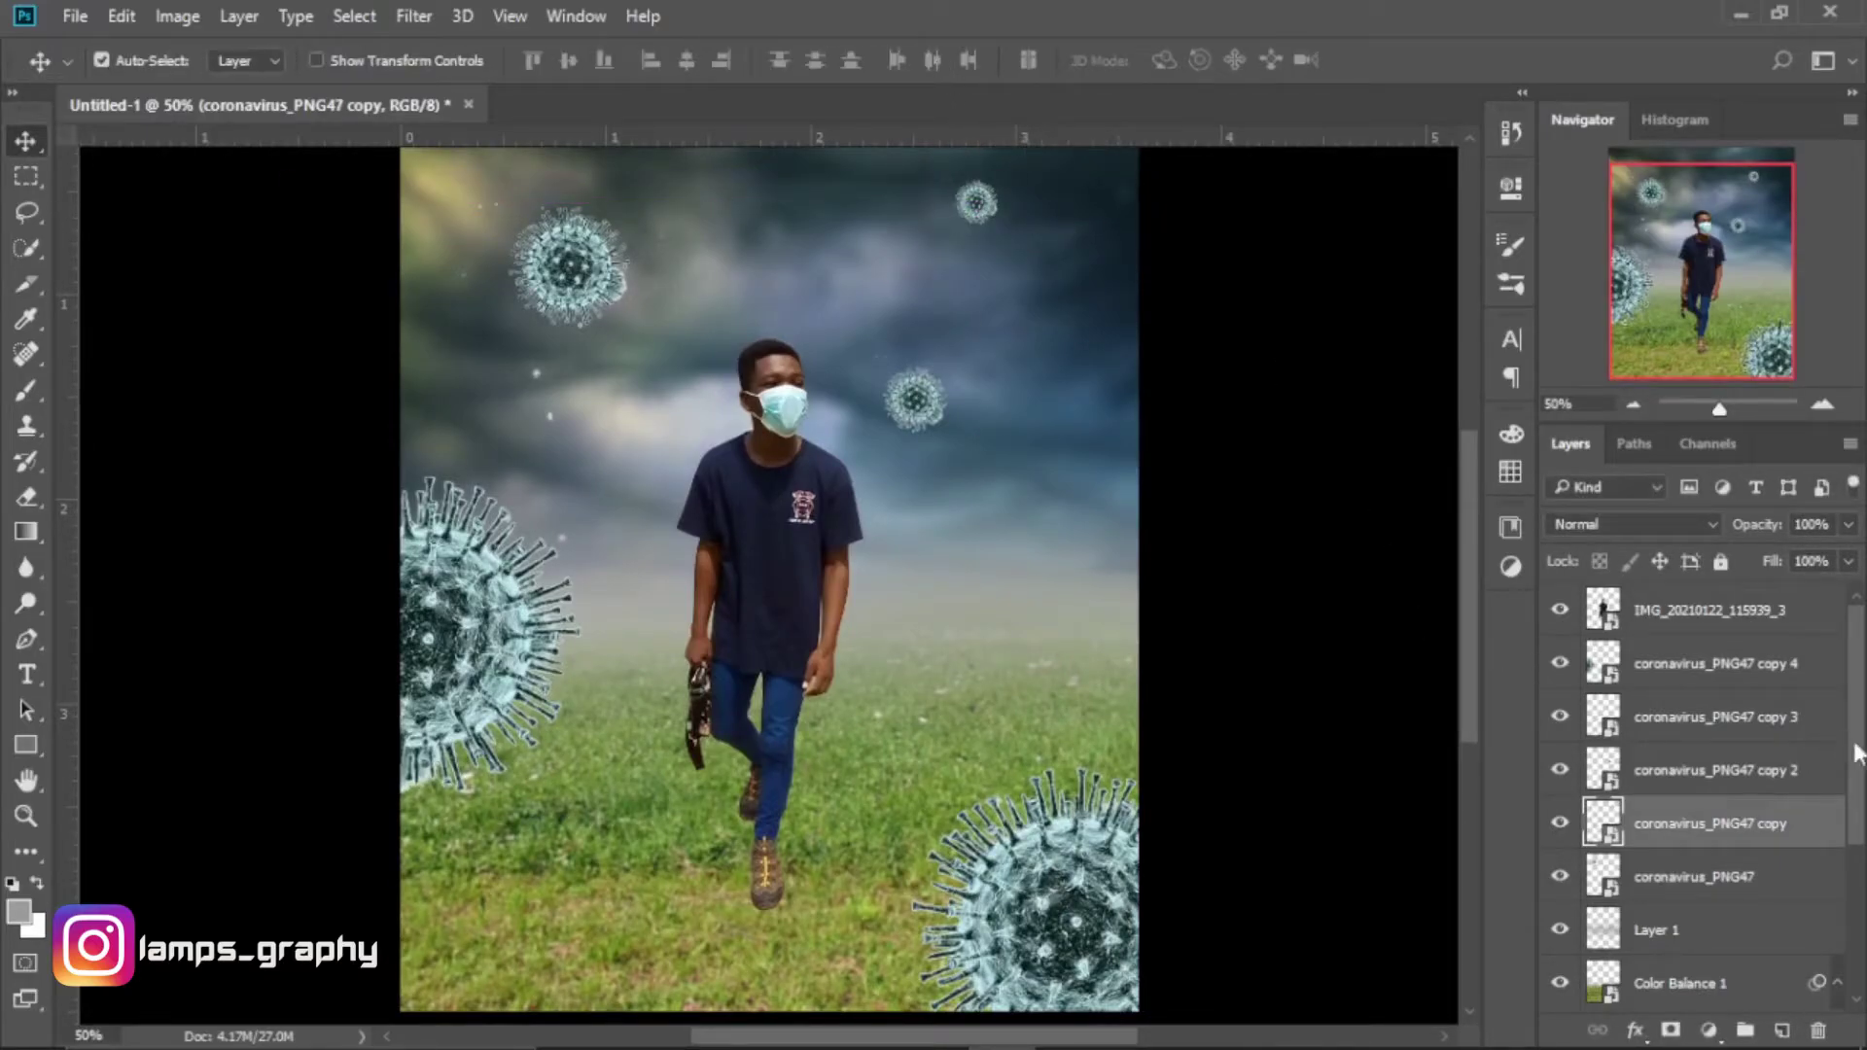
left_click(1737, 666)
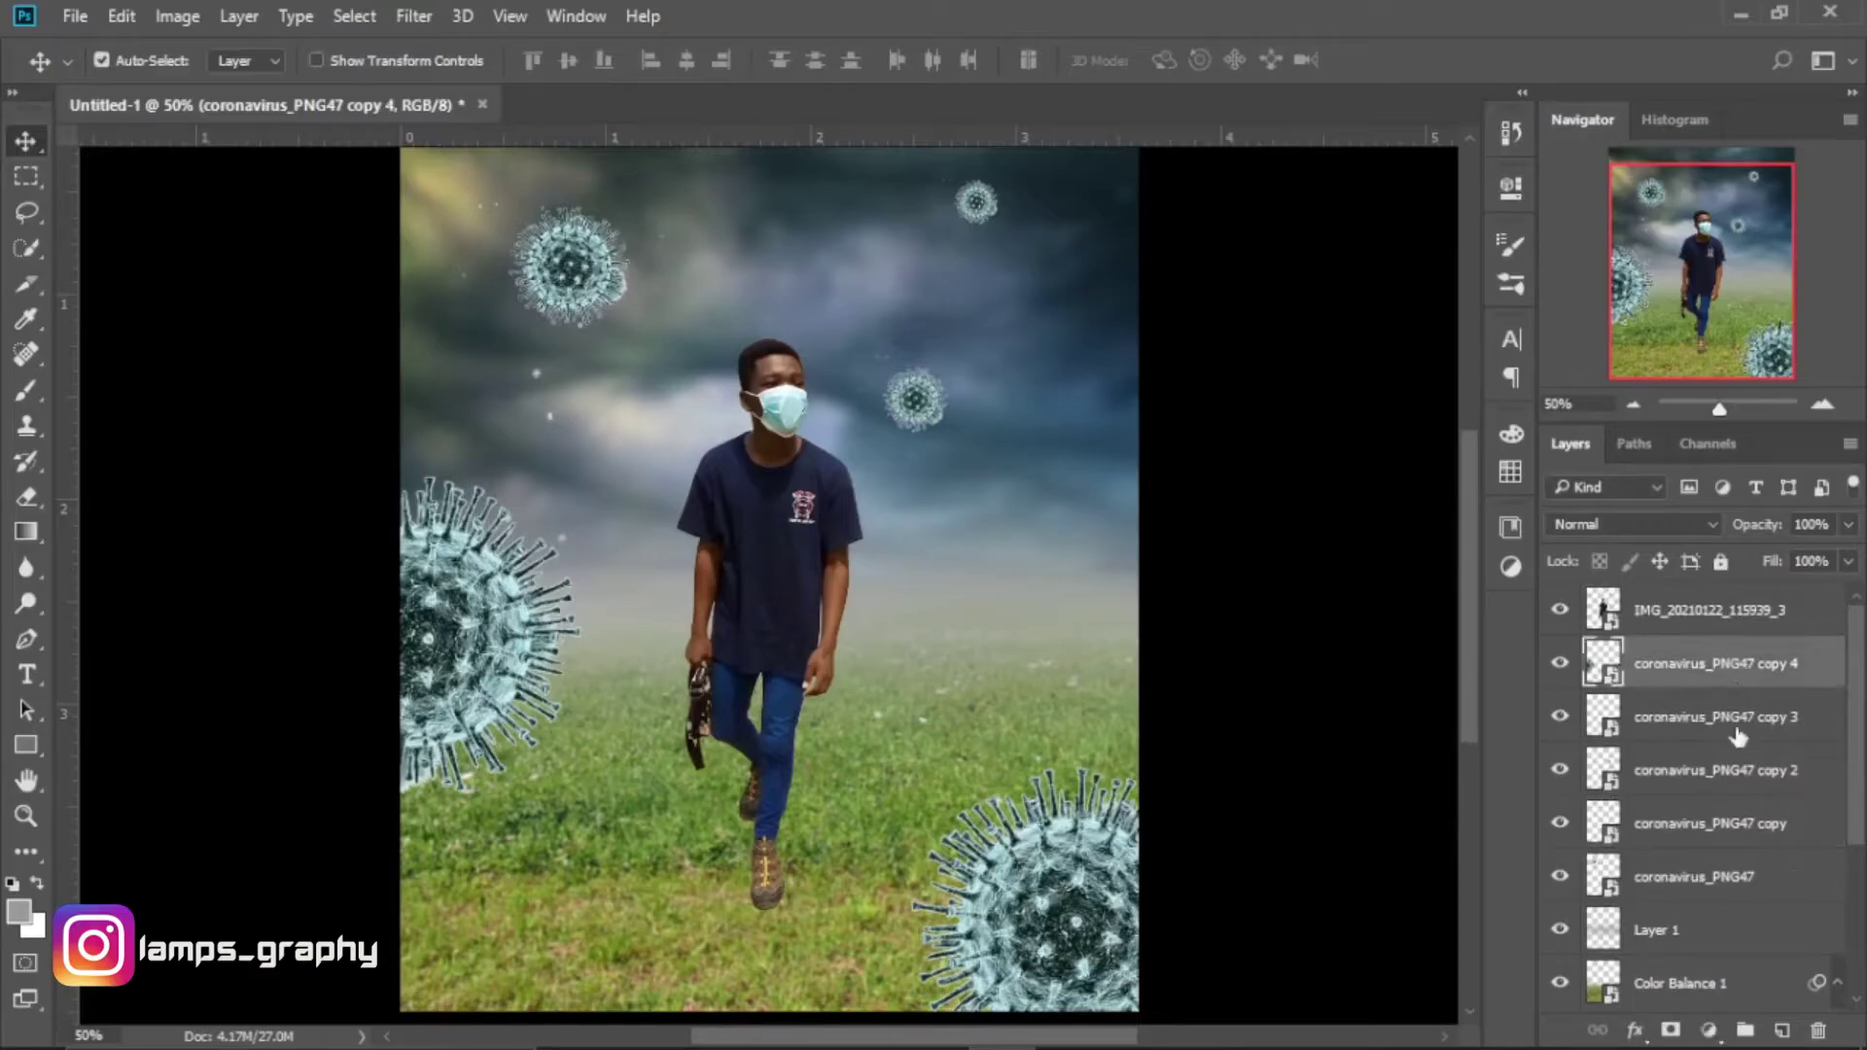
Group the five virus layers together into Group 1.
left_click(1729, 889, "shift")
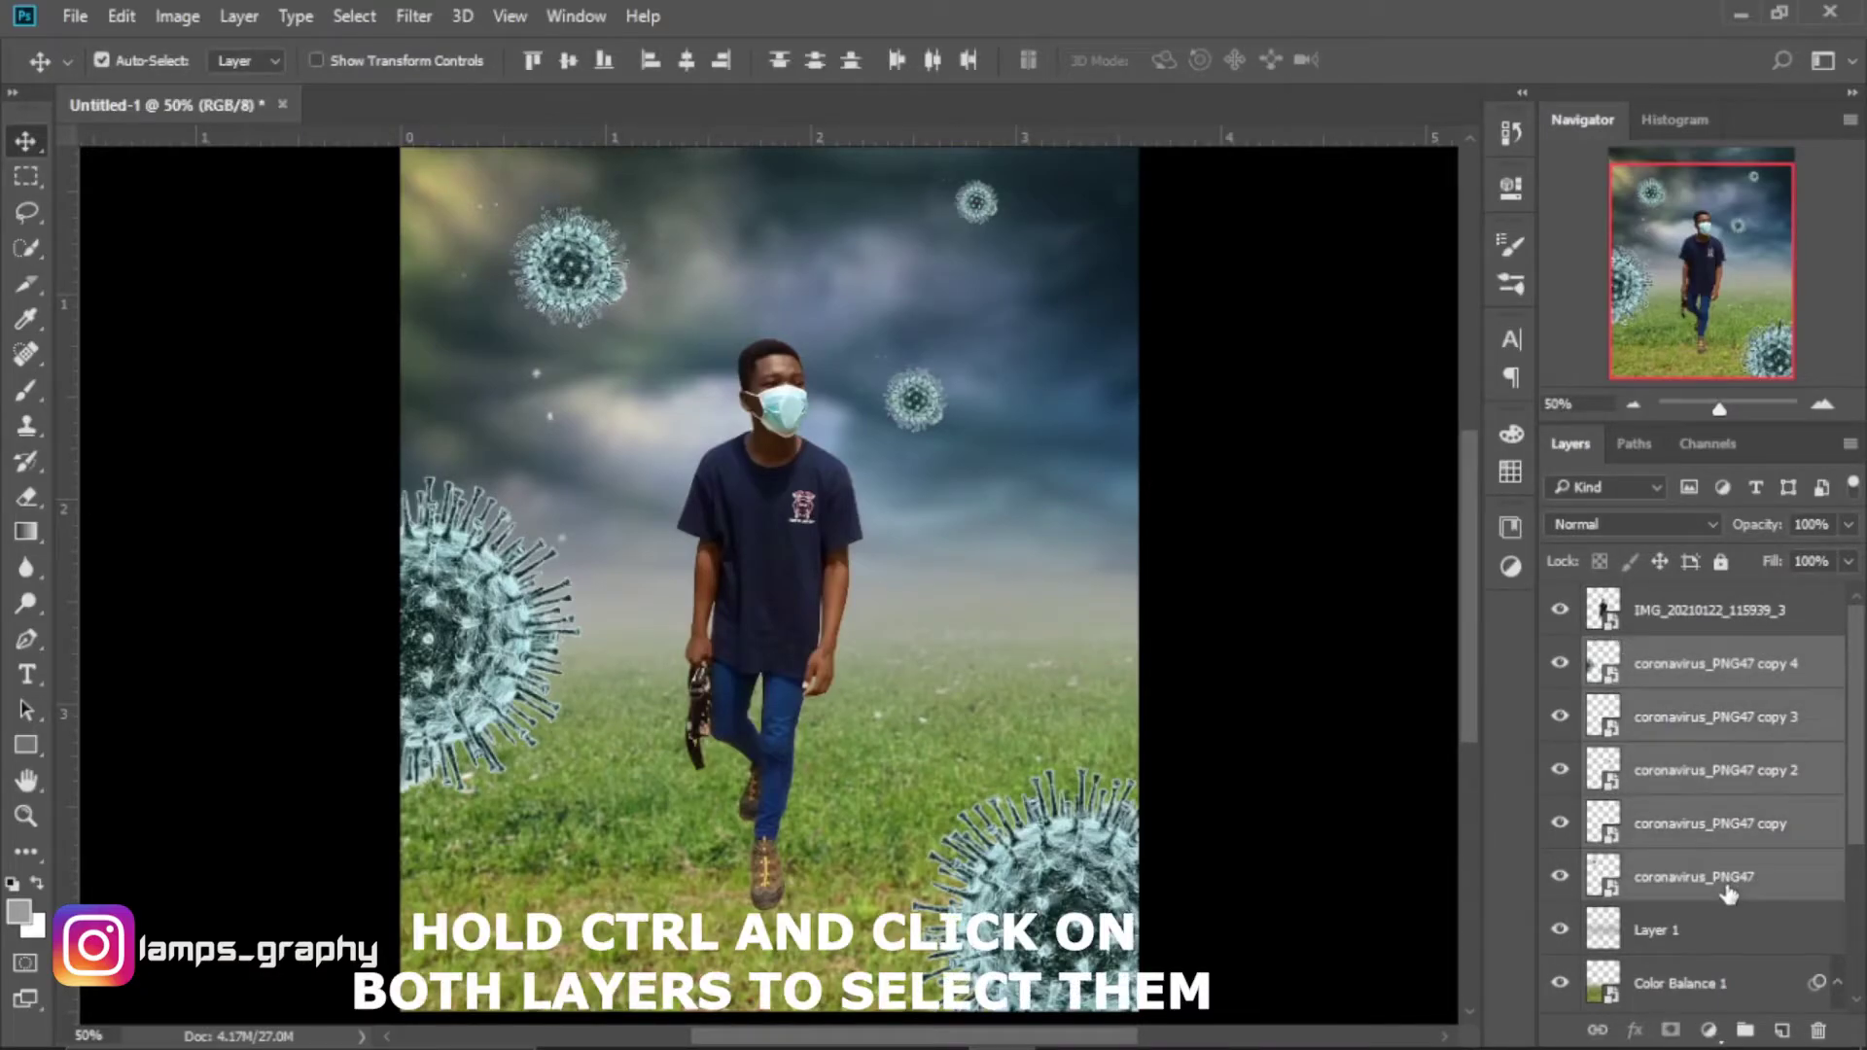
left_click_drag(1768, 843, 1746, 1028)
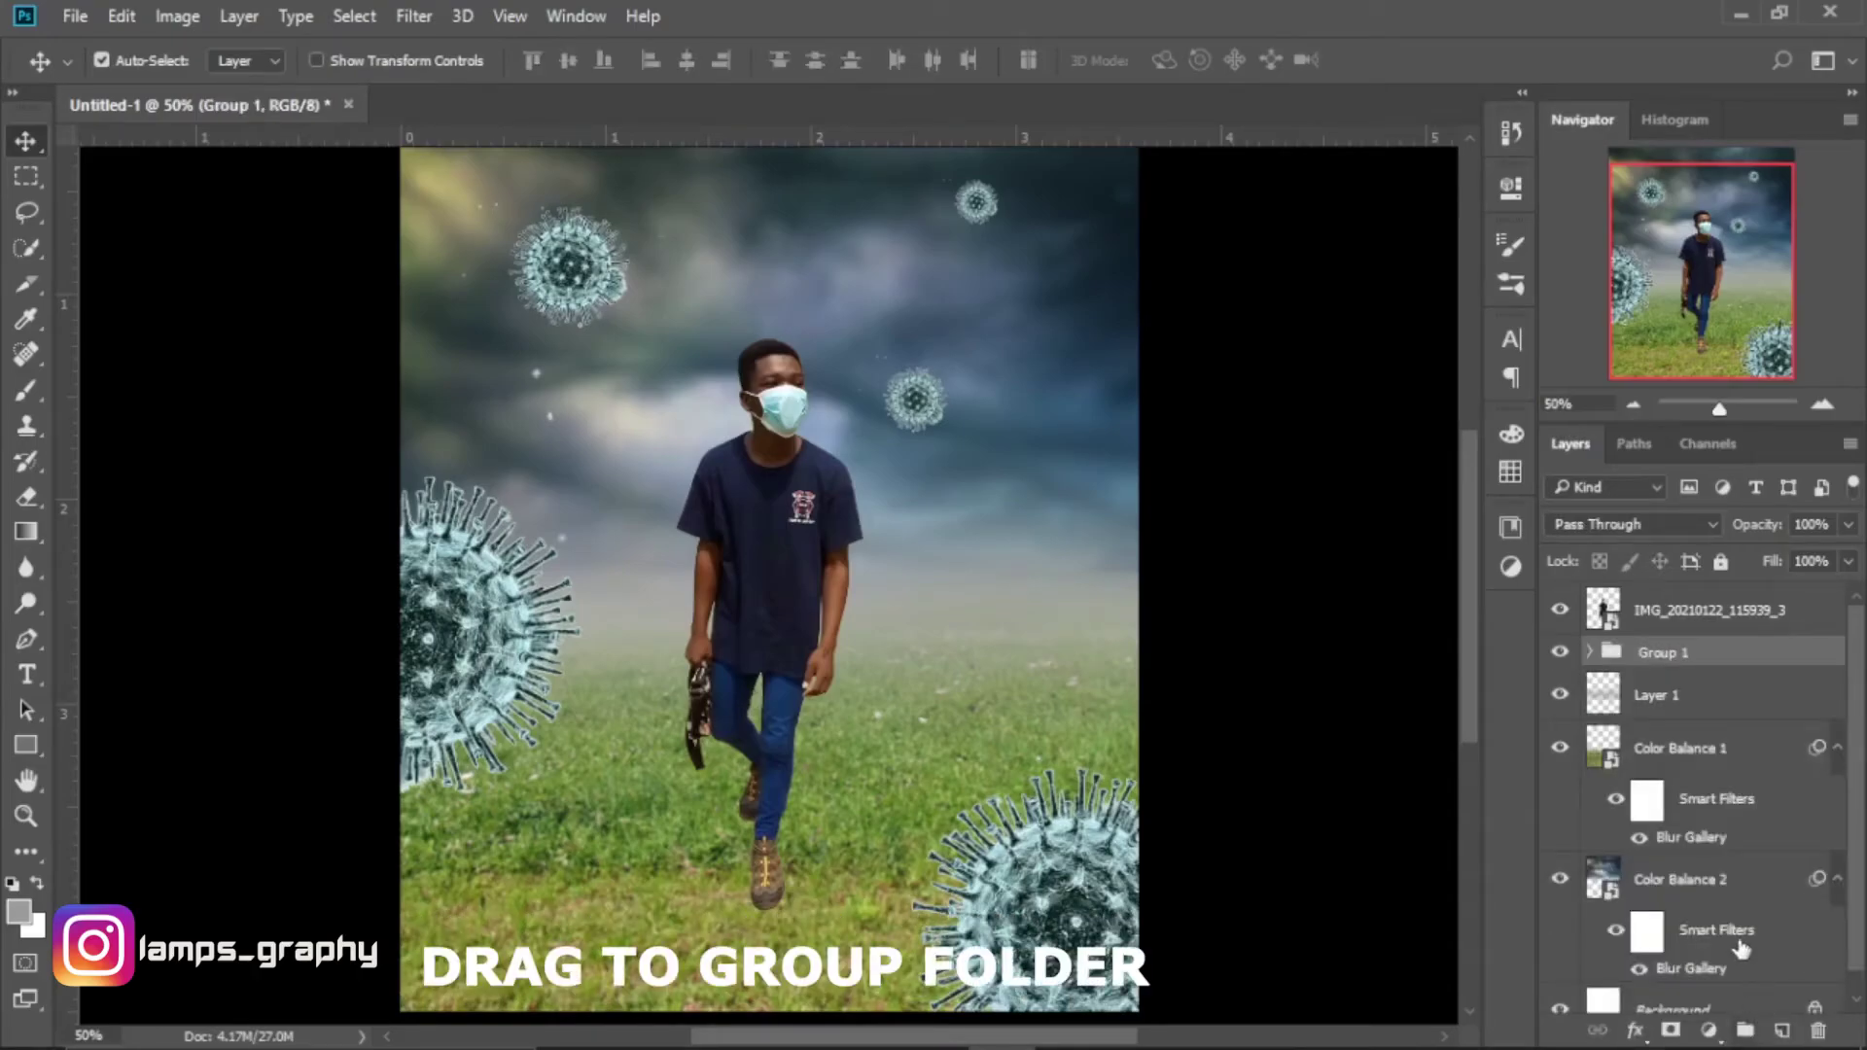
key("ctrl+minus")
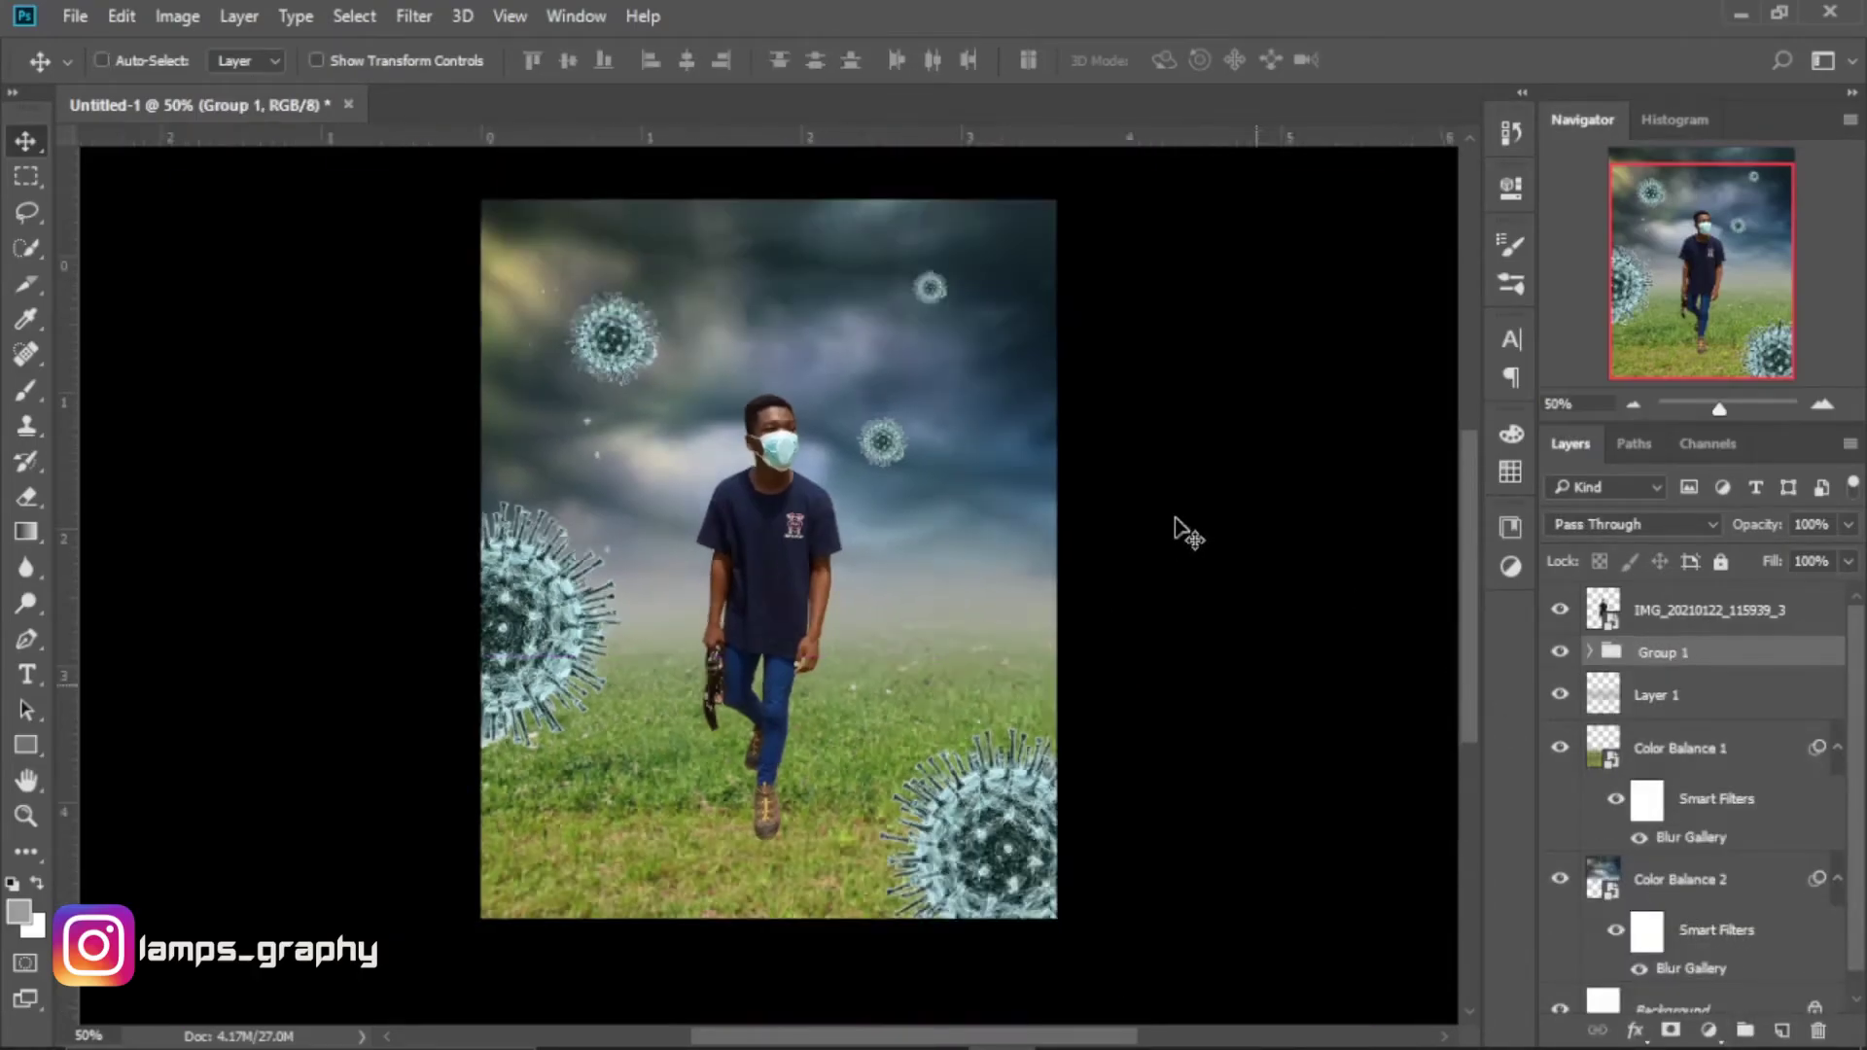
key("ctrl+plus")
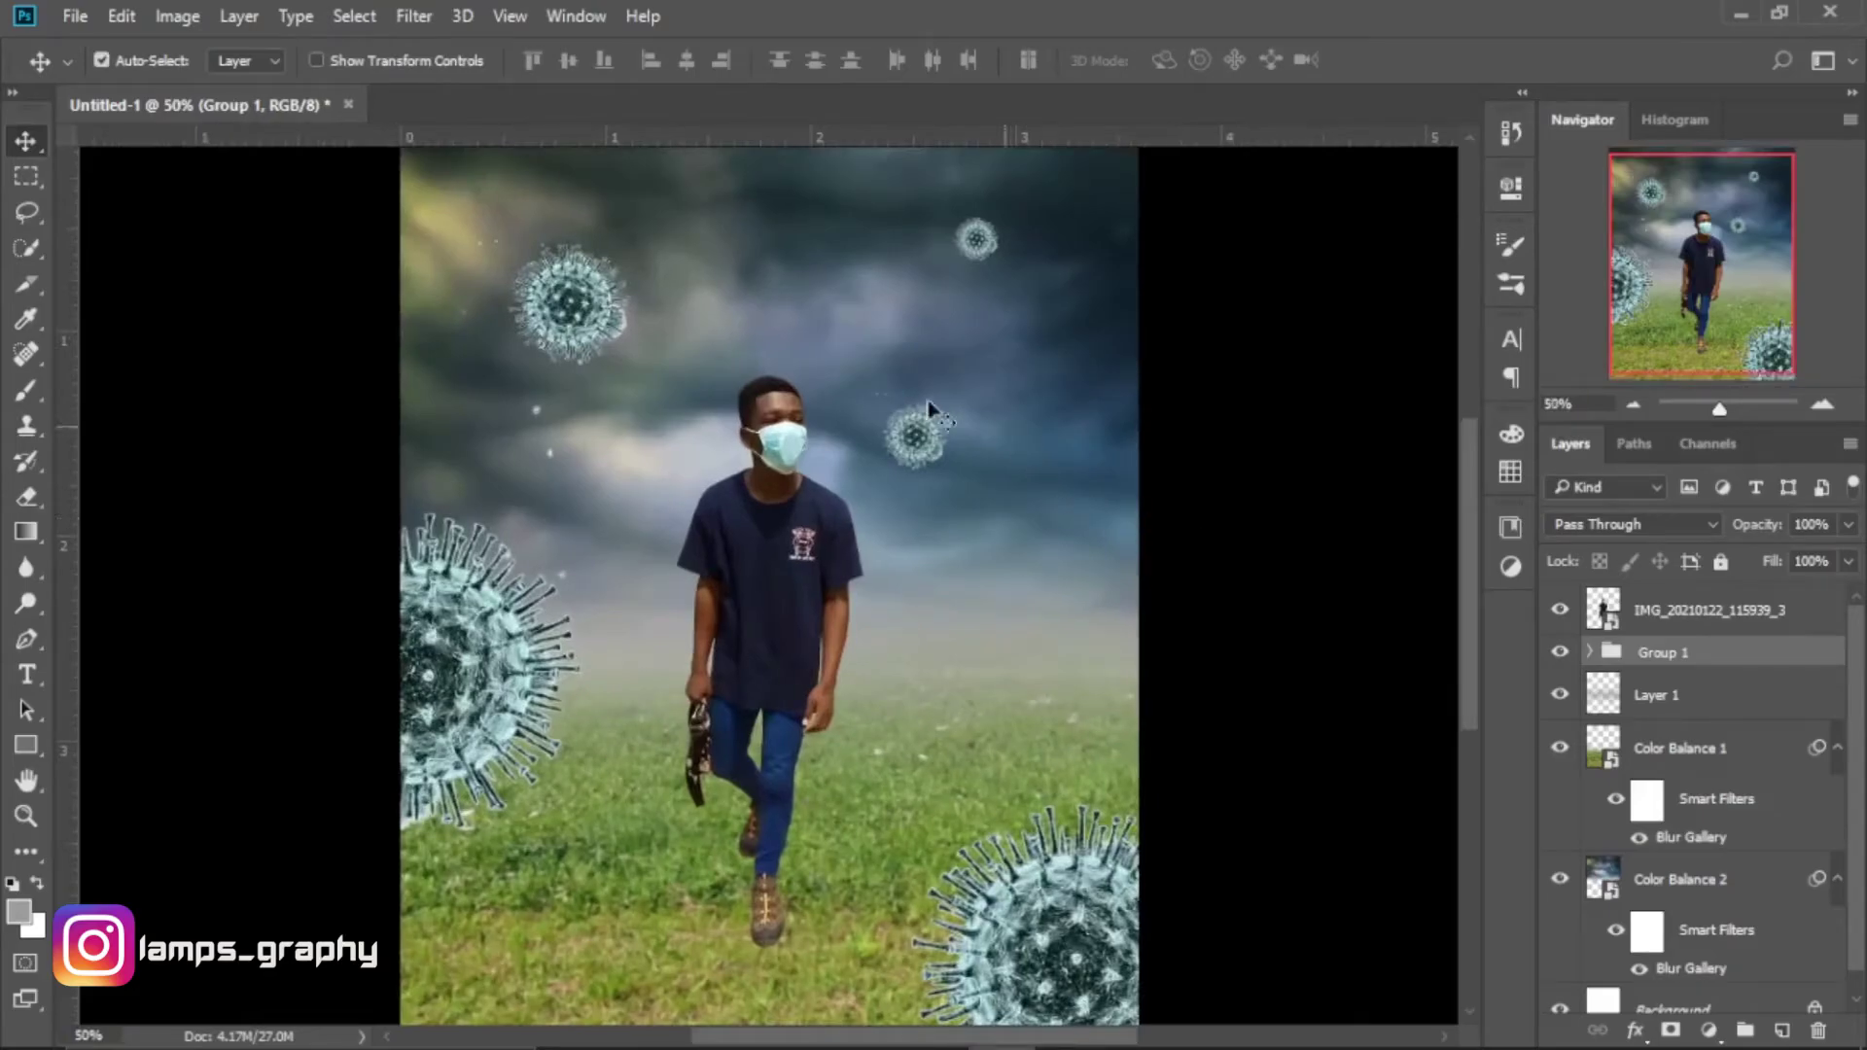
Nudge the left, bottom-right and two small sky viruses into new positions.
left_click_drag(475, 683, 500, 681)
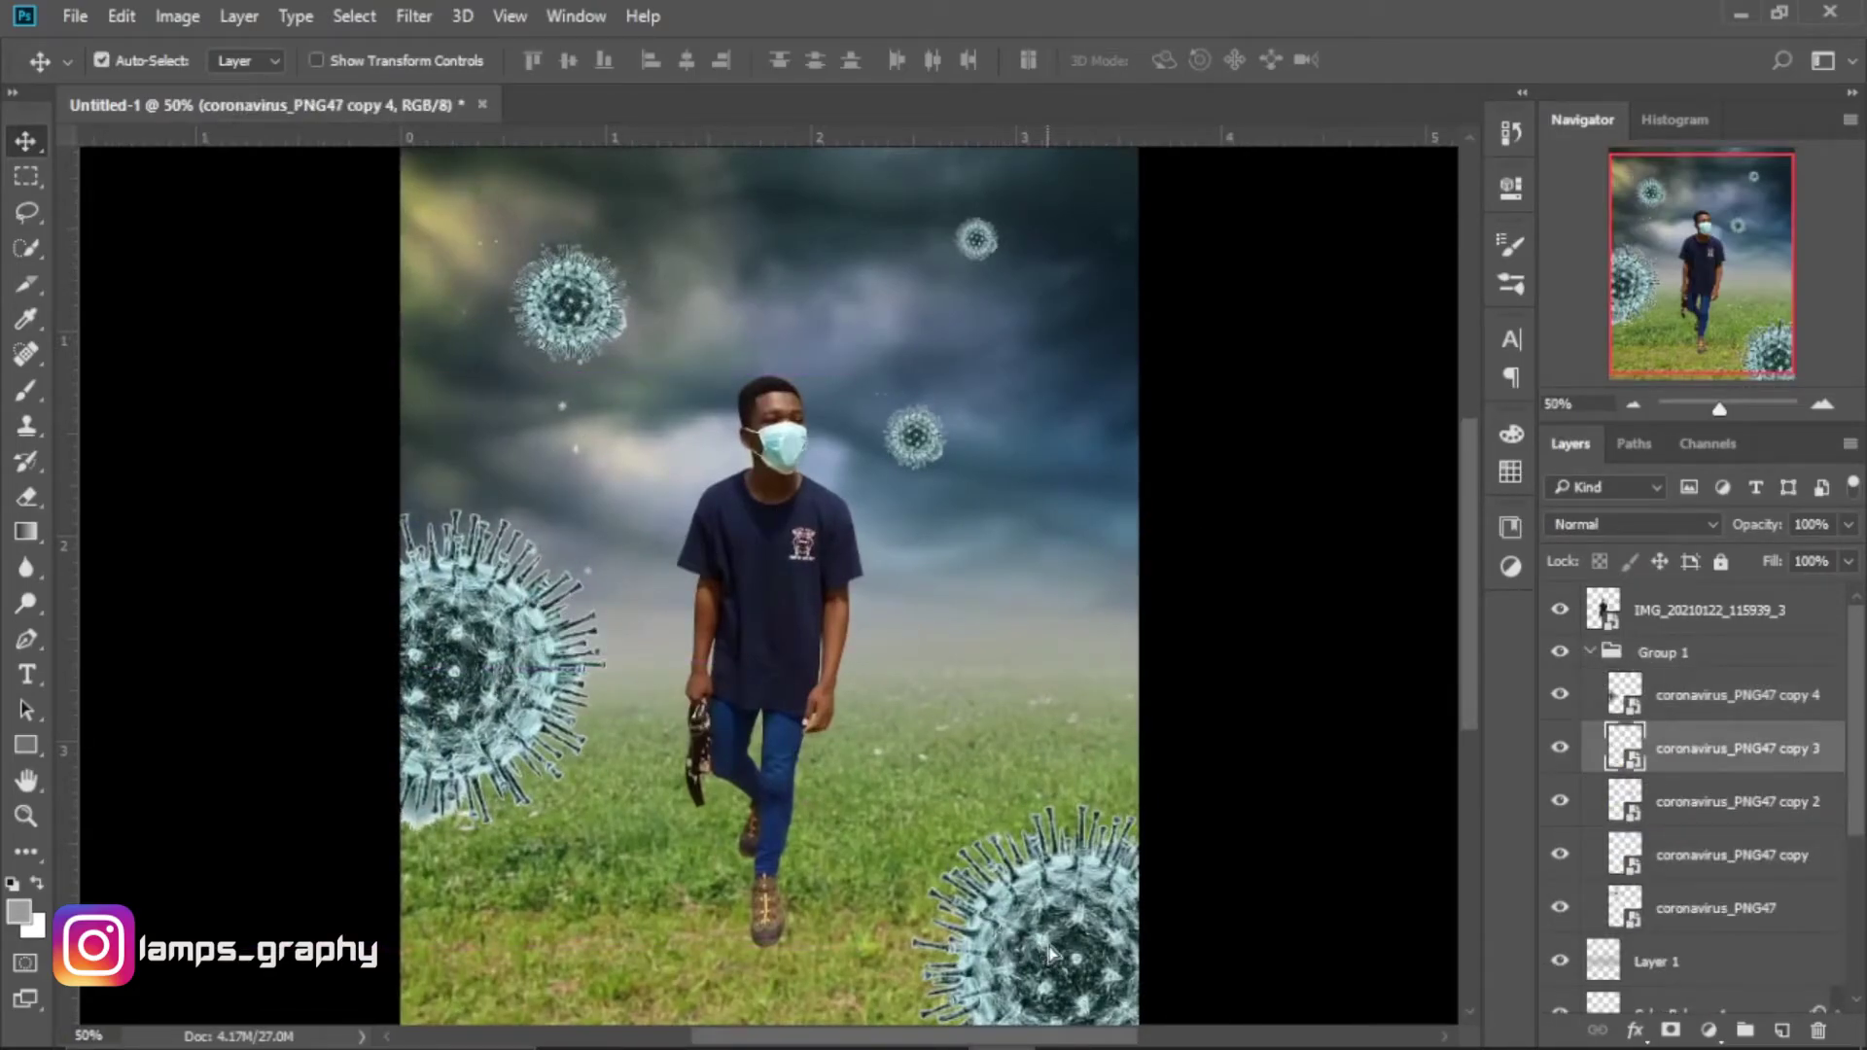
left_click_drag(1033, 951, 1064, 958)
left_click_drag(948, 442, 1048, 499)
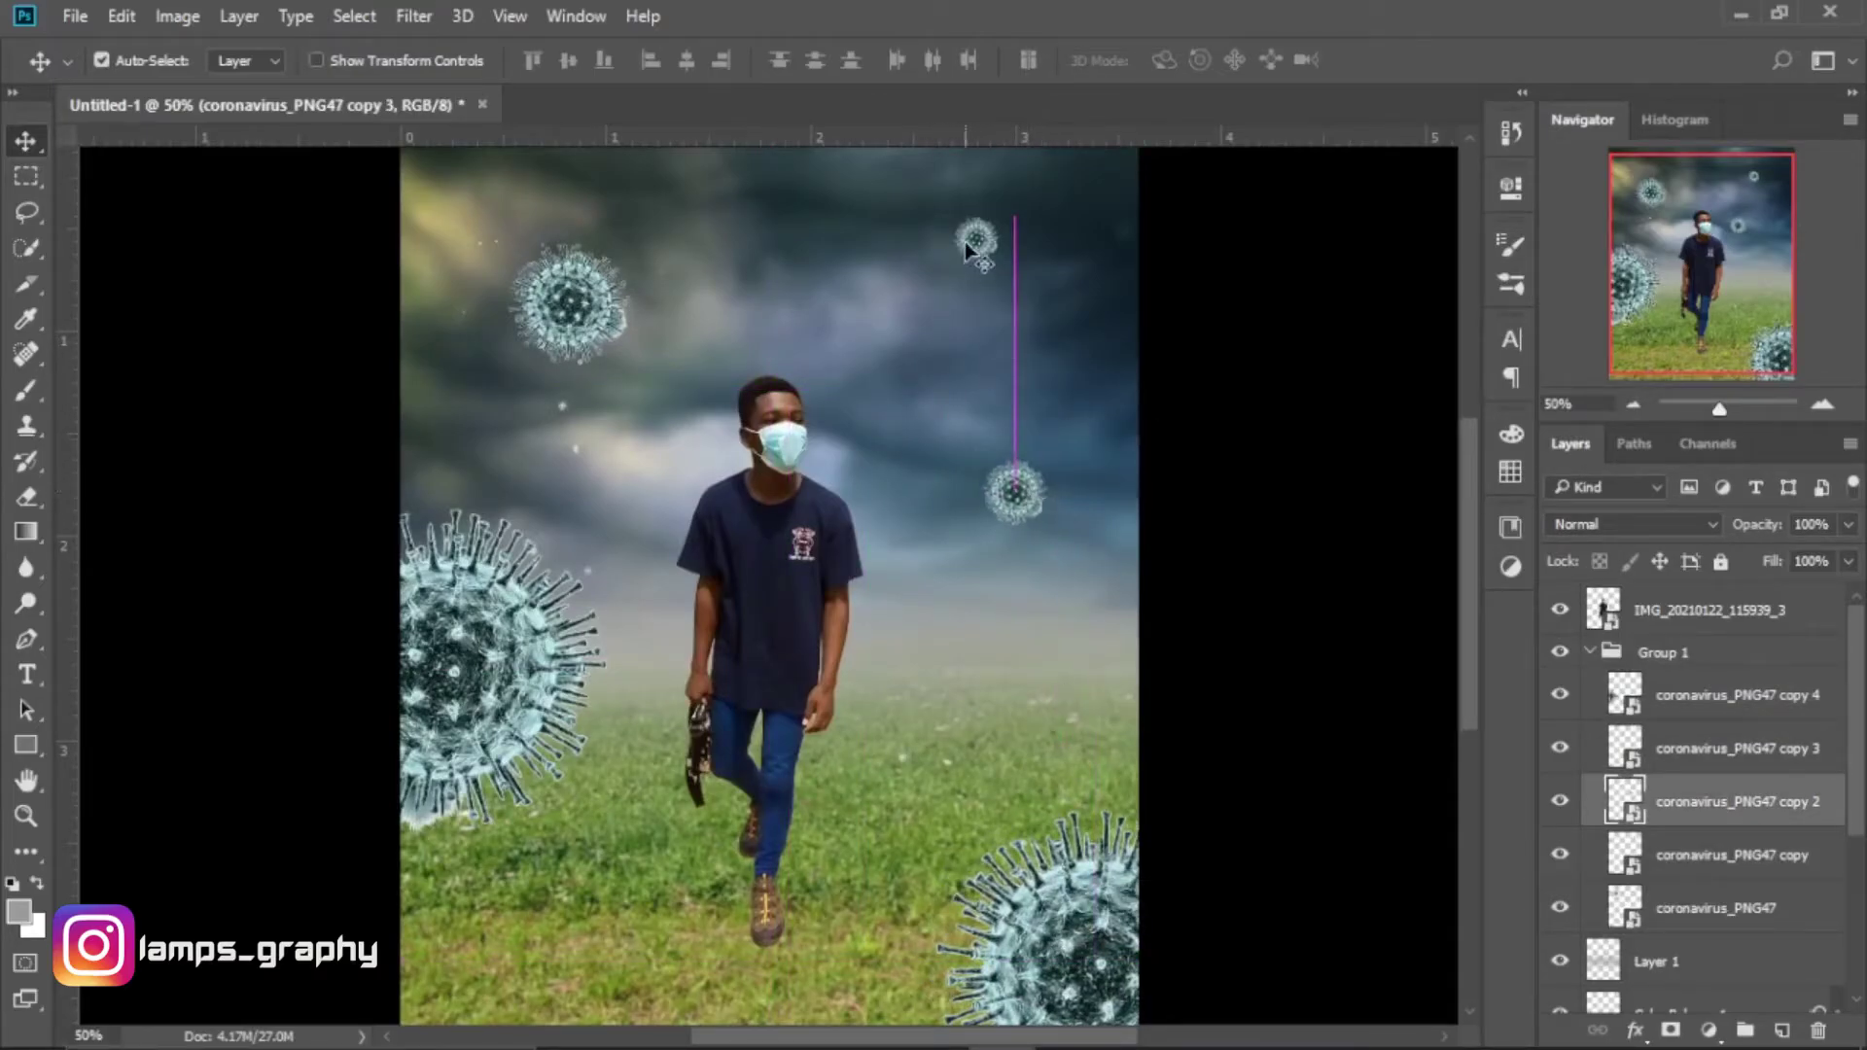
left_click_drag(947, 229, 892, 205)
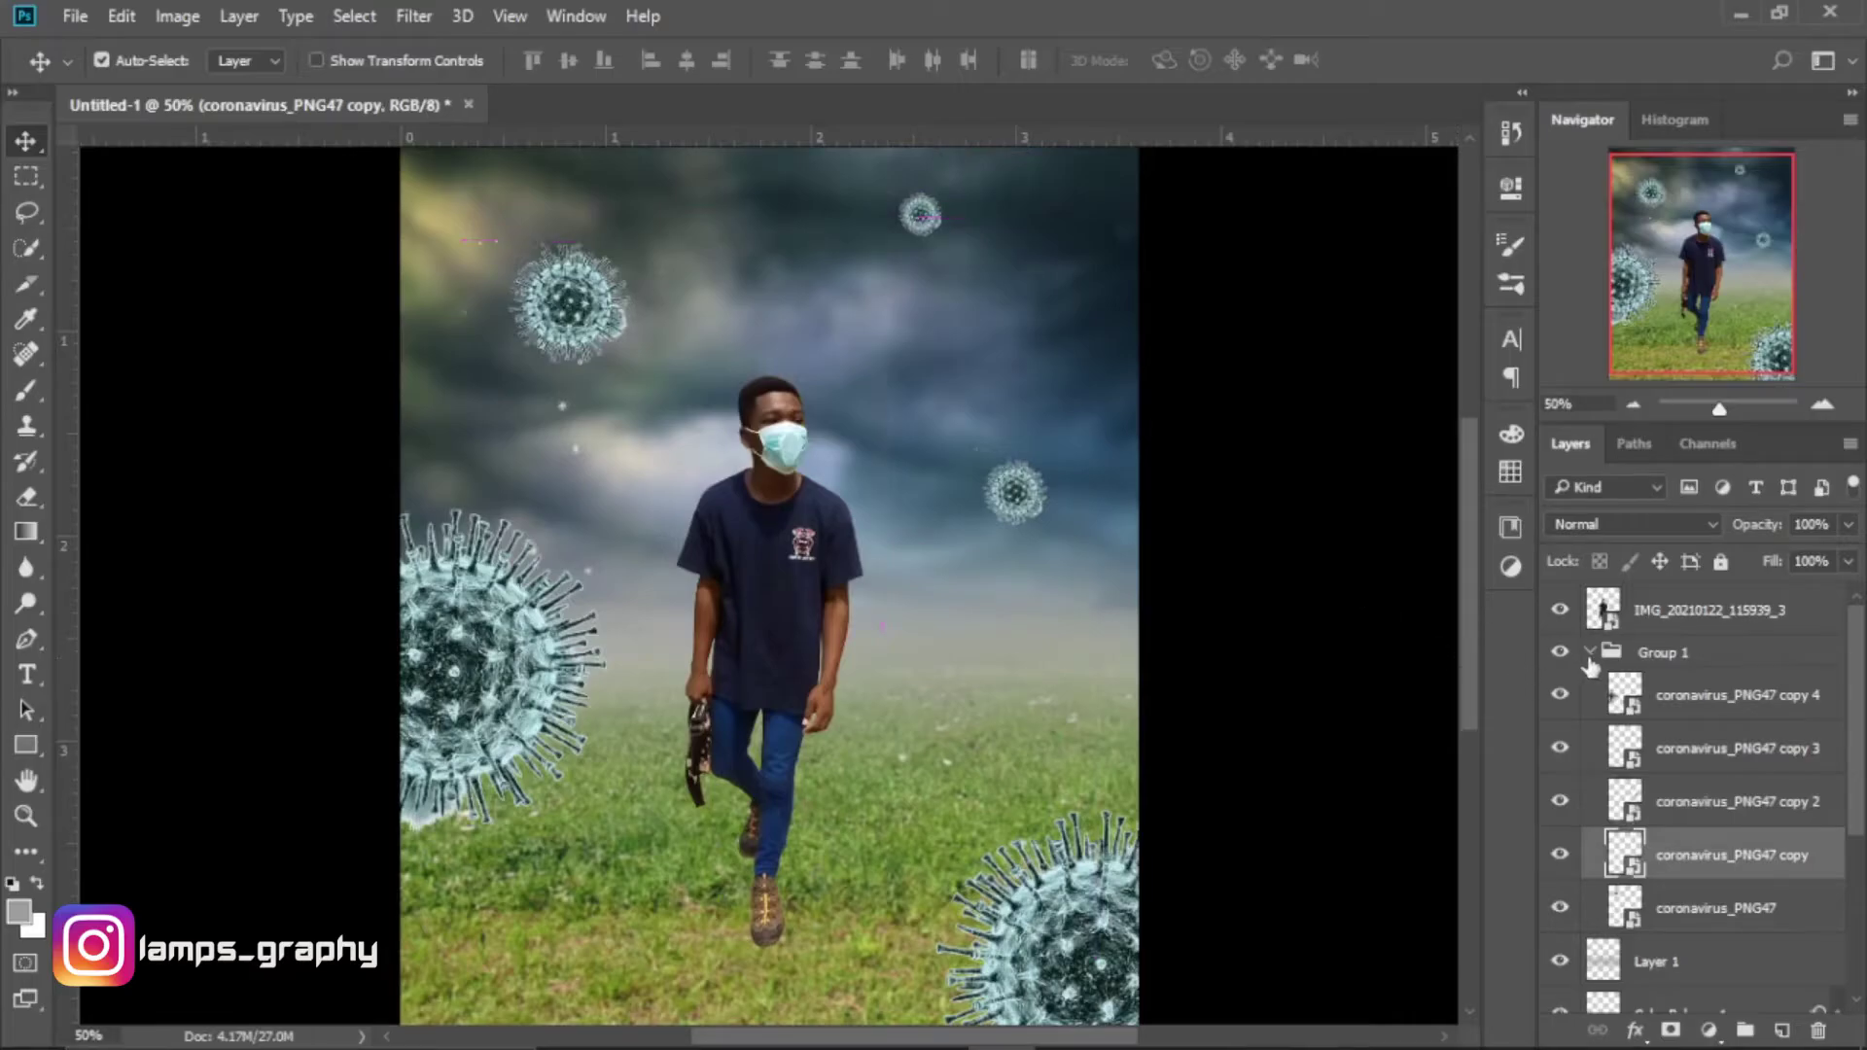
left_click(1603, 657)
Collapse Group 1, label it blue, rename it 'corona' and convert it to a smart object.
left_click(1592, 652)
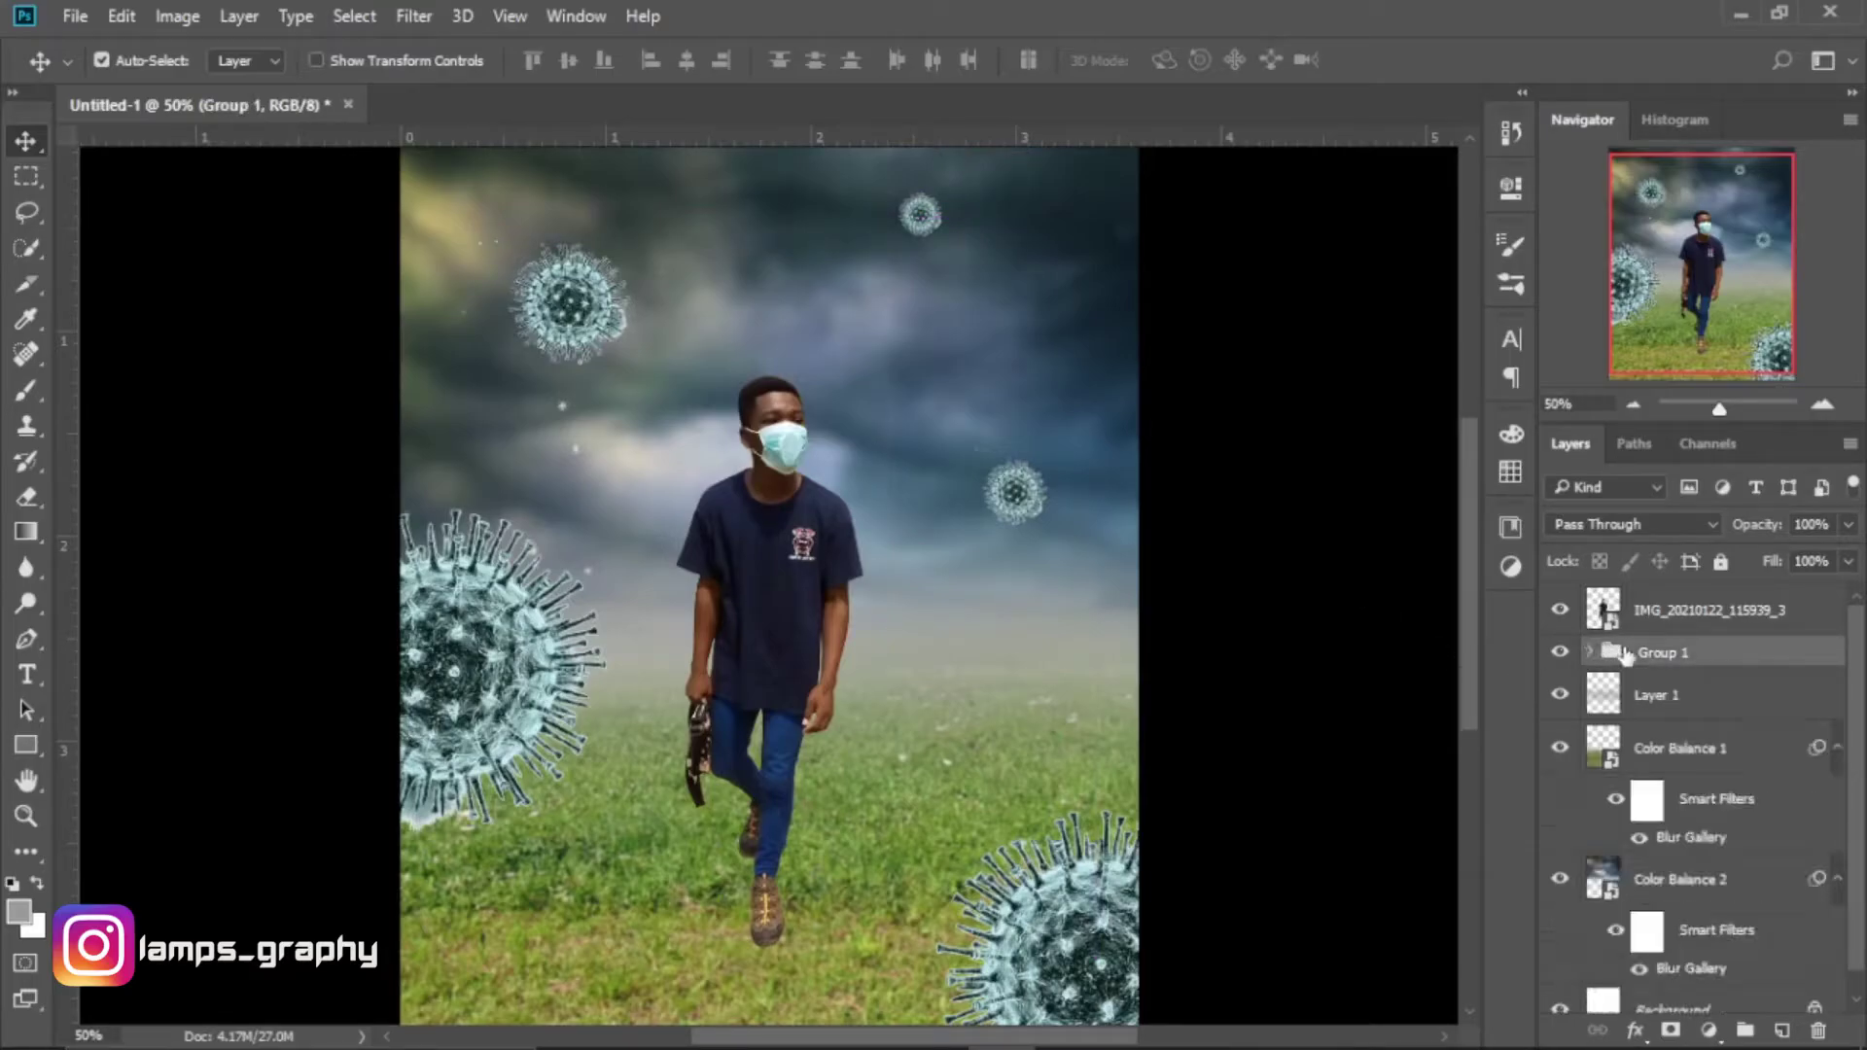
right_click(1662, 658)
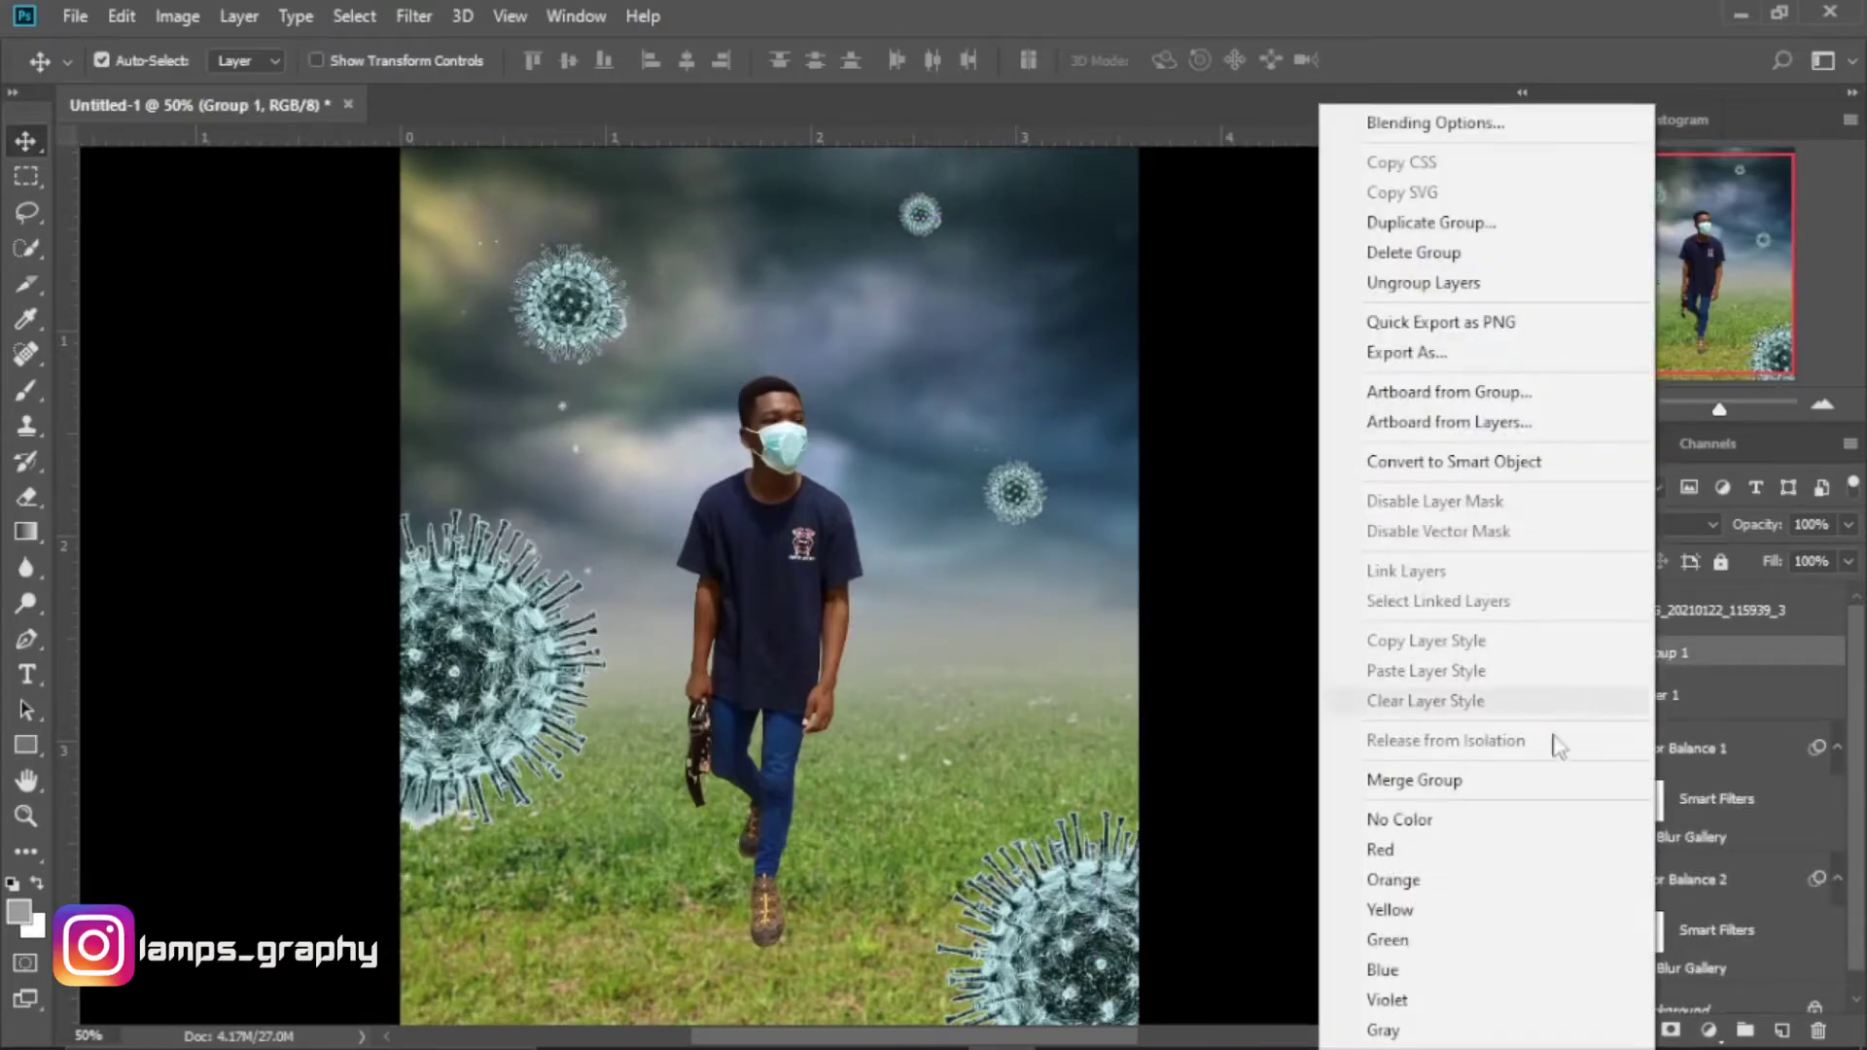
left_click(1416, 968)
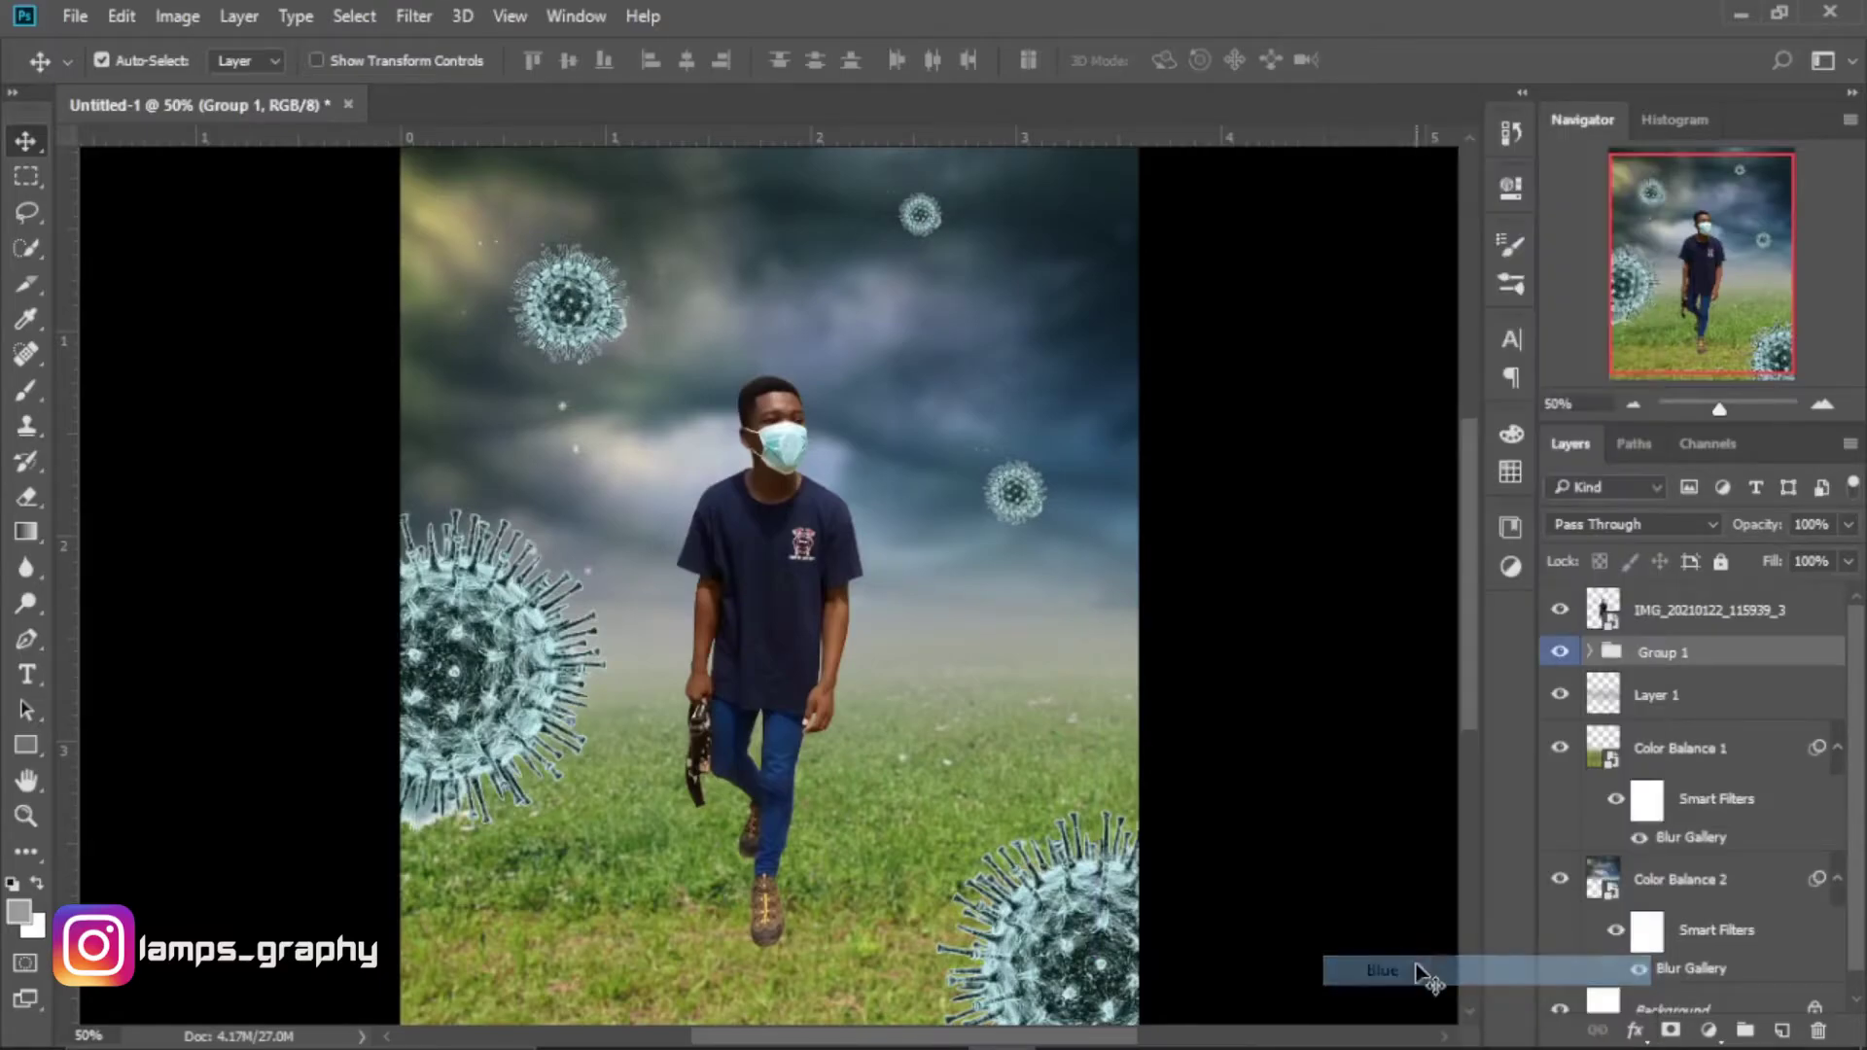
double_click(1665, 655)
type("corona")
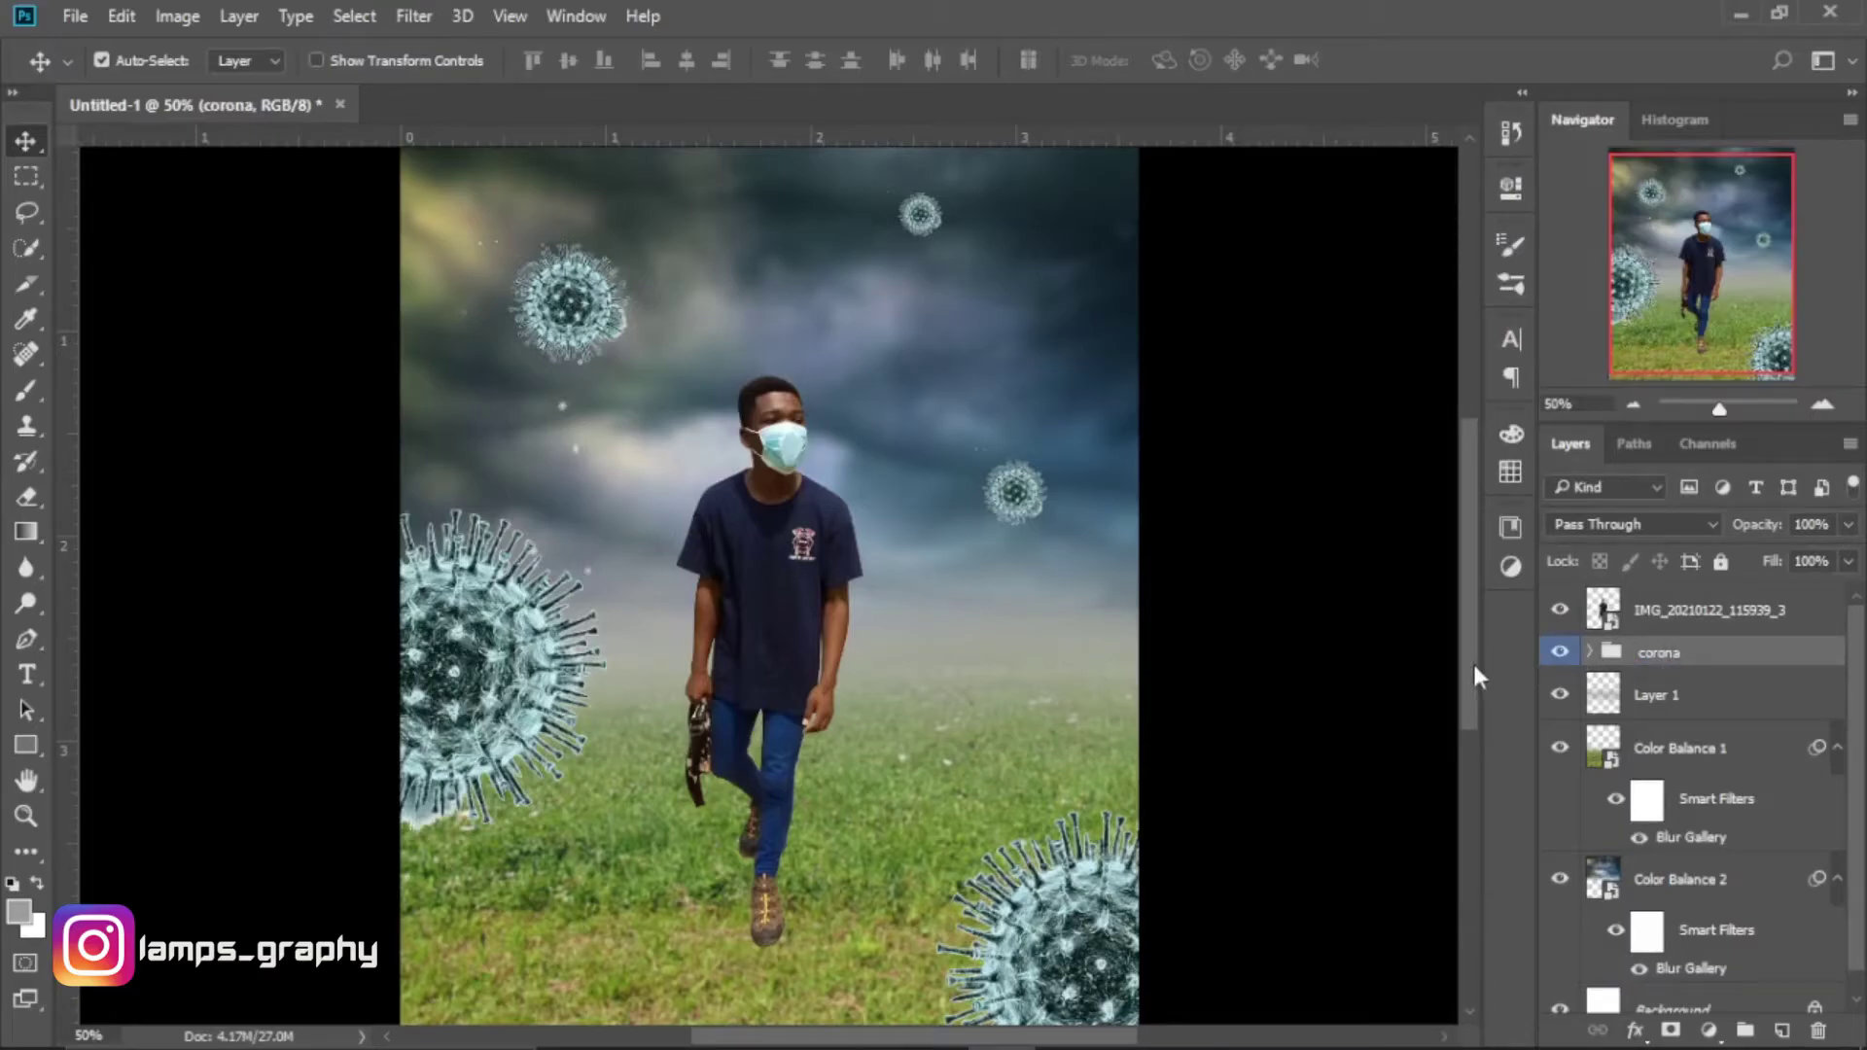
mouse_move(1474, 667)
left_mouse_down()
mouse_move(1460, 716)
mouse_move(1456, 681)
left_mouse_up()
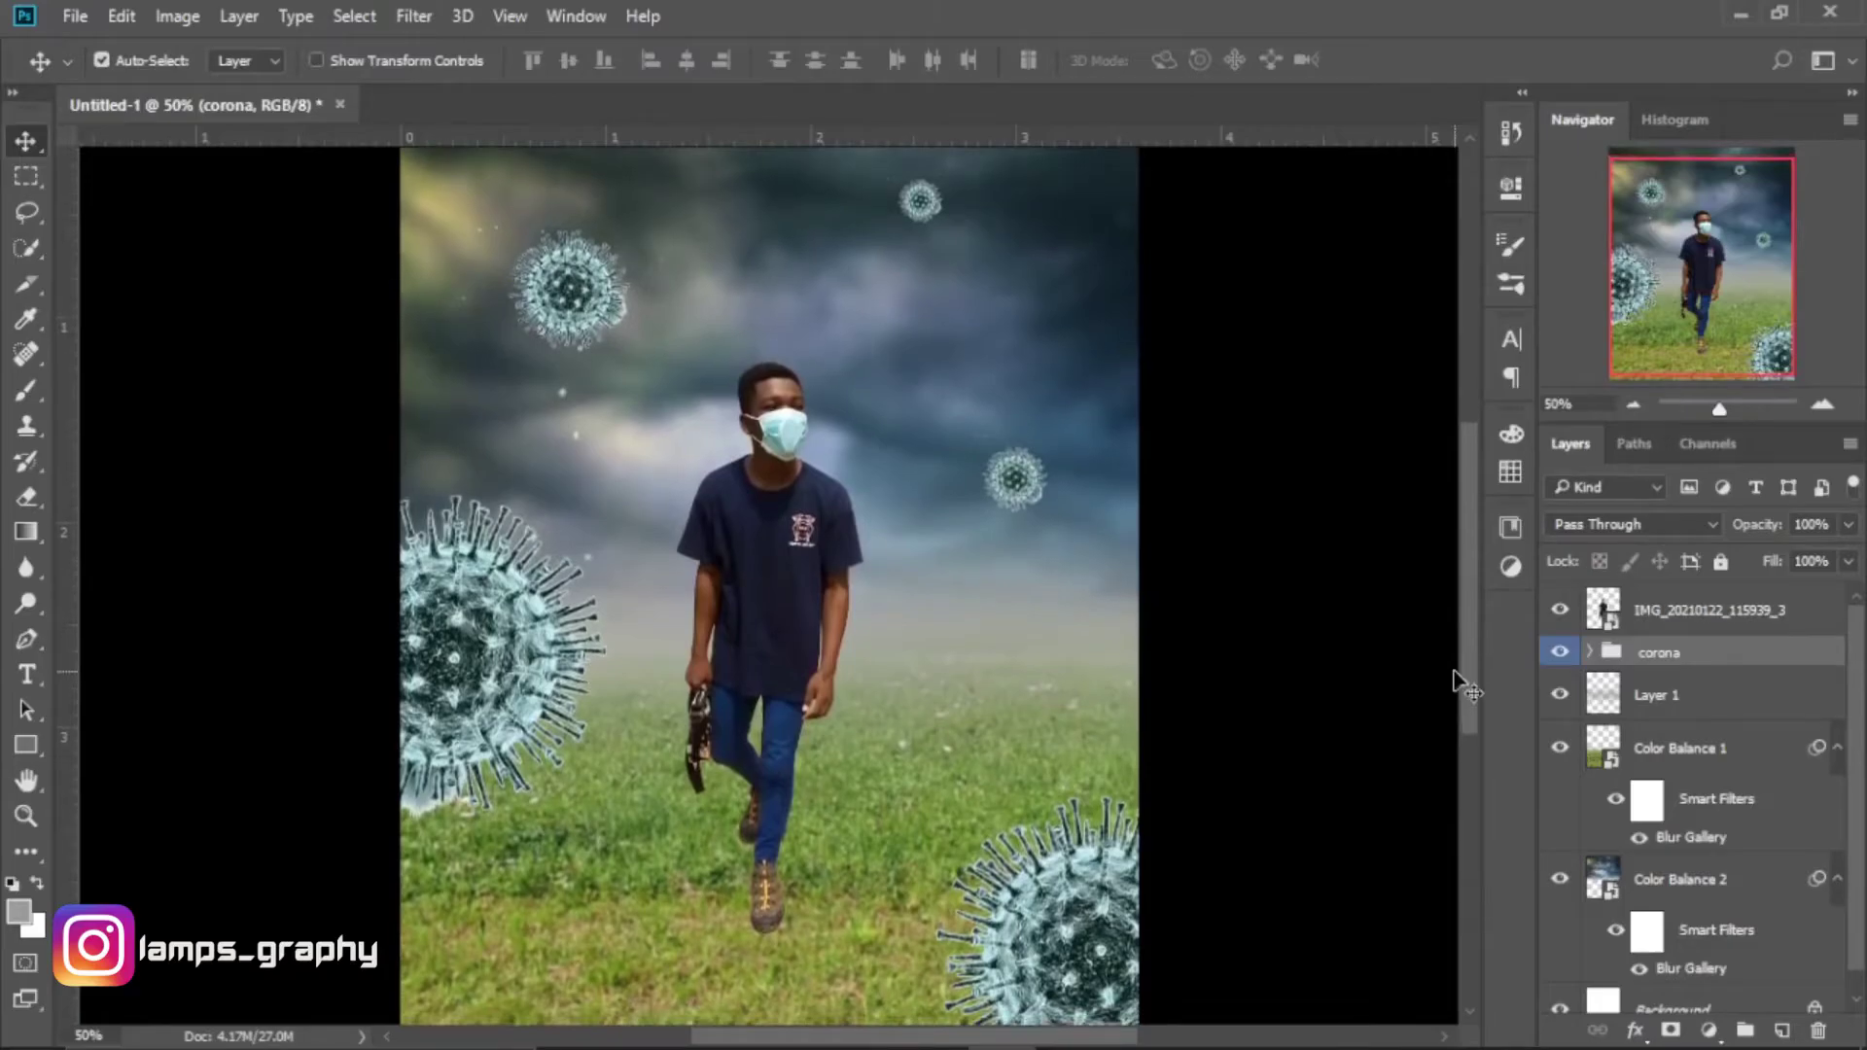
right_click(1741, 656)
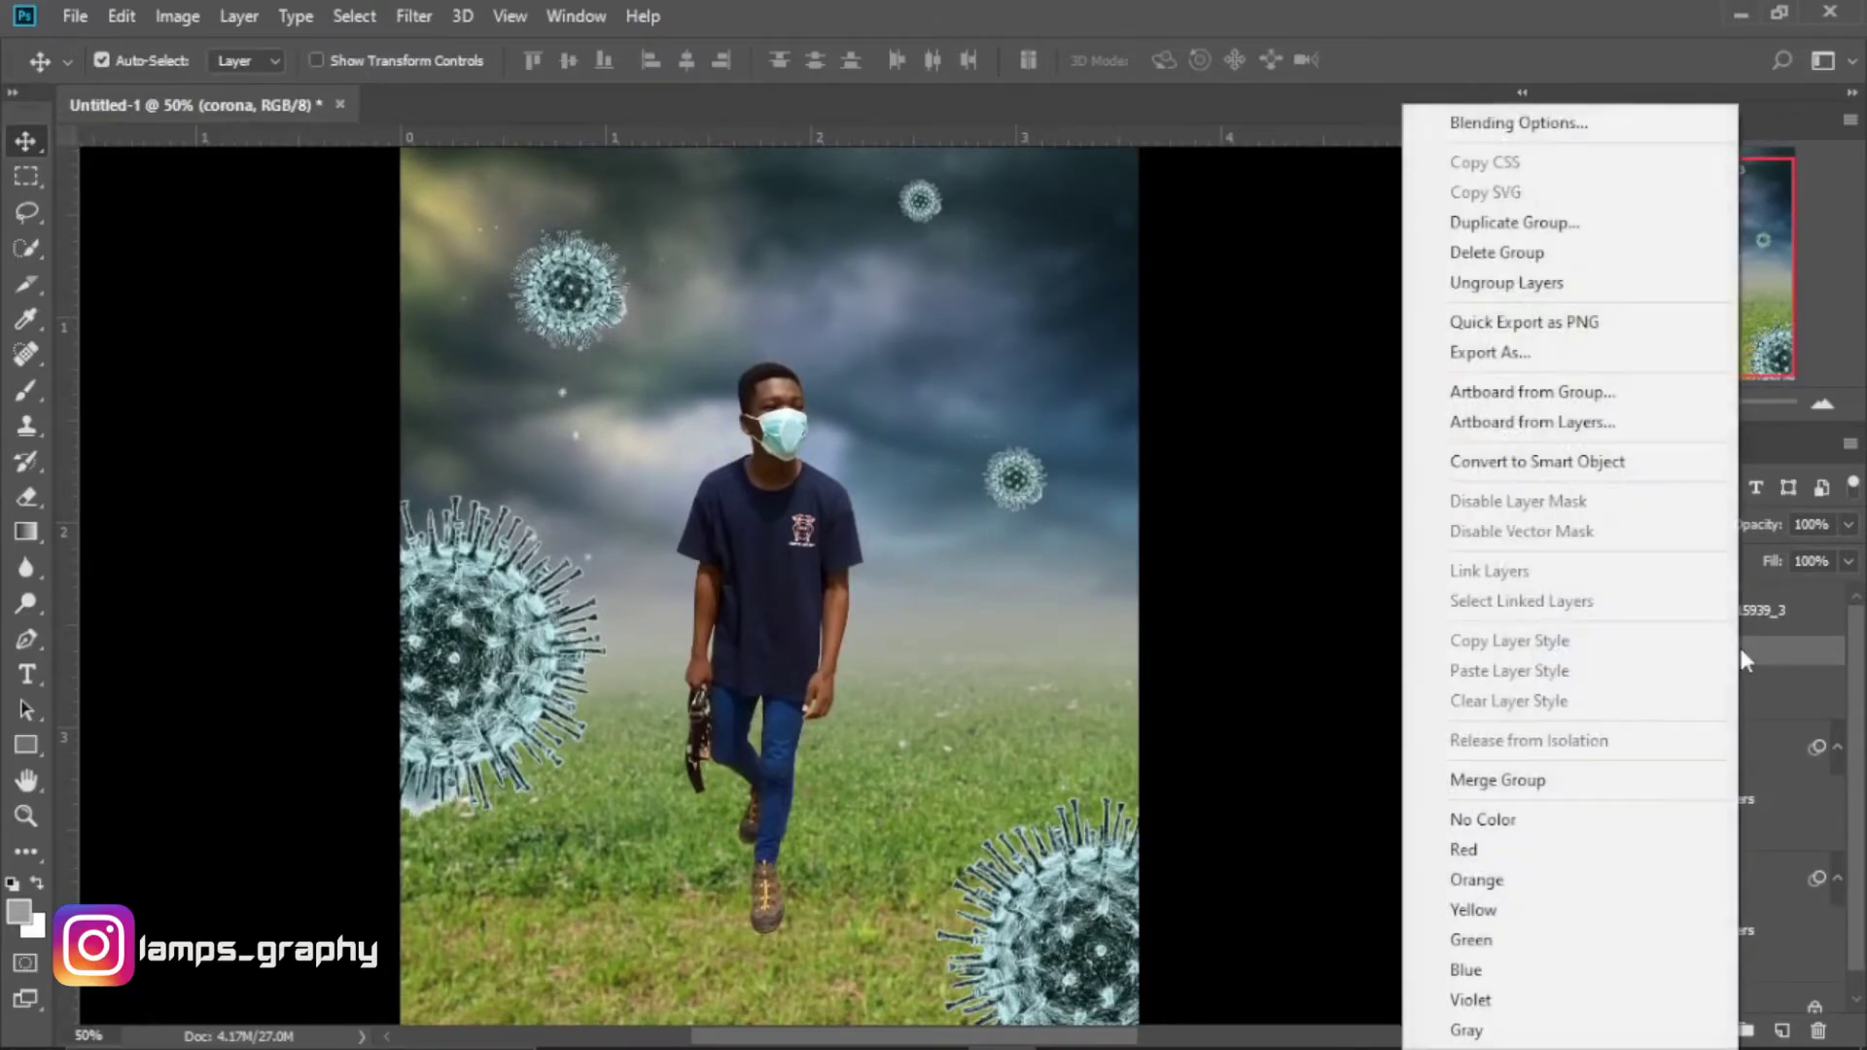
left_click(1549, 463)
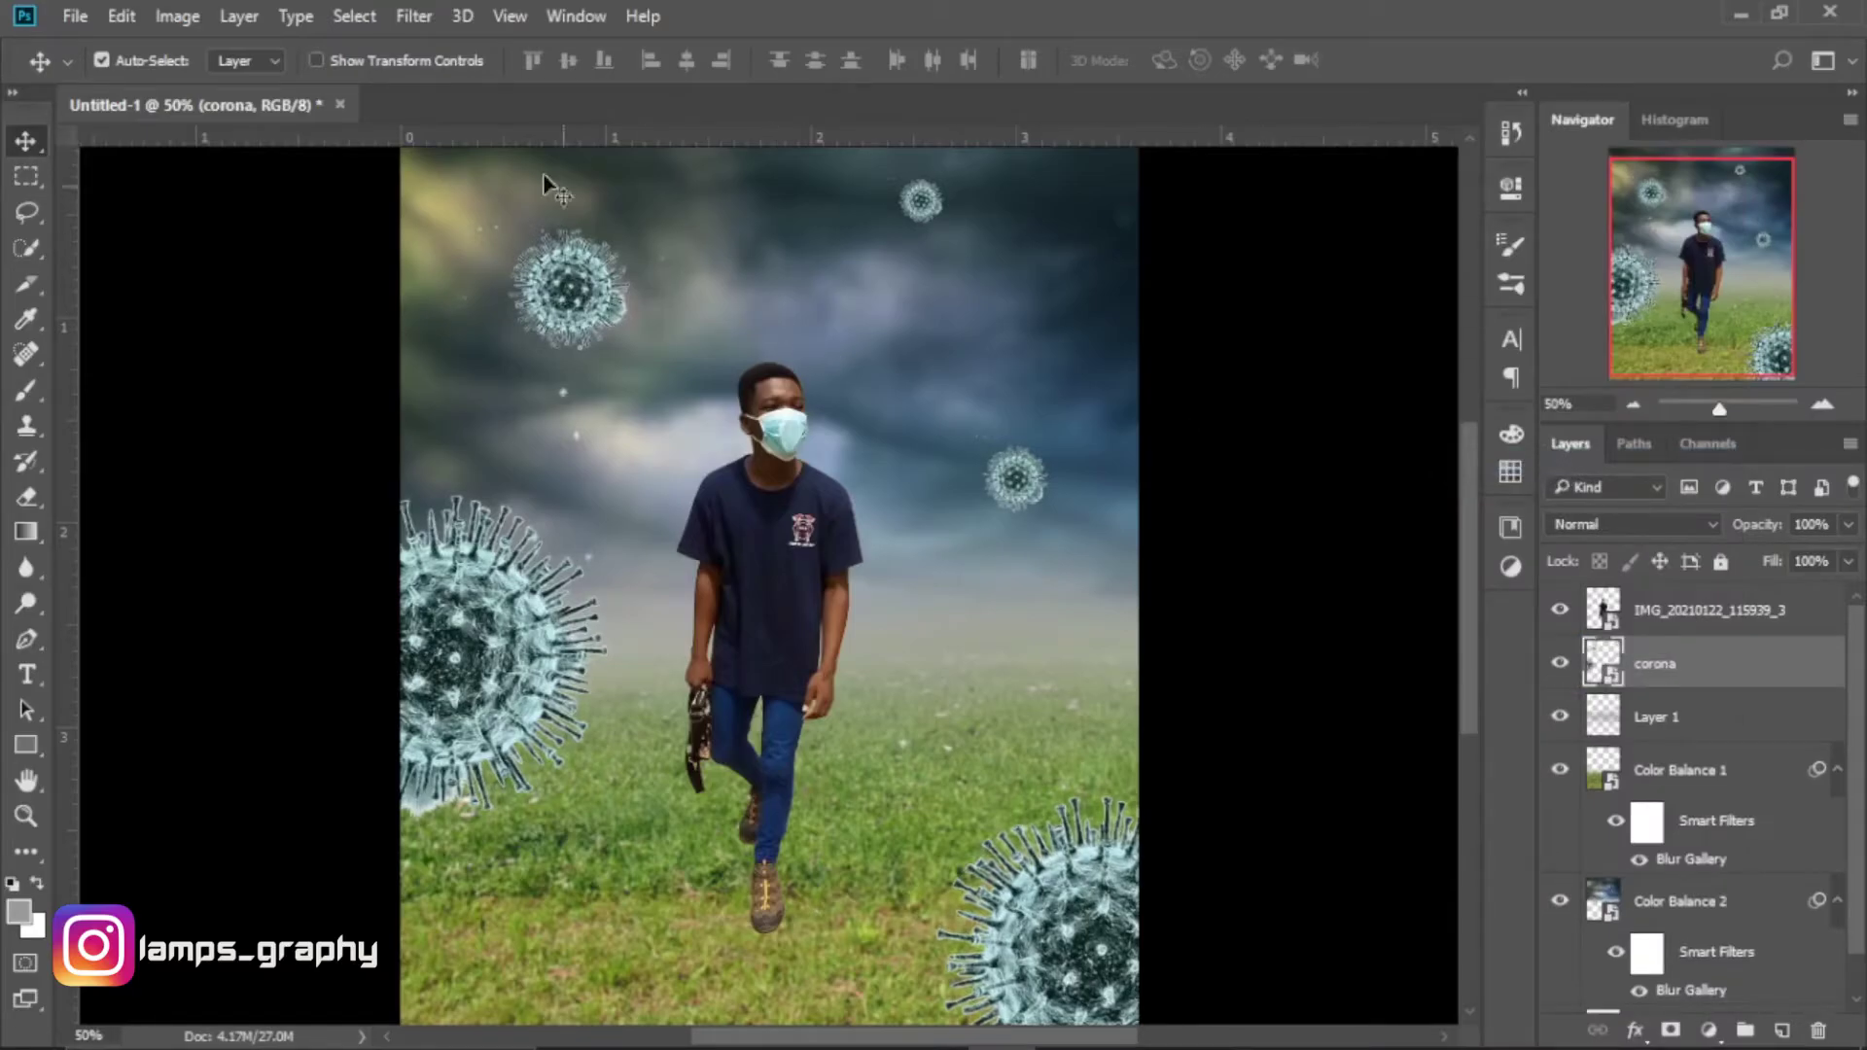
Apply a Motion Blur at 0° angle and 9 px distance to the corona smart object.
left_click(415, 16)
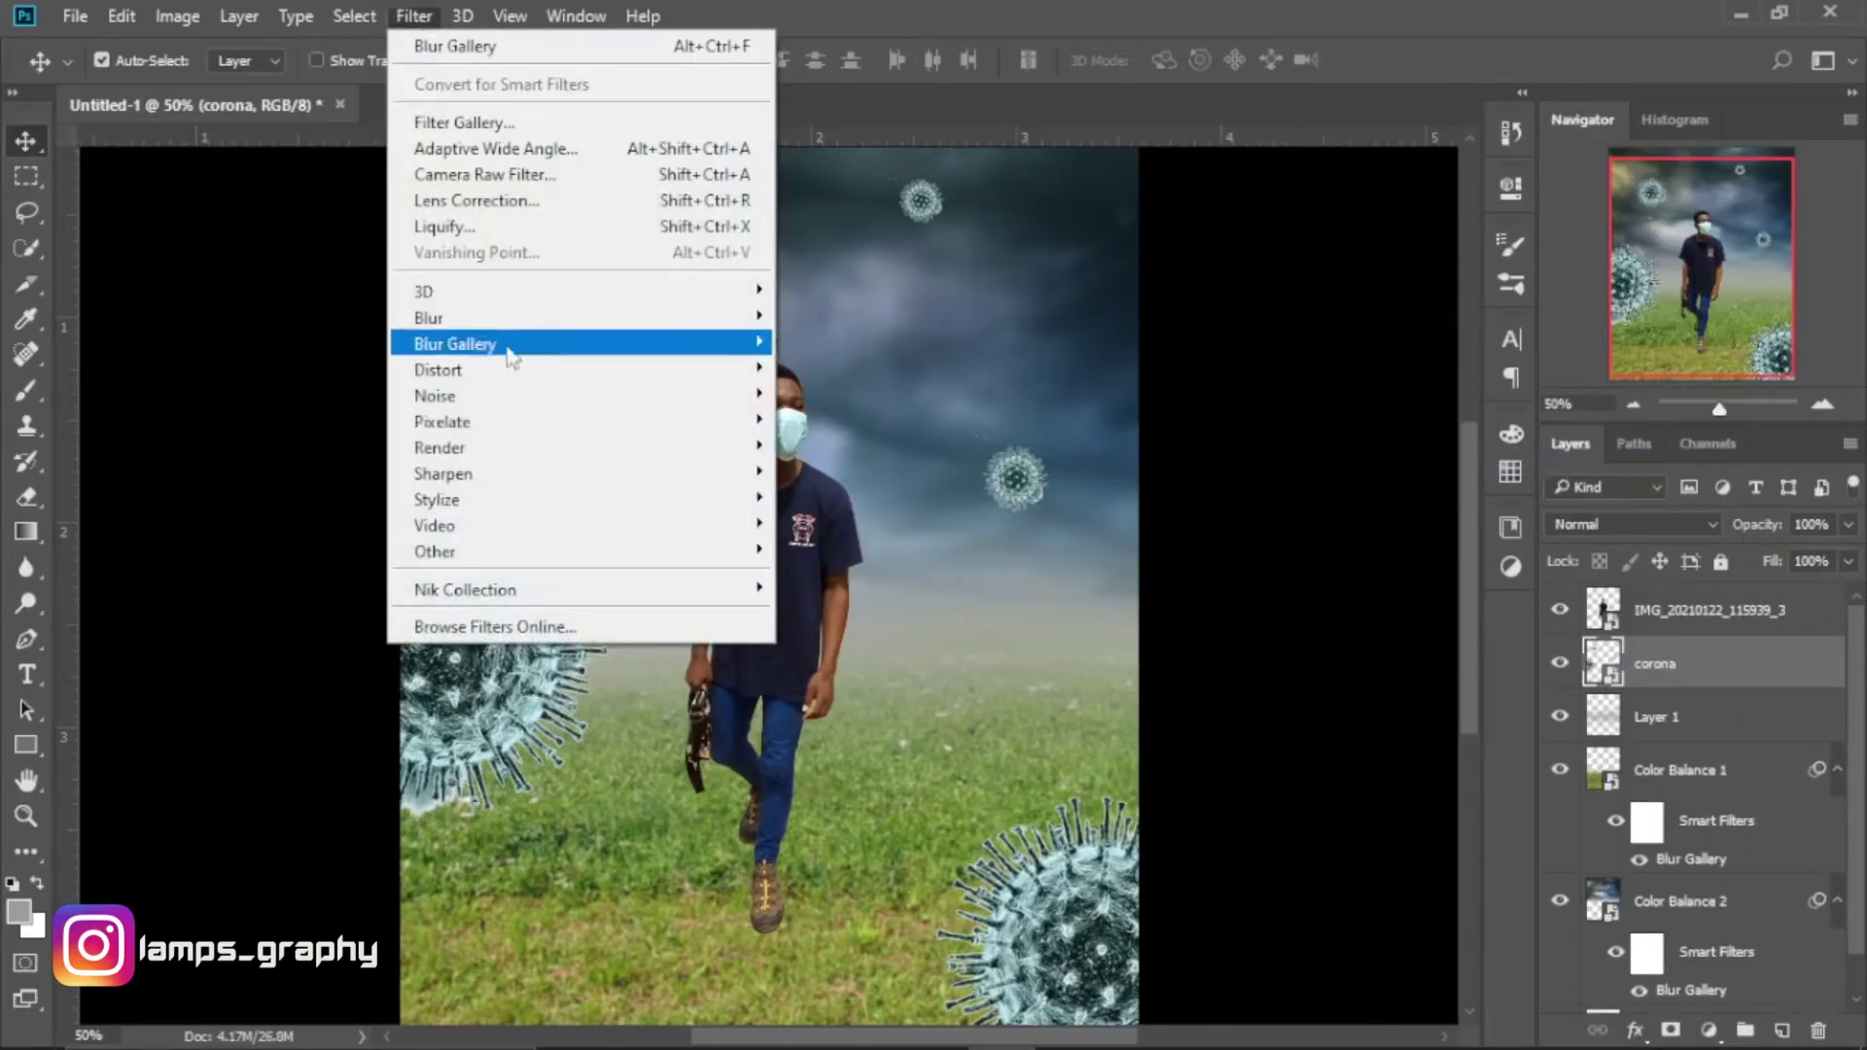
mouse_move(437, 317)
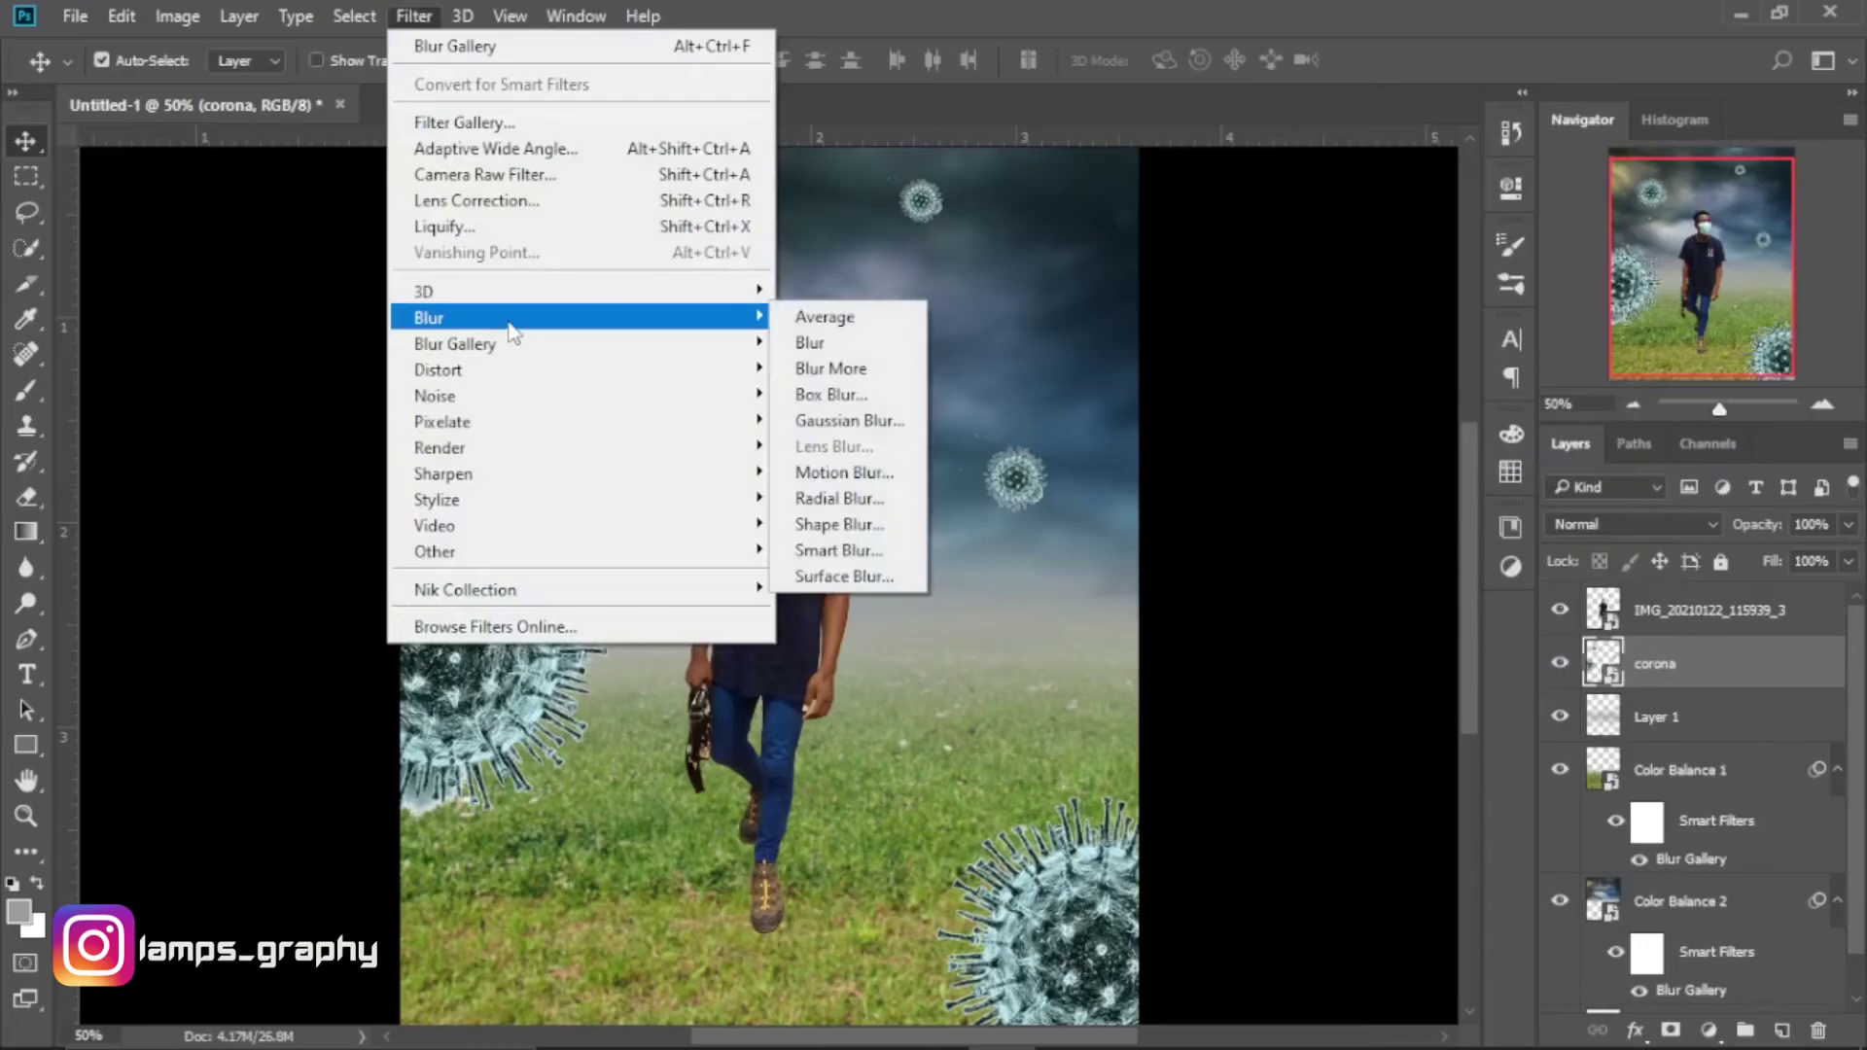
left_click(836, 473)
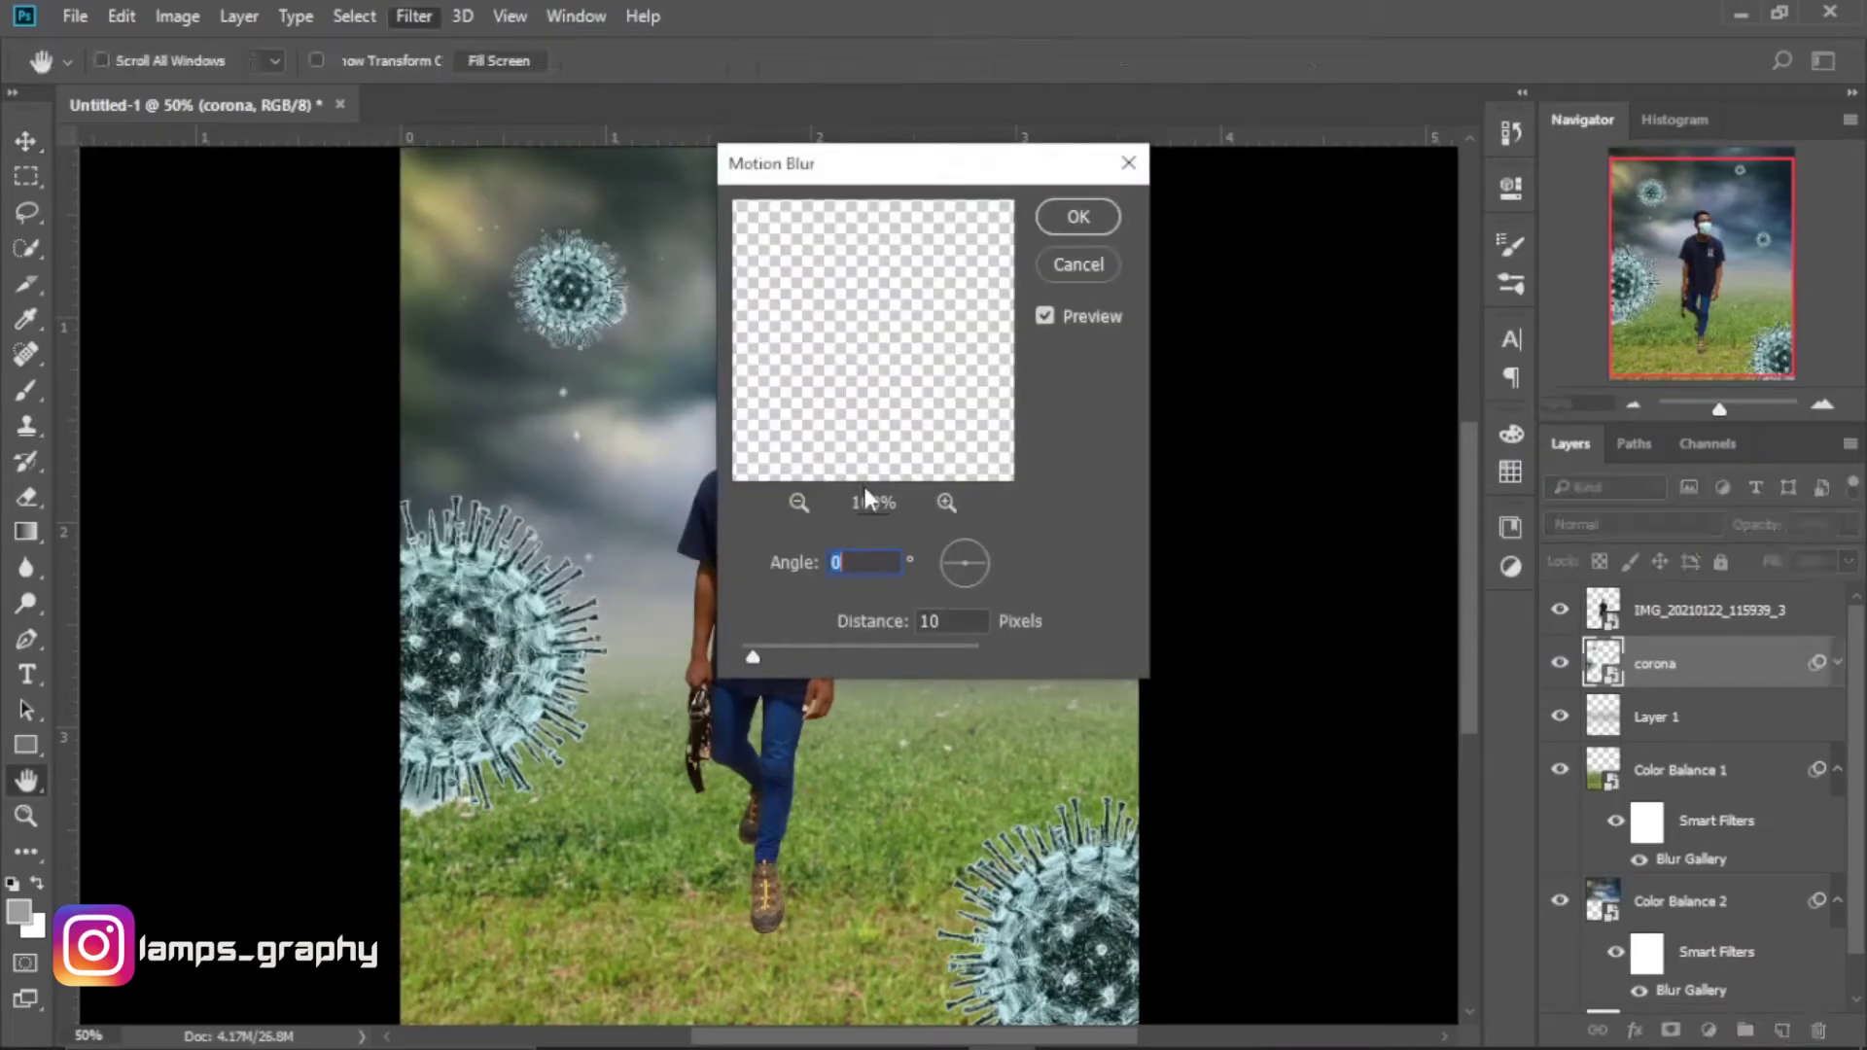
left_click_drag(905, 185, 1227, 171)
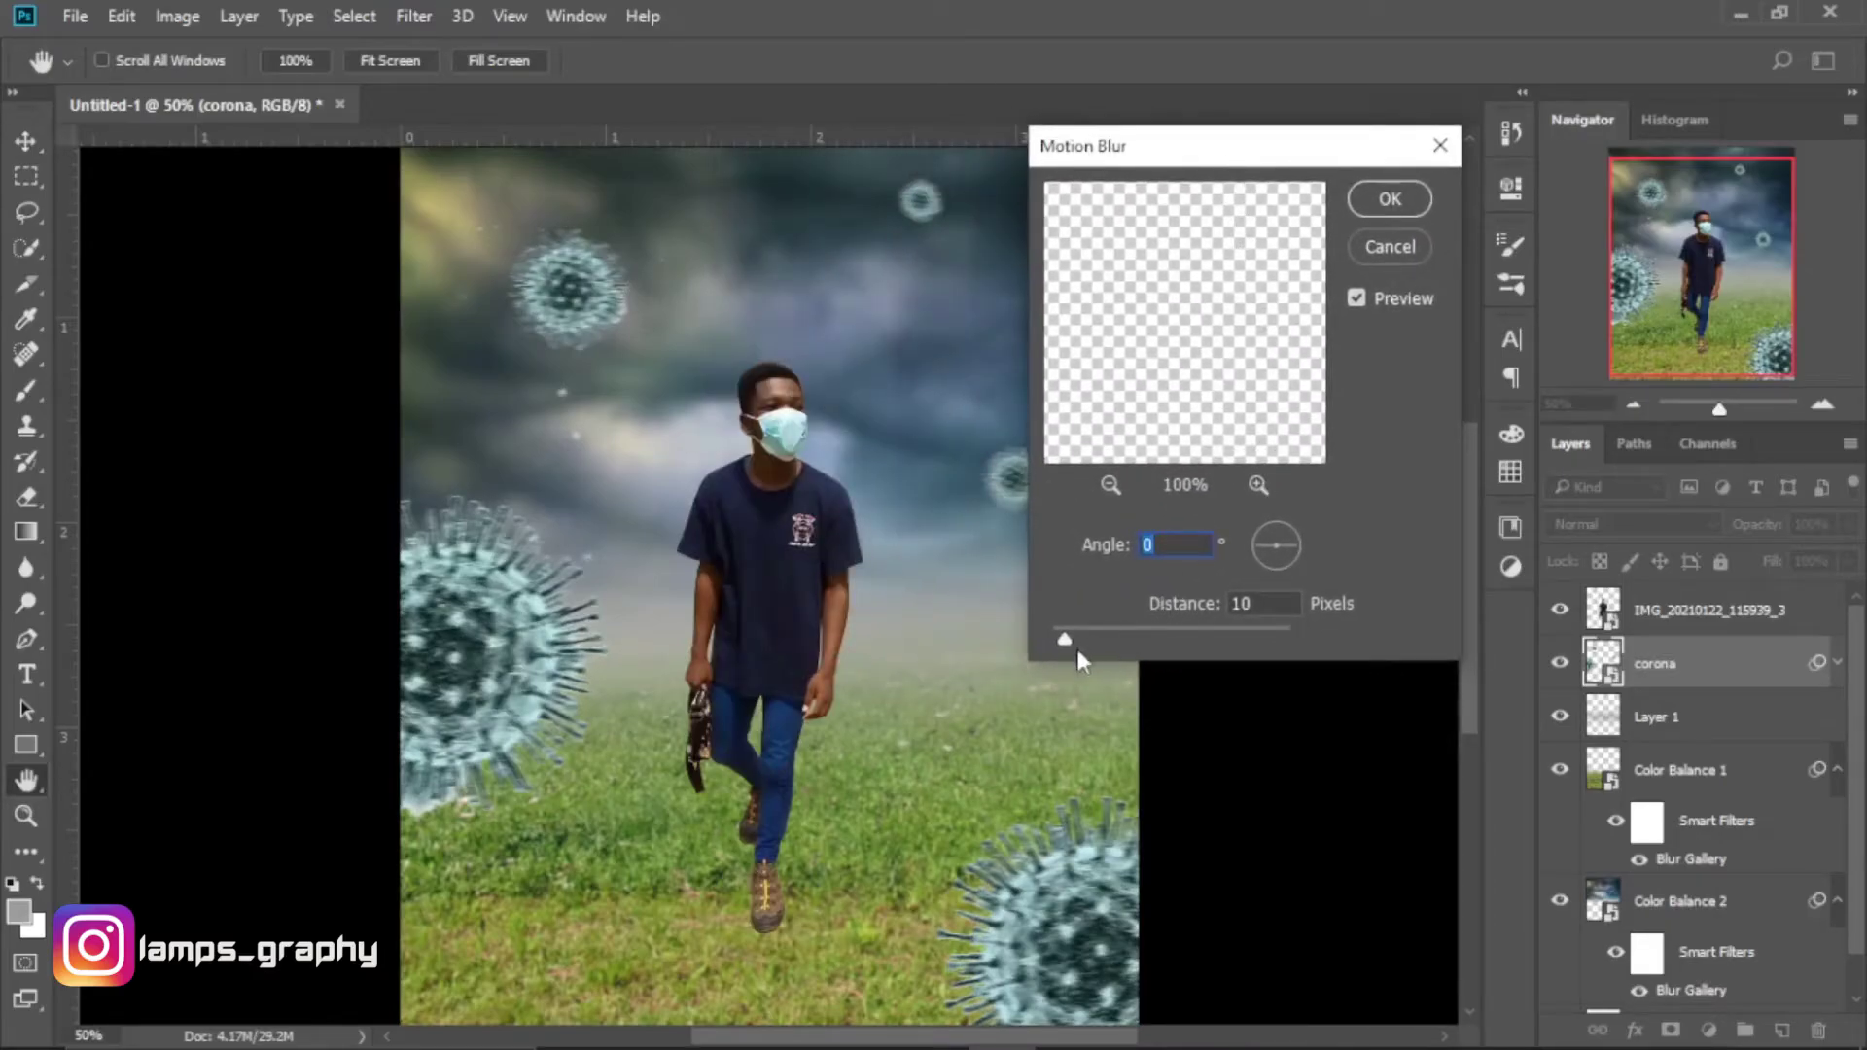
left_click_drag(1110, 634, 1076, 646)
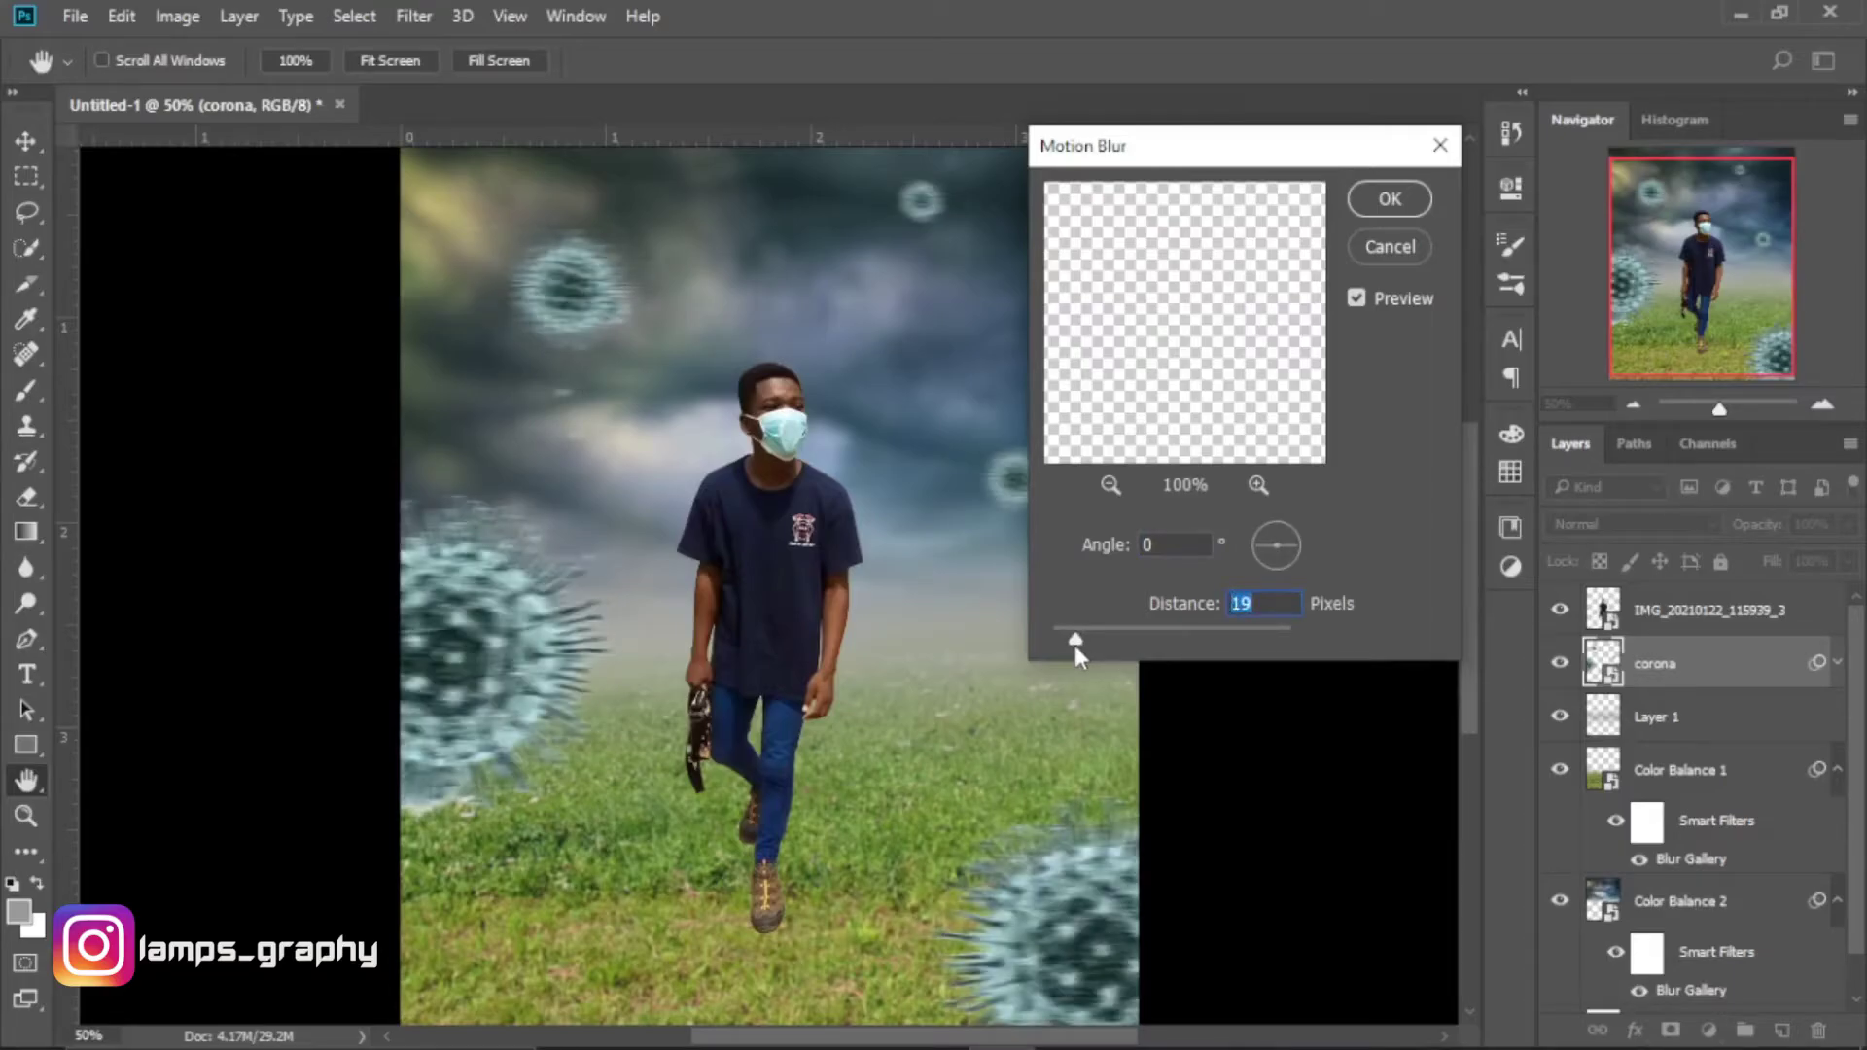
left_click_drag(1075, 646, 1068, 646)
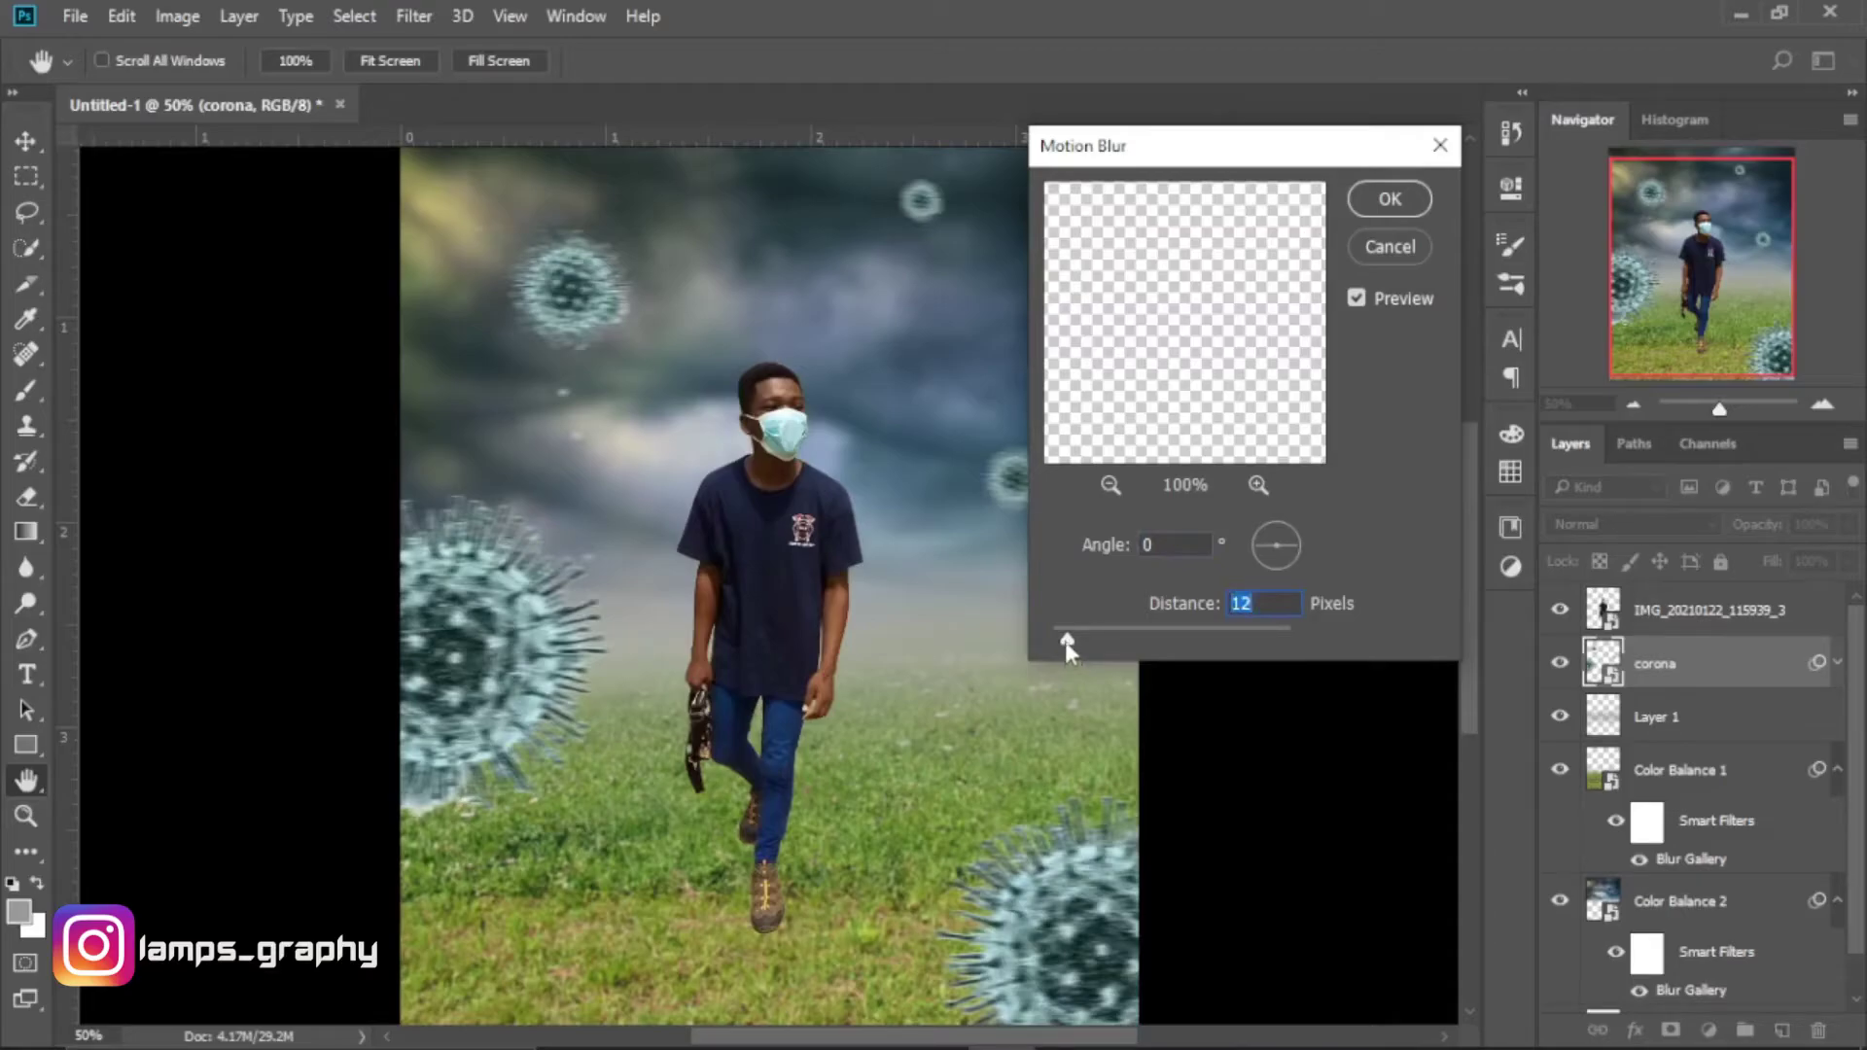
left_click_drag(1067, 640, 1074, 640)
left_click(1065, 644)
left_click(1390, 201)
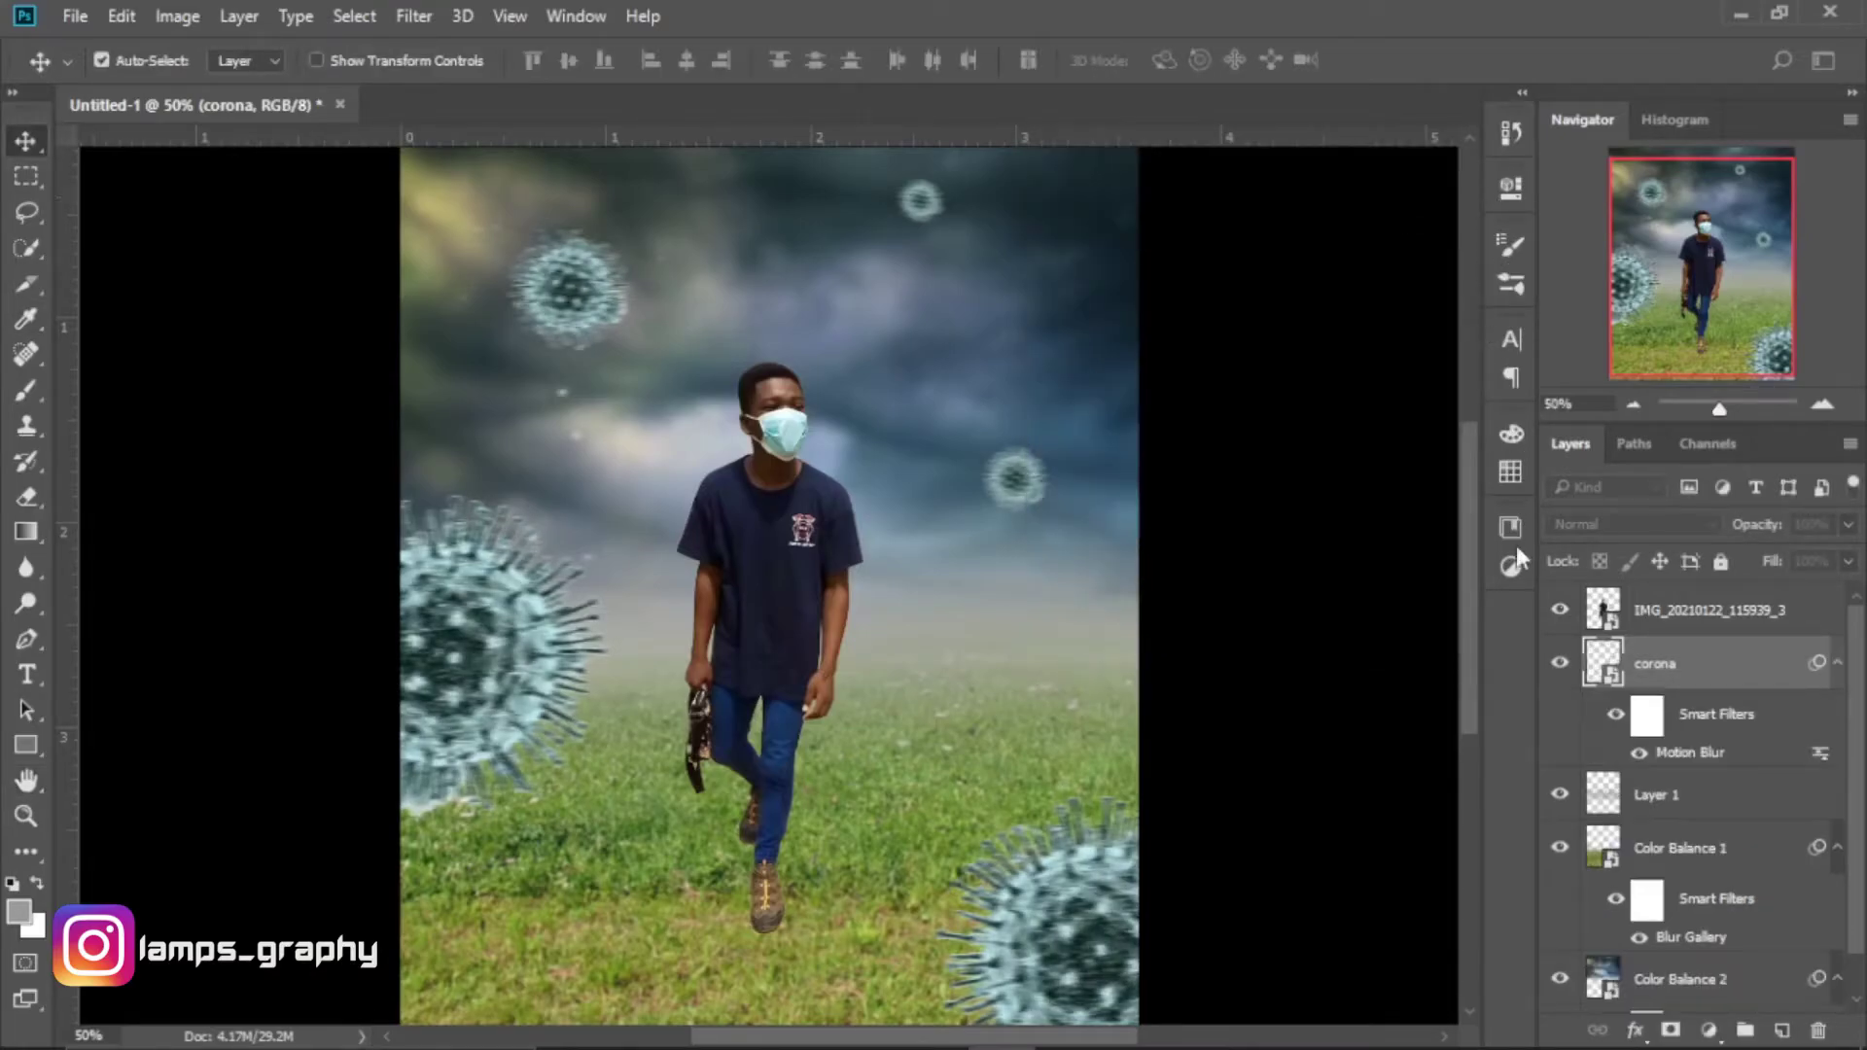
Toggle the corona layer's visibility to compare the blur, then zoom out.
left_click(1561, 664)
left_click(1561, 664)
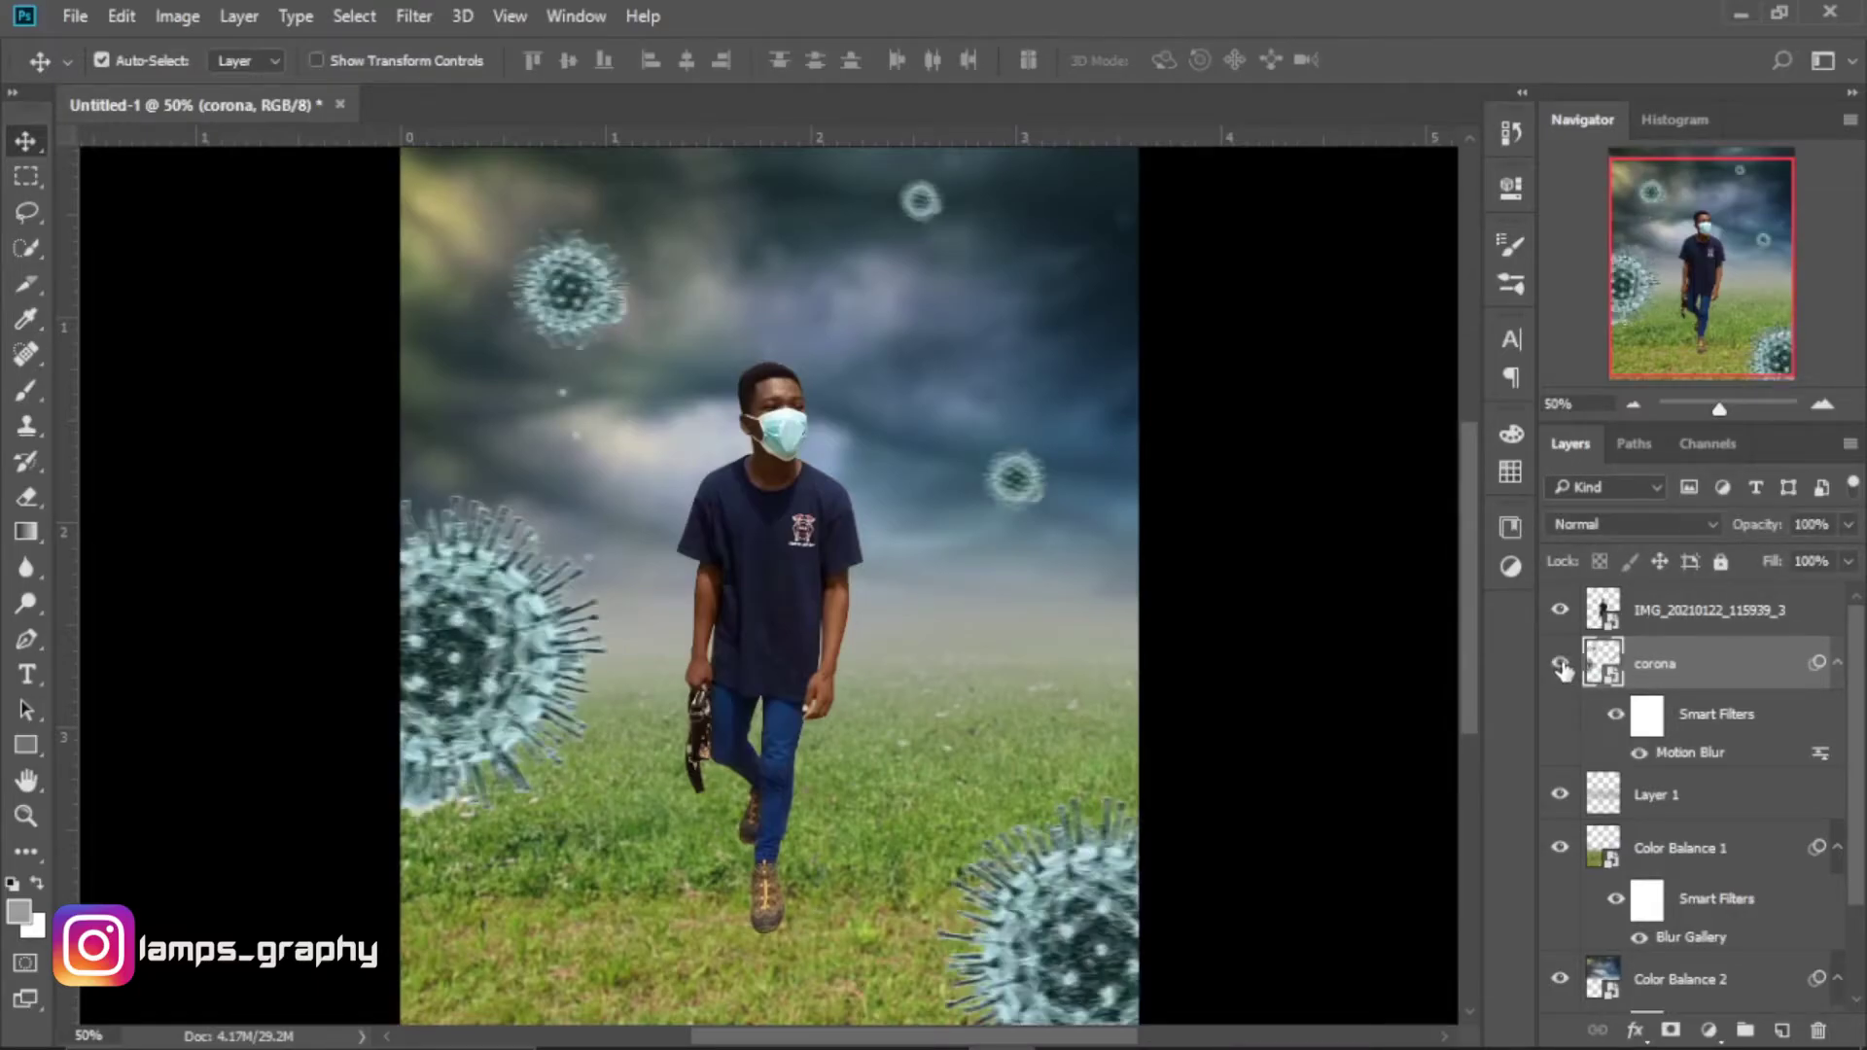
left_click(1561, 665)
mouse_move(1466, 622)
left_mouse_down()
mouse_move(1483, 644)
mouse_move(1474, 627)
left_mouse_up()
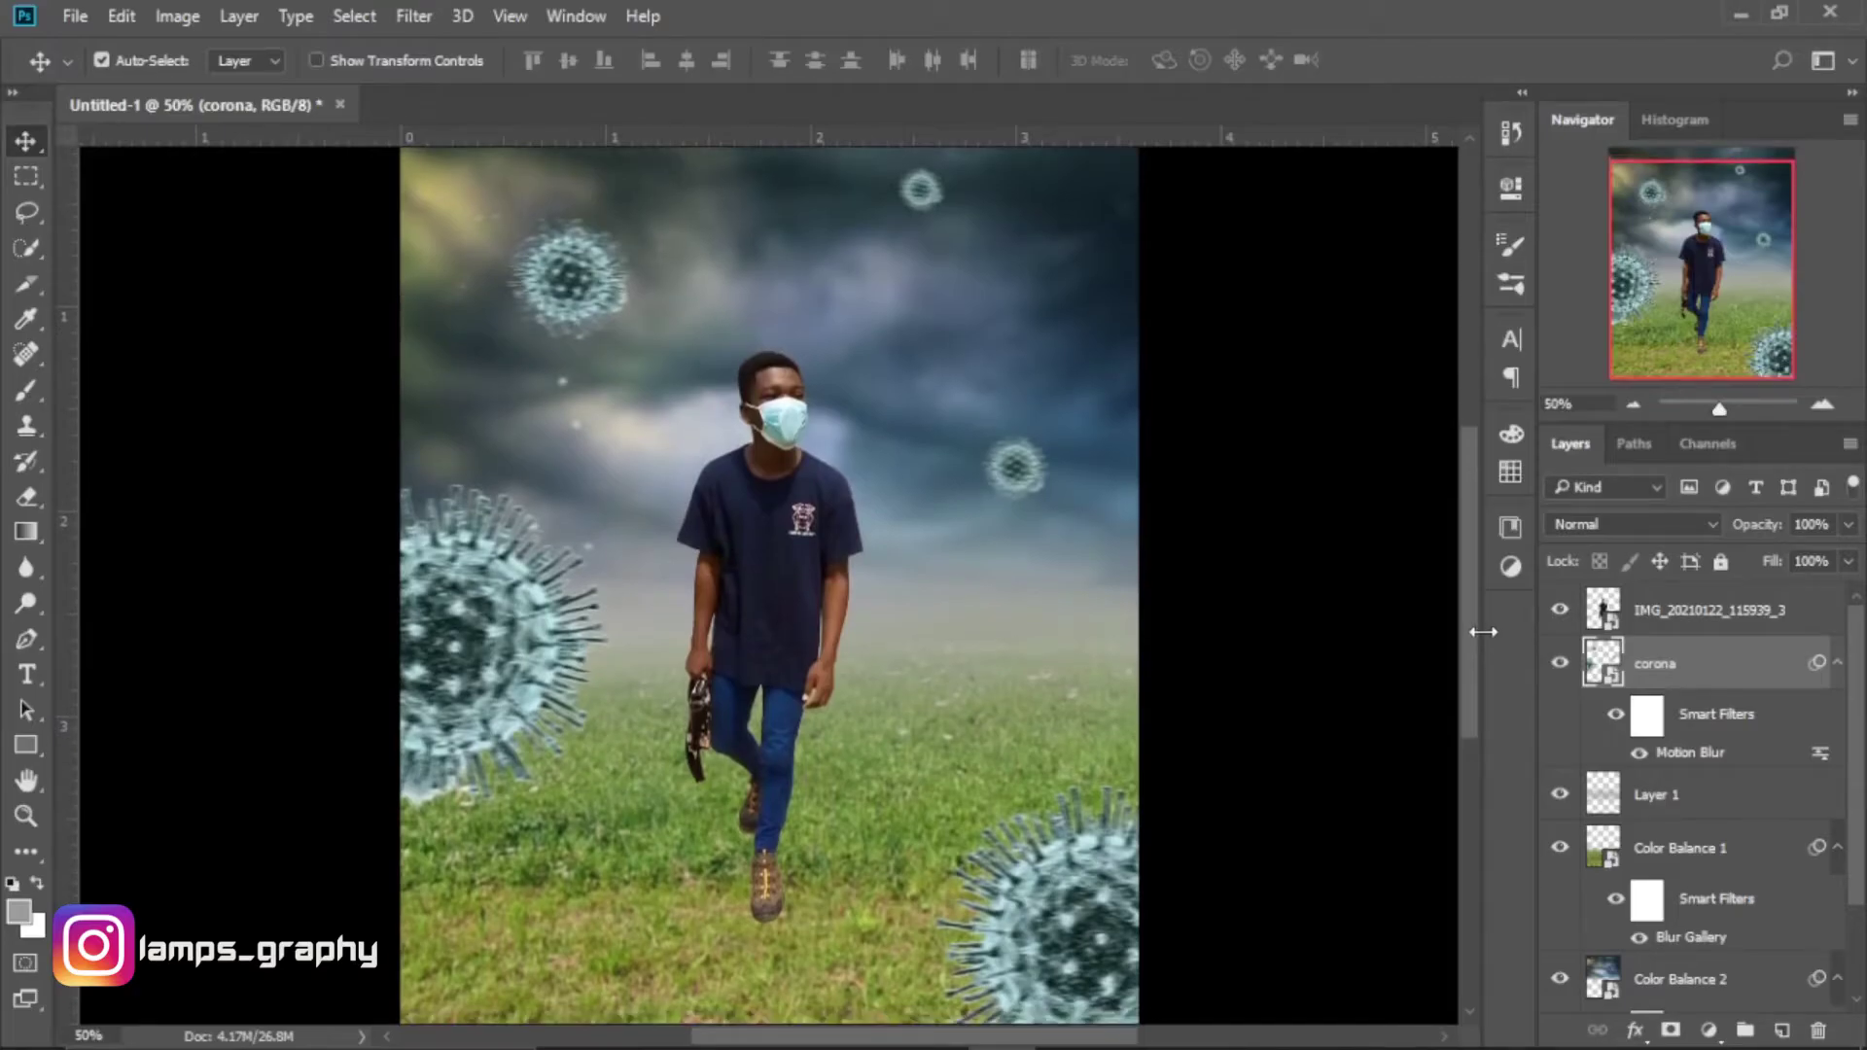
key("ctrl+minus")
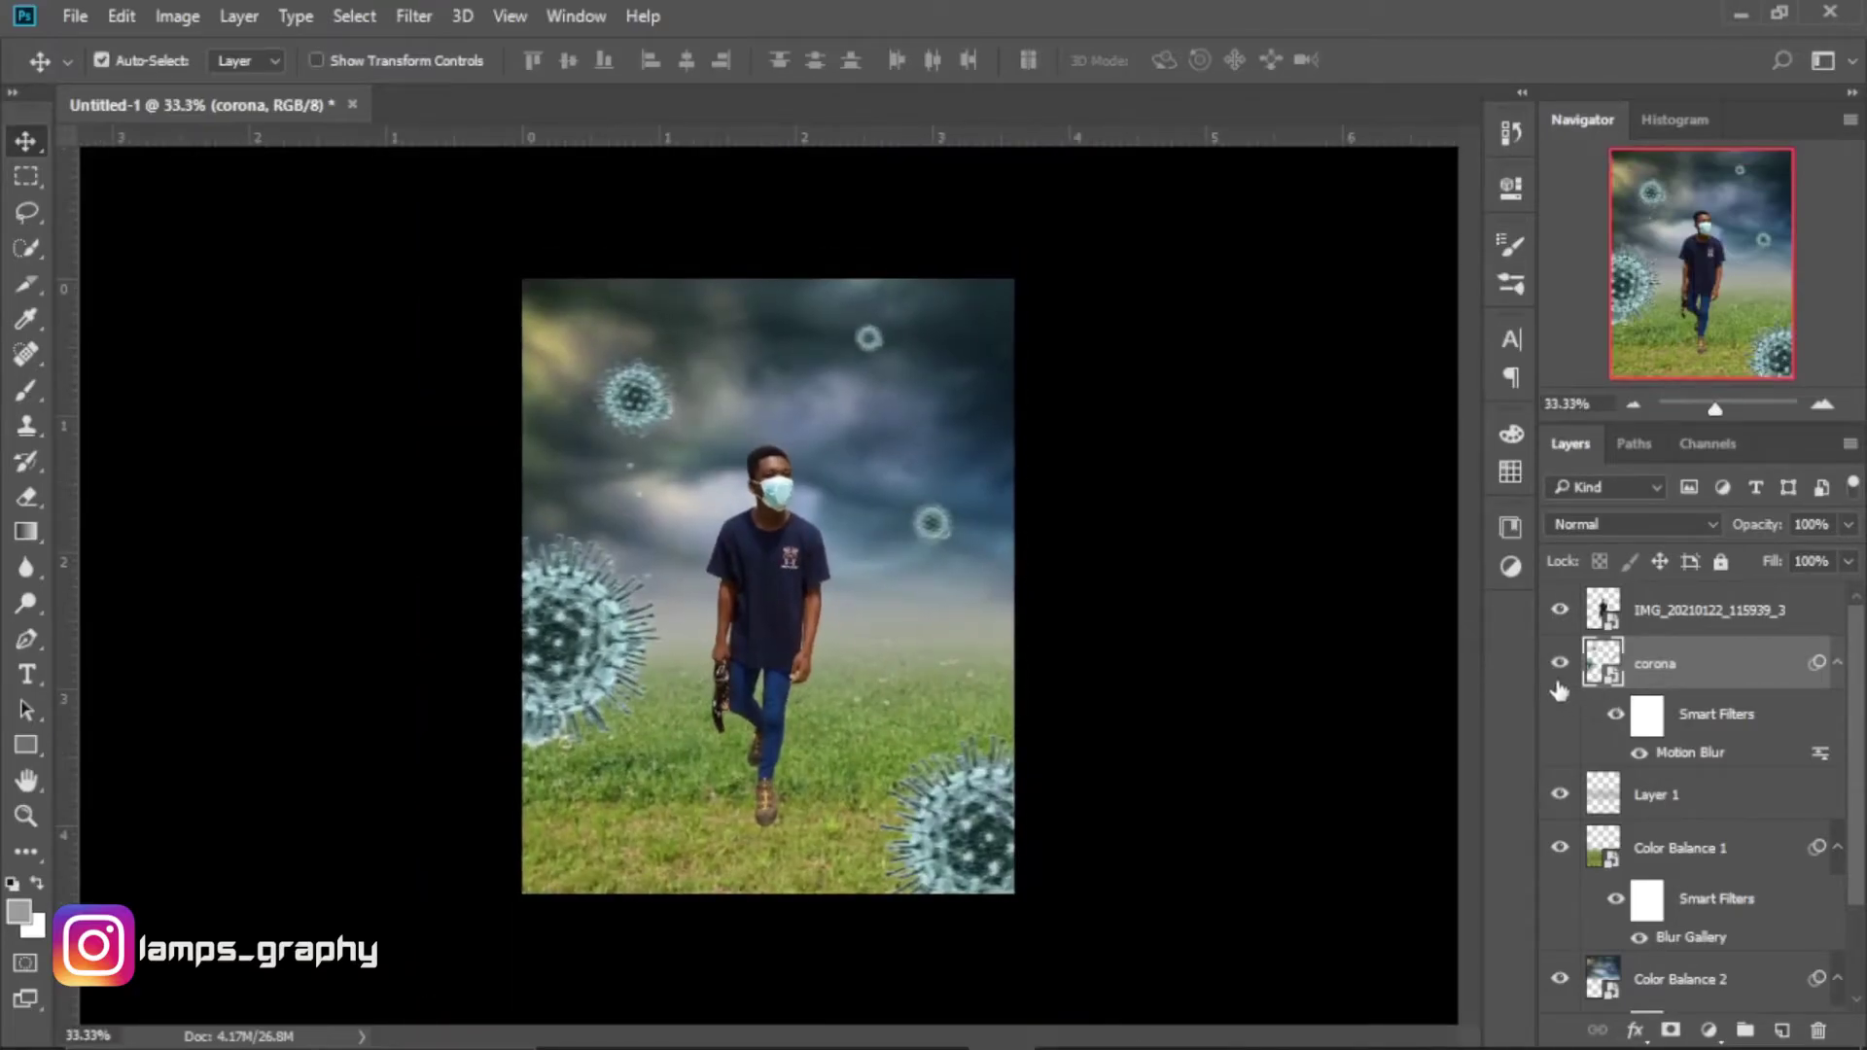
On a new layer, paint white mist over the centre with an 80% flow, size 900 brush.
left_click(1560, 664)
left_click(1560, 666)
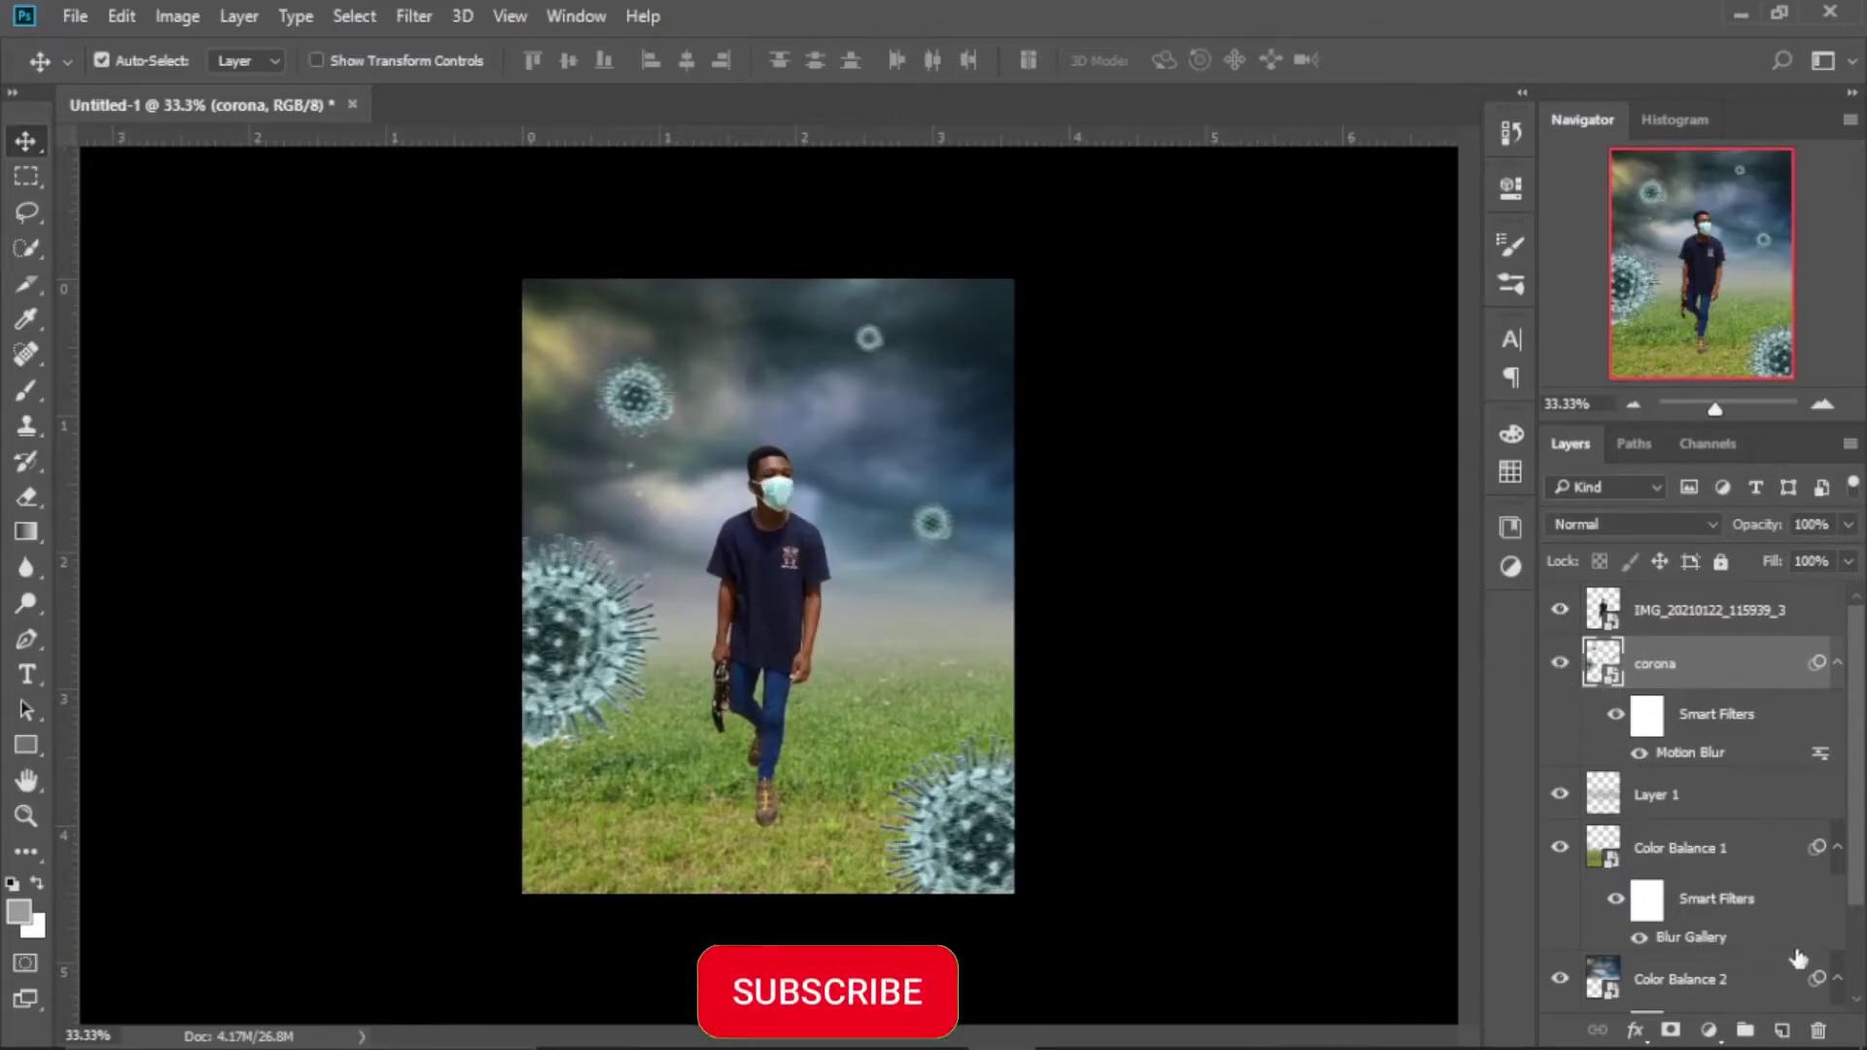
left_click(1783, 1035)
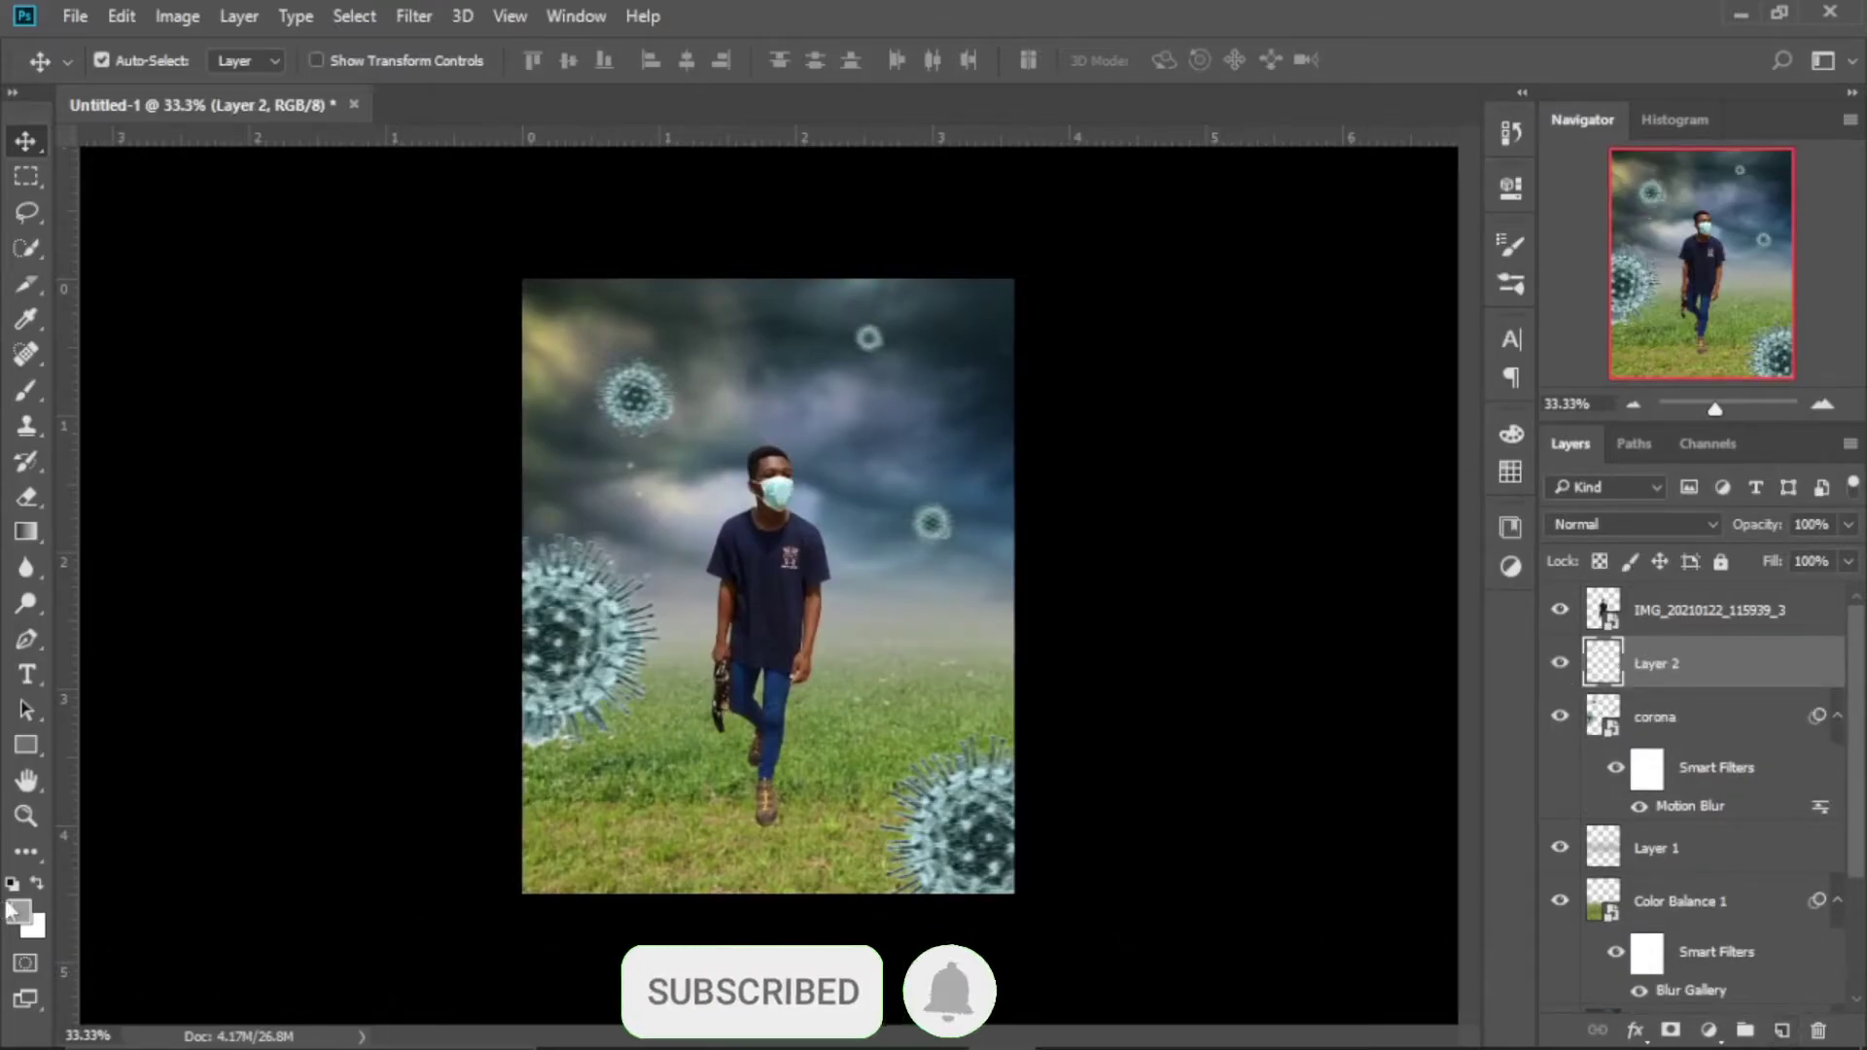
left_click(12, 884)
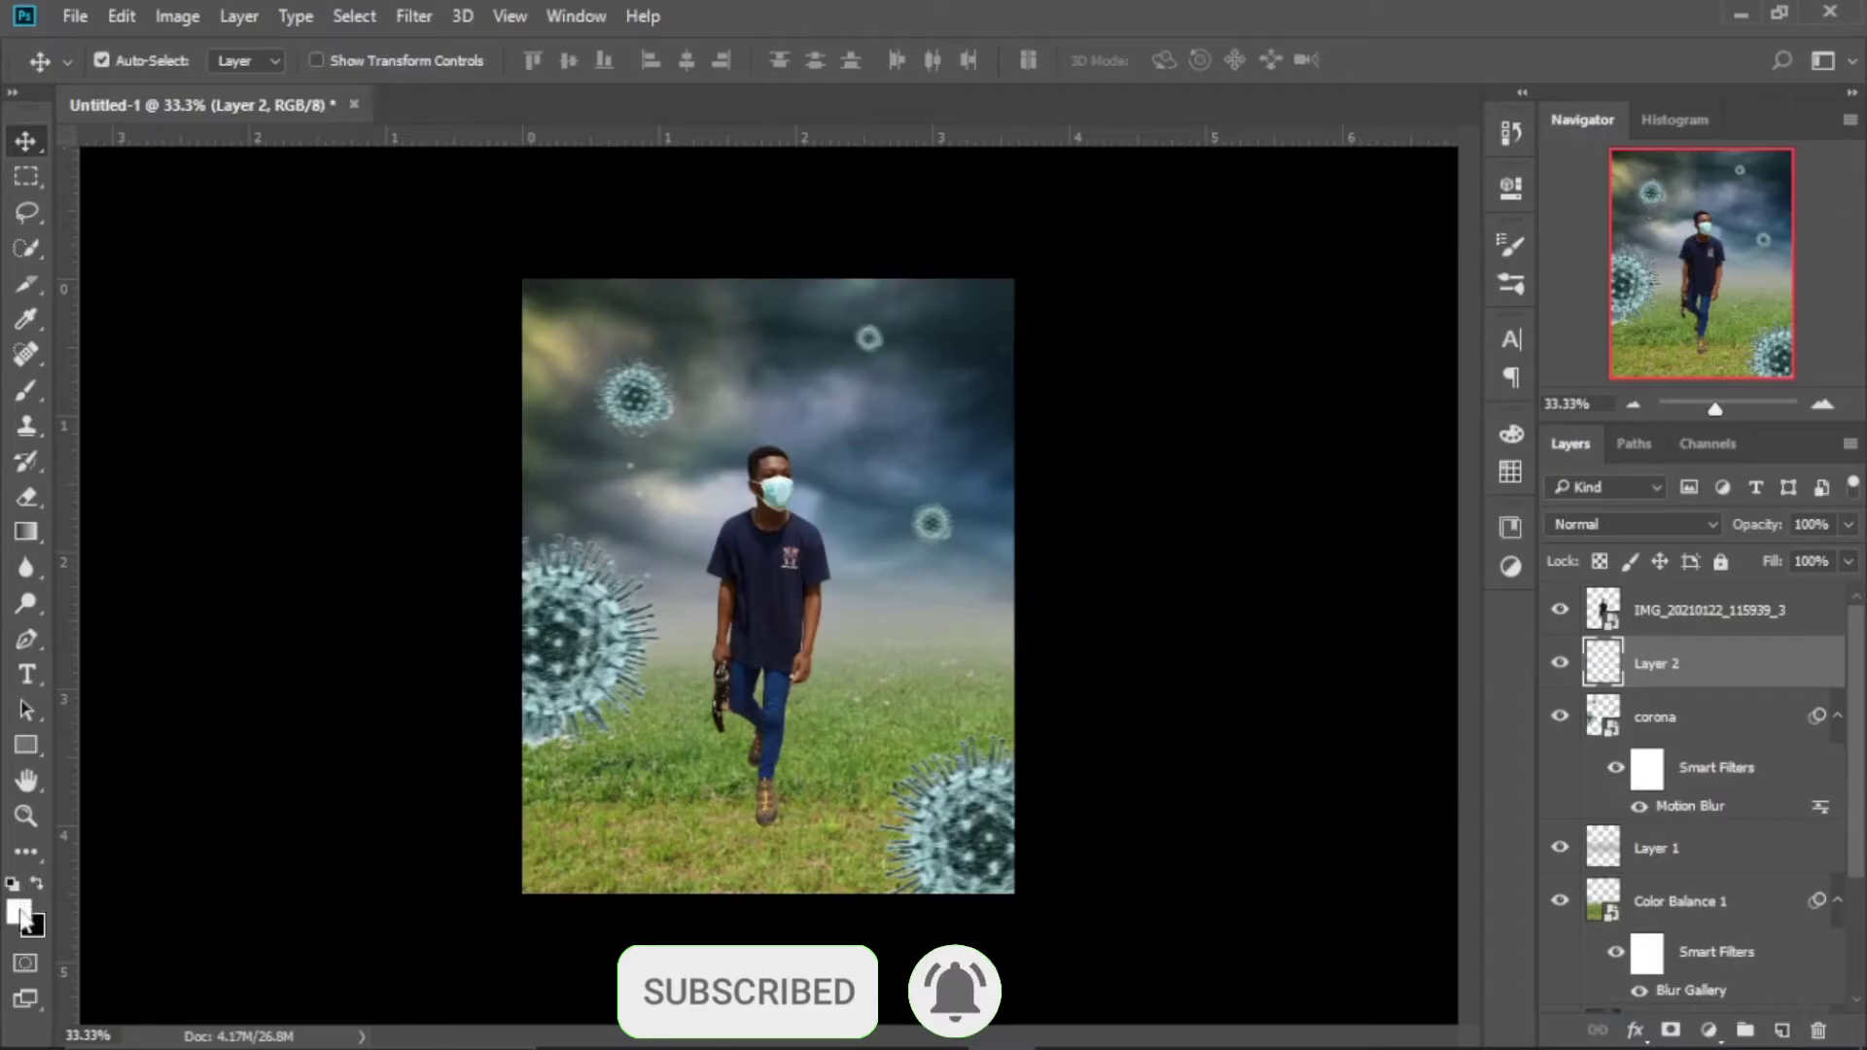
key("b")
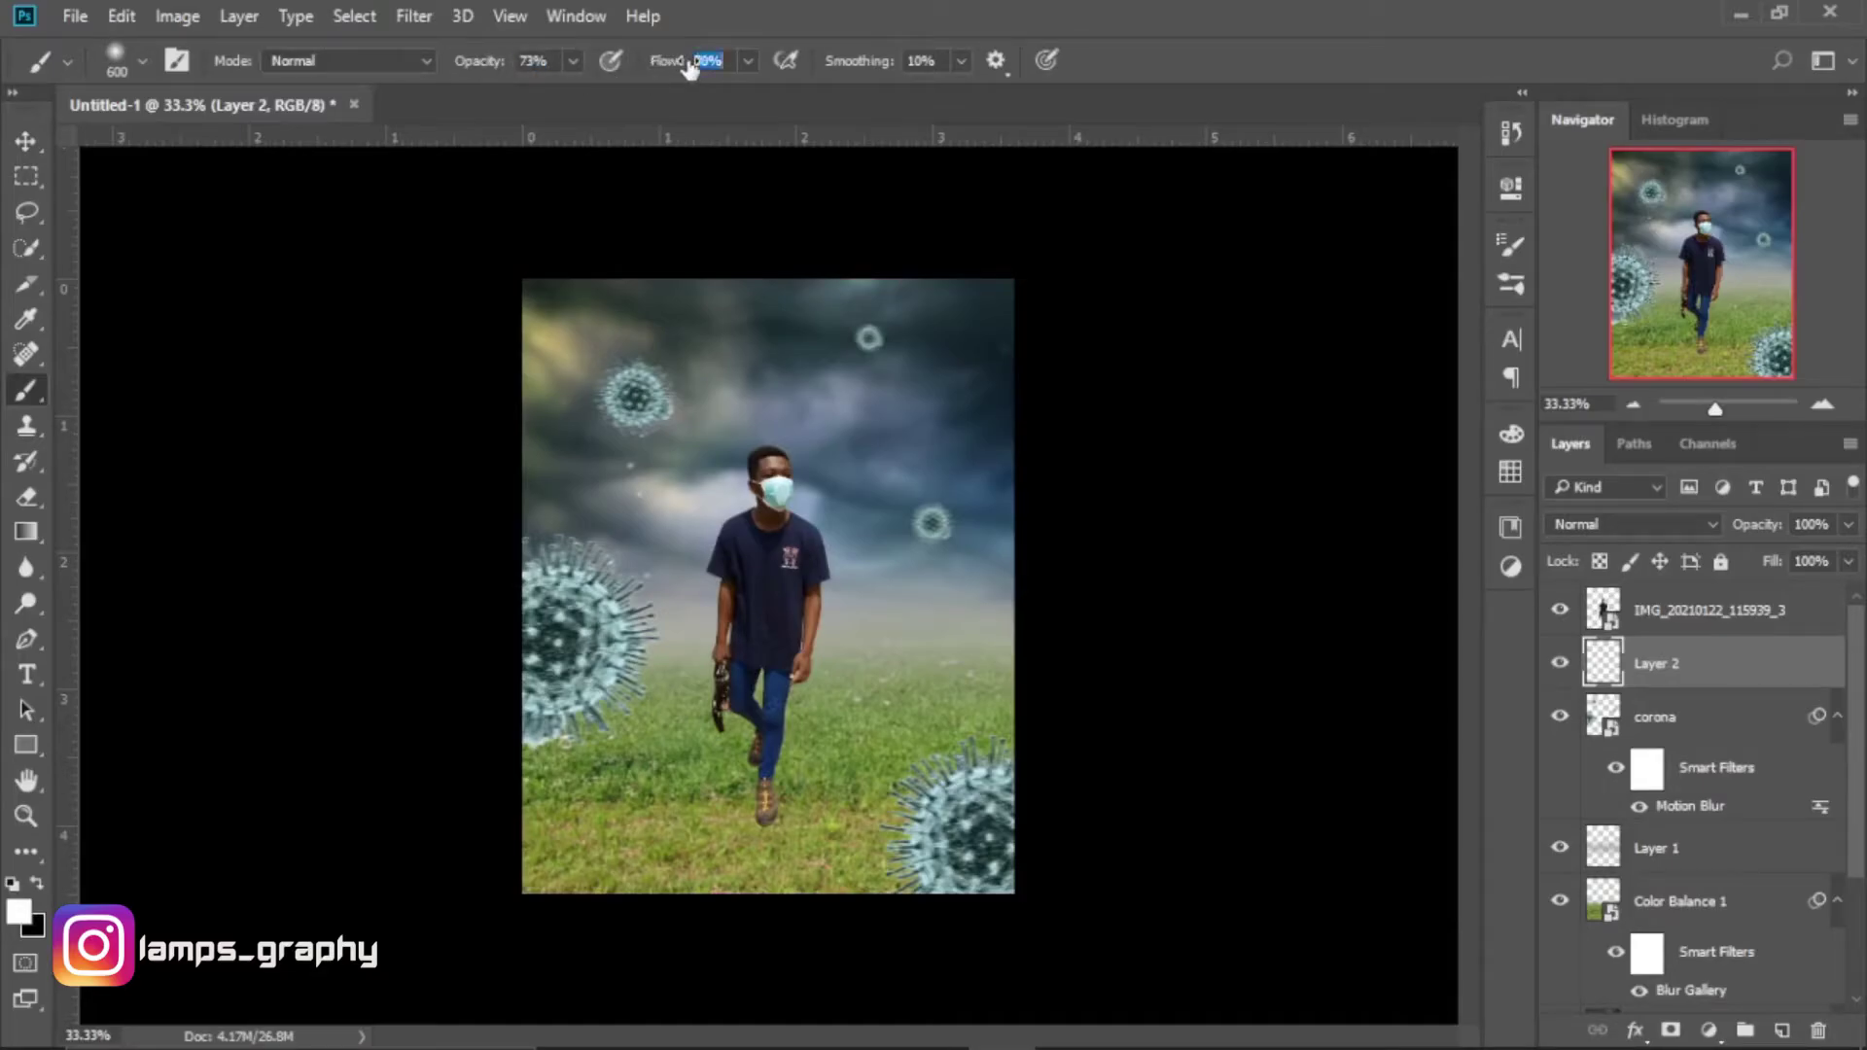
type("80")
key("Return")
key("bracketright")
key("bracketright")
key("bracketright")
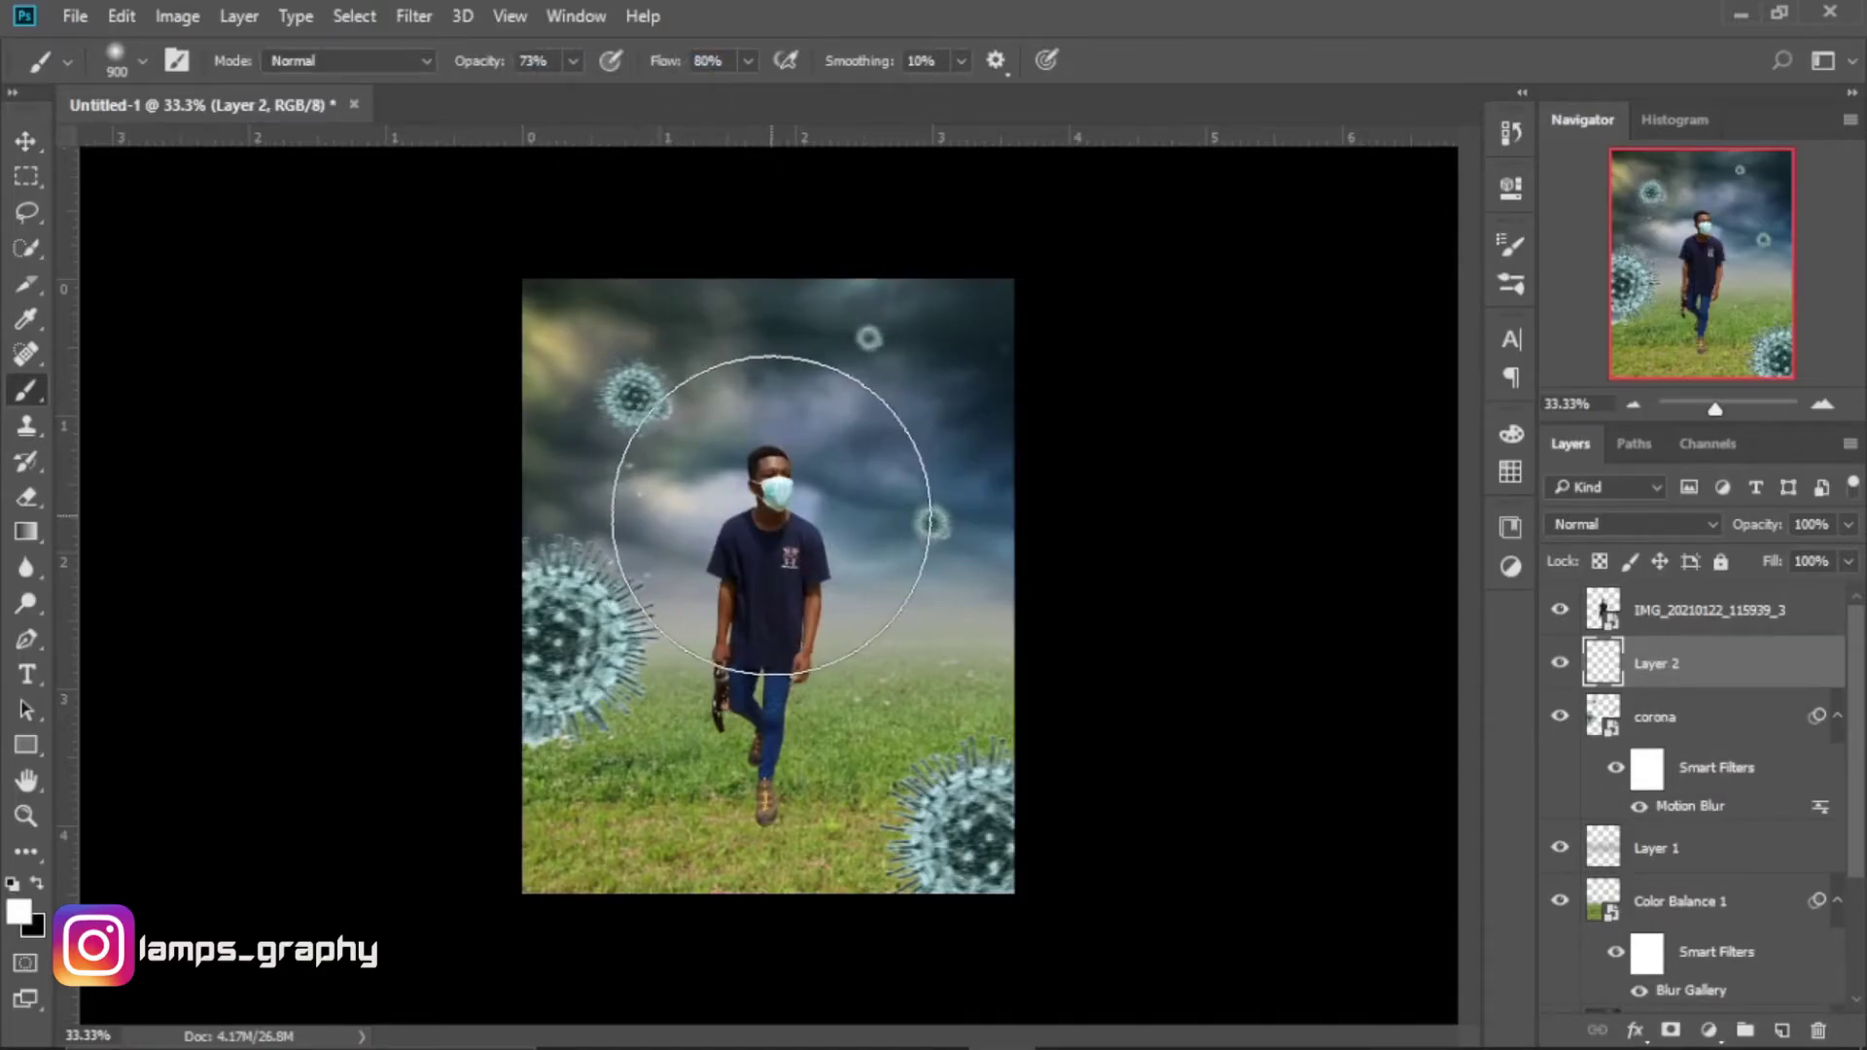
left_click(769, 515)
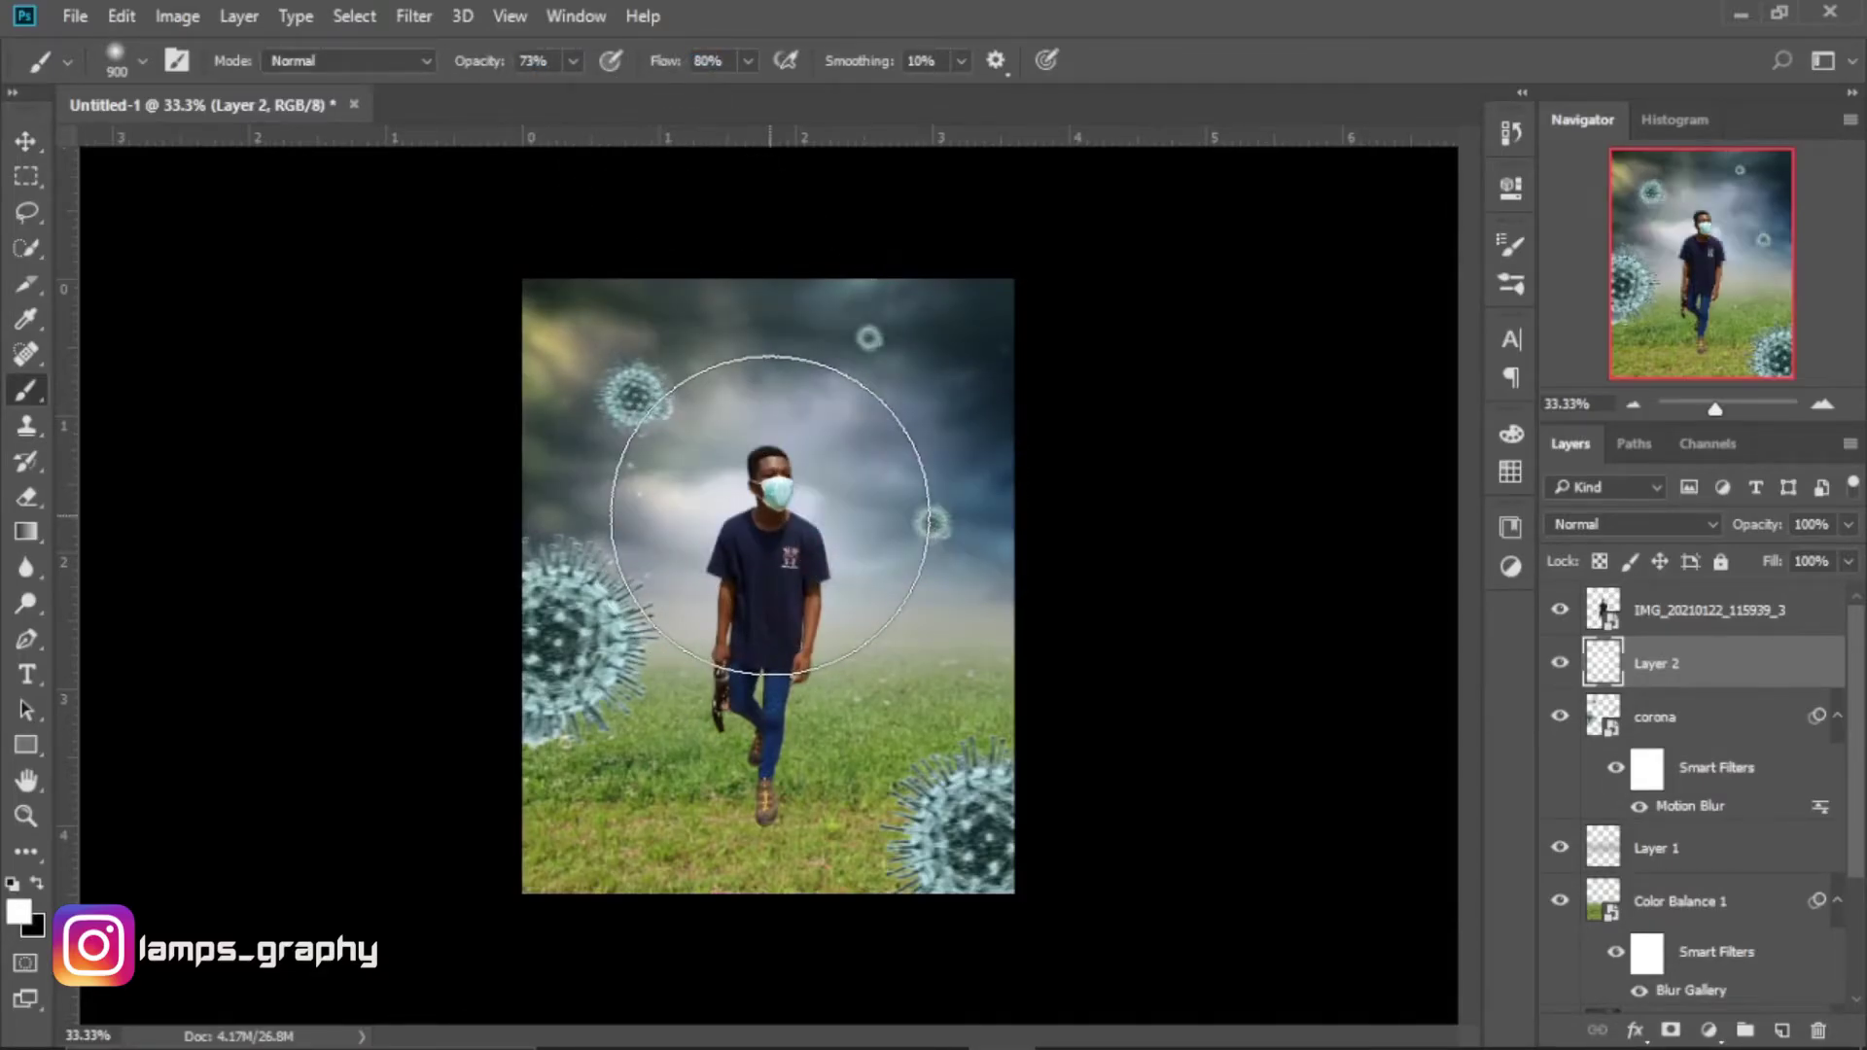
Set the mist layer's blend mode to Screen and lower its opacity.
left_click(1654, 526)
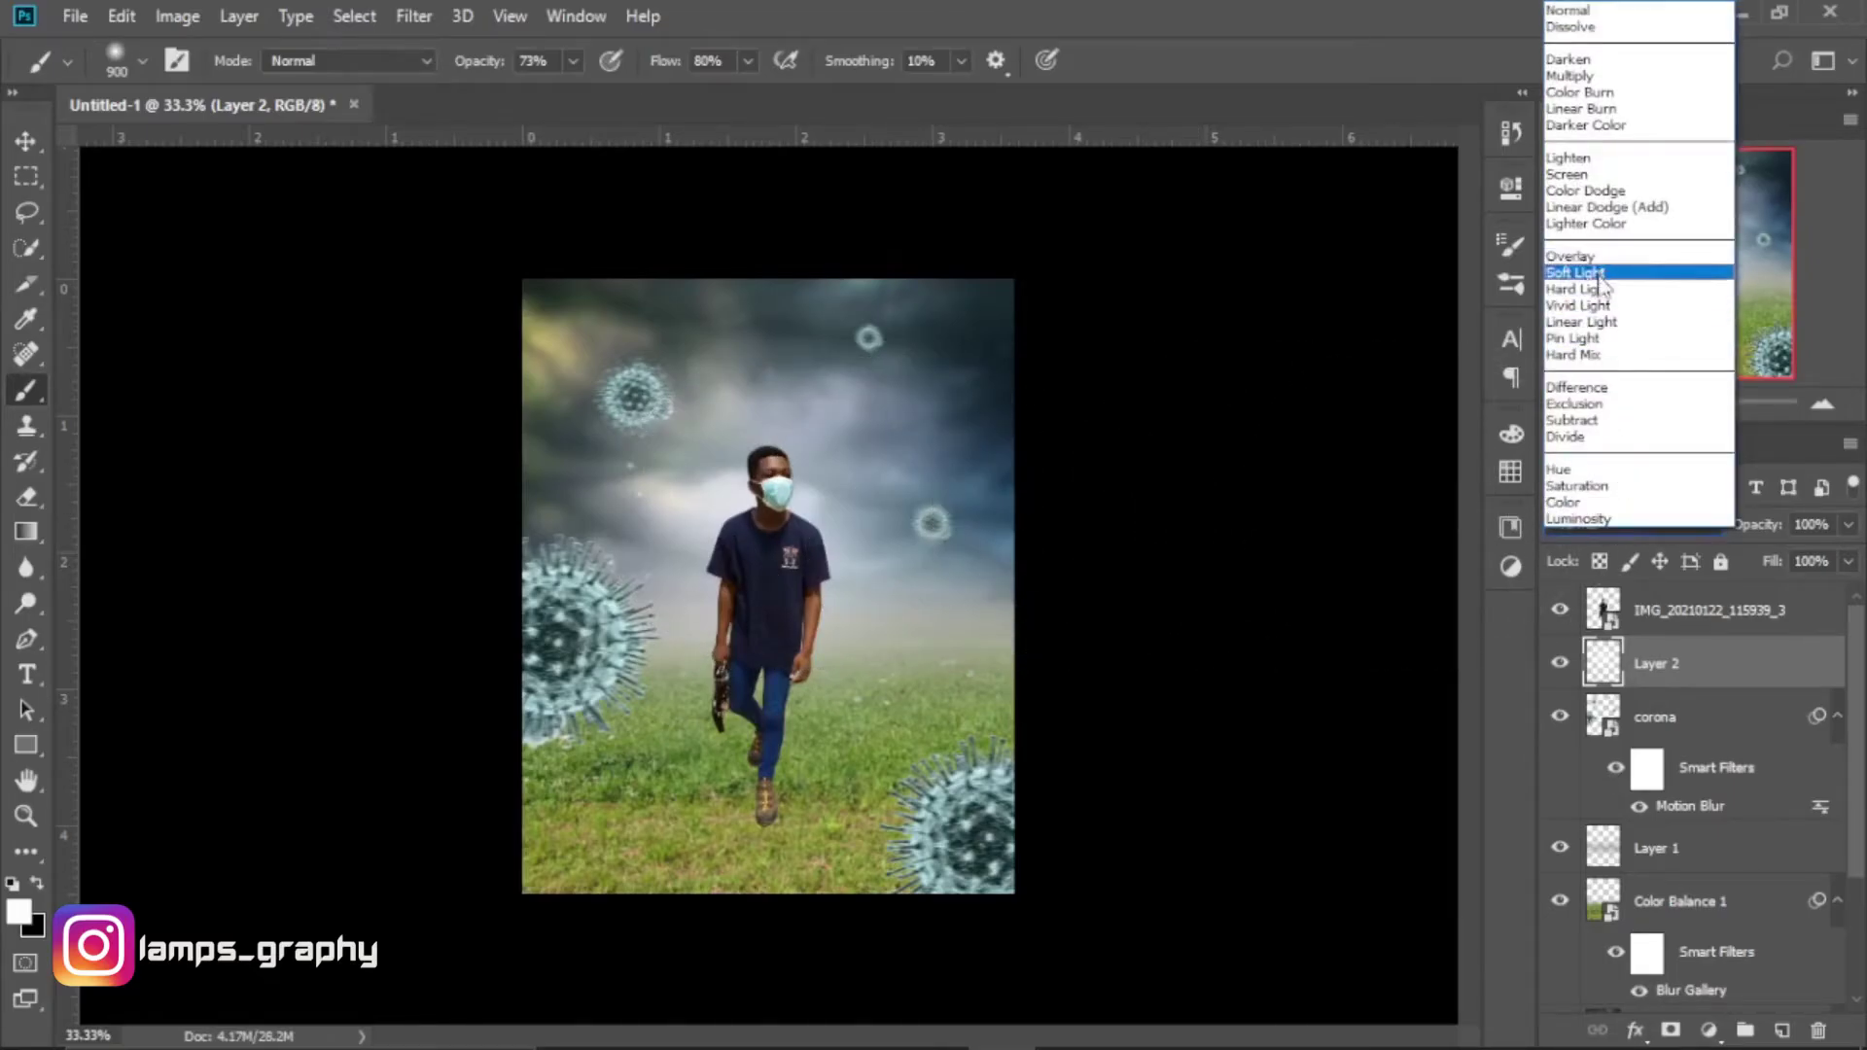
left_click(1600, 282)
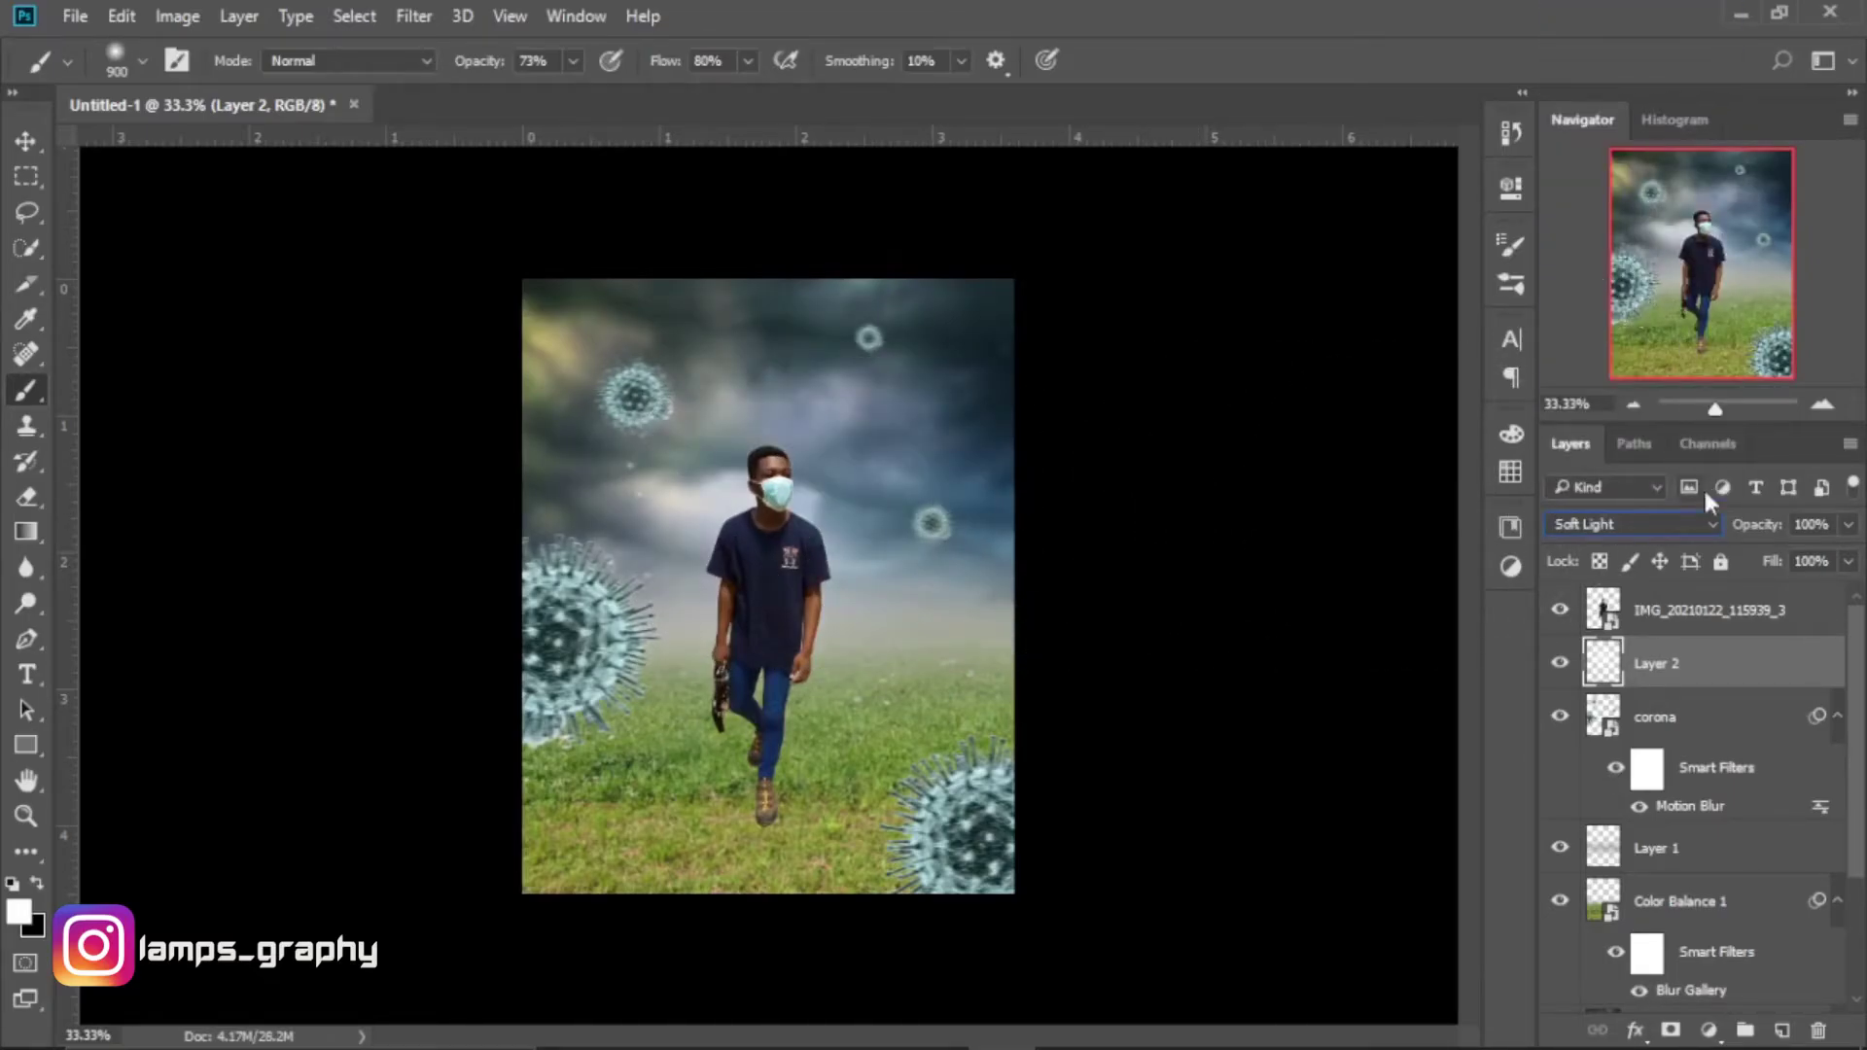
left_click(1654, 524)
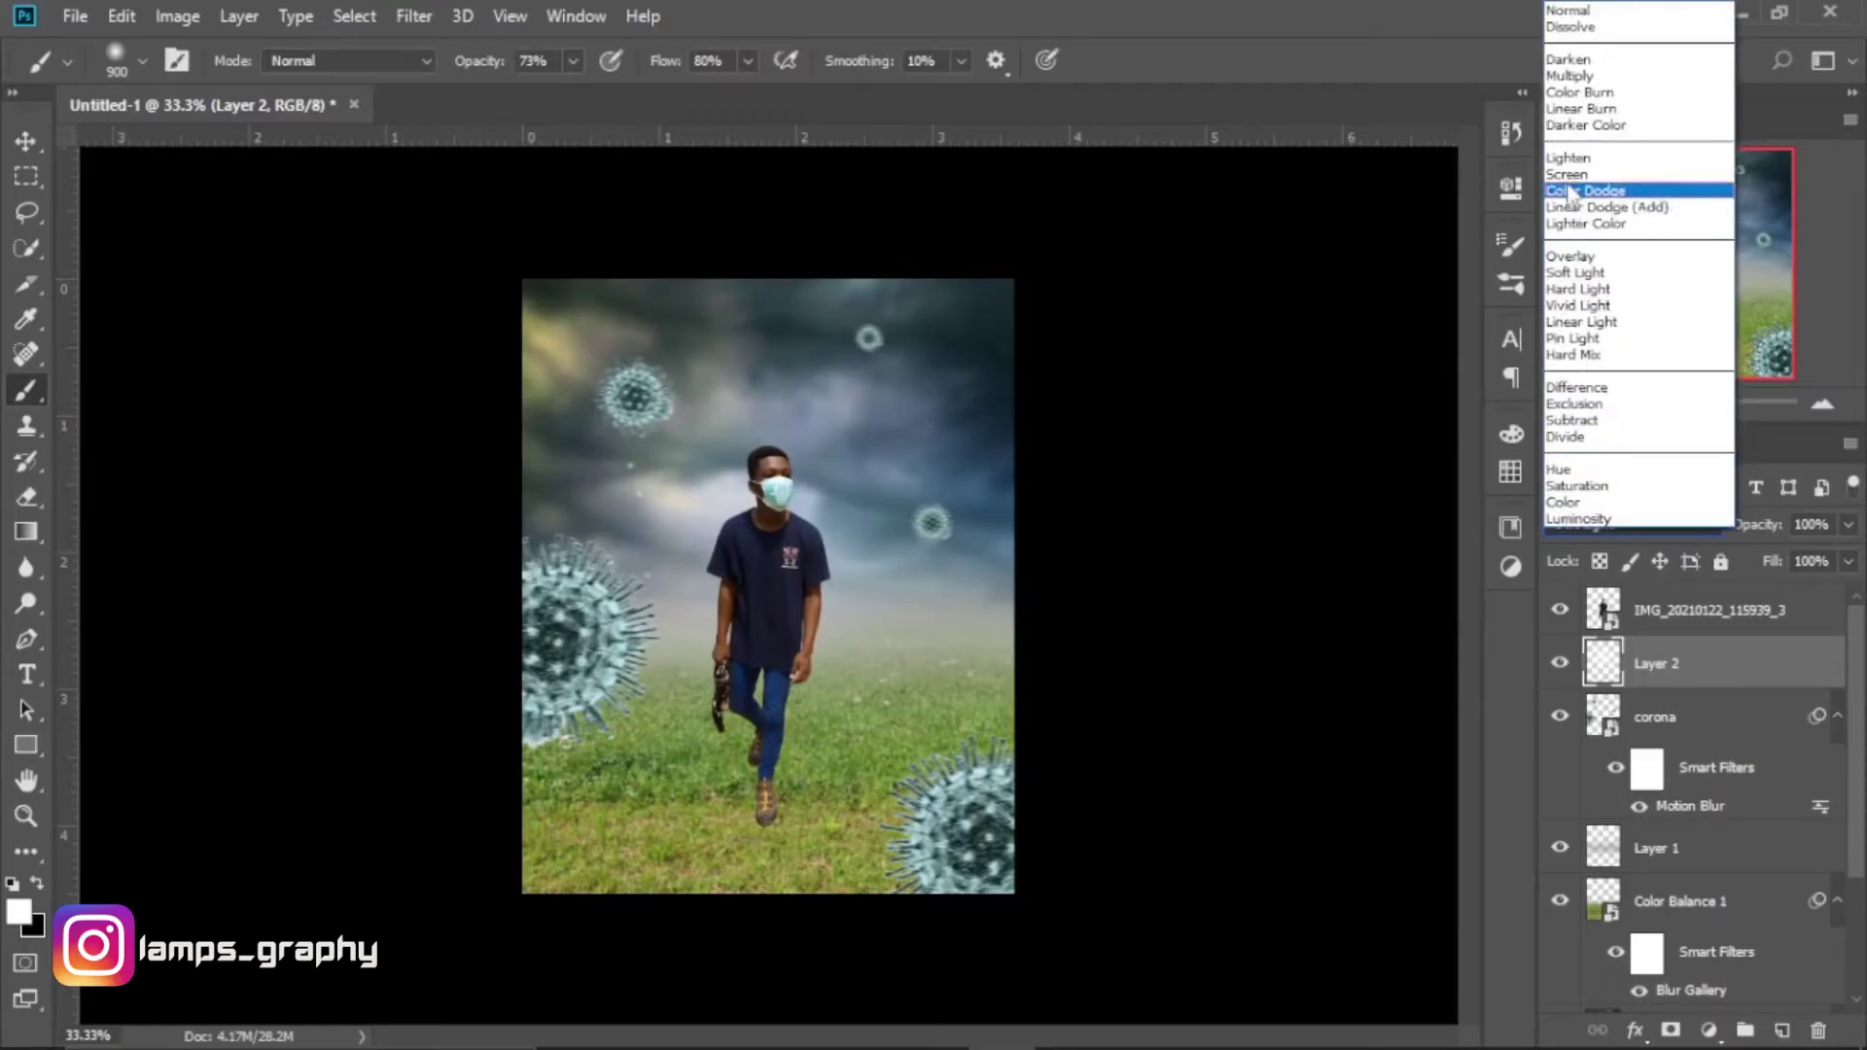
left_click(1568, 176)
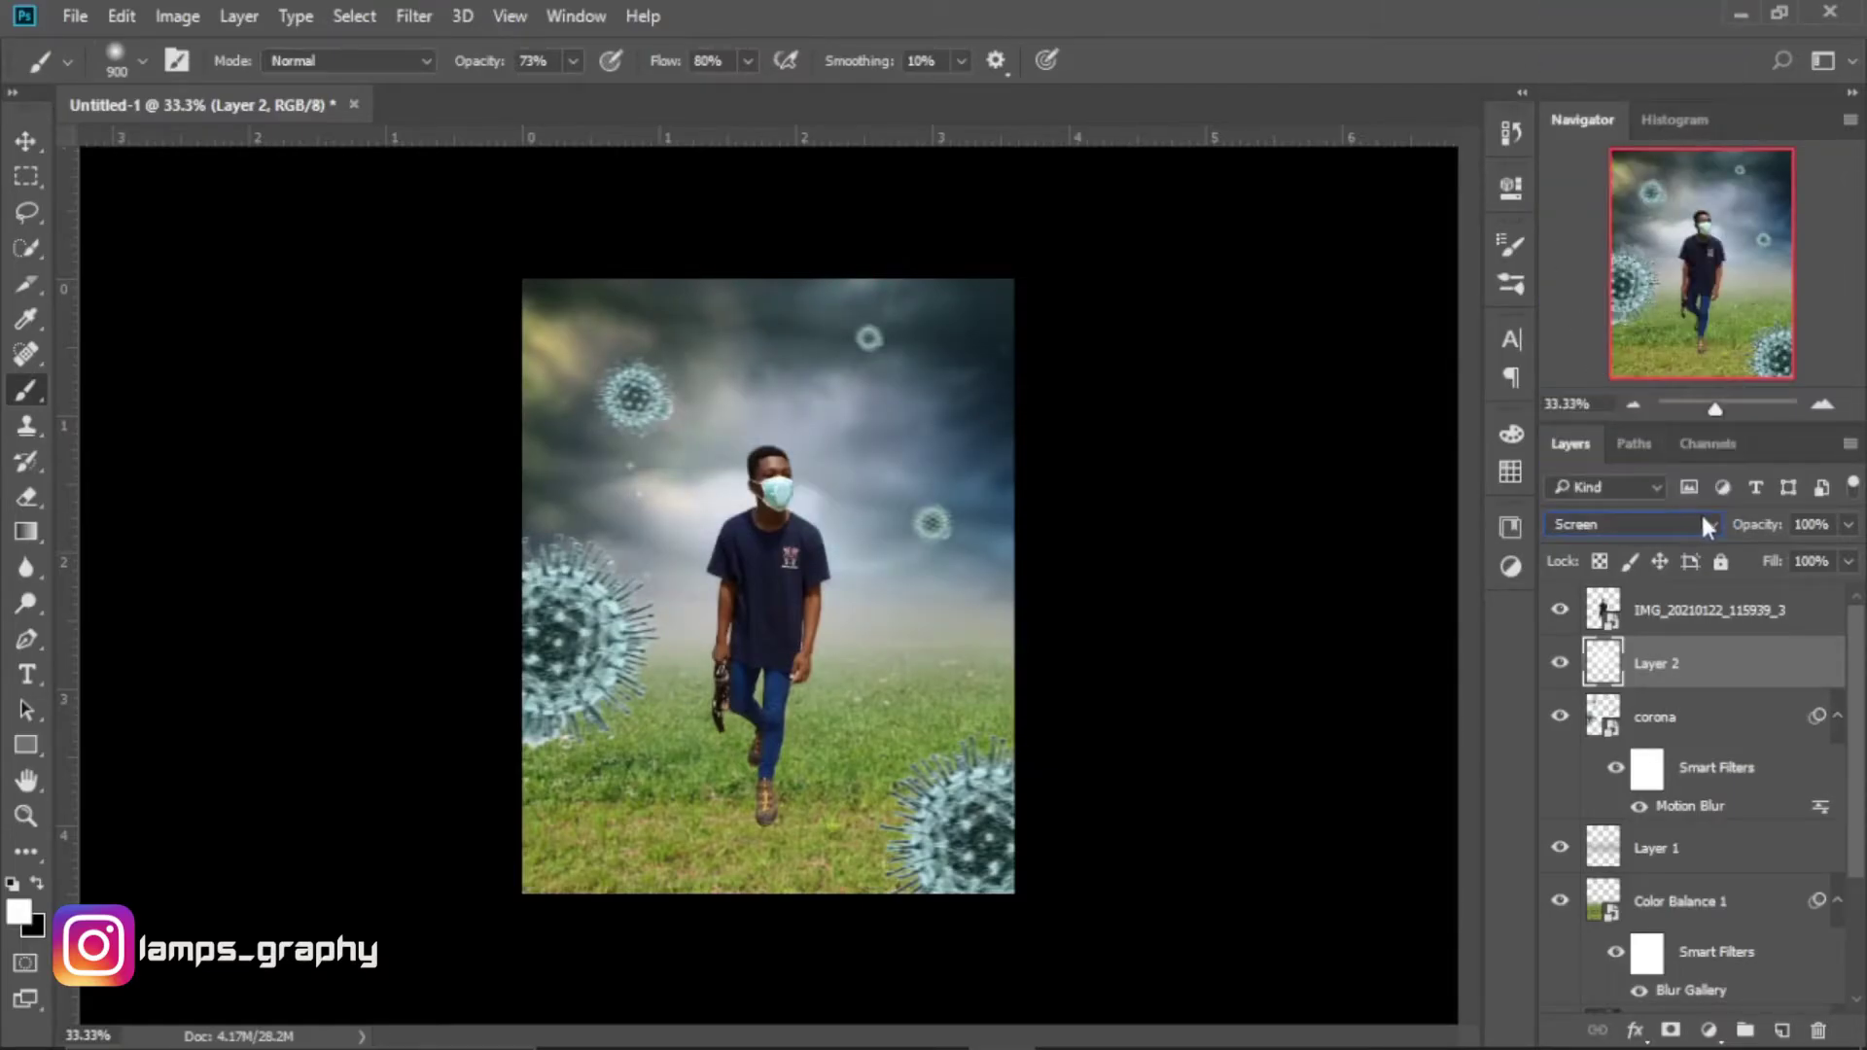
left_click_drag(1758, 535, 1741, 535)
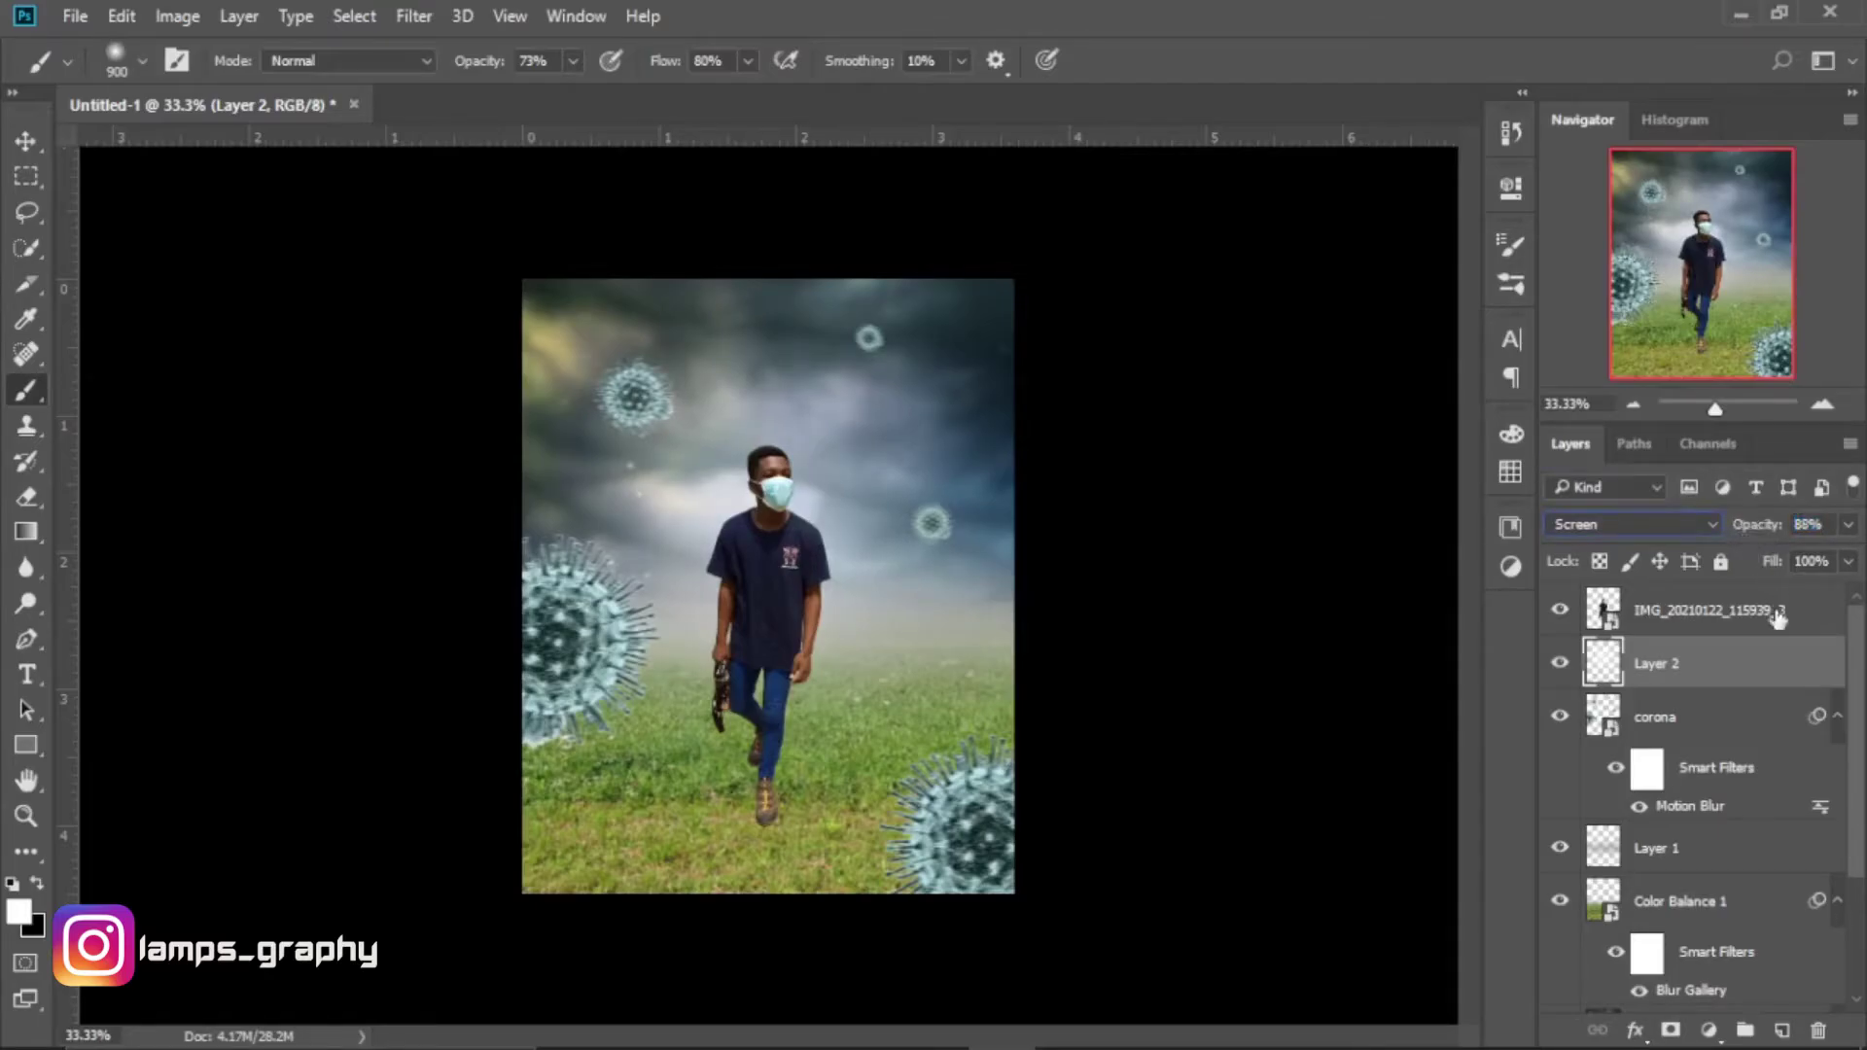
Add an empty Layer 3 above Layer 1 with black as the painting colour.
left_click(1729, 860)
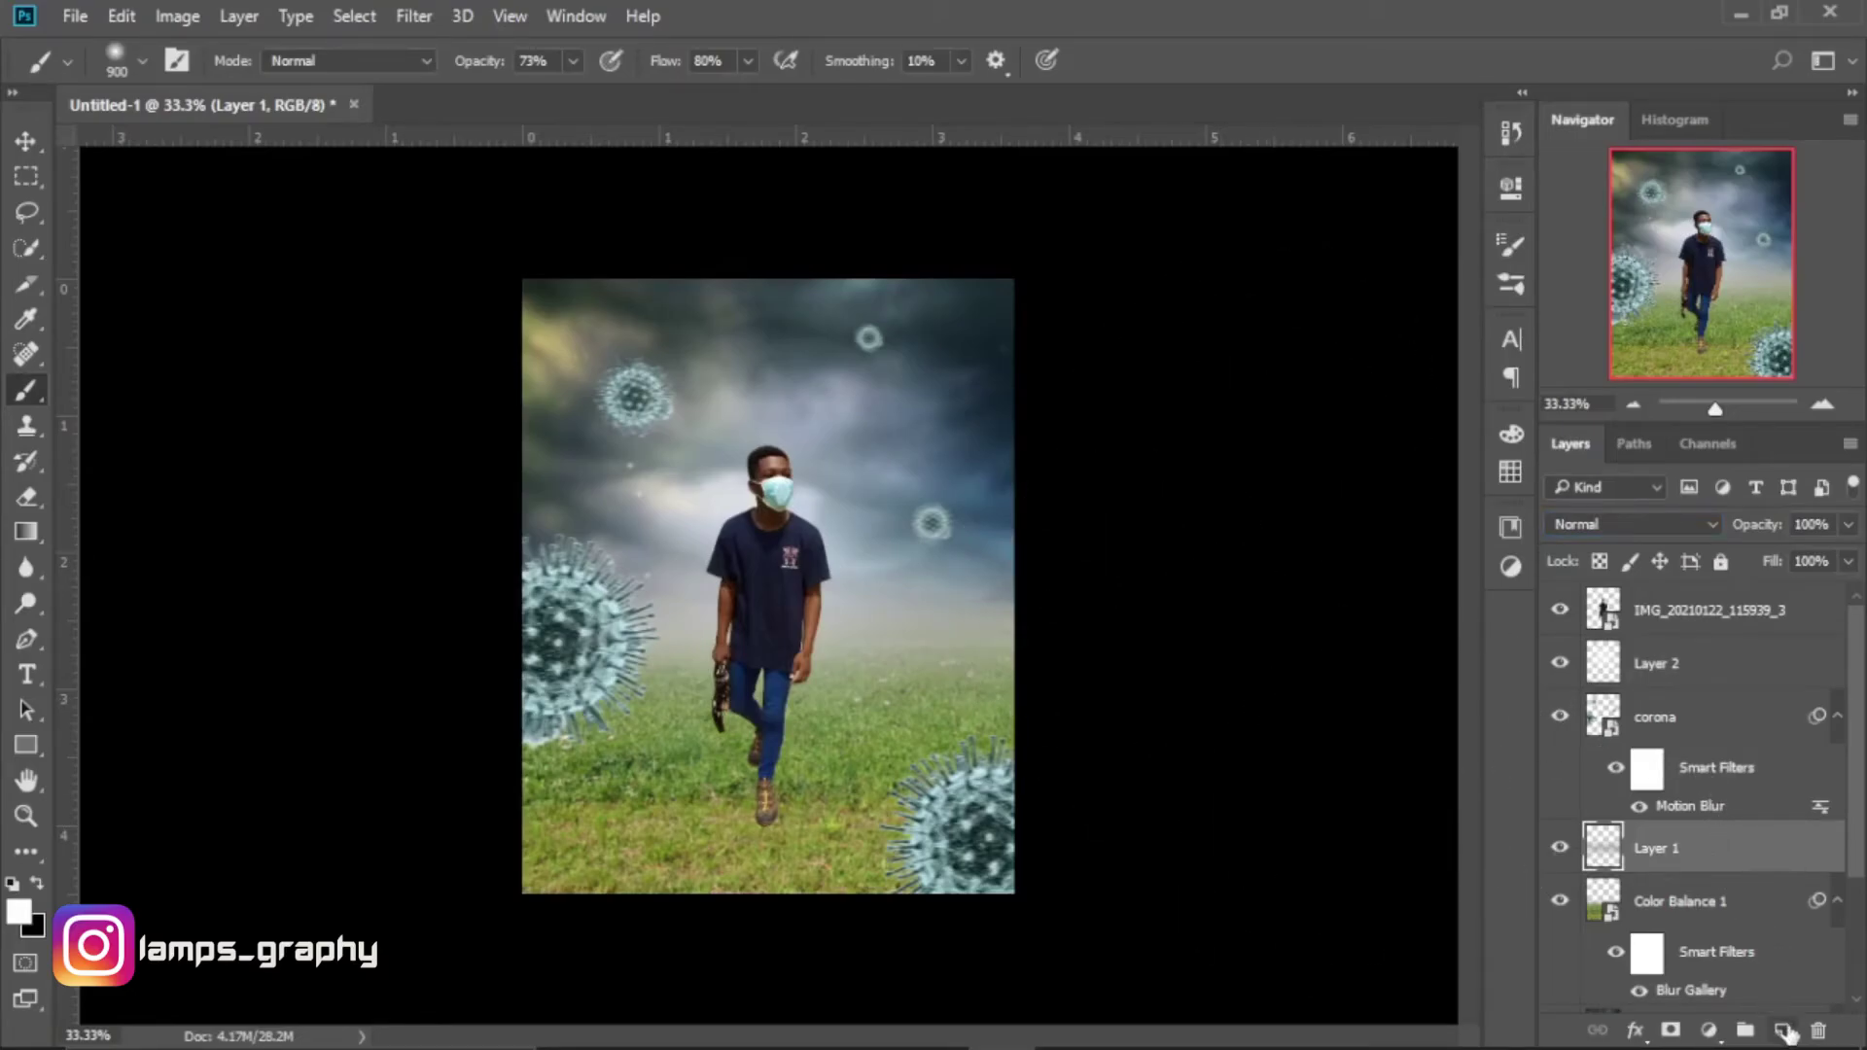
left_click(1786, 1031)
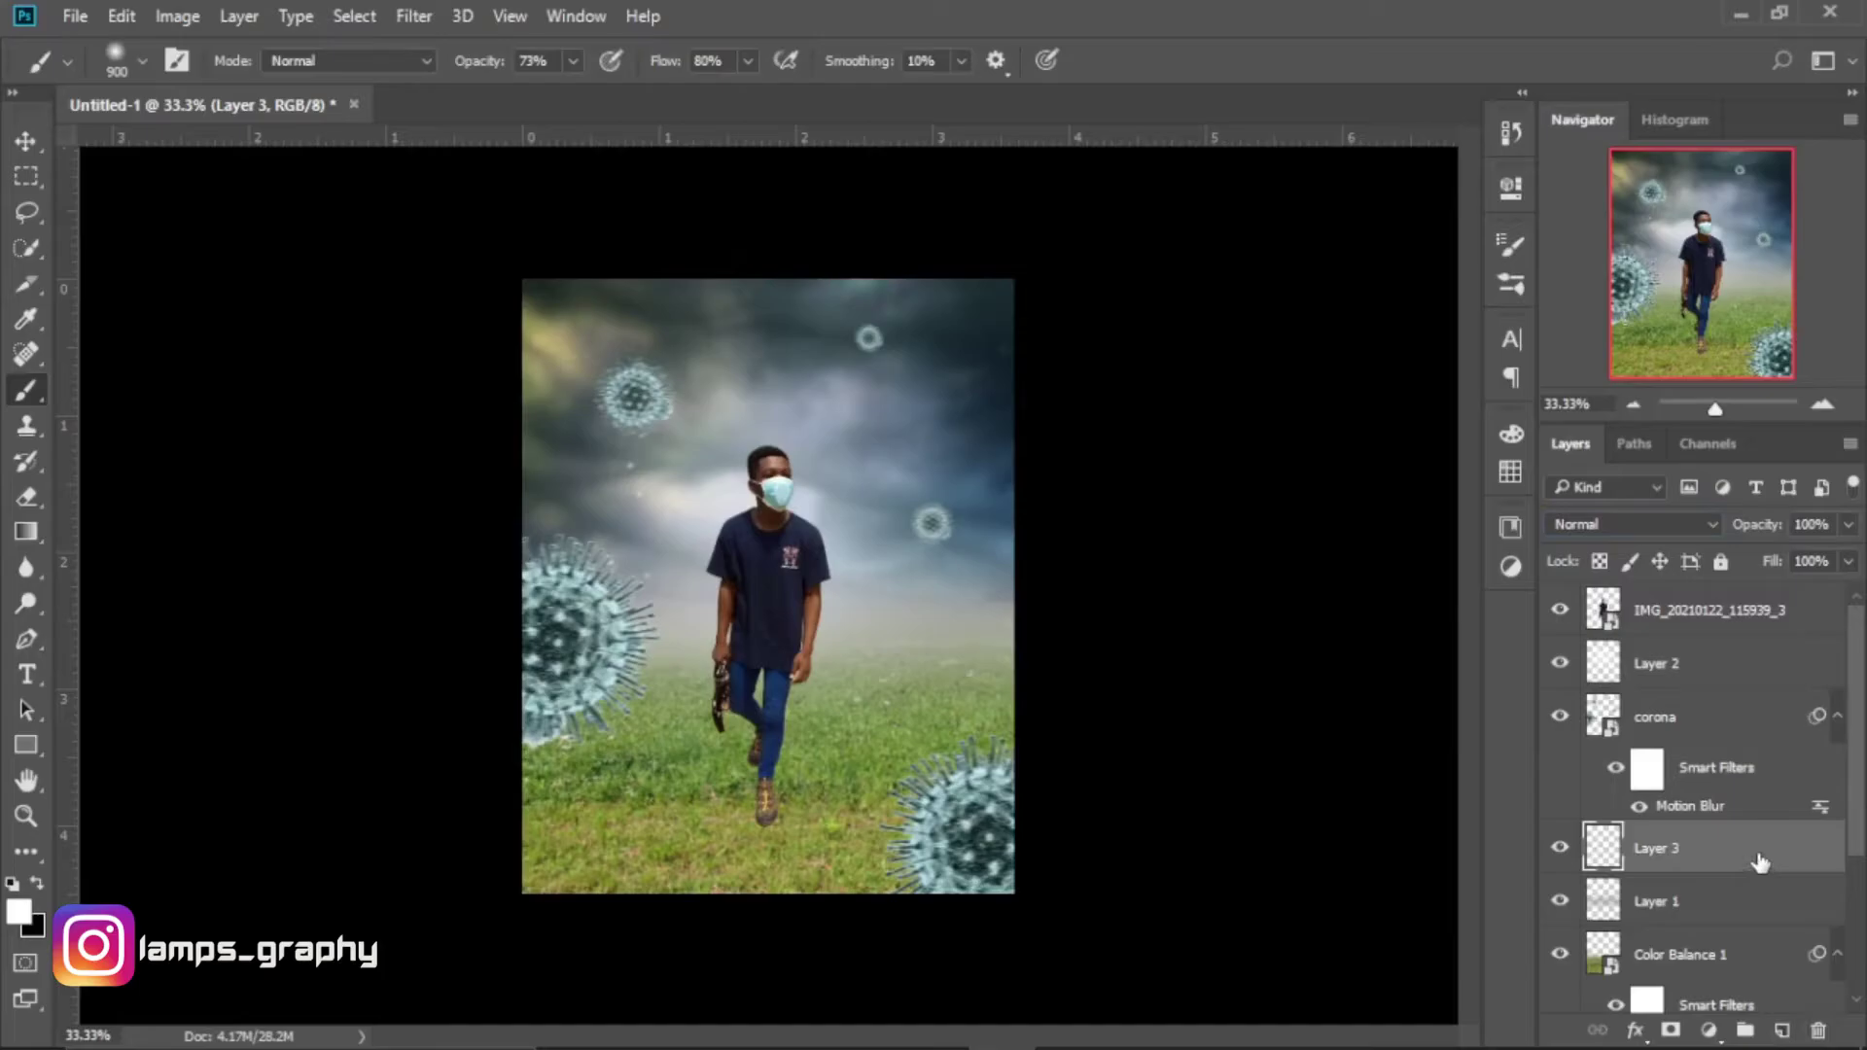
left_click(39, 883)
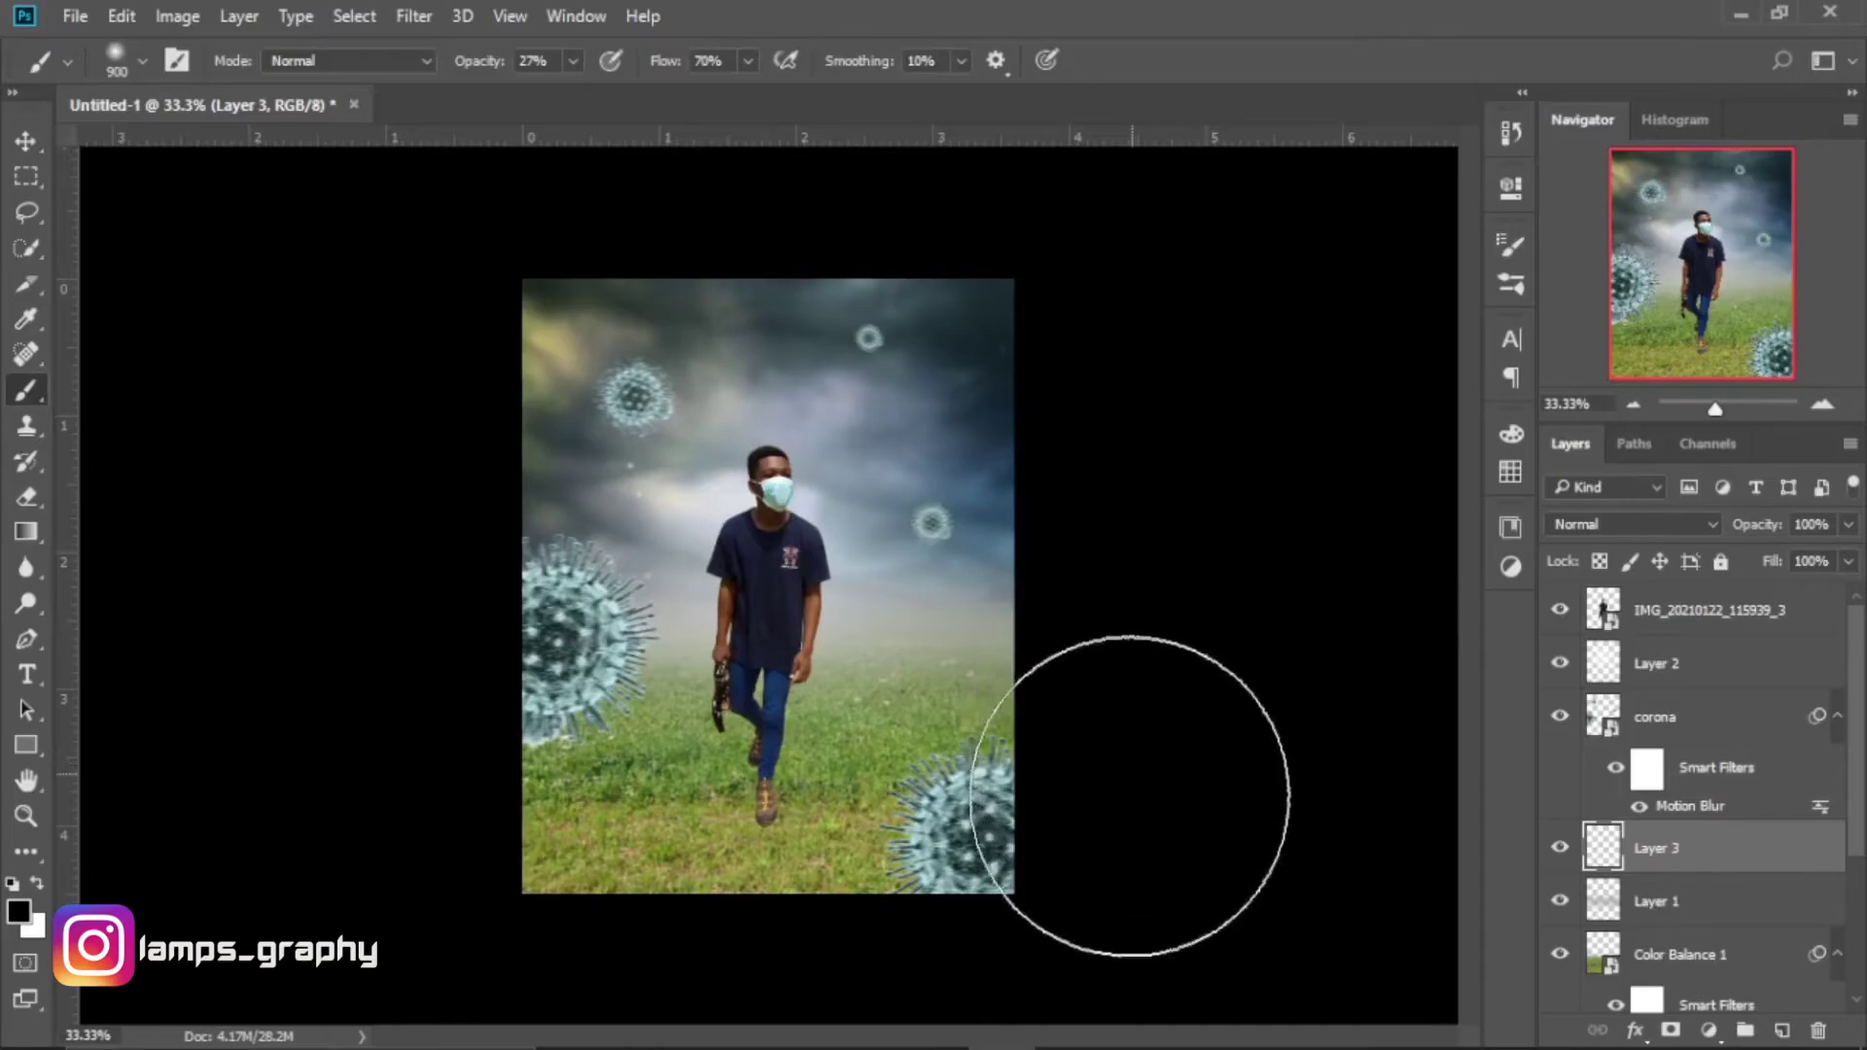
Paint a black vignette around the edges on Layer 3 at 40% brush opacity.
left_click(1561, 718)
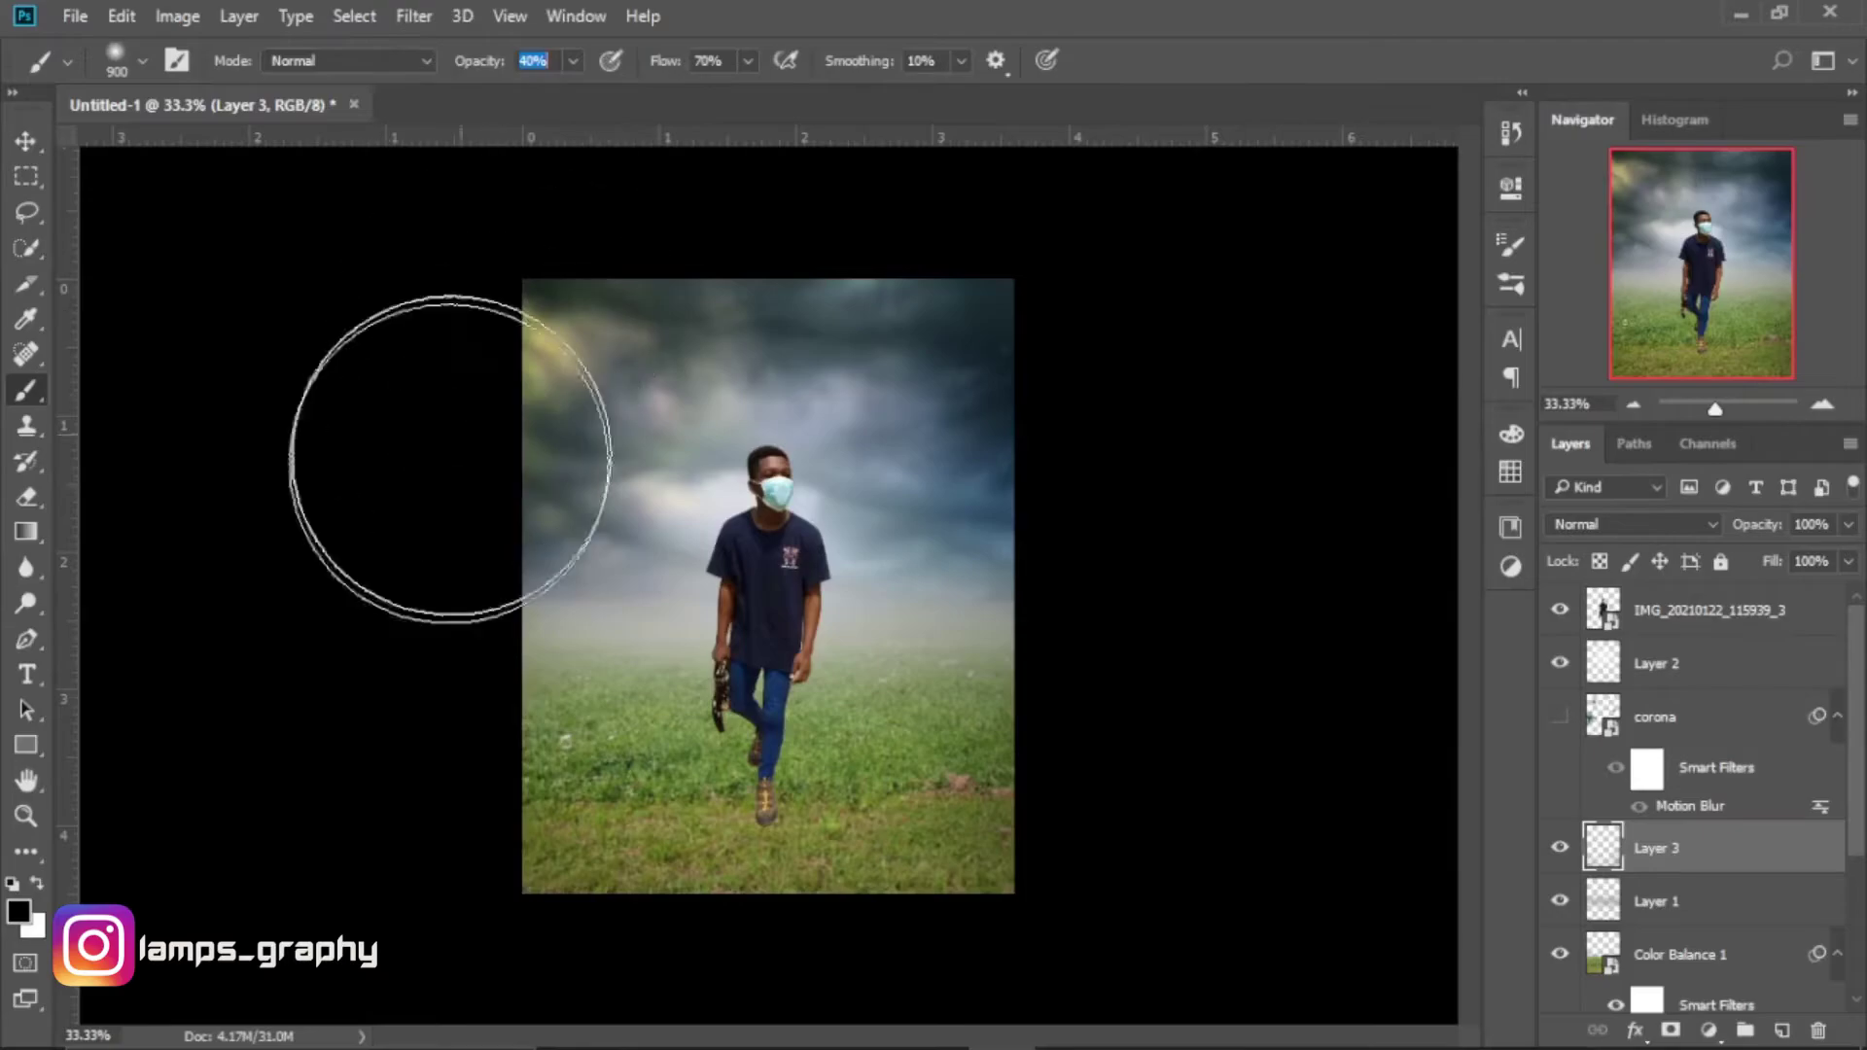
key("4")
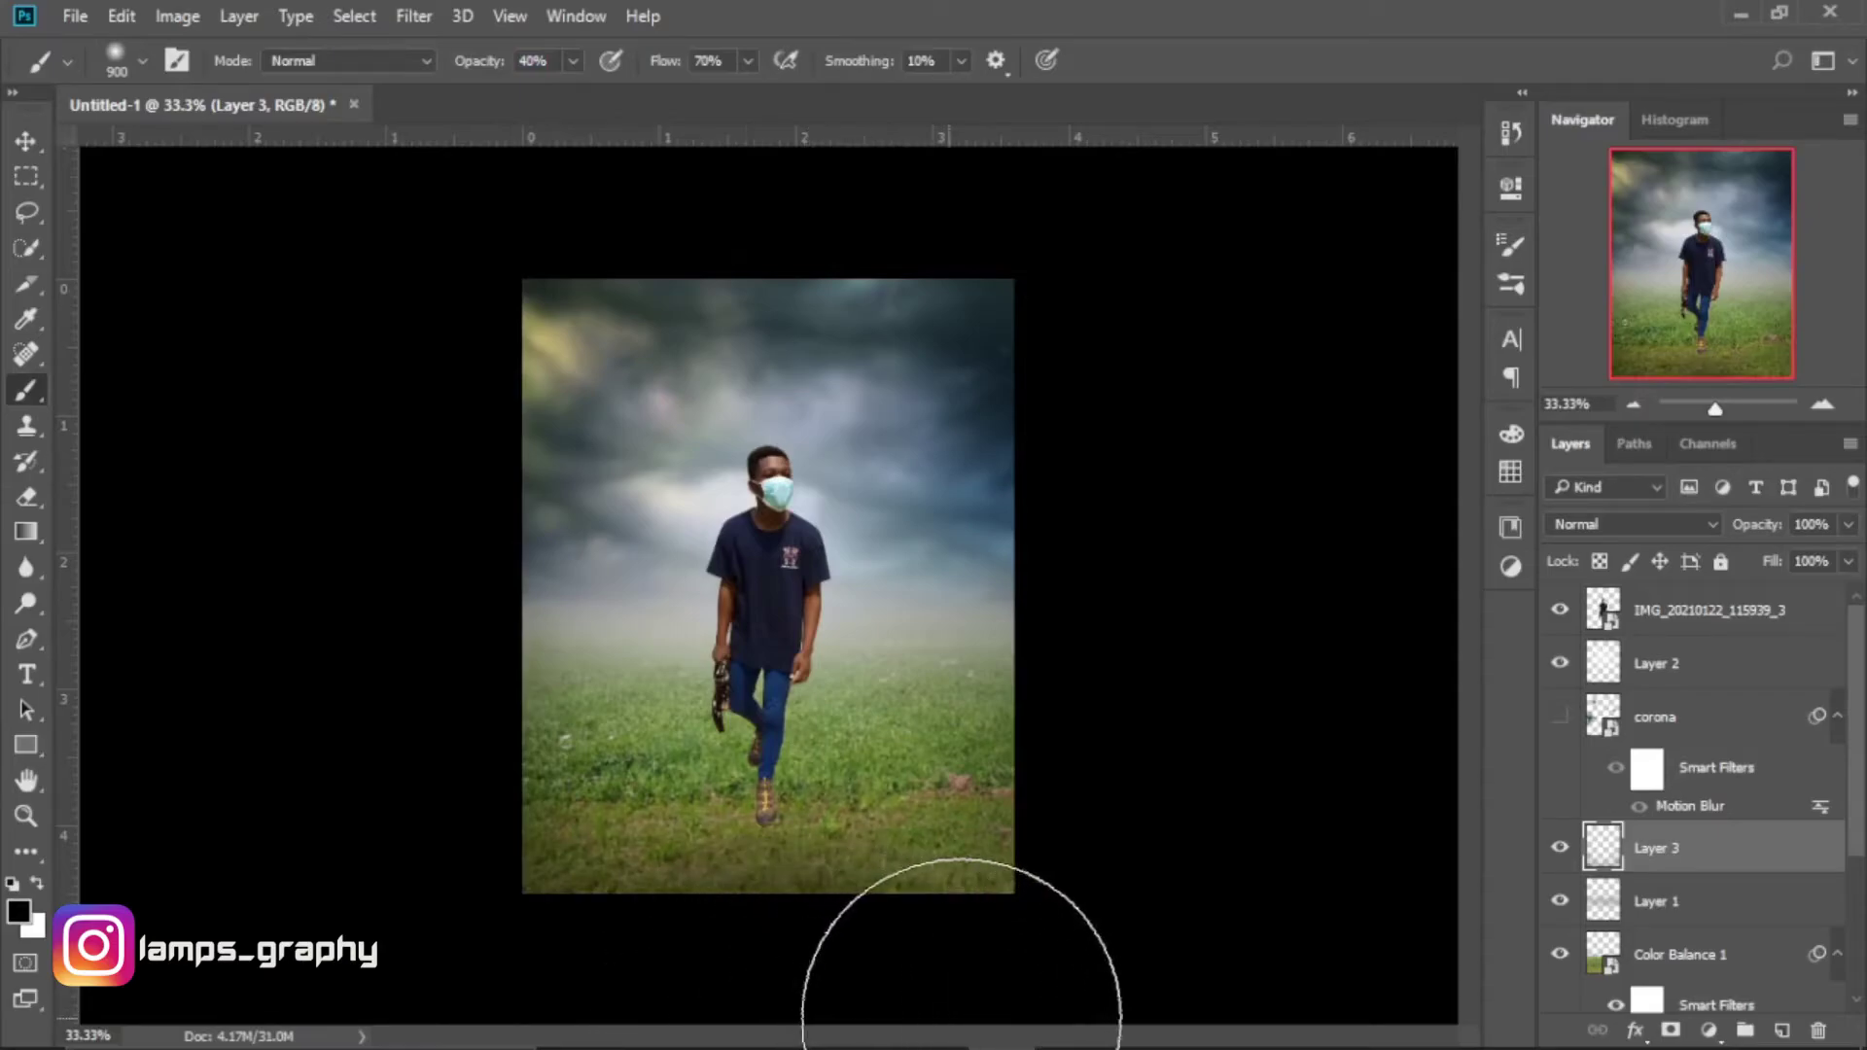
left_click_drag(1159, 673, 1125, 662)
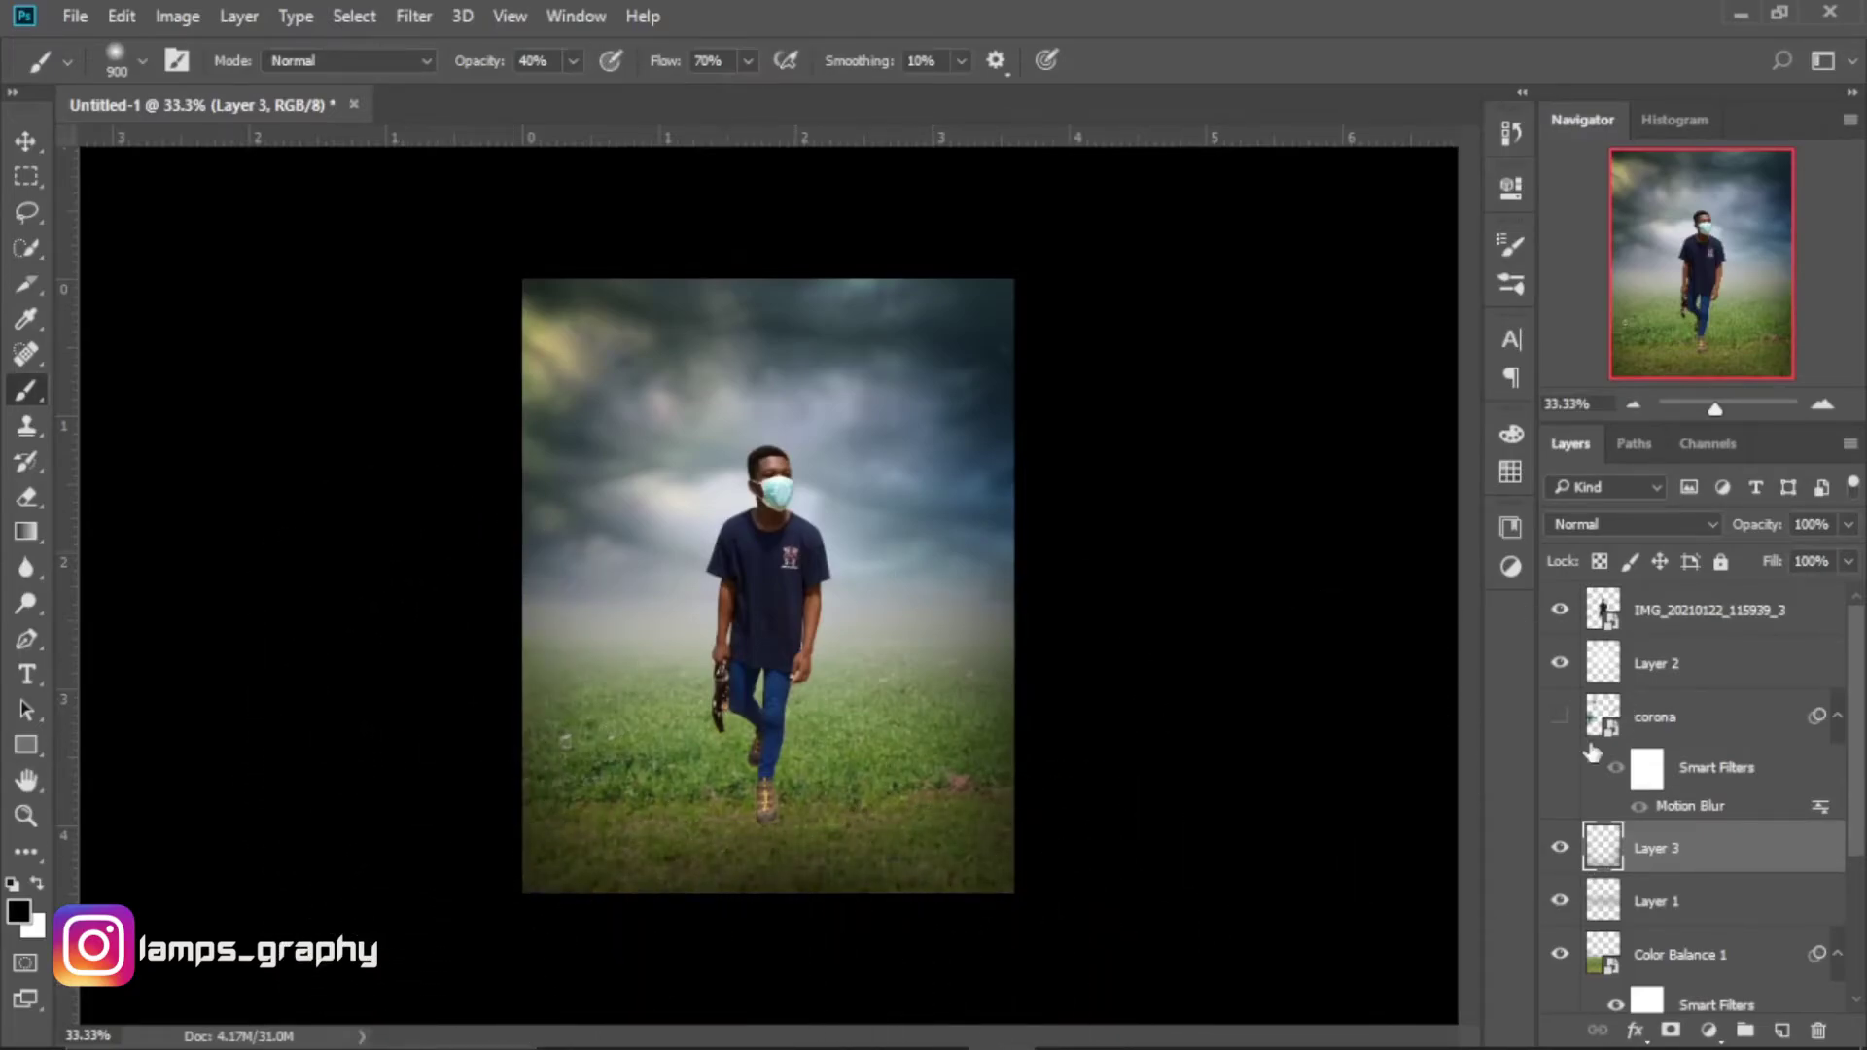
left_click(1561, 842)
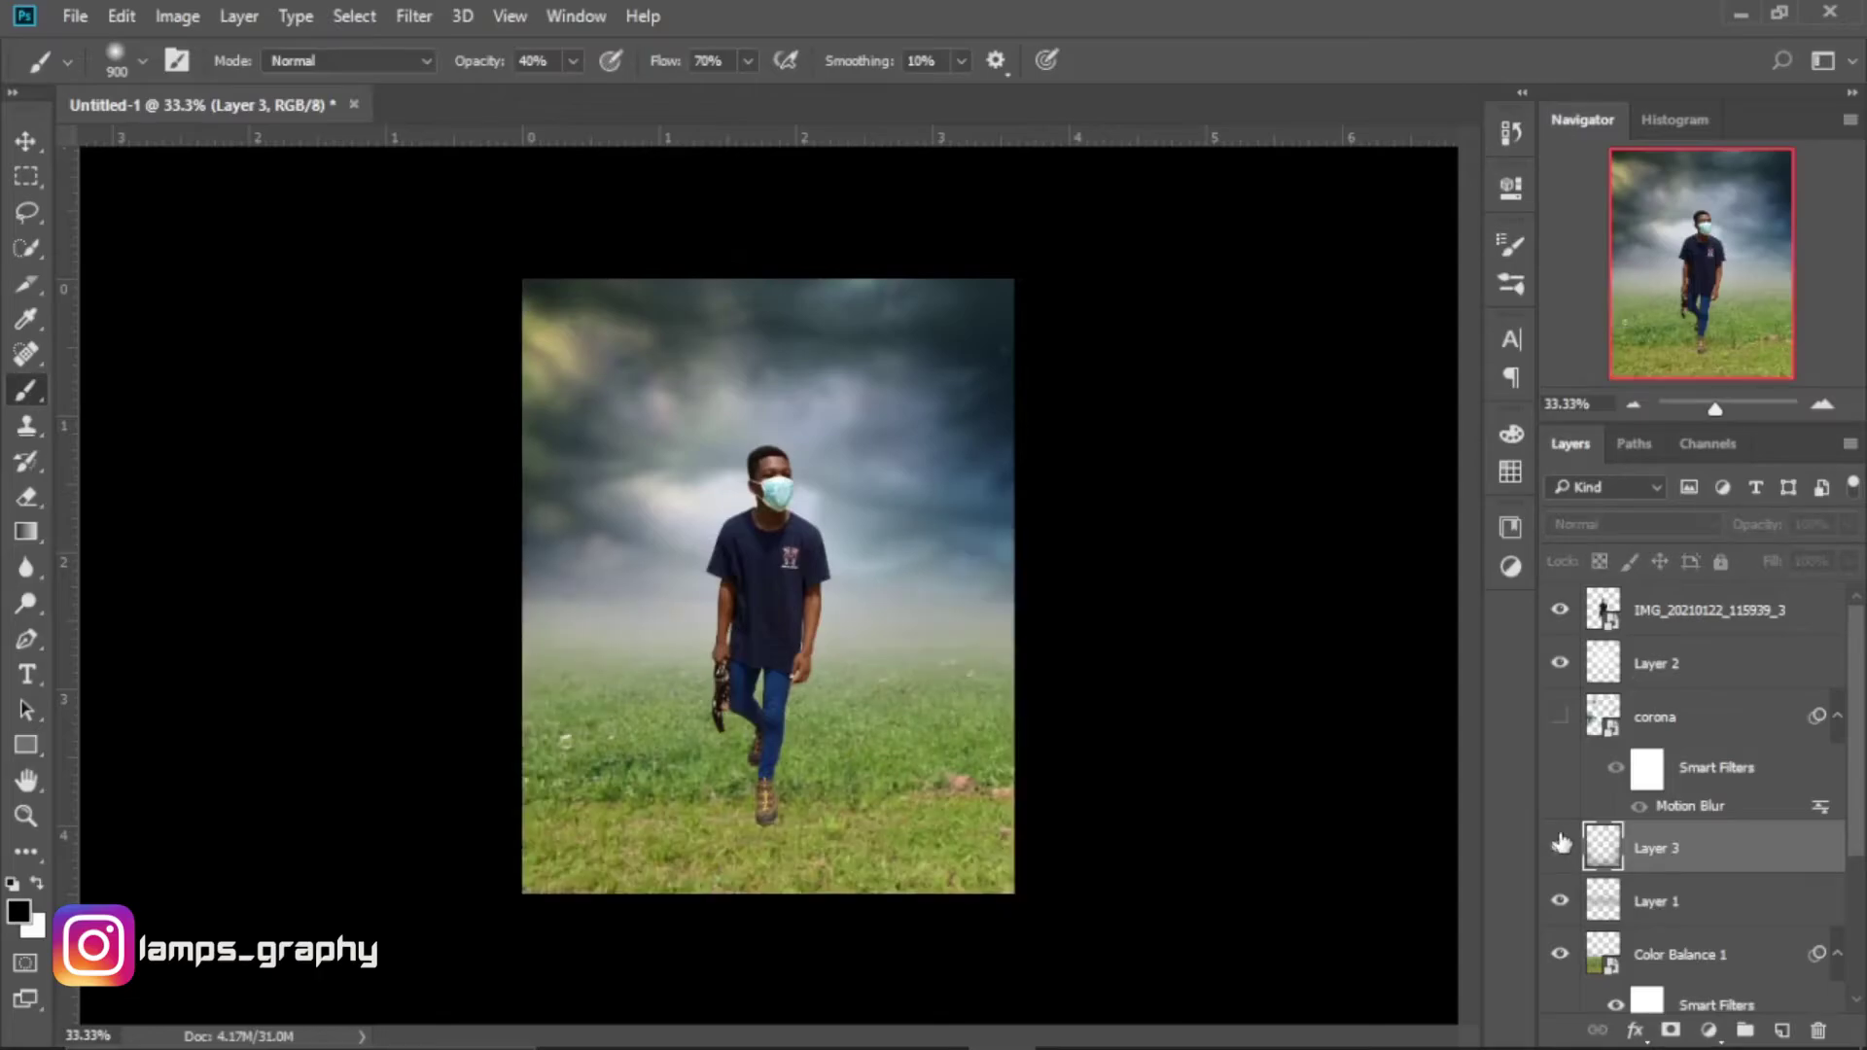
left_click(1561, 842)
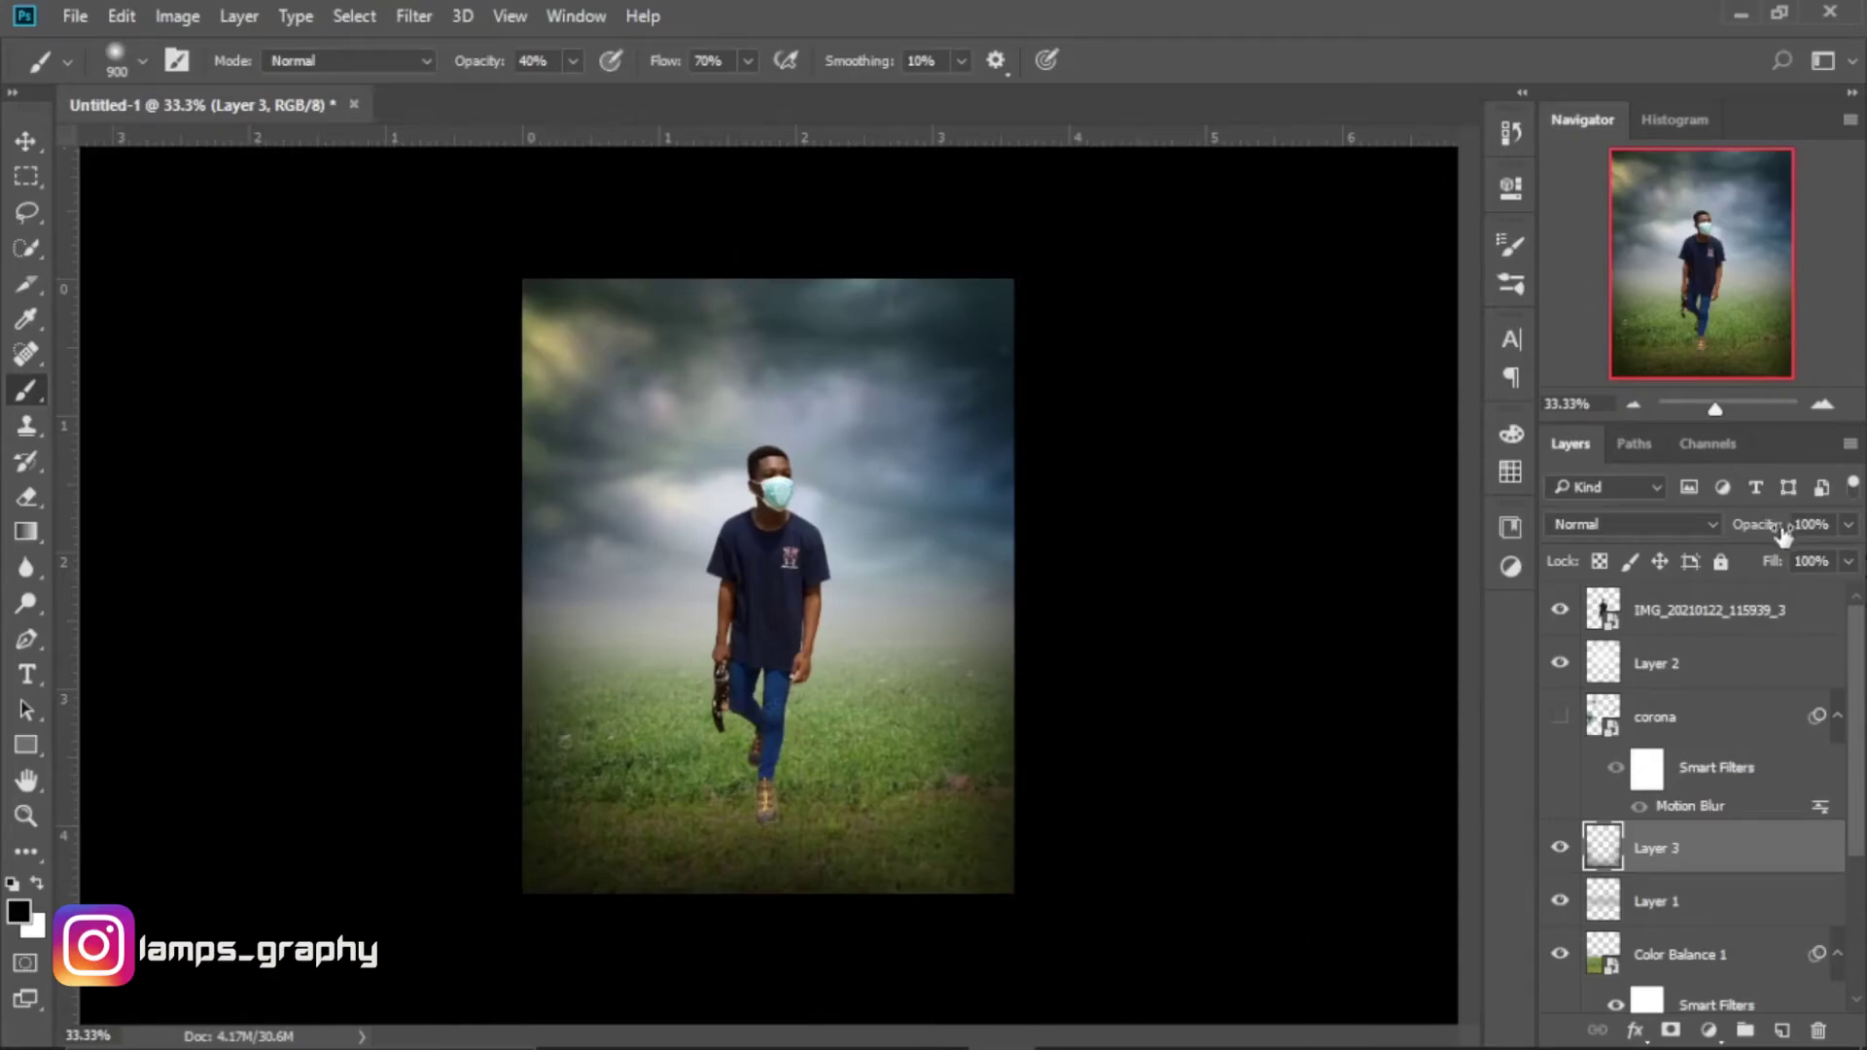
Lower the vignette layer's opacity to 96% and compare before and after.
left_click_drag(1782, 534, 1762, 538)
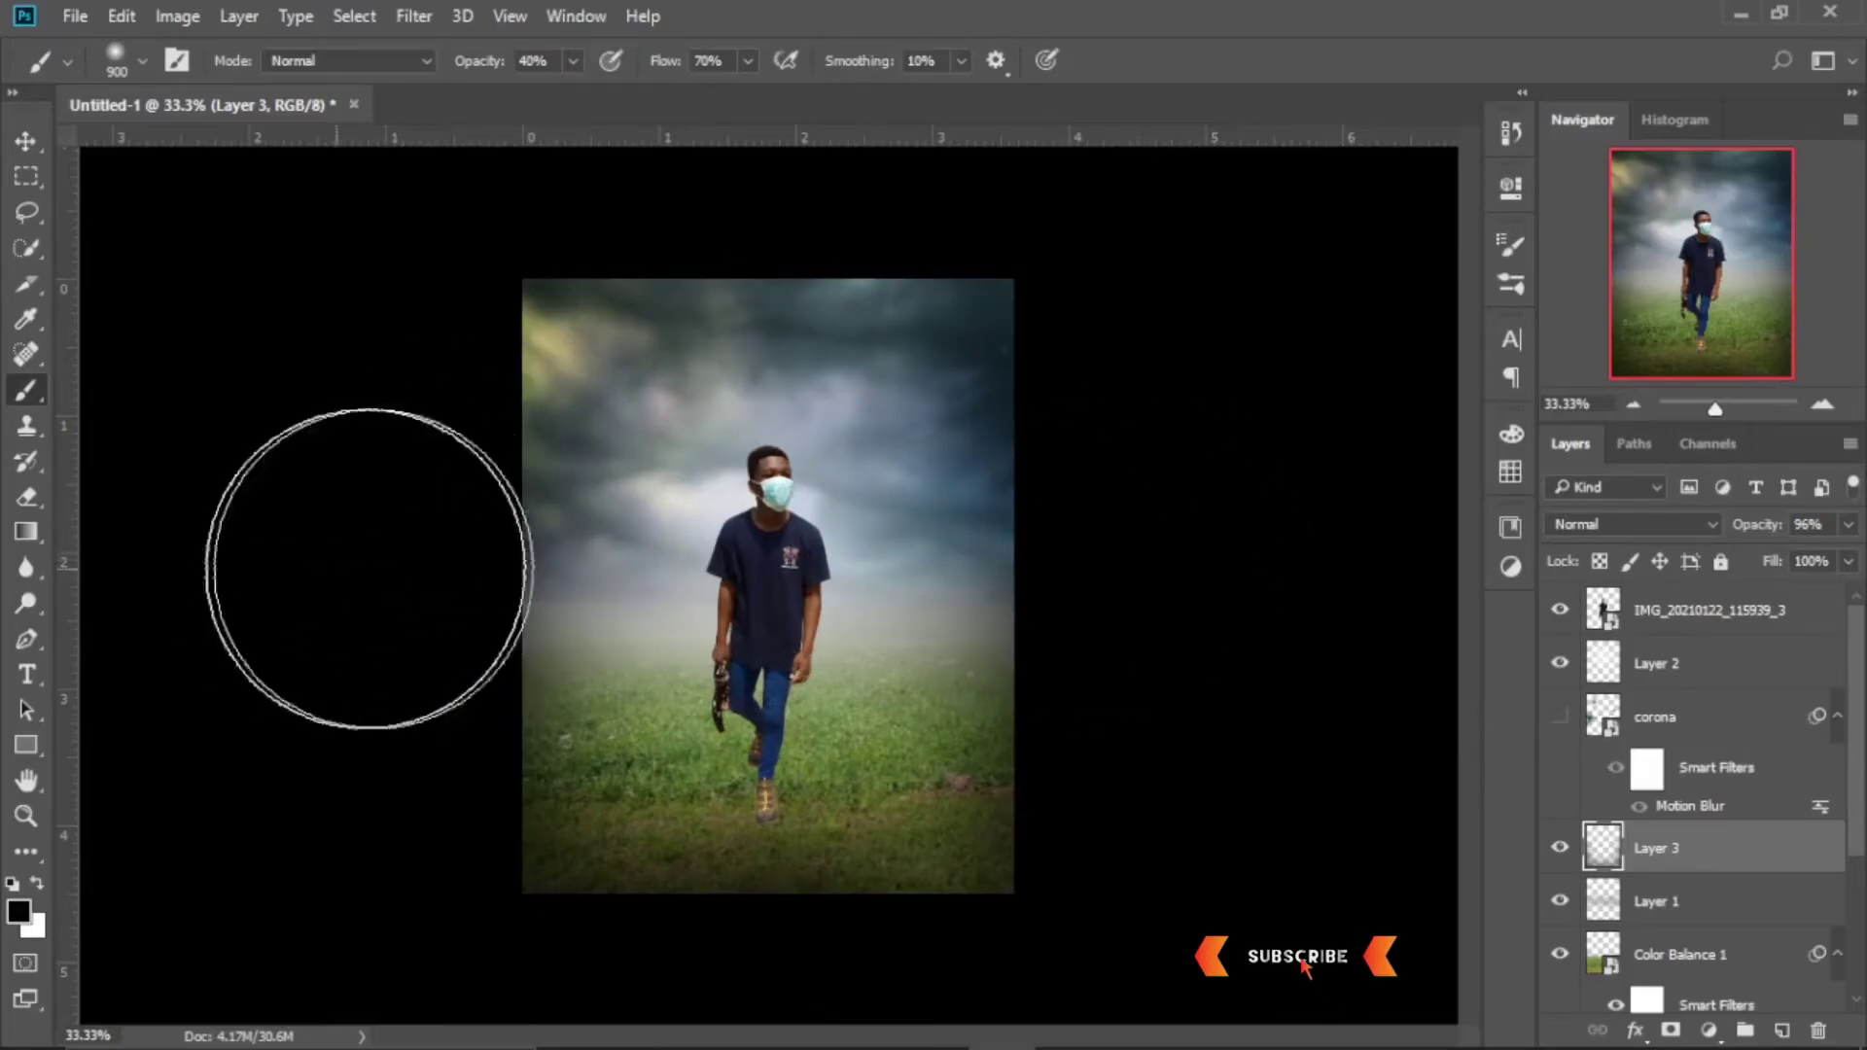
left_click(1565, 855)
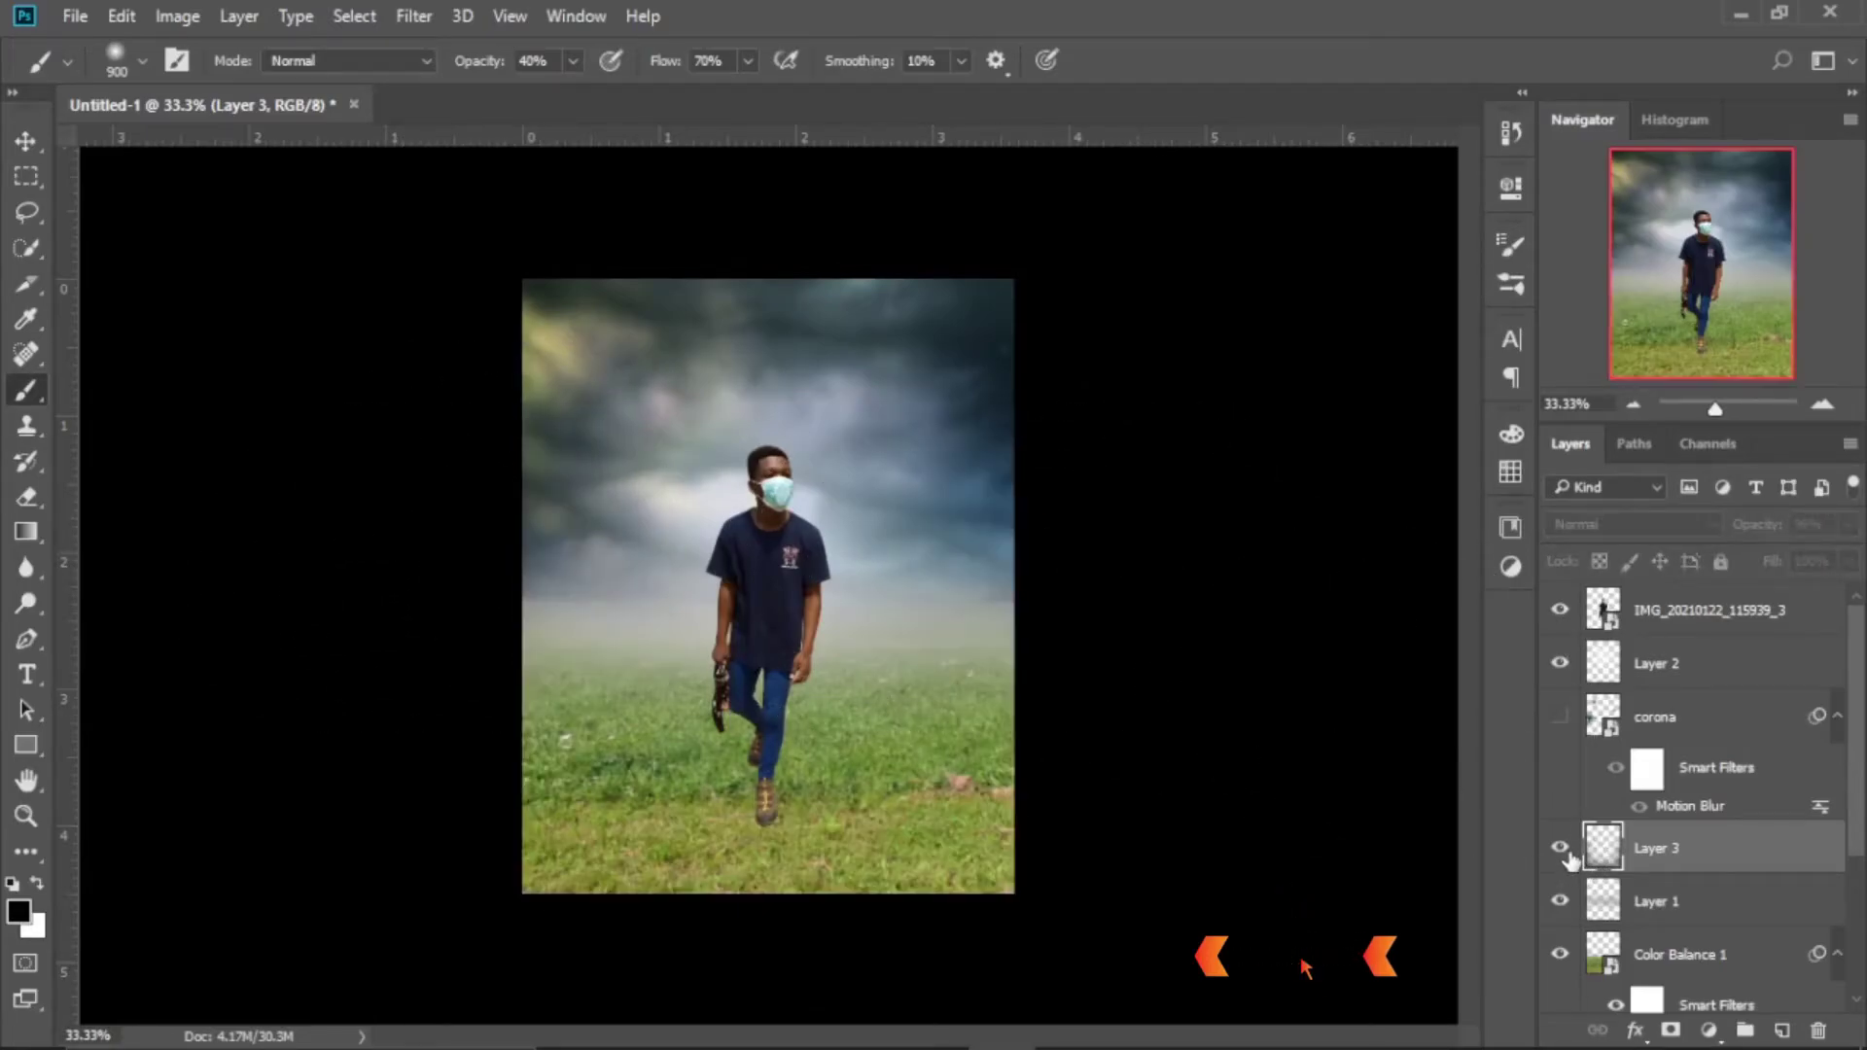
left_click(1561, 849)
key("ctrl+plus")
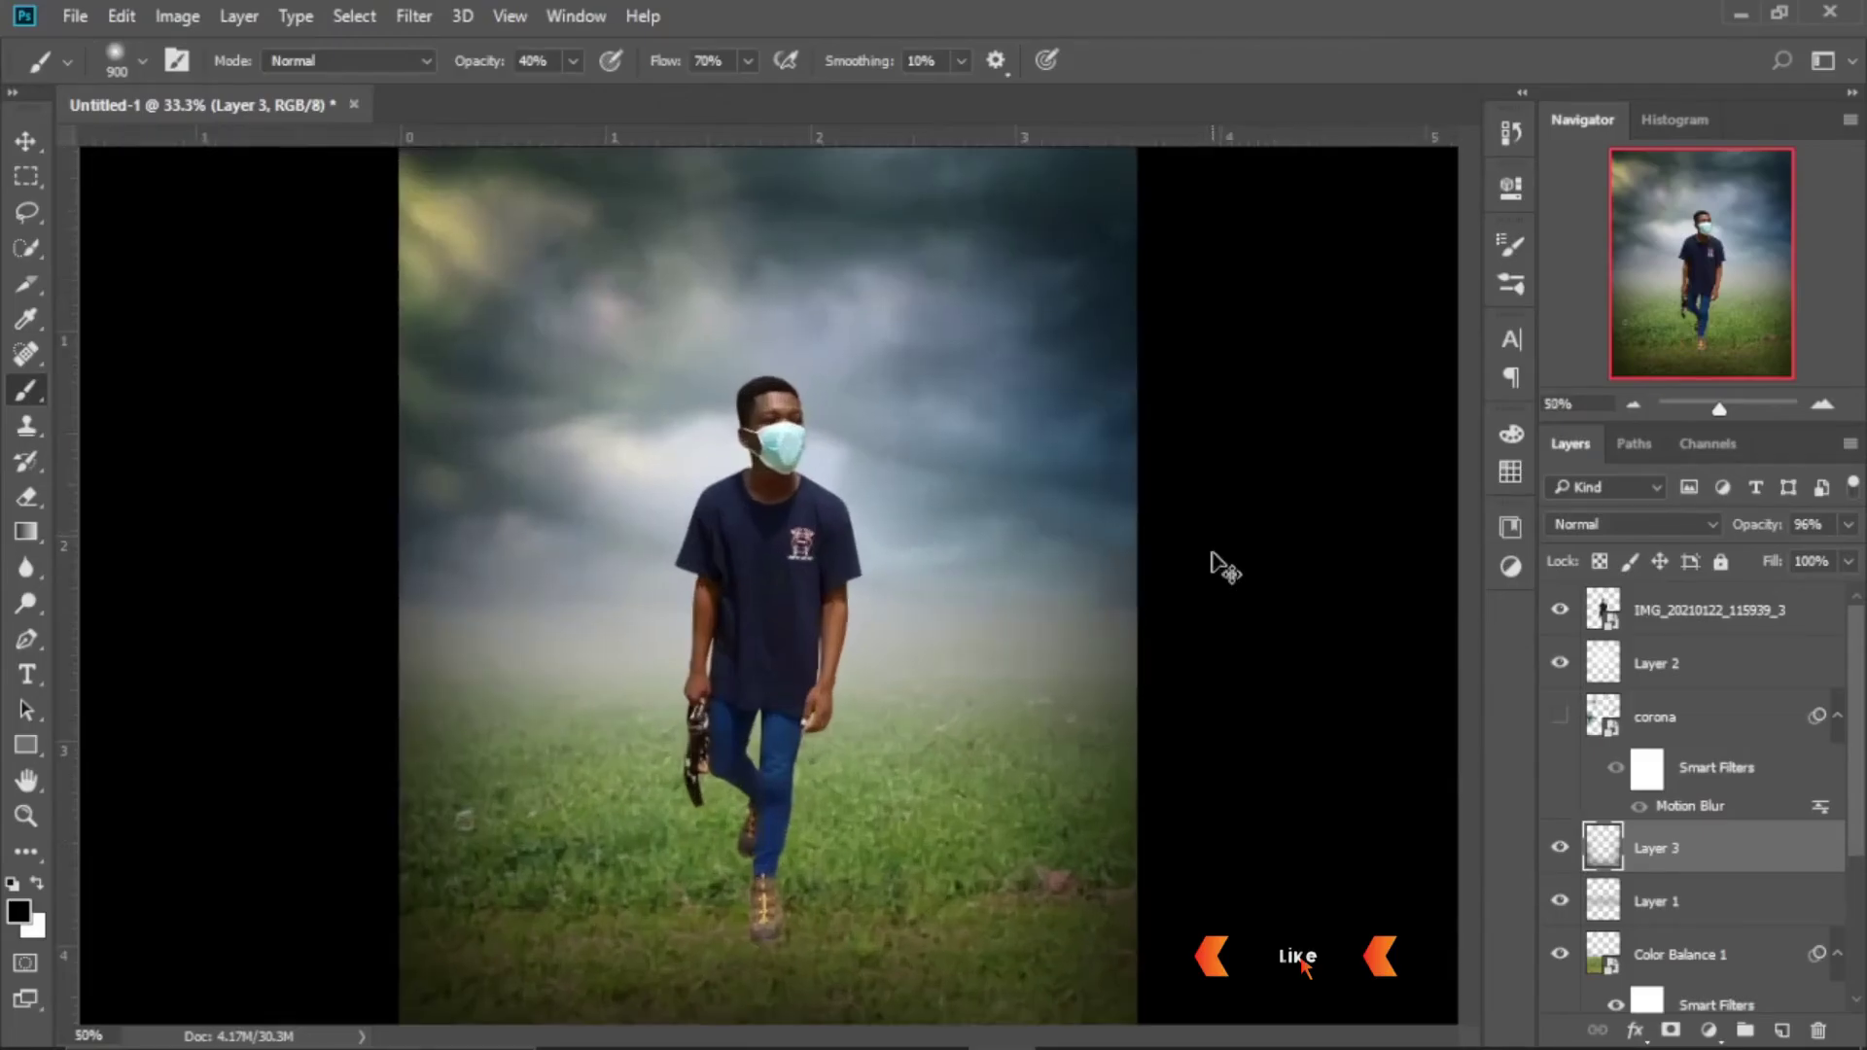
On a new shadow layer, brush a soft black shadow beside the man's legs.
key("v")
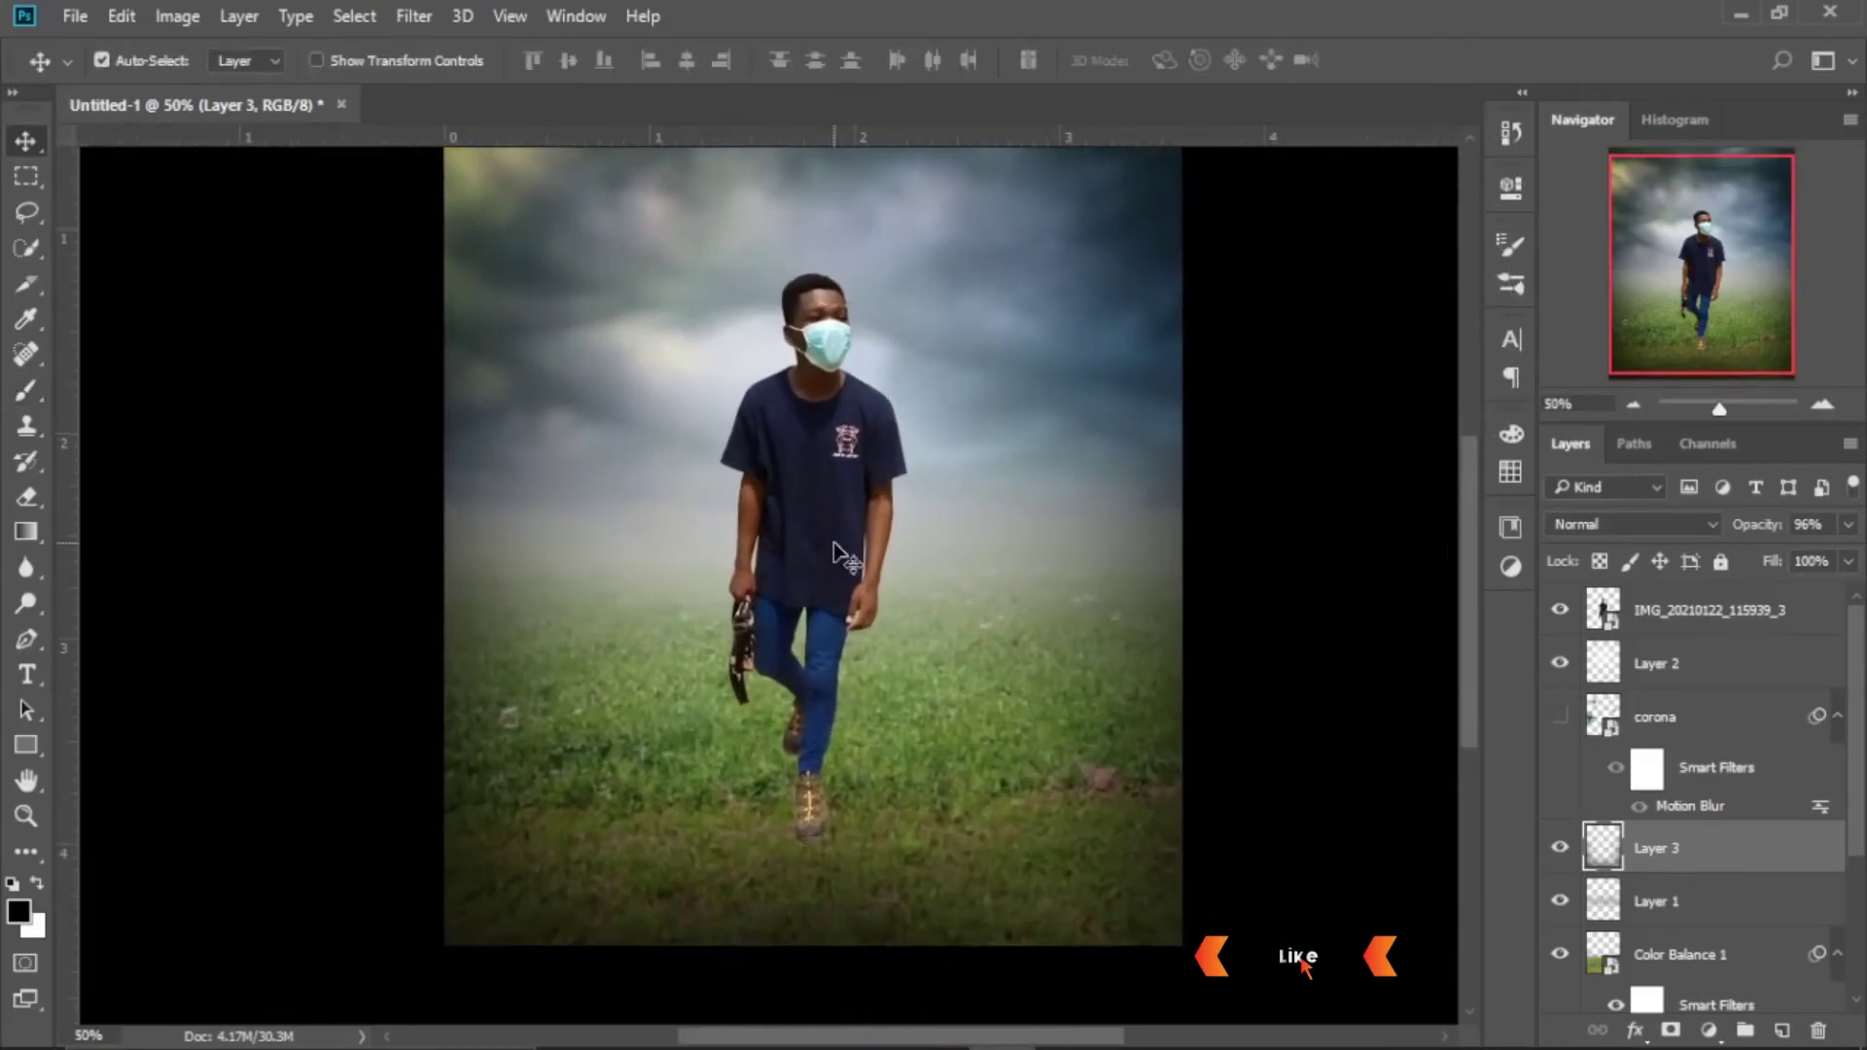
left_click(834, 553)
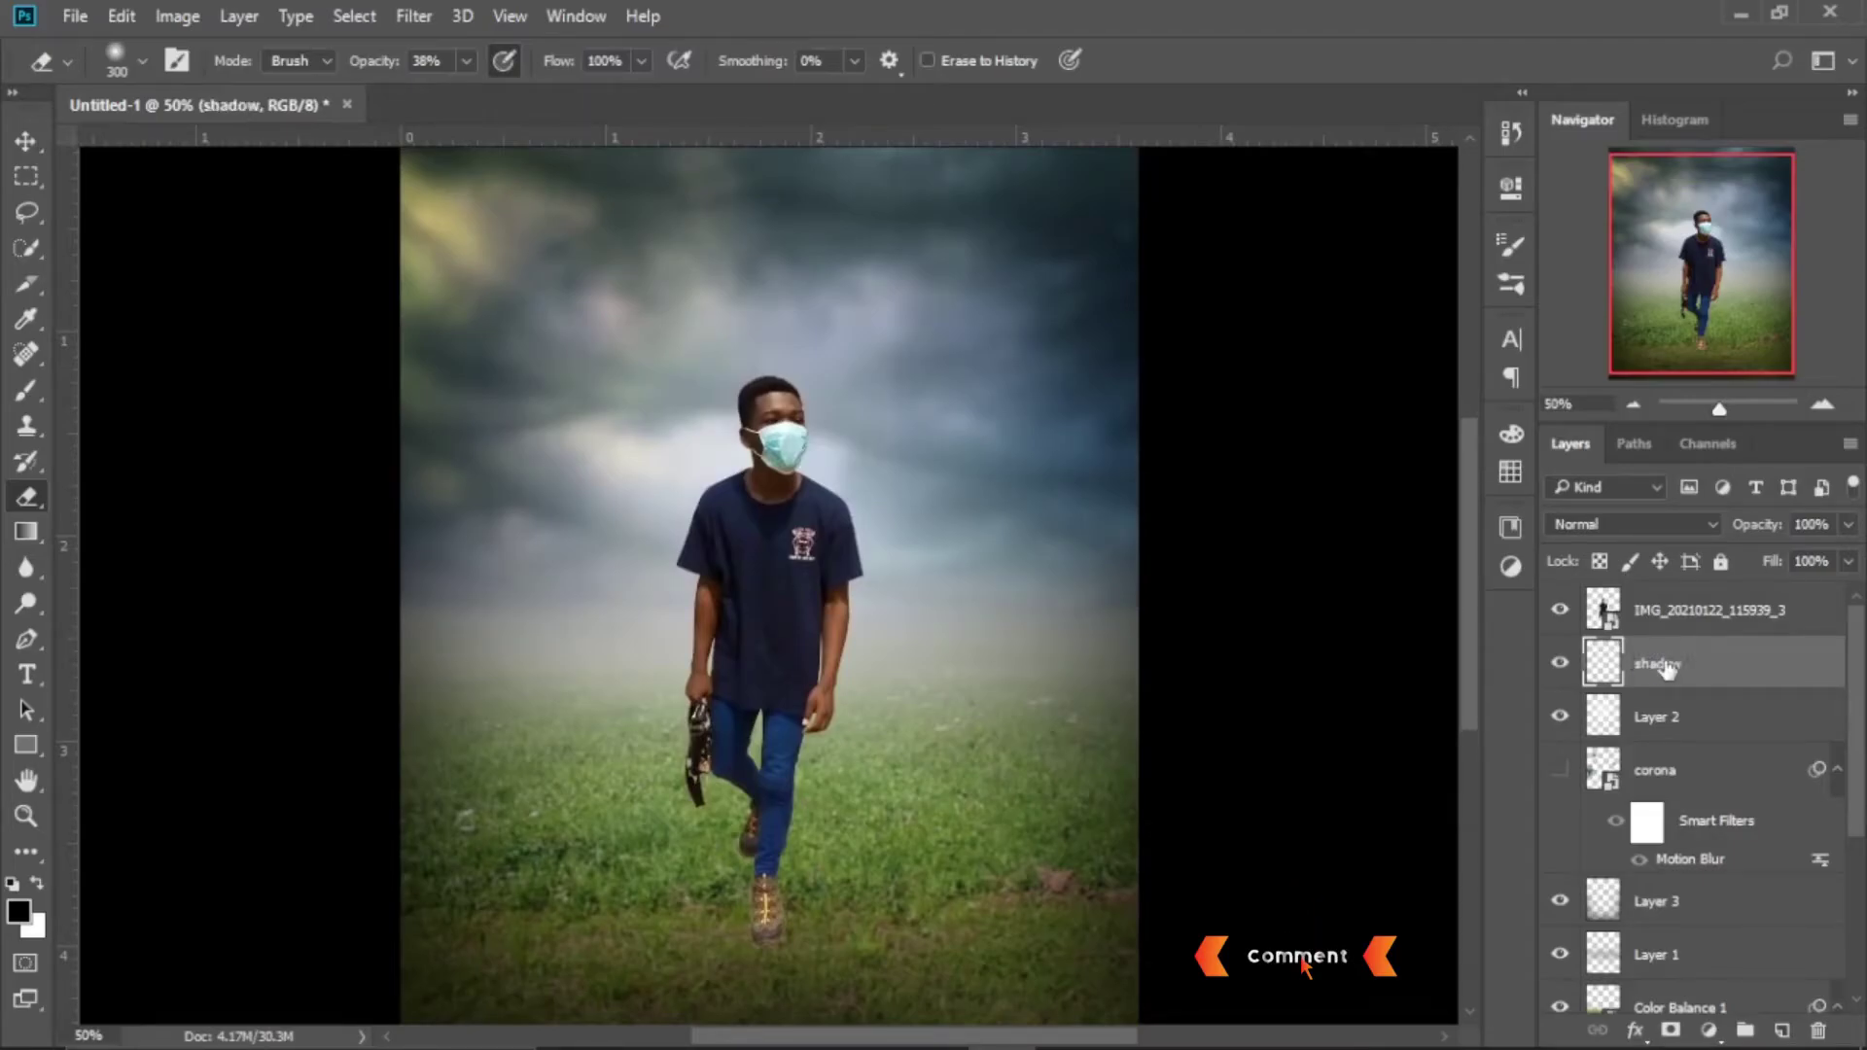
left_click(26, 394)
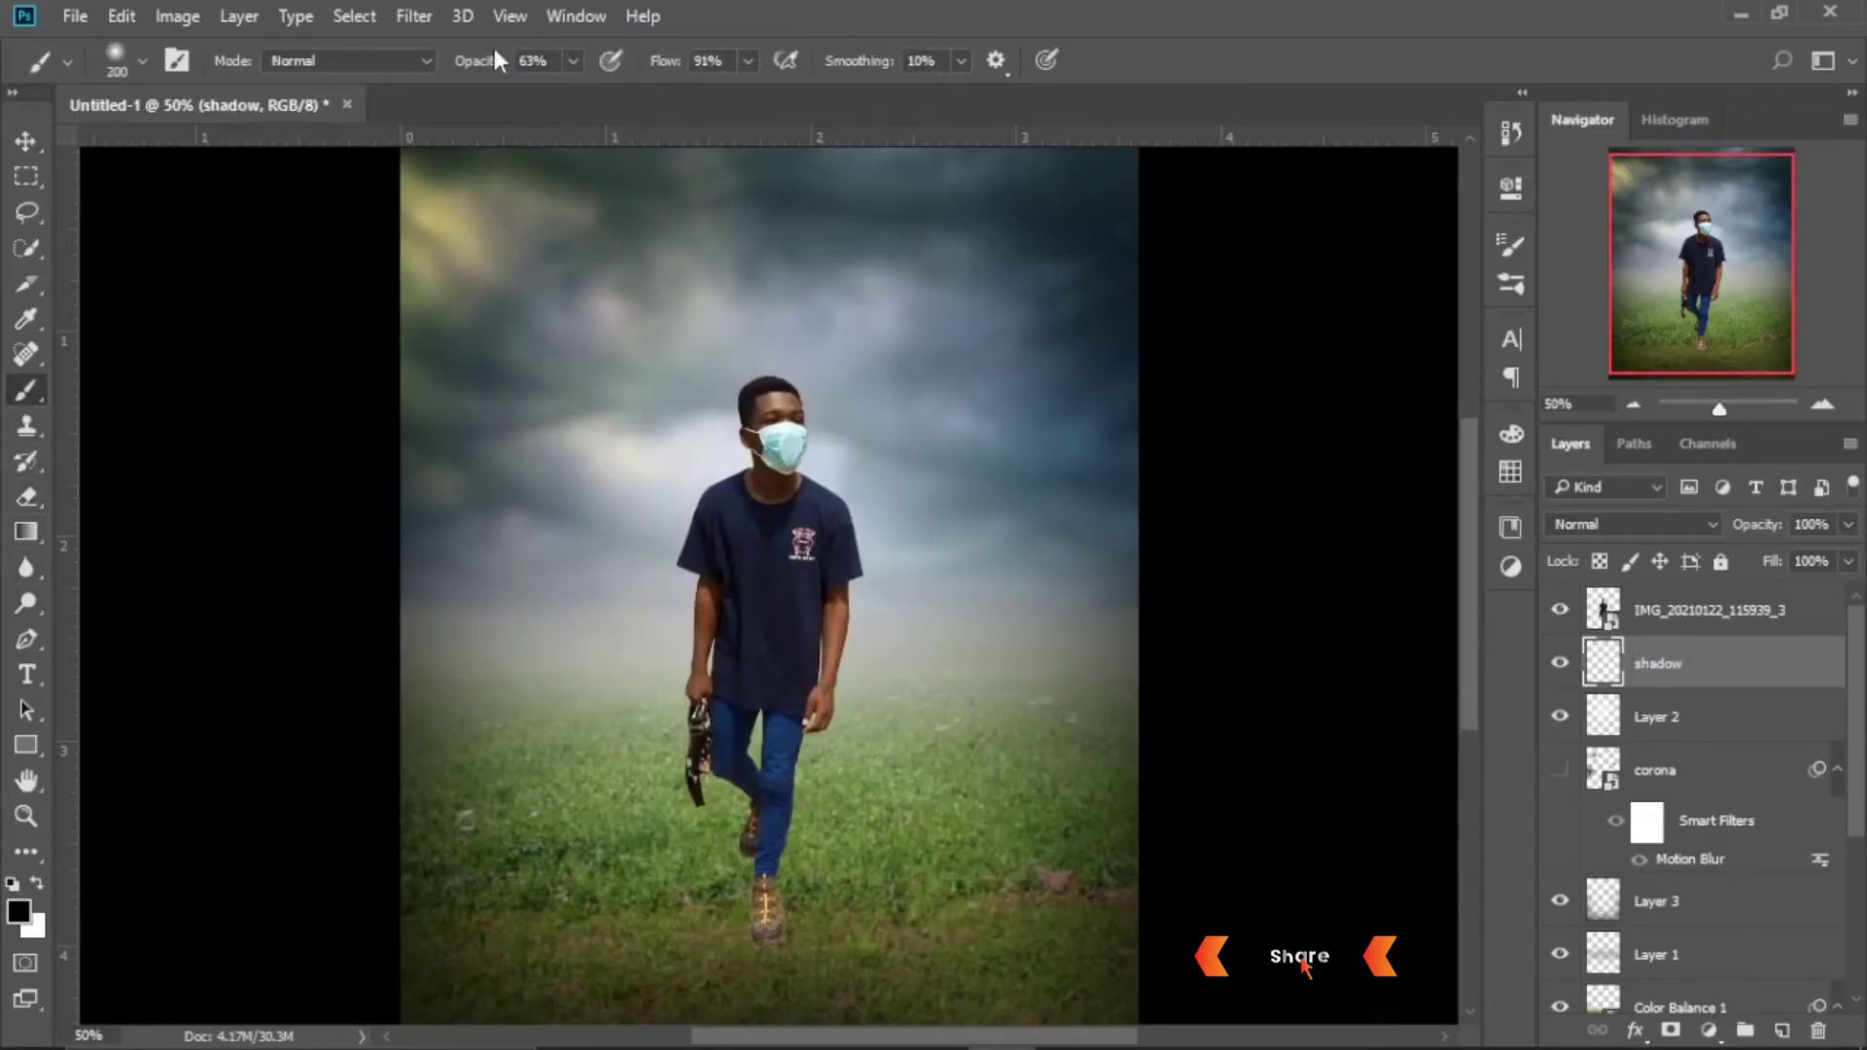
key("bracketright")
key("bracketright")
key("bracketright")
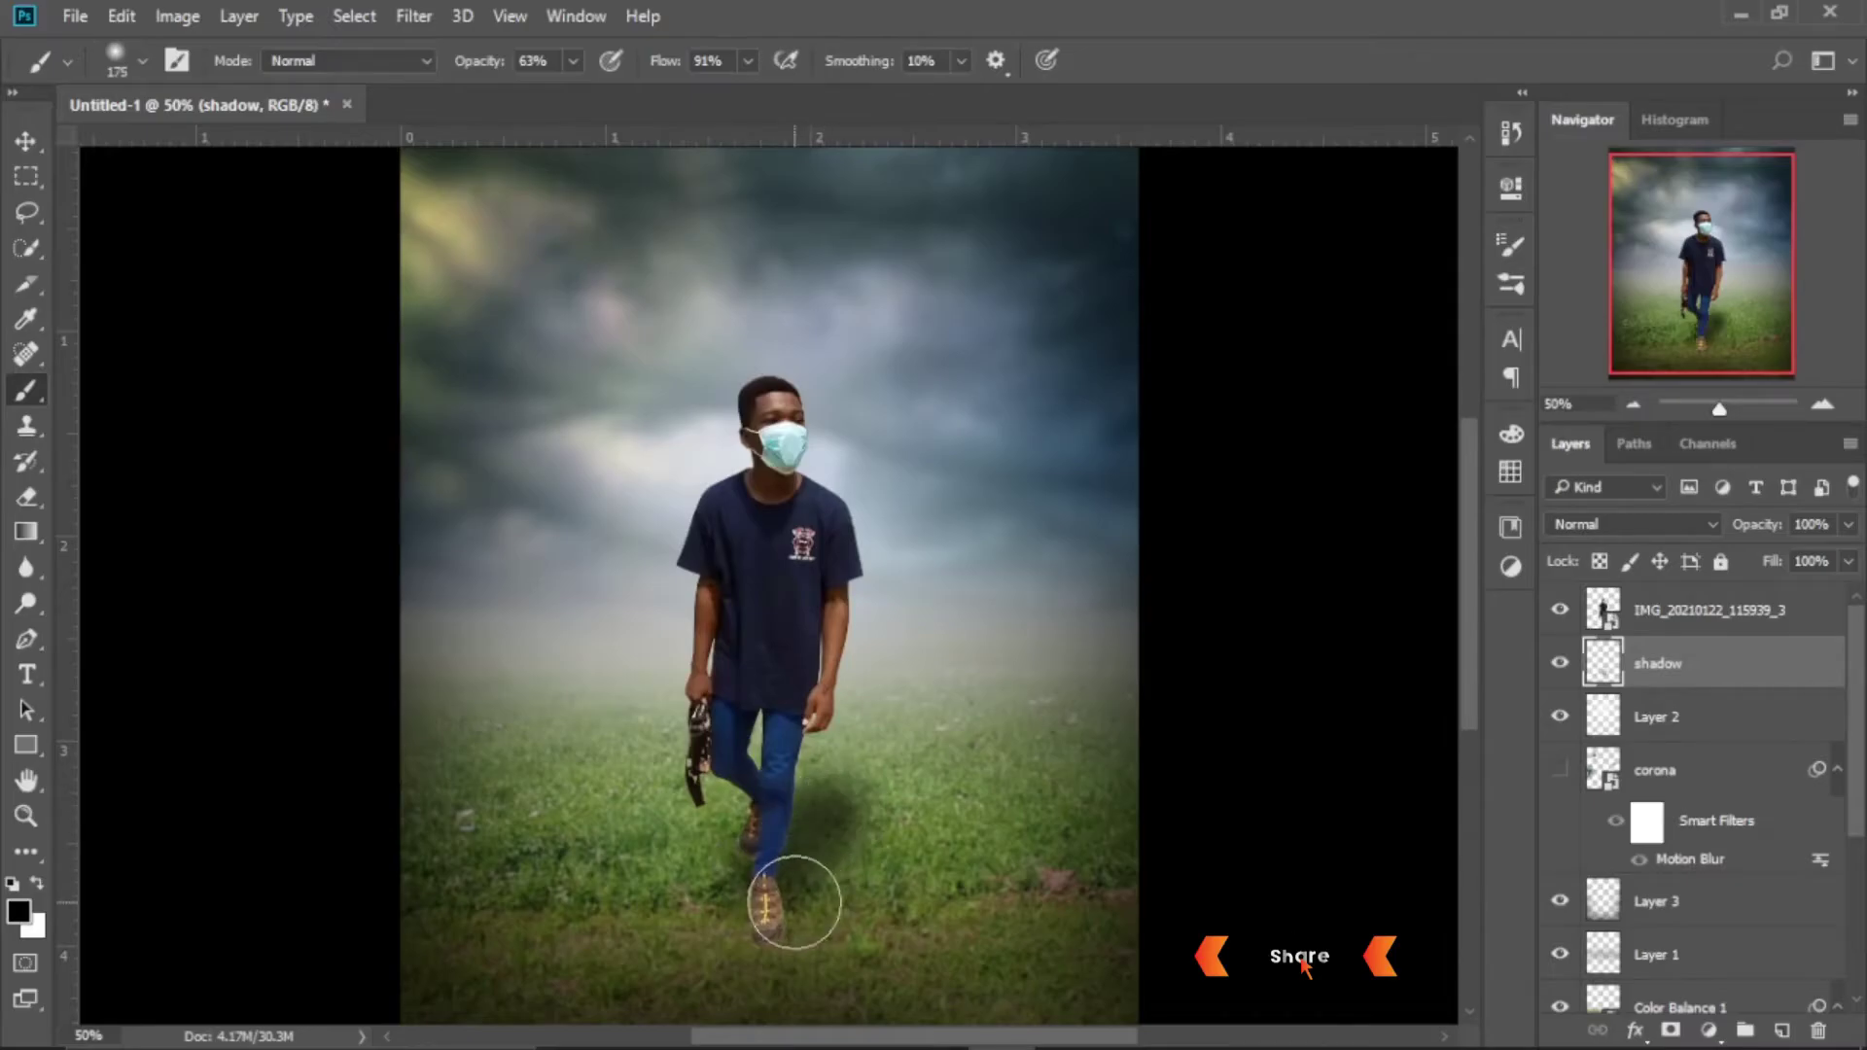
mouse_move(792, 880)
left_mouse_down()
mouse_move(954, 763)
mouse_move(805, 887)
mouse_move(872, 824)
left_mouse_up()
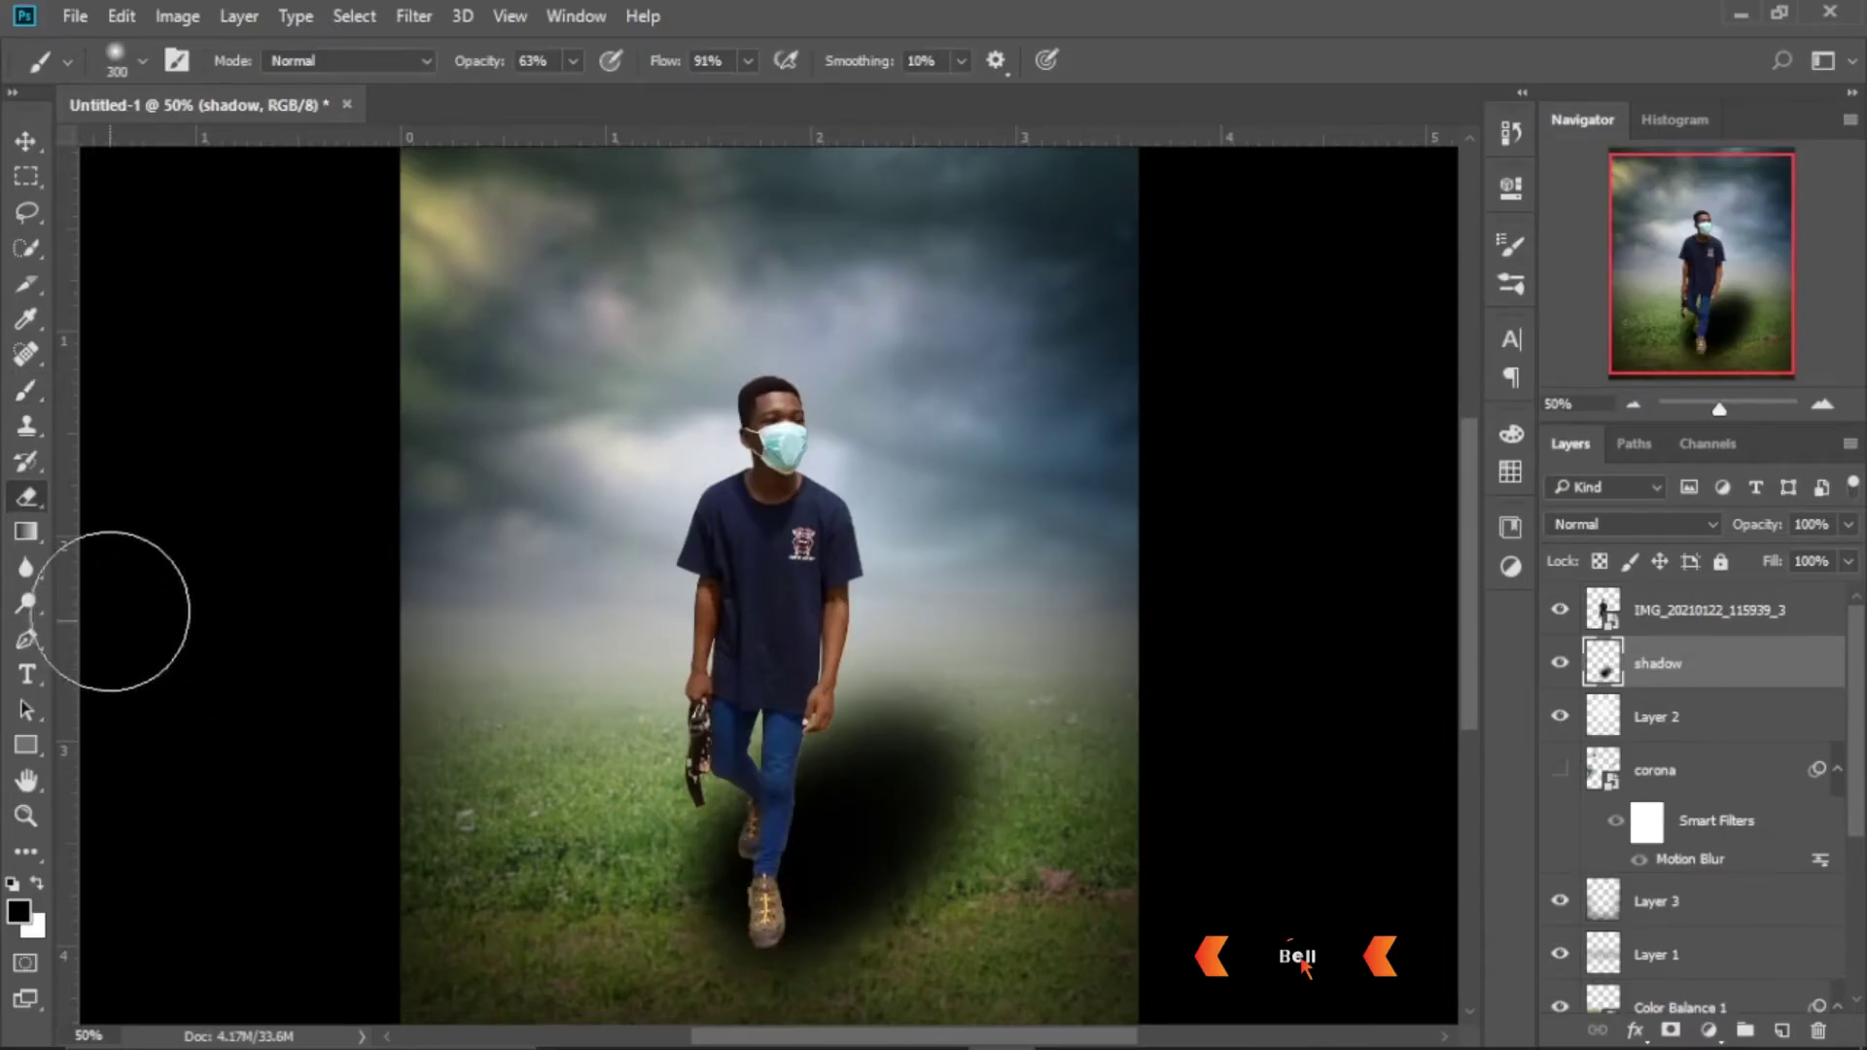
Set the shadow layer to 90% opacity and erase it back with a large soft eraser.
left_click(26, 496)
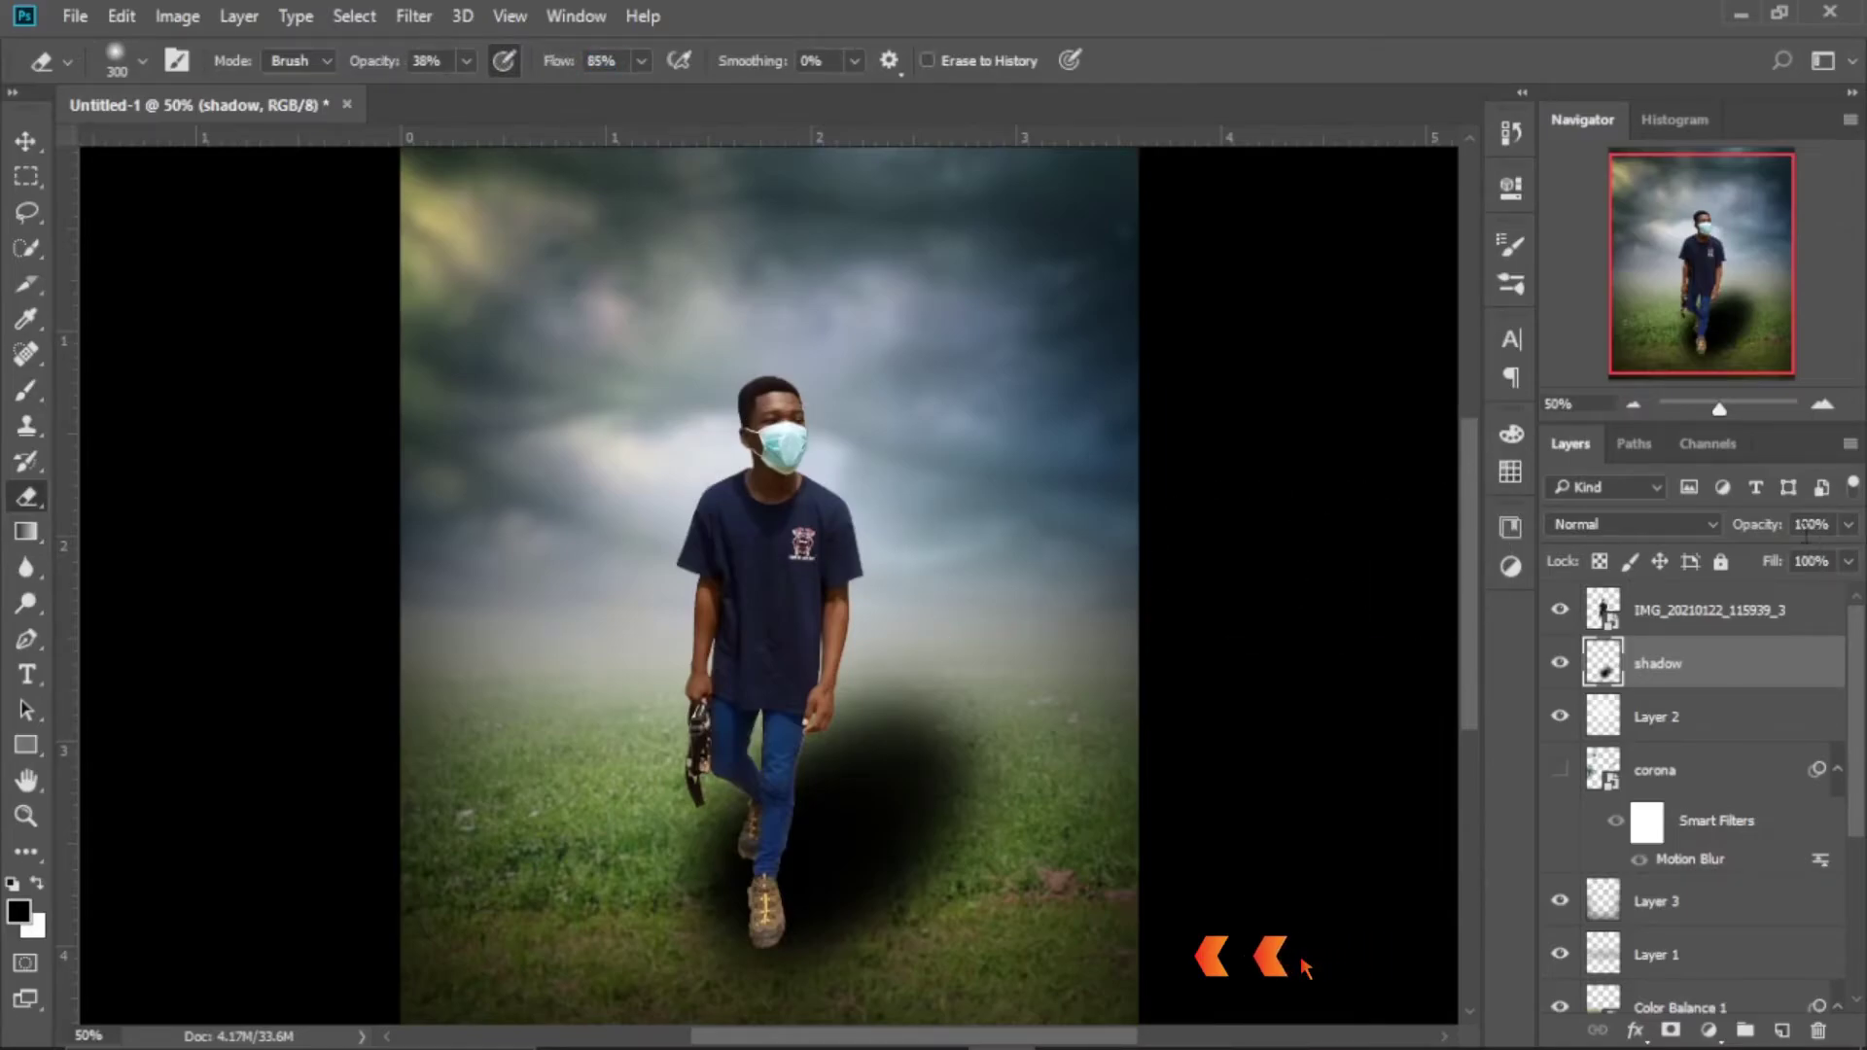
left_click_drag(1777, 526, 1763, 530)
key("bracketright")
key("bracketright")
key("bracketright")
key("bracketright")
key("bracketright")
key("bracketright")
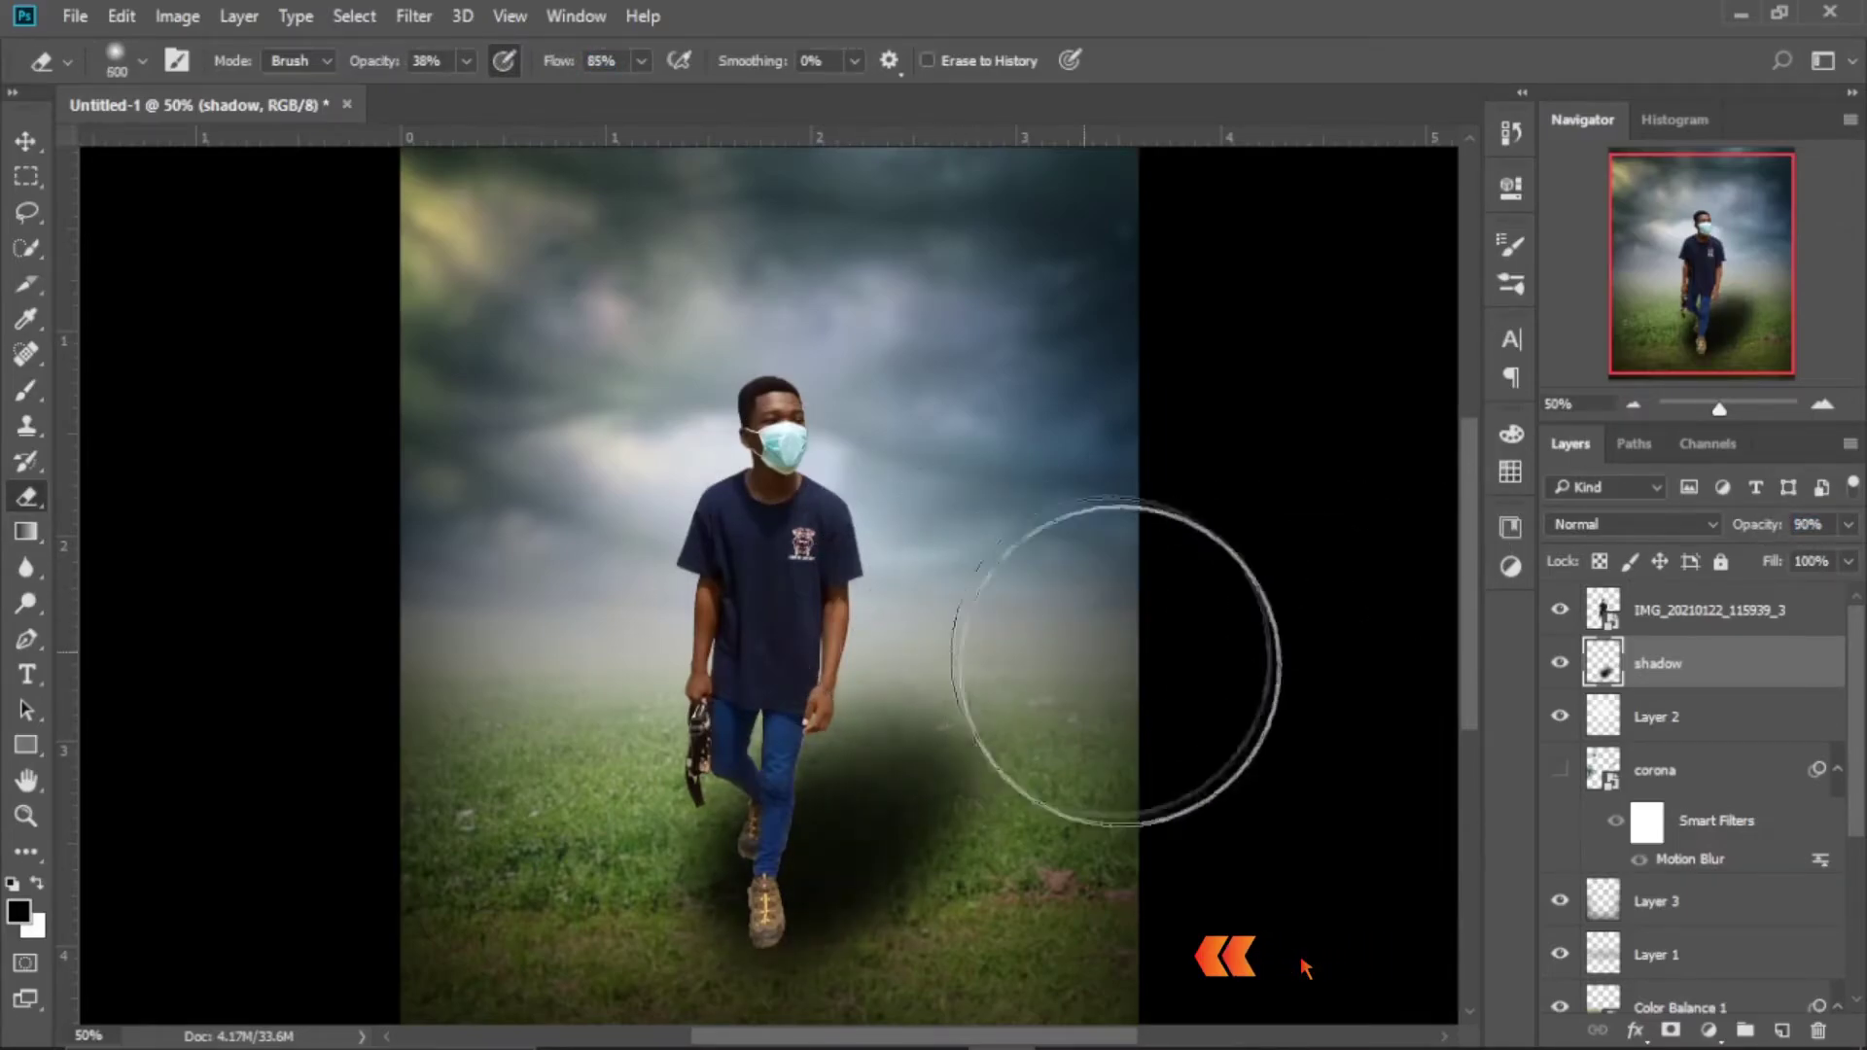
mouse_move(1117, 668)
left_mouse_down()
mouse_move(934, 688)
mouse_move(572, 809)
left_mouse_up()
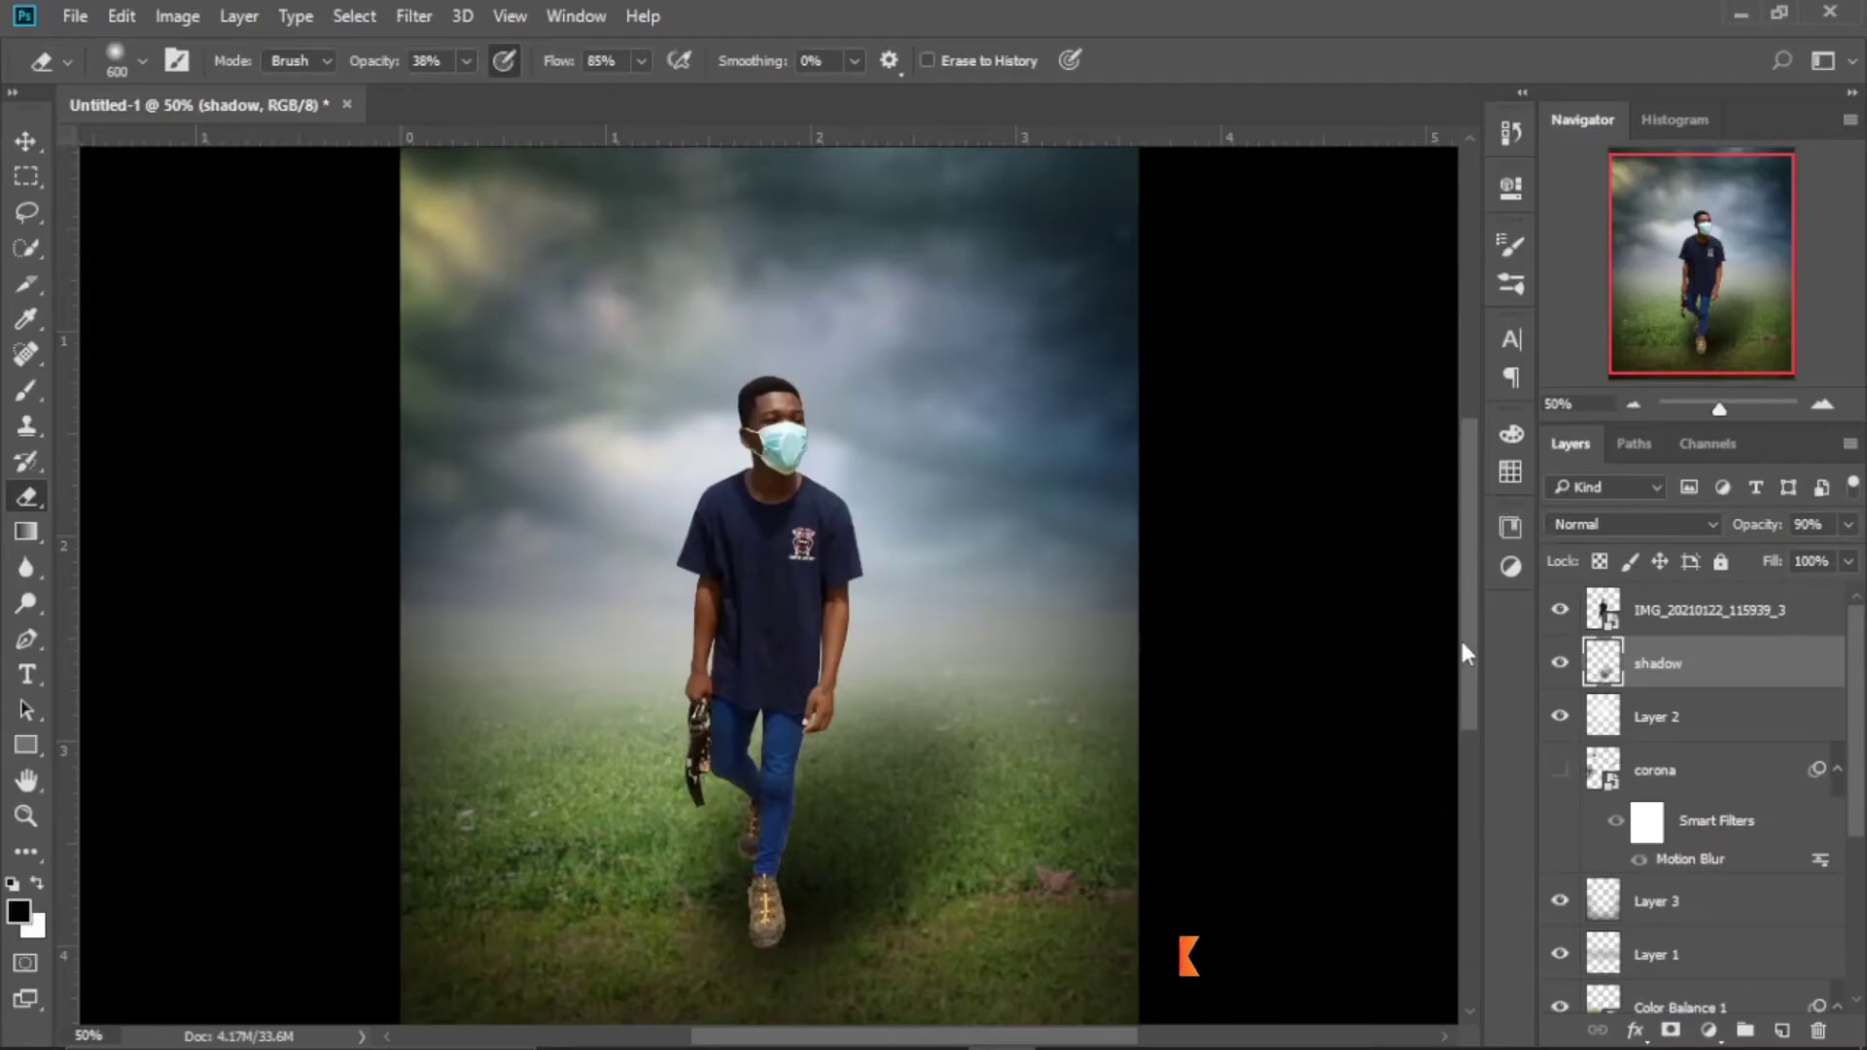
left_click_drag(1461, 638, 1461, 686)
key("bracketleft")
key("bracketleft")
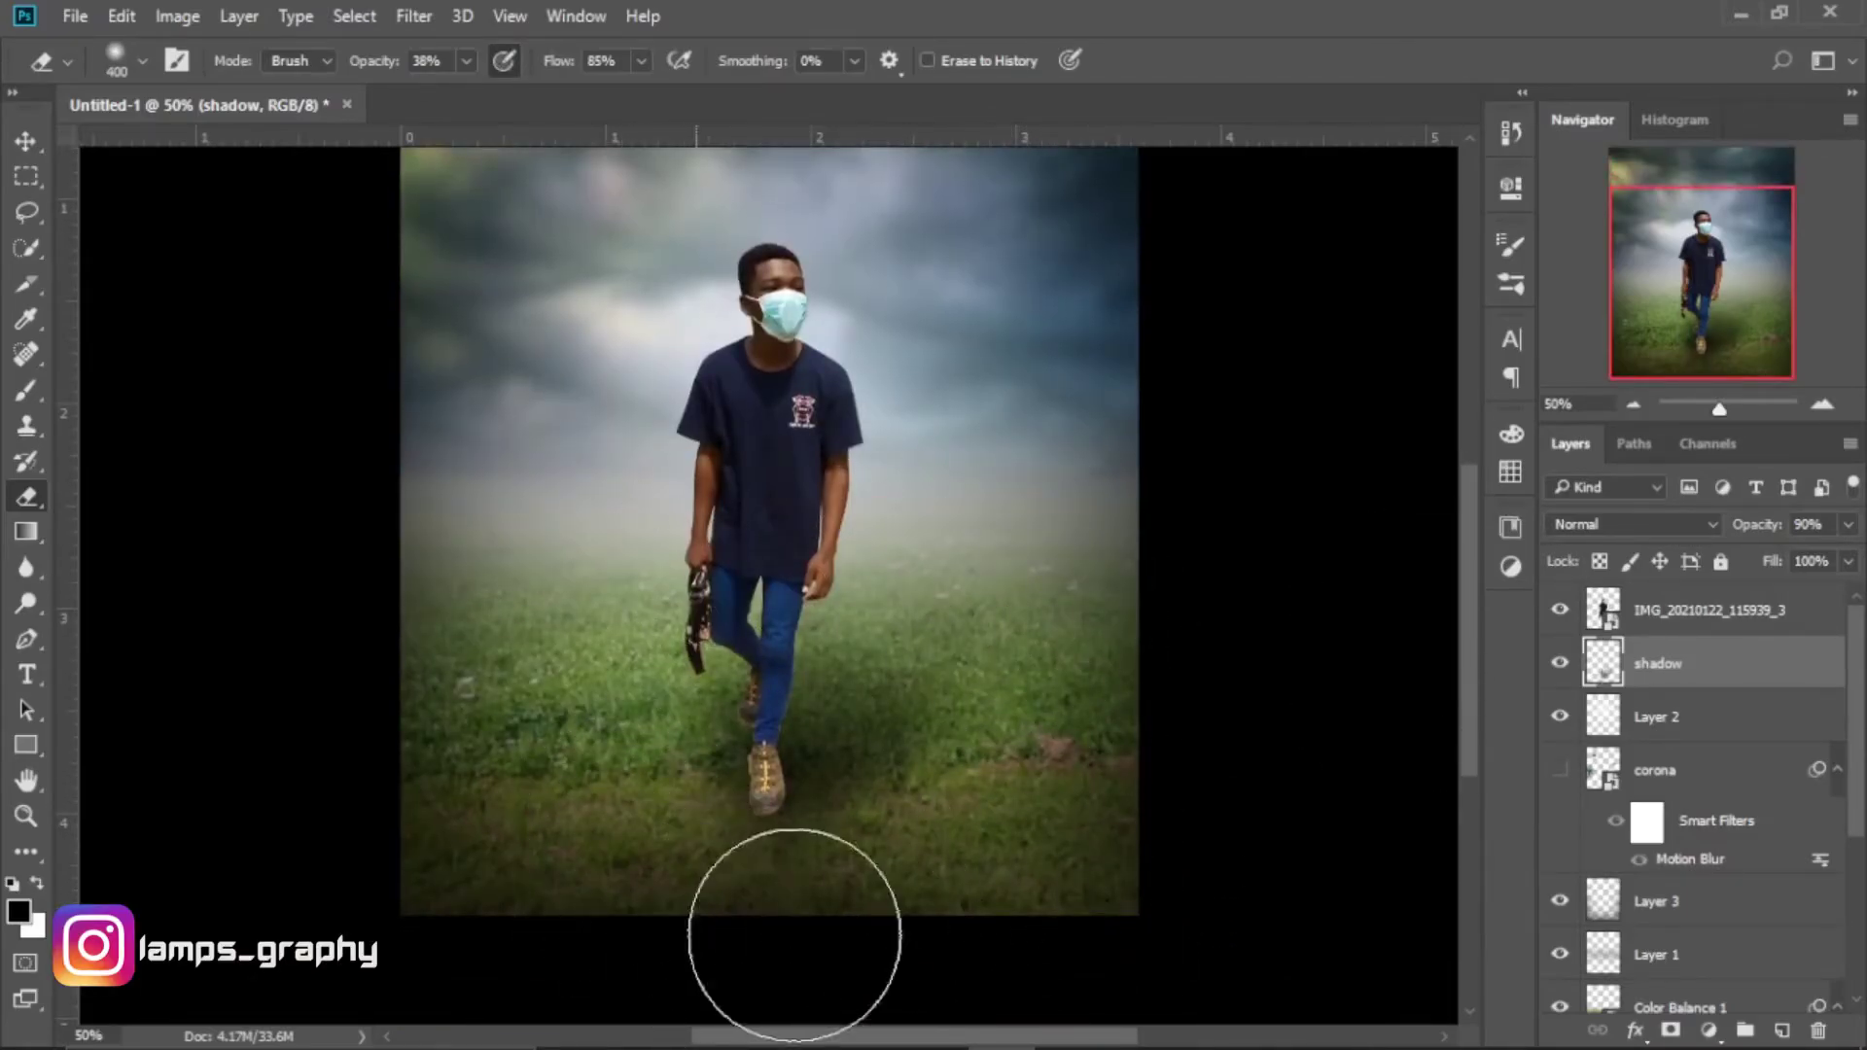
left_click(1560, 665)
key("bracketleft")
key("bracketleft")
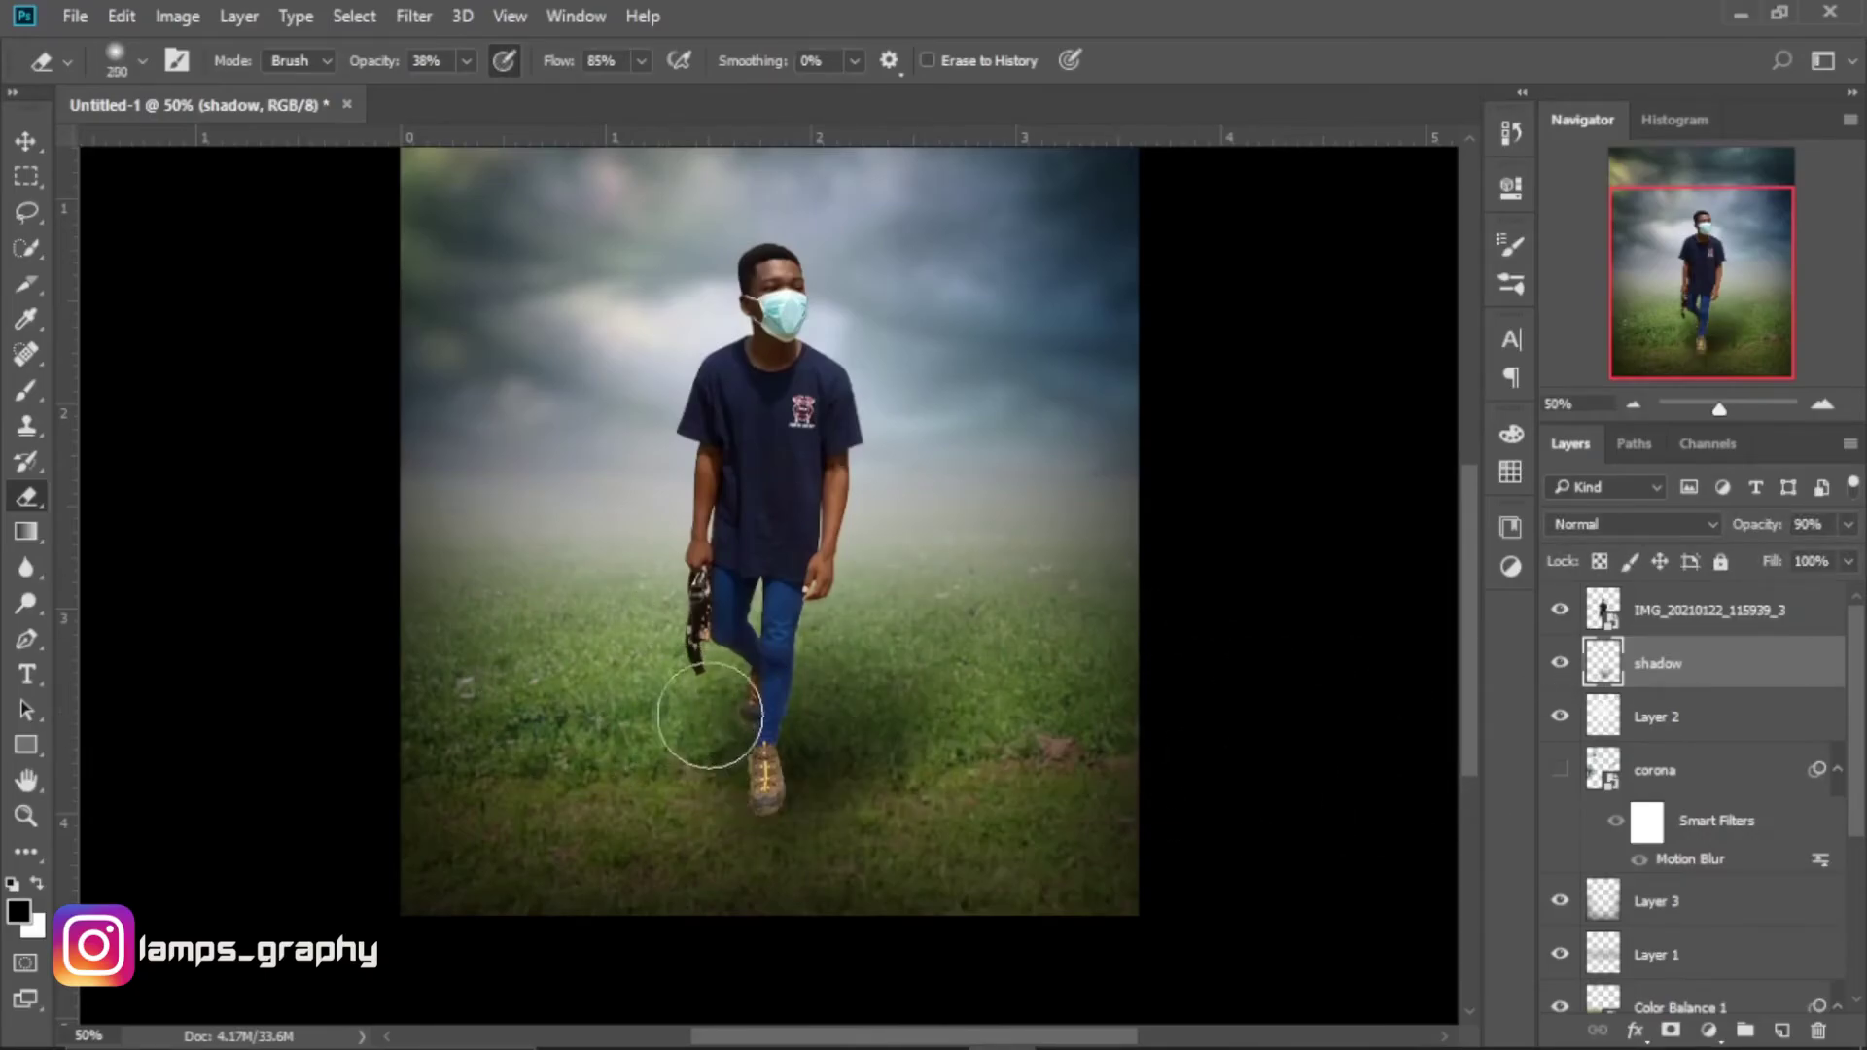
key("bracketright")
key("bracketright")
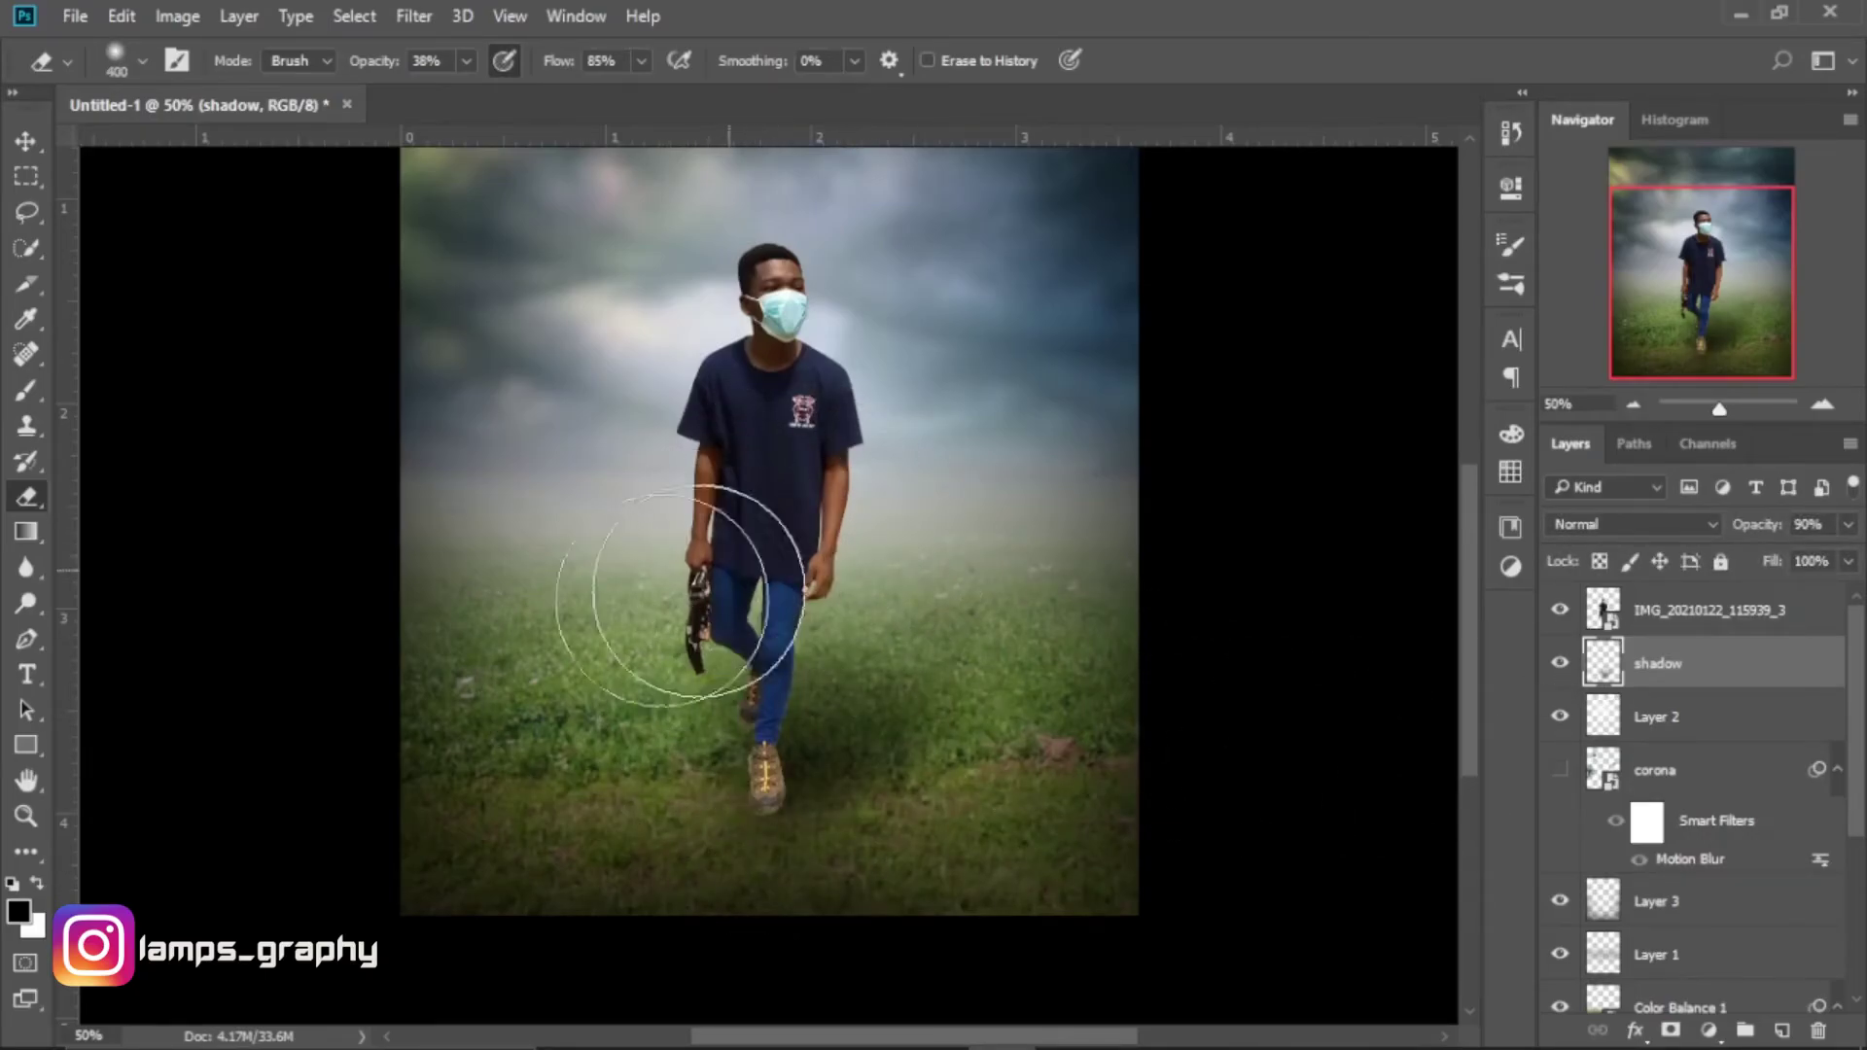
key("ctrl+minus")
key("ctrl+plus")
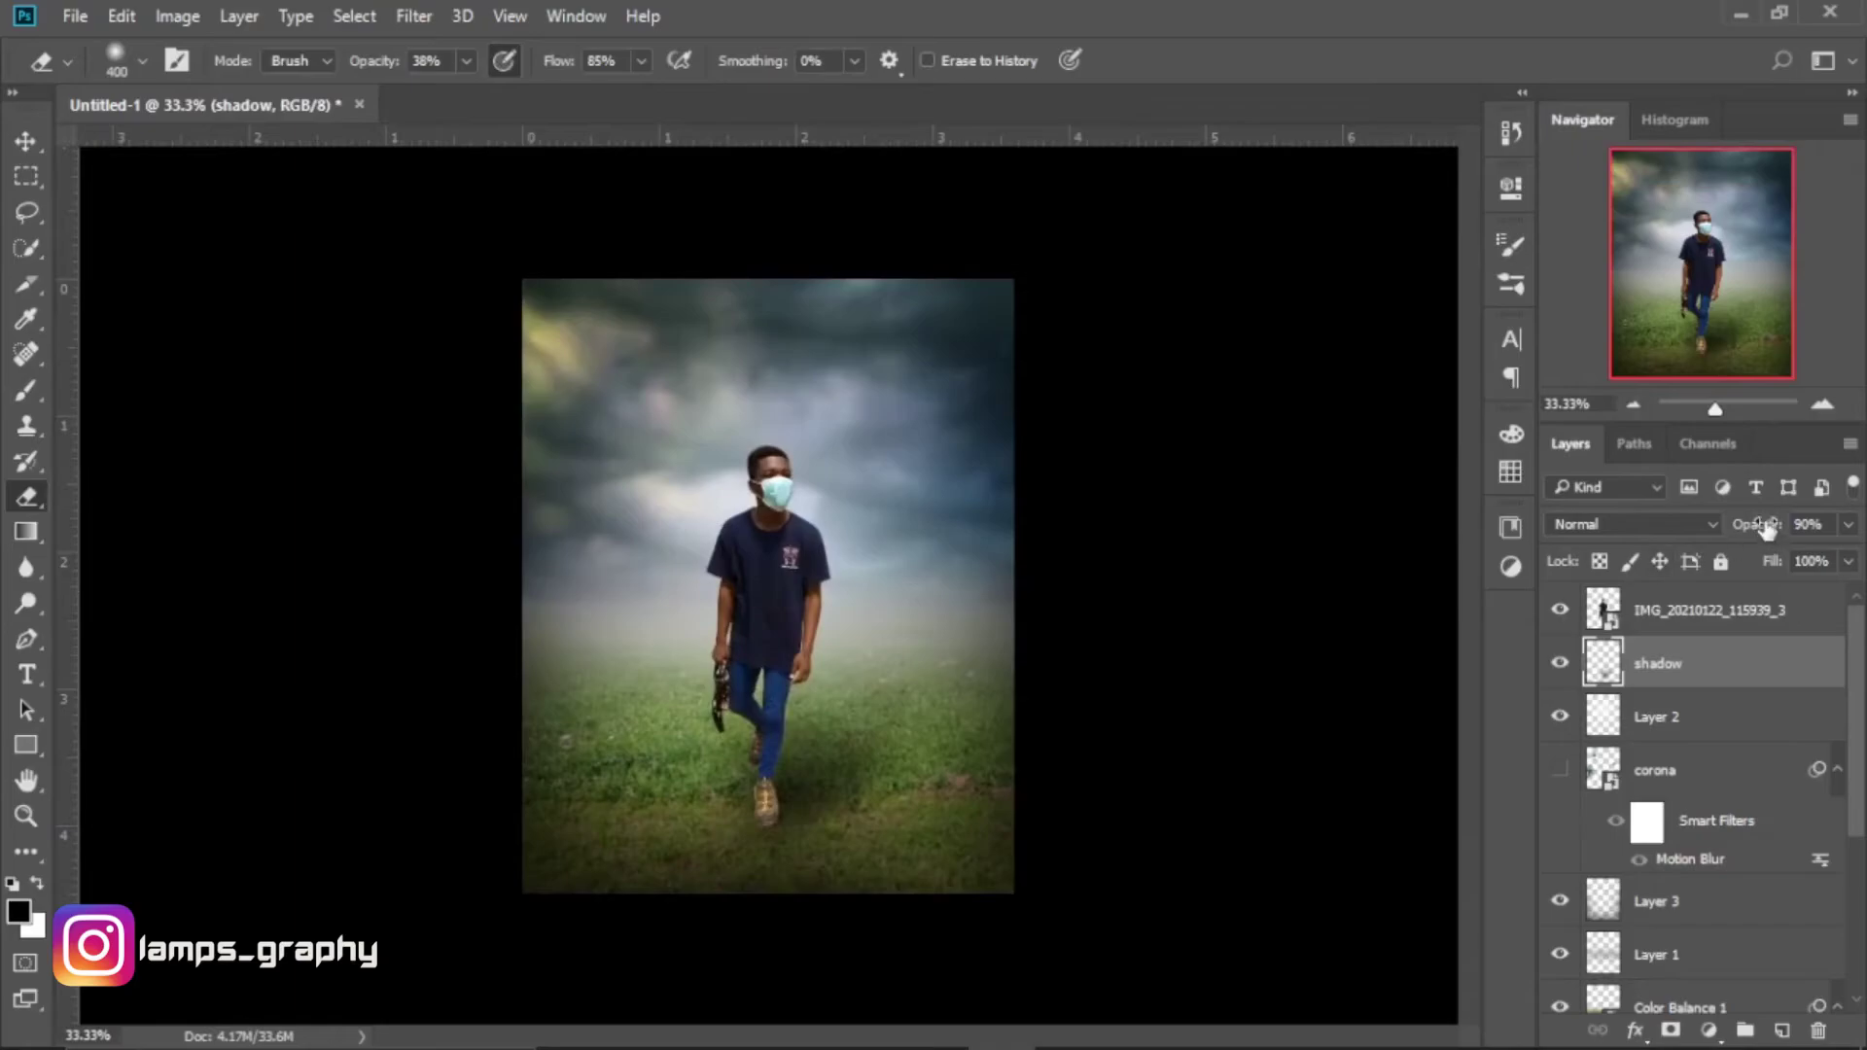
Shift the shadow slightly sideways and warp its top and bottom to fit the feet.
key("v")
left_click_drag(829, 783, 807, 792)
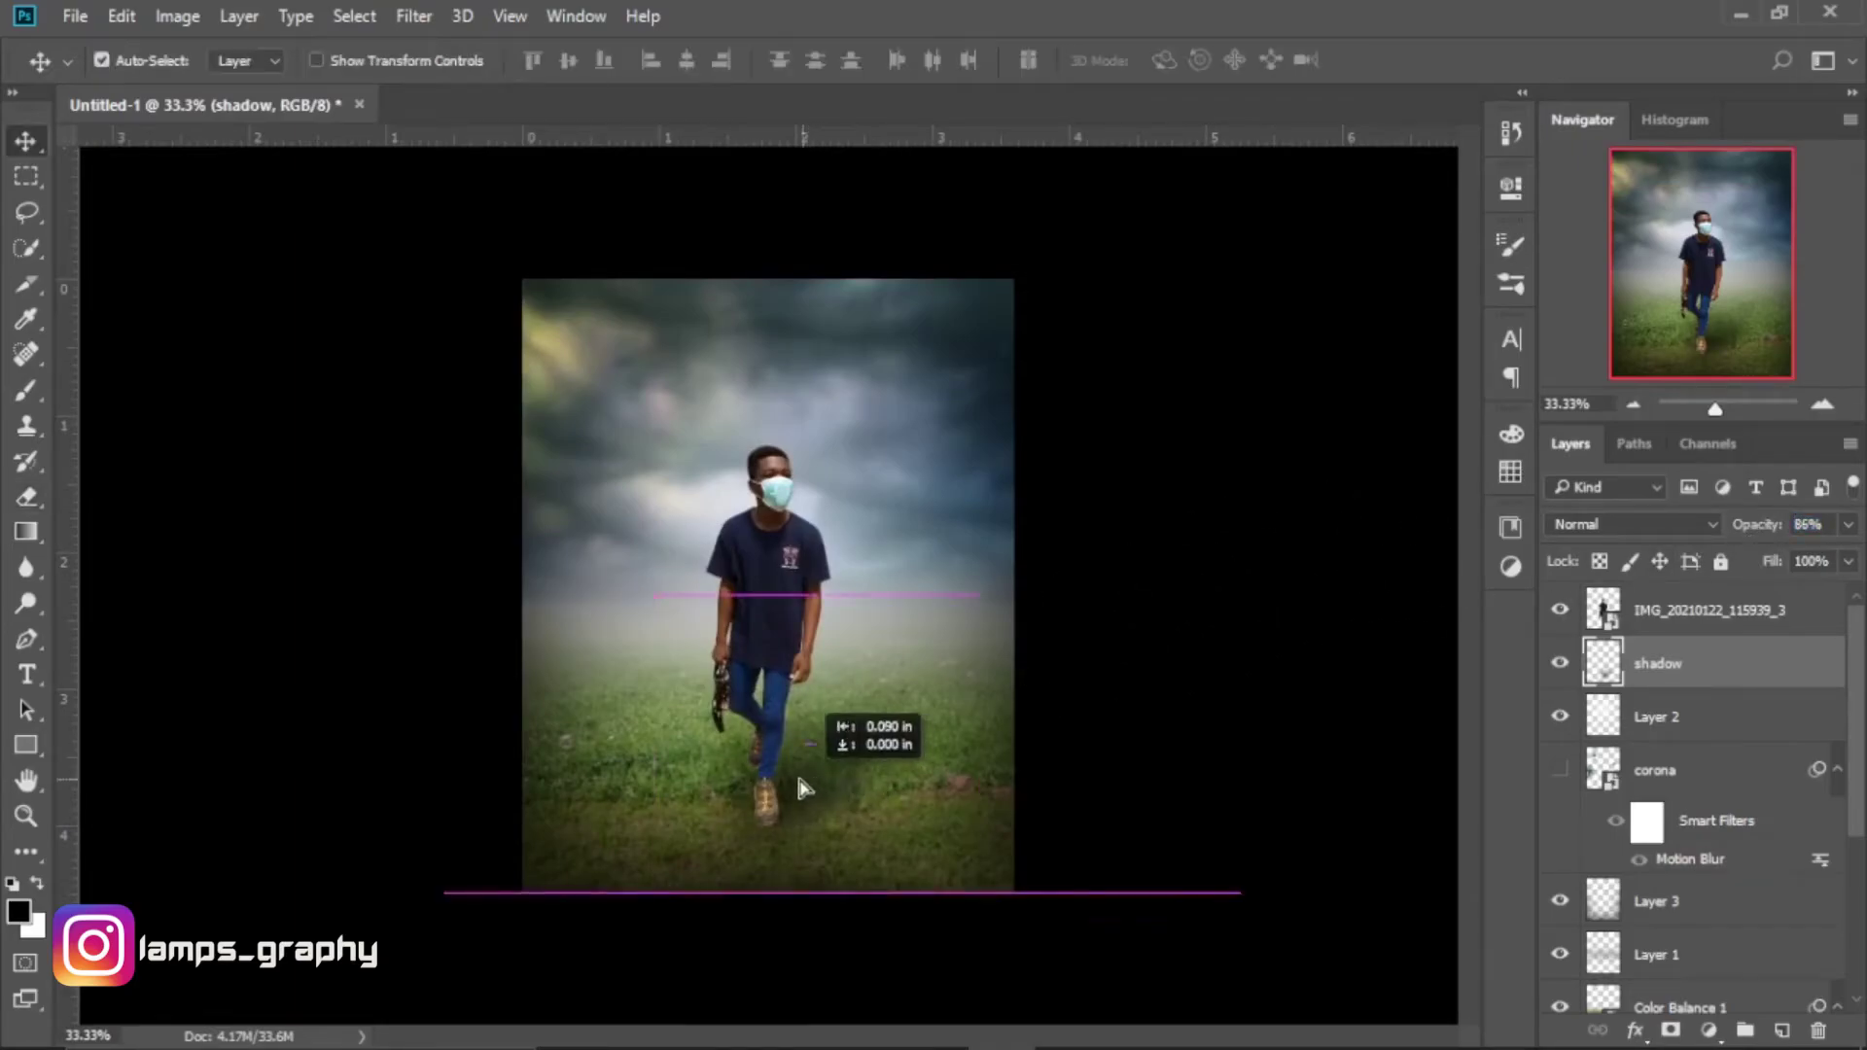
key("ctrl+t")
right_click(804, 308)
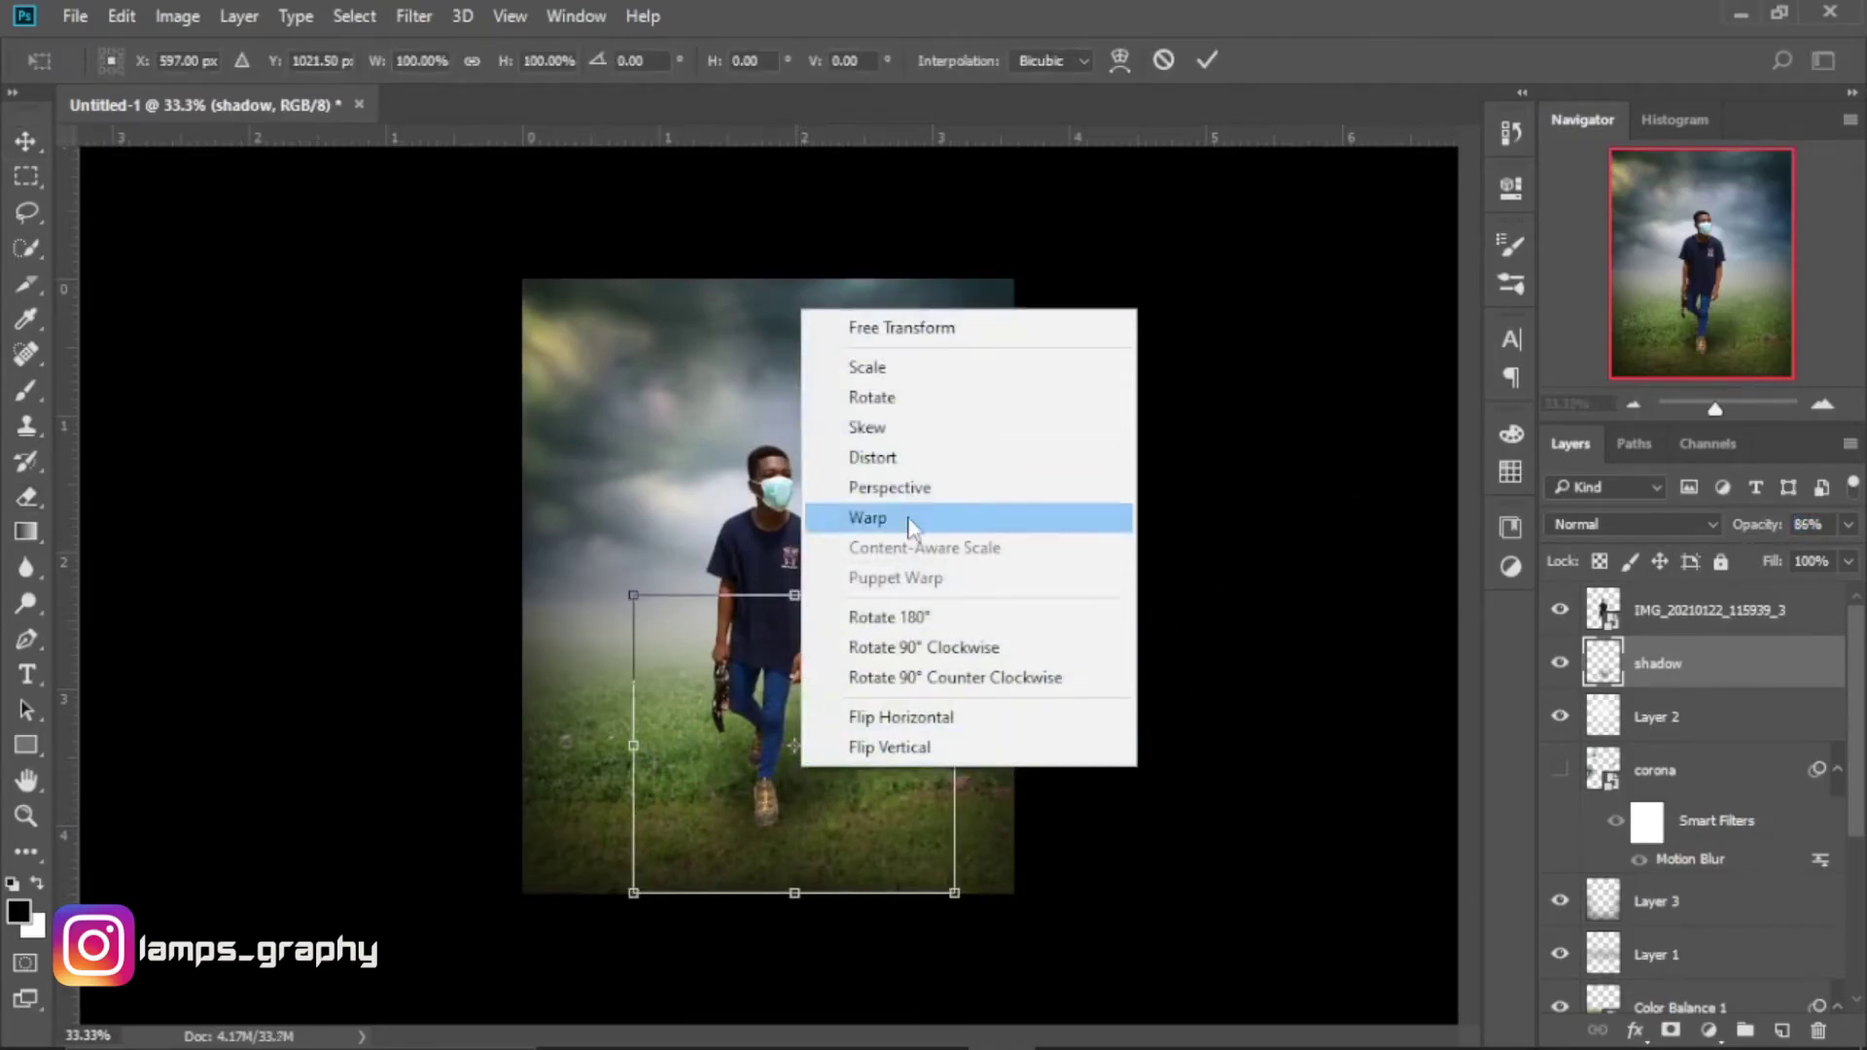
left_click(855, 517)
mouse_move(849, 596)
left_mouse_down()
mouse_move(859, 681)
mouse_move(859, 630)
left_mouse_up()
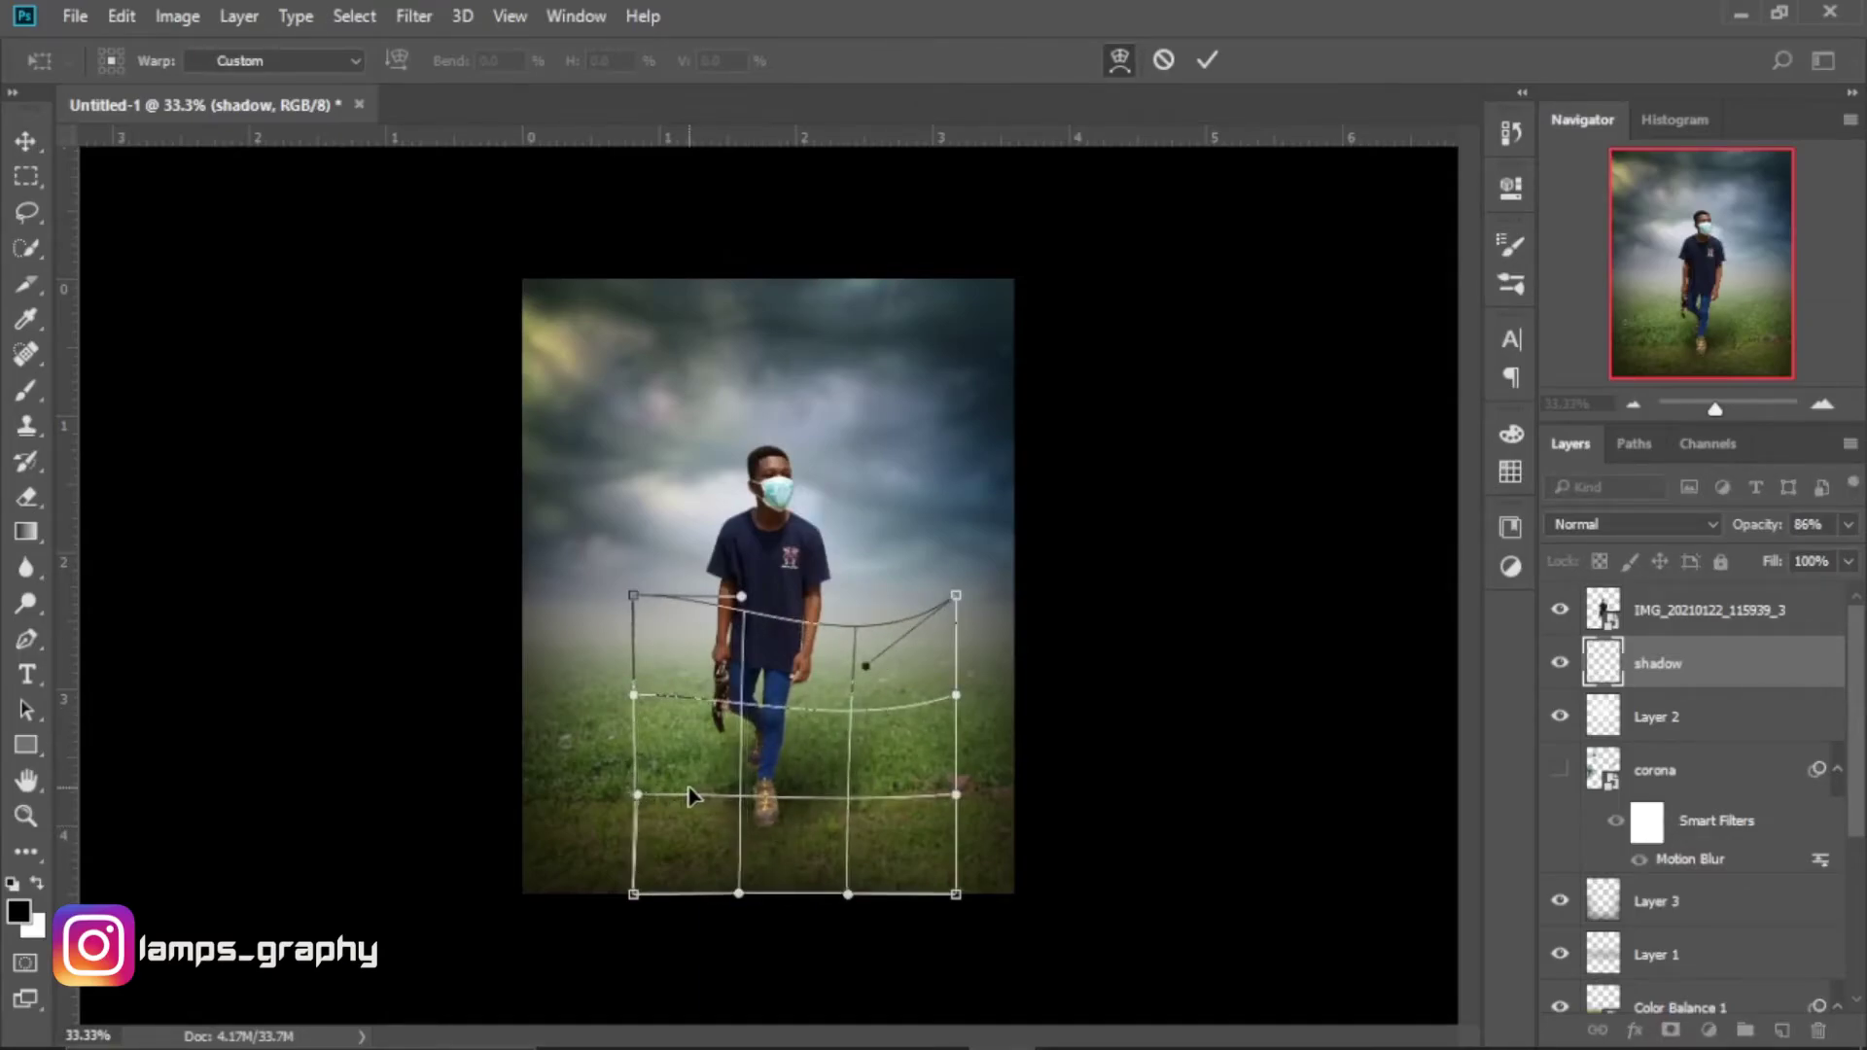
left_click_drag(704, 752, 704, 756)
left_click(1209, 63)
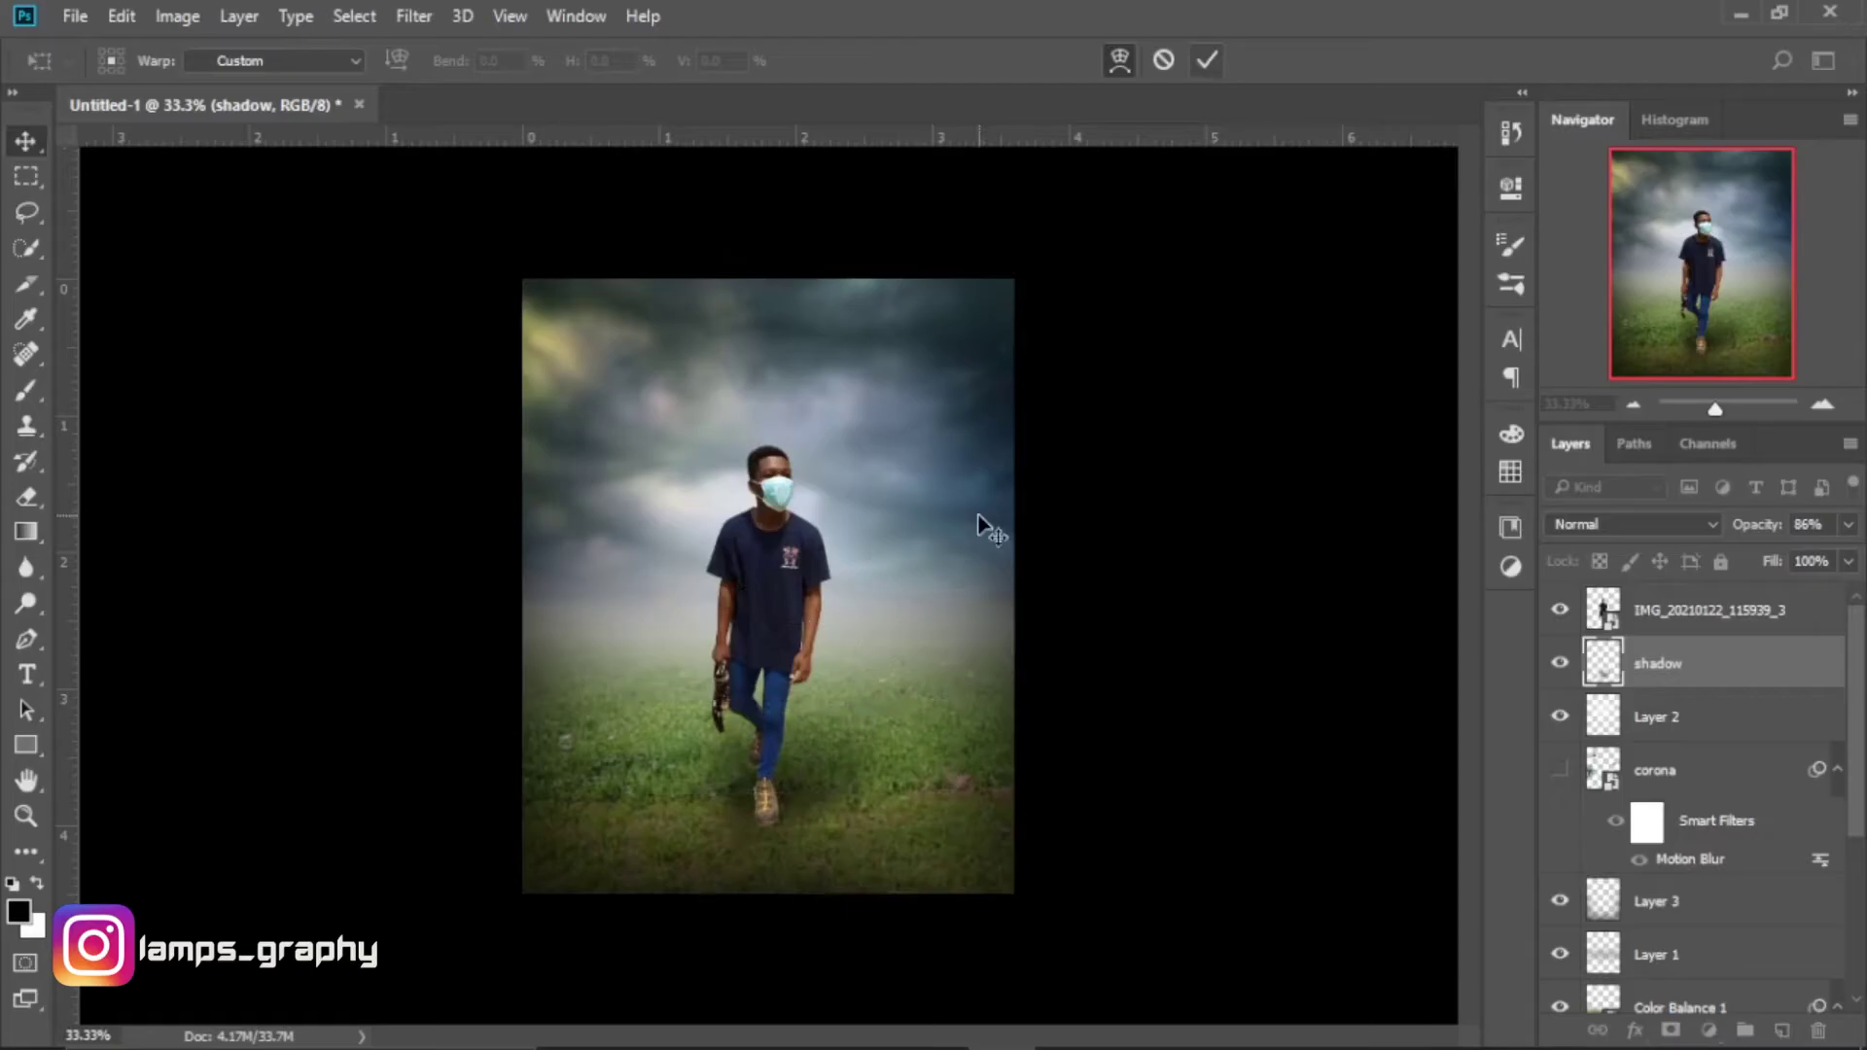
Paint more shadow beside the feet, erase part of it, and nudge it into place.
key("ctrl+plus")
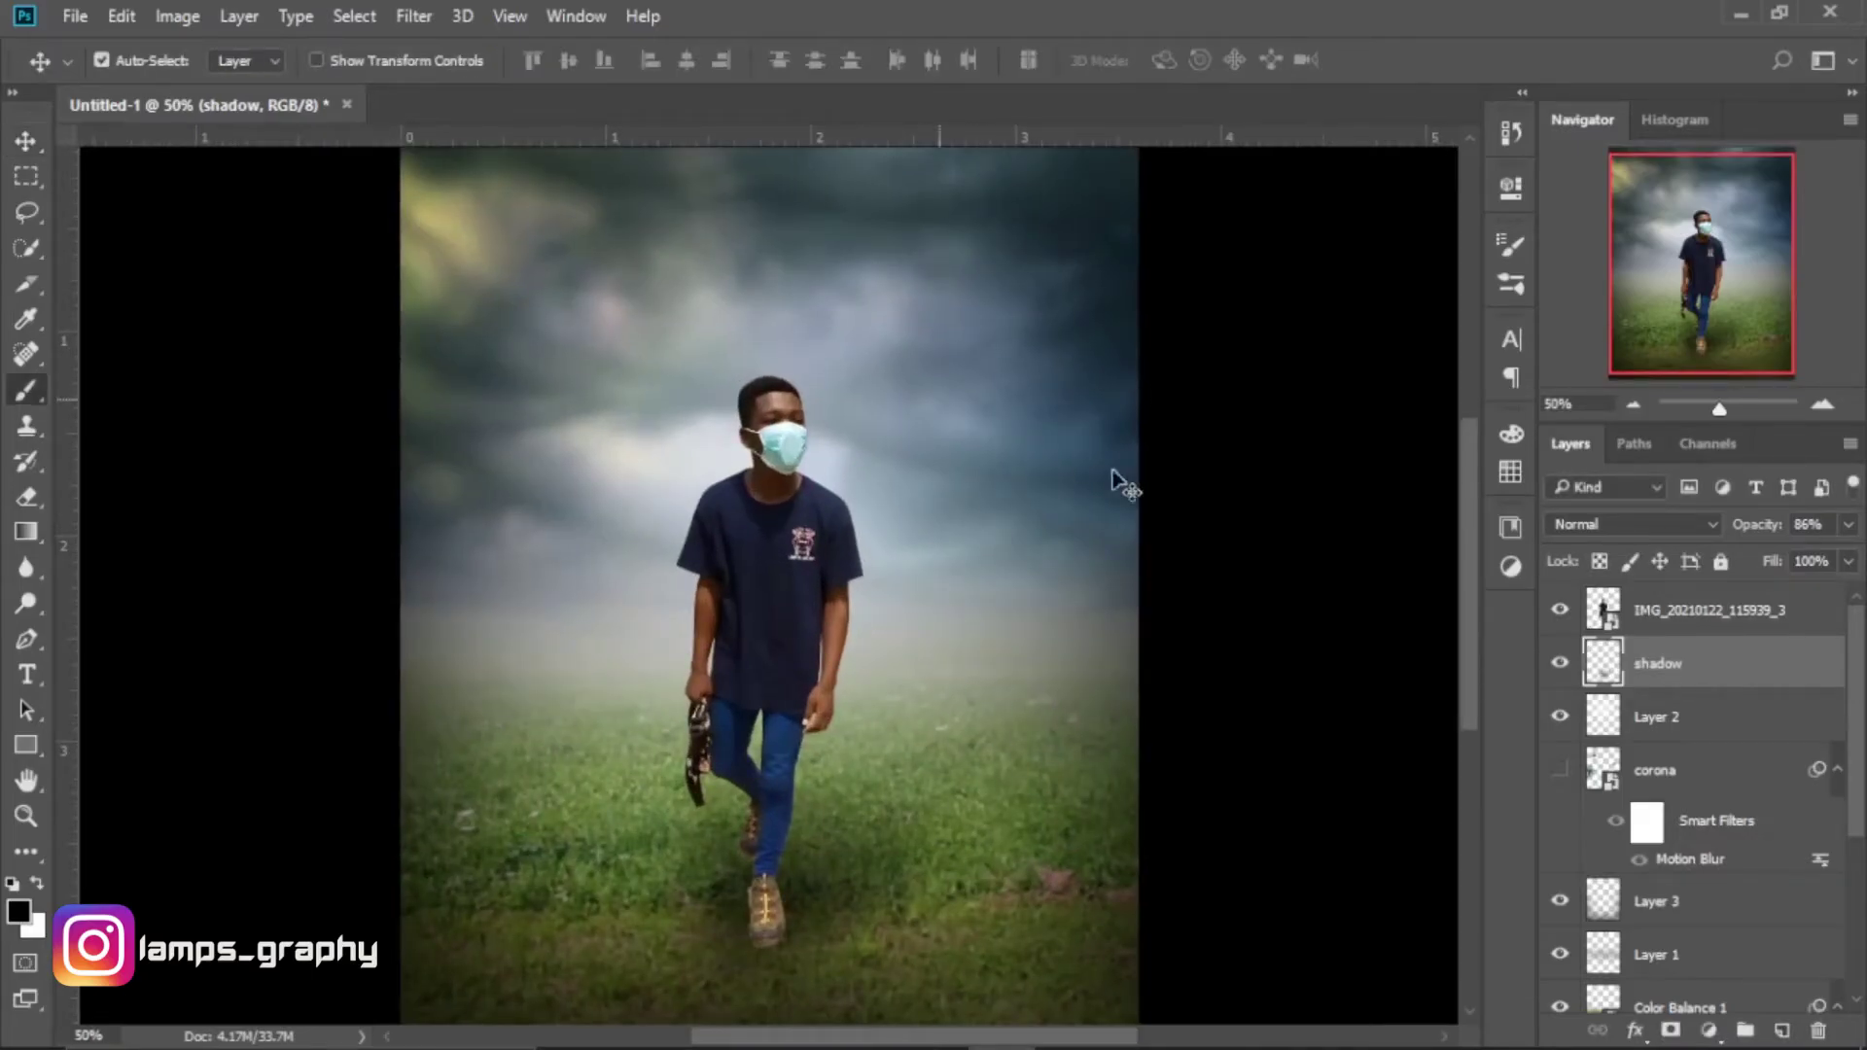
key("b")
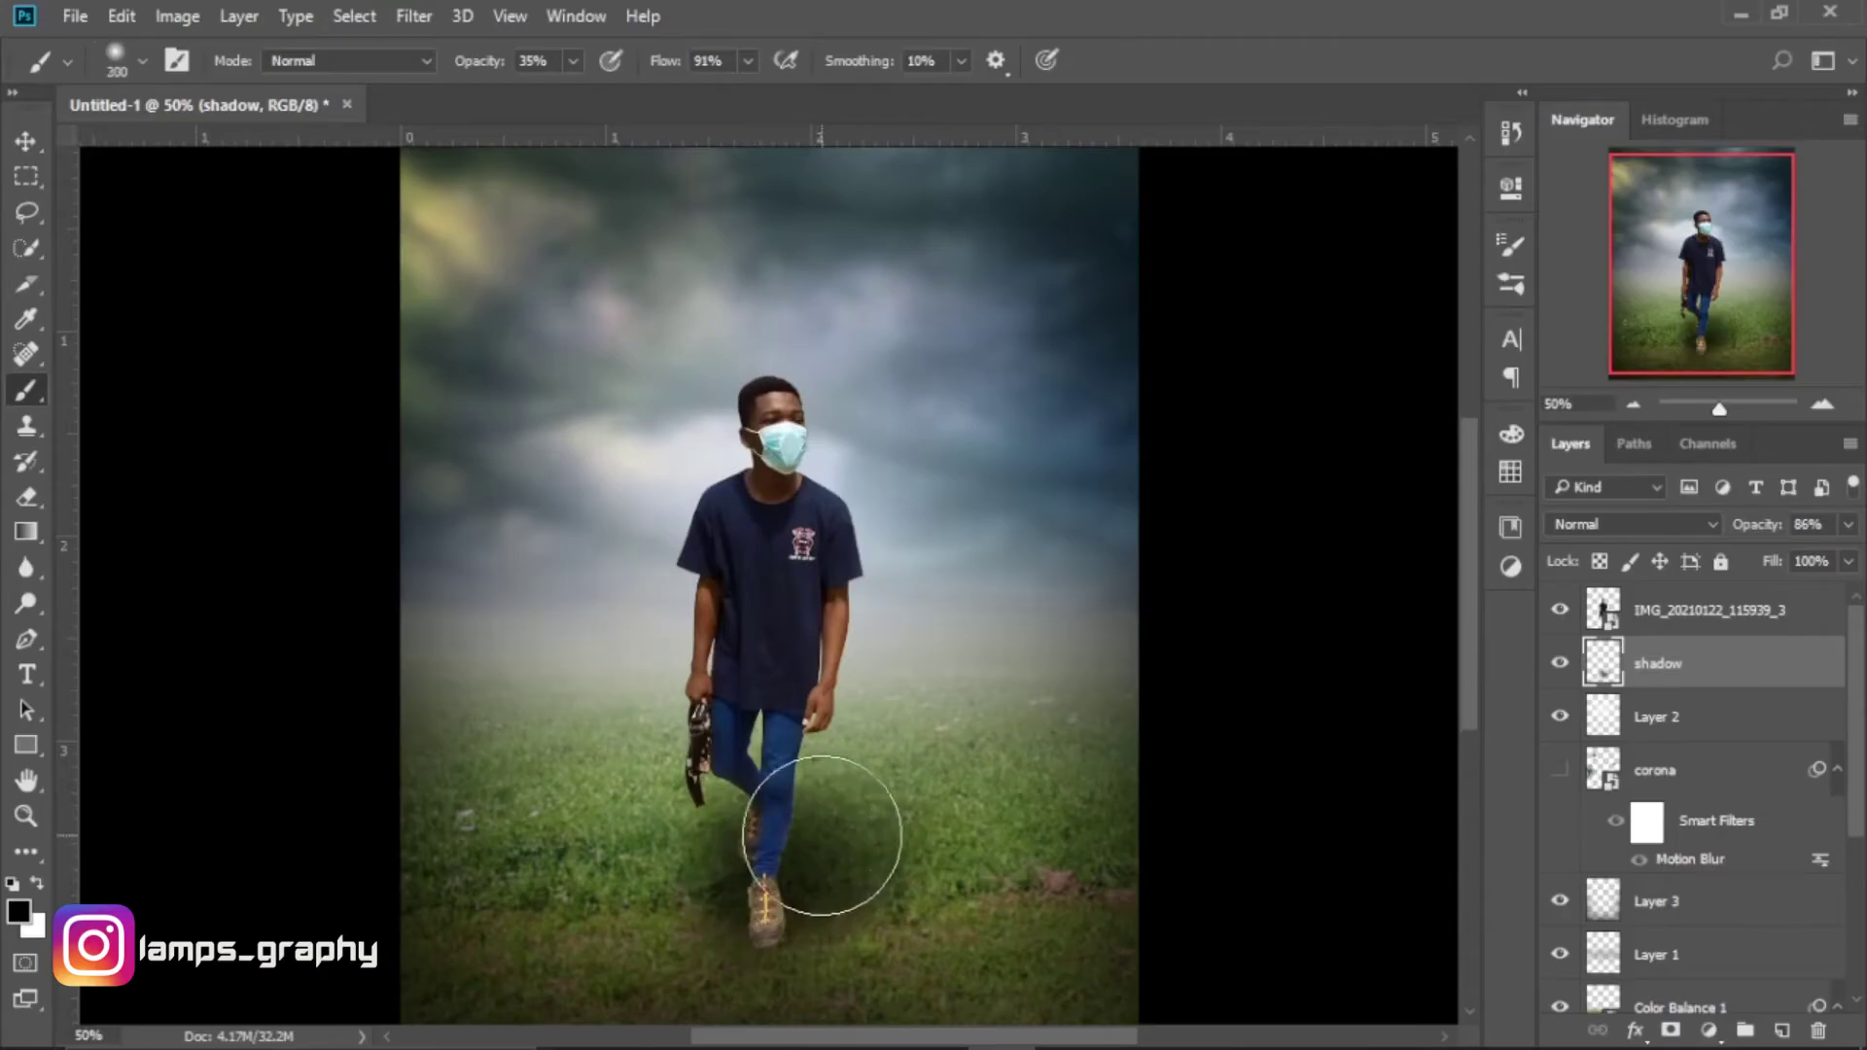
left_click_drag(821, 834, 625, 813)
key("e")
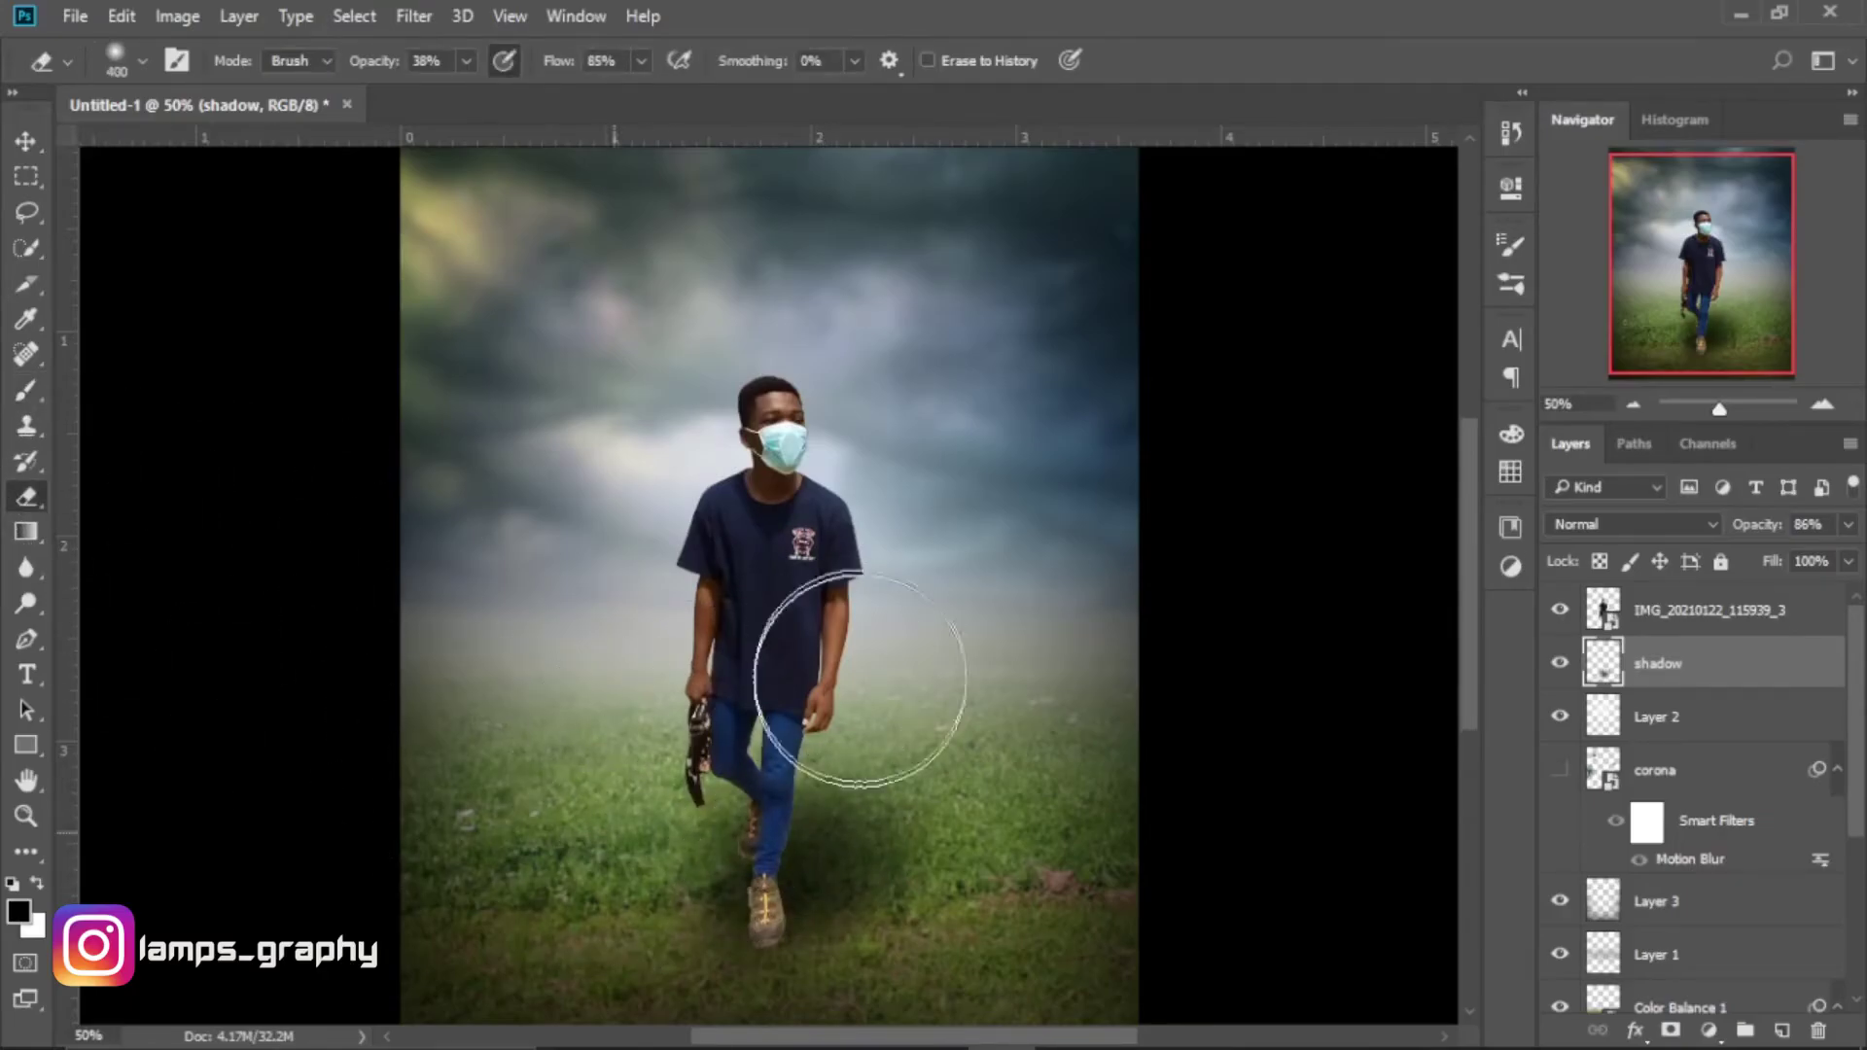
left_click_drag(786, 1038, 688, 1039)
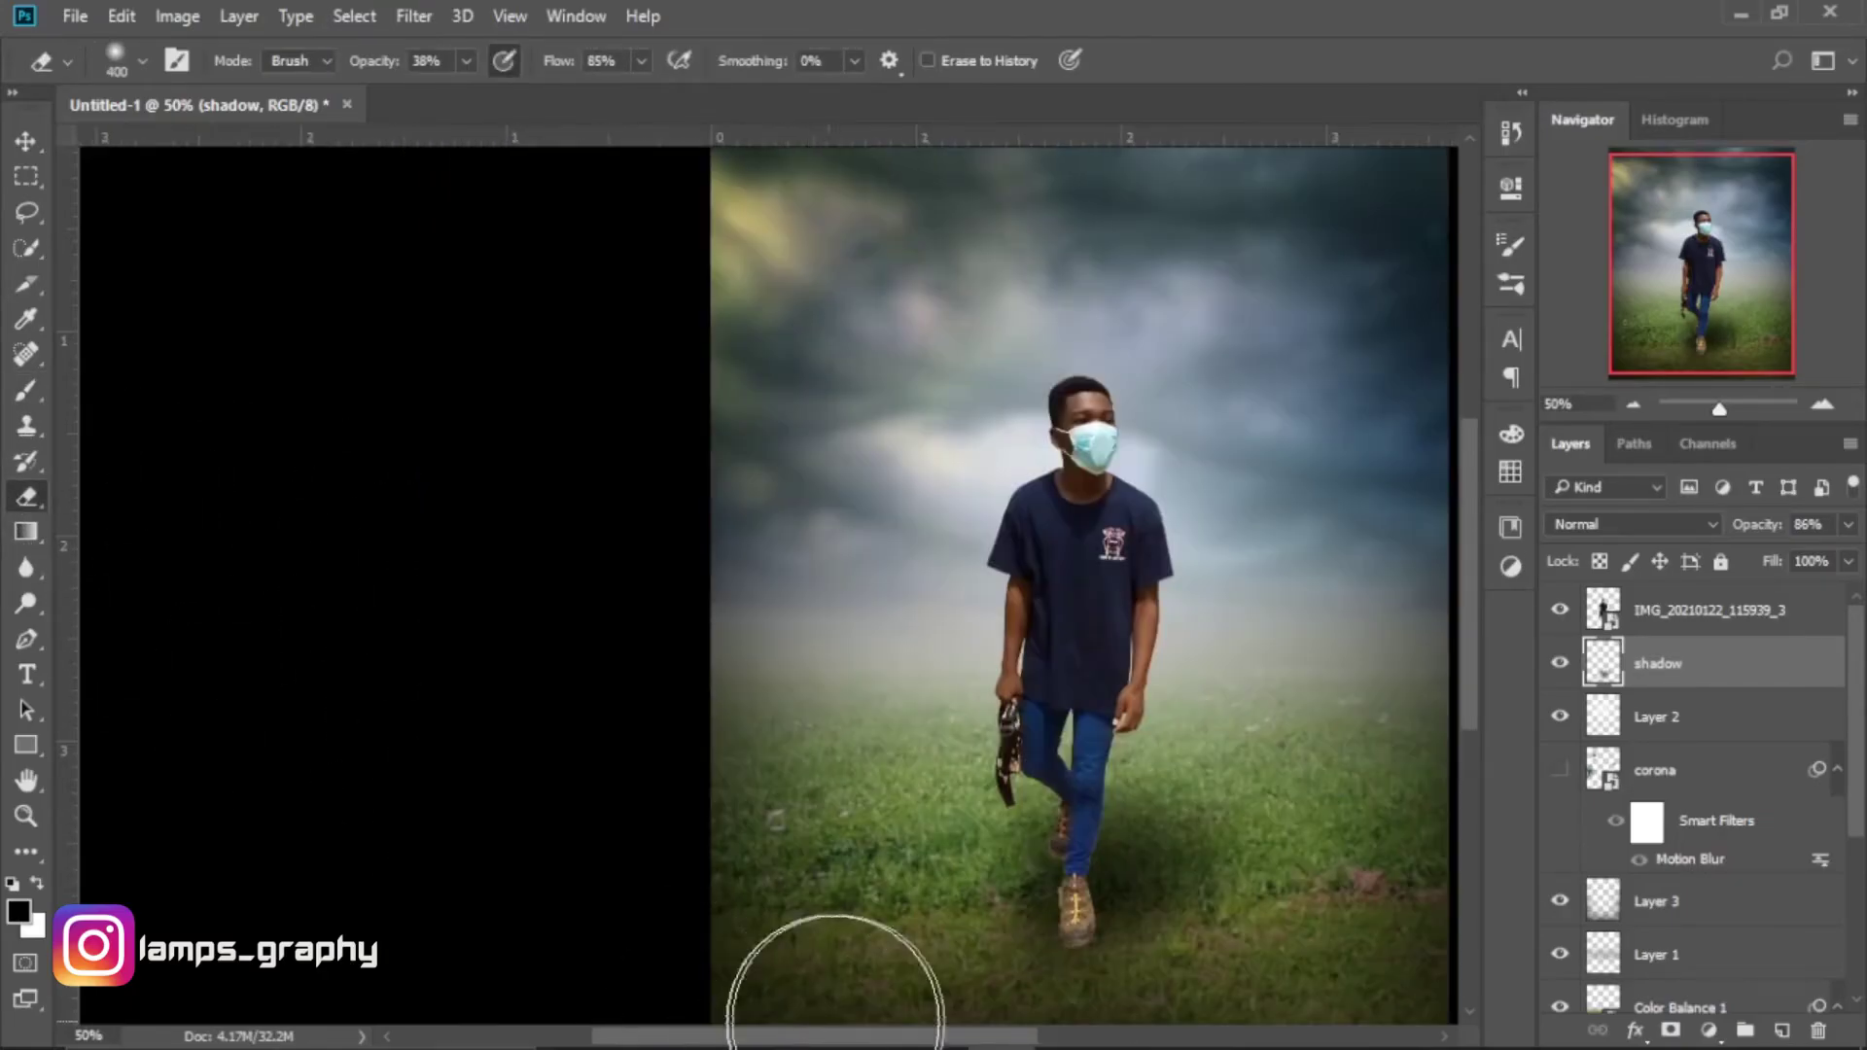
scroll(739, 1012, "right", 3)
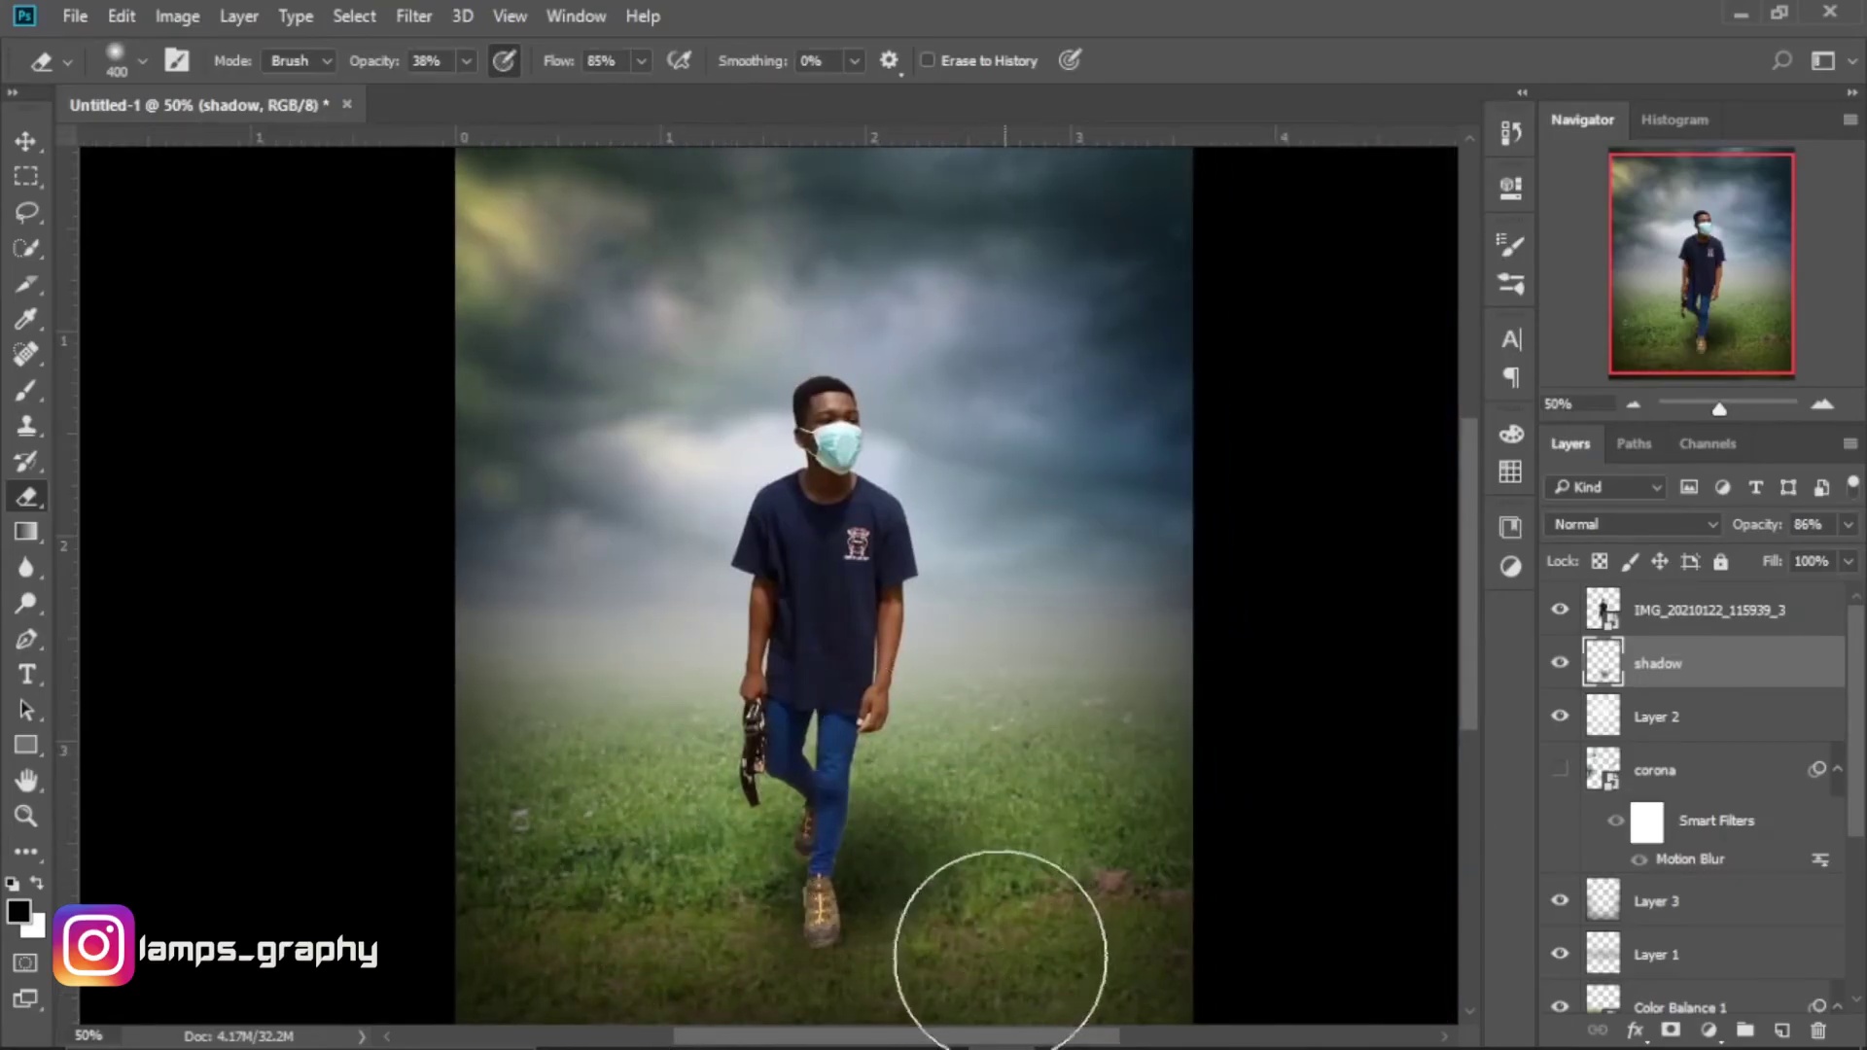
scroll(1011, 905, "down", 2)
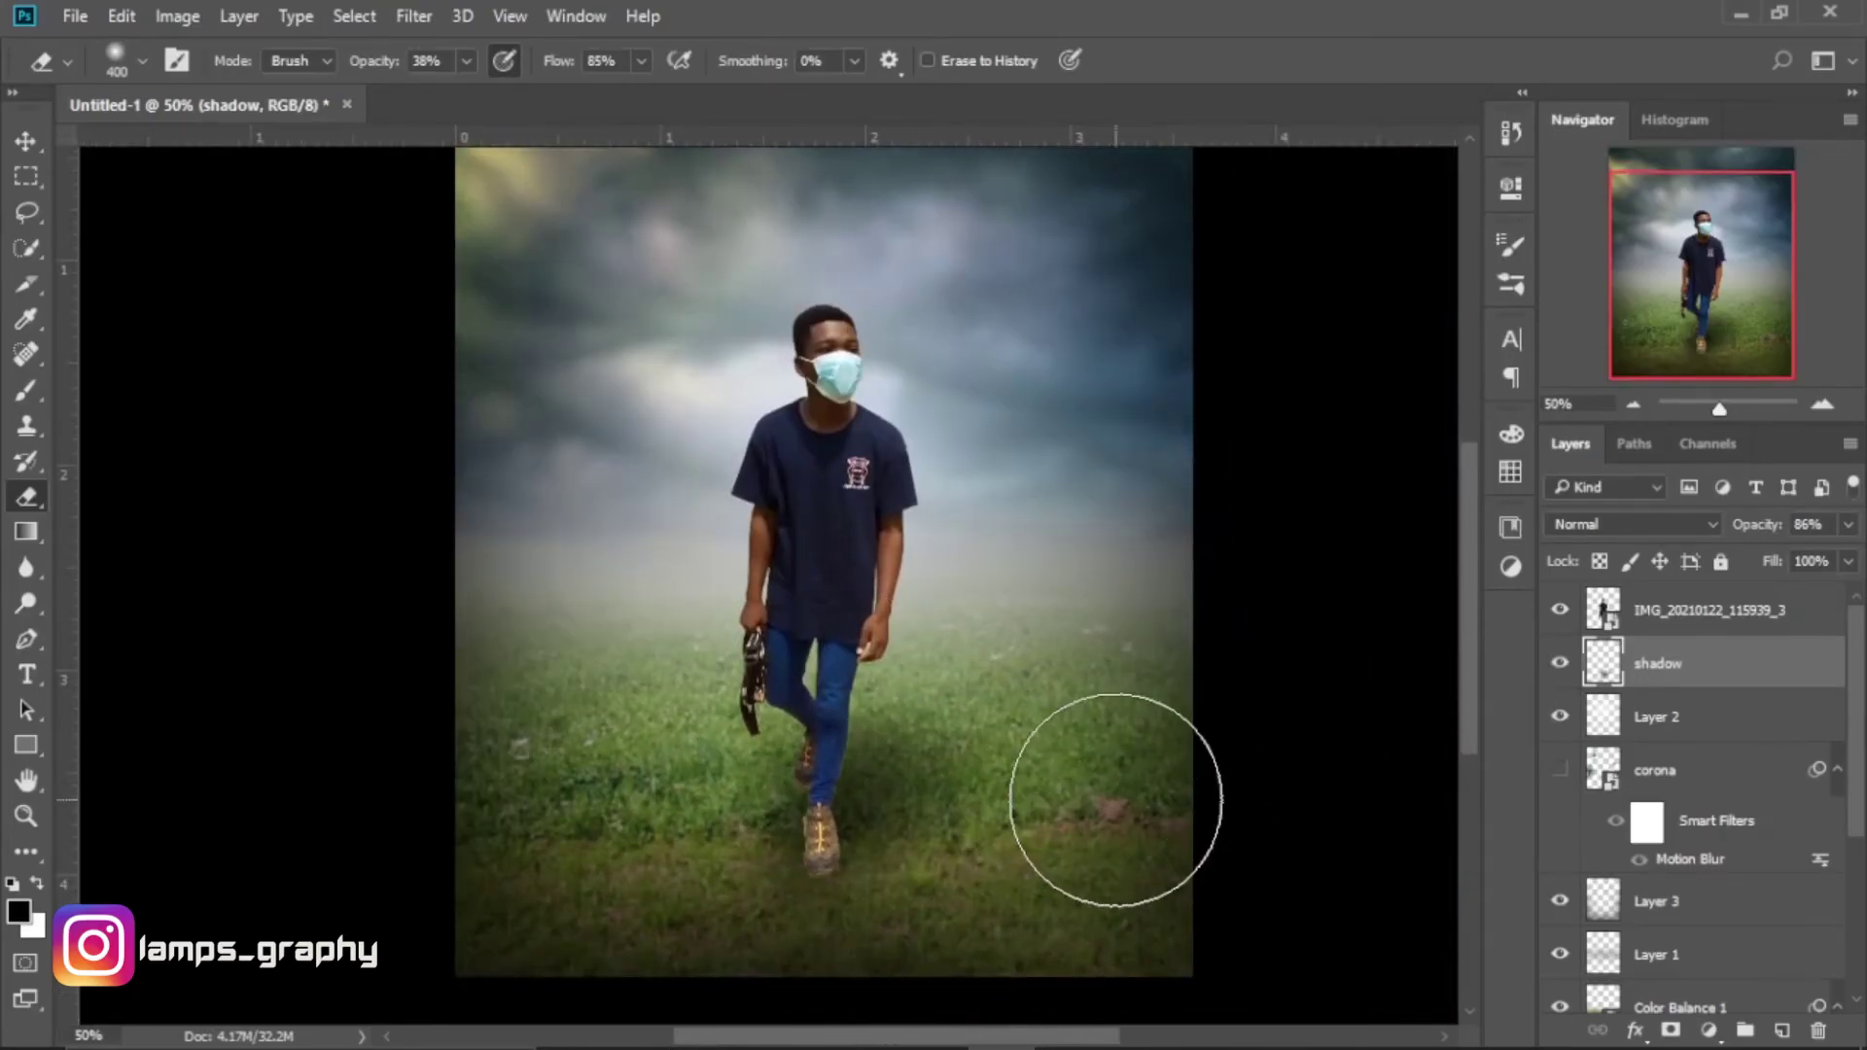
key("ctrl+minus")
key("ctrl+minus")
key("ctrl+plus")
key("ctrl+plus")
key("v")
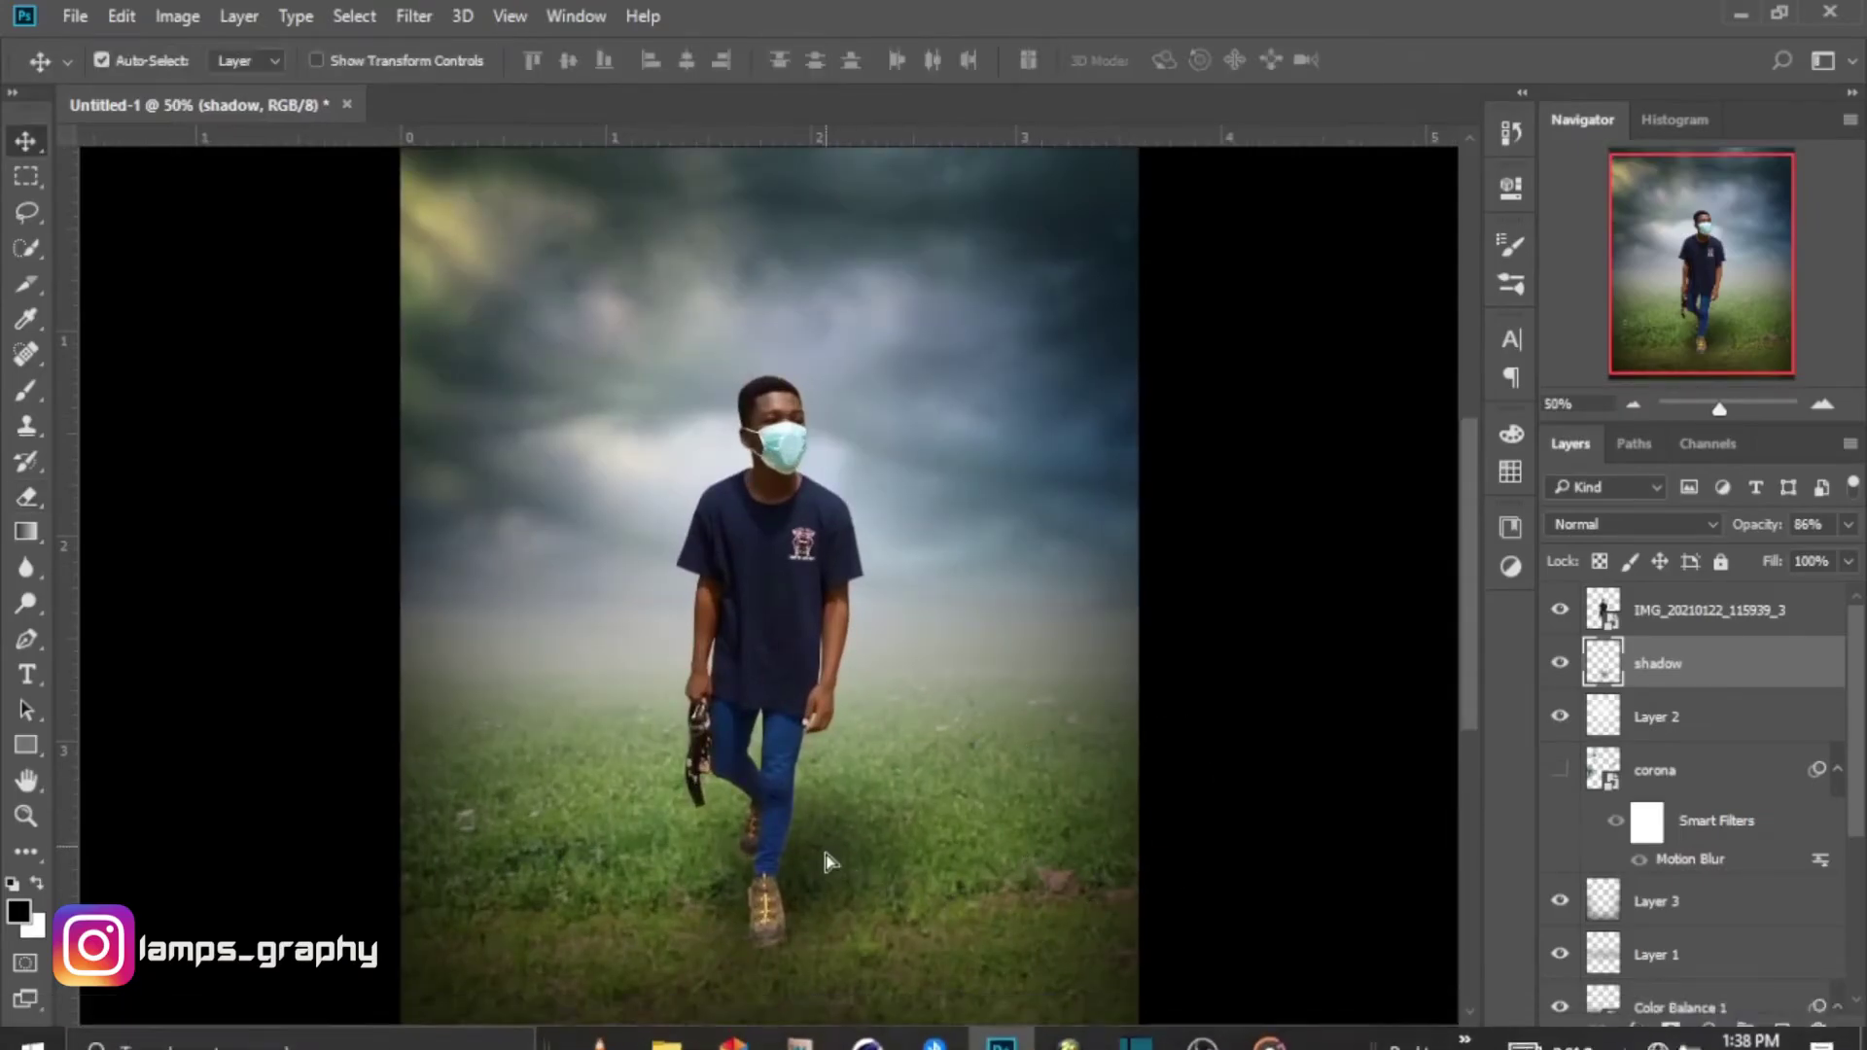
left_click_drag(826, 863, 837, 860)
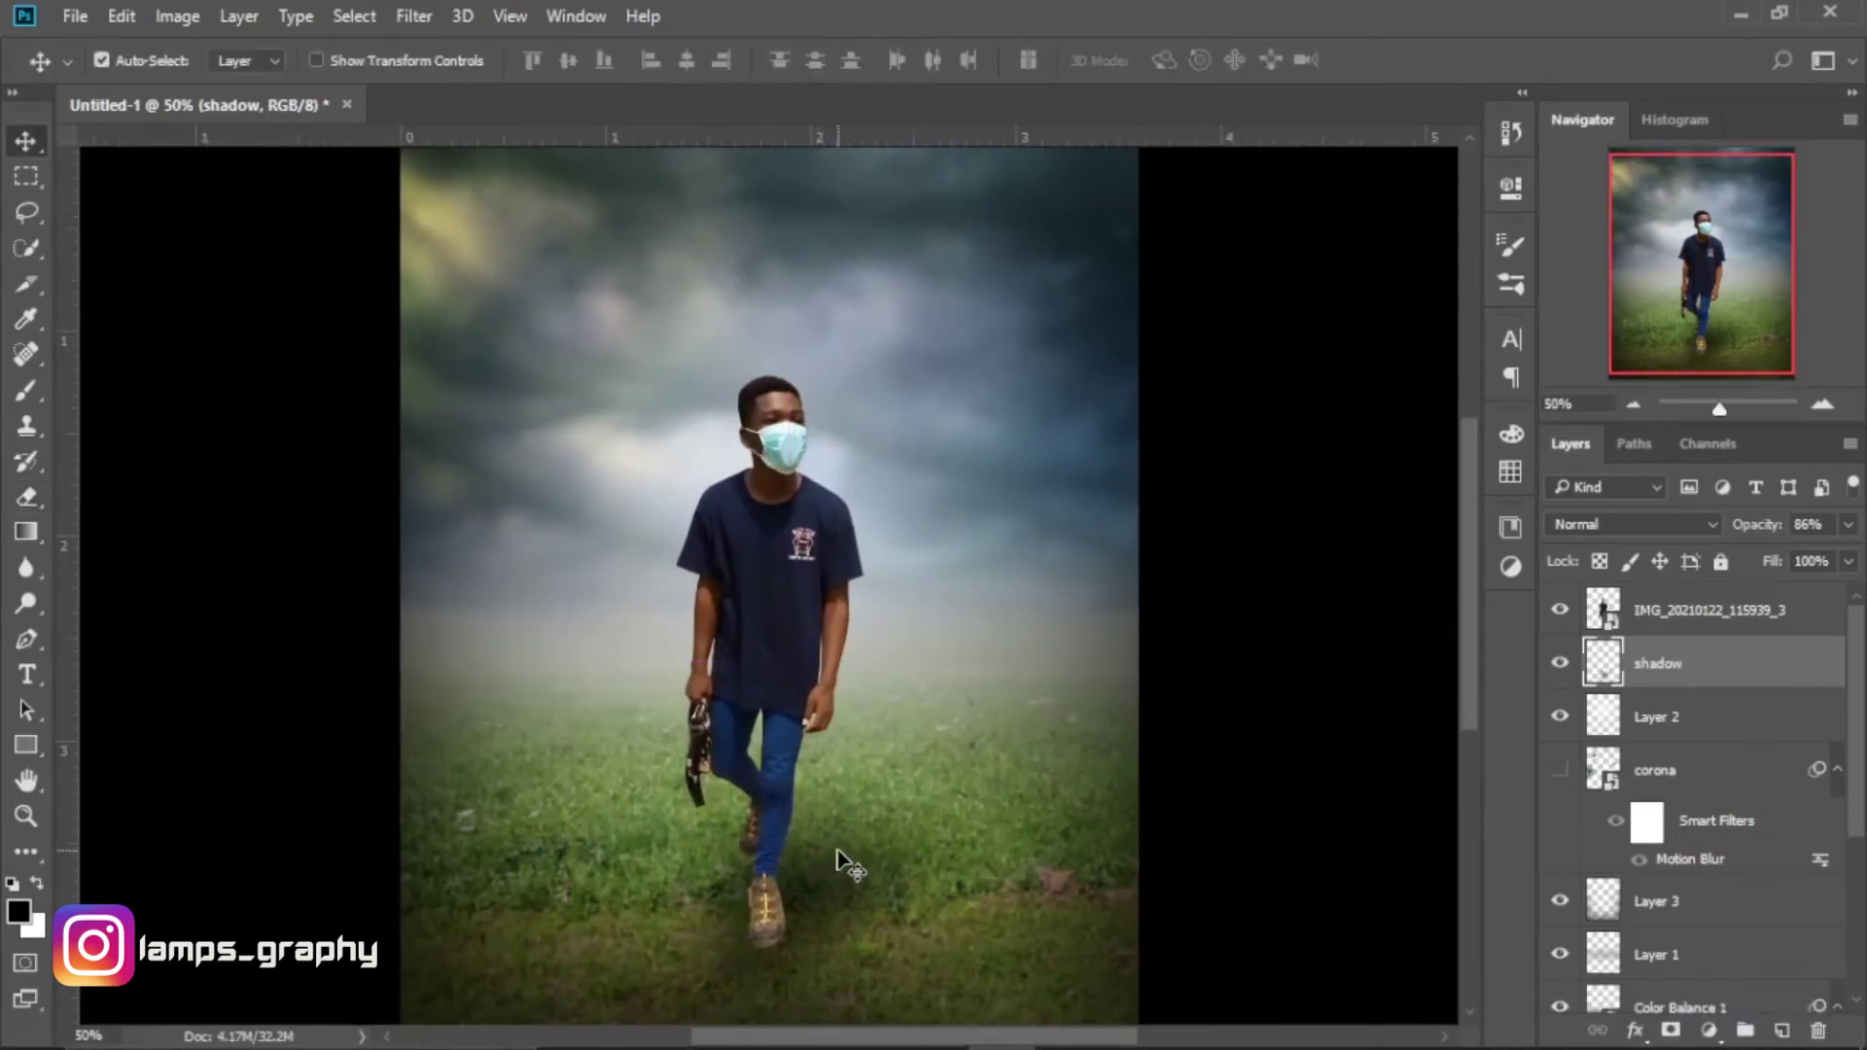
key("e")
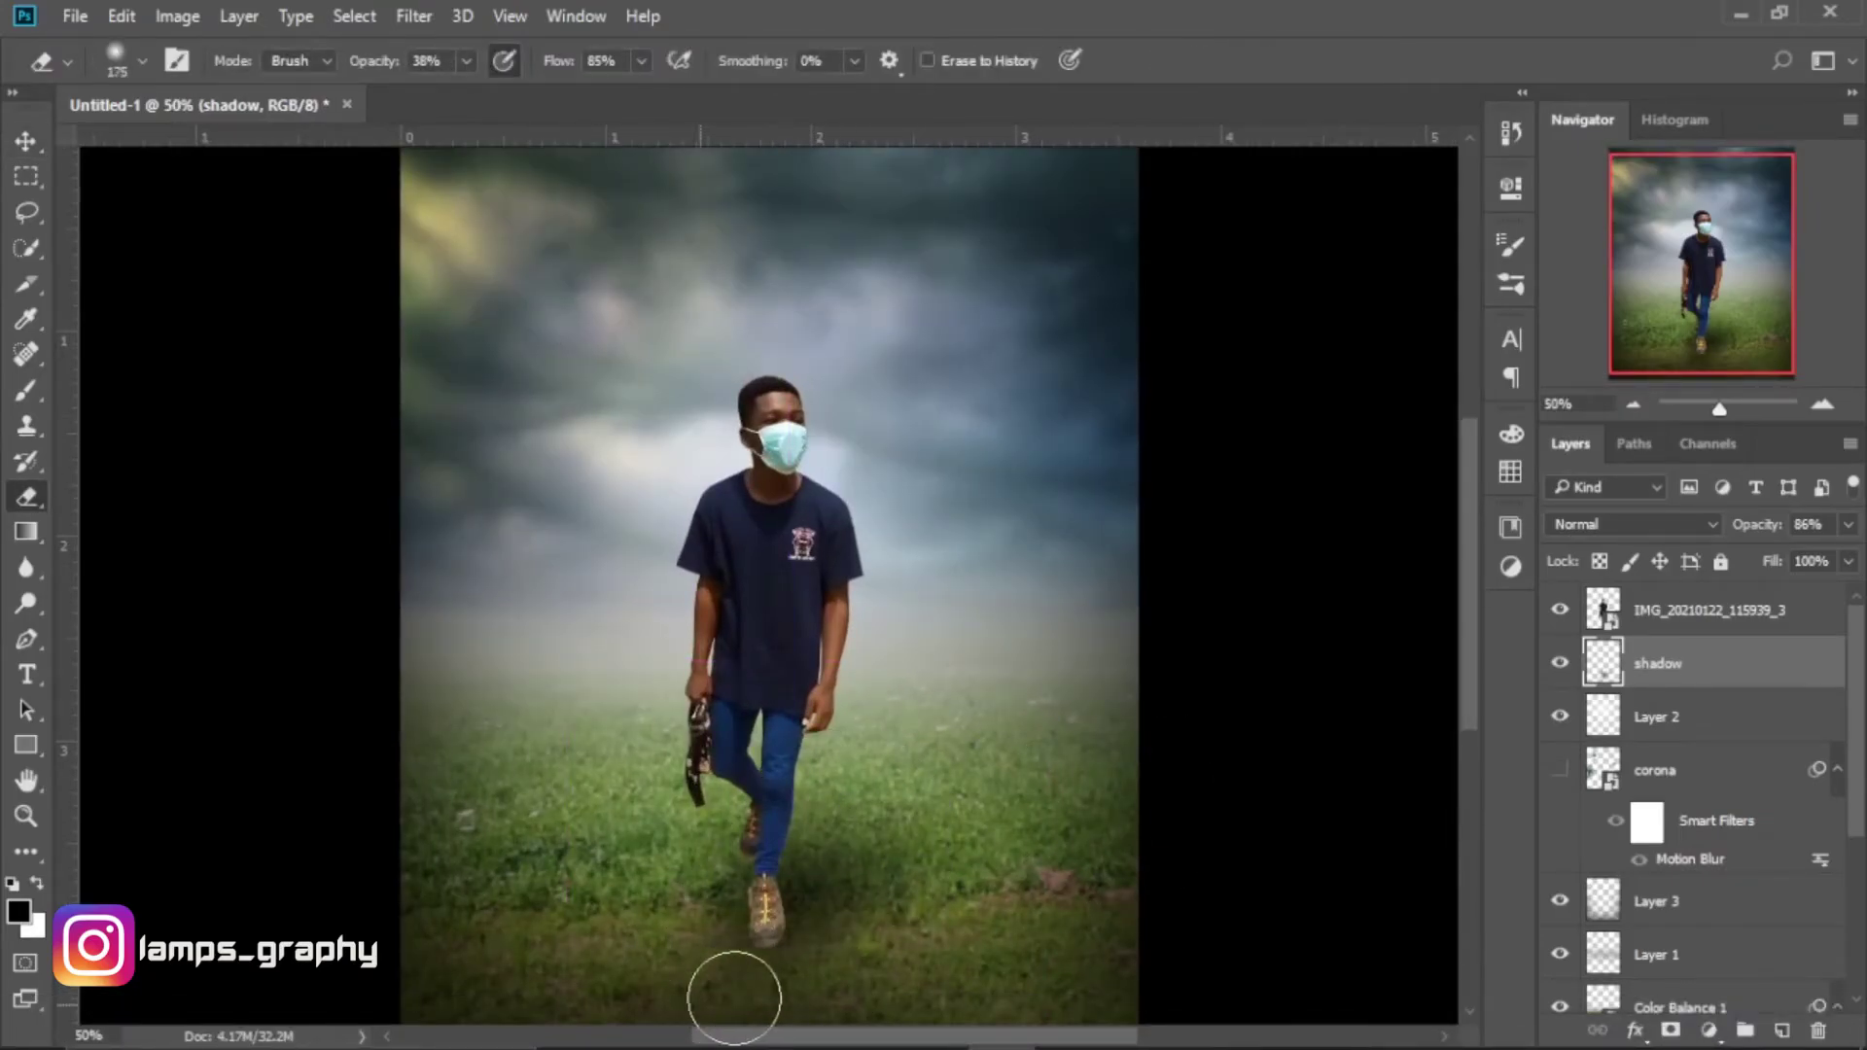
Set the shadow layer's opacity to 76%, then raise it to 91%.
left_click(1809, 524)
type("76")
key("Return")
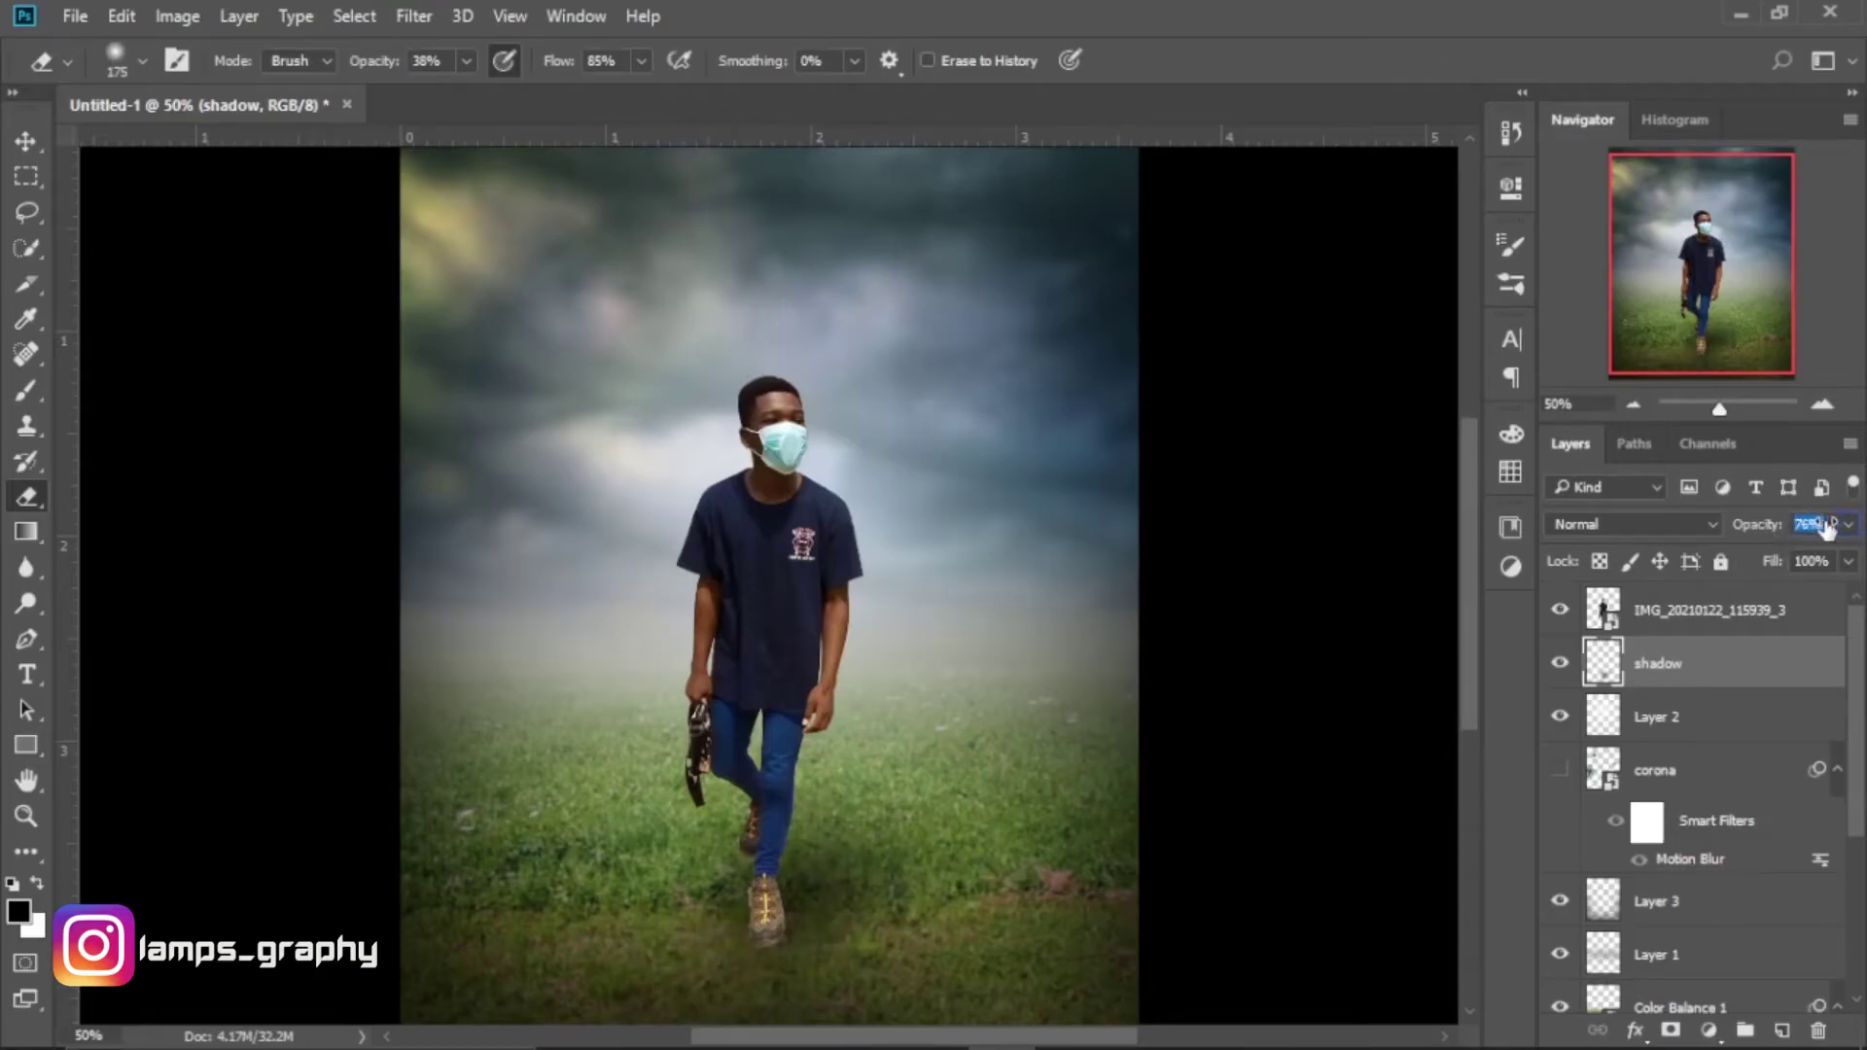
left_click_drag(1828, 526, 1852, 526)
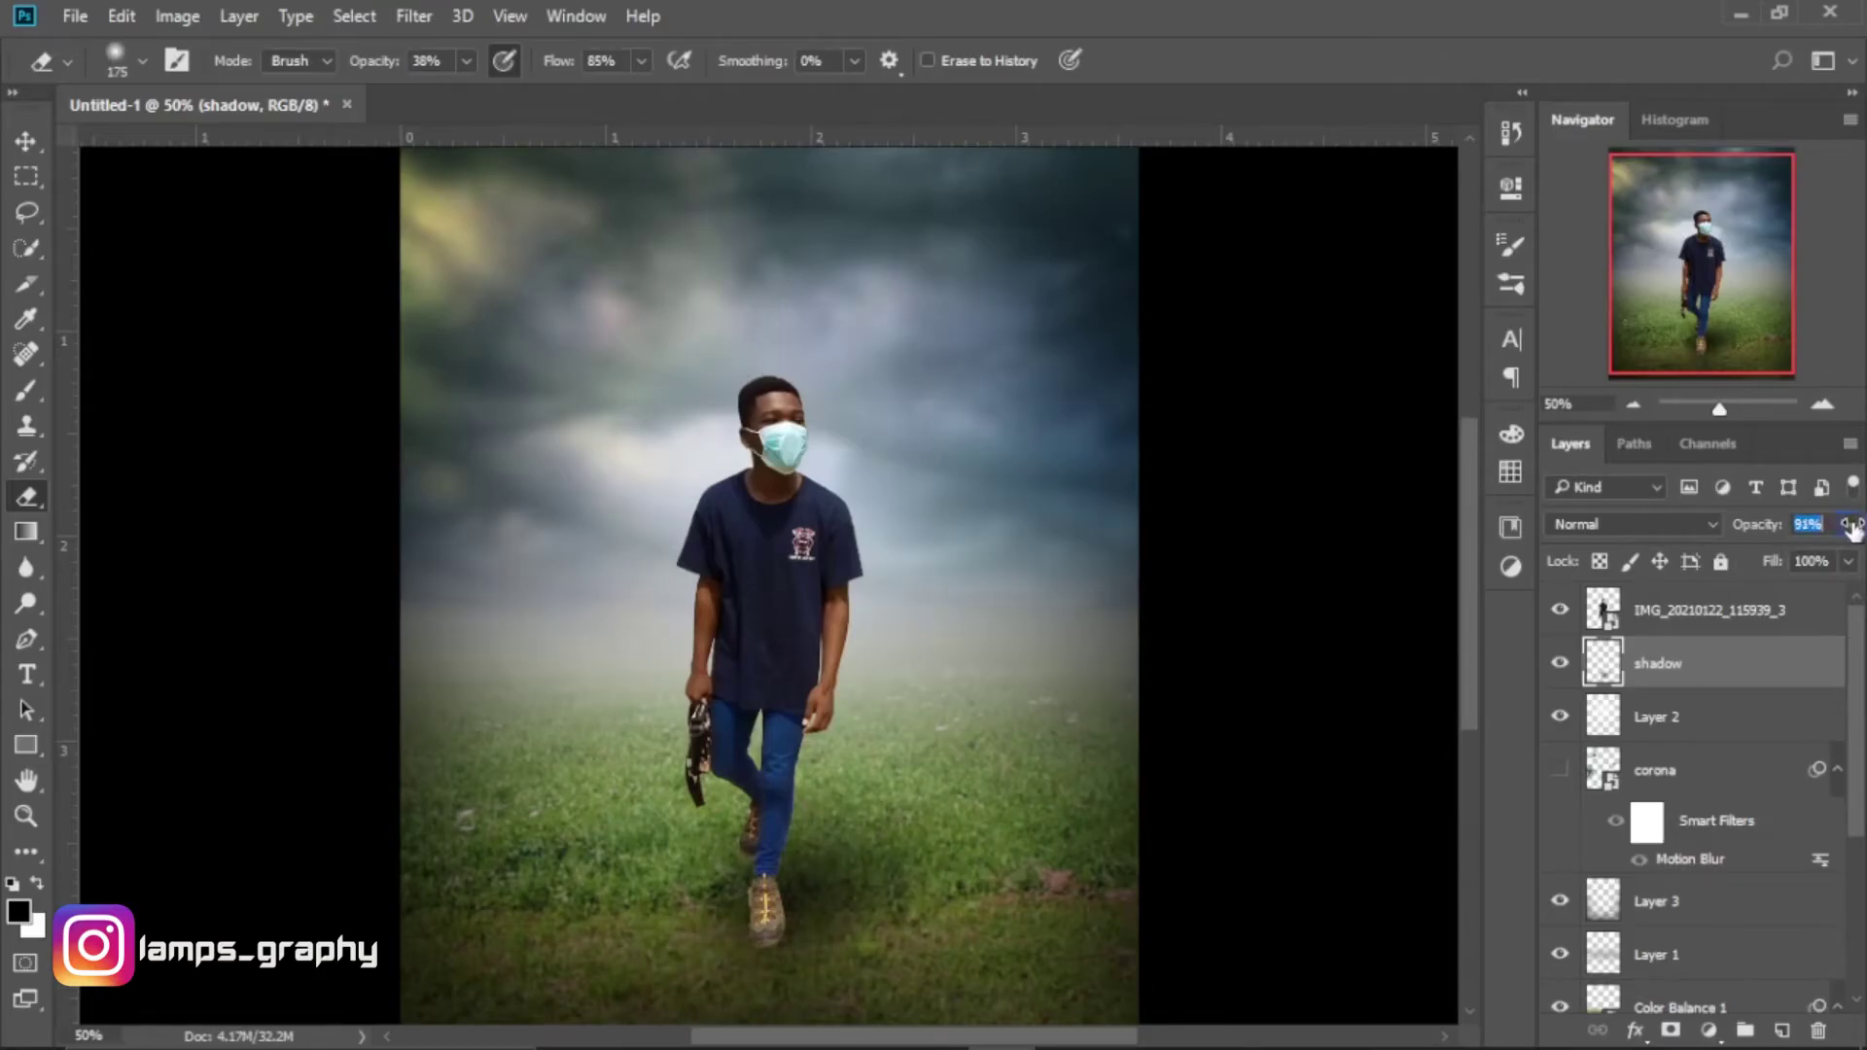
Add a layer mask to the man's photo layer and set a size-40 brush at 100% flow.
left_click(1719, 612)
left_click(1670, 1031)
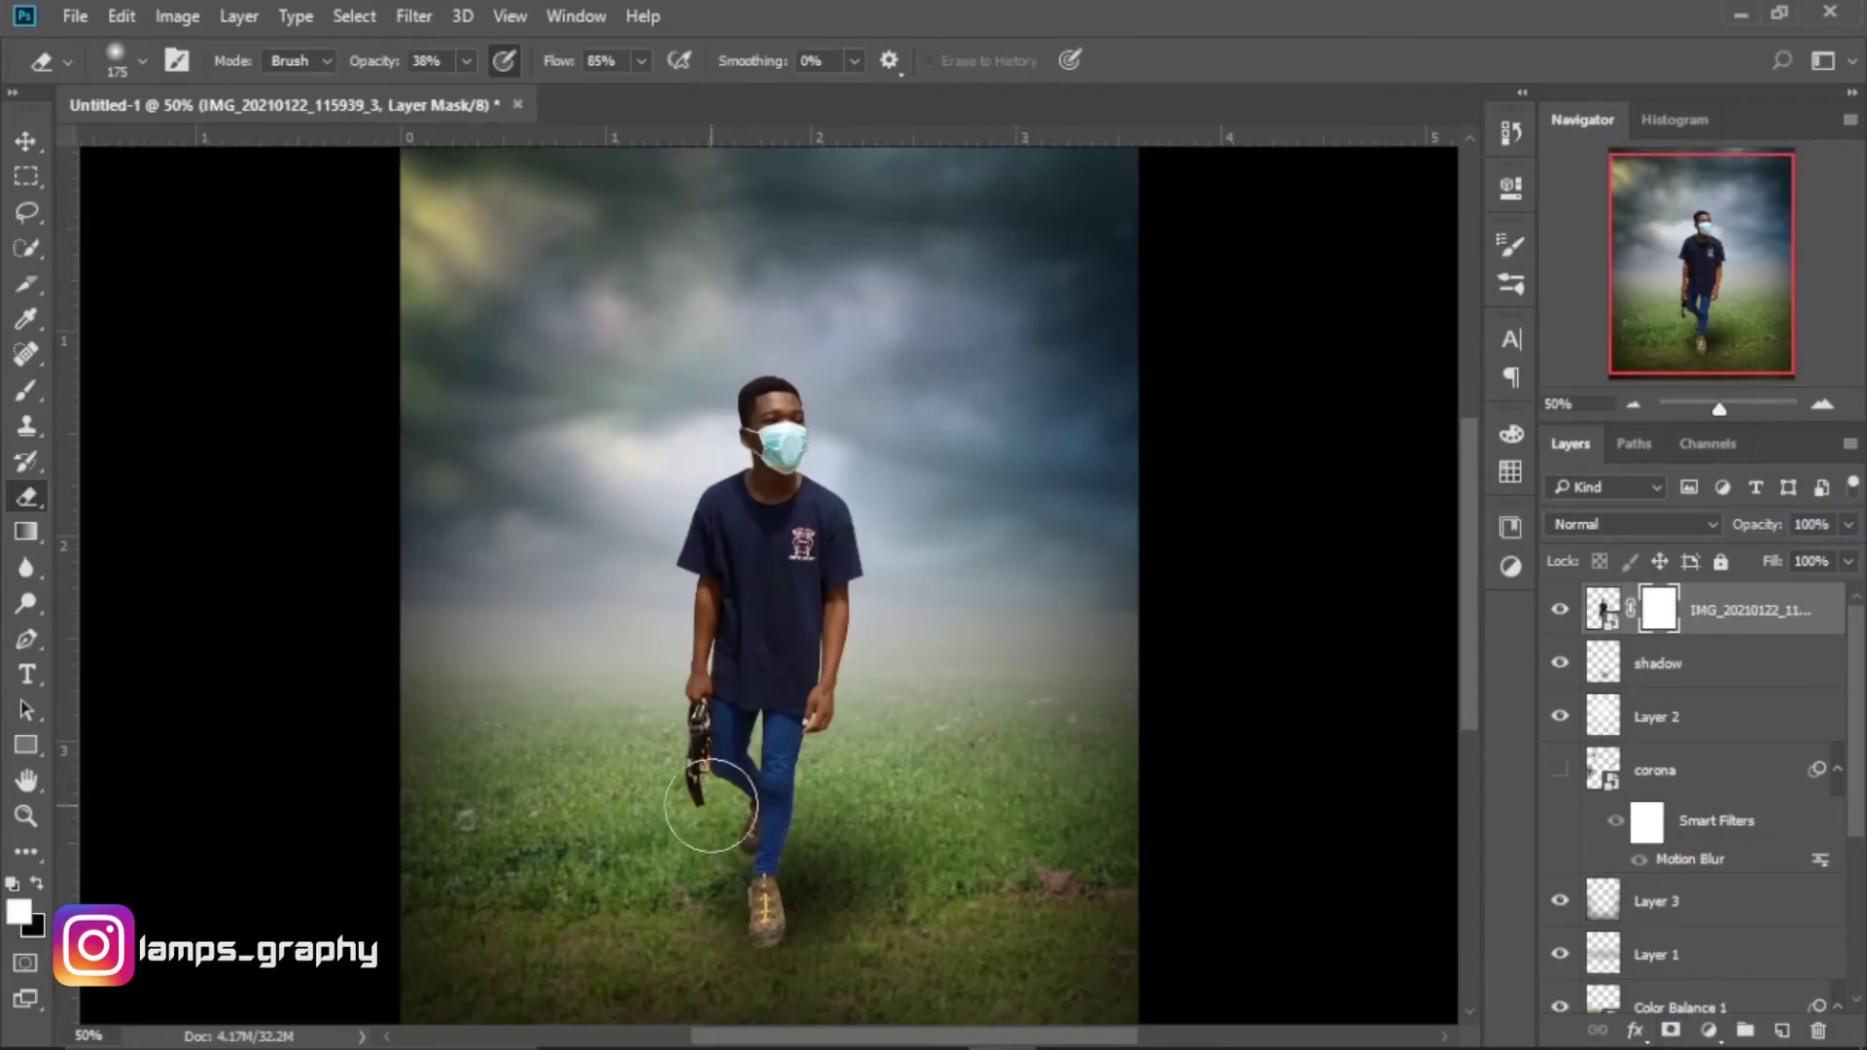
key("ctrl+plus")
scroll(960, 751, "down", 3)
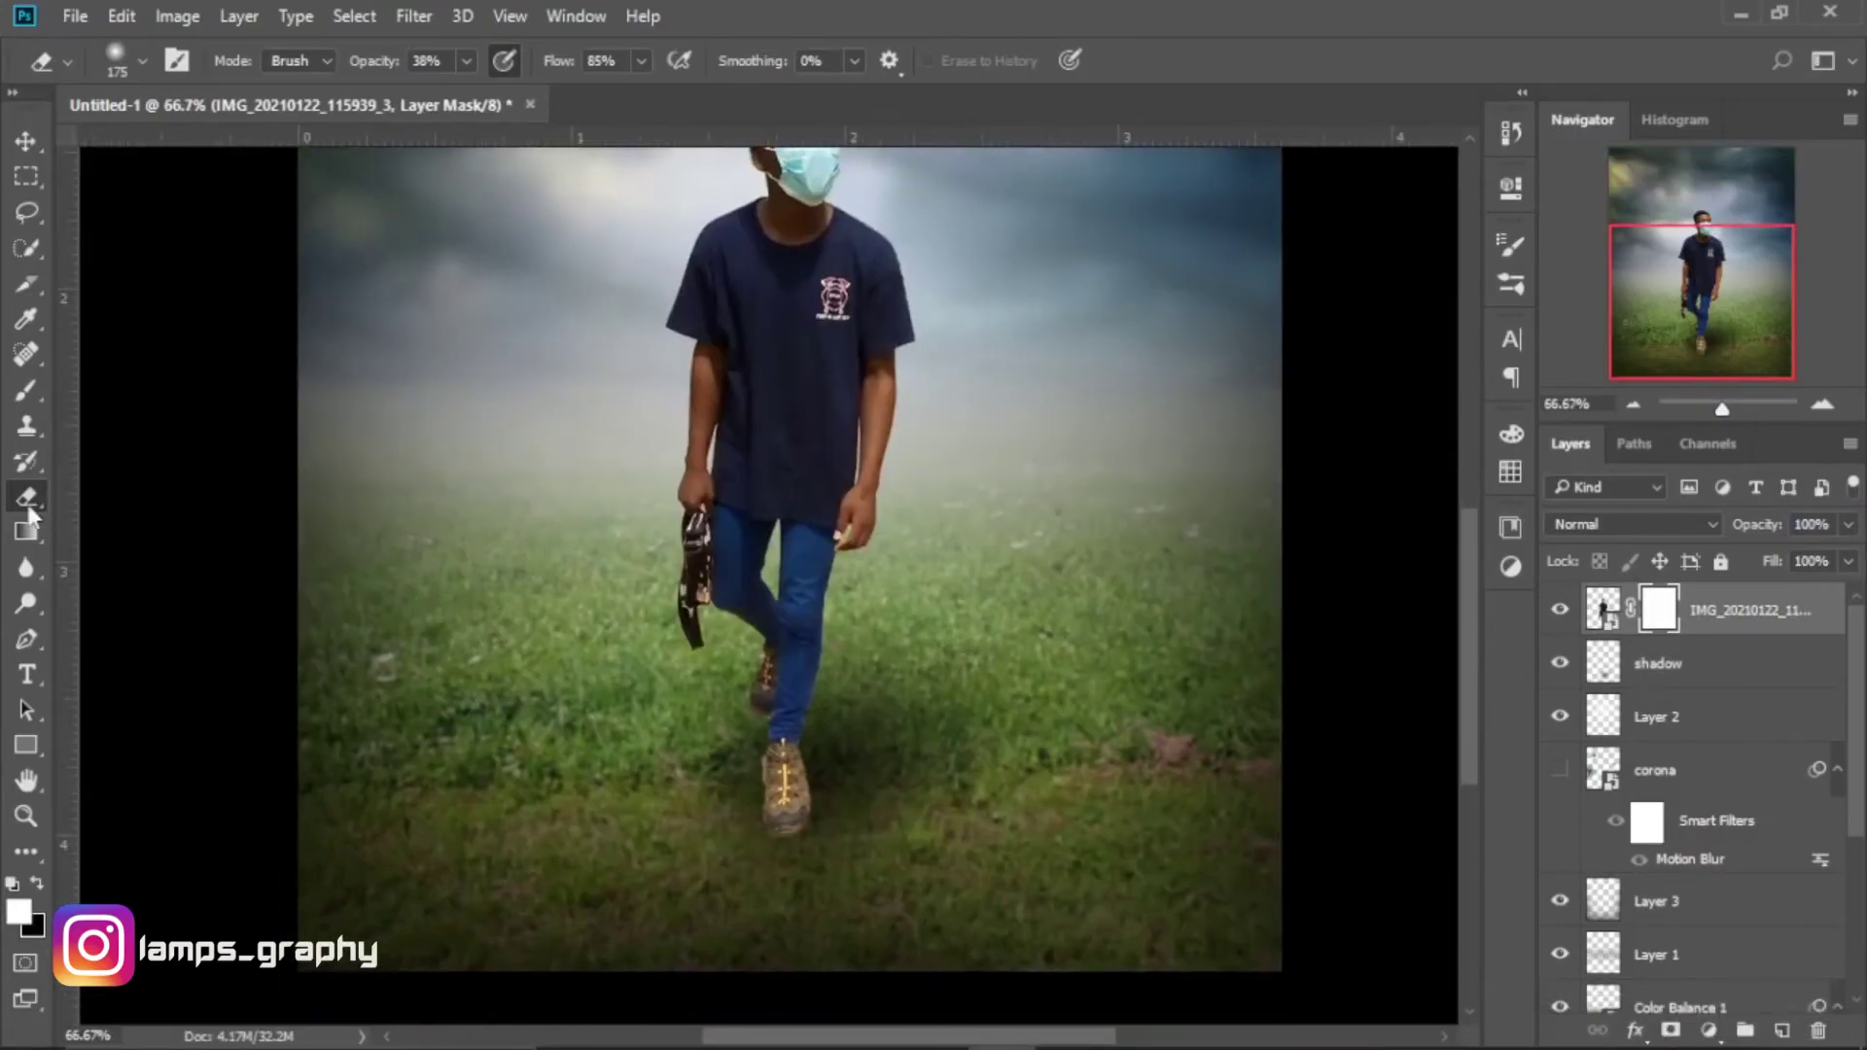
key("bracketleft")
key("bracketleft")
key("bracketleft")
key("bracketleft")
key("bracketleft")
key("bracketleft")
key("bracketleft")
type("100")
key("Return")
Soften the mask edge at the shoe's lower left and switch to black on the mask.
key("ctrl+plus")
scroll(812, 766, "down", 1)
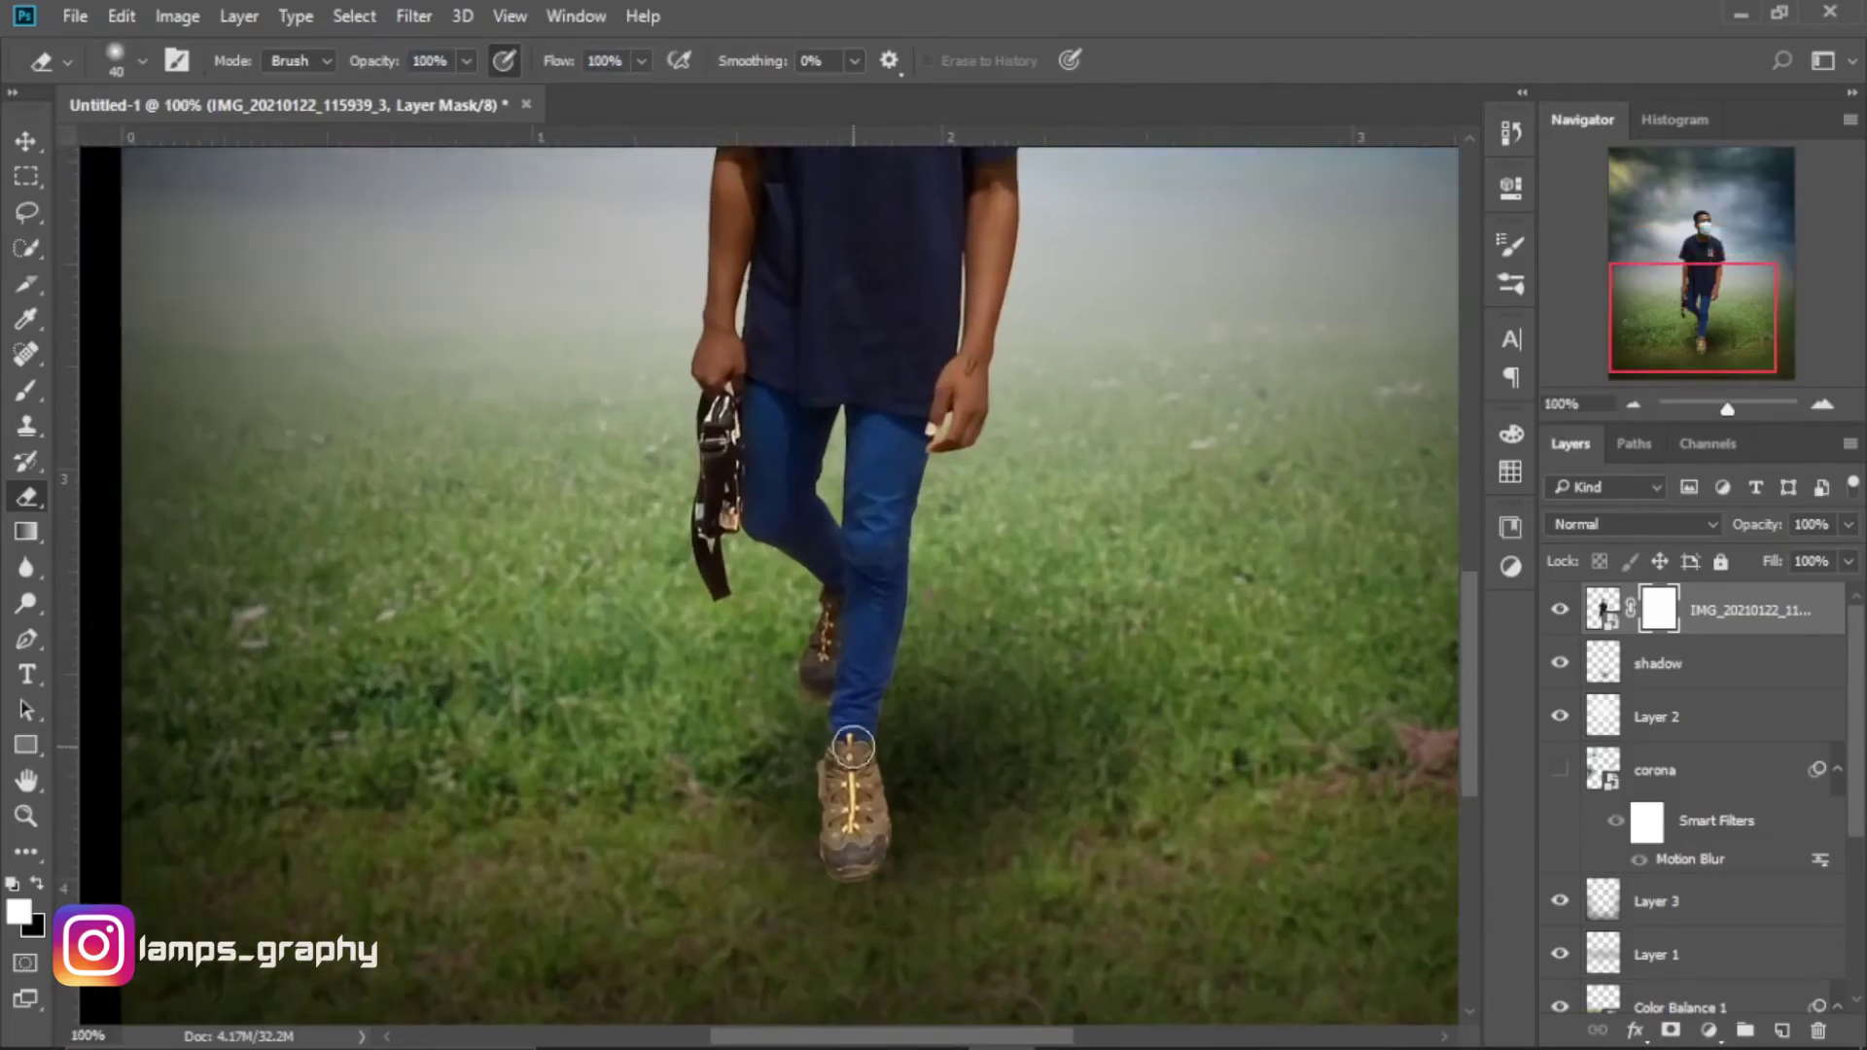
key("bracketleft")
key("bracketright")
left_click_drag(803, 767, 850, 898)
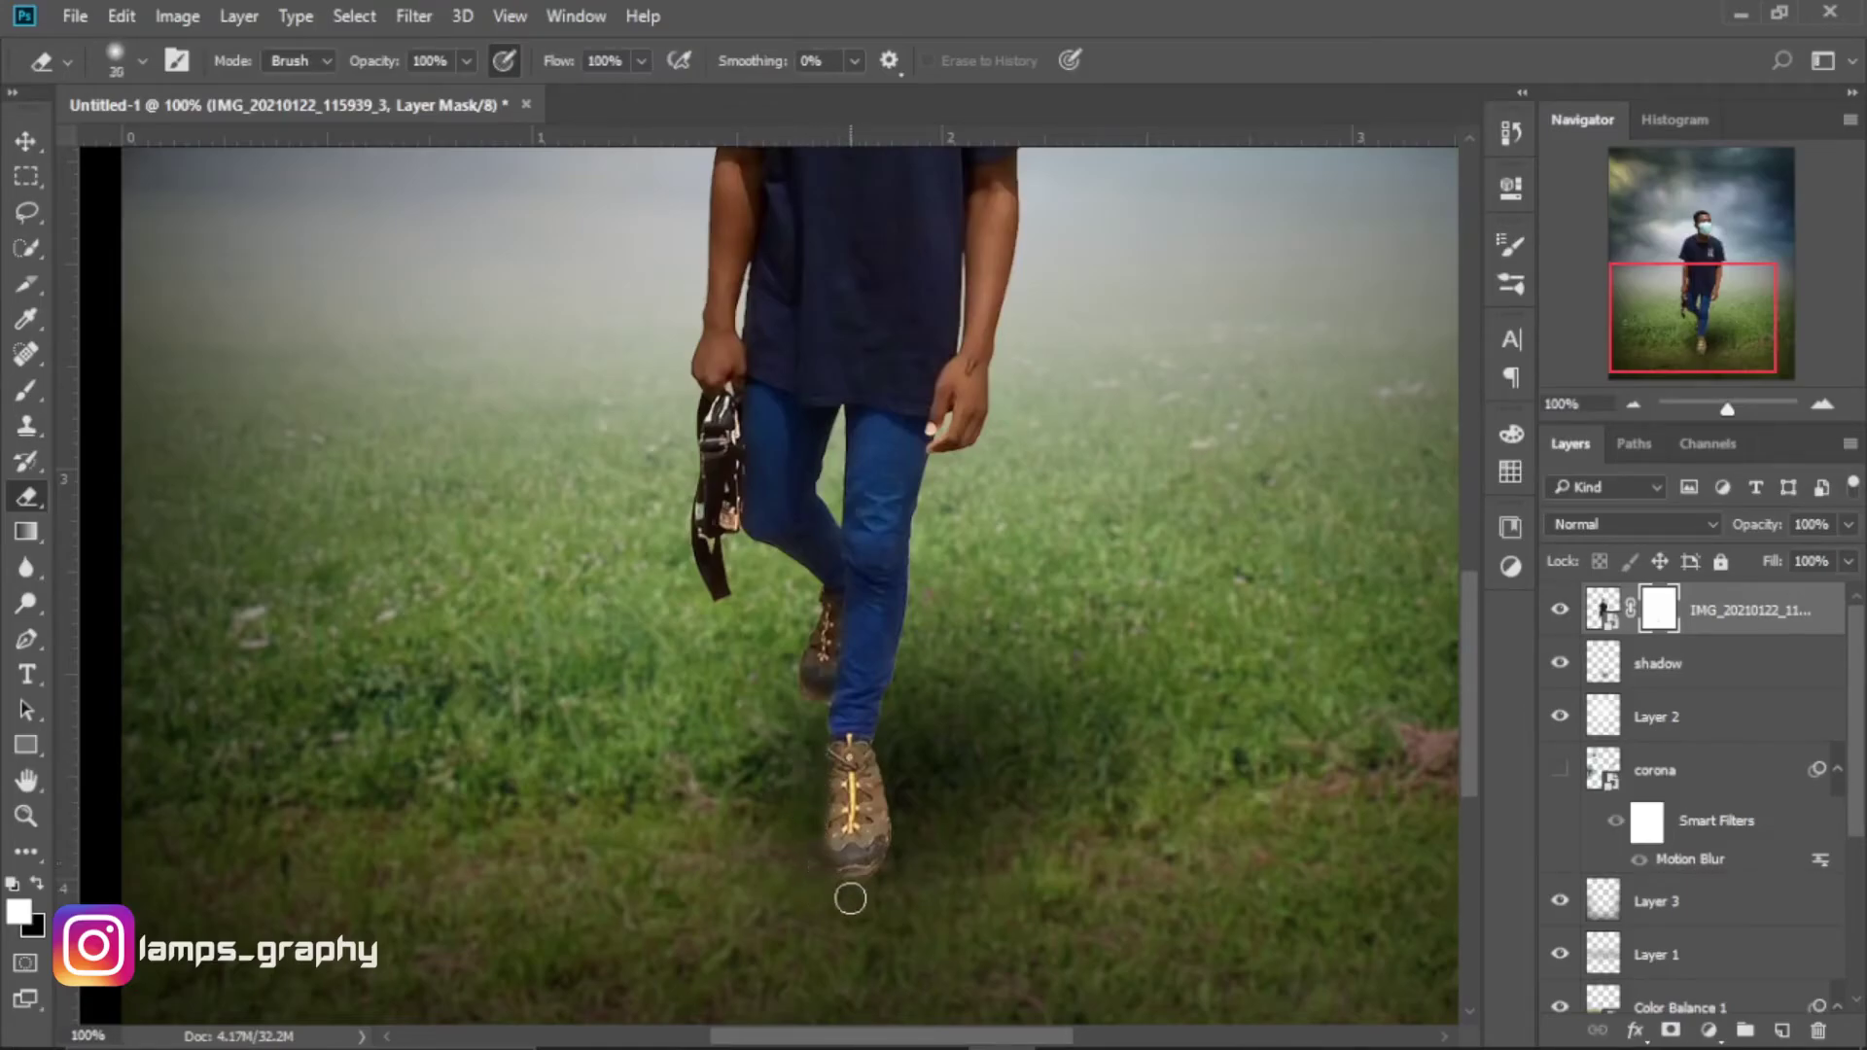
key("bracketright")
left_click(38, 884)
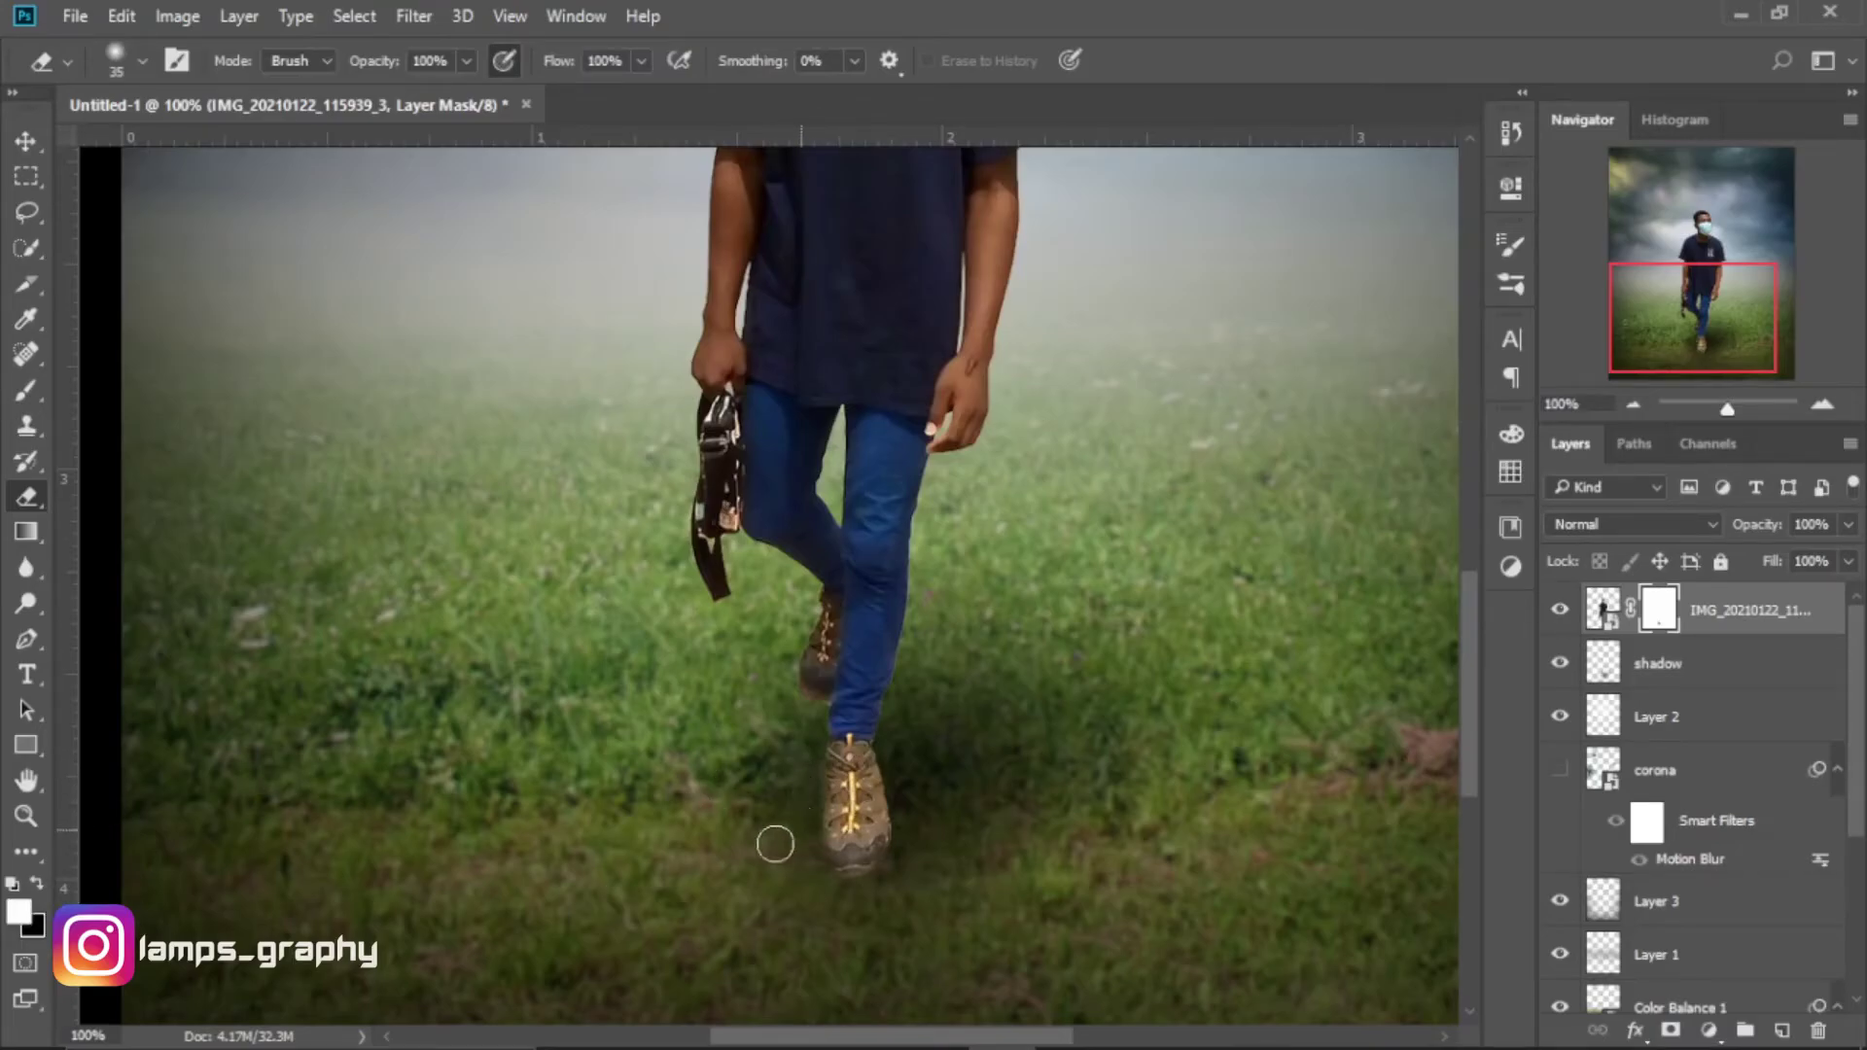
Zoom to 100% on the legs and shoes and shrink the brush to size 10.
key("ctrl+0")
key("ctrl+1")
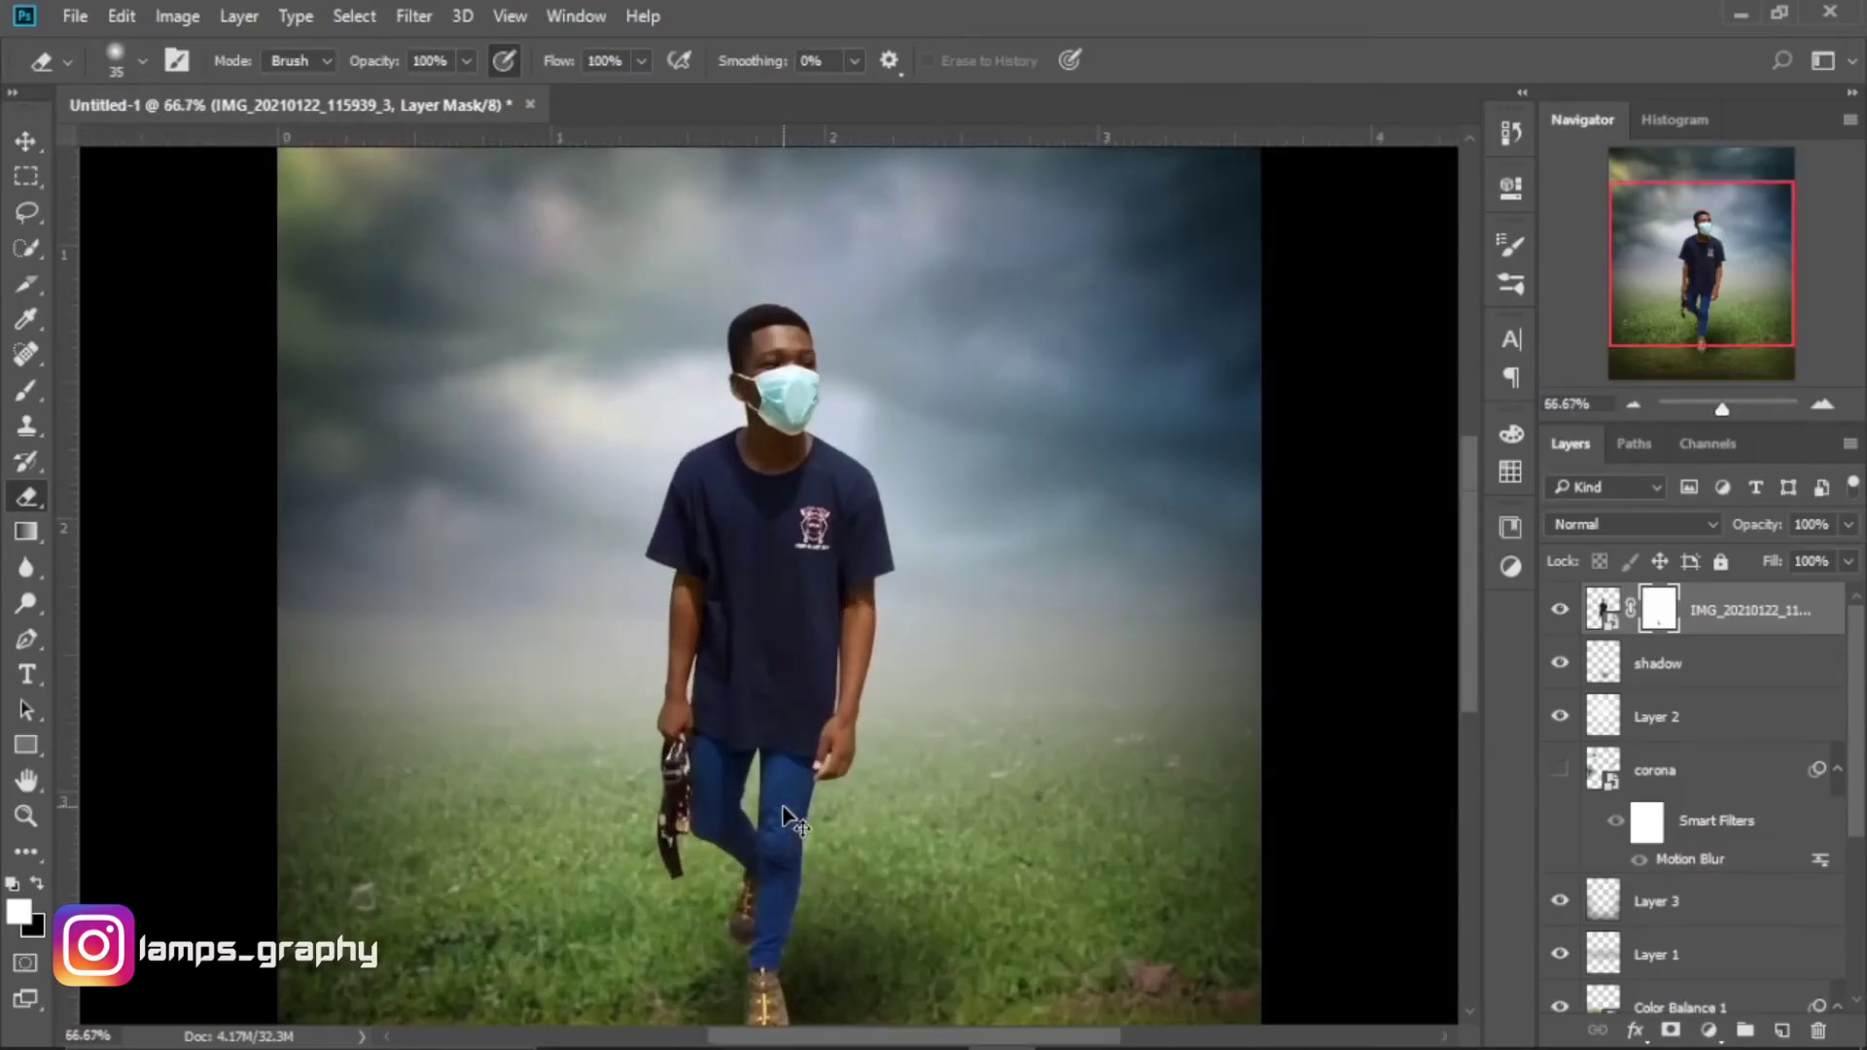
left_click_drag(694, 912, 664, 708)
left_click_drag(717, 563, 741, 510)
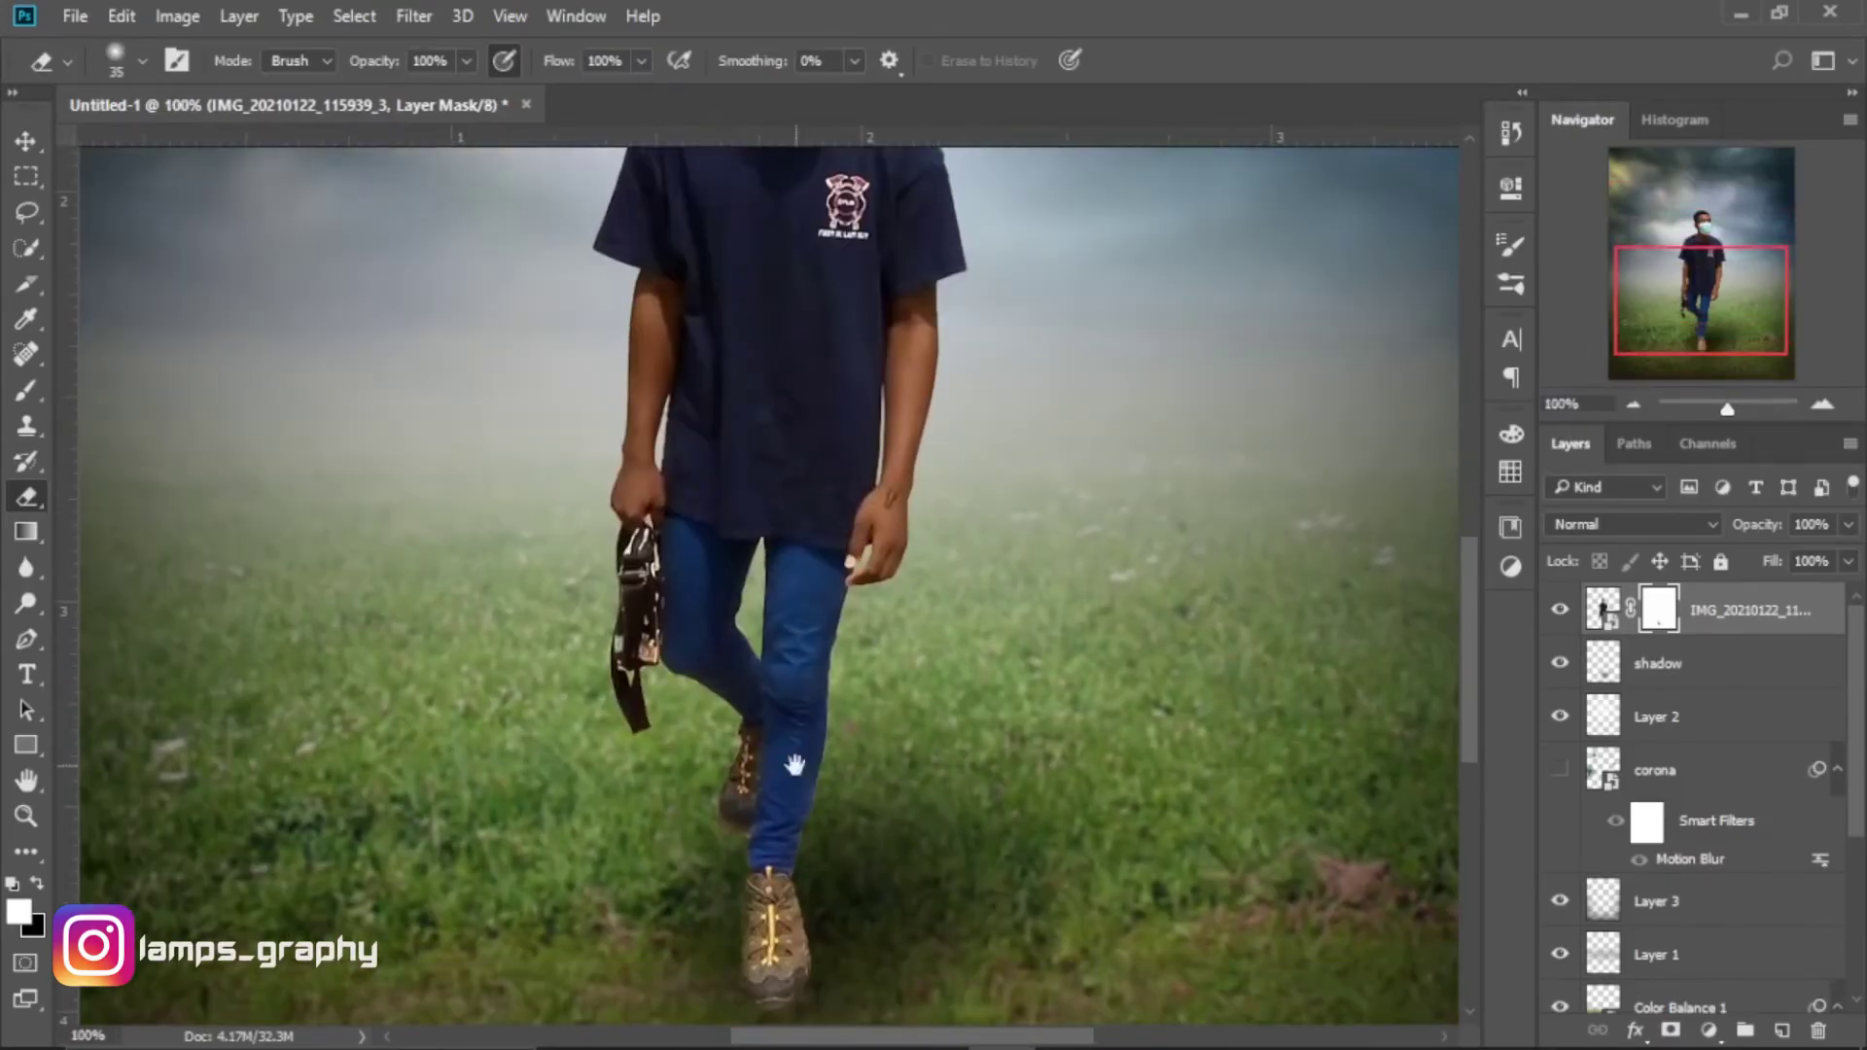
scroll(791, 771, "up", 2)
scroll(856, 720, "up", 1)
scroll(888, 688, "up", 1)
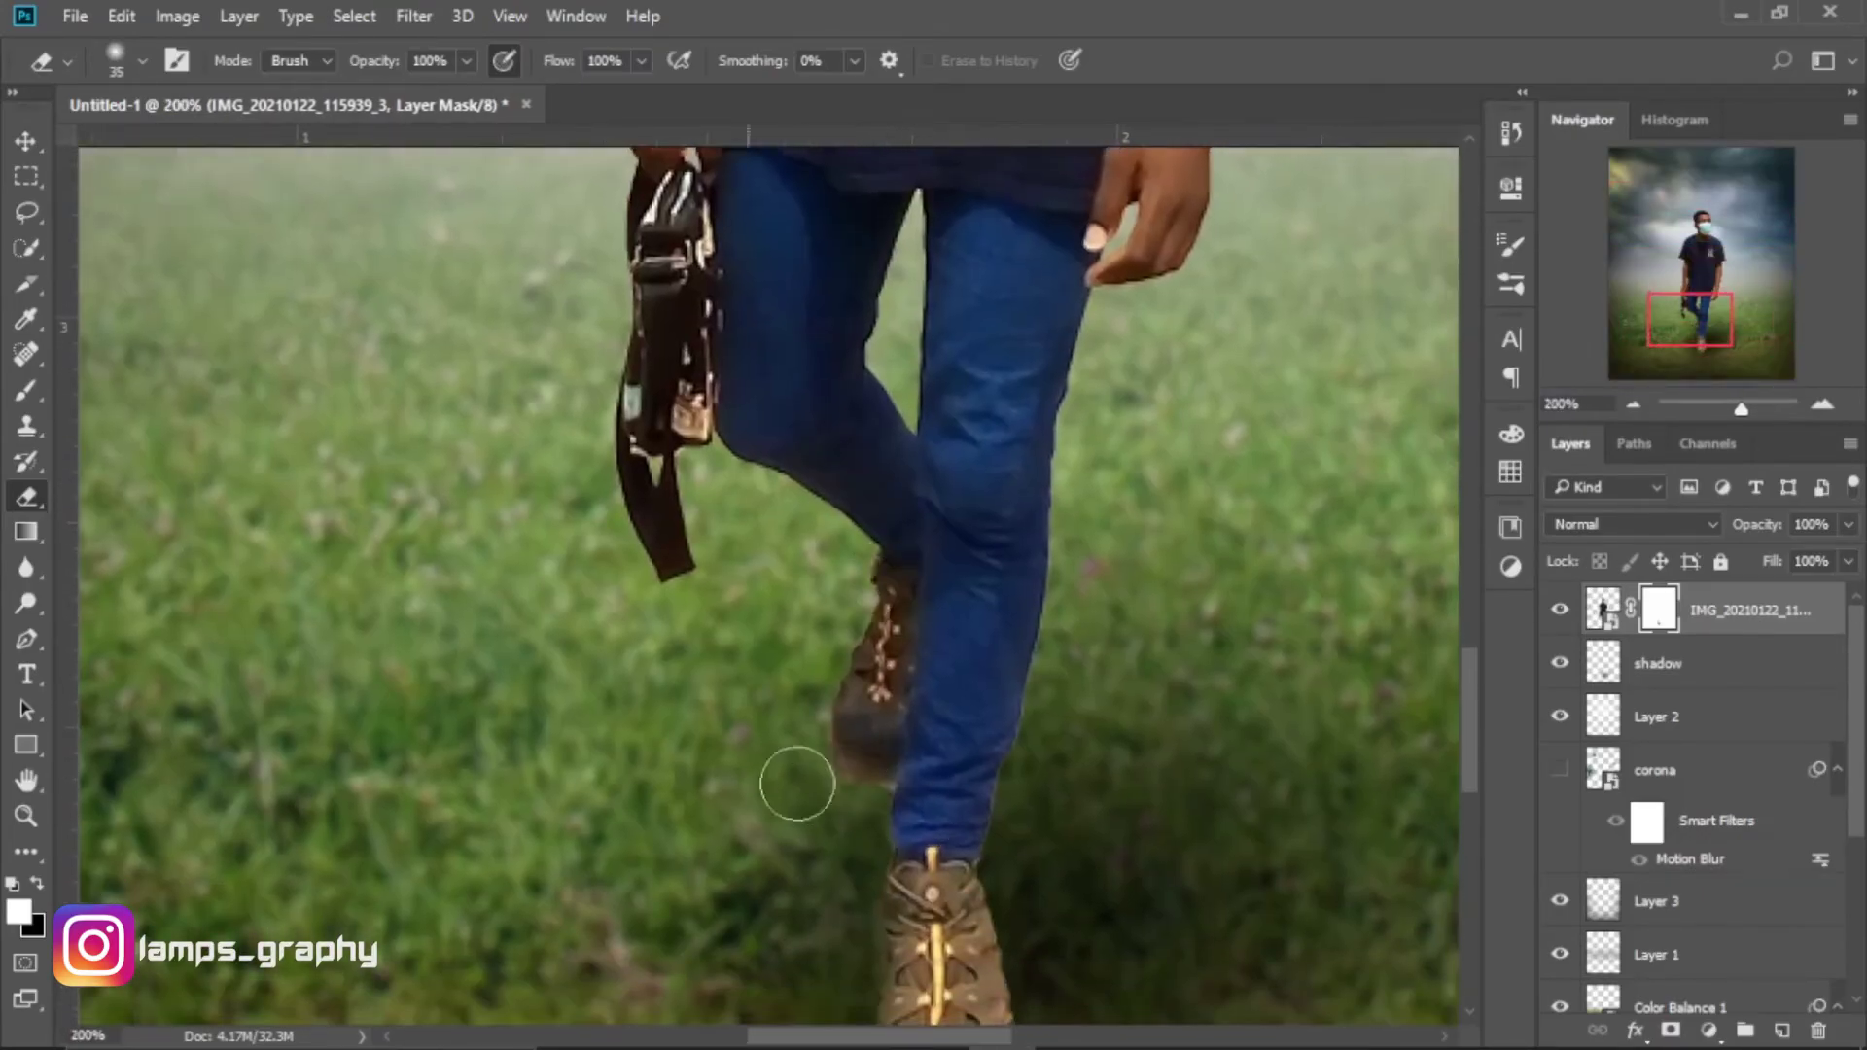
key("bracketleft")
key("bracketleft")
key("bracketleft")
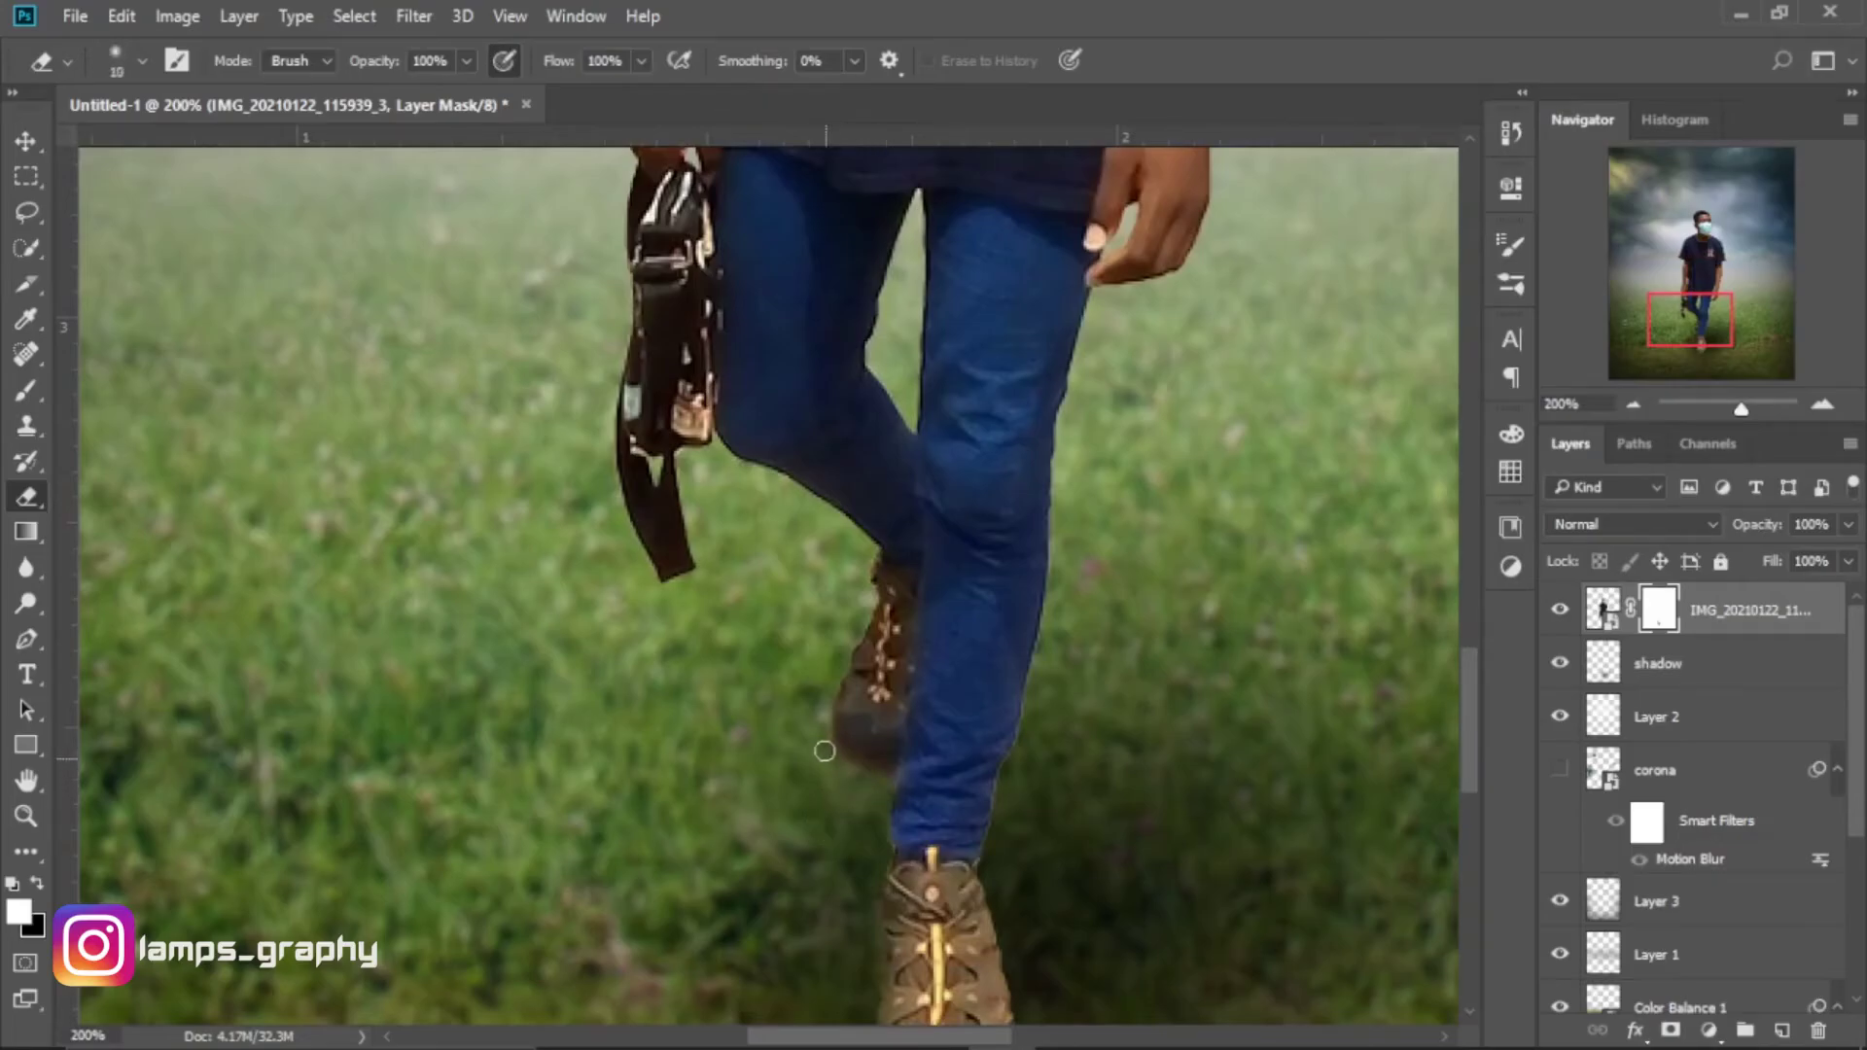
scroll(904, 669, "down", 2)
scroll(906, 673, "down", 2)
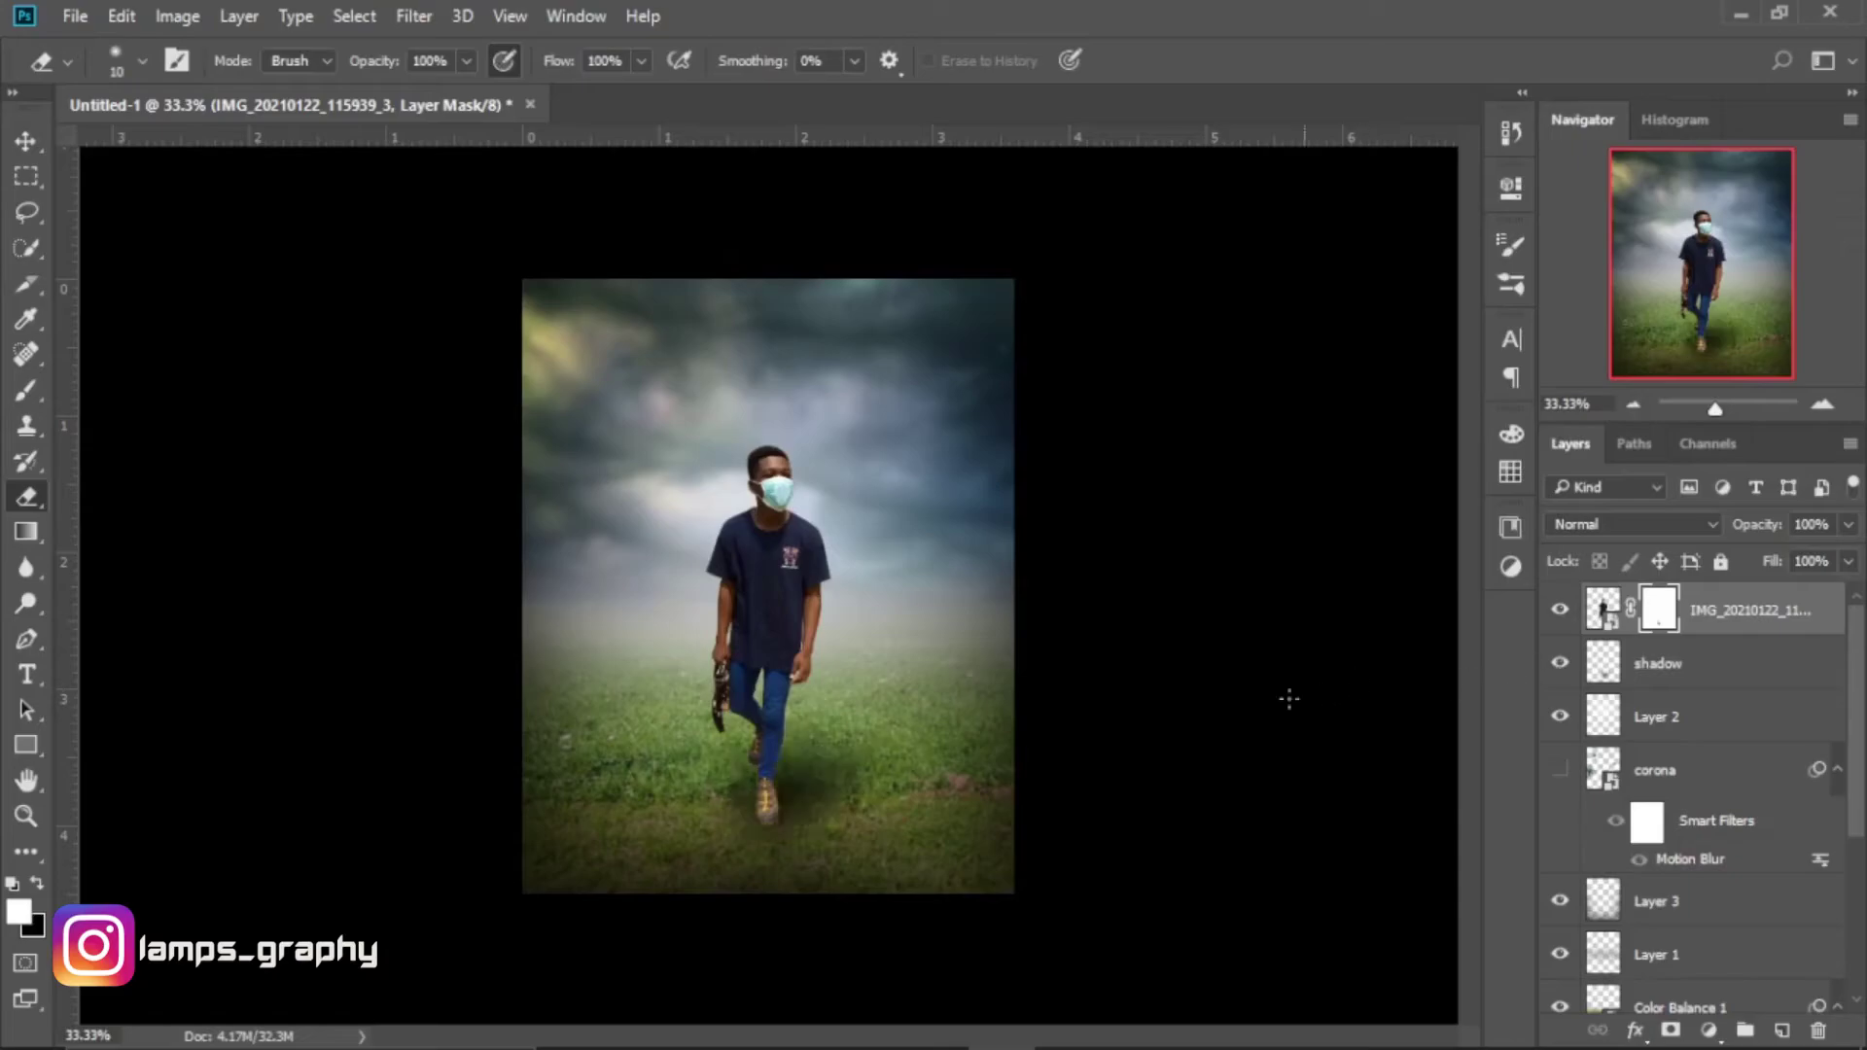
Select the shadow layer and lower its opacity to 75%.
key("v")
left_click(1741, 663)
left_click_drag(1765, 533, 1750, 543)
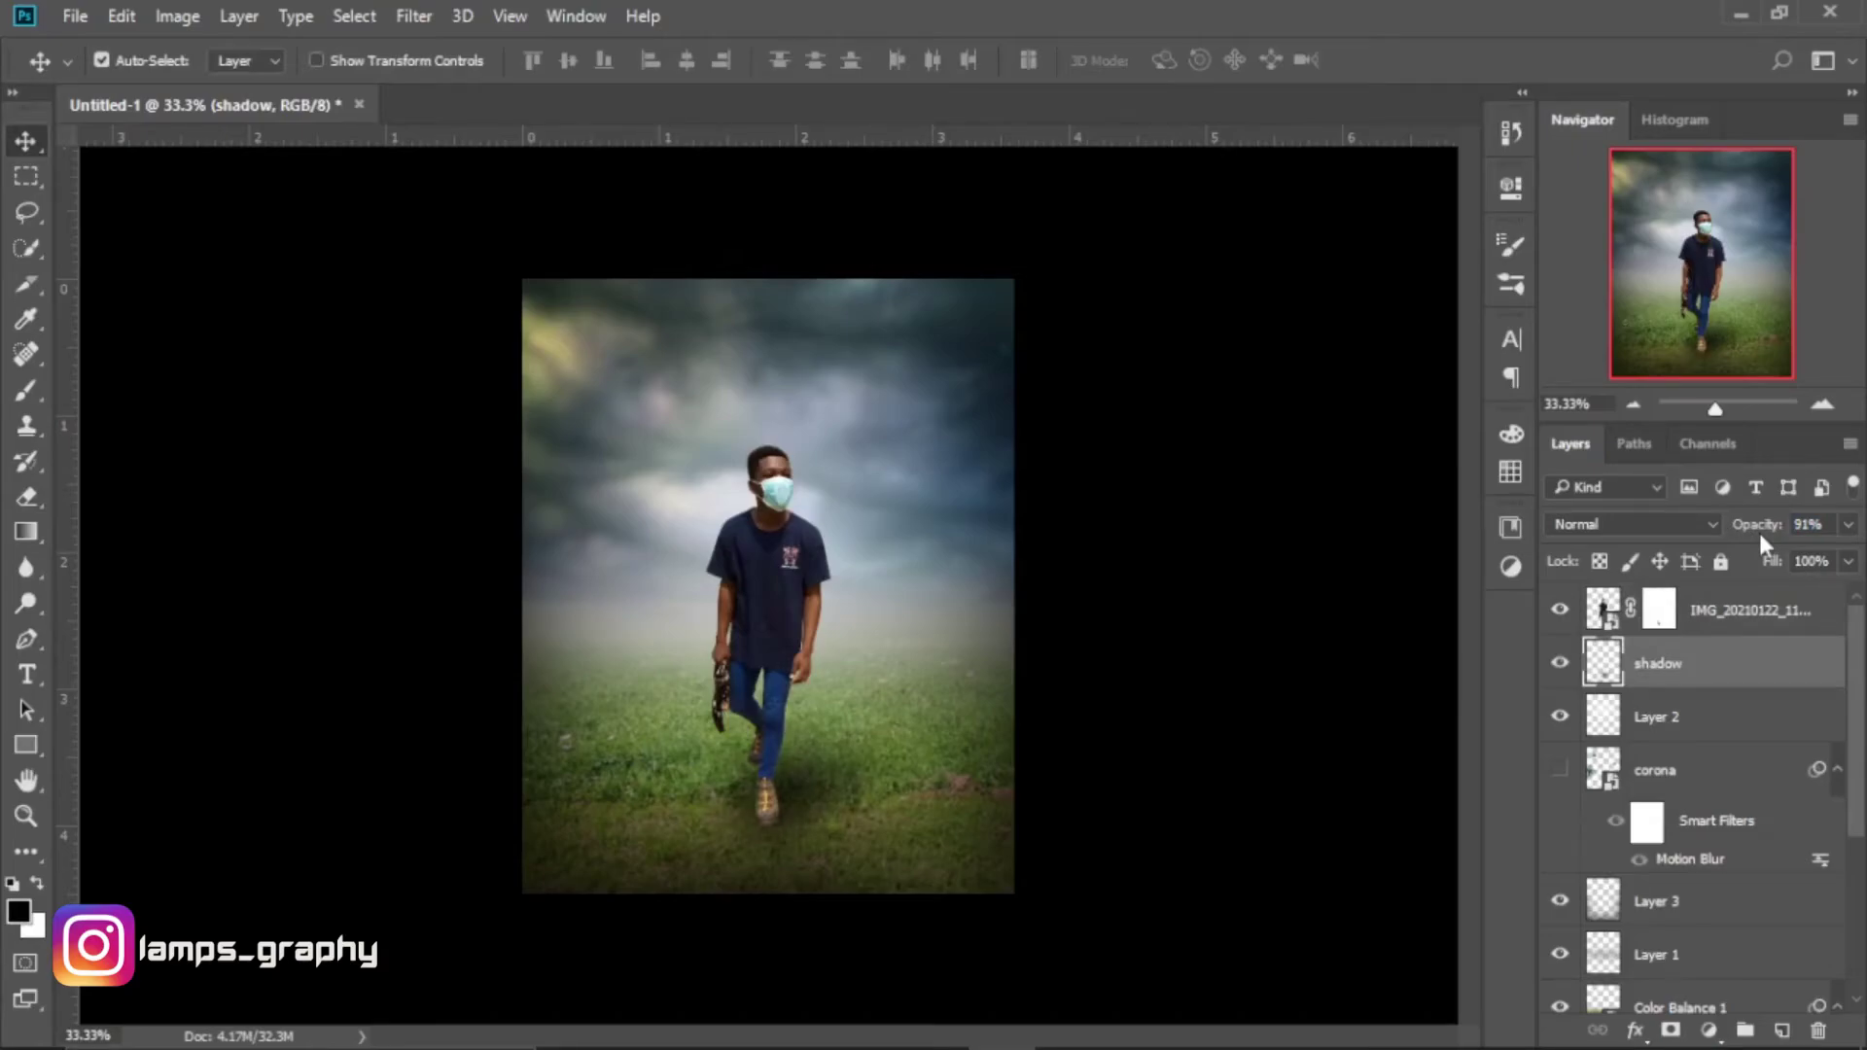
Show the corona virus particle layer and zoom the canvas to 50%.
left_click(1573, 769)
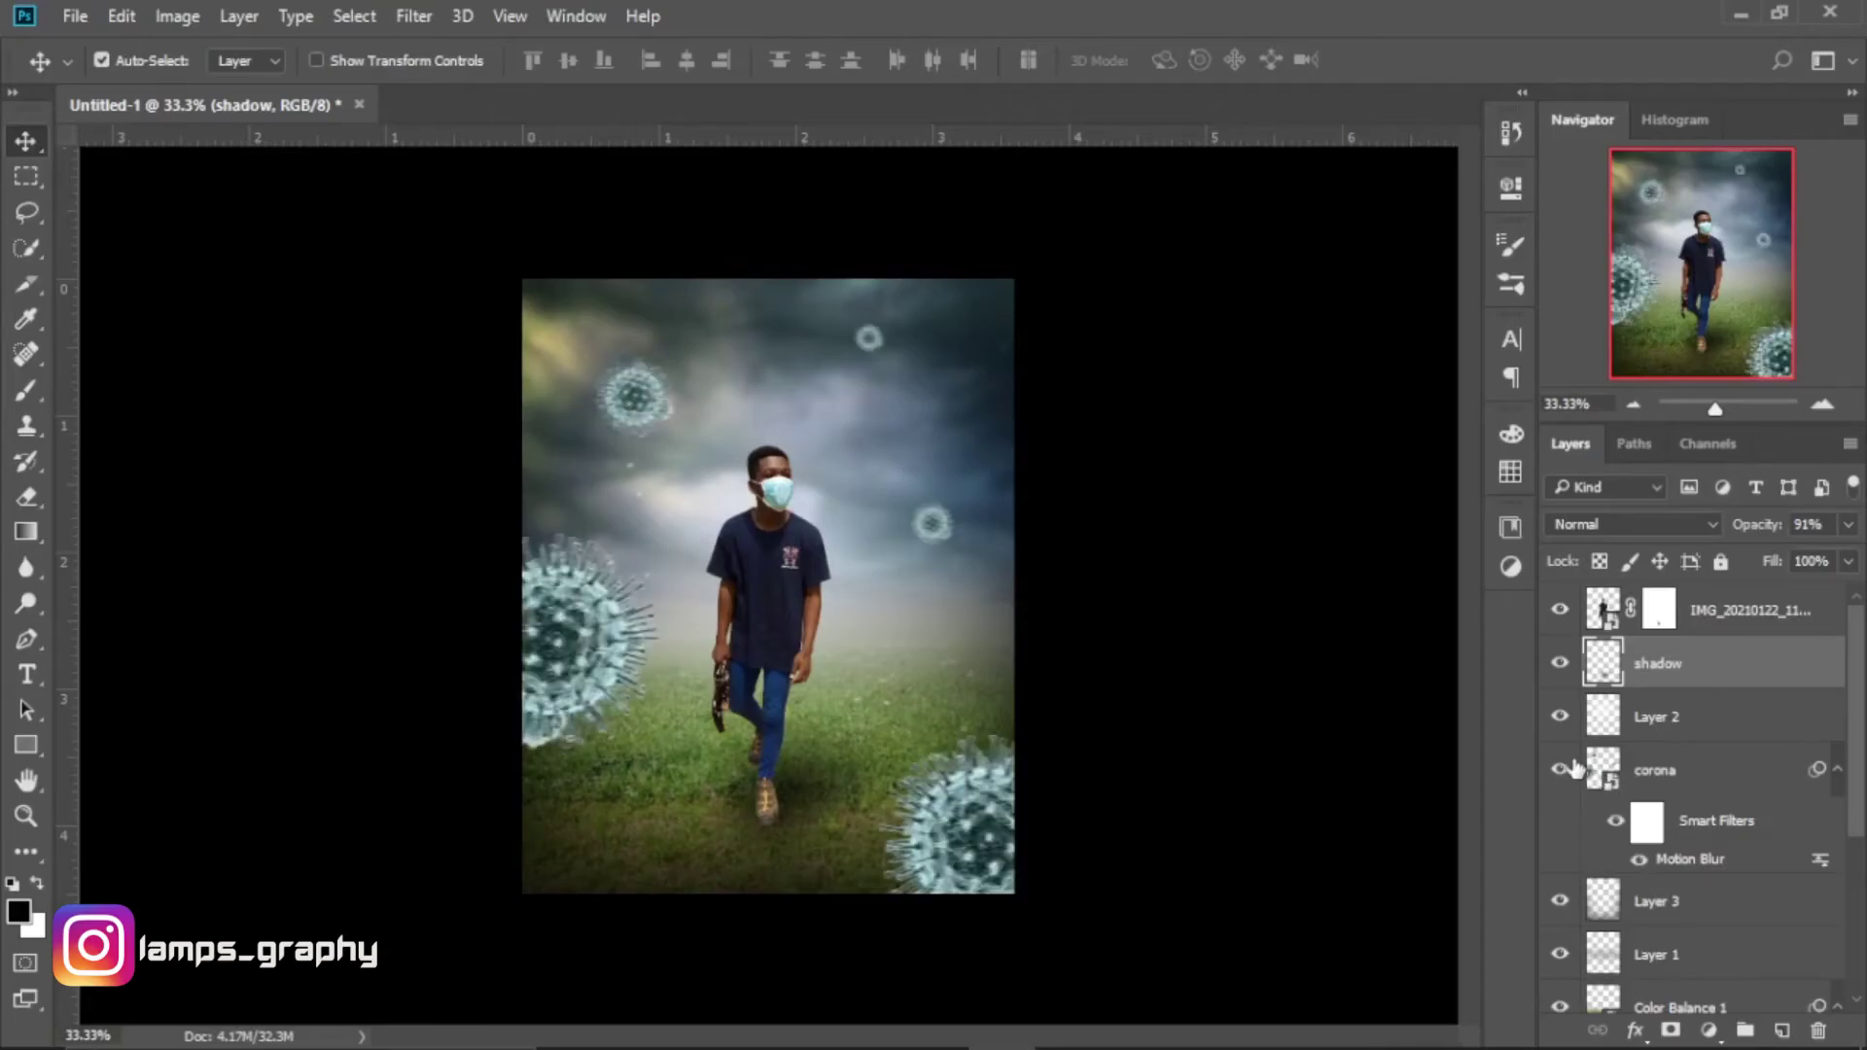
key("ctrl+plus")
key("ctrl+minus")
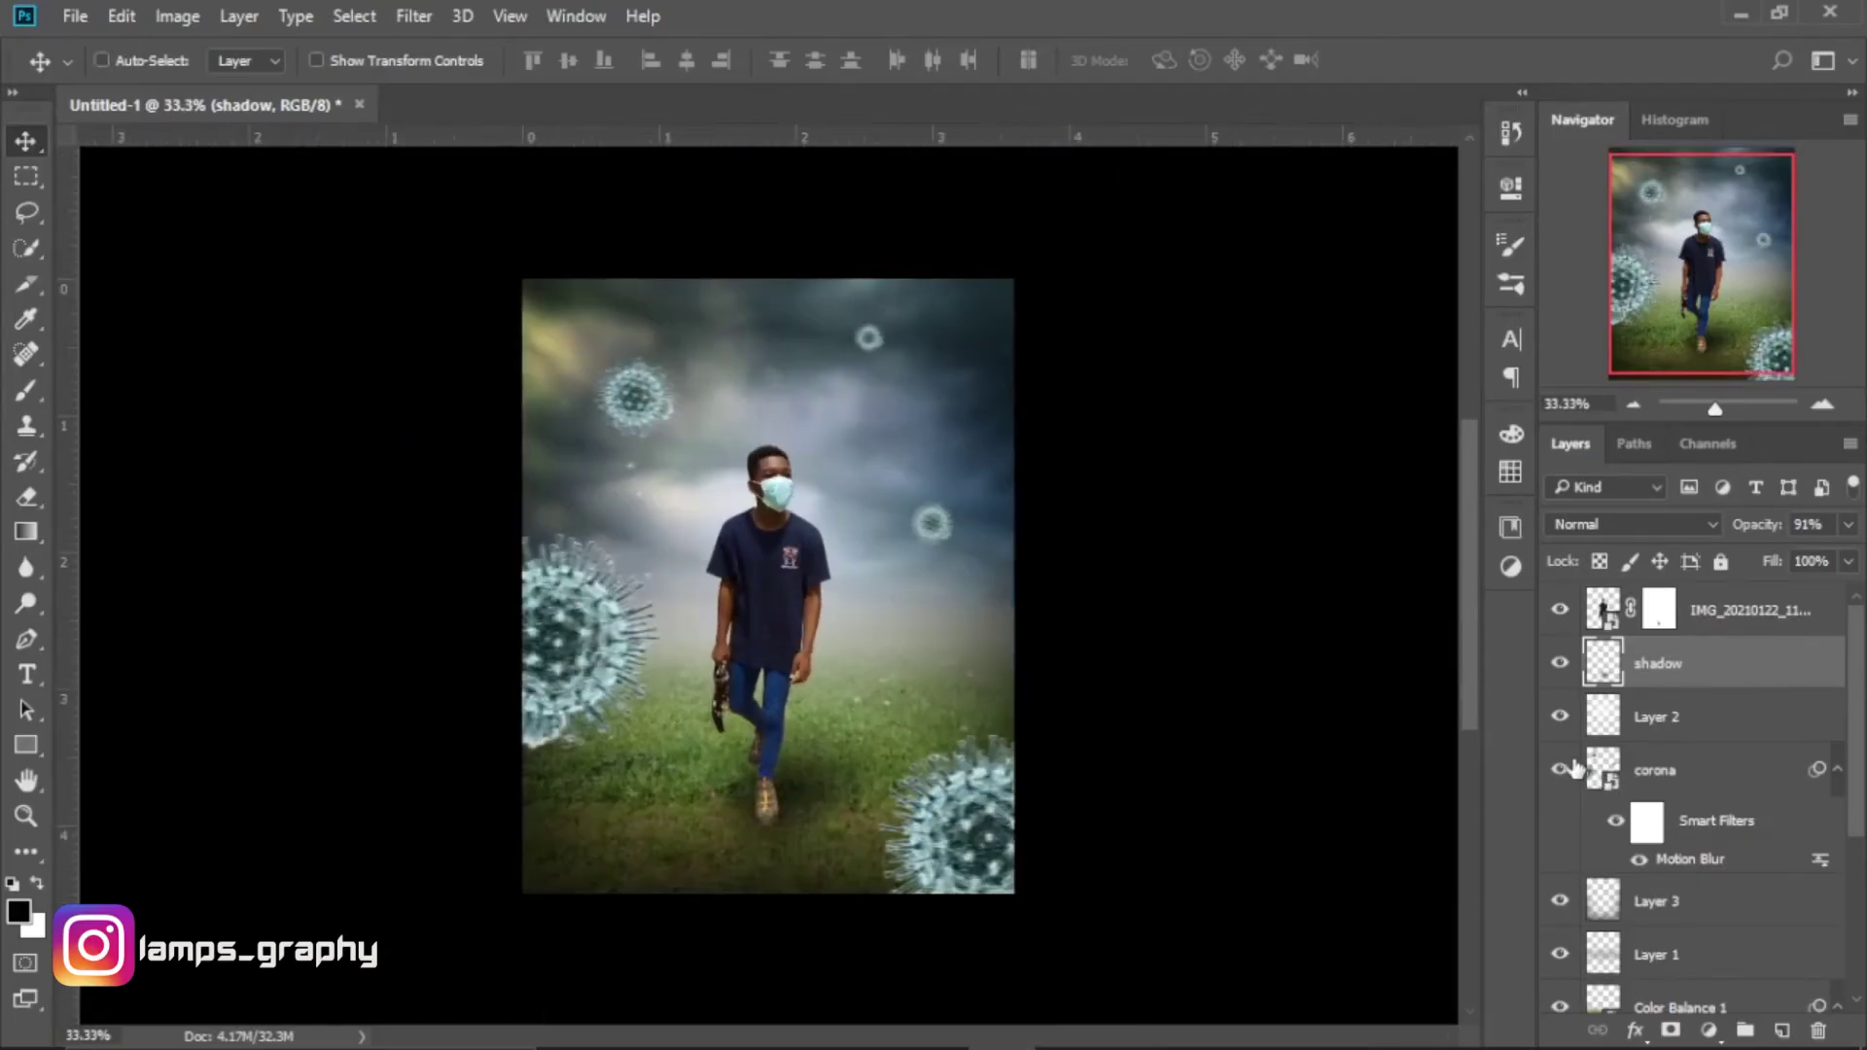
key("ctrl+plus")
key("ctrl+plus")
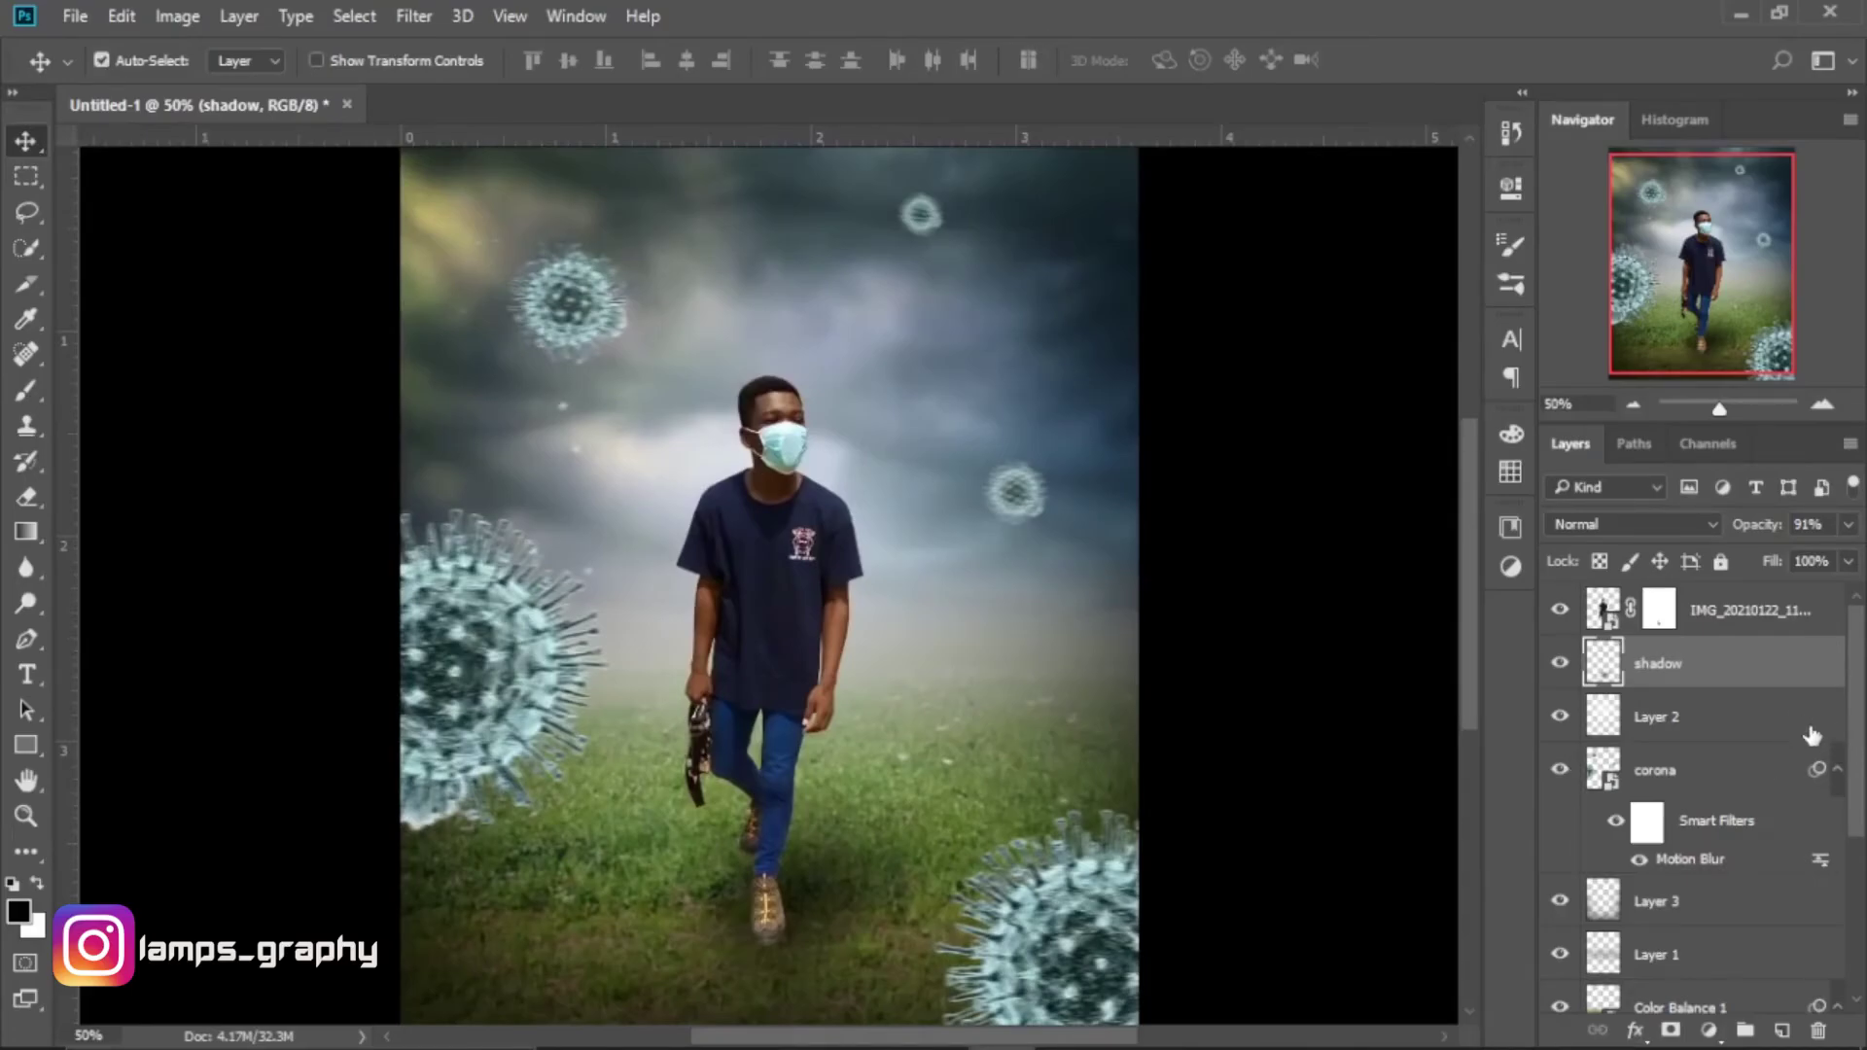
Select Layer 2 and toggle its visibility off and on to compare.
left_click(1776, 618)
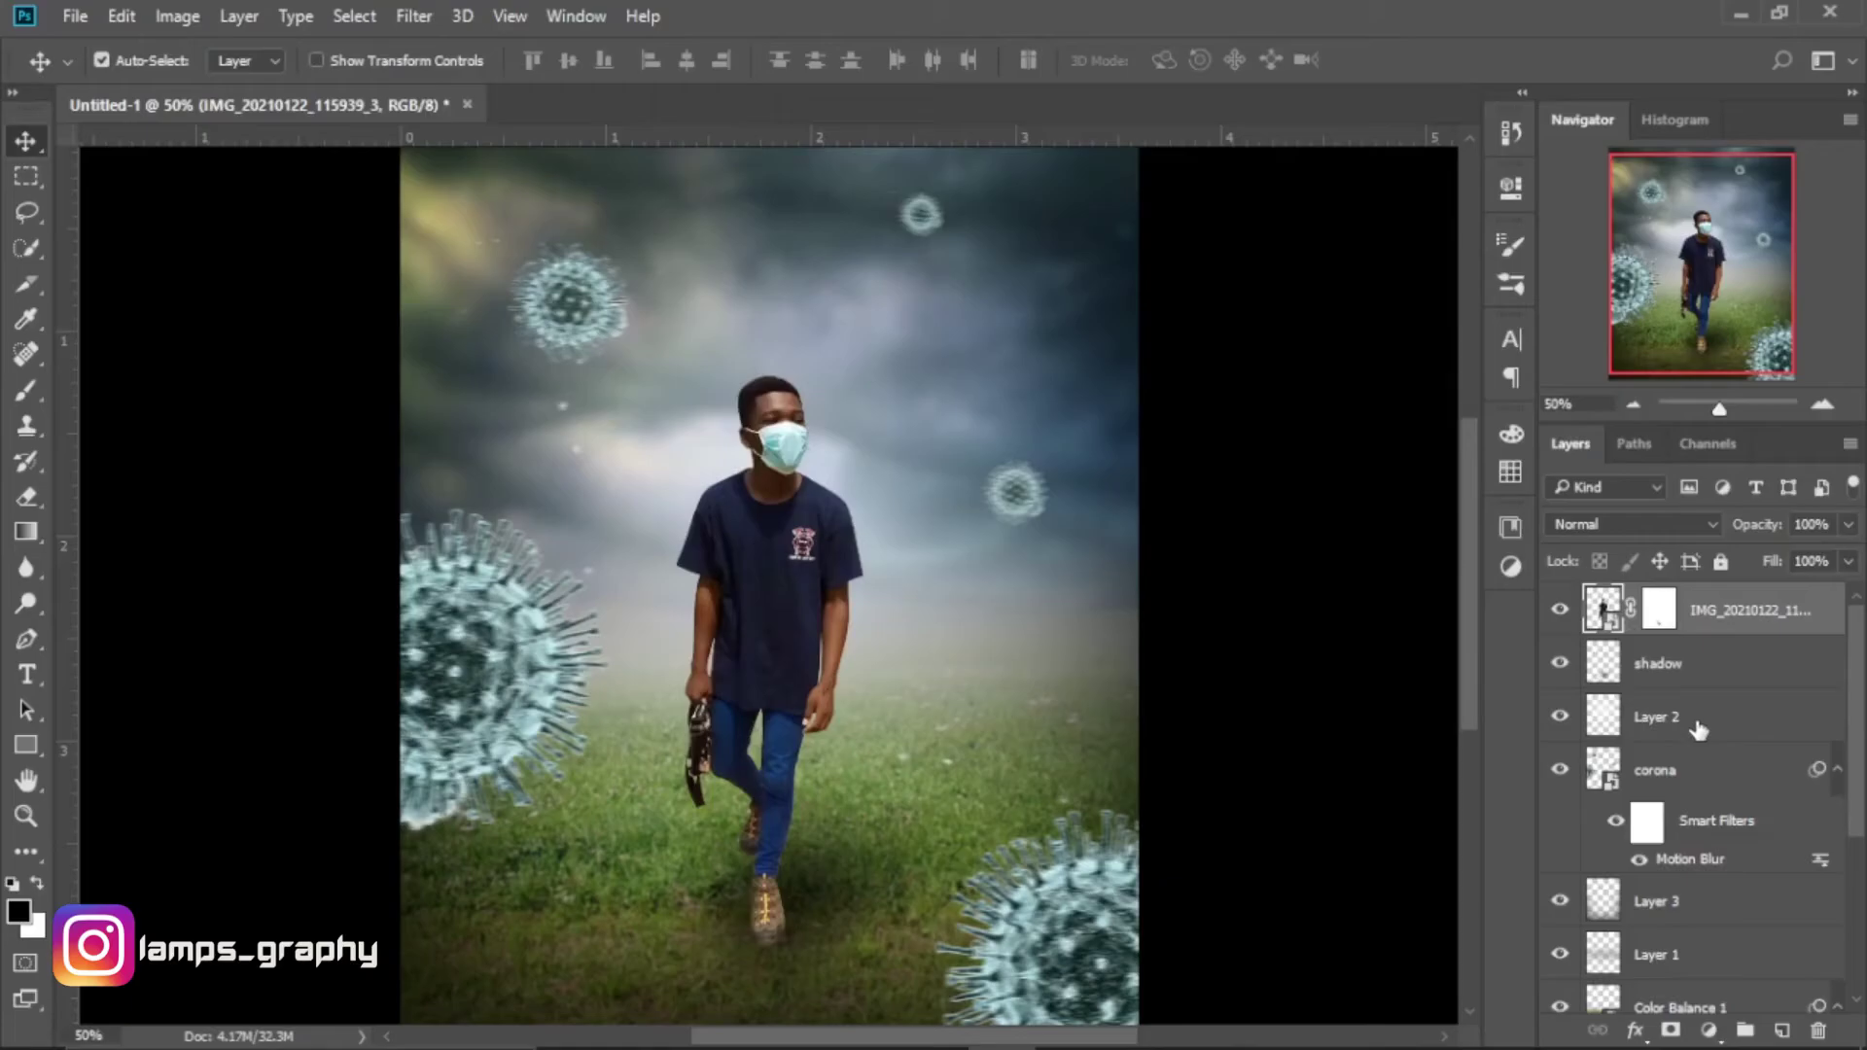
left_click(1658, 724)
left_click(1562, 721)
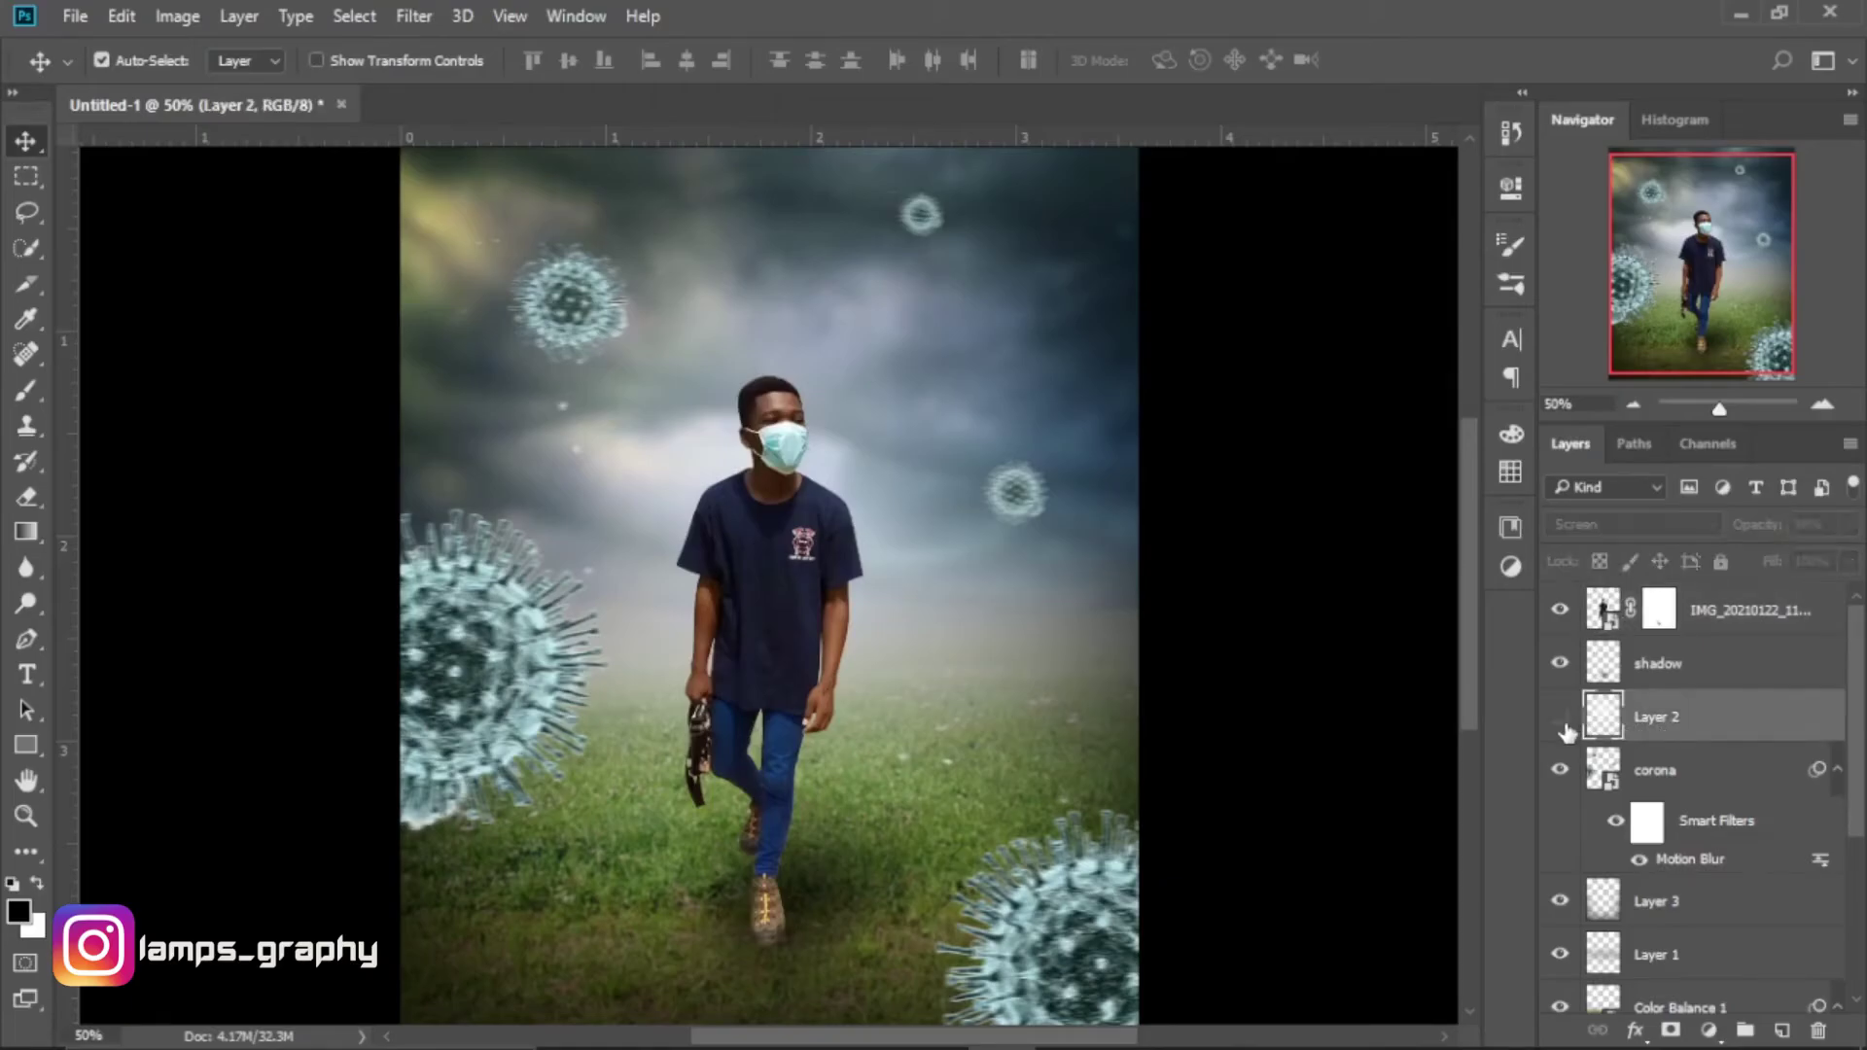
left_click(1562, 720)
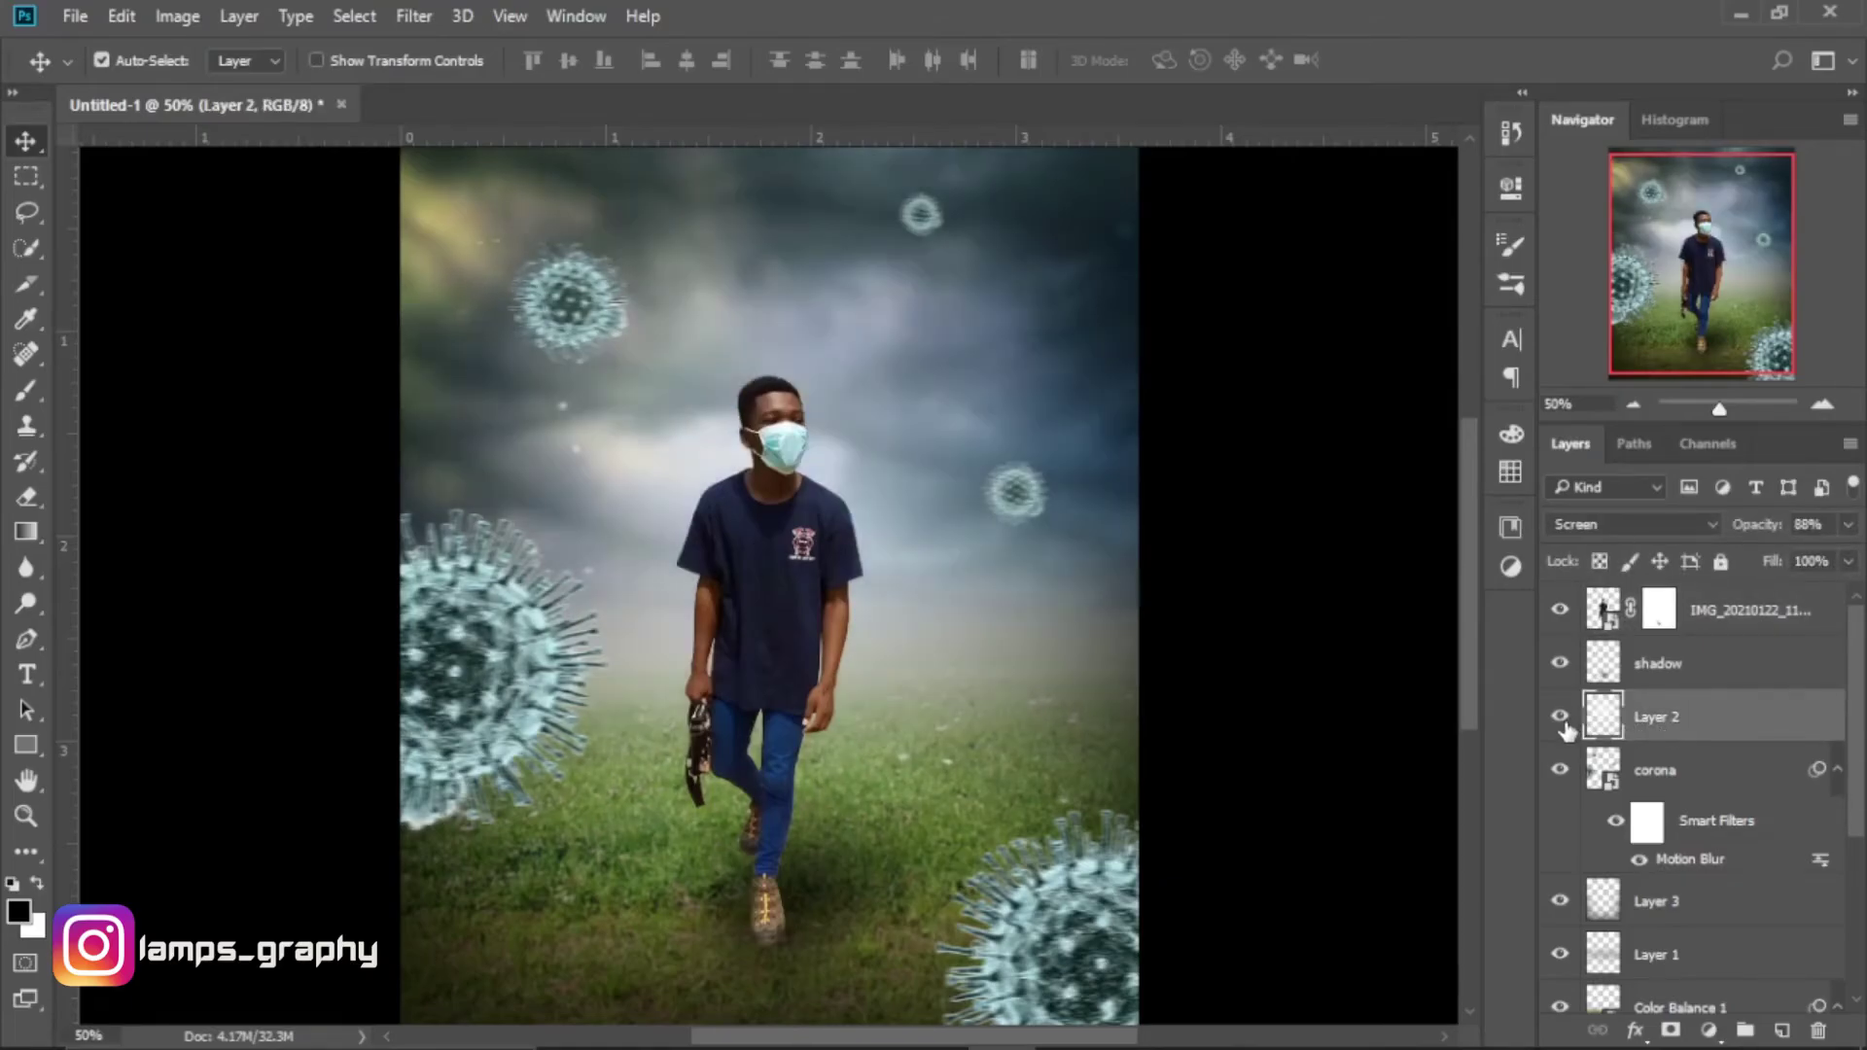
Shift-select the background layers through Color Balance 2 and merge them into Layer 2.
left_click_drag(1855, 744, 1863, 941)
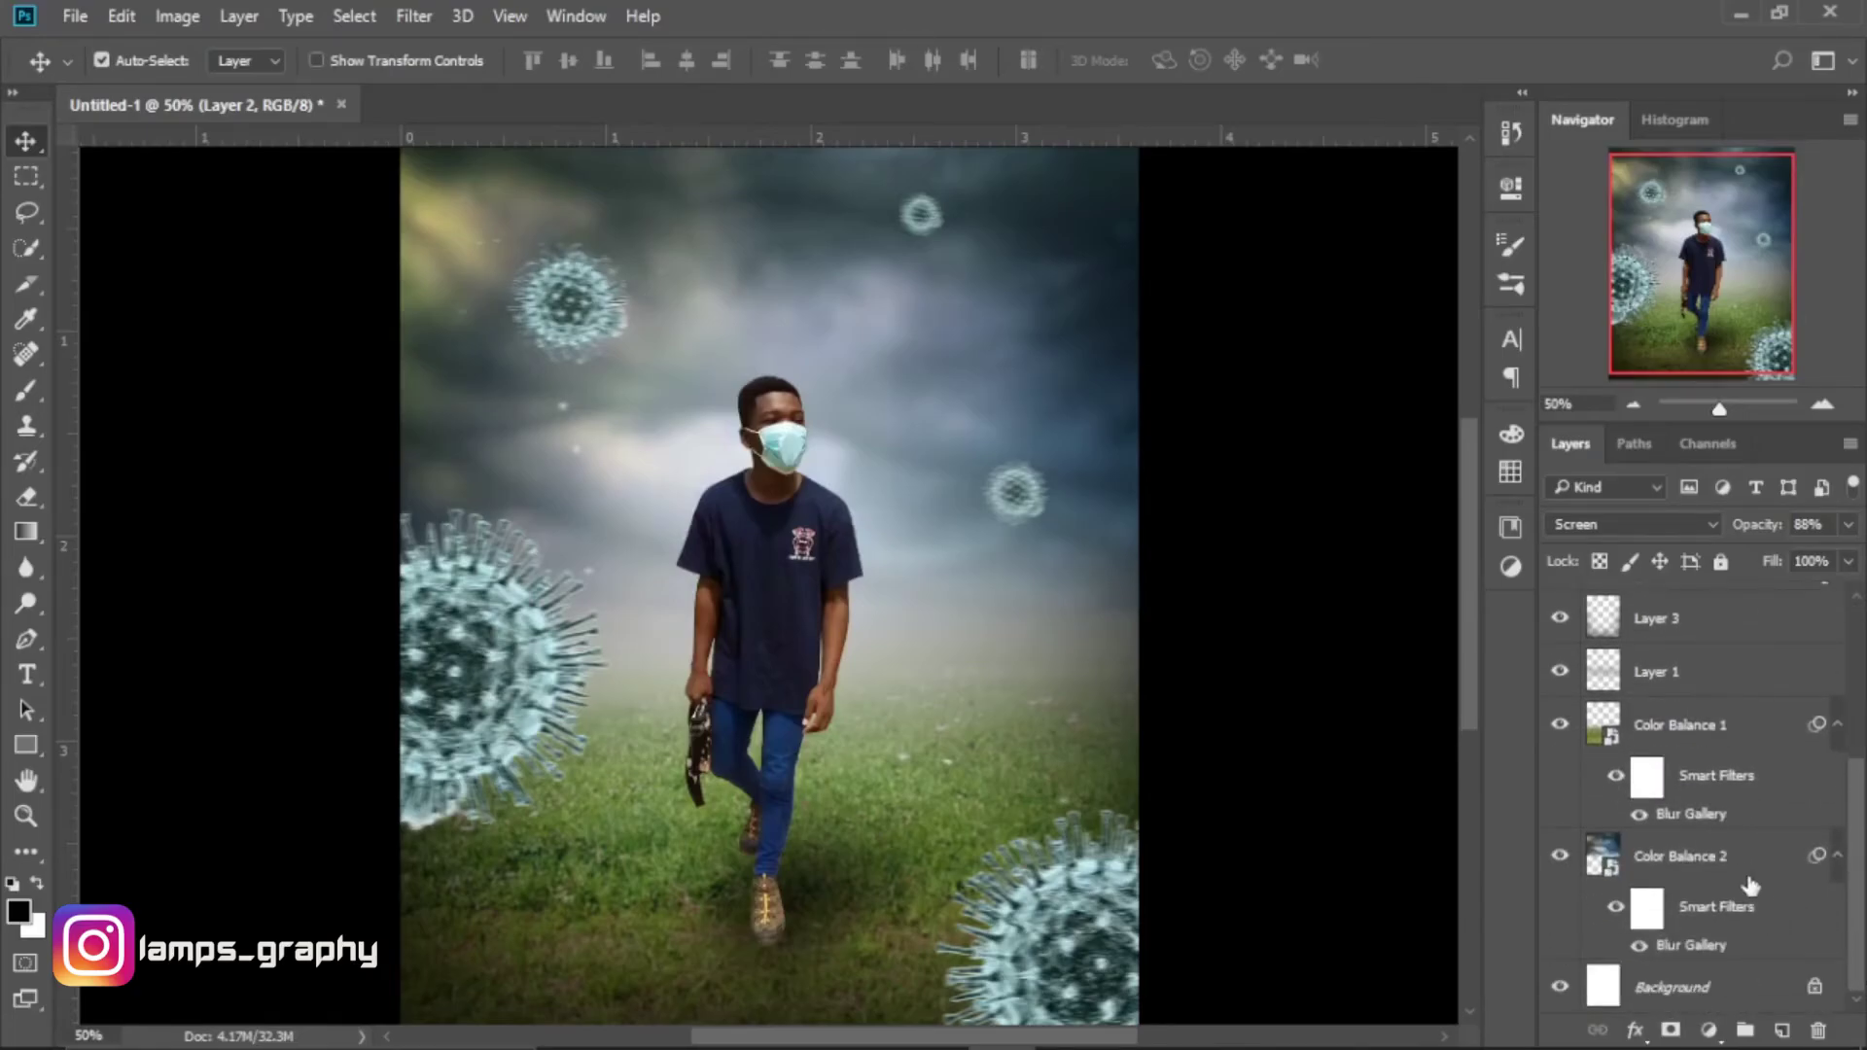
left_click(1747, 875, "shift")
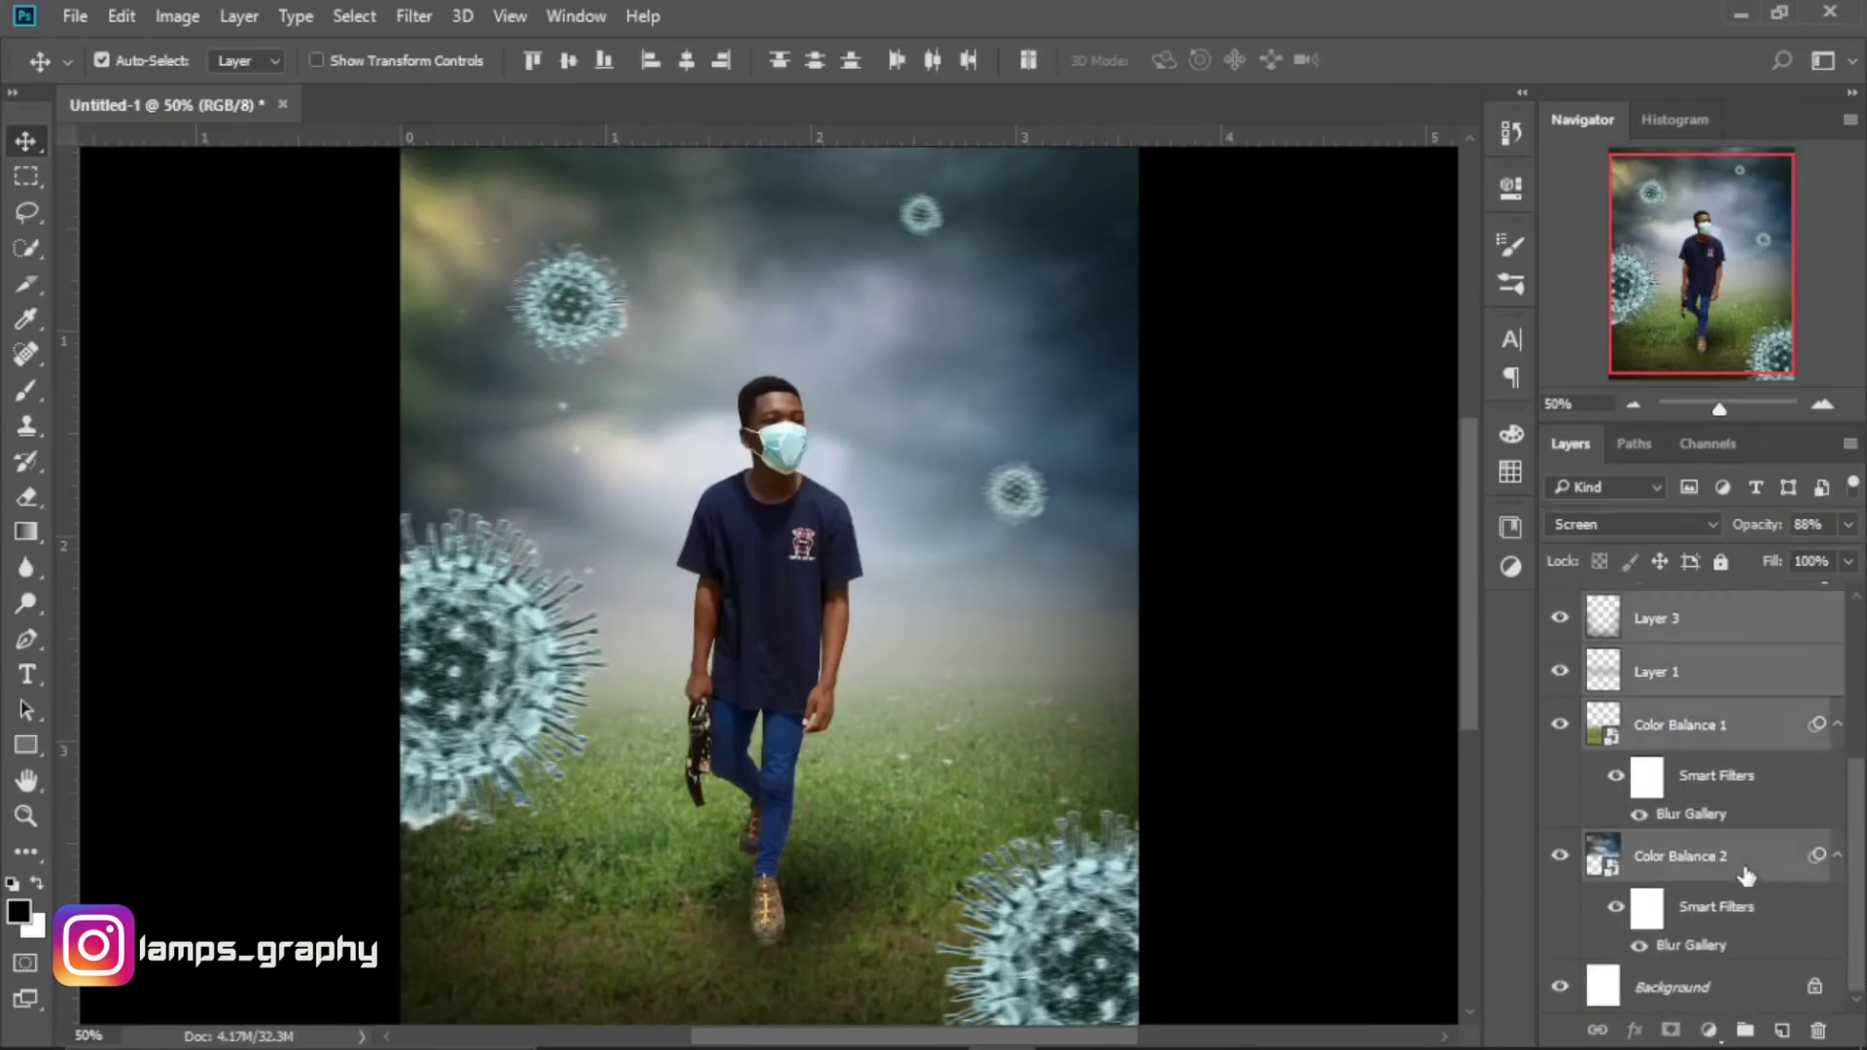
right_click(1728, 865)
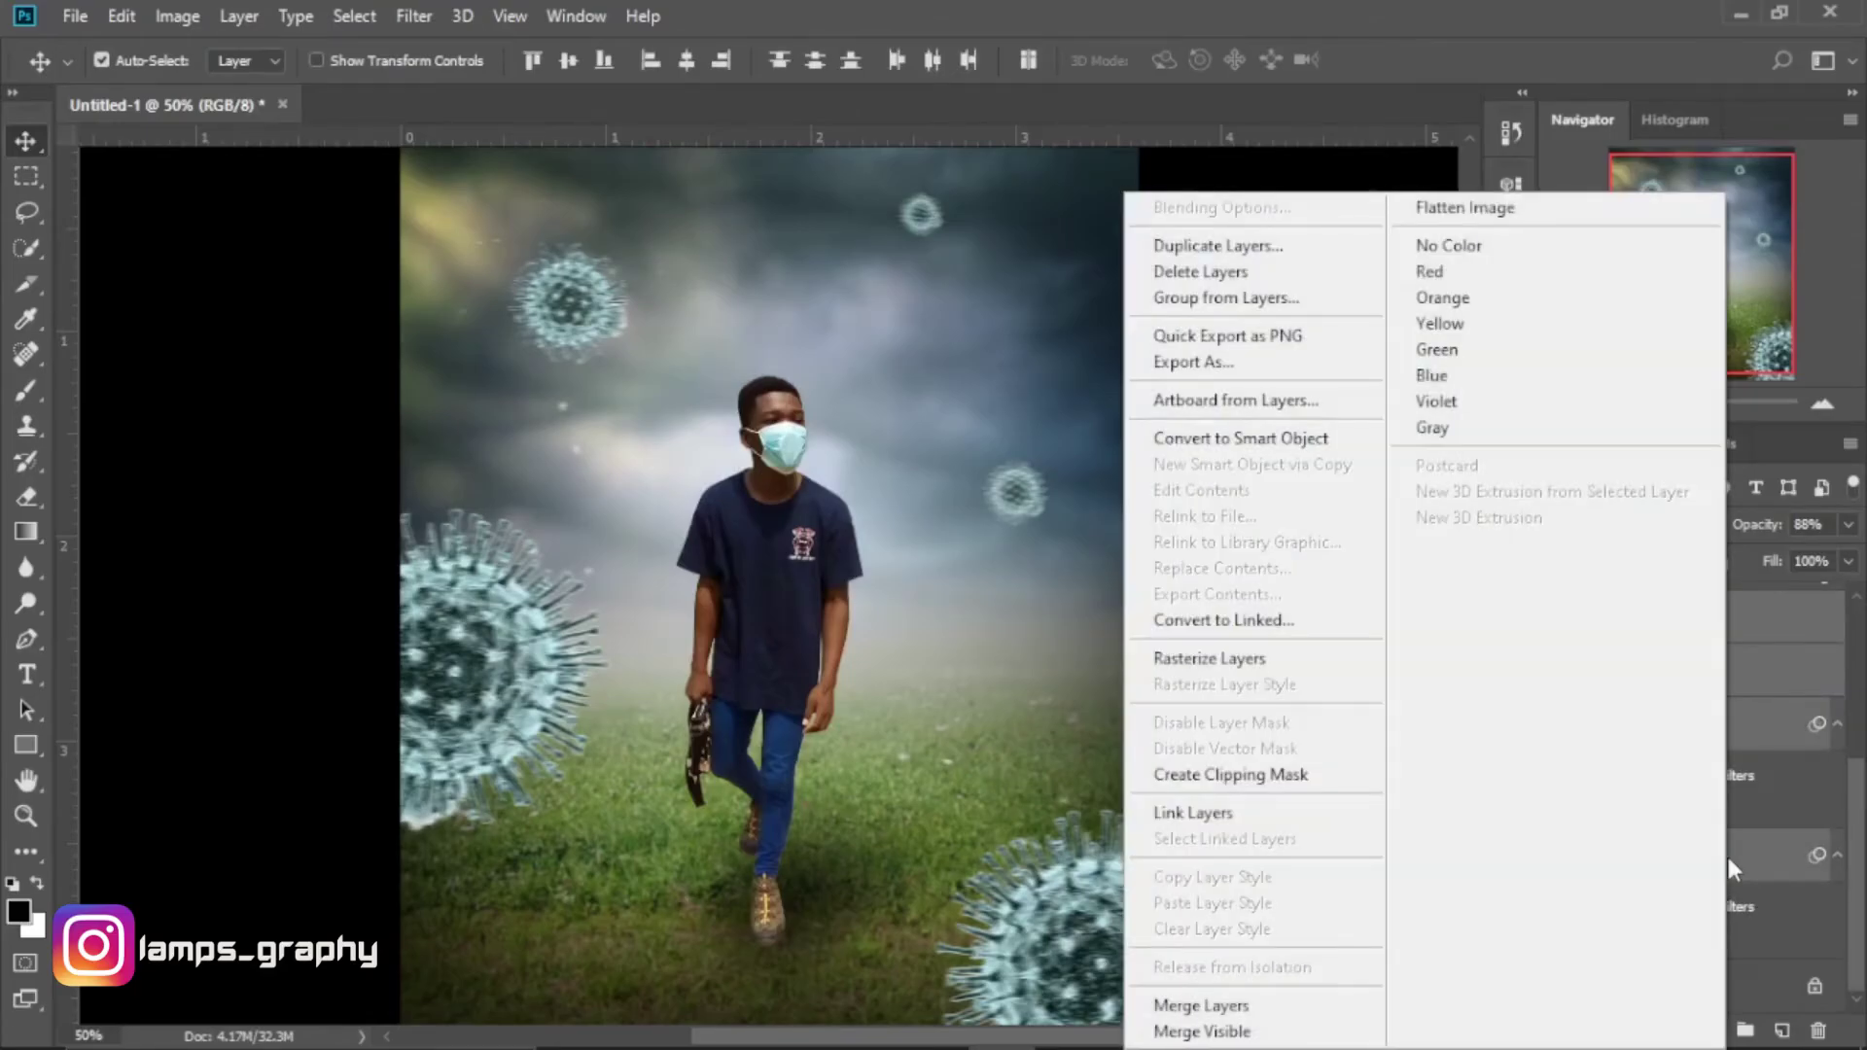
left_click(1223, 1009)
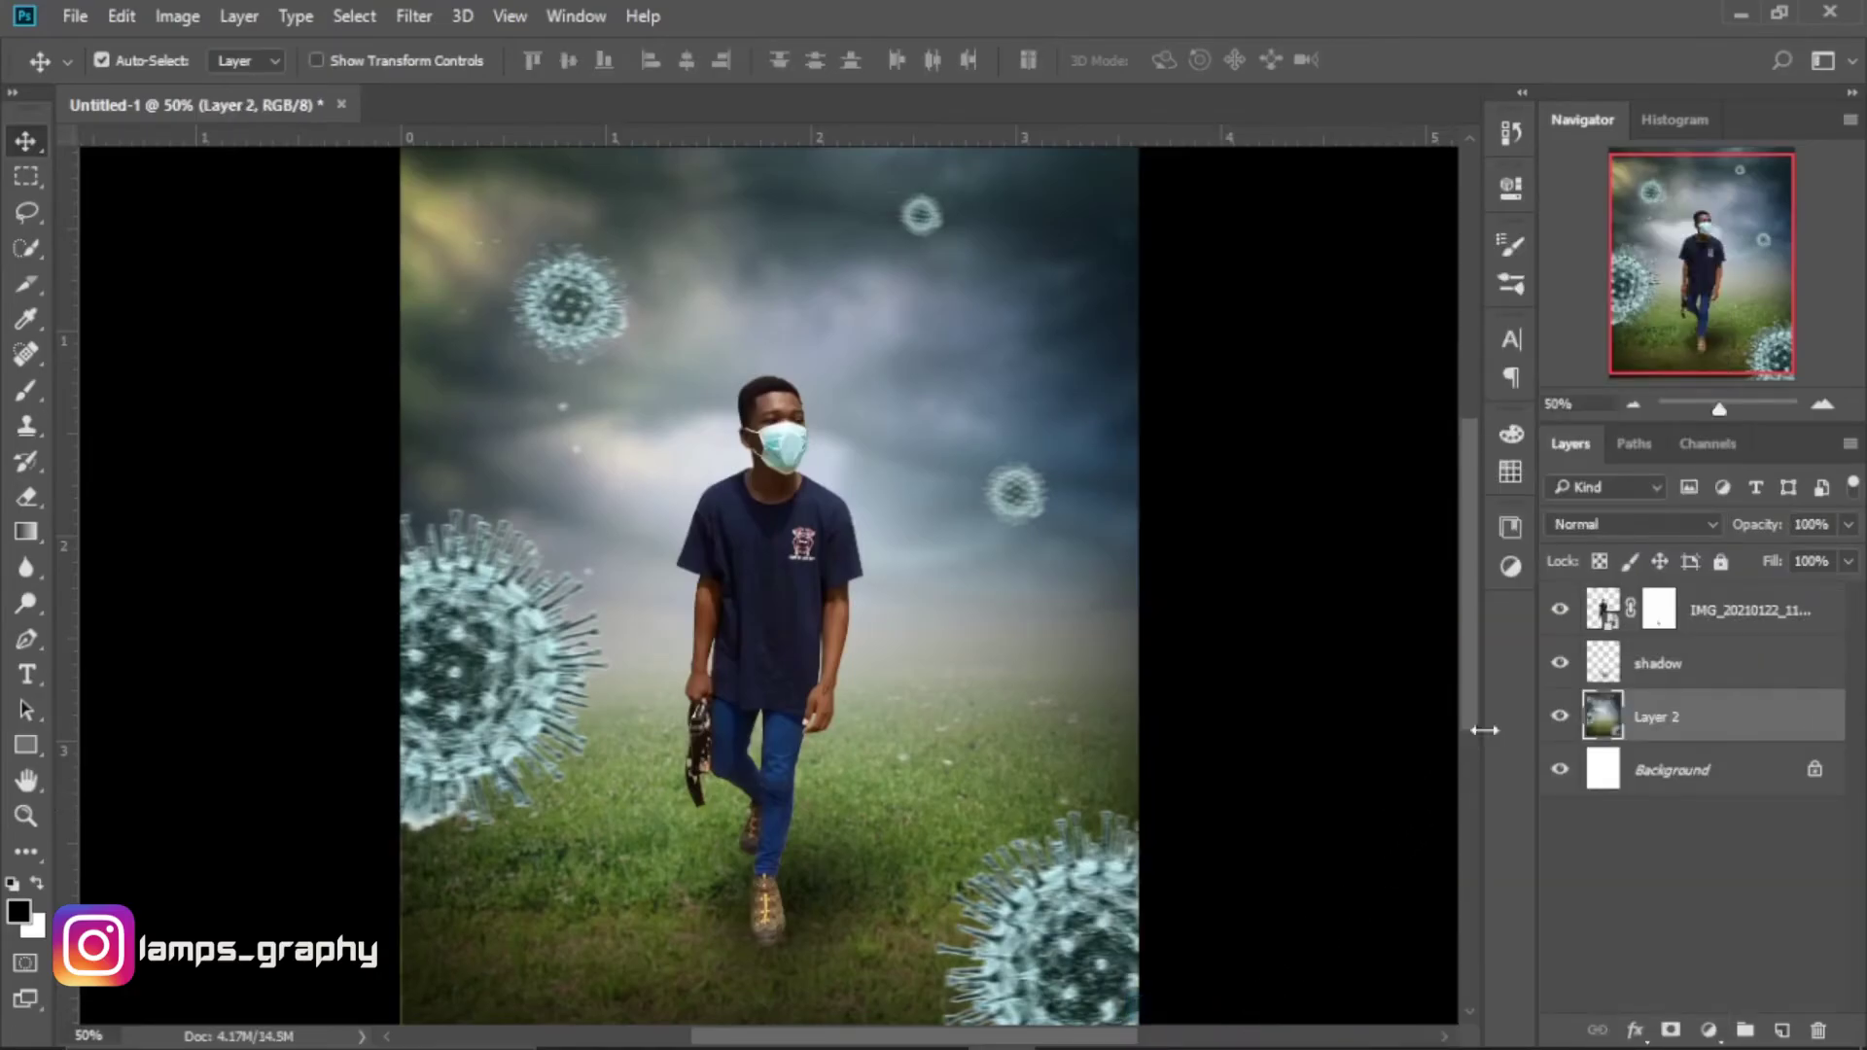
Toggle the merged Layer 2's visibility to compare, then zoom out to 33.3%.
left_click(1559, 725)
left_click(1559, 720)
left_click(1559, 720)
key("ctrl+minus")
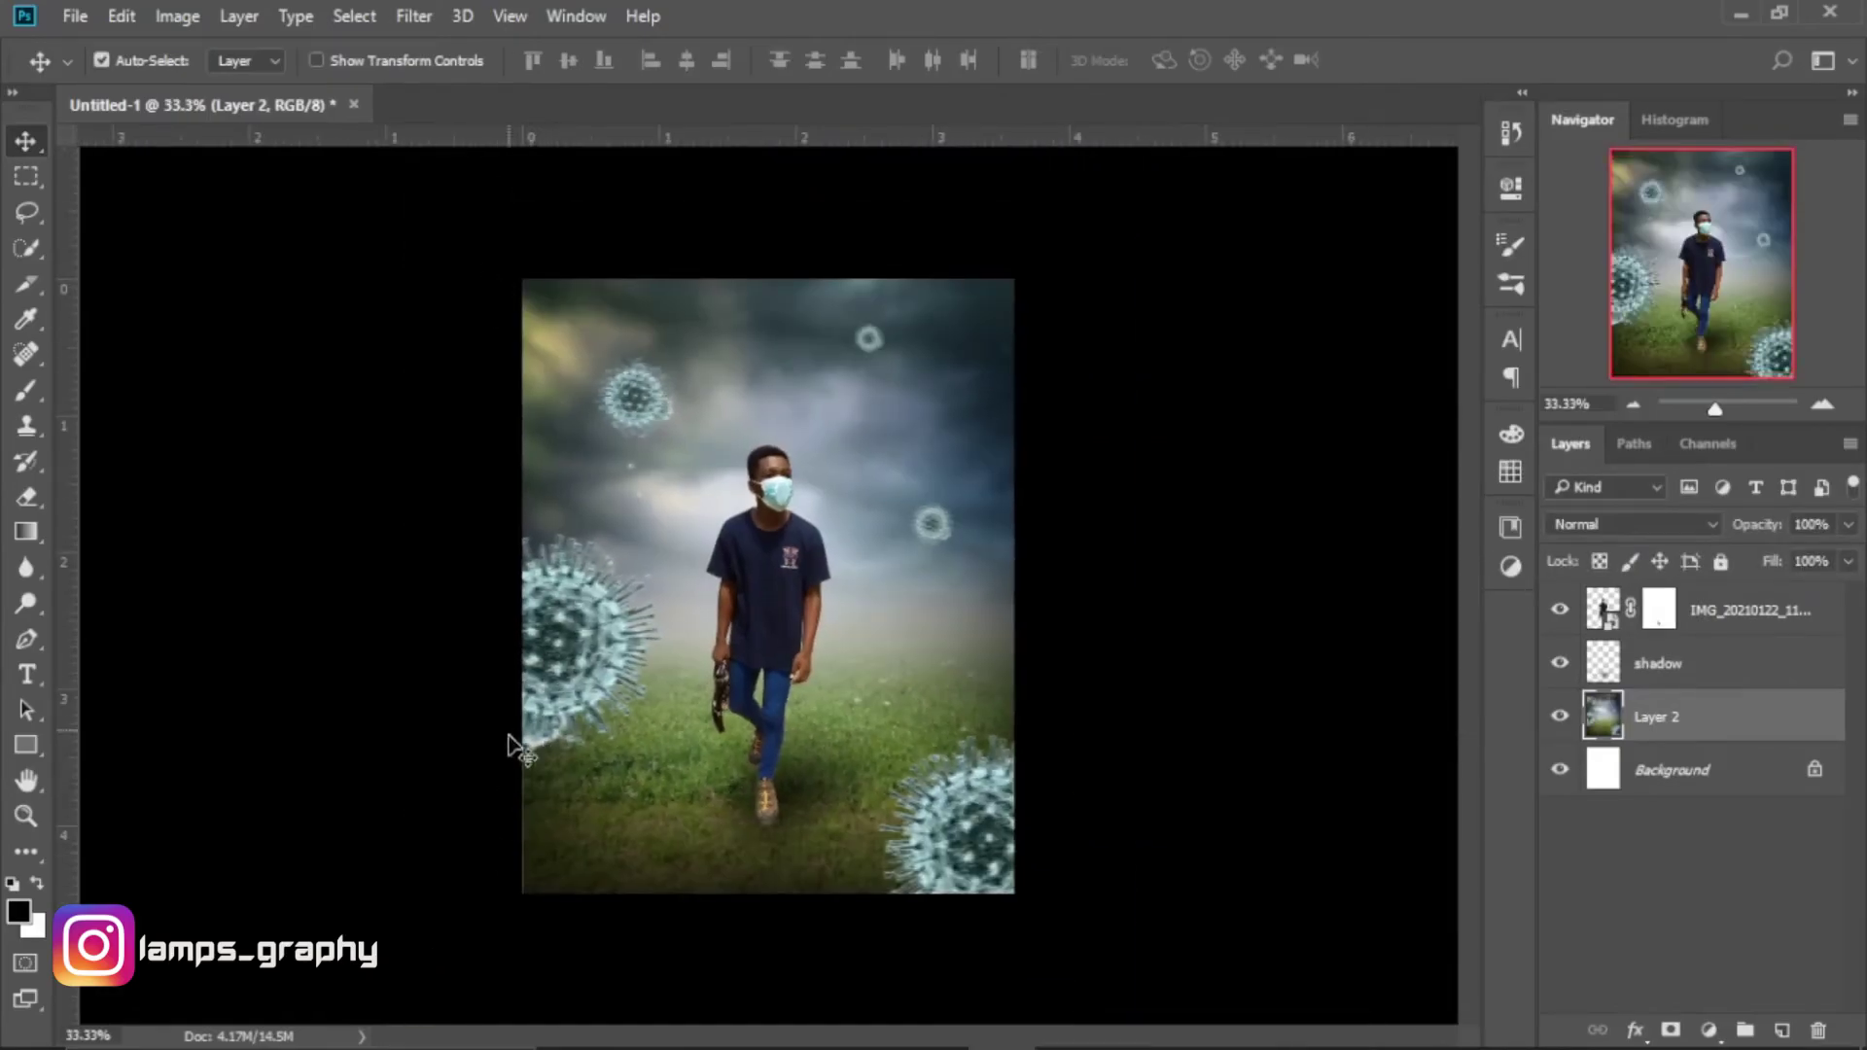
Scale the merged background up to about 101% and nudge it right and left.
key("ctrl+t")
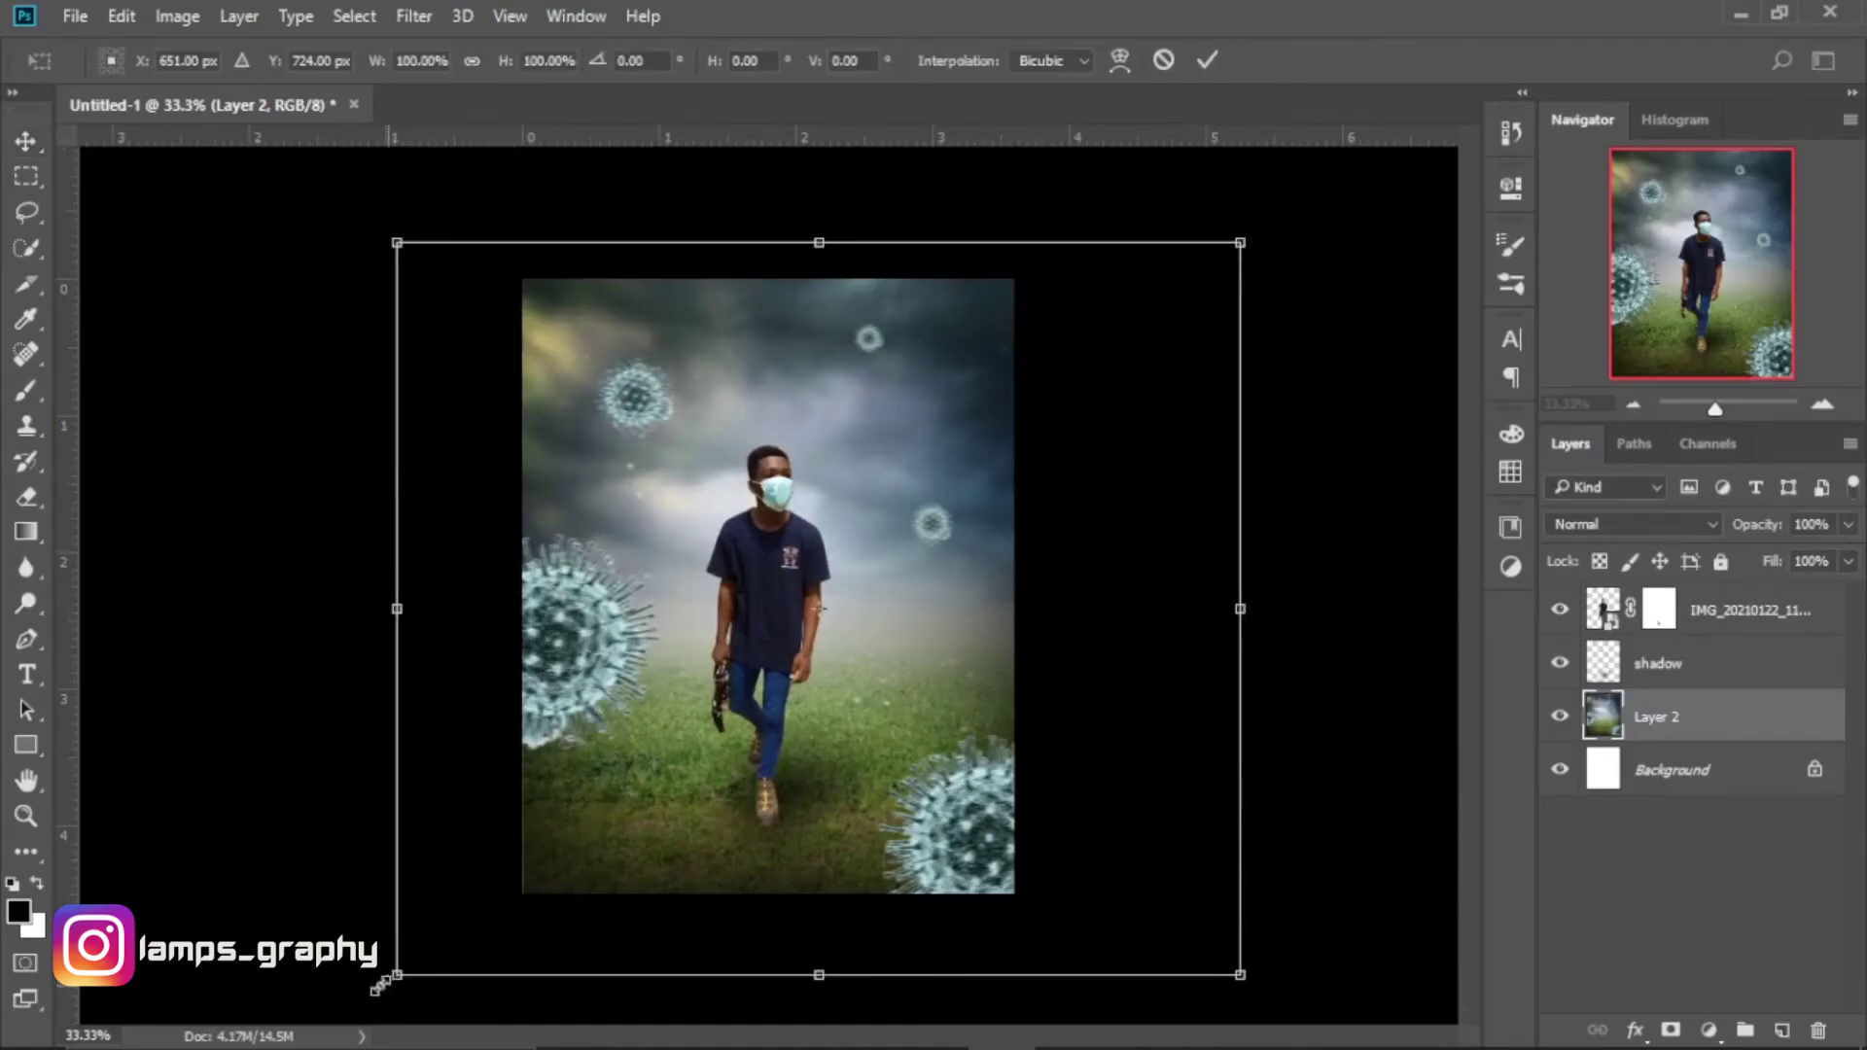
left_click_drag(387, 984, 376, 993)
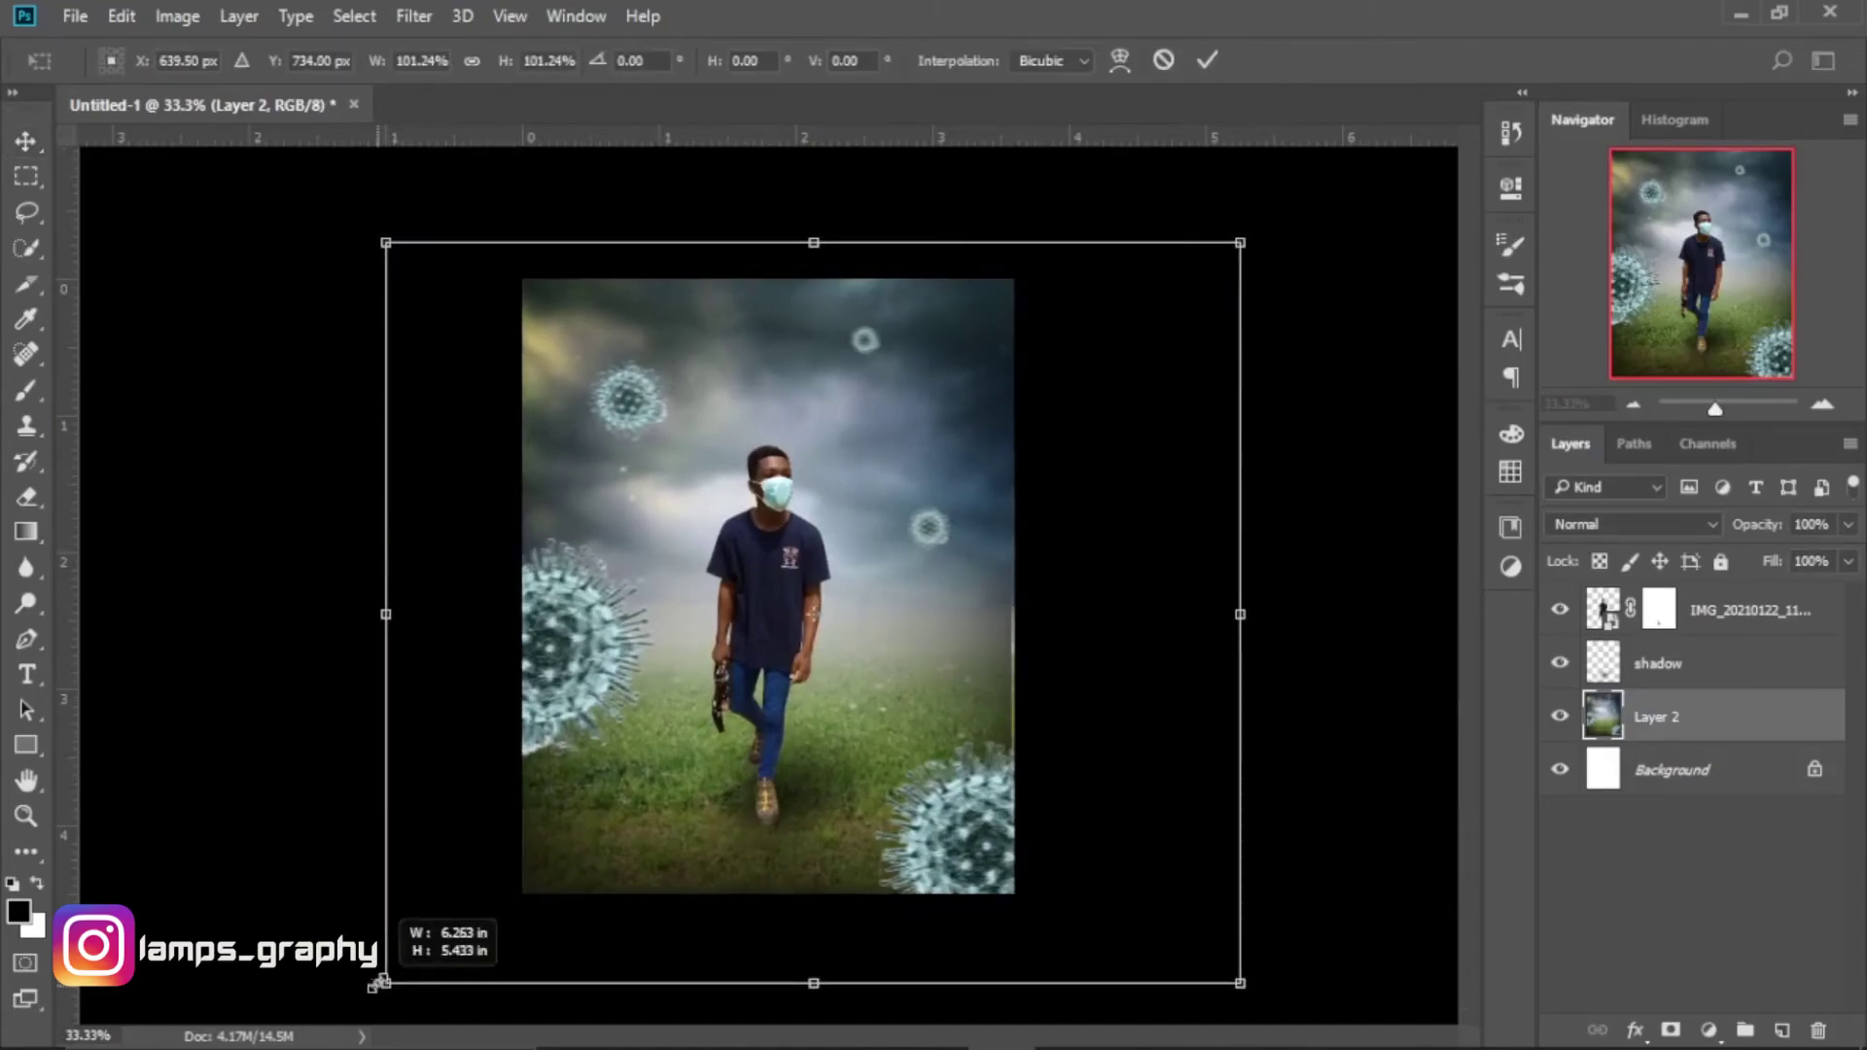
left_click(1220, 60)
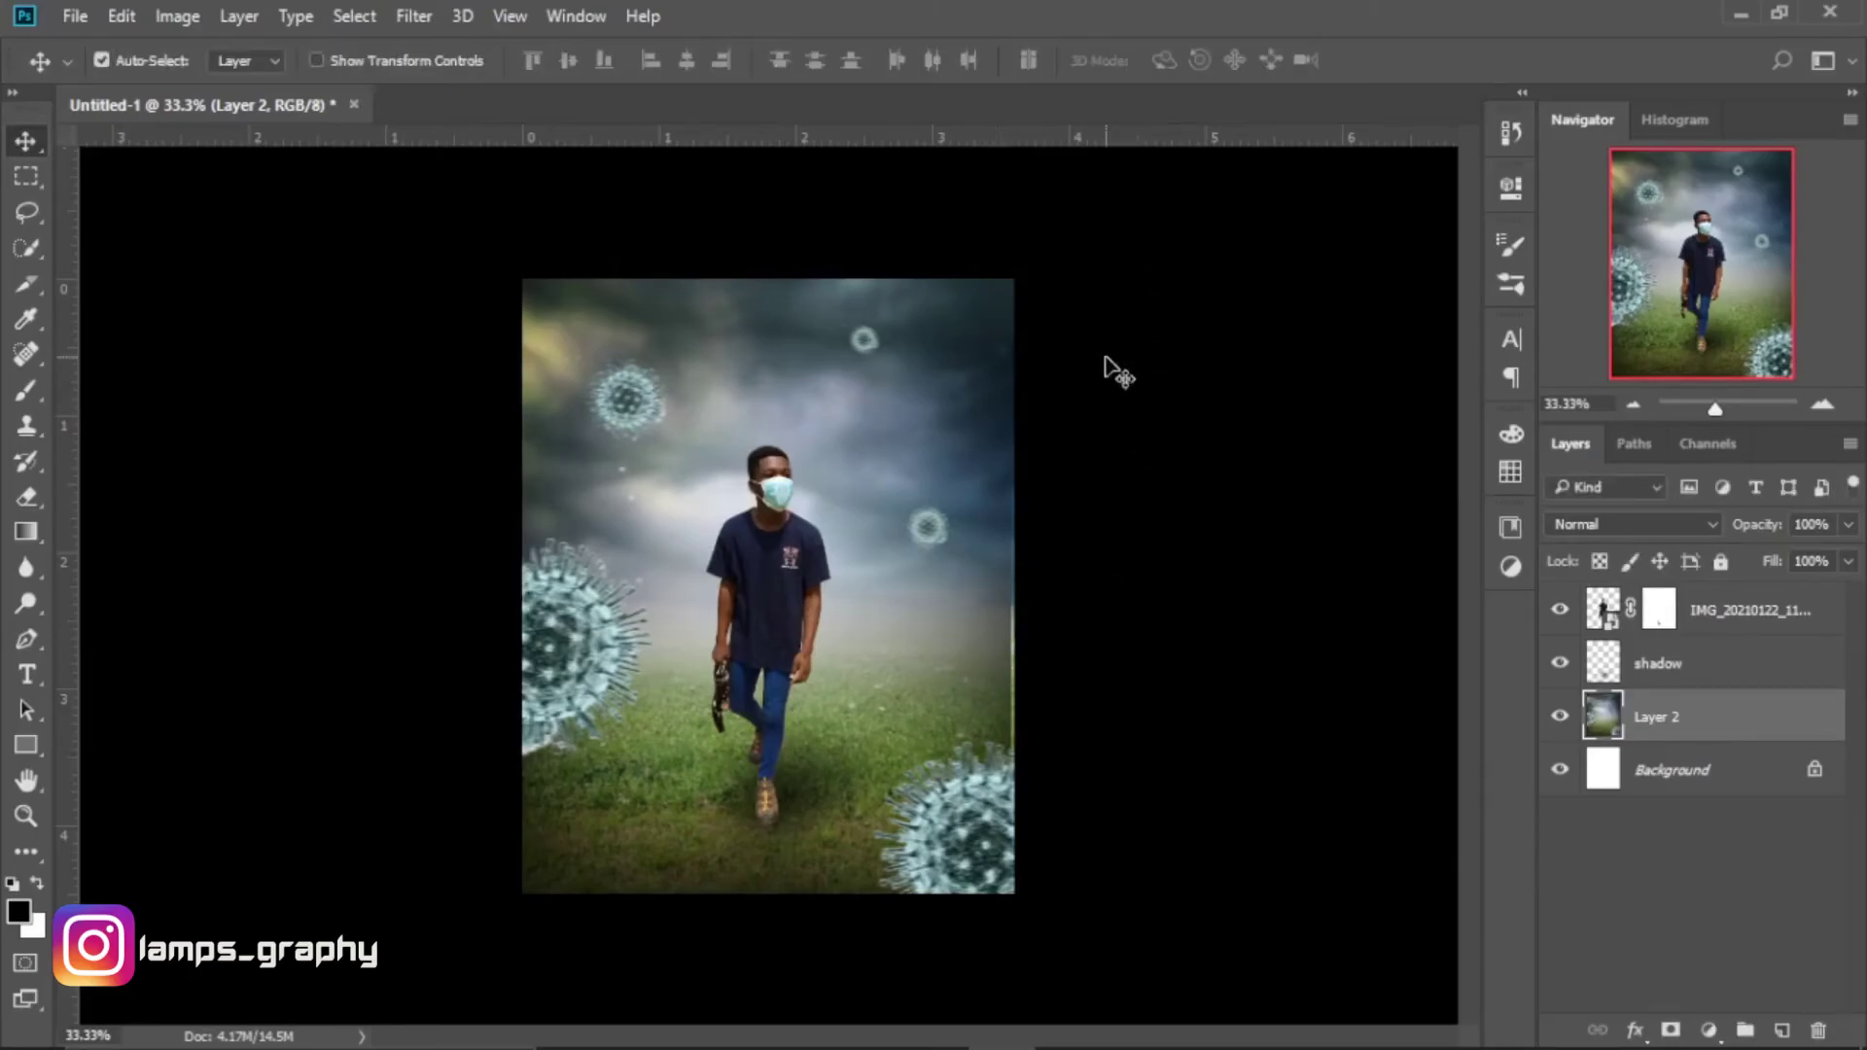
key("Right")
key("Right")
key("Right")
key("Right")
key("Right")
key("Right")
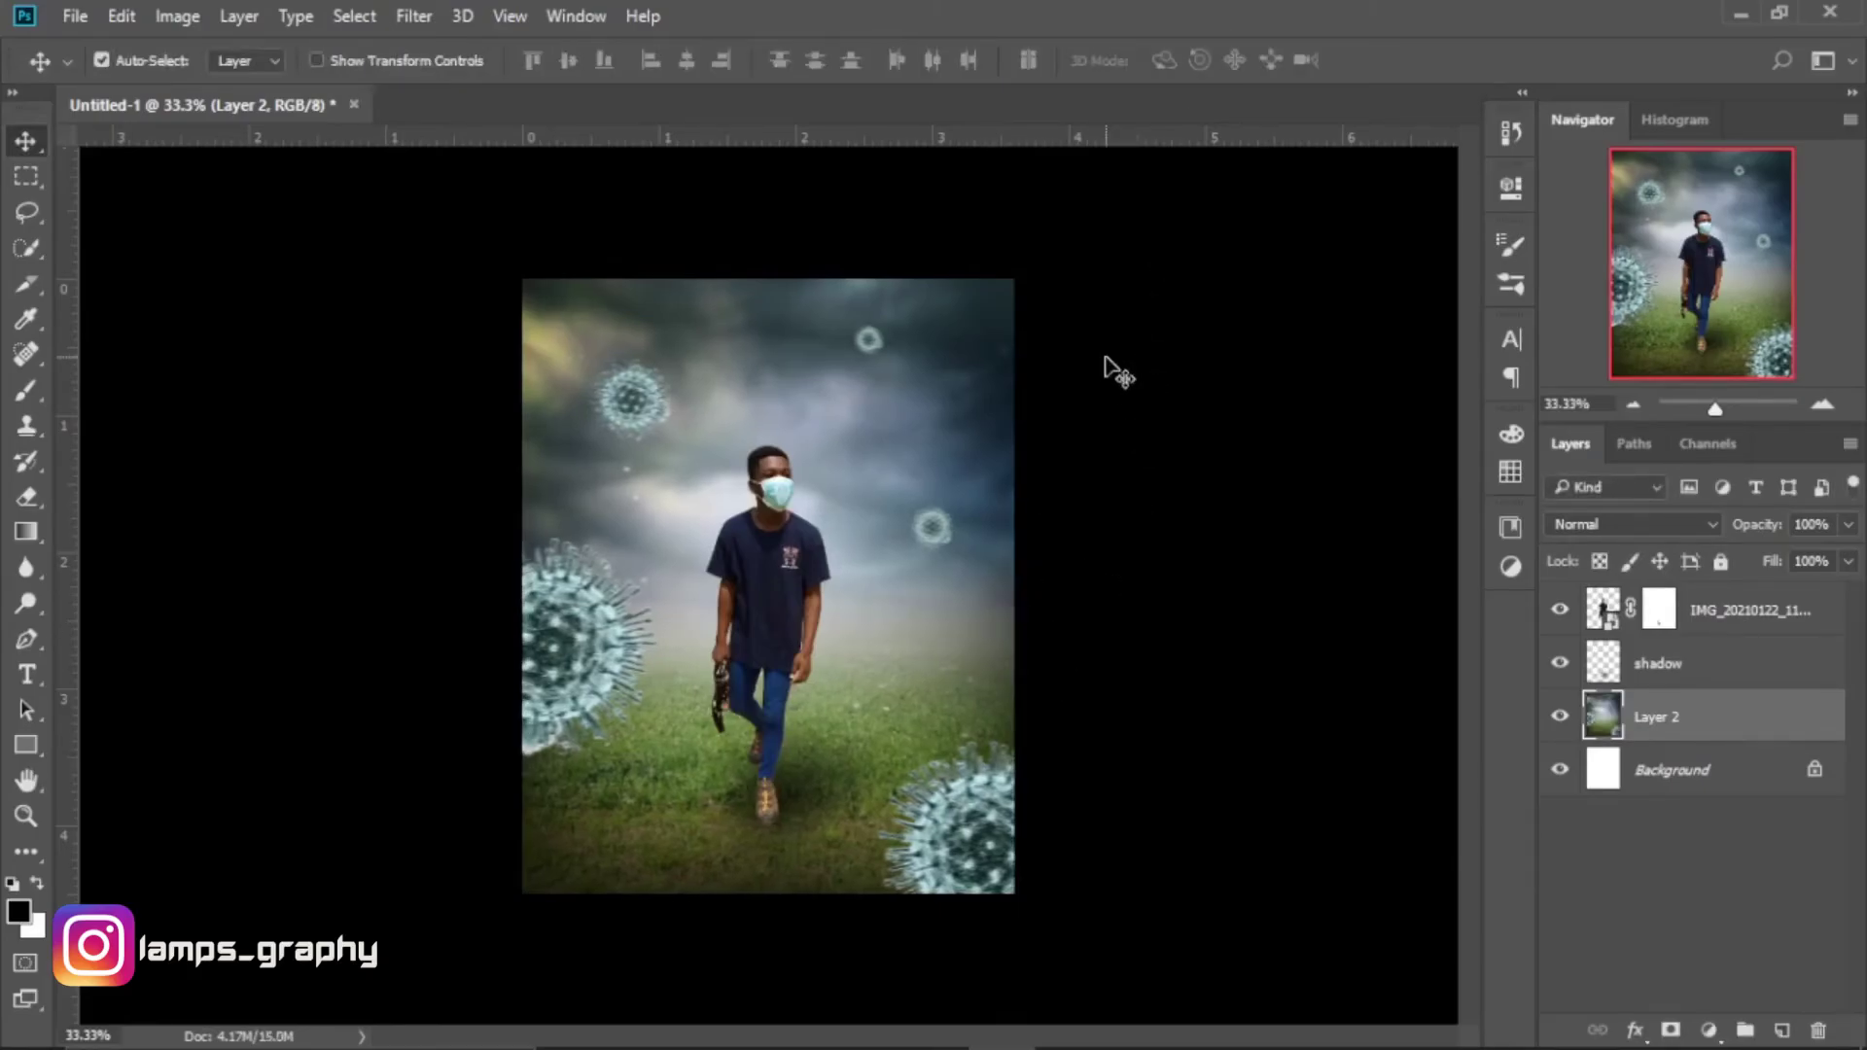
key("Left")
key("Left")
key("Left")
At 50% zoom, toggle the background's visibility to compare, then bring up the Filter menu.
key("ctrl+plus")
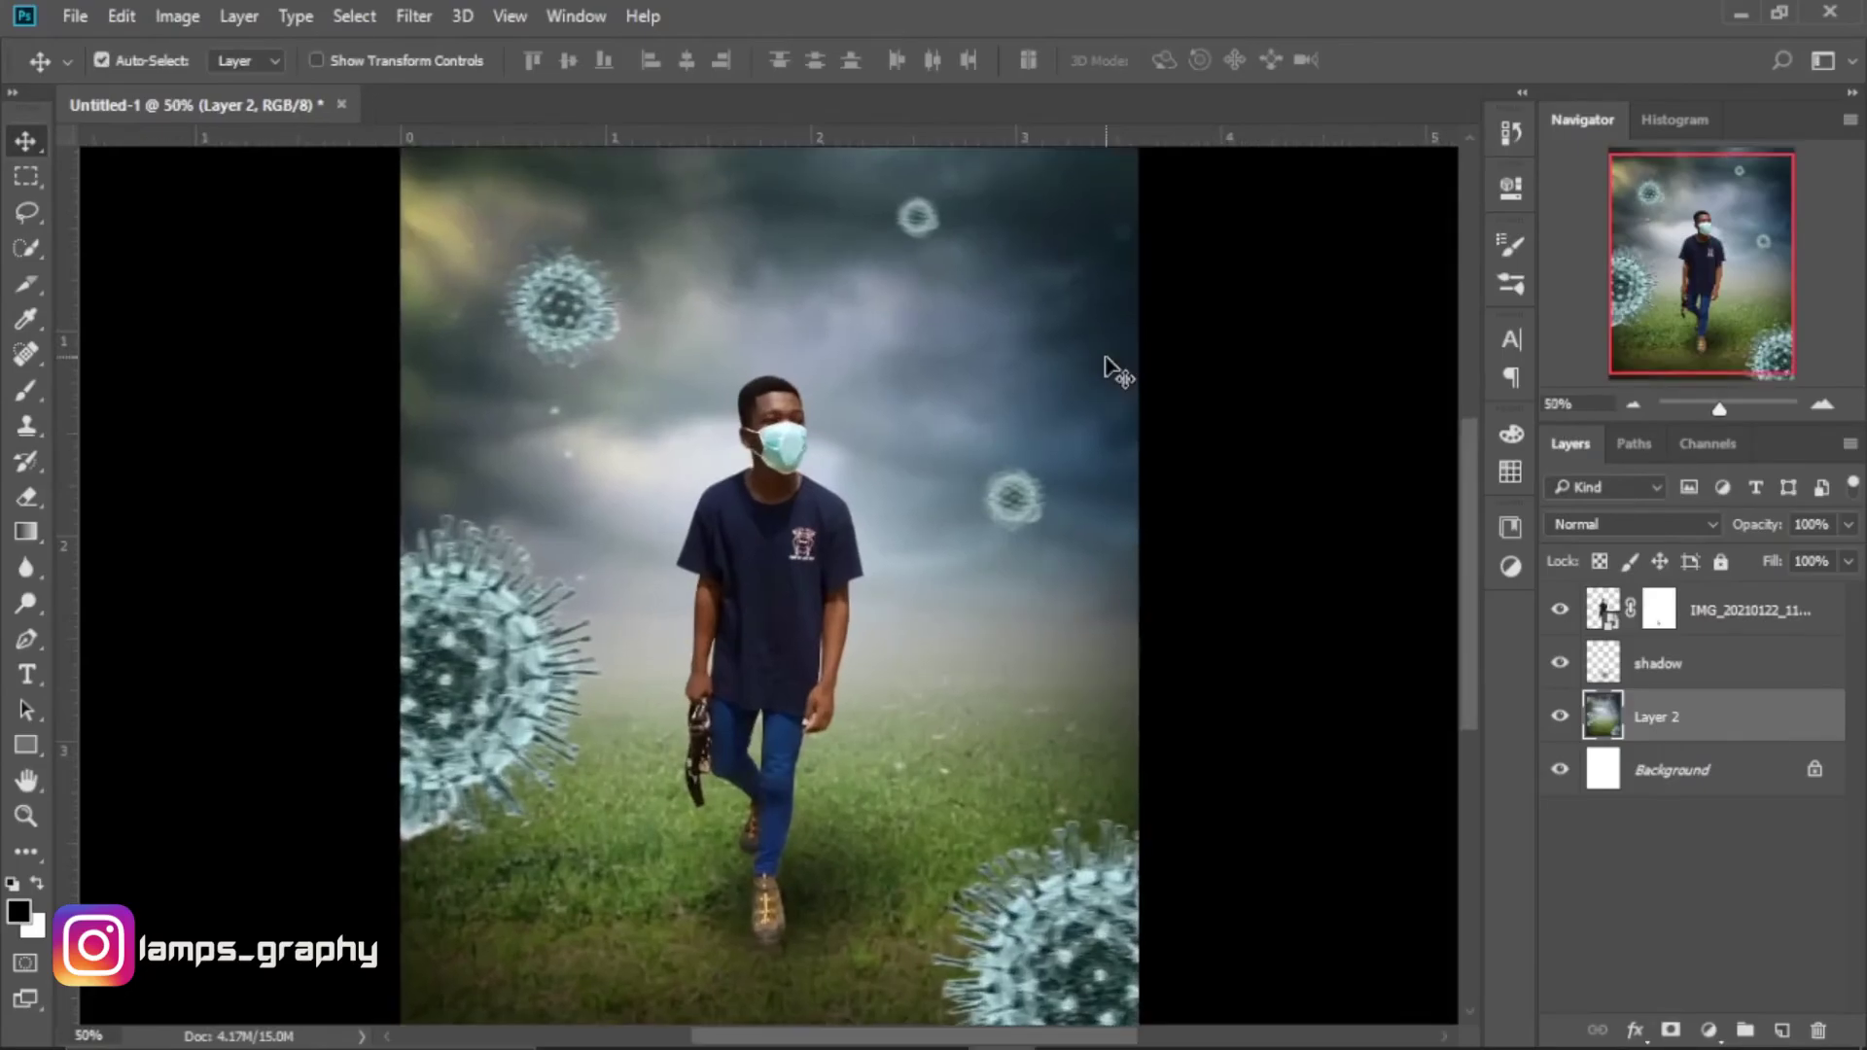
key("ctrl+minus")
key("ctrl+plus")
left_click(1560, 717)
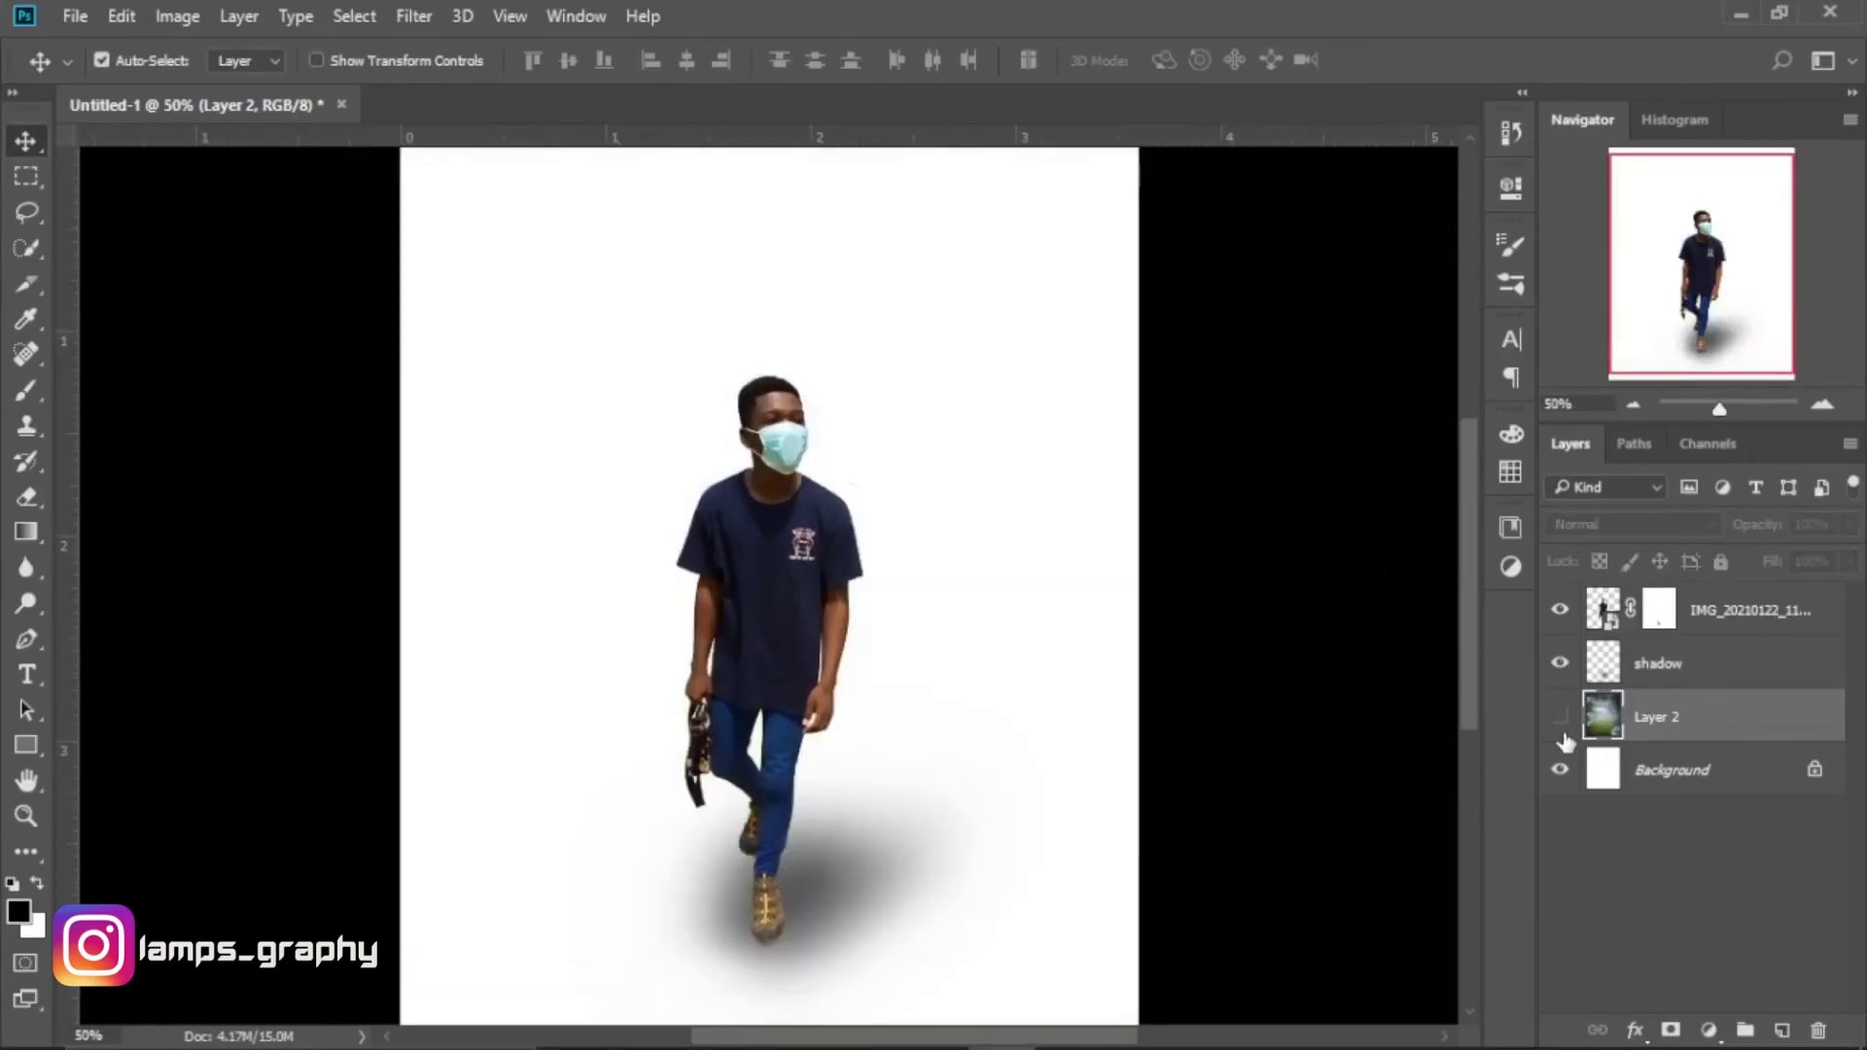
left_click(1560, 716)
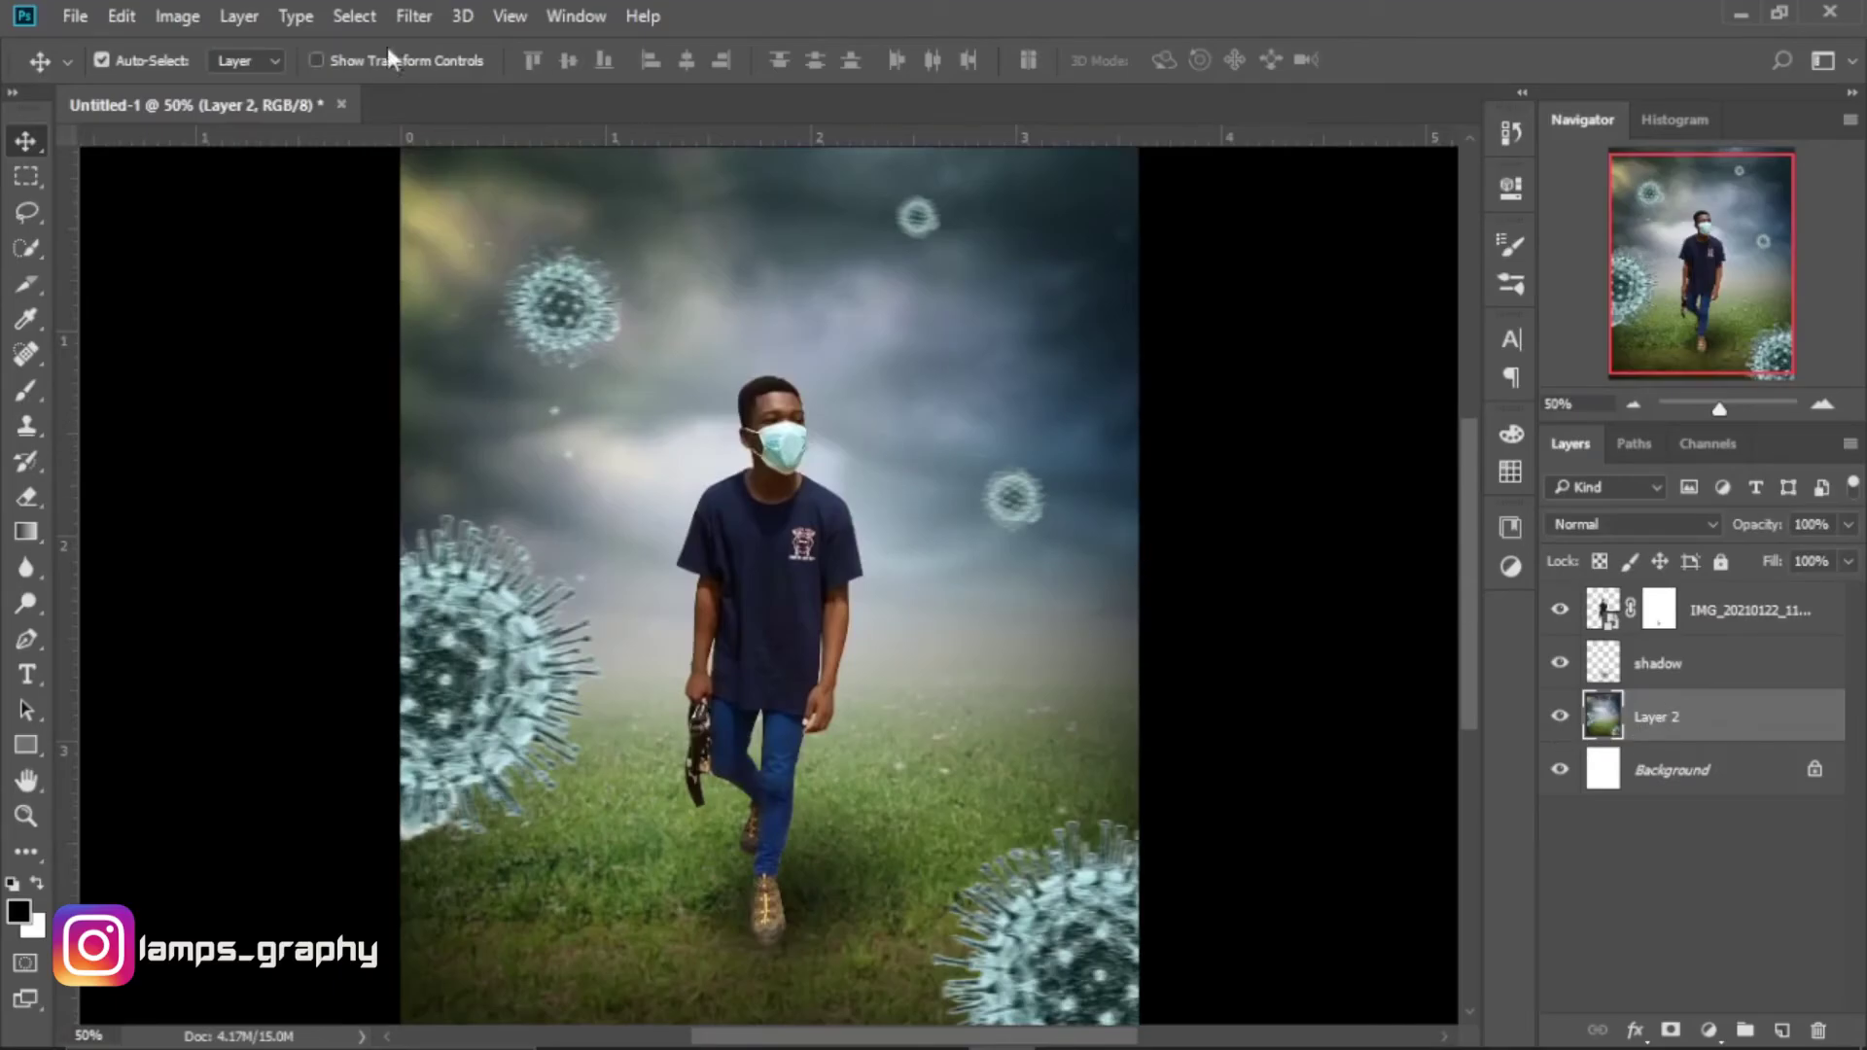
left_click(415, 16)
Apply Camera Raw Filter to the background and raise Saturation to +18.
left_click(477, 203)
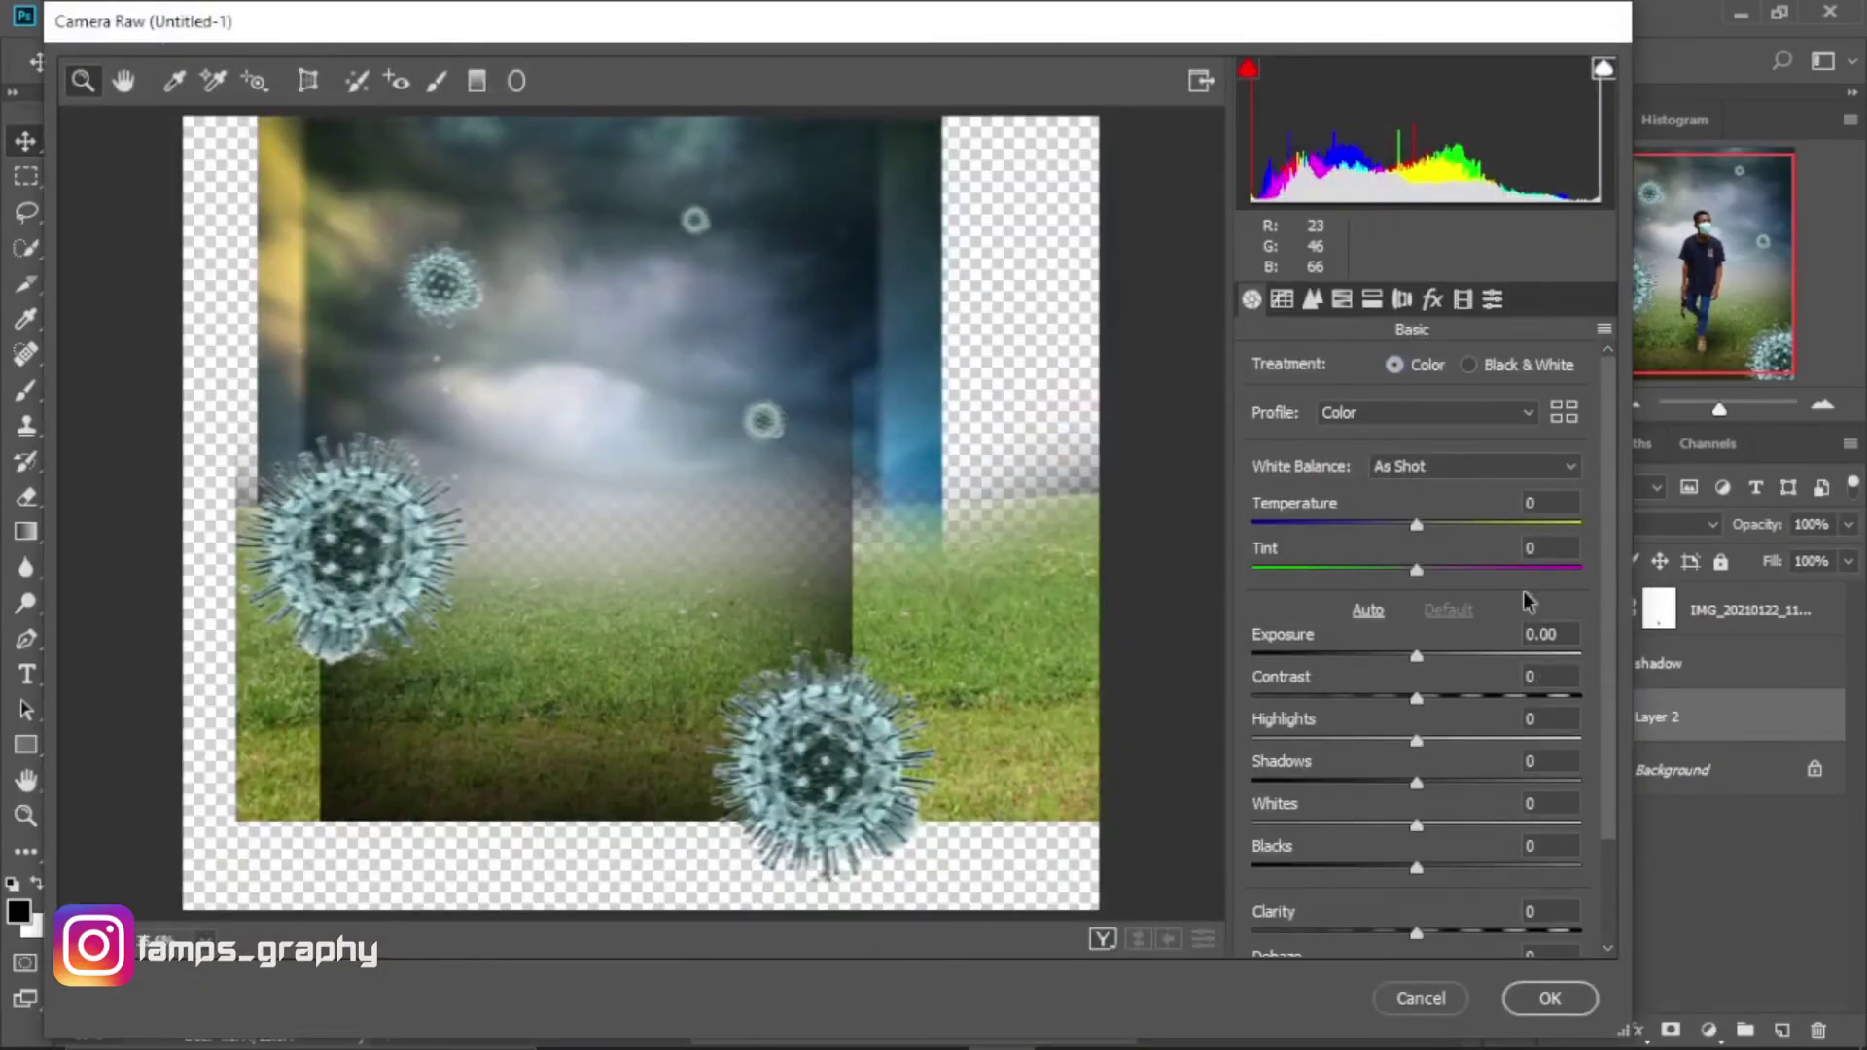
left_click_drag(1608, 703, 1614, 762)
scroll(1614, 864, "down", 3)
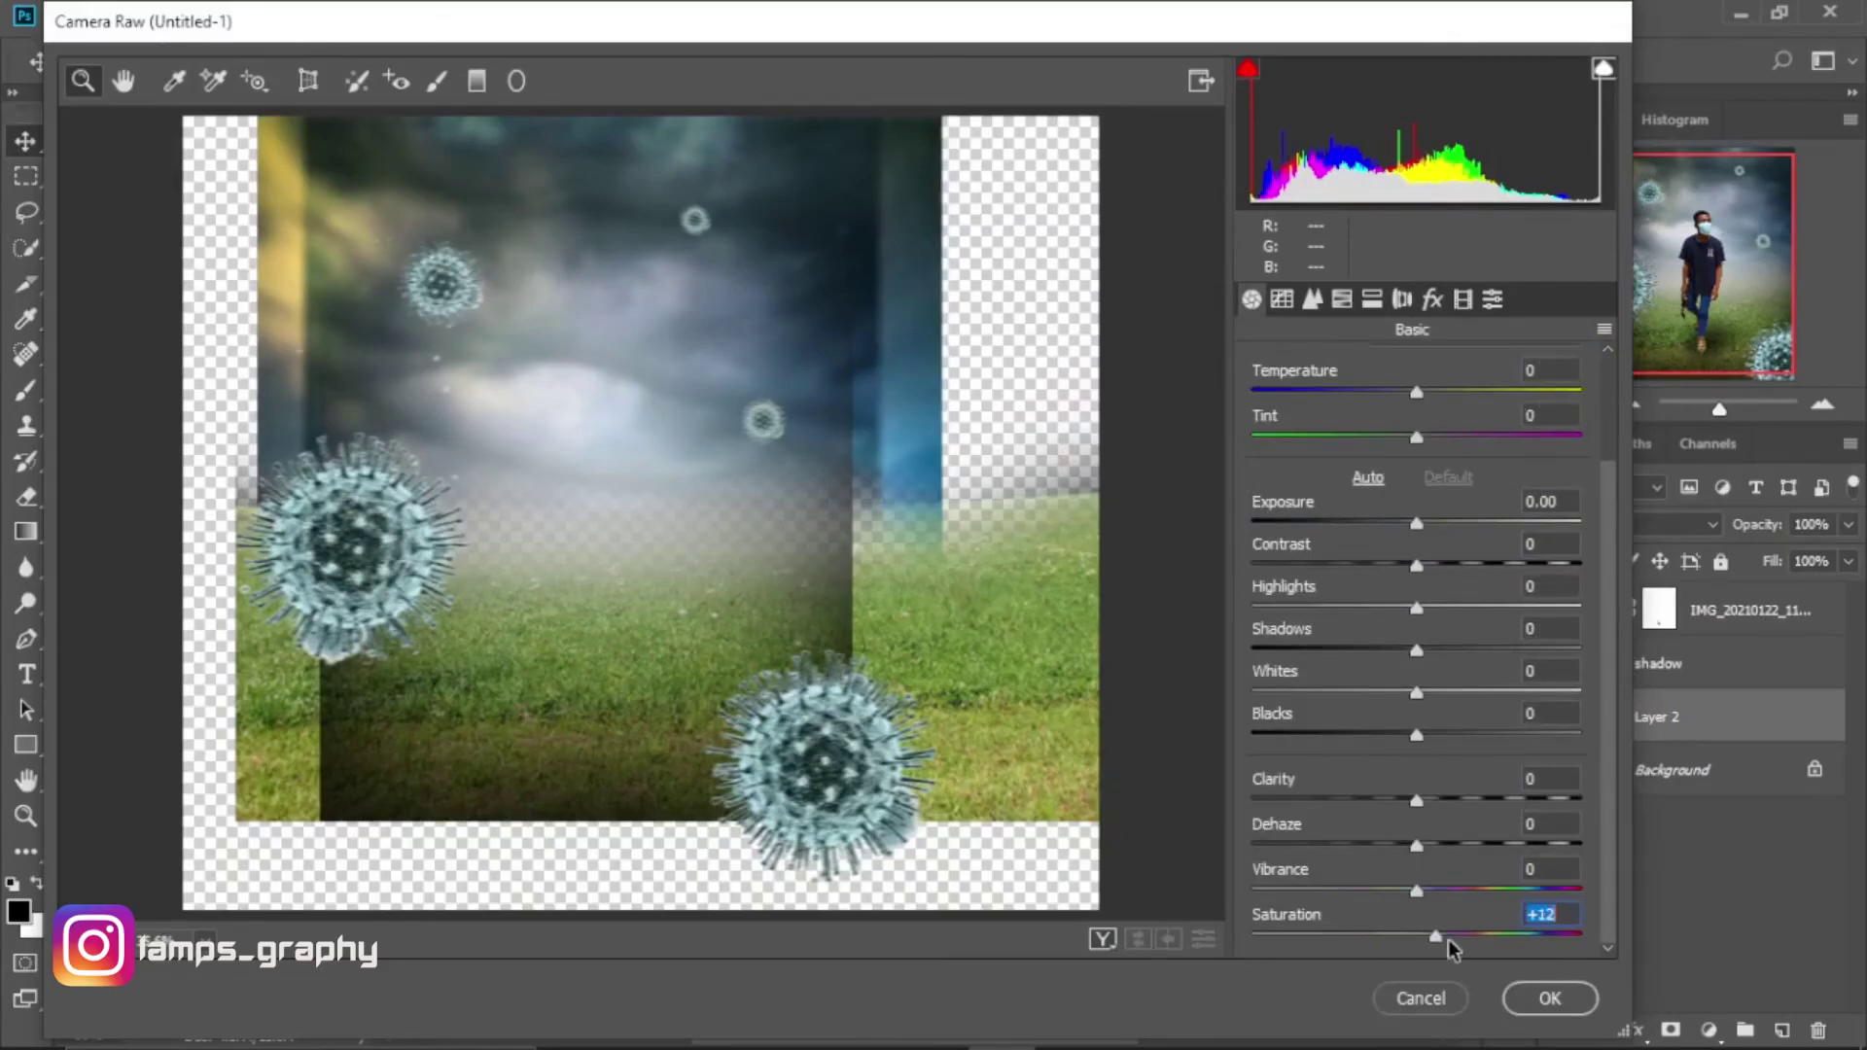
left_click_drag(1449, 939, 1462, 939)
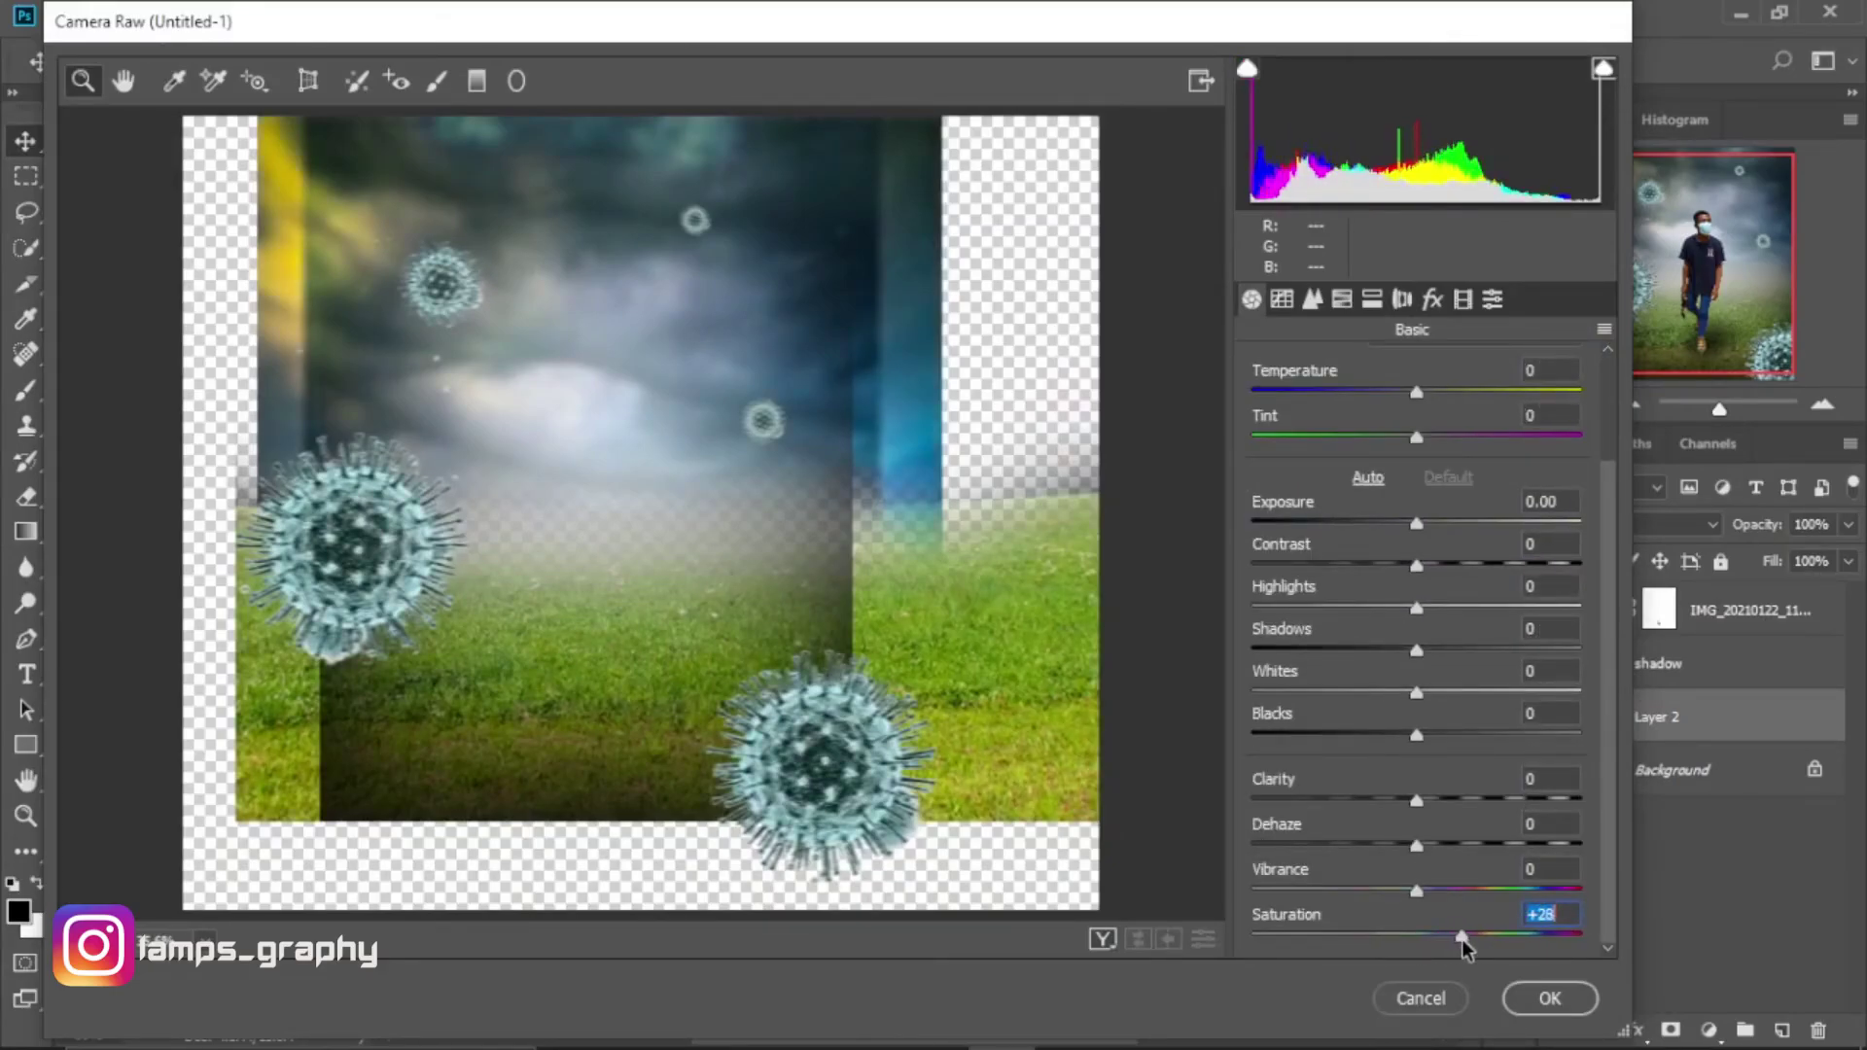
Set Calibration Blue Primary hue to -52 and saturation to -17, then apply.
left_click(1463, 299)
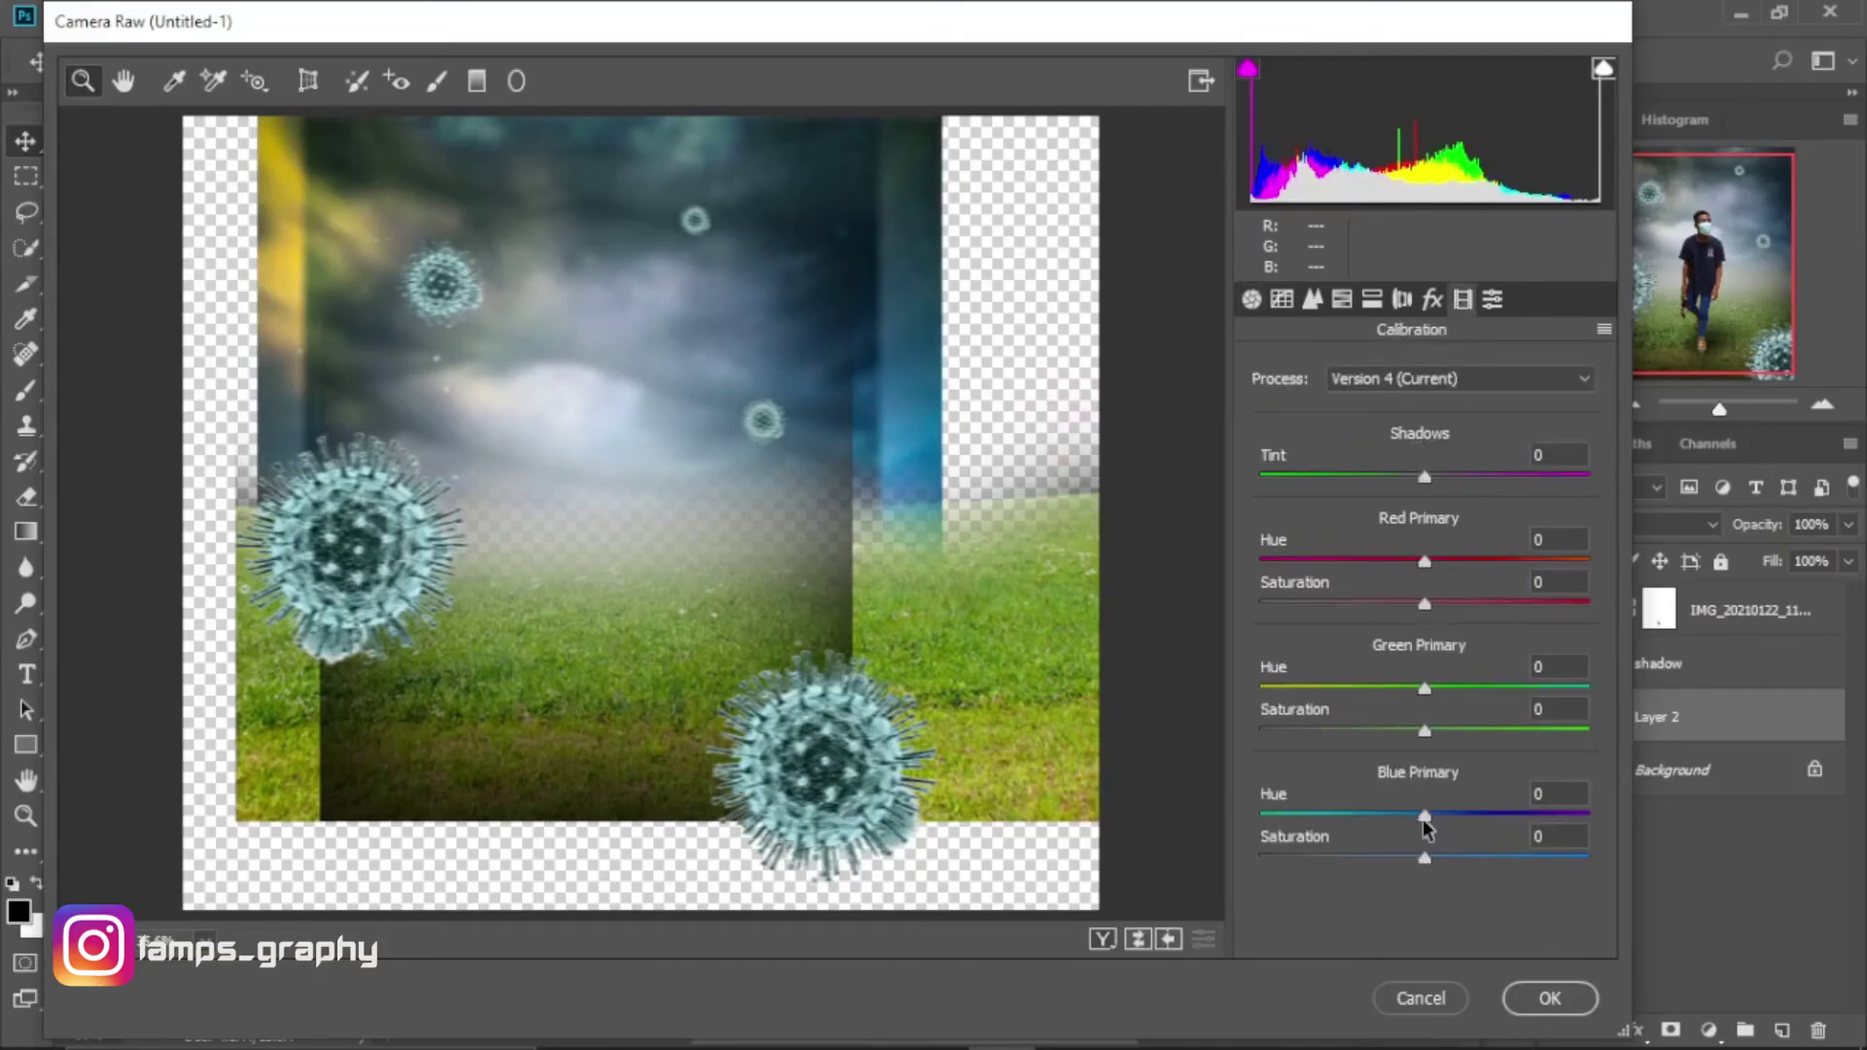
mouse_move(1421, 815)
left_mouse_down()
mouse_move(1340, 826)
mouse_move(1403, 860)
mouse_move(1480, 862)
mouse_move(1395, 862)
left_mouse_up()
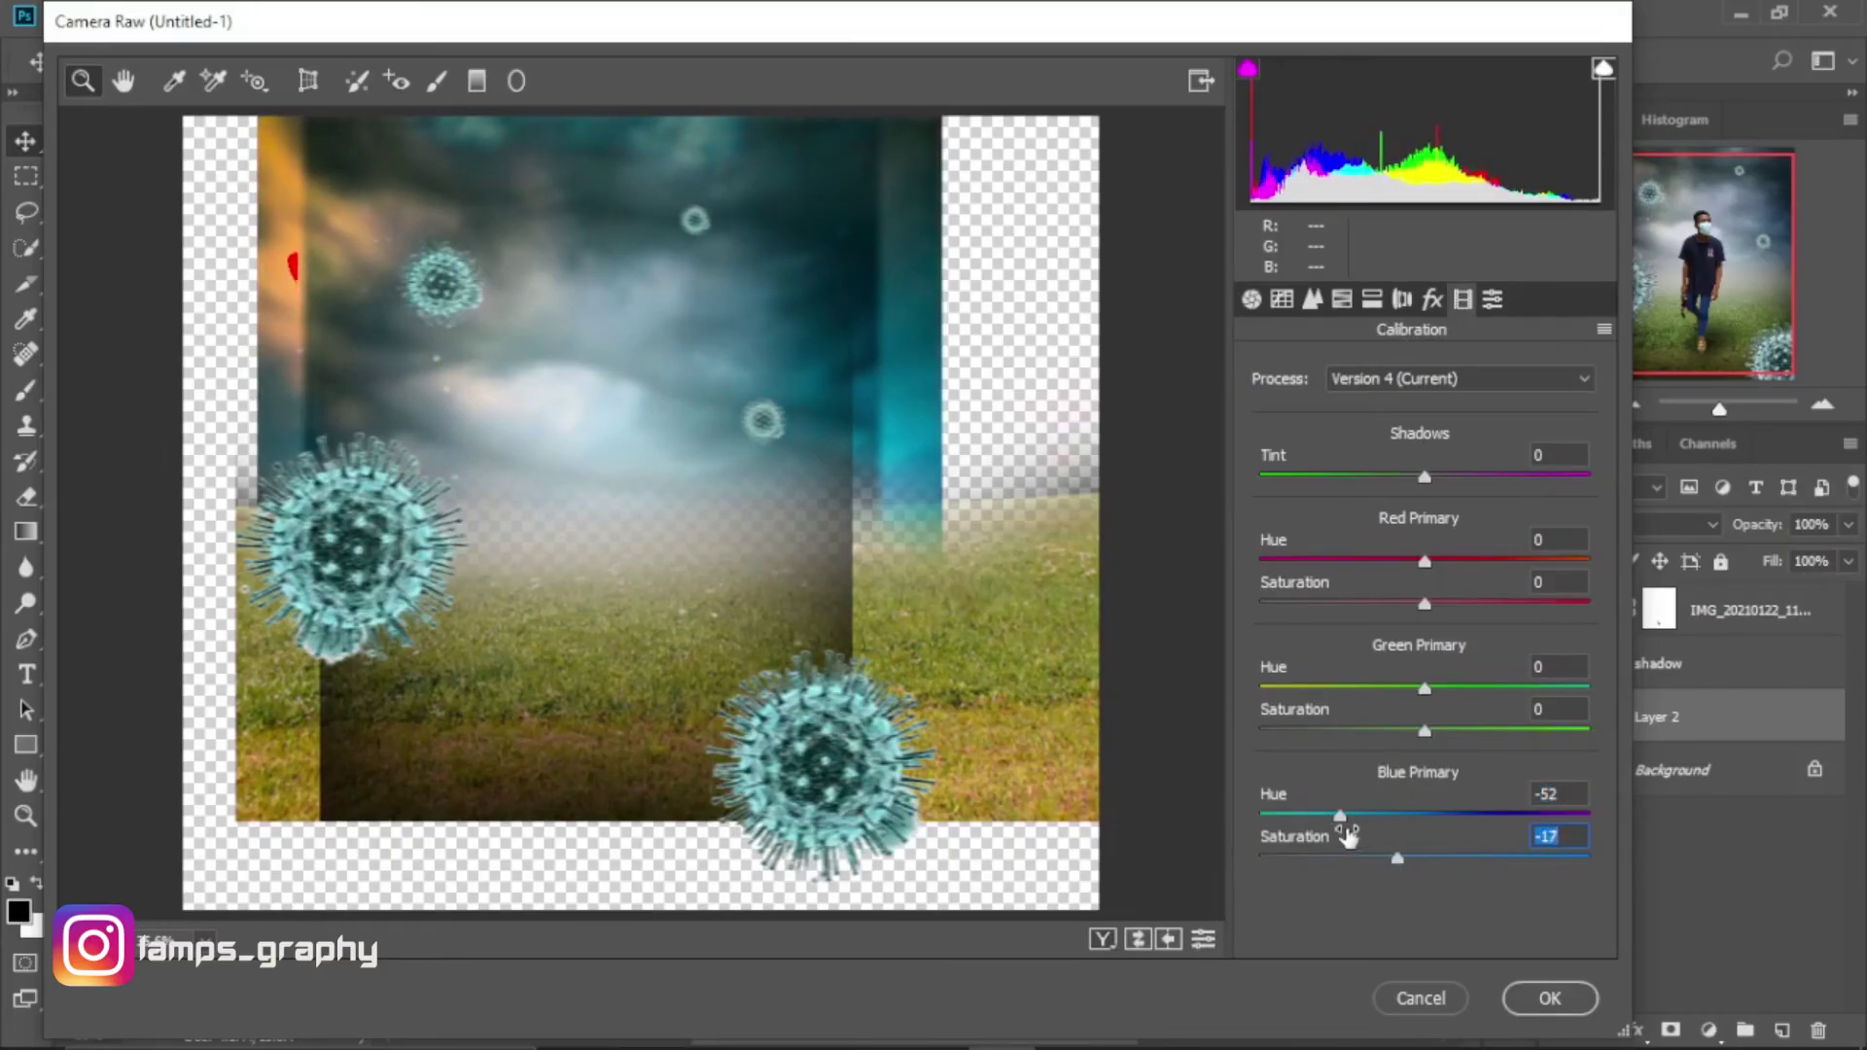
left_click(1544, 994)
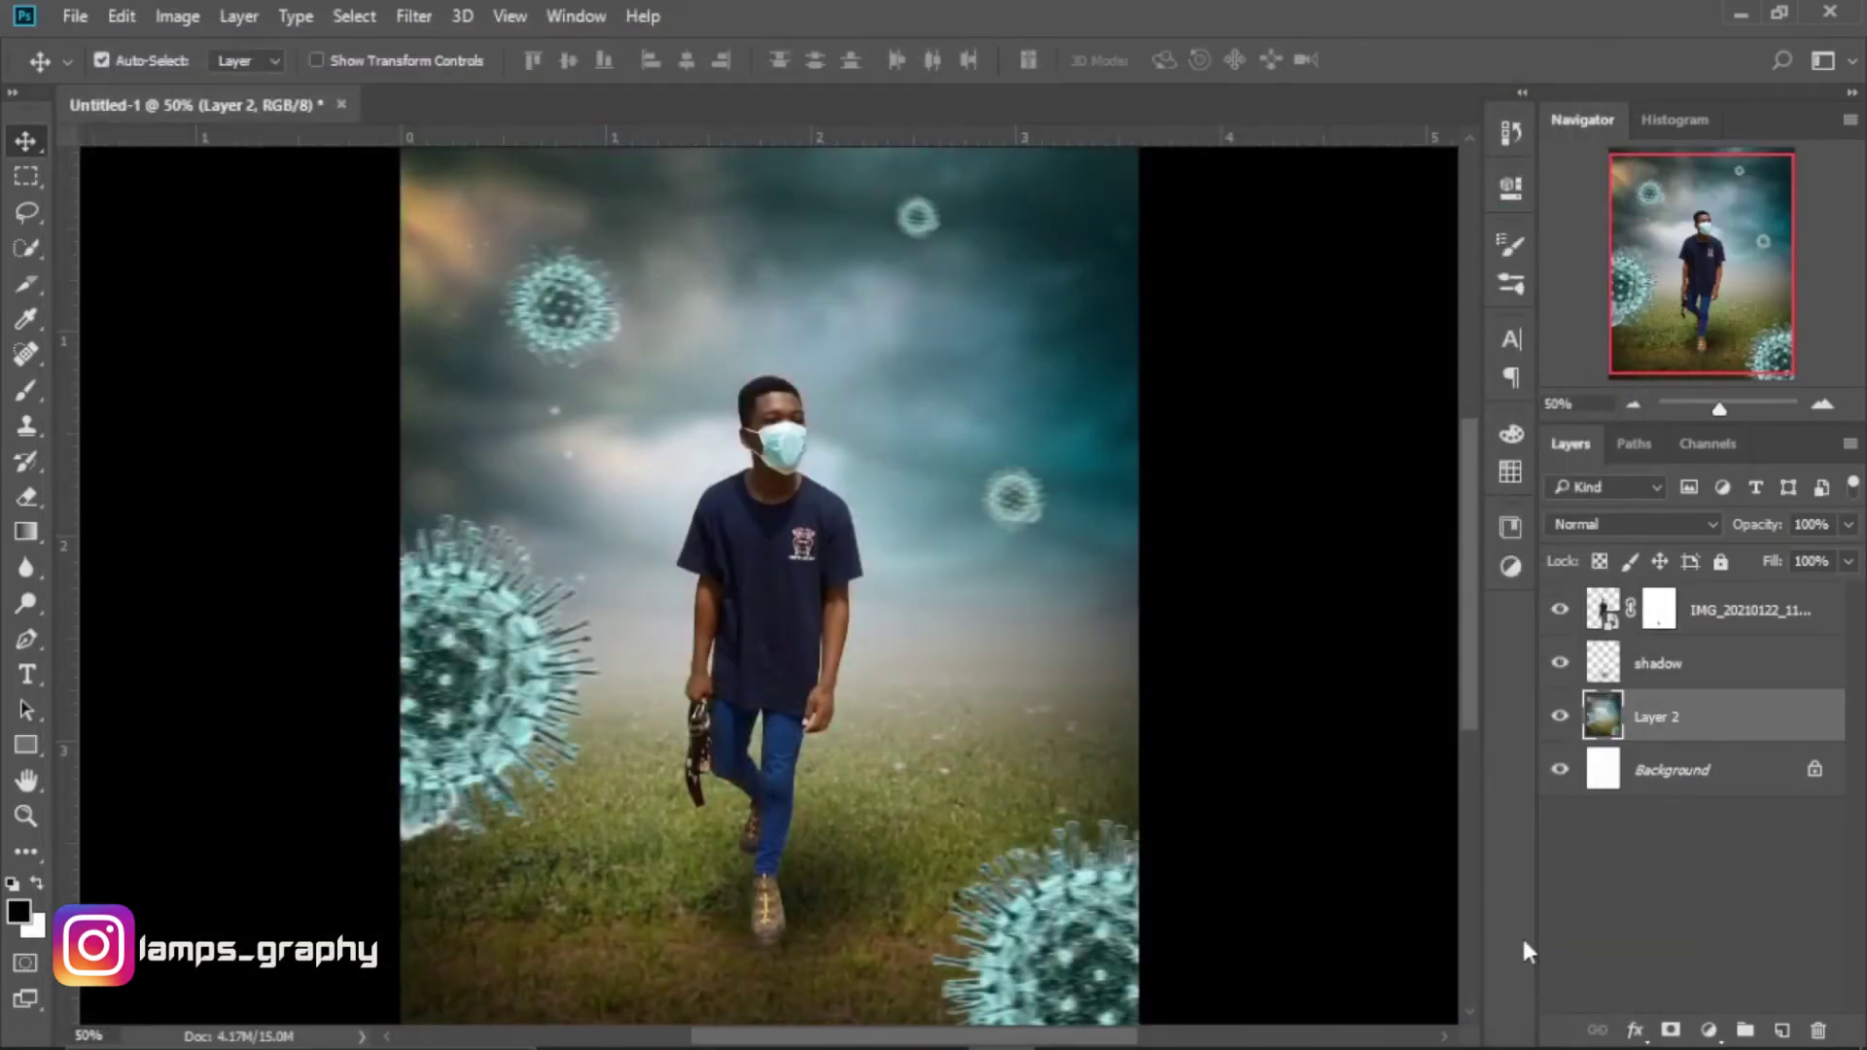
Select the shadow layer, nudge it slightly down under the feet, then select the man's cutout layer.
mouse_move(1462, 697)
left_mouse_down()
mouse_move(1473, 671)
mouse_move(1499, 770)
mouse_move(1502, 718)
left_mouse_up()
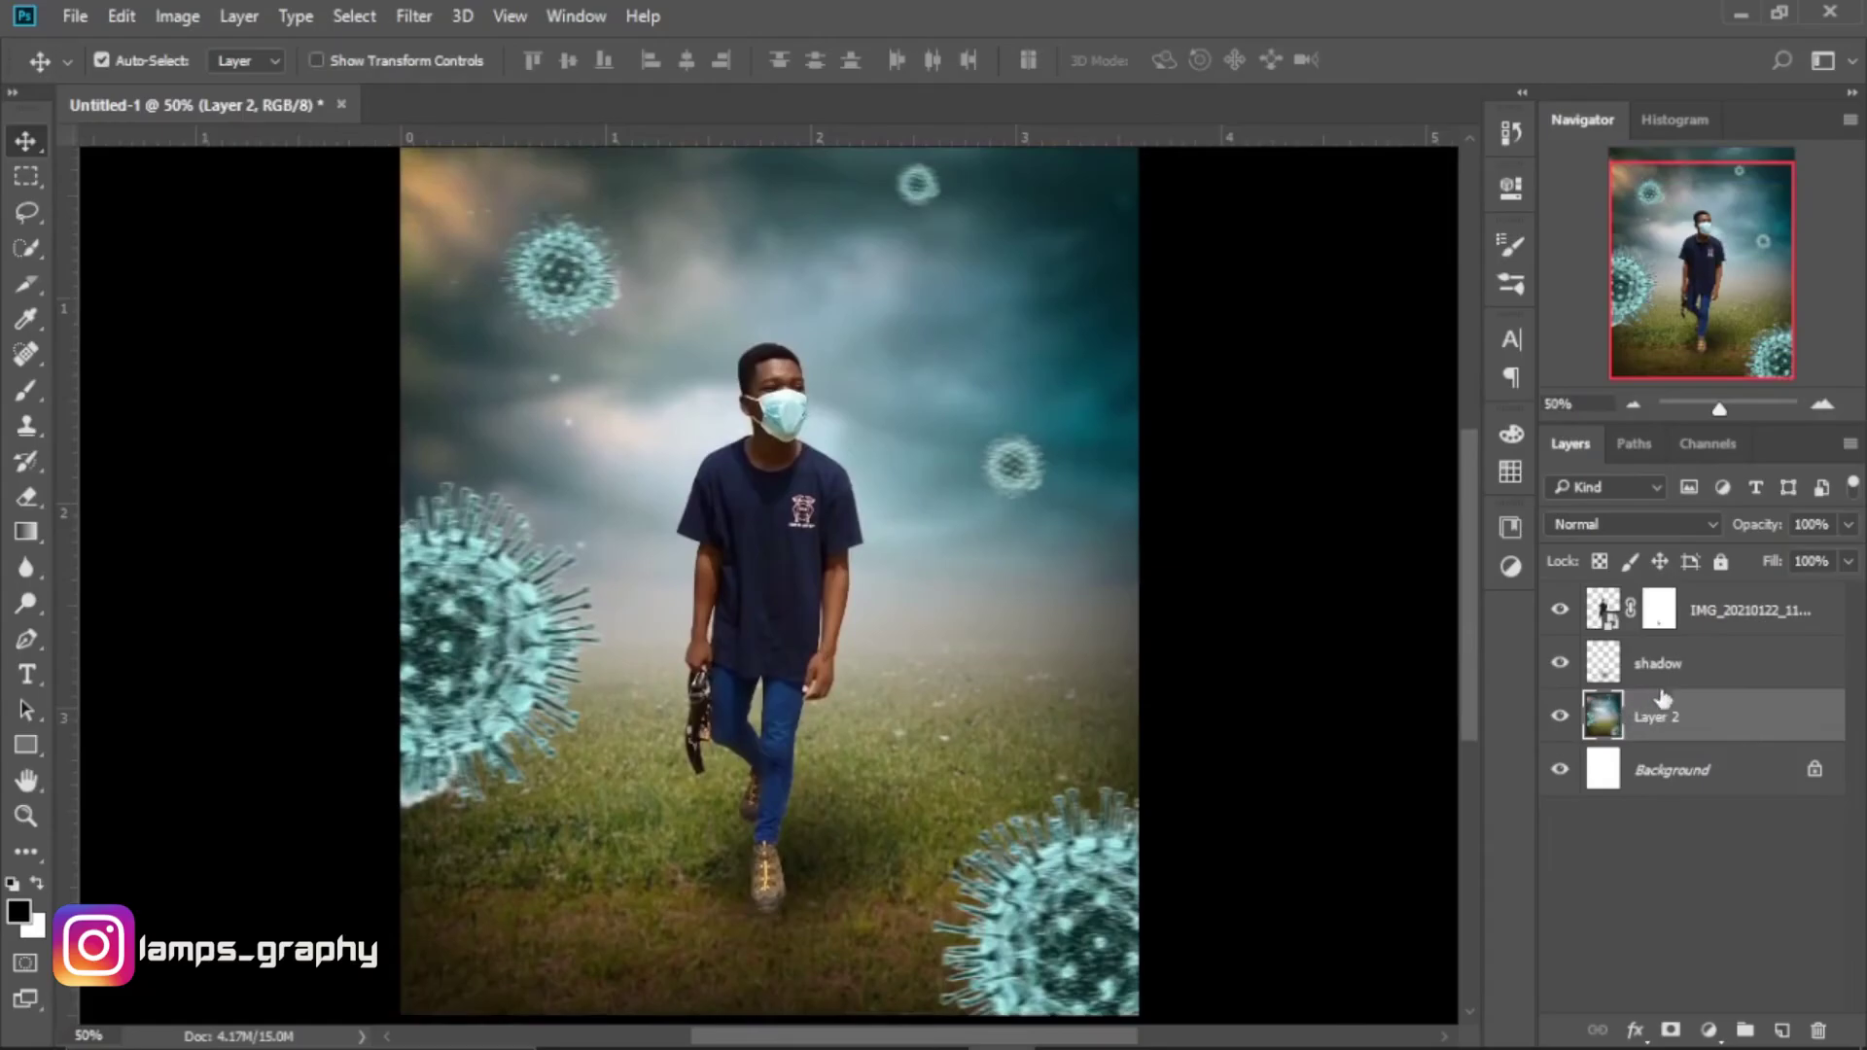
left_click(1670, 667)
left_click_drag(811, 850, 813, 868)
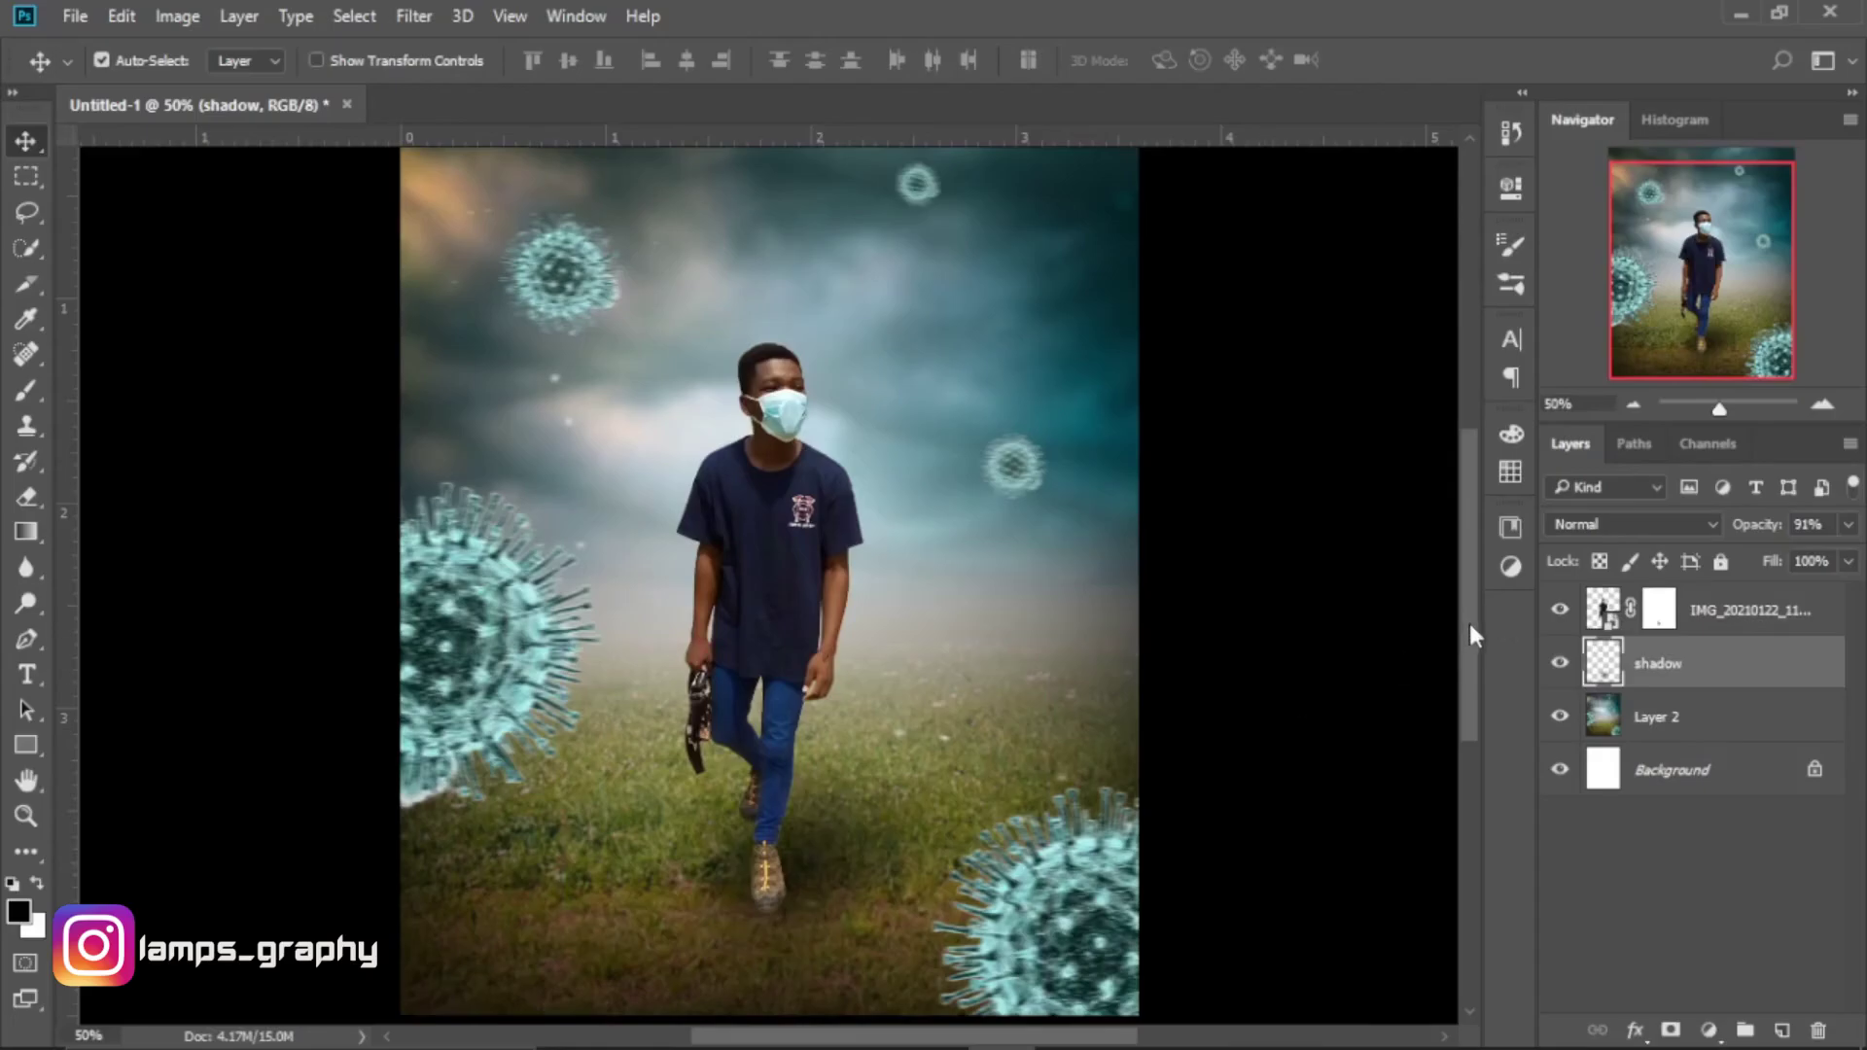
mouse_move(1469, 620)
left_mouse_down()
mouse_move(1478, 556)
mouse_move(1462, 601)
left_mouse_up()
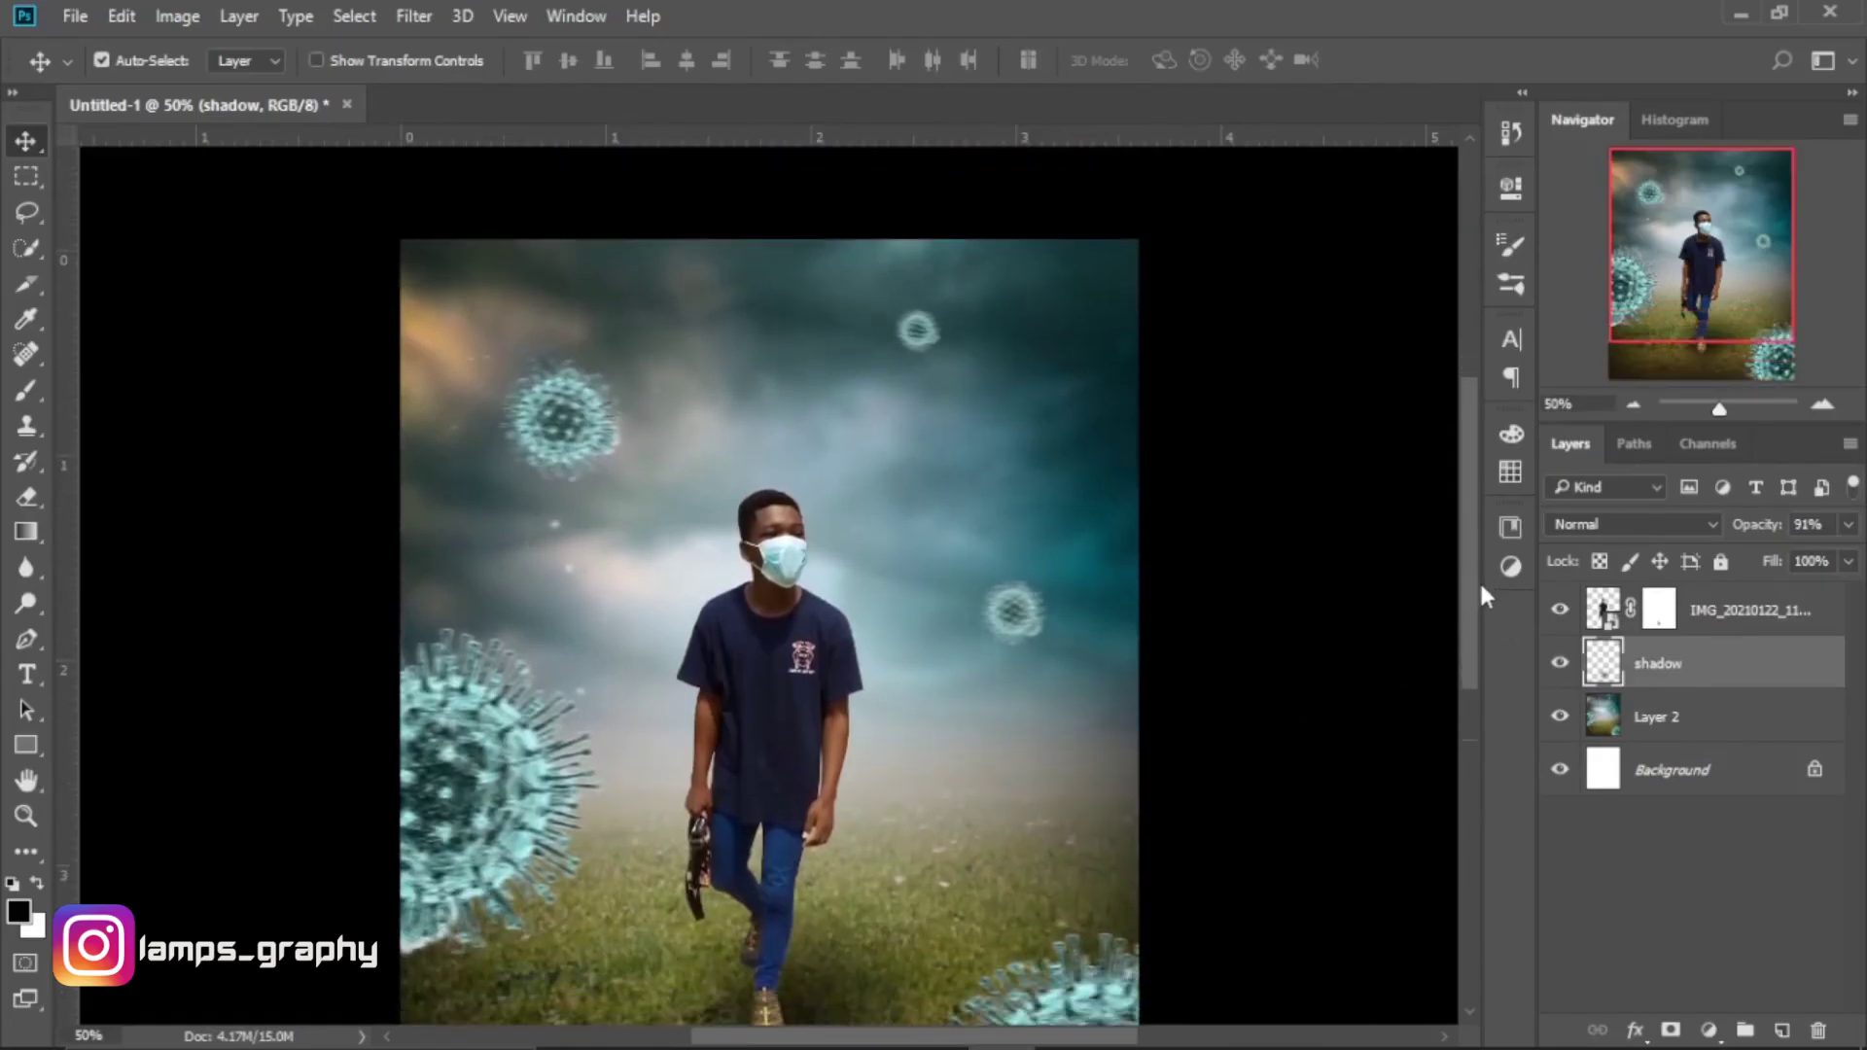
key("alt+bracketright")
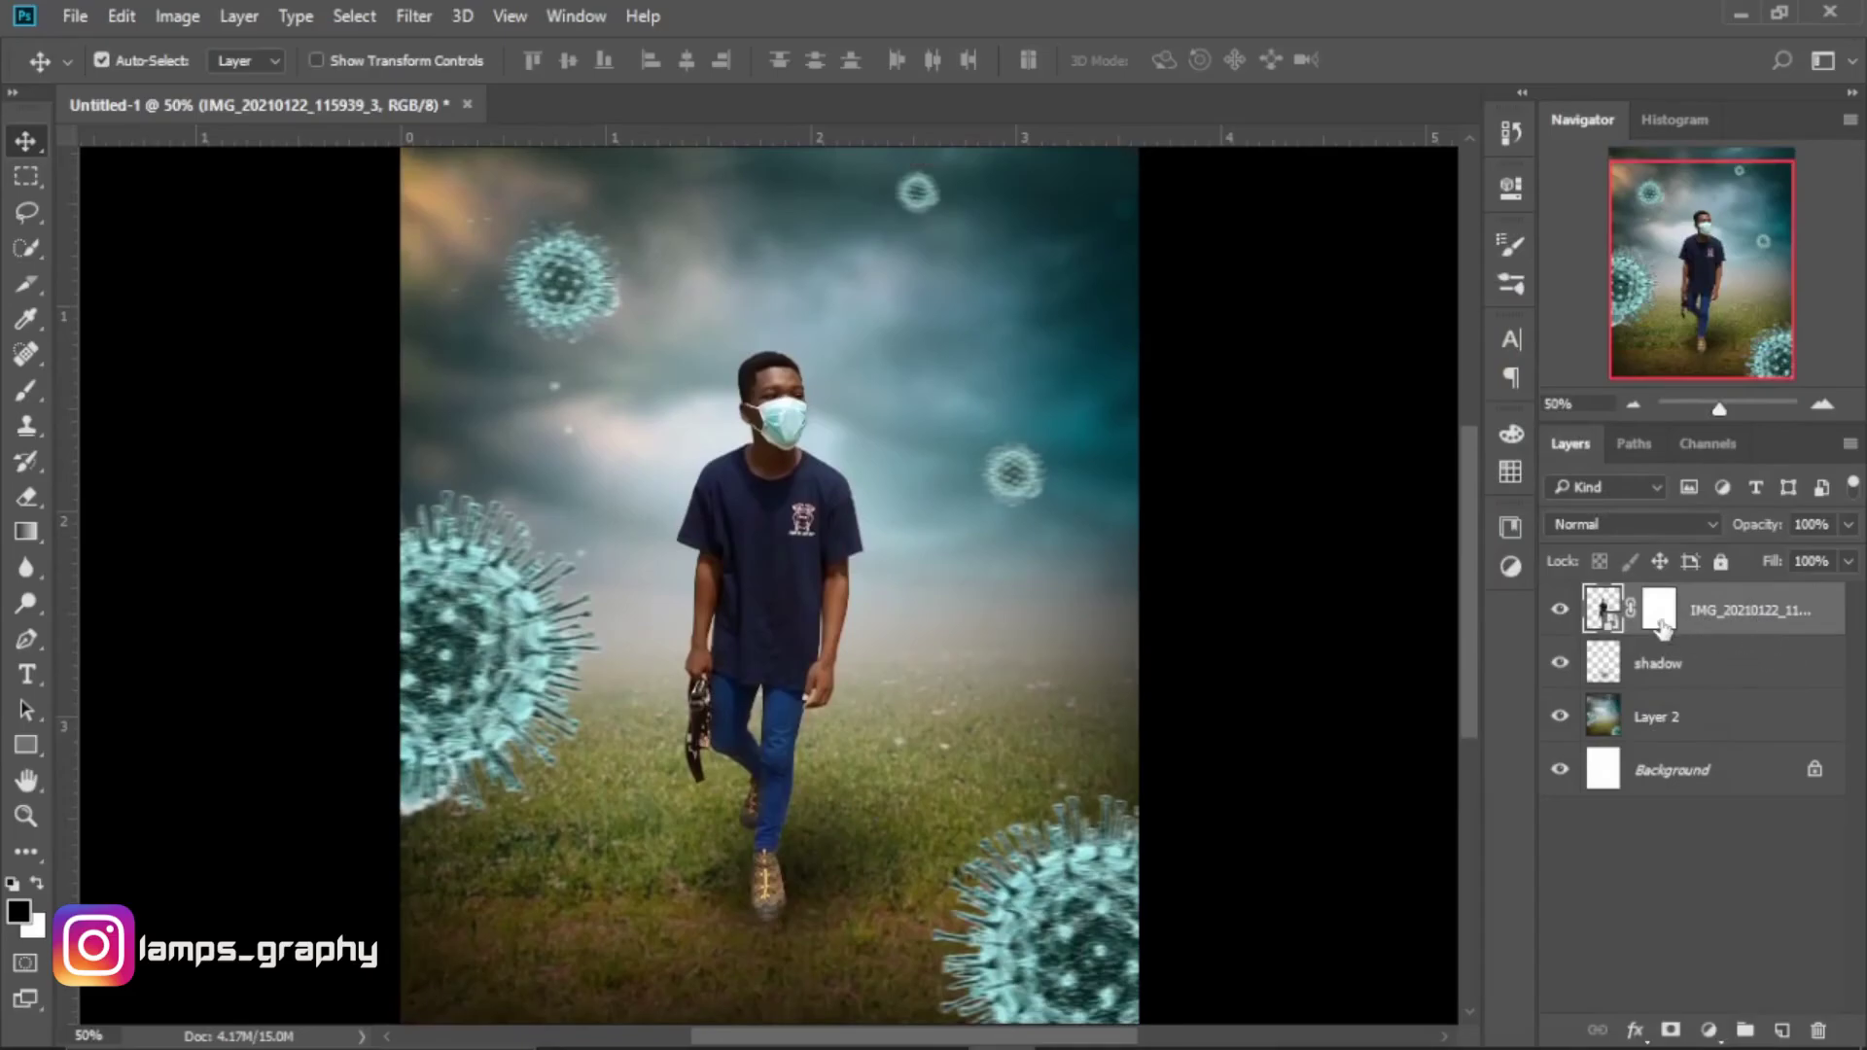
Stamp visible layers into Layer 3 and run Color Efex Pro 4 with Ink at 47% strength.
key("ctrl+shift+alt+e")
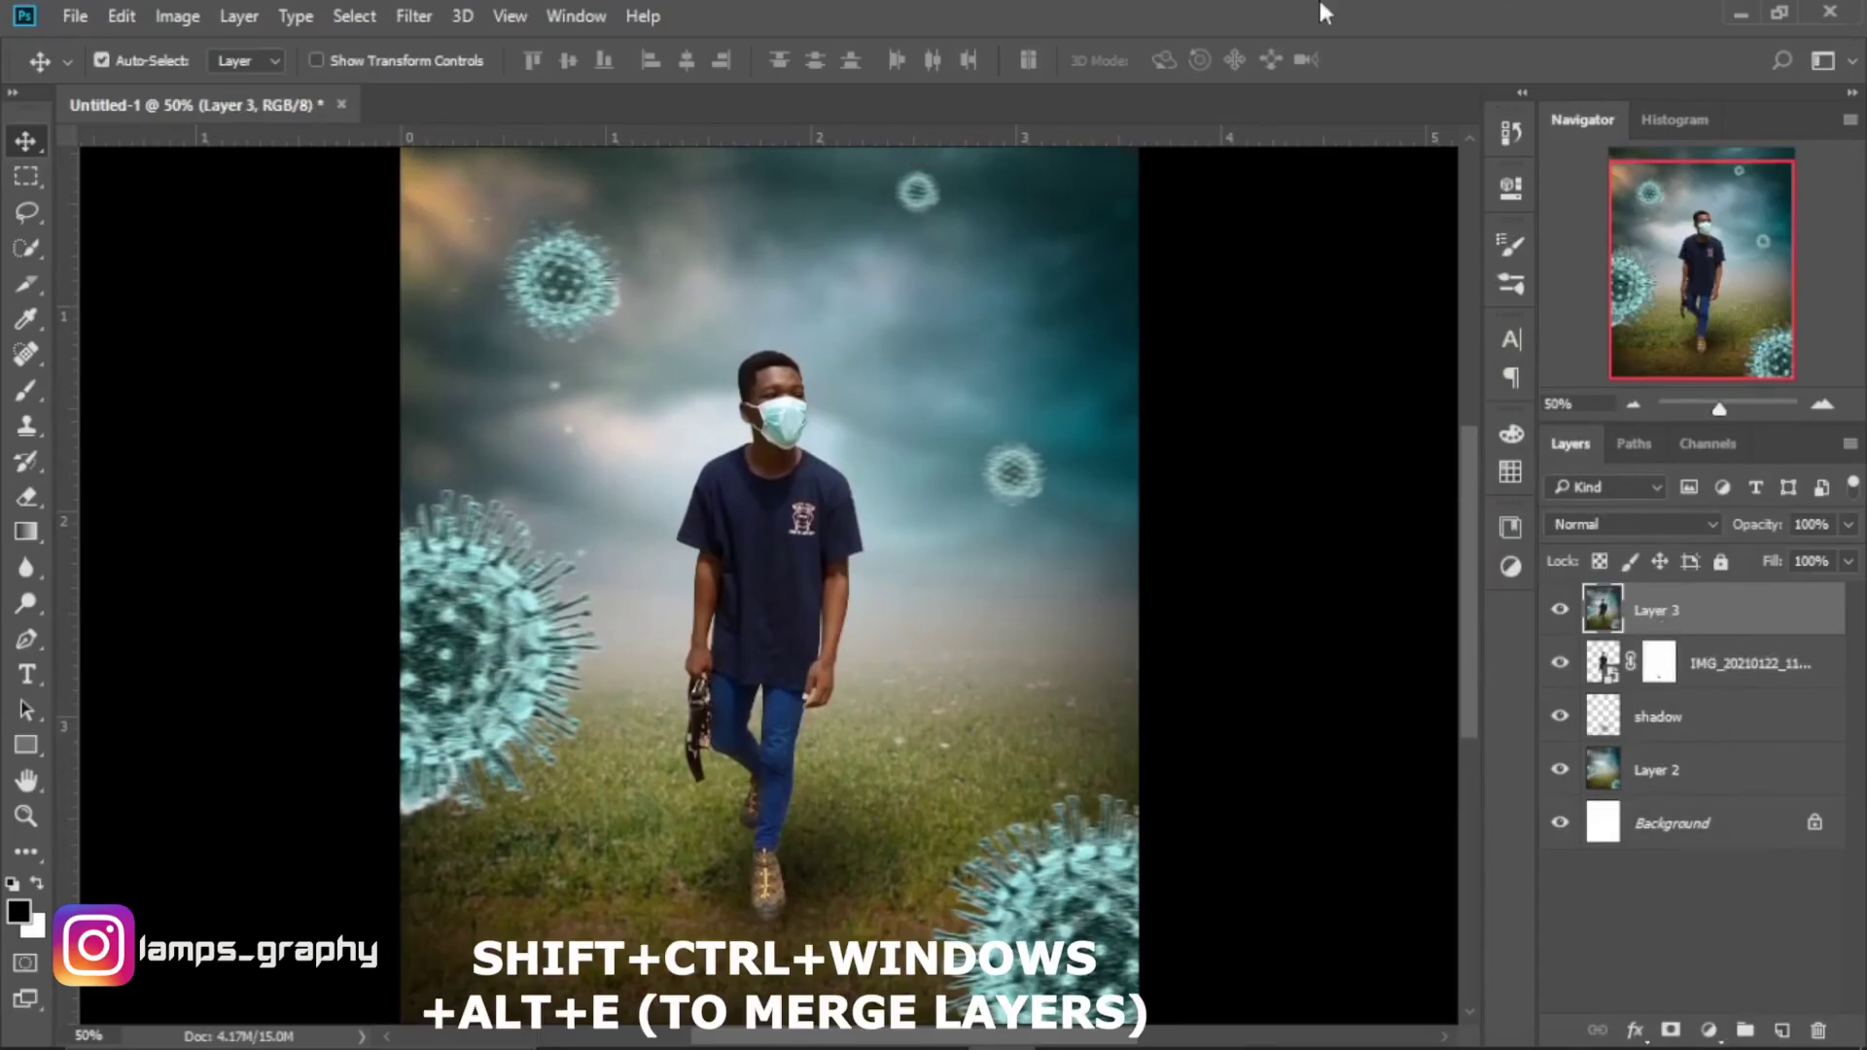
left_click(423, 15)
mouse_move(465, 589)
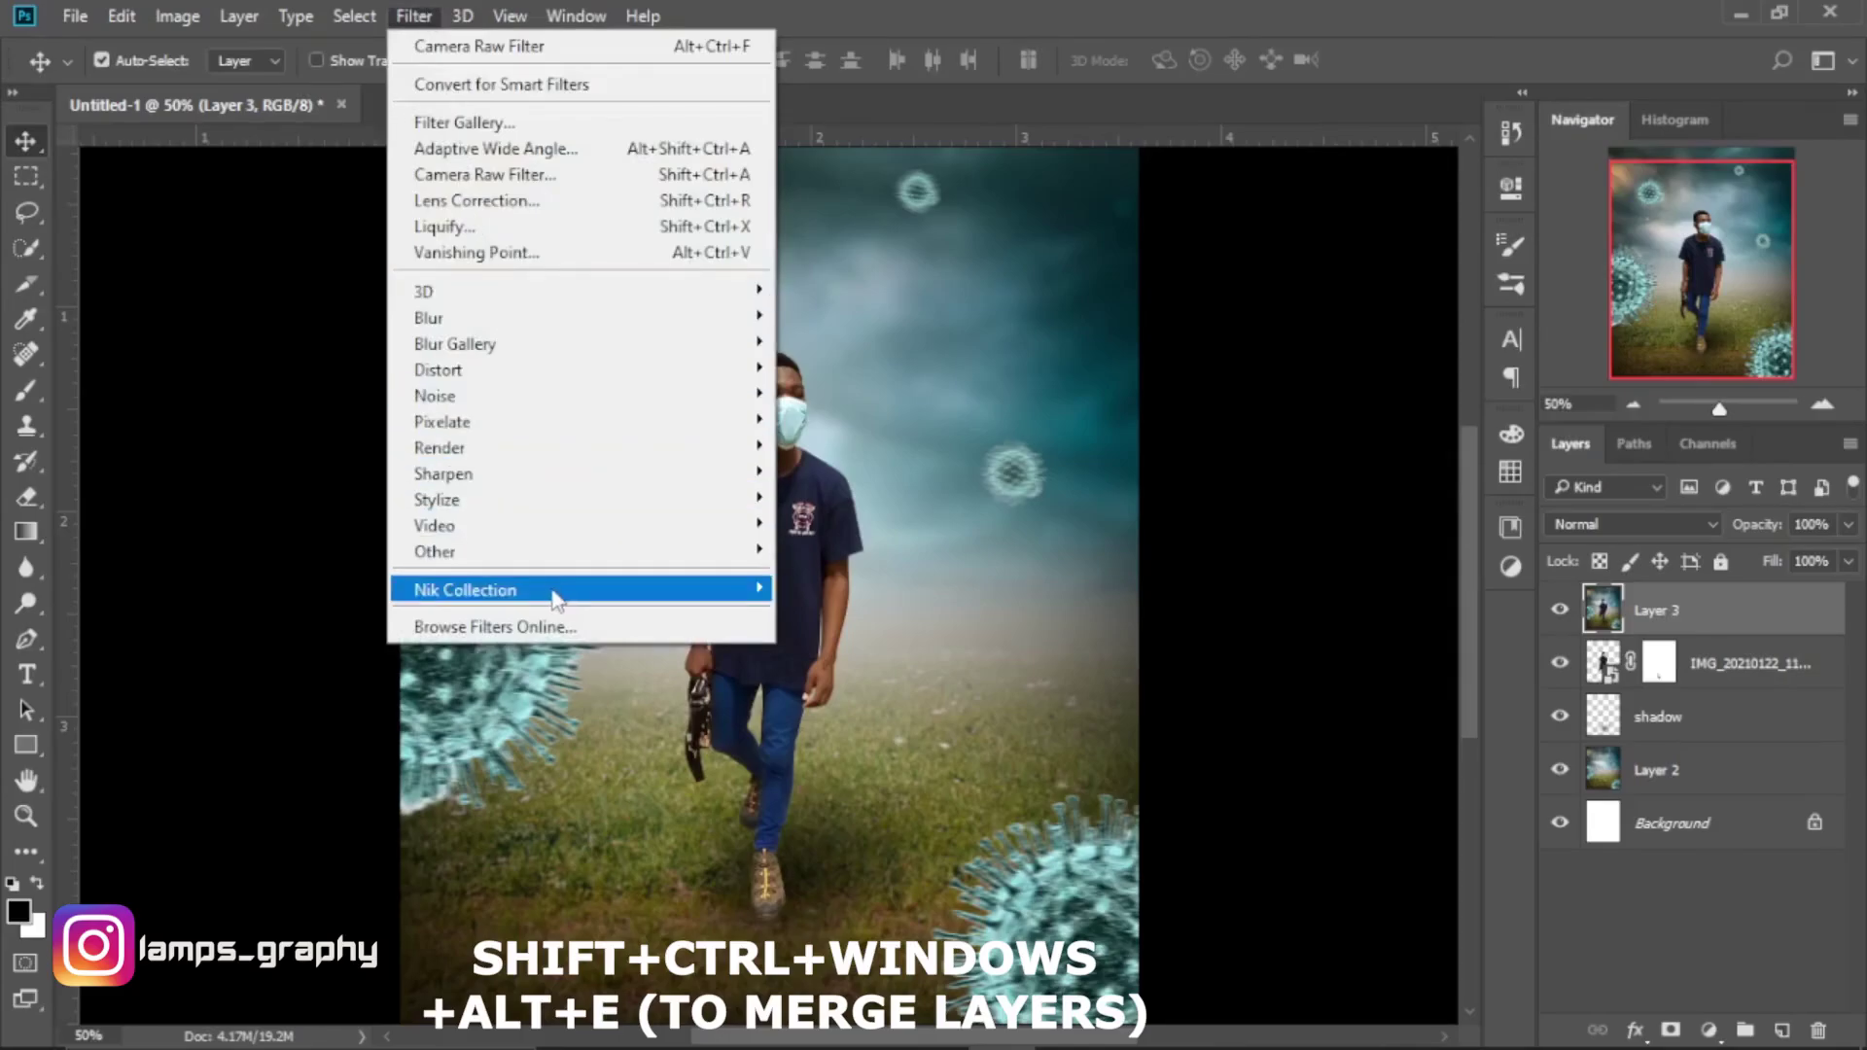
left_click(912, 613)
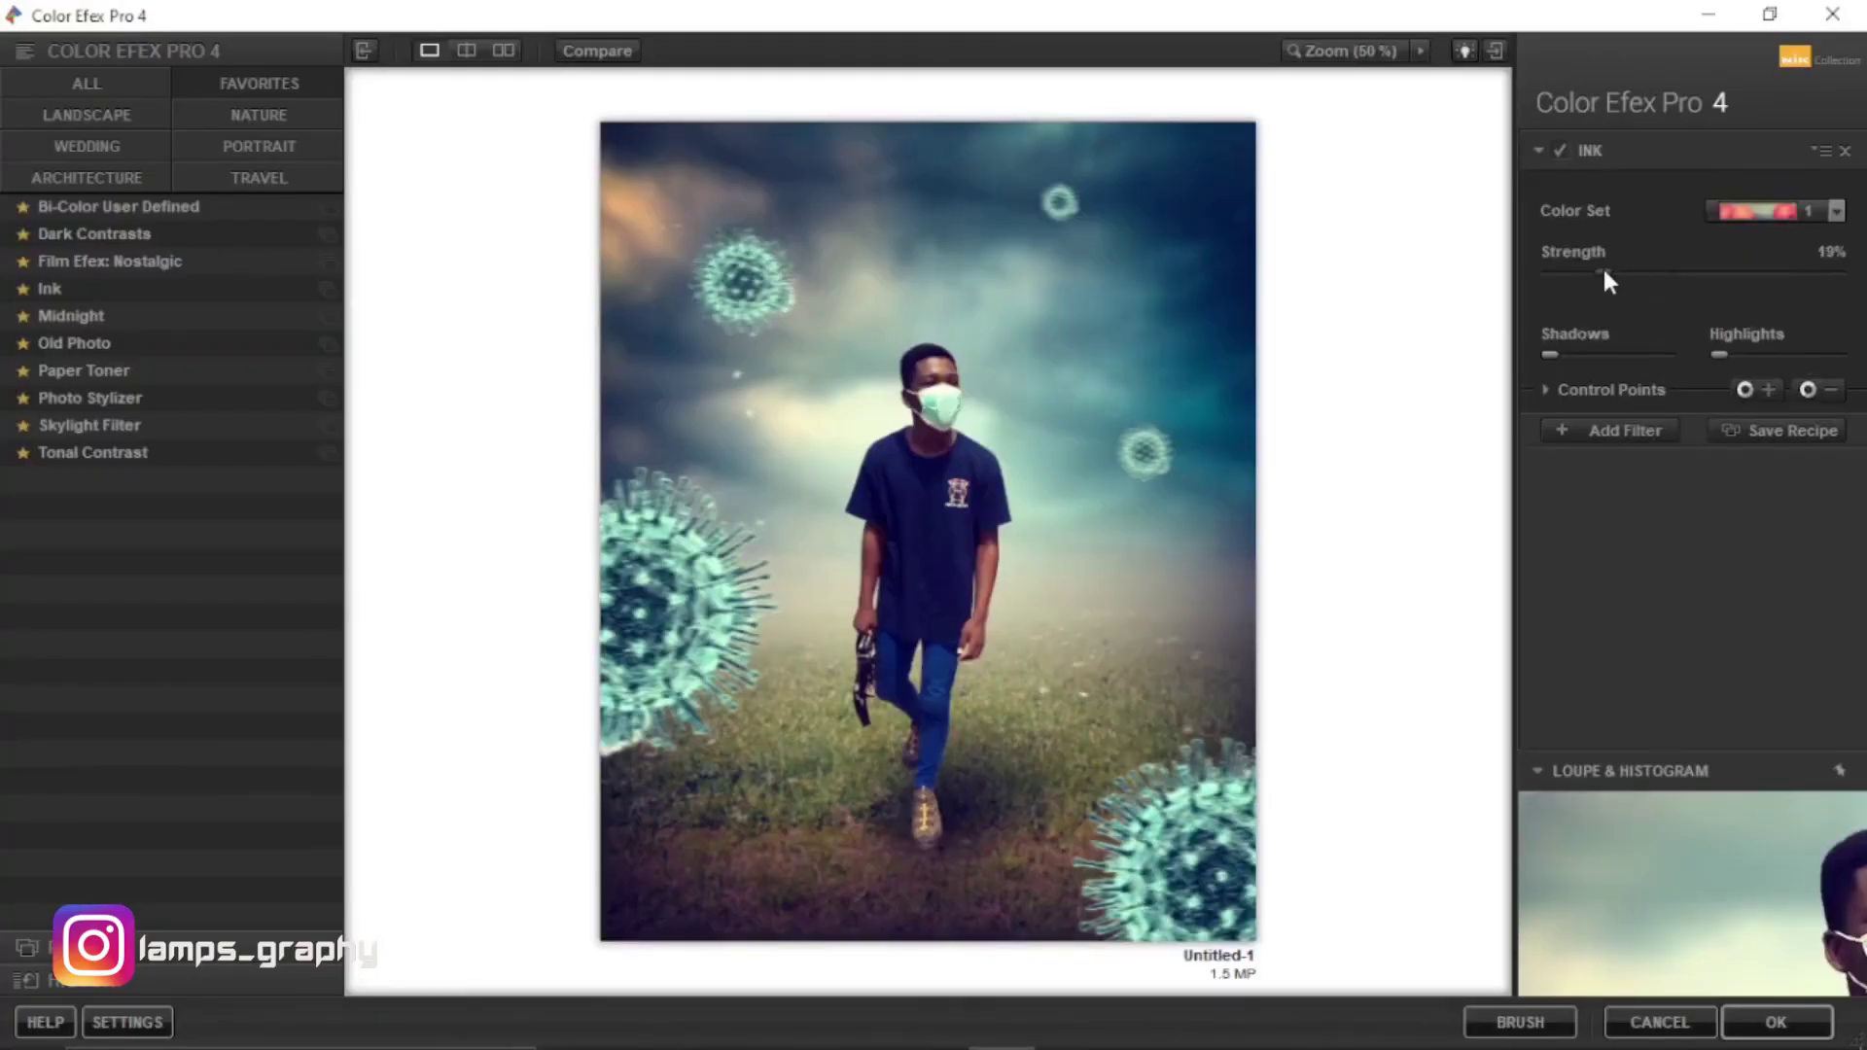
left_click_drag(1603, 272, 1660, 276)
Compare the Ink preview, expand Control Points, ease Ink strength to 44%, and apply it.
left_click(613, 53)
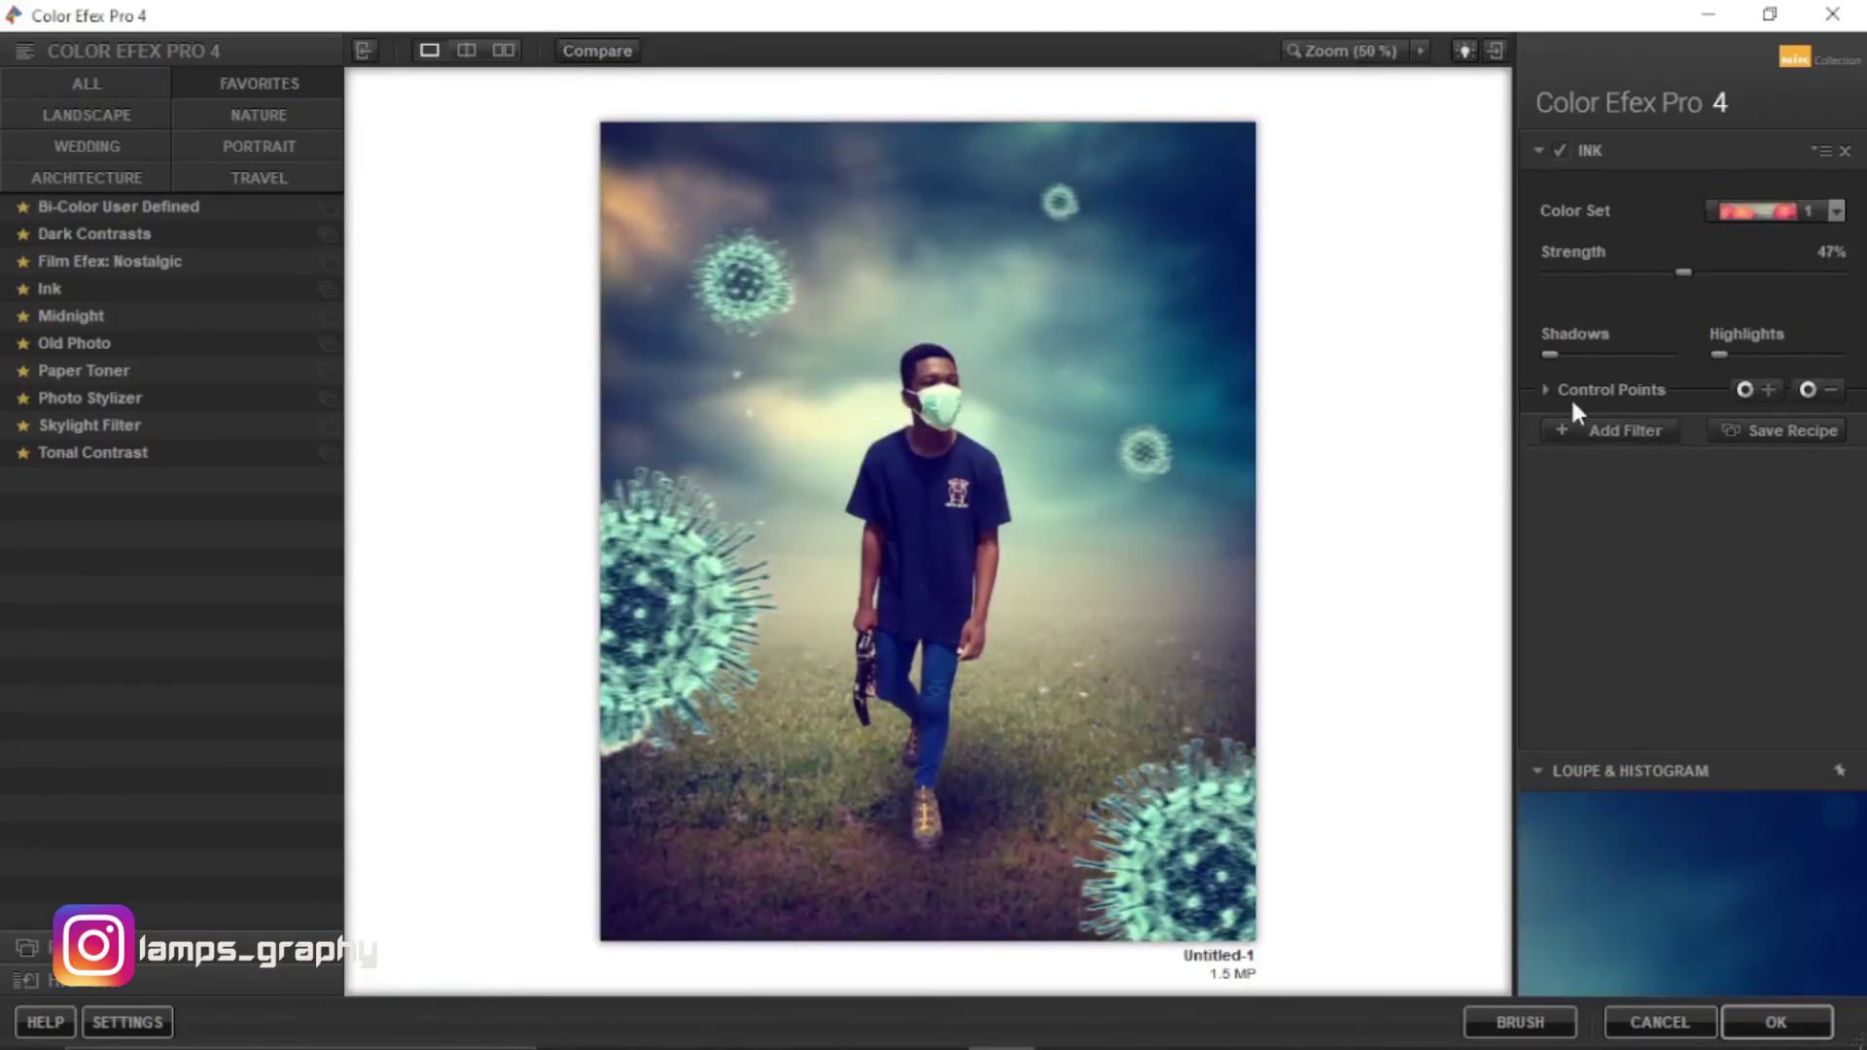
left_click(1573, 391)
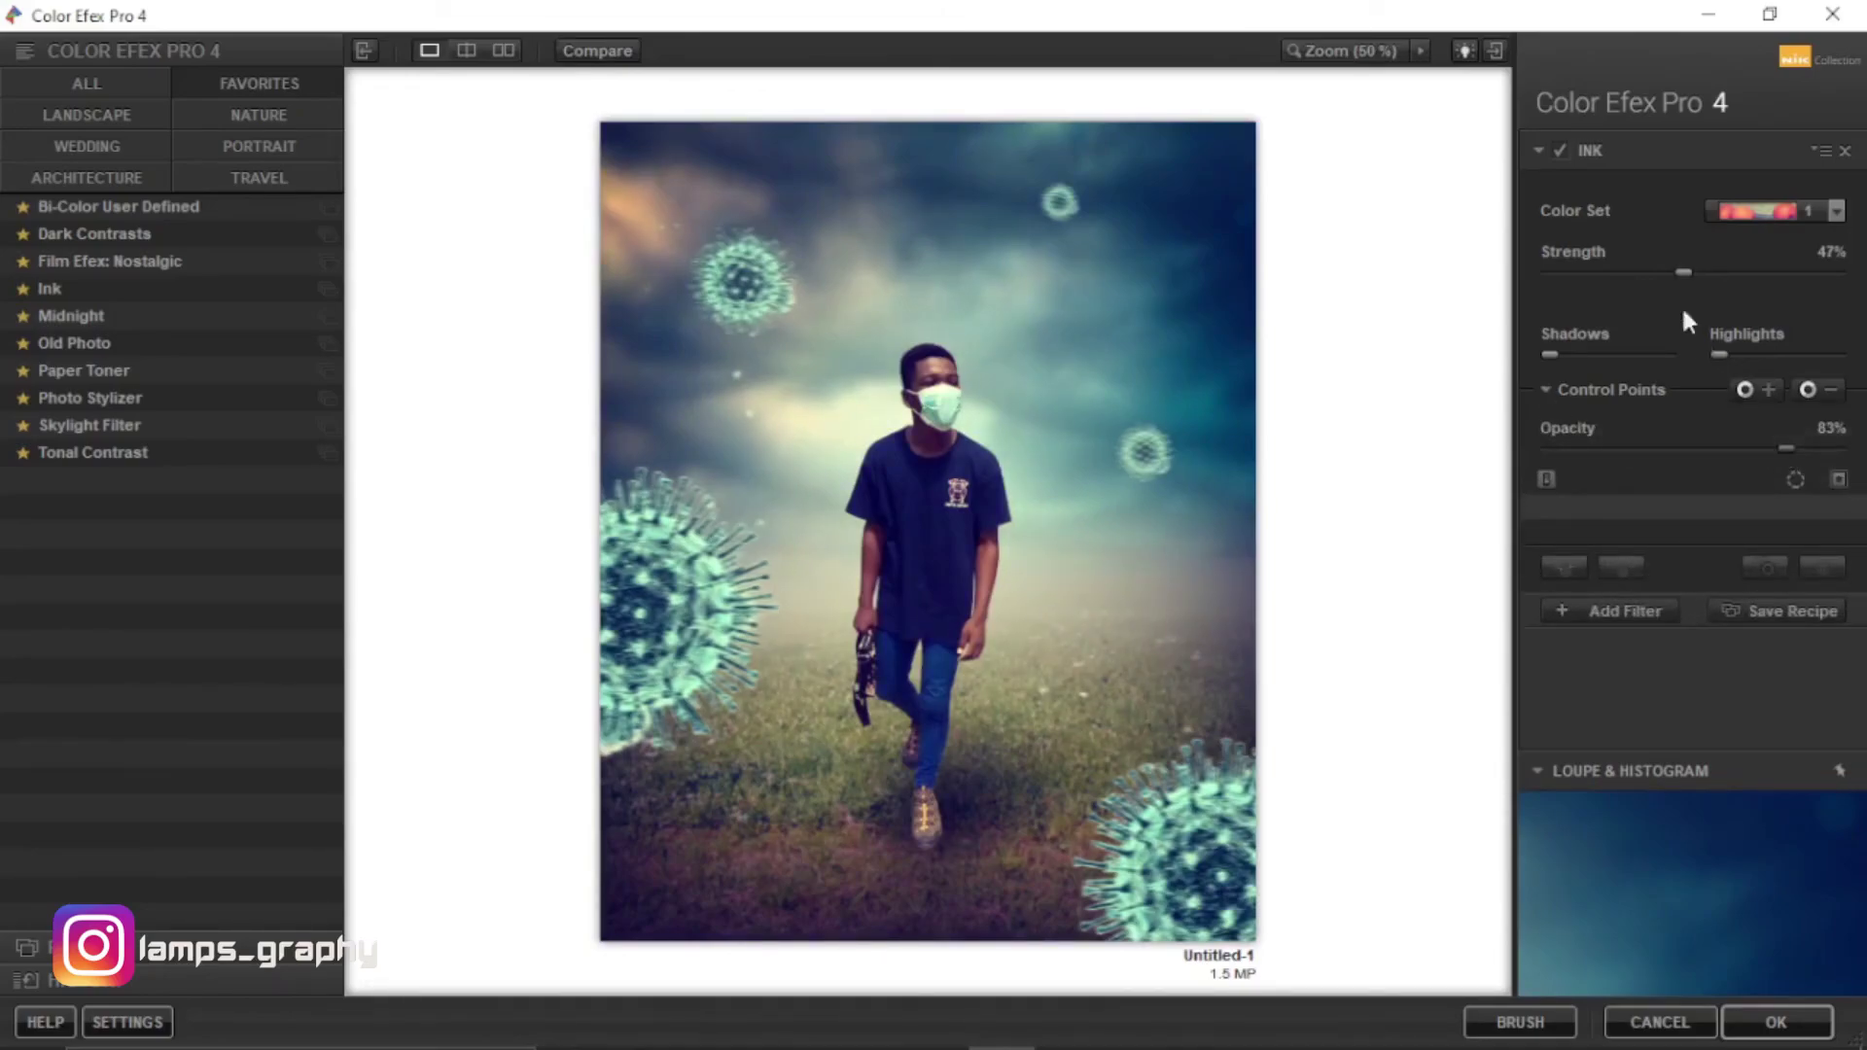
mouse_move(1683, 272)
left_mouse_down()
mouse_move(1649, 271)
mouse_move(1672, 271)
left_mouse_up()
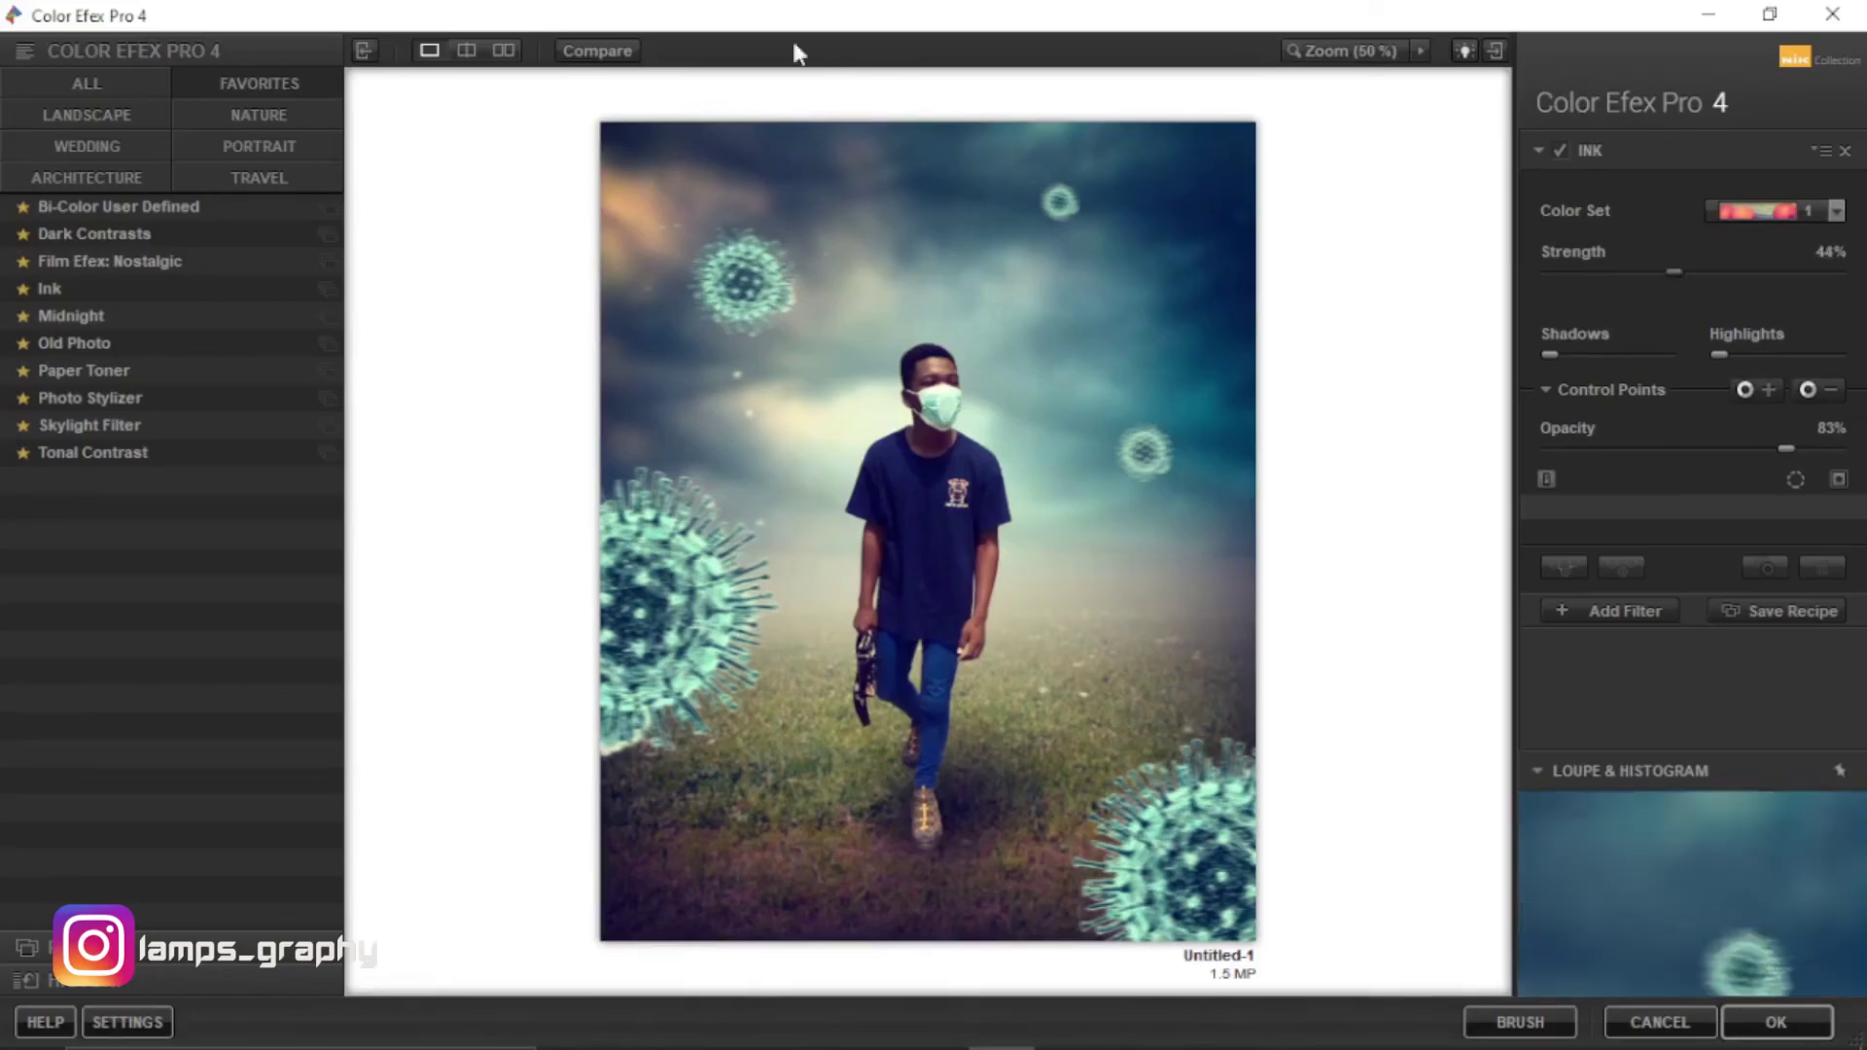
left_click(1776, 1022)
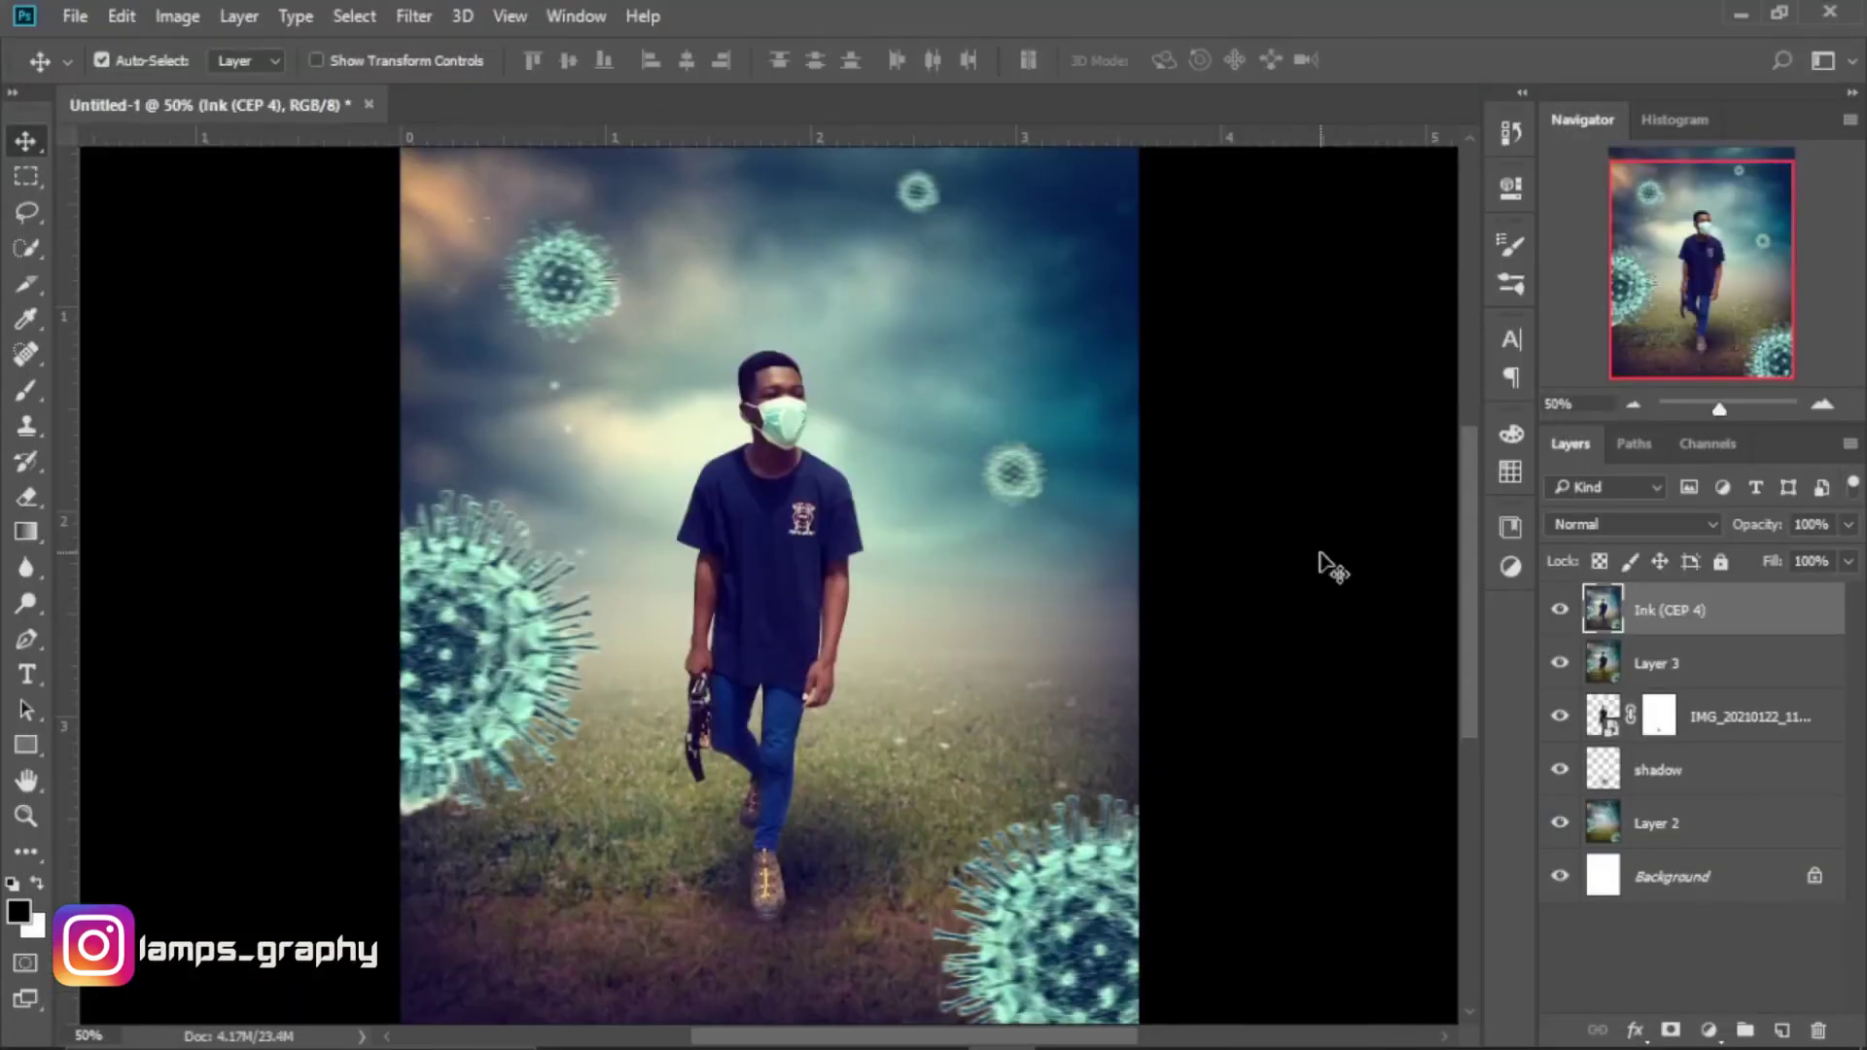
left_click(1560, 610)
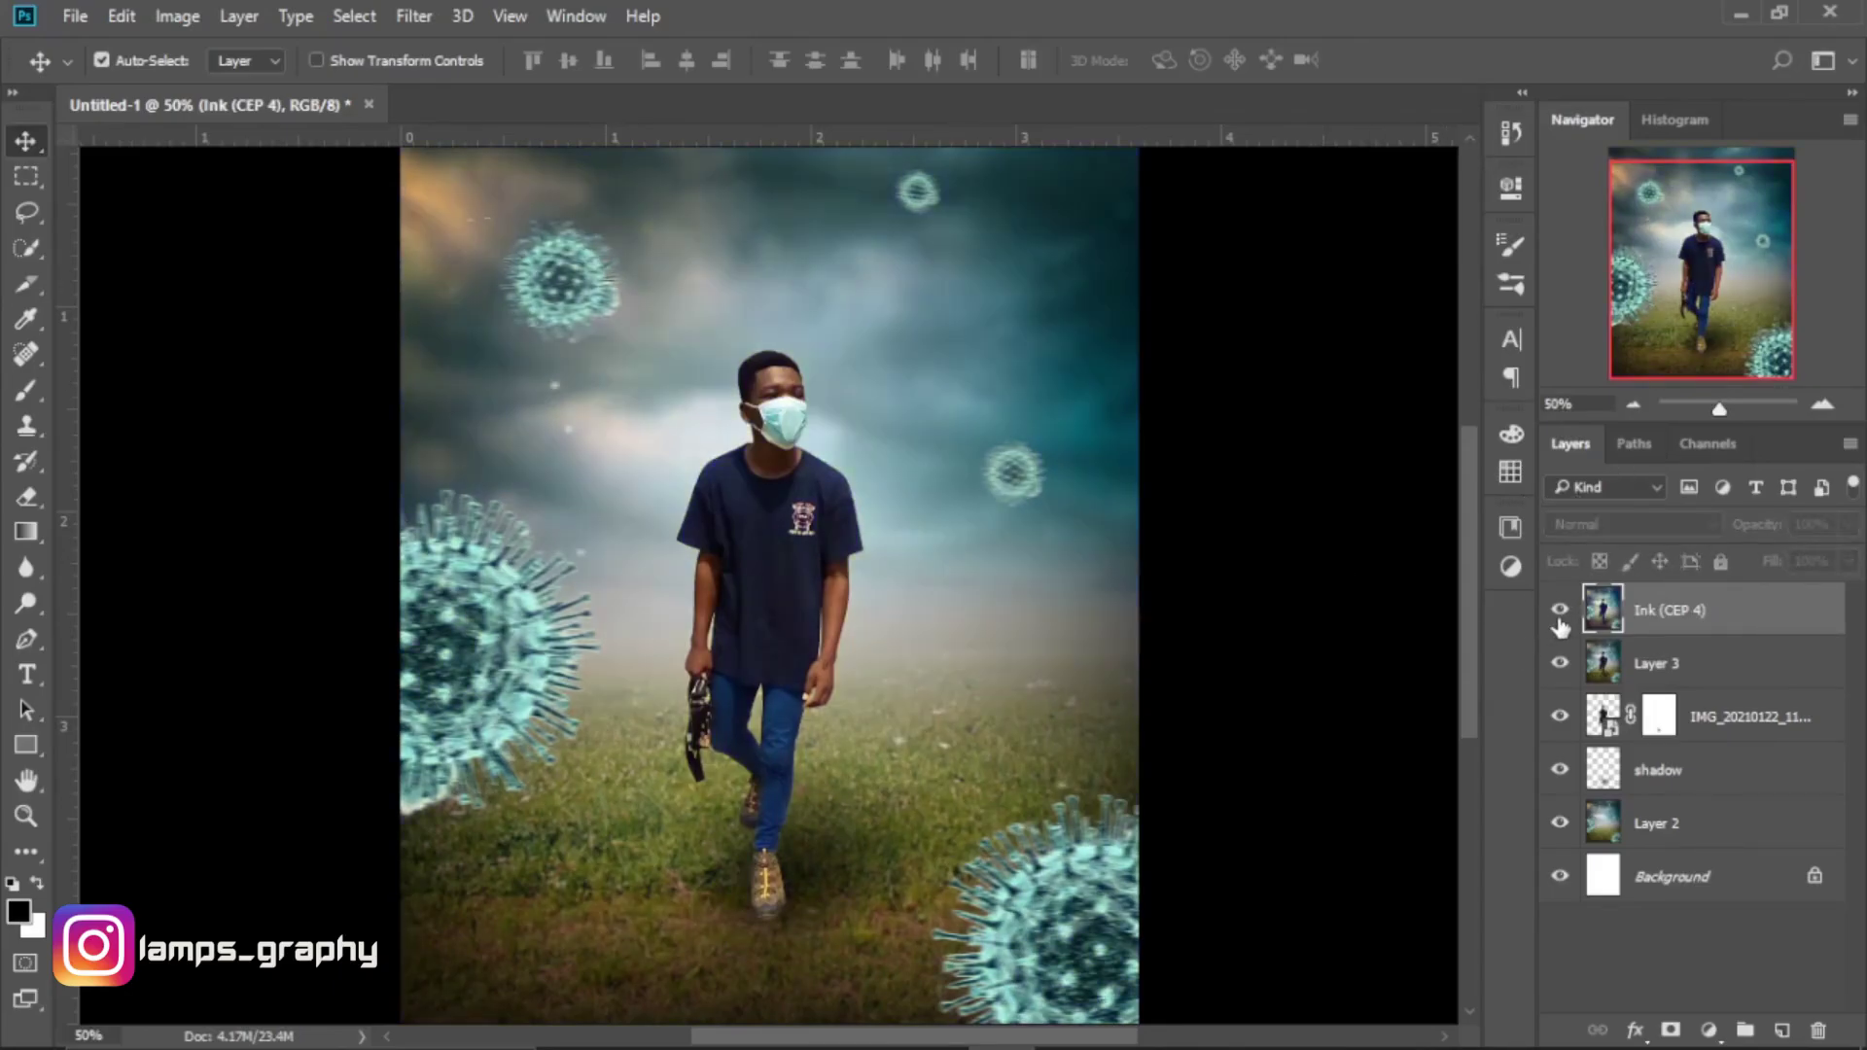
left_click(1559, 612)
key("ctrl+minus")
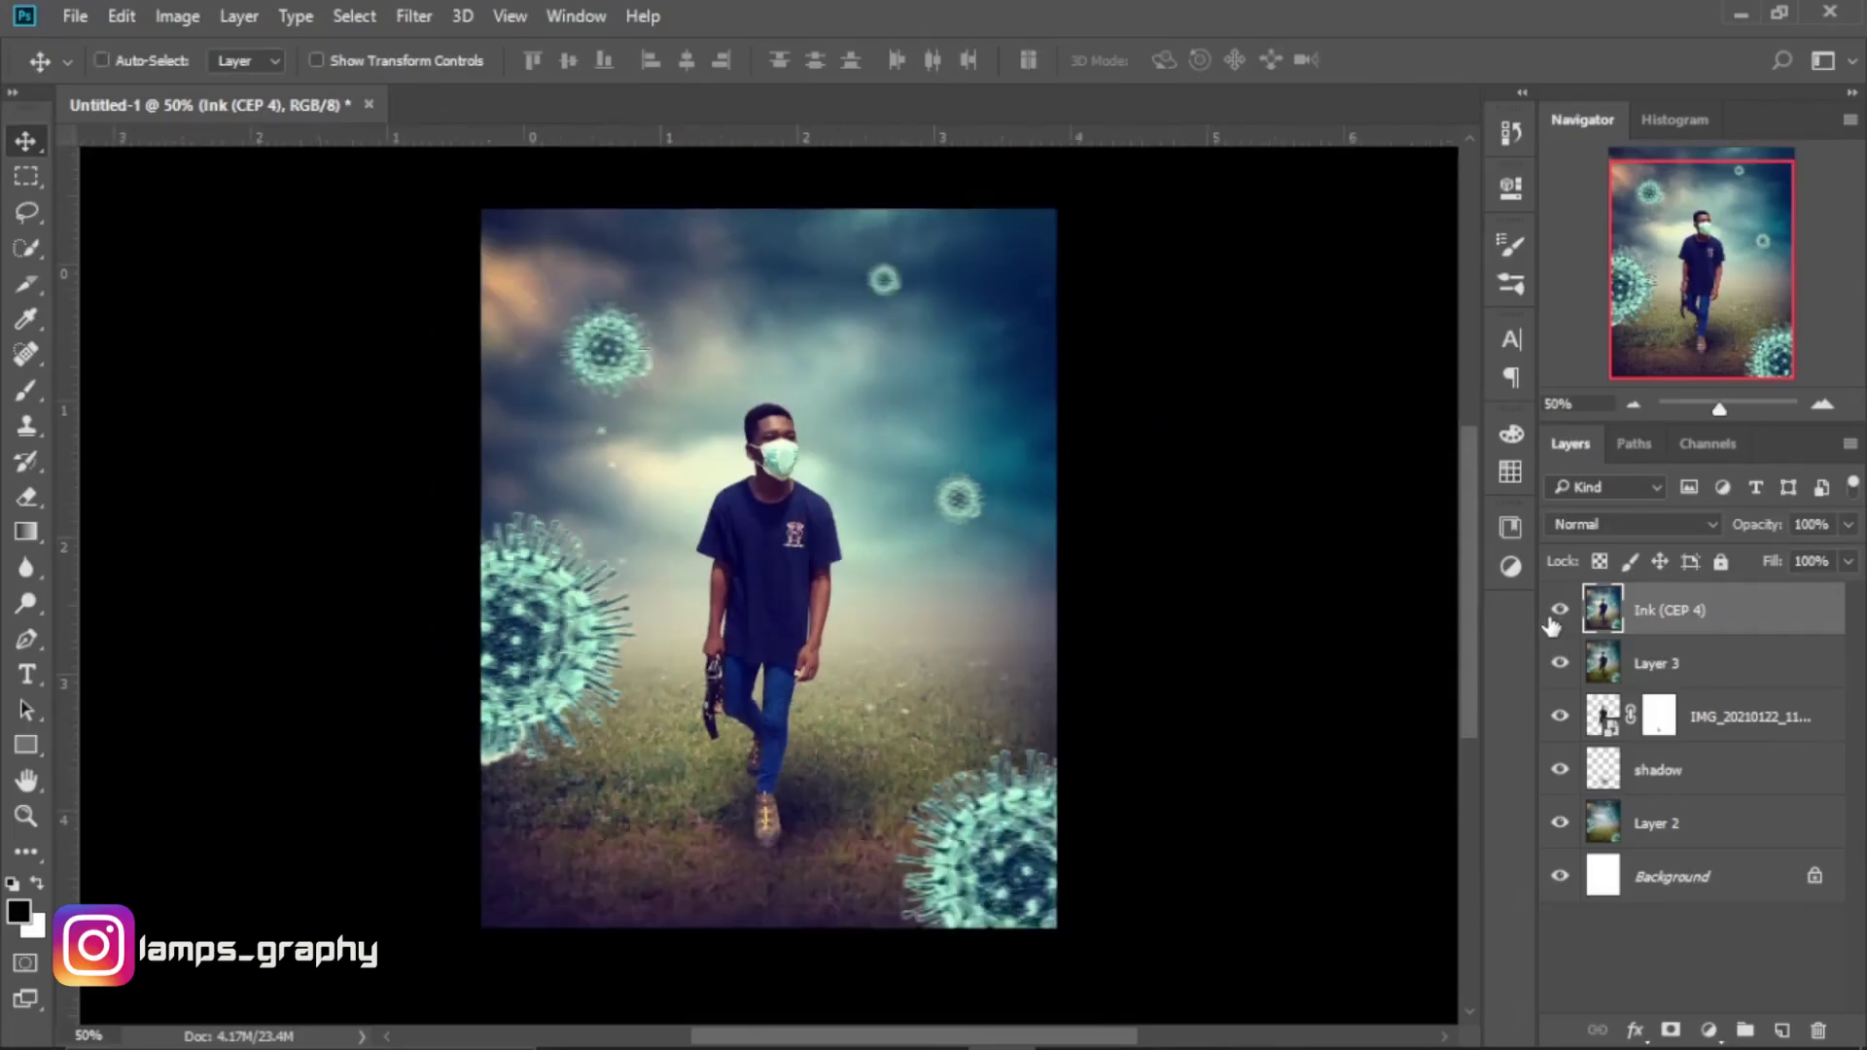
key("ctrl+plus")
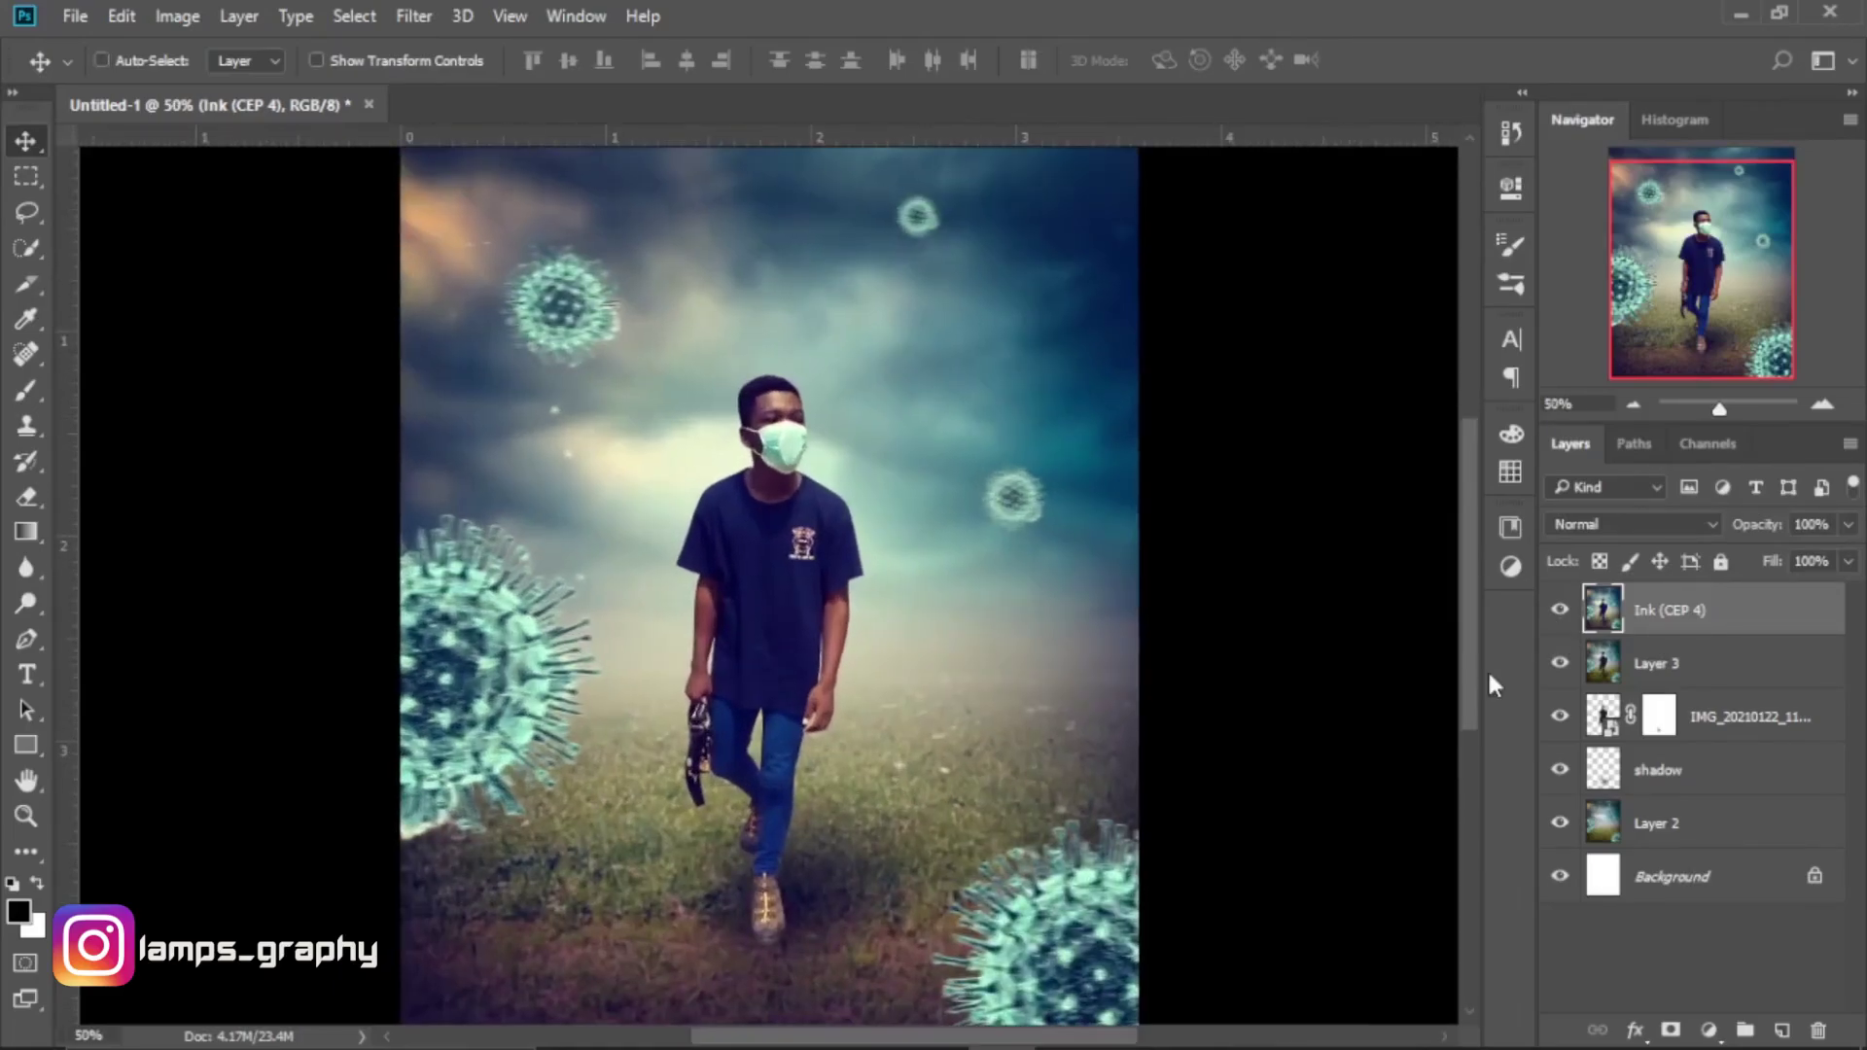
left_click_drag(1466, 656, 1480, 597)
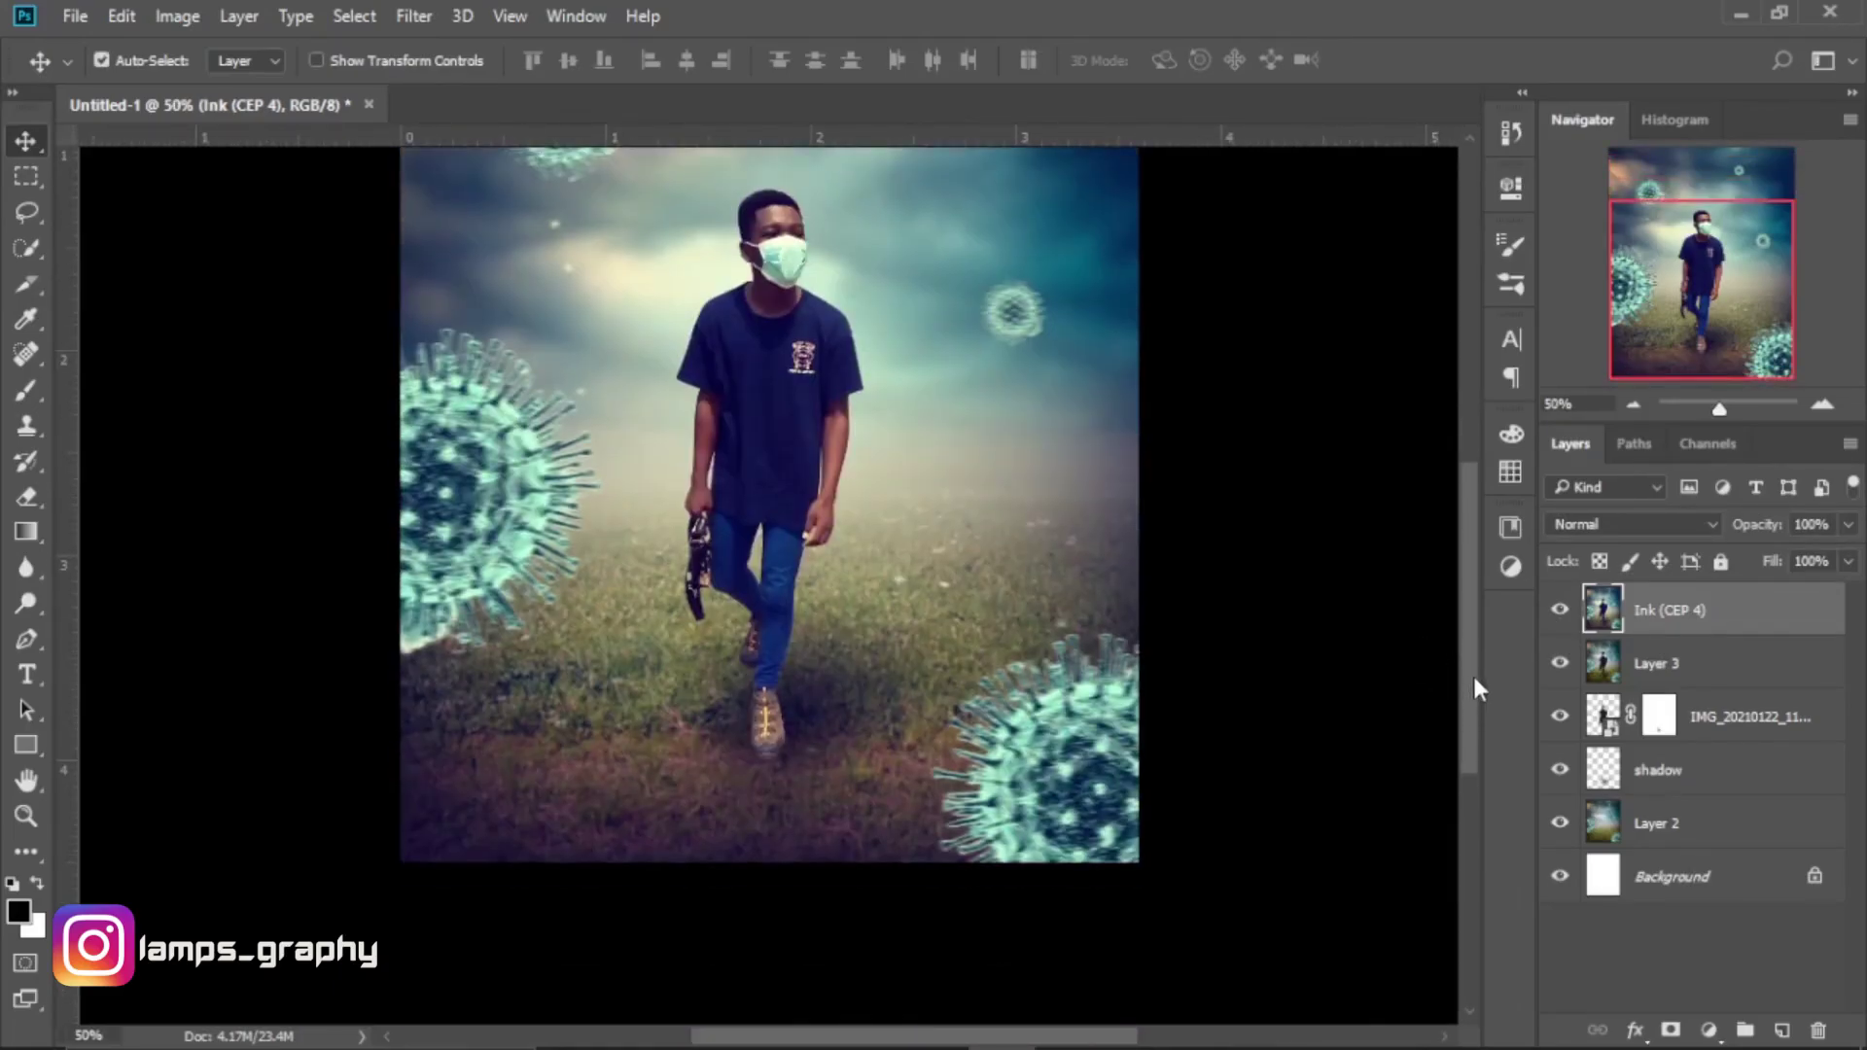